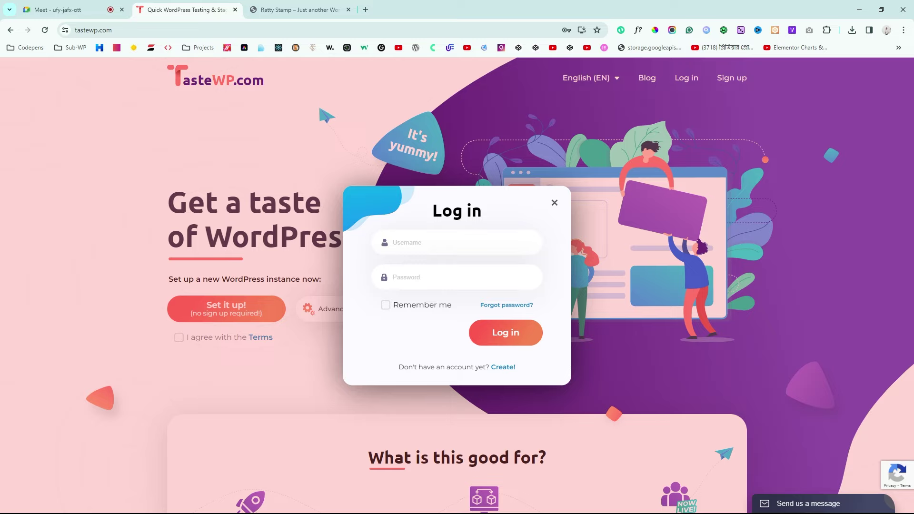
Step: Log in to TasteWP, glance at the Ratty Stamp site, and dismiss the saved-passwords prompt
{"action": "left_click", "coordinate": [516, 334]}
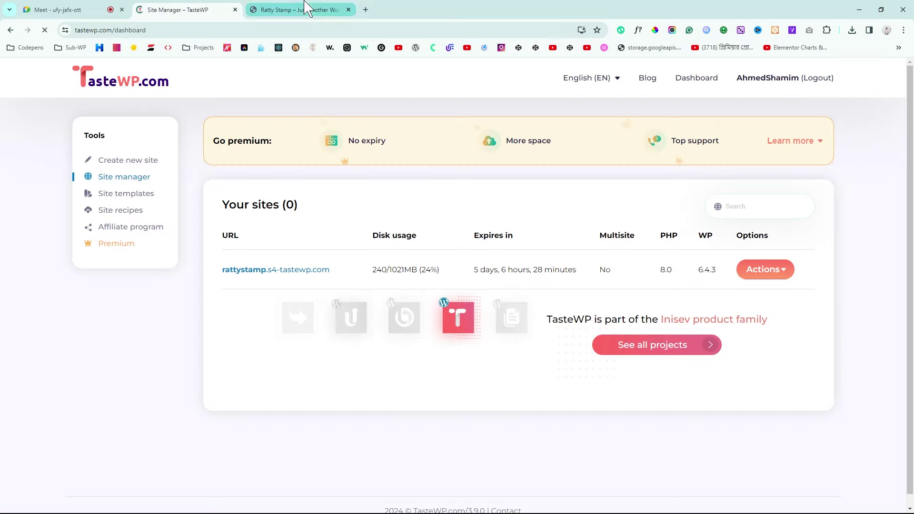
{"action": "left_click", "coordinate": [304, 7]}
{"action": "left_click", "coordinate": [193, 7]}
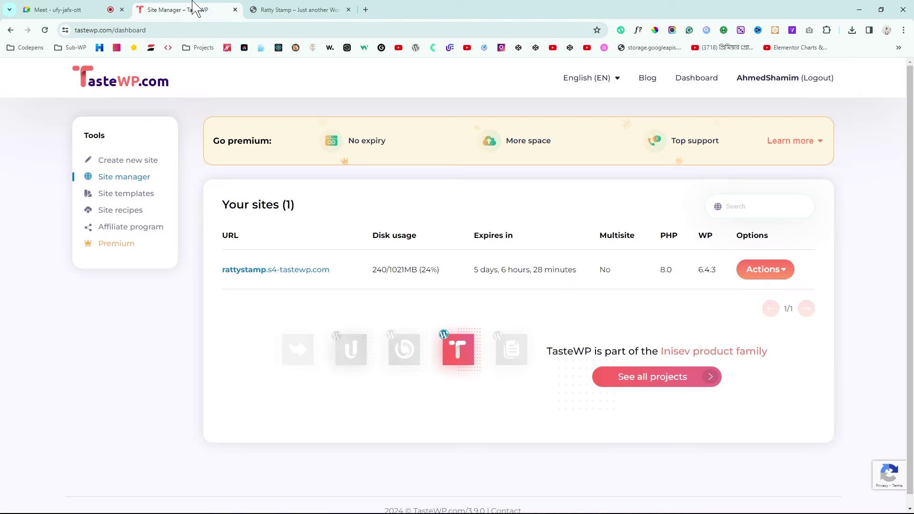
{"action": "left_click", "coordinate": [538, 174]}
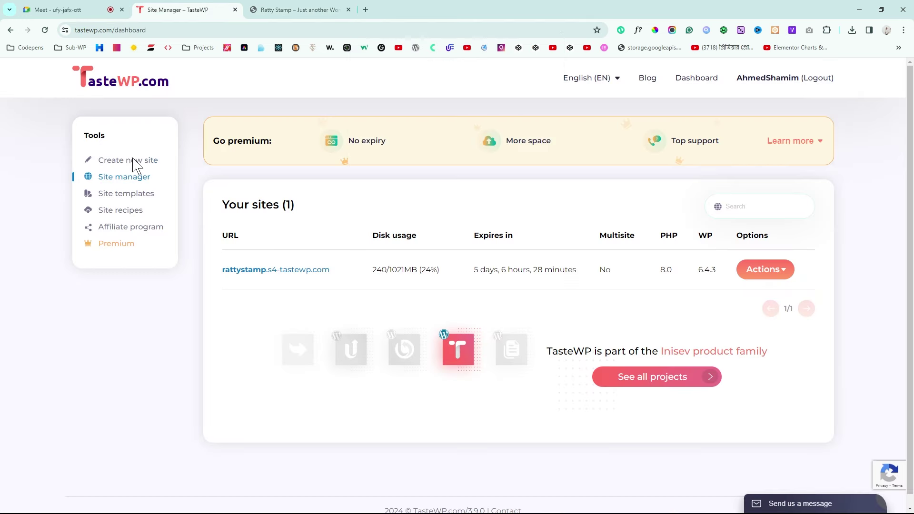
Step: Create a new temporary WordPress site with default settings
{"action": "left_click", "coordinate": [123, 162]}
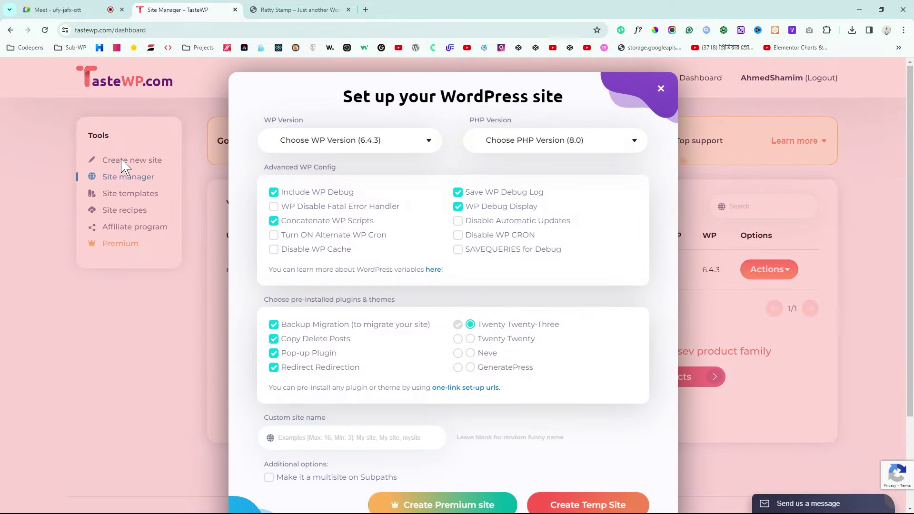
{"action": "scroll", "coordinate": [645, 259], "scroll_direction": "down", "scroll_amount": 1}
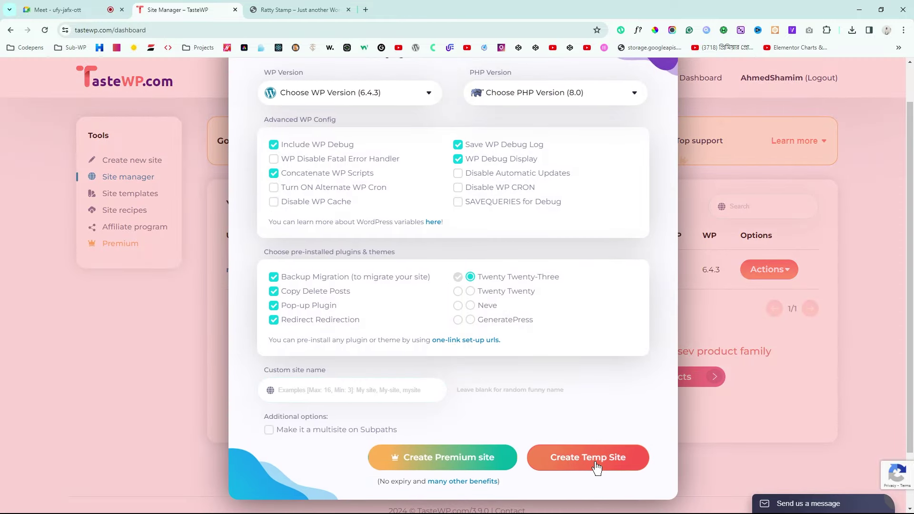
{"action": "left_click", "coordinate": [597, 458]}
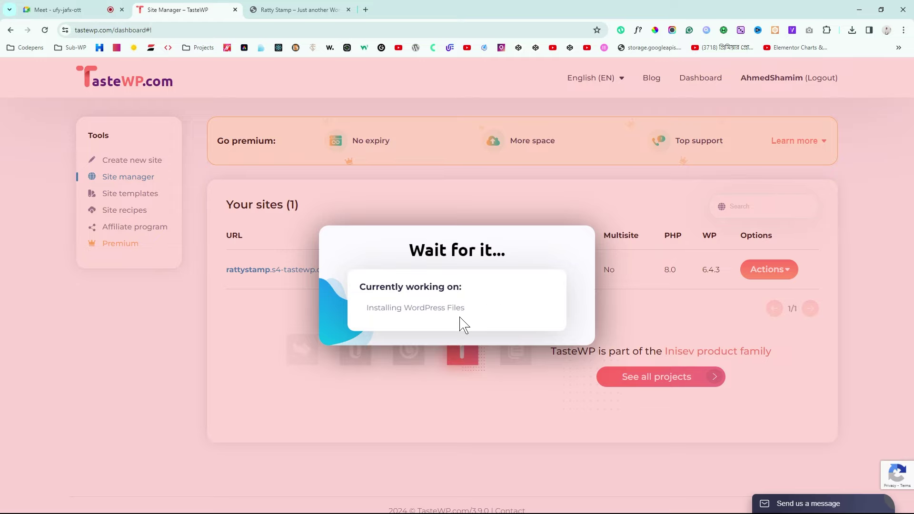
Step: Open the new site, then view the Ratty Stamp product page for the $150 purse
{"action": "left_click", "coordinate": [547, 386]}
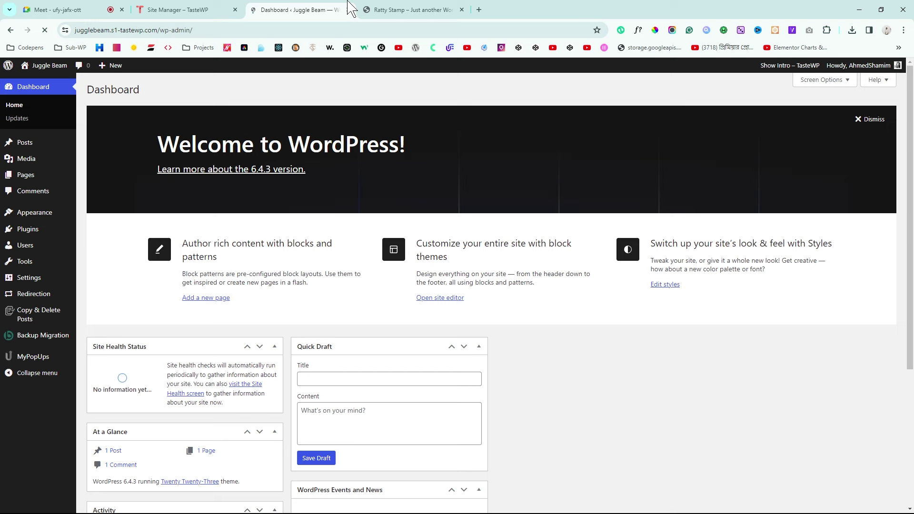
{"action": "left_click", "coordinate": [393, 10]}
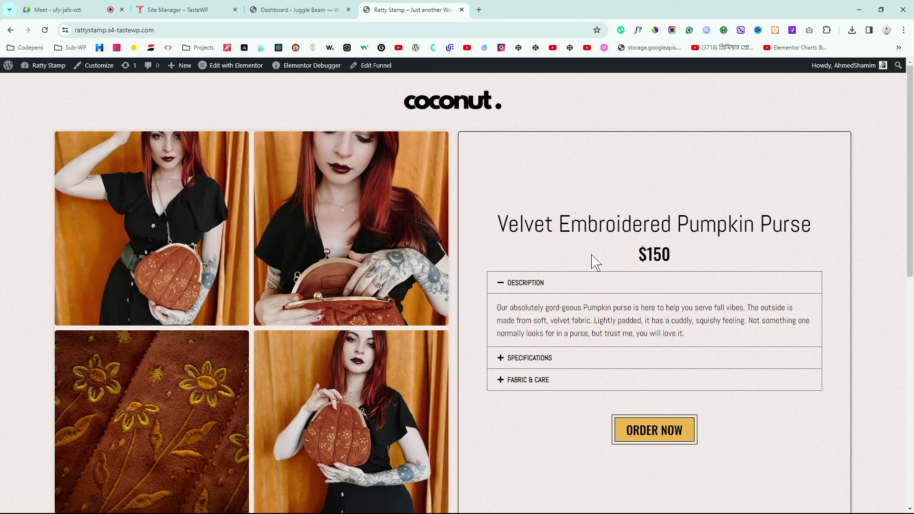
{"action": "scroll", "coordinate": [574, 367], "scroll_direction": "down", "scroll_amount": 10}
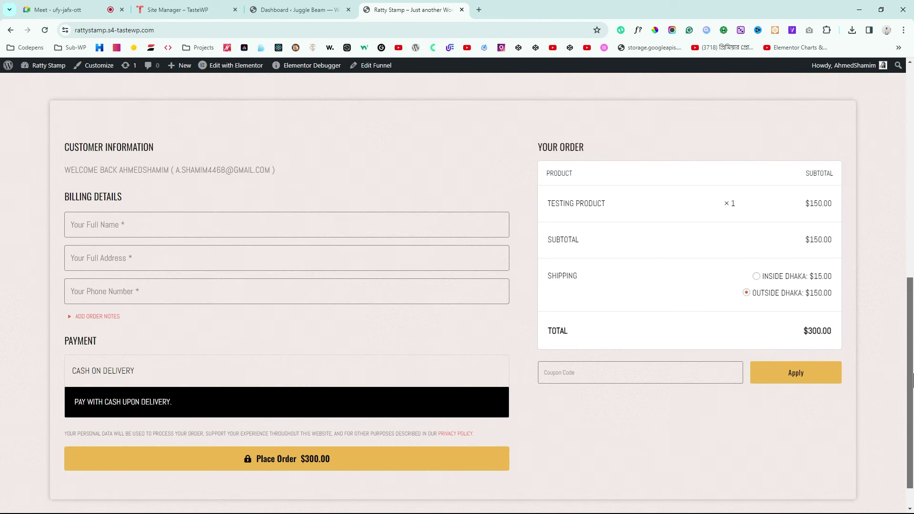
{"action": "scroll", "coordinate": [599, 387], "scroll_direction": "up", "scroll_amount": 10}
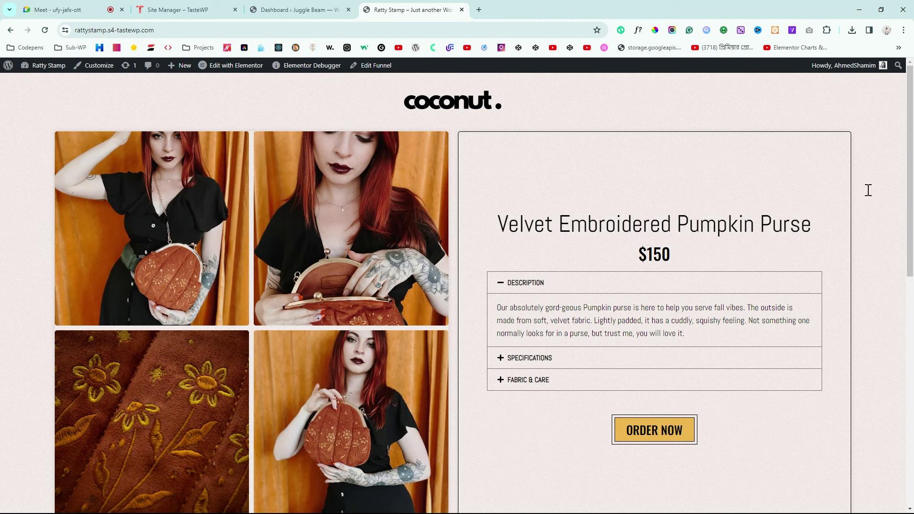
{"action": "scroll", "coordinate": [913, 200], "scroll_direction": "down", "scroll_amount": 1}
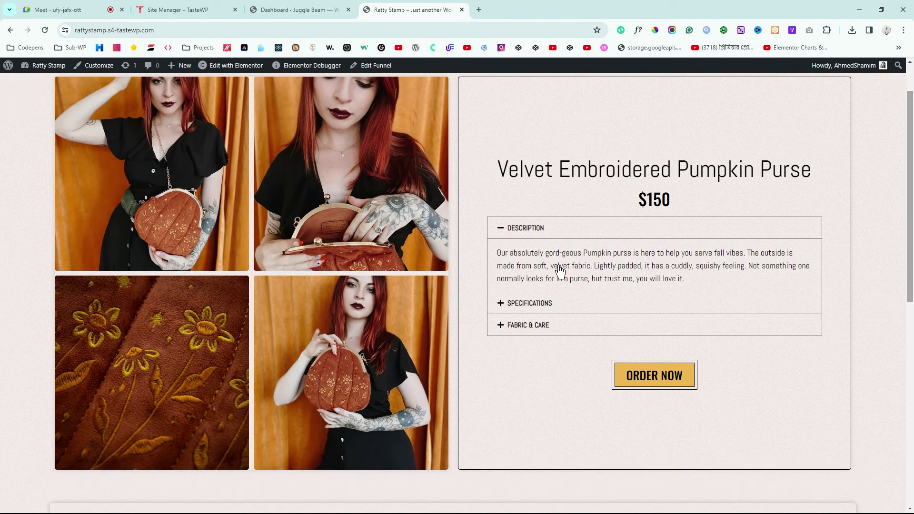
Step: Expand the product's Specifications and Fabric & Care details
{"action": "left_click", "coordinate": [519, 305]}
{"action": "left_click", "coordinate": [524, 327]}
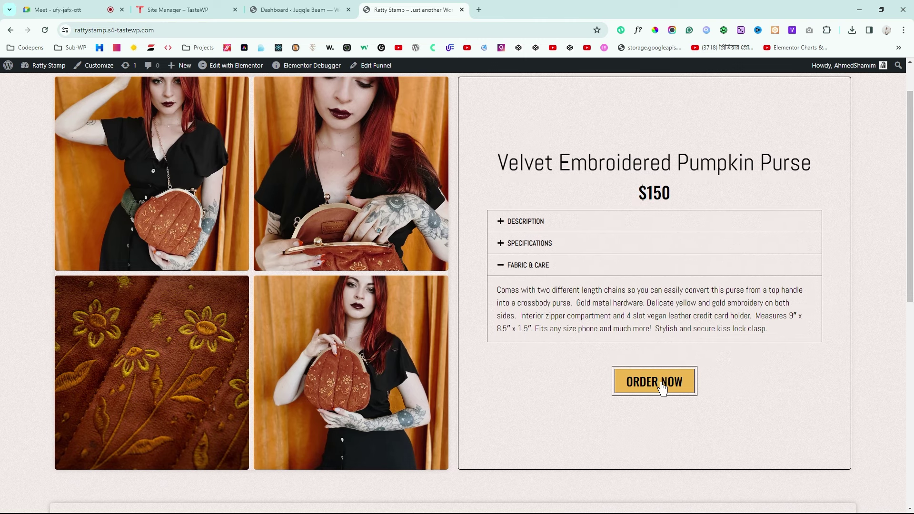
{"action": "left_click_drag", "start_coordinate": [907, 186], "coordinate": [913, 353]}
Step: Test the checkout's full name, address and phone fields and try ordering with them empty
{"action": "left_click", "coordinate": [149, 263]}
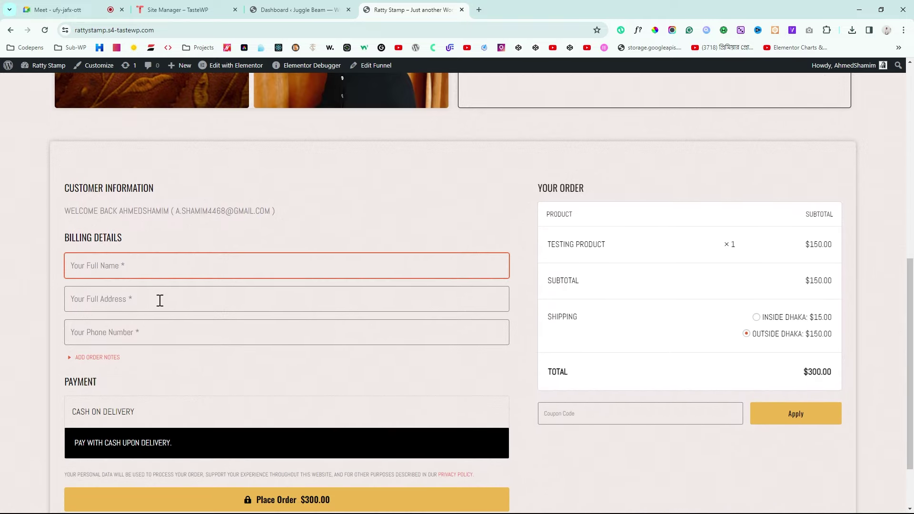
{"action": "left_click", "coordinate": [159, 300]}
{"action": "left_click", "coordinate": [142, 342]}
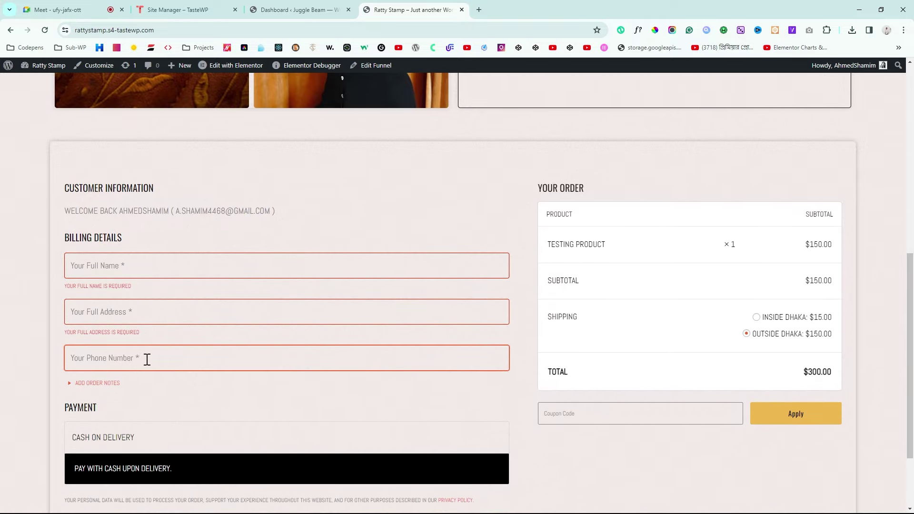
{"action": "left_click", "coordinate": [36, 367]}
{"action": "scroll", "coordinate": [37, 367], "scroll_direction": "down", "scroll_amount": 2}
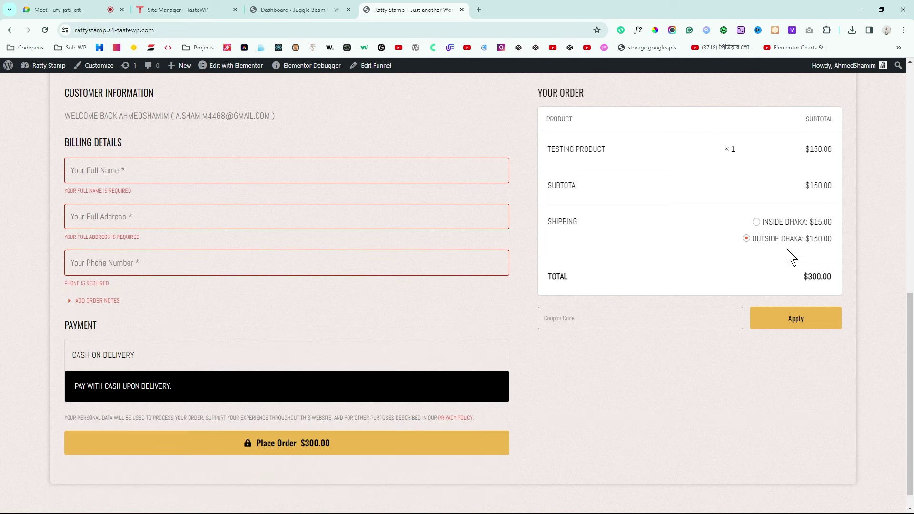
{"action": "left_click", "coordinate": [289, 452]}
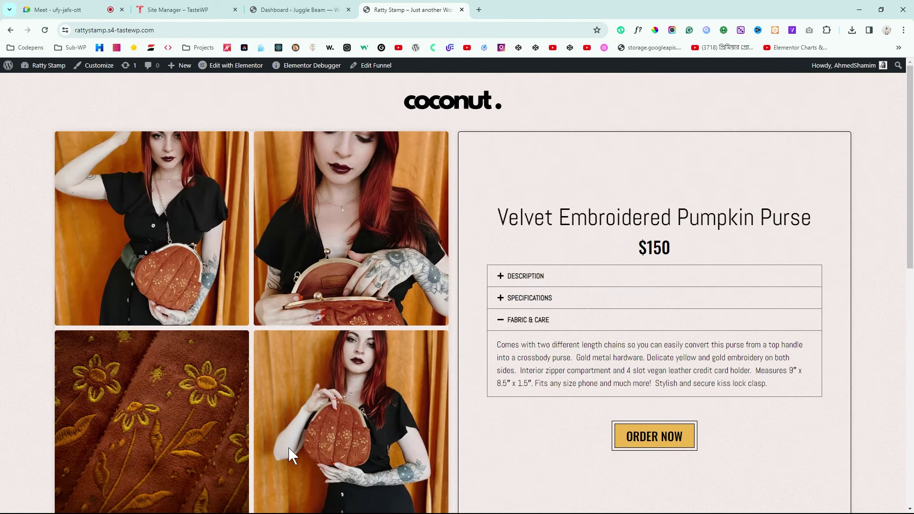
Step: Dismiss the setup panel and hide all six Juggle Beam dashboard boxes in Screen Options
{"action": "left_click", "coordinate": [266, 10]}
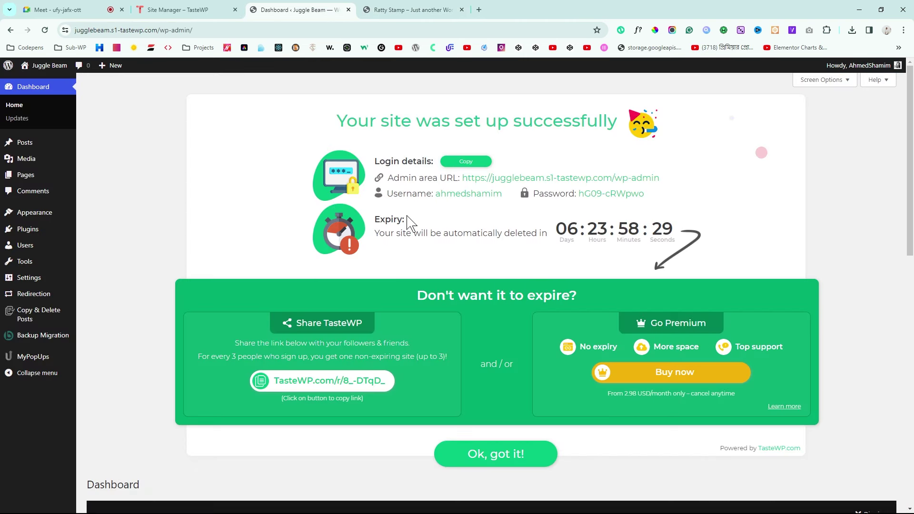
{"action": "left_click", "coordinate": [516, 456]}
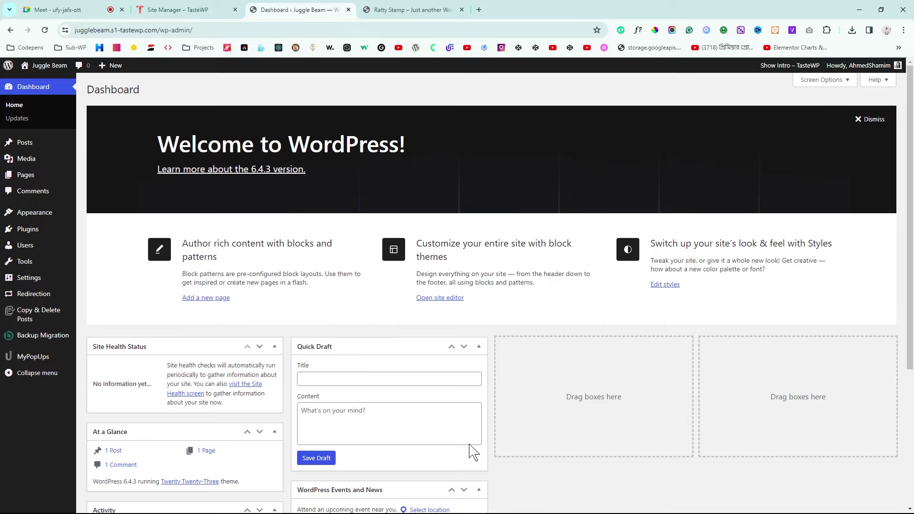
{"action": "left_click", "coordinate": [815, 82]}
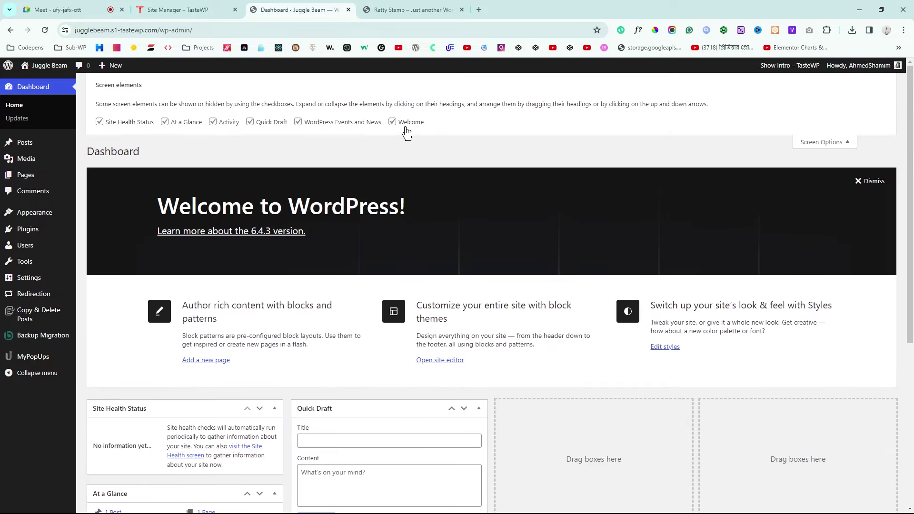
{"action": "left_click", "coordinate": [405, 123]}
{"action": "left_click", "coordinate": [314, 123]}
{"action": "left_click", "coordinate": [257, 123]}
{"action": "left_click", "coordinate": [219, 122]}
{"action": "left_click", "coordinate": [166, 122]}
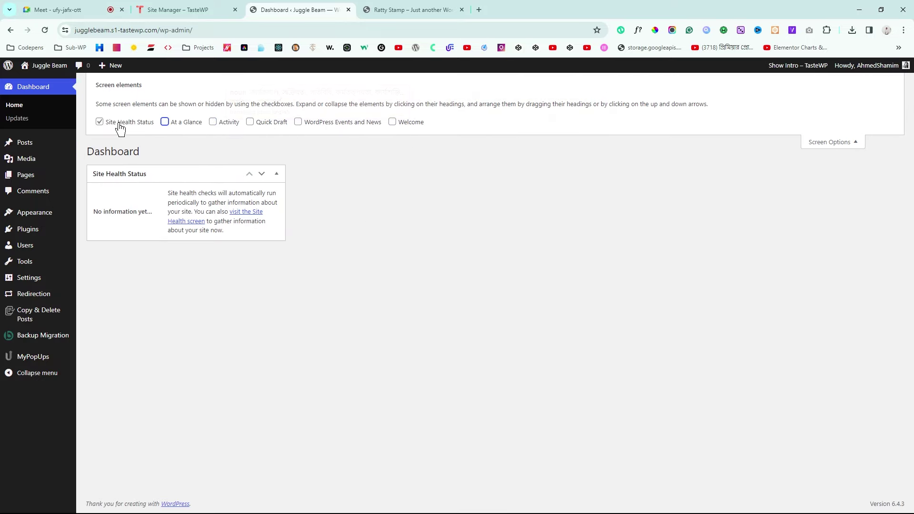
{"action": "left_click", "coordinate": [119, 124]}
{"action": "left_click", "coordinate": [829, 142]}
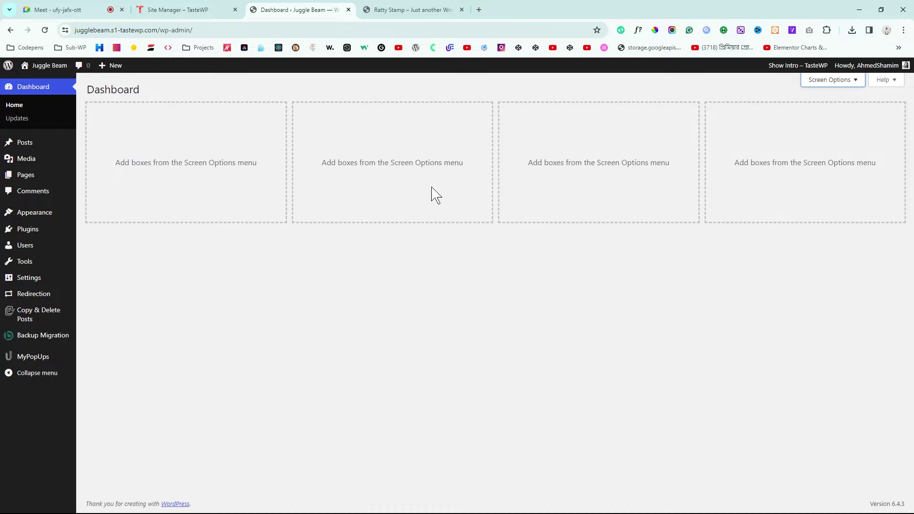
Step: Bulk-deactivate all four preinstalled plugins
{"action": "mouse_move", "coordinate": [66, 234]}
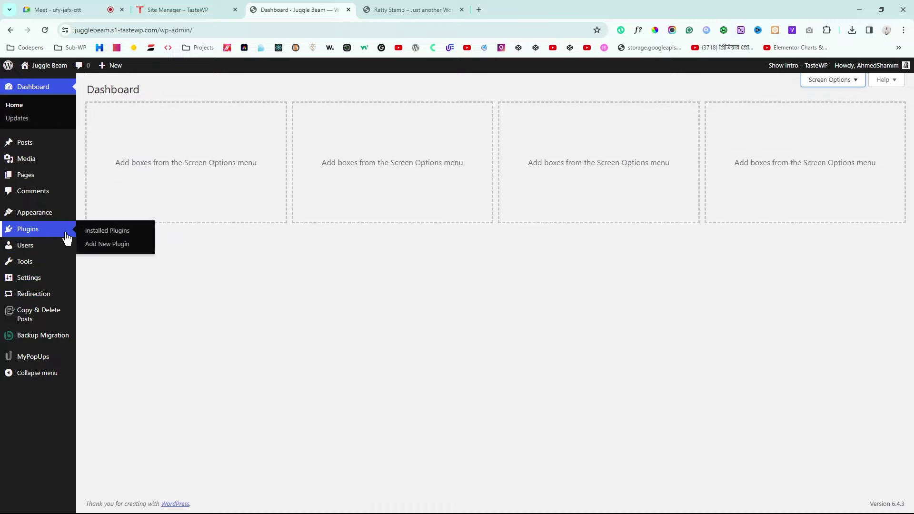
{"action": "left_click", "coordinate": [100, 235]}
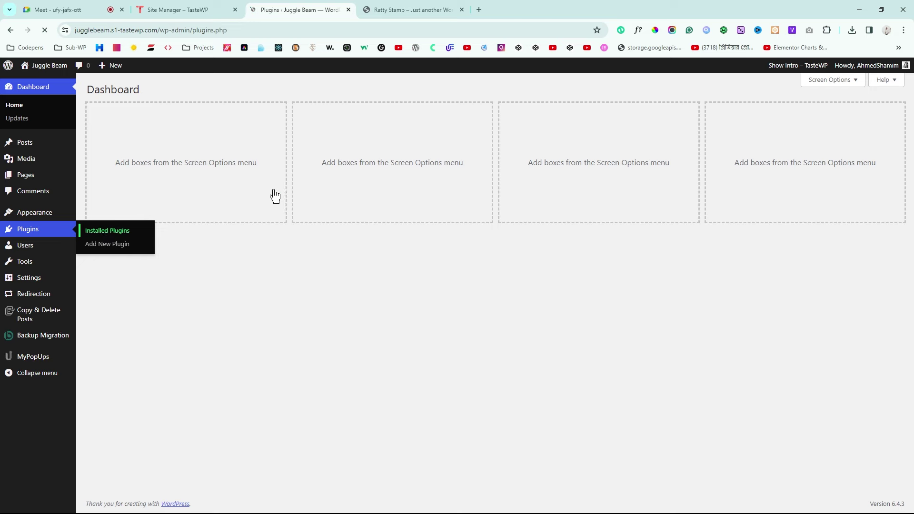
{"action": "left_click", "coordinate": [98, 143]}
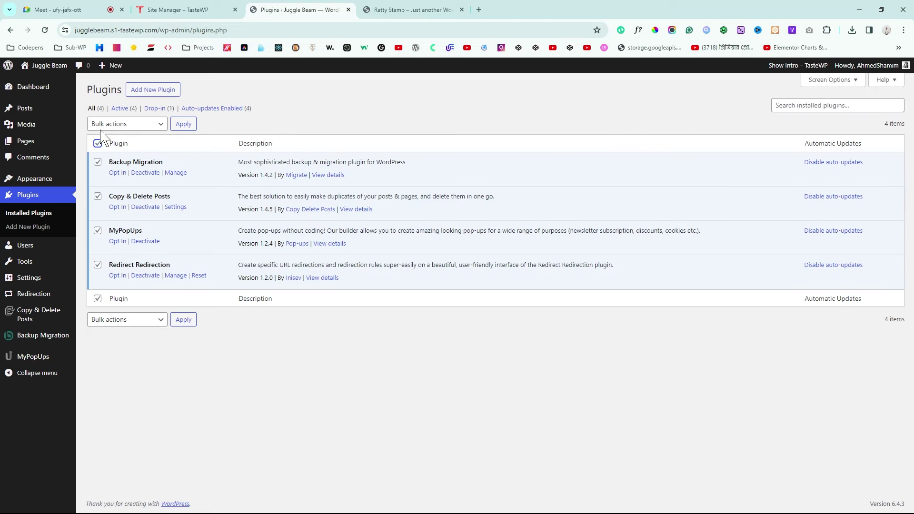
{"action": "left_click", "coordinate": [138, 125]}
{"action": "left_click", "coordinate": [133, 158]}
{"action": "left_click", "coordinate": [185, 125]}
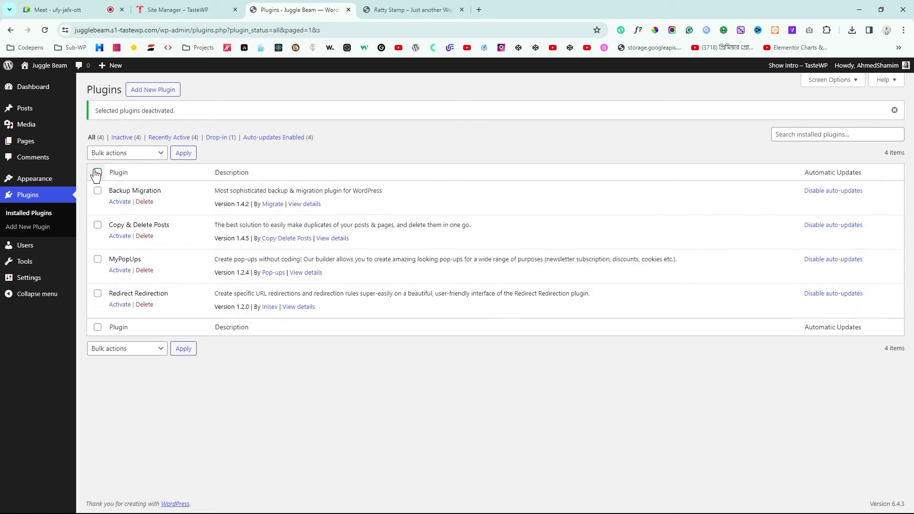
Step: Bulk-delete the four deactivated plugins and confirm removing their data
{"action": "left_click", "coordinate": [98, 172]}
{"action": "left_click", "coordinate": [143, 156]}
{"action": "left_click", "coordinate": [133, 212]}
{"action": "left_click", "coordinate": [180, 154]}
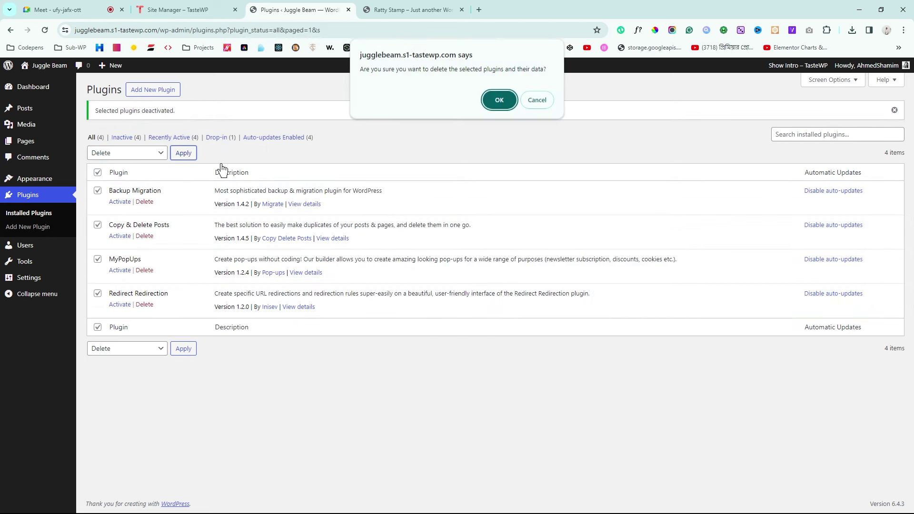
{"action": "left_click", "coordinate": [502, 105]}
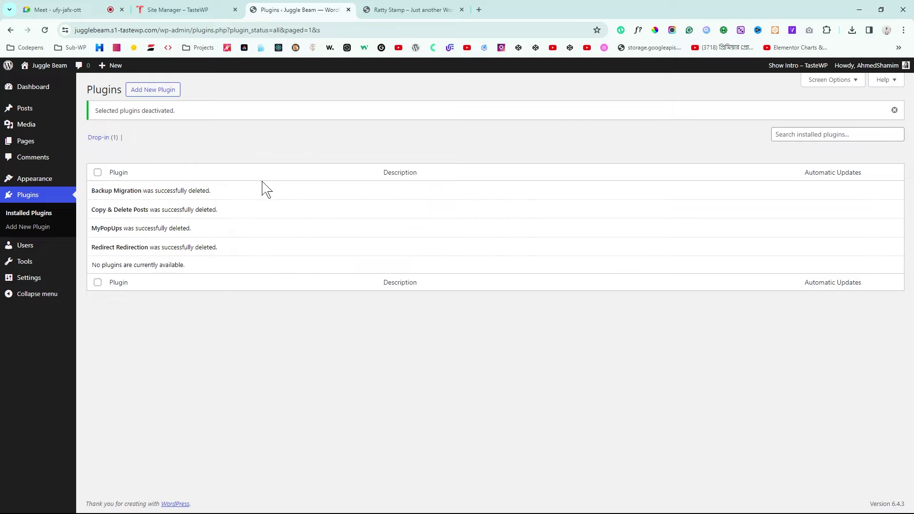
Step: Install and activate the Hello Elementor theme, then start installing the Elementor plugin
{"action": "mouse_move", "coordinate": [26, 186]}
{"action": "left_click", "coordinate": [99, 180]}
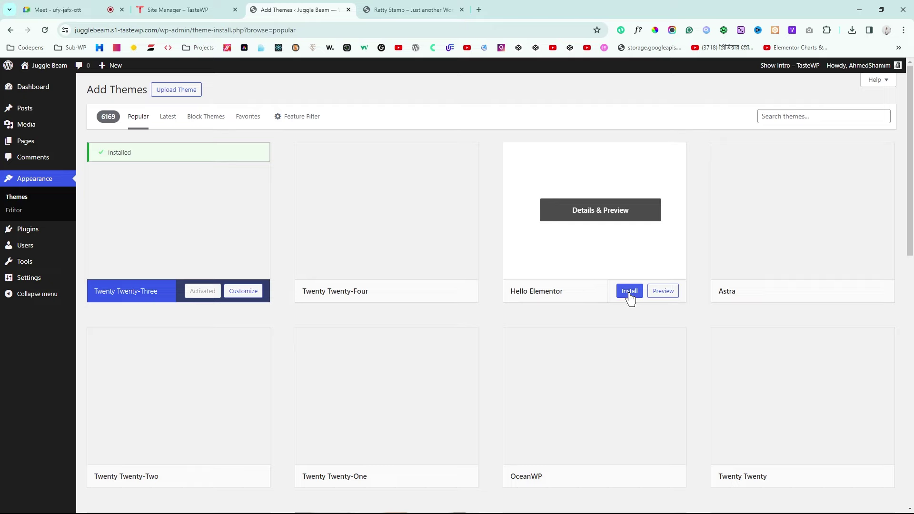
{"action": "left_click", "coordinate": [630, 294]}
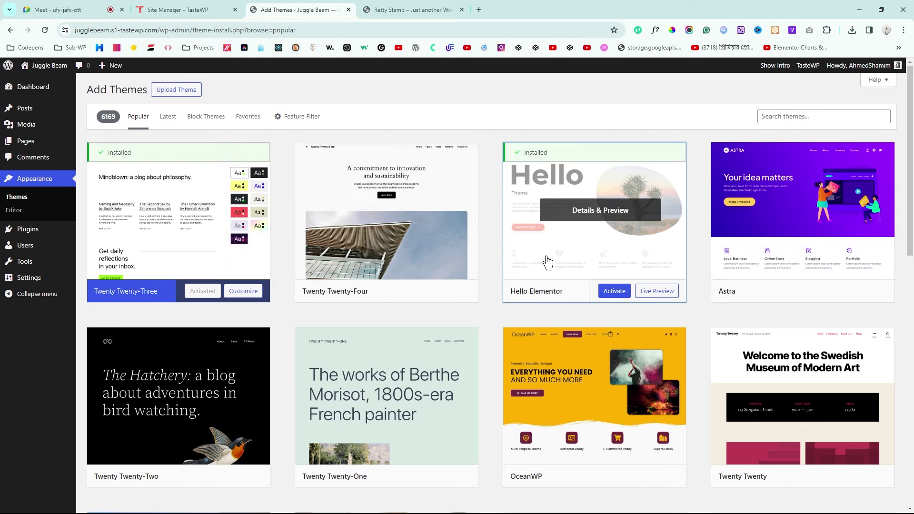
{"action": "left_click", "coordinate": [607, 291]}
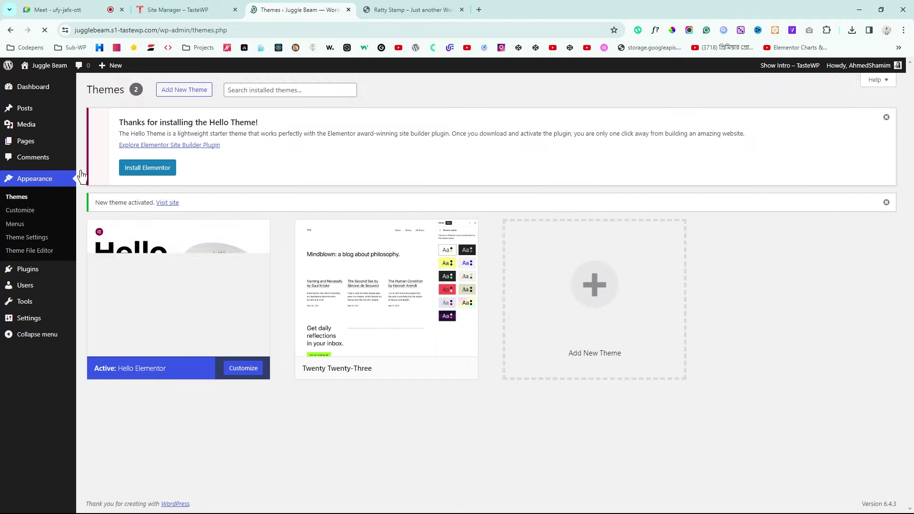
{"action": "left_click", "coordinate": [149, 172]}
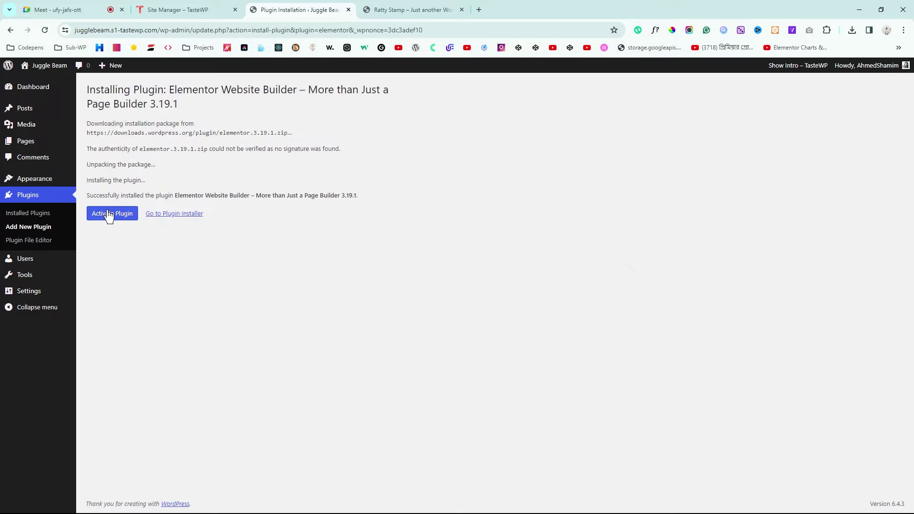
Step: Activate Elementor, then upload and install the Elementor Pro 3.19.0 zip
{"action": "left_click", "coordinate": [108, 215]}
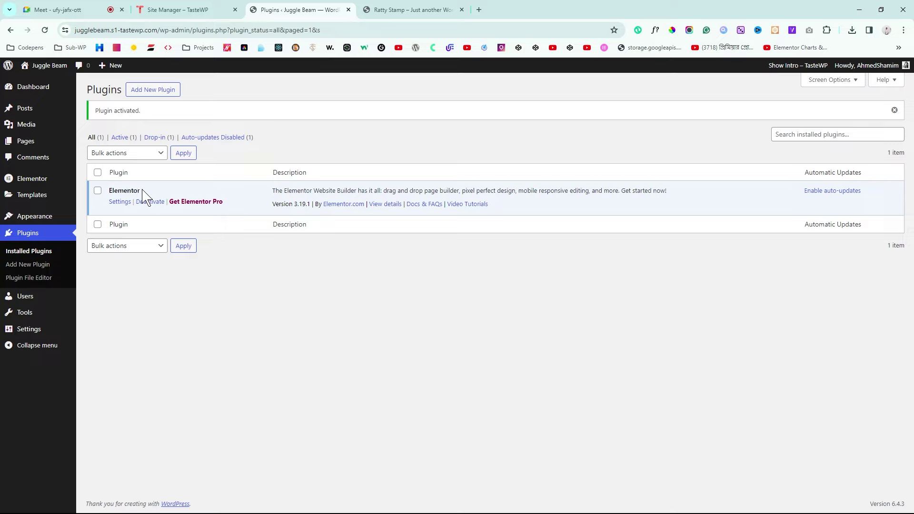
{"action": "left_click", "coordinate": [153, 90]}
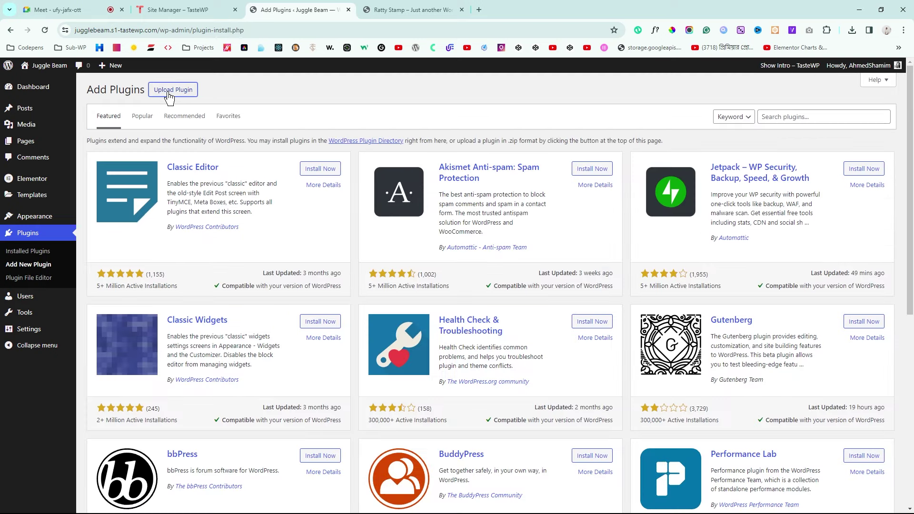
{"action": "left_click", "coordinate": [179, 90]}
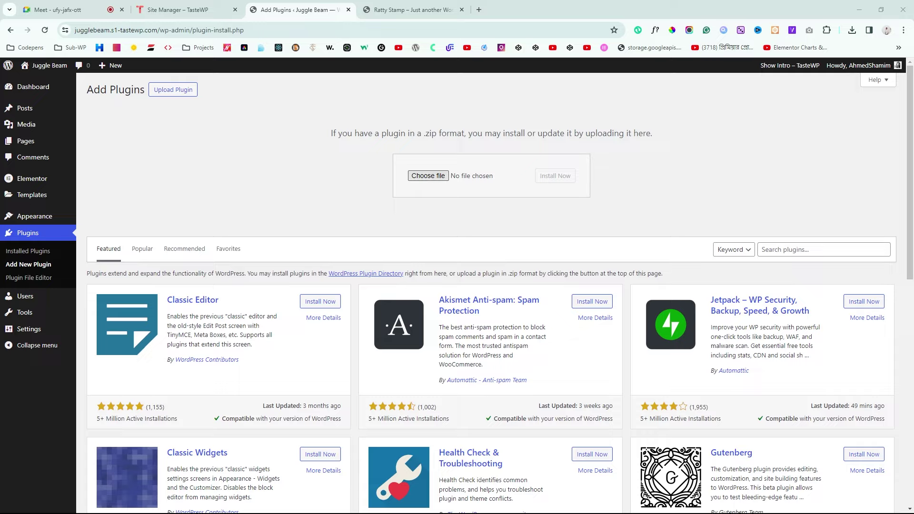
{"action": "left_click", "coordinate": [555, 176]}
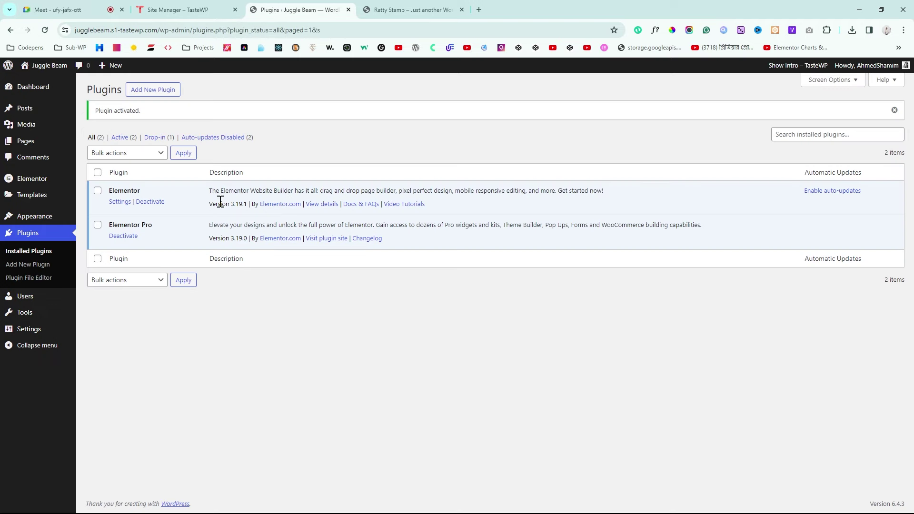
{"action": "left_click", "coordinate": [419, 9]}
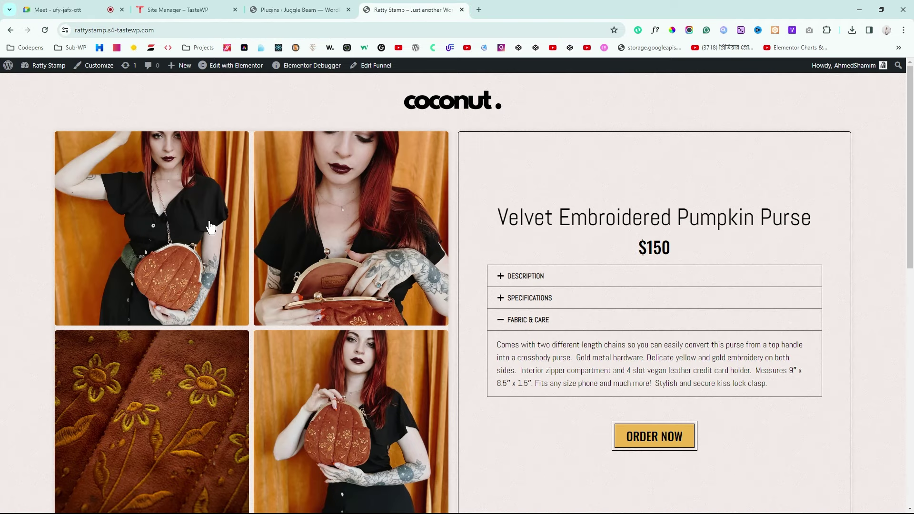
{"action": "left_click_drag", "start_coordinate": [911, 141], "coordinate": [907, 119]}
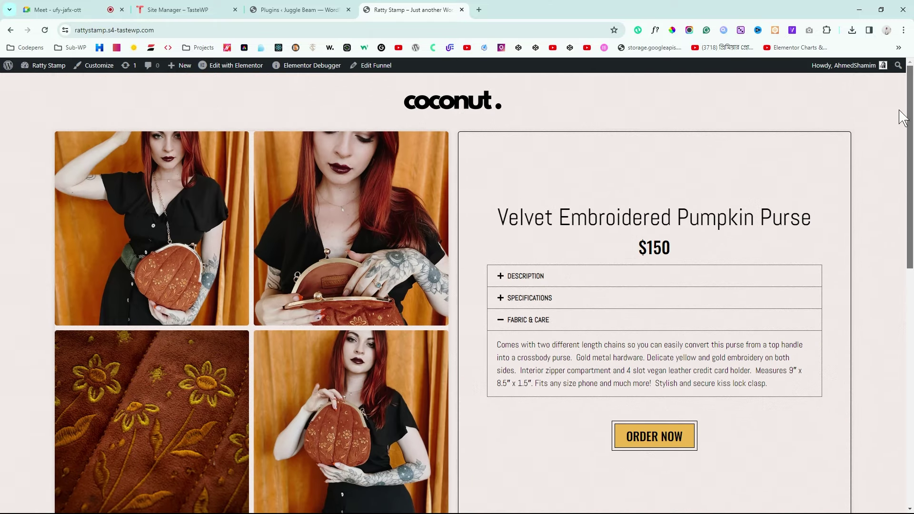
{"action": "left_click", "coordinate": [295, 7]}
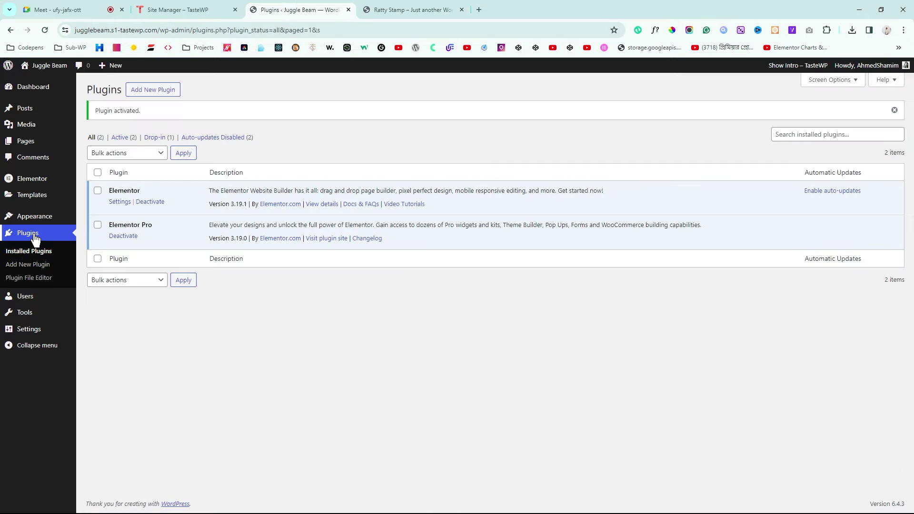
Step: Search for WooCommerce, then install and activate it
{"action": "left_click", "coordinate": [164, 92]}
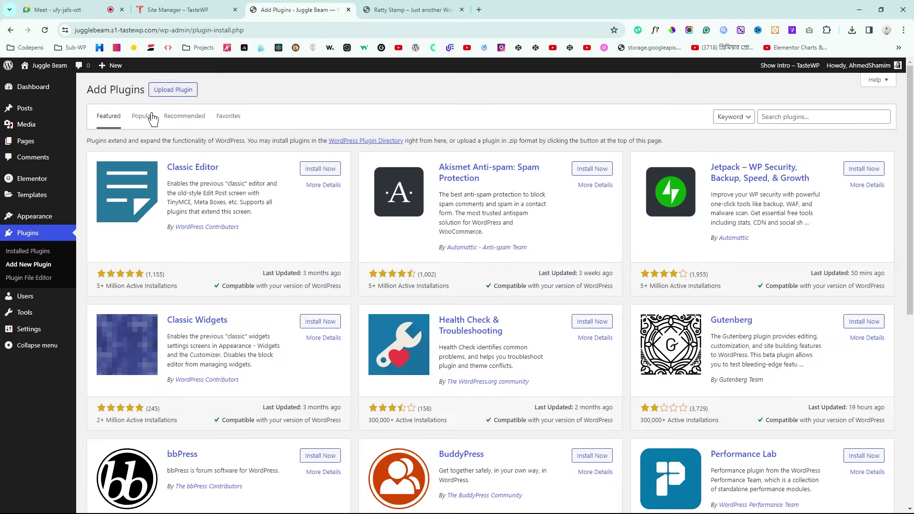
{"action": "left_click", "coordinate": [792, 119]}
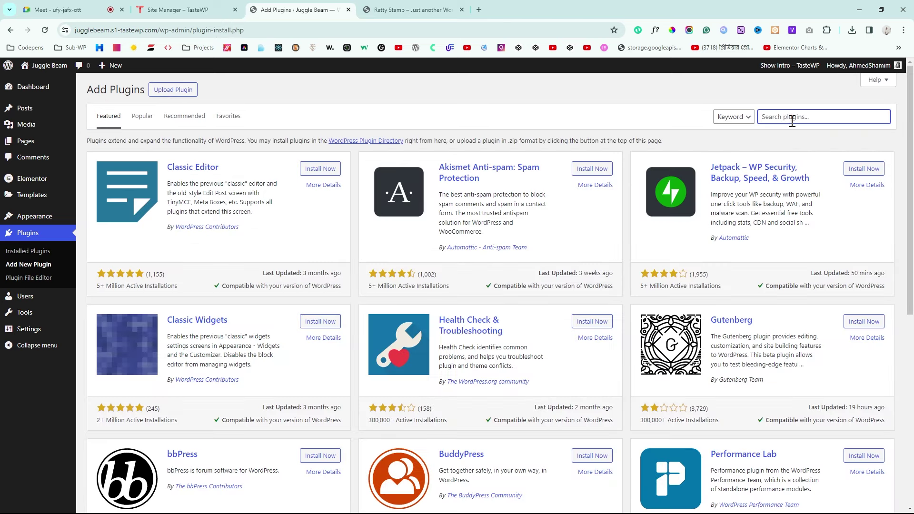
{"action": "type", "text": "woocommerce"}
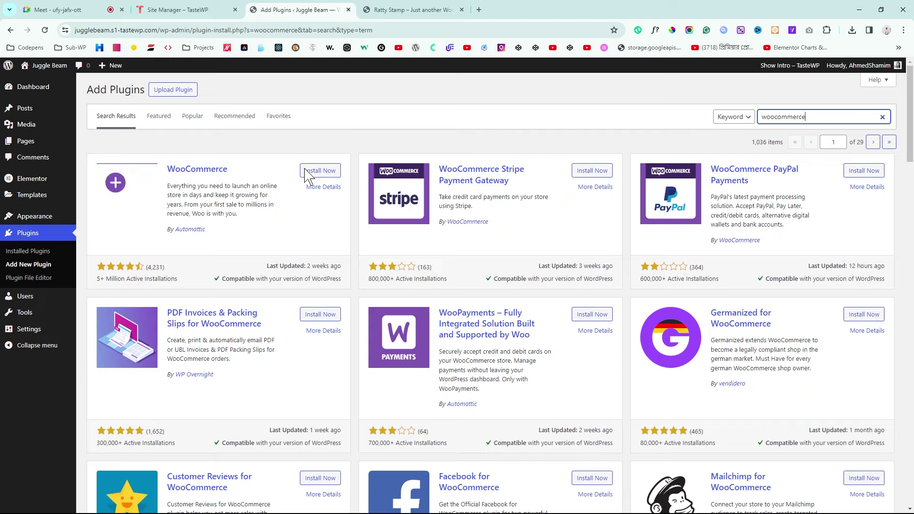
{"action": "left_click", "coordinate": [326, 175]}
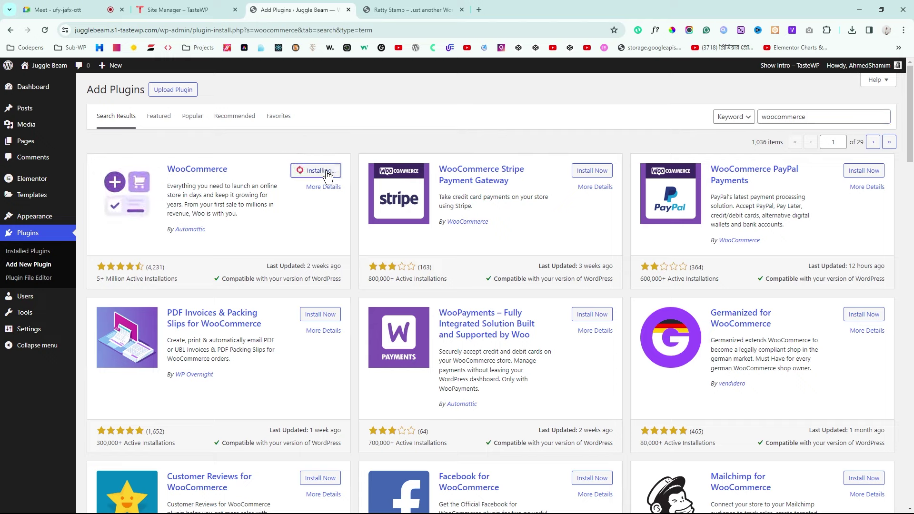
{"action": "left_click", "coordinate": [325, 172]}
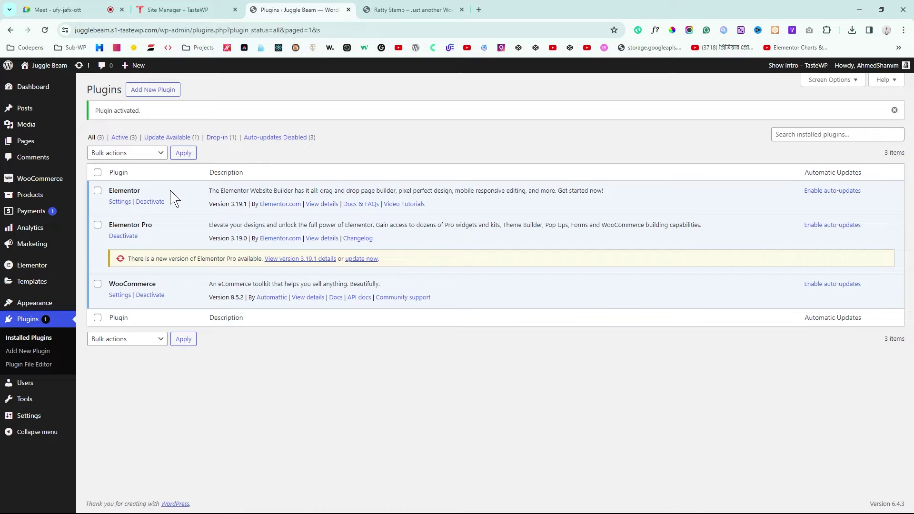
Step: Check the Ratty Stamp purse page's checkout form for reference
{"action": "left_click", "coordinate": [414, 10]}
{"action": "scroll", "coordinate": [912, 191], "scroll_direction": "down", "scroll_amount": 1}
{"action": "left_click", "coordinate": [654, 375]}
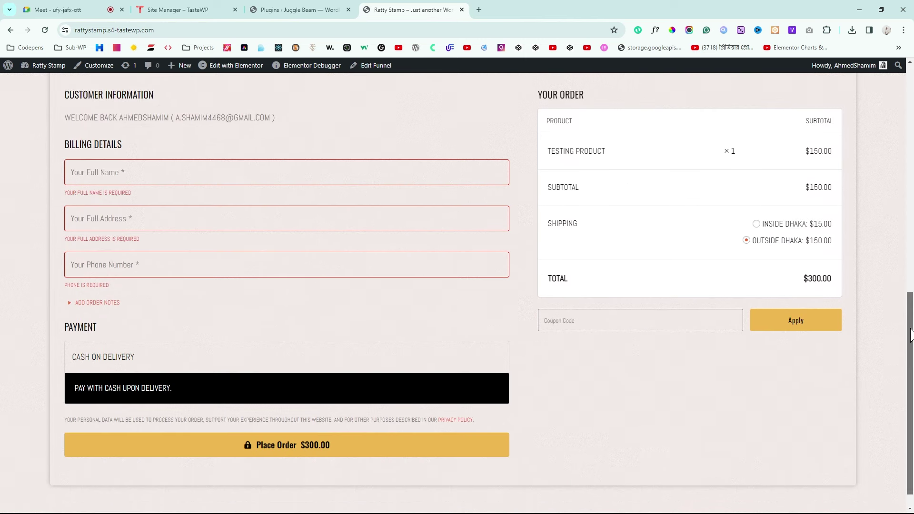
{"action": "scroll", "coordinate": [907, 333], "scroll_direction": "up", "scroll_amount": 1}
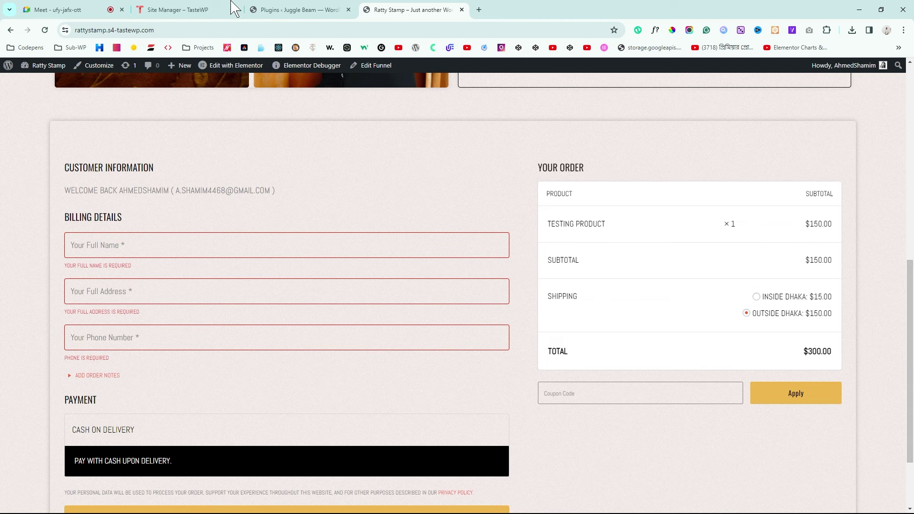
Step: Search for 'cartflows' on the Add Plugins page
{"action": "left_click", "coordinate": [296, 10]}
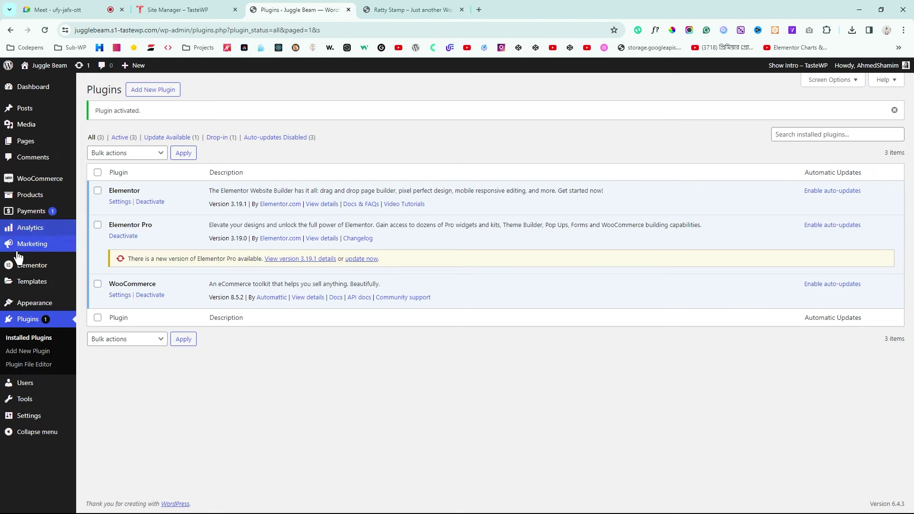
{"action": "left_click", "coordinate": [141, 94]}
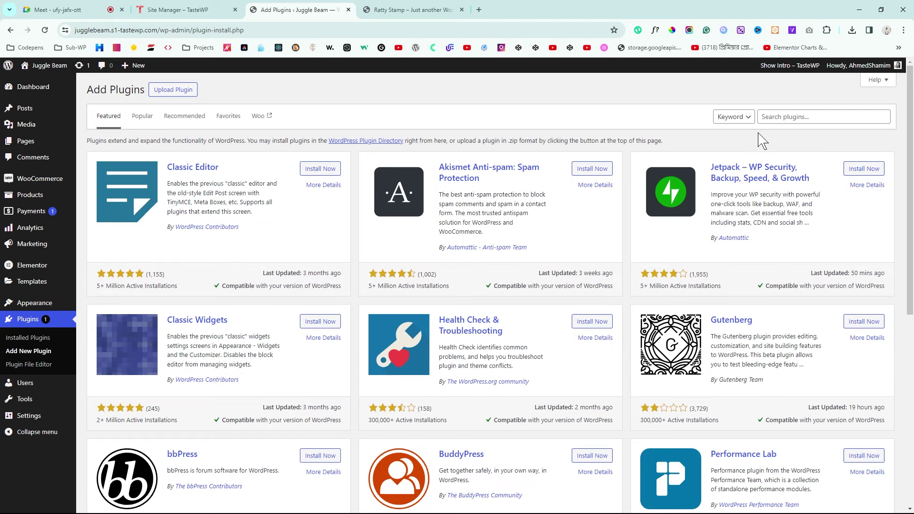
{"action": "left_click", "coordinate": [775, 117]}
{"action": "type", "text": "cartflows"}
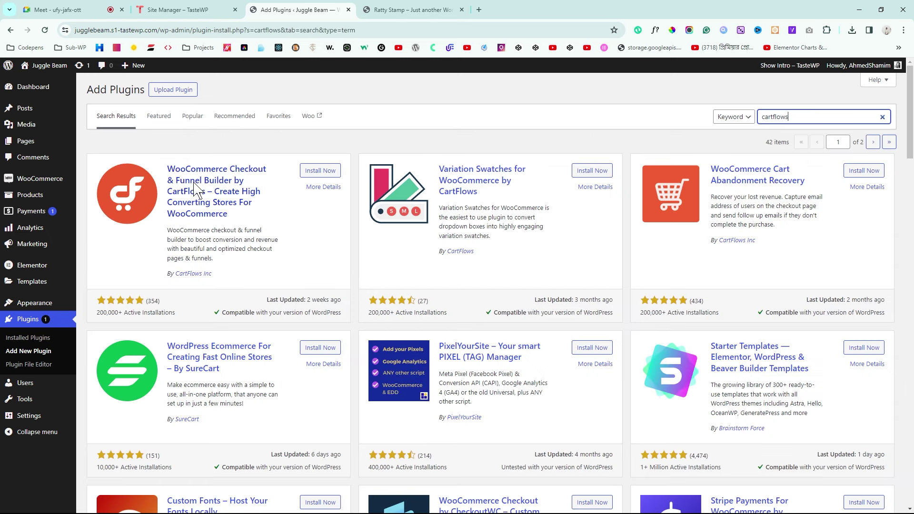
Step: Install and activate the CartFlows plugin
{"action": "left_click", "coordinate": [320, 173]}
{"action": "left_click", "coordinate": [326, 172]}
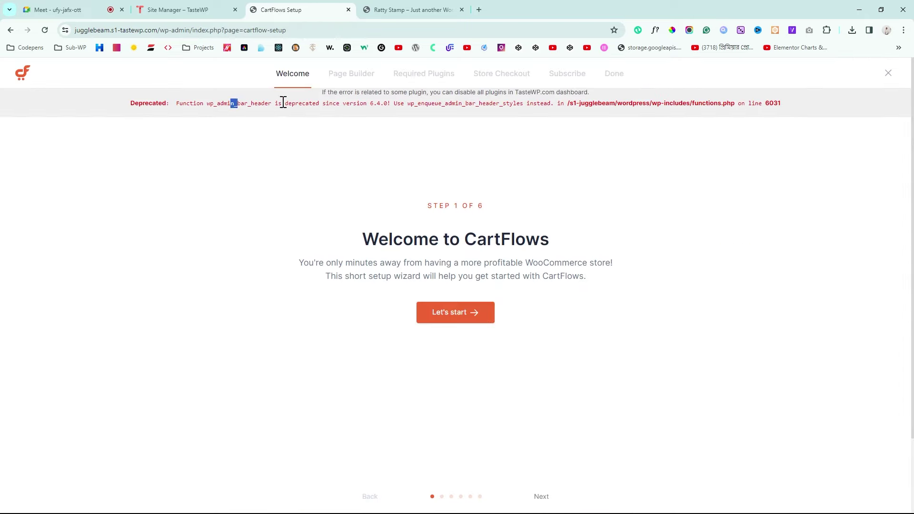
{"action": "left_click_drag", "start_coordinate": [282, 103], "coordinate": [667, 105]}
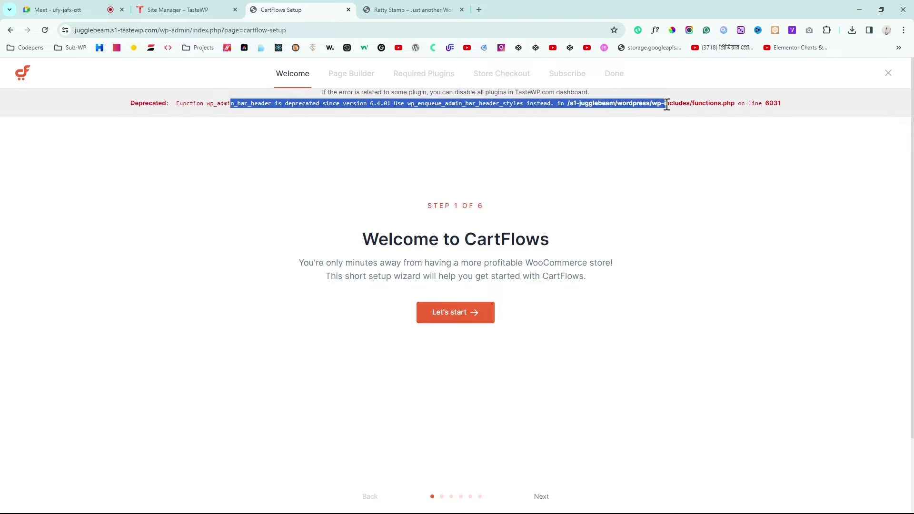
{"action": "left_click", "coordinate": [361, 115]}
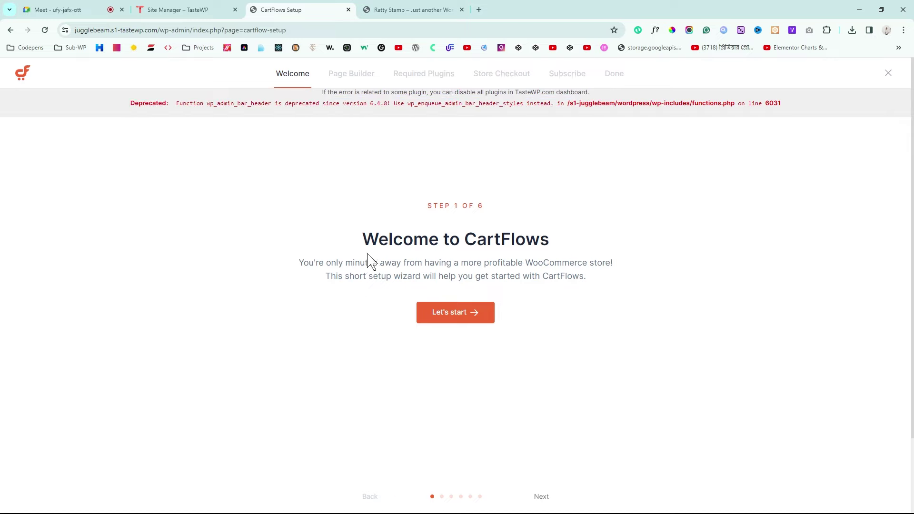
Step: Complete the CartFlows setup wizard with Elementor as the page builder
{"action": "left_click", "coordinate": [467, 319]}
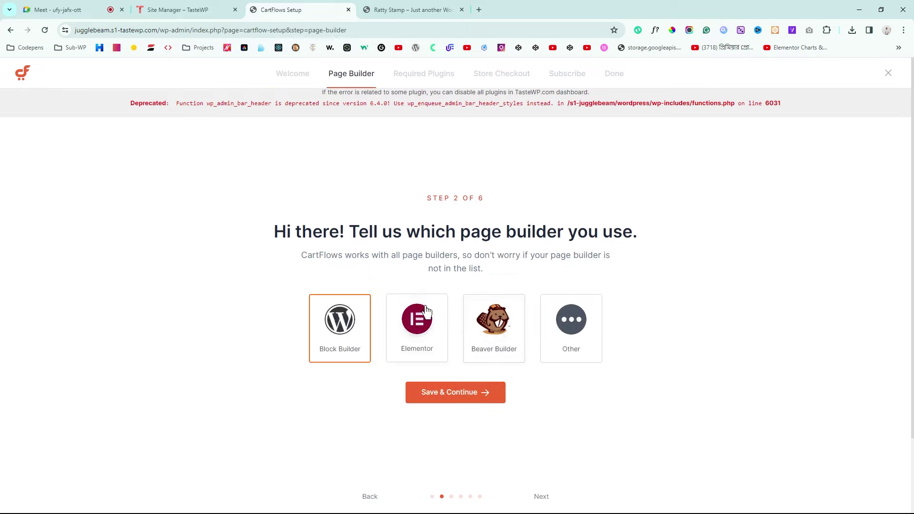
{"action": "left_click", "coordinate": [420, 331]}
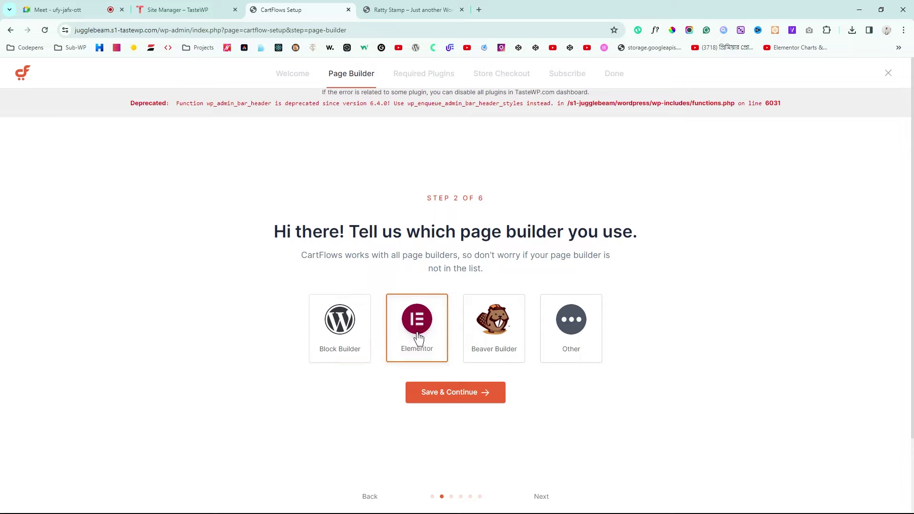
{"action": "left_click", "coordinate": [462, 395]}
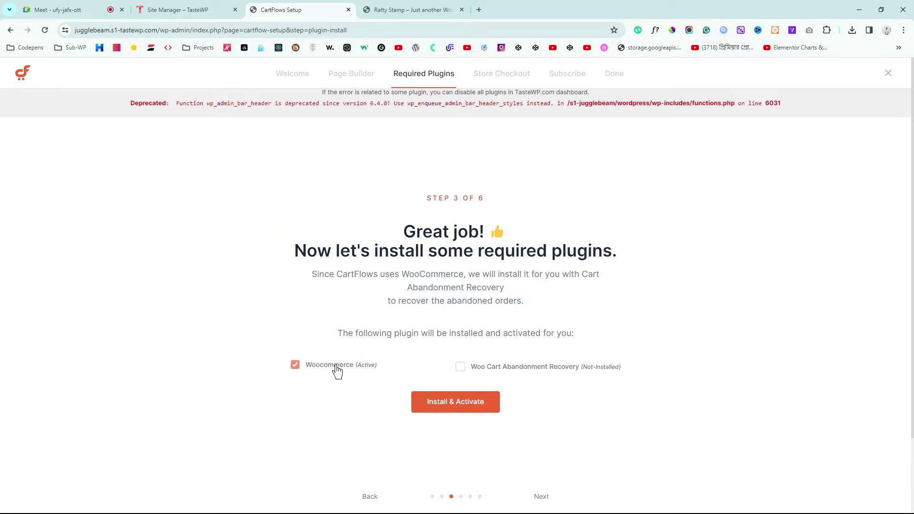
{"action": "left_click", "coordinate": [466, 408]}
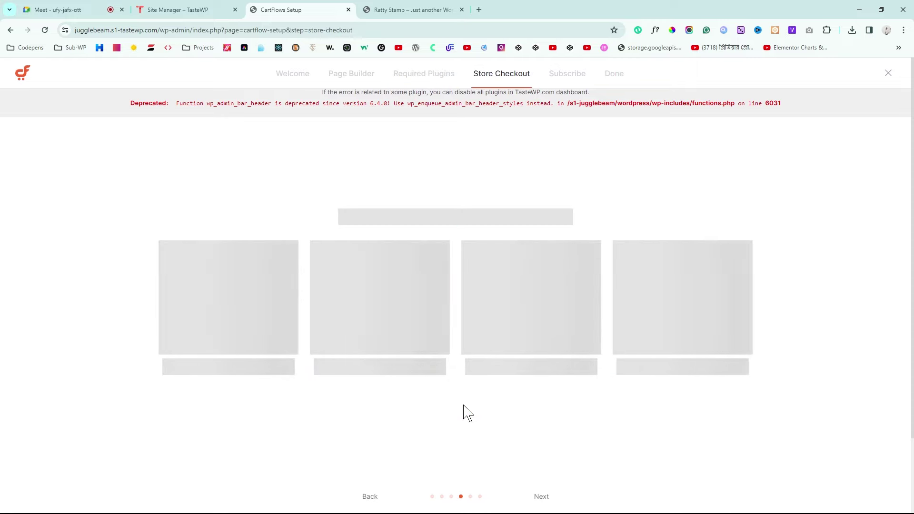
{"action": "scroll", "coordinate": [366, 261], "scroll_direction": "down", "scroll_amount": 2}
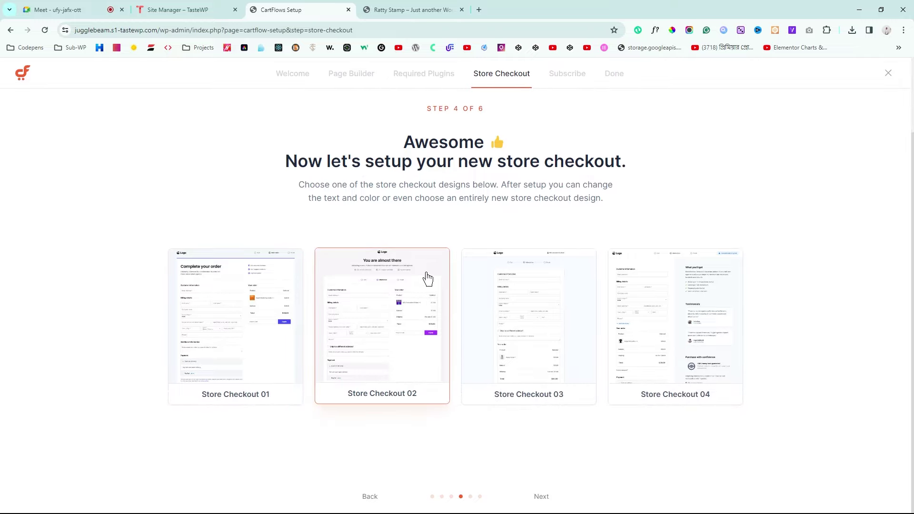
{"action": "double_click", "coordinate": [542, 497]}
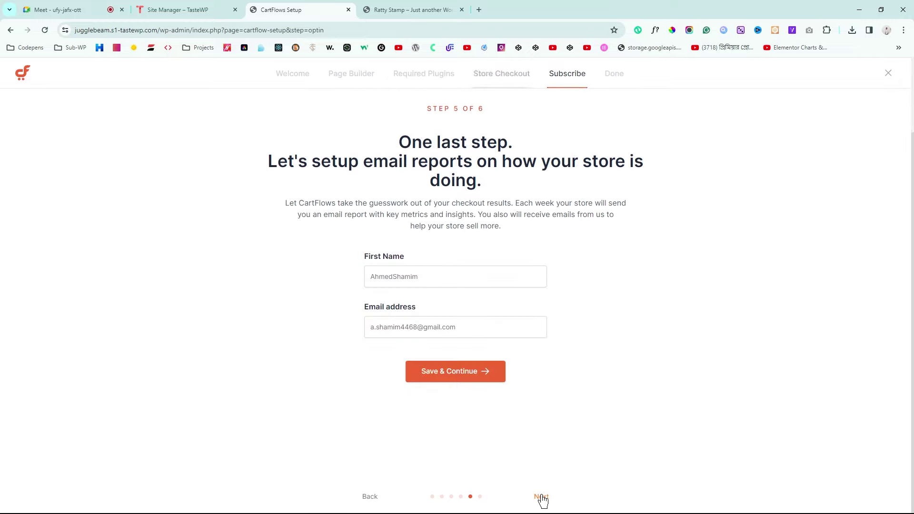
{"action": "left_click", "coordinate": [473, 377]}
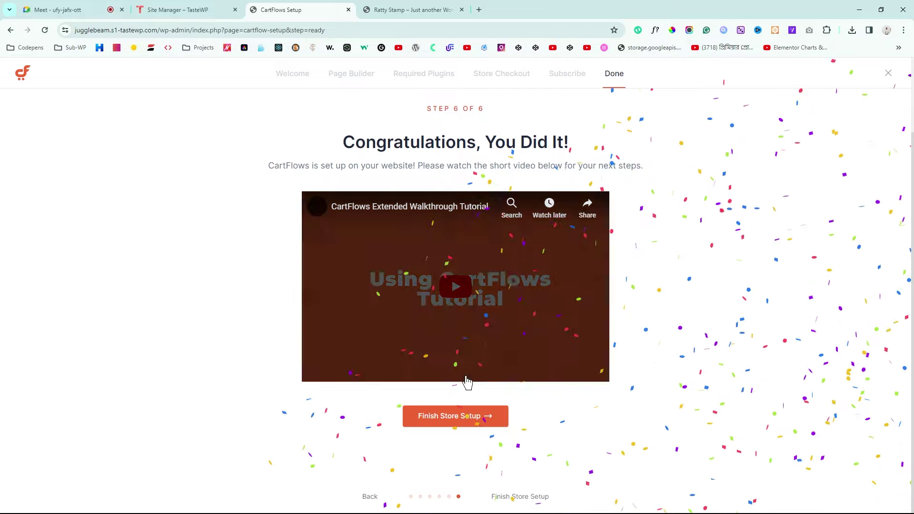
{"action": "double_click", "coordinate": [463, 419]}
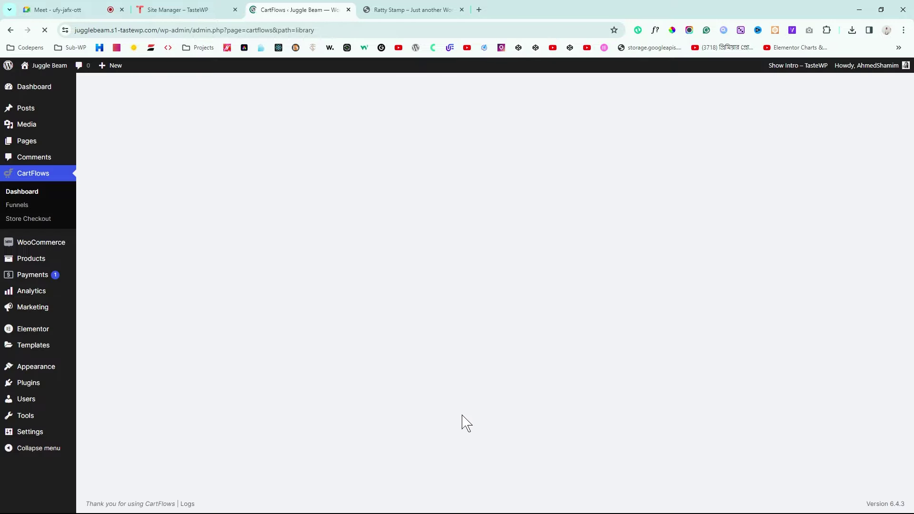
Step: Hide the WooCommerce Setup and Elementor Overview boxes on the dashboard
{"action": "mouse_move", "coordinate": [48, 67]}
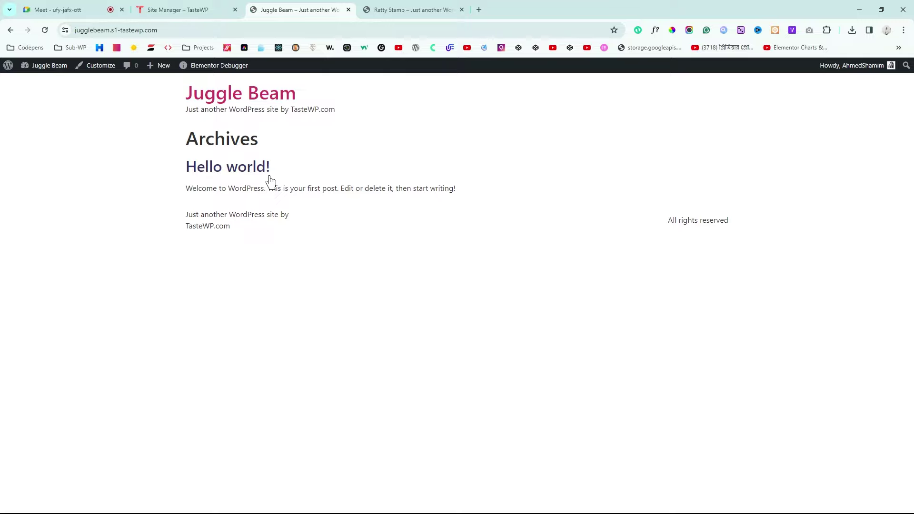
{"action": "left_click", "coordinate": [33, 84]}
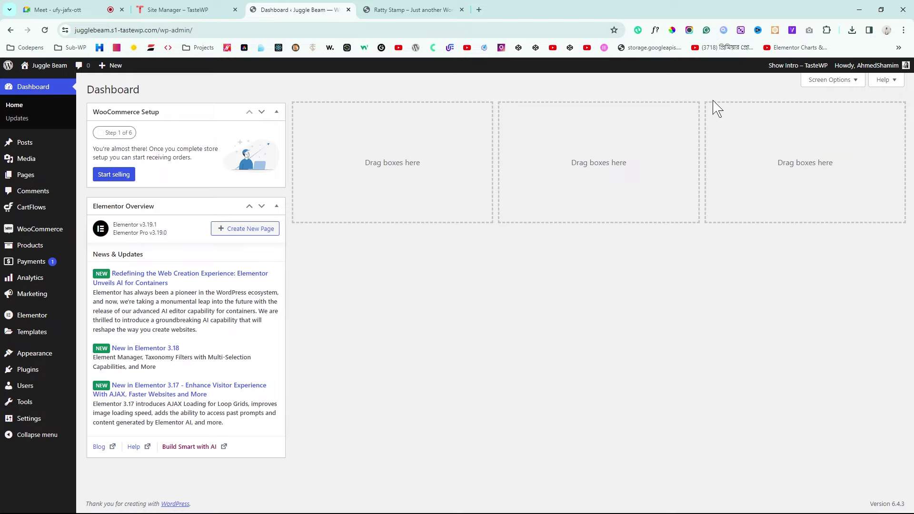
{"action": "left_click", "coordinate": [828, 81]}
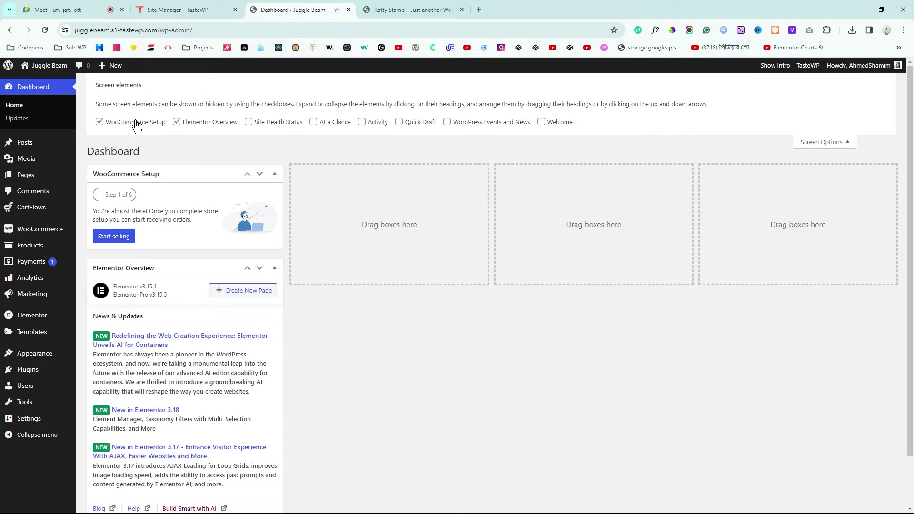
{"action": "left_click", "coordinate": [137, 125]}
{"action": "left_click", "coordinate": [210, 123]}
{"action": "left_click", "coordinate": [846, 143]}
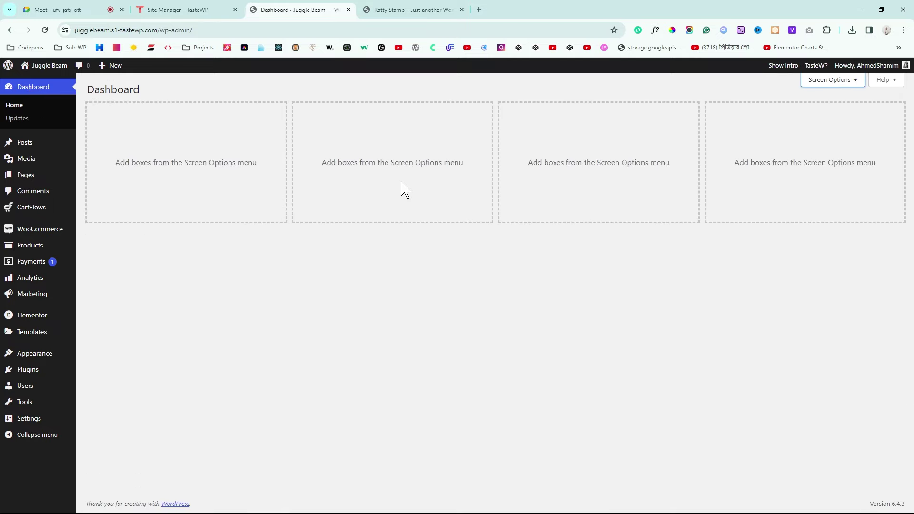
{"action": "left_click", "coordinate": [412, 9]}
Step: Return to the Juggle Beam admin and go to CartFlows > Funnels
{"action": "scroll", "coordinate": [414, 229], "scroll_direction": "up", "scroll_amount": 5}
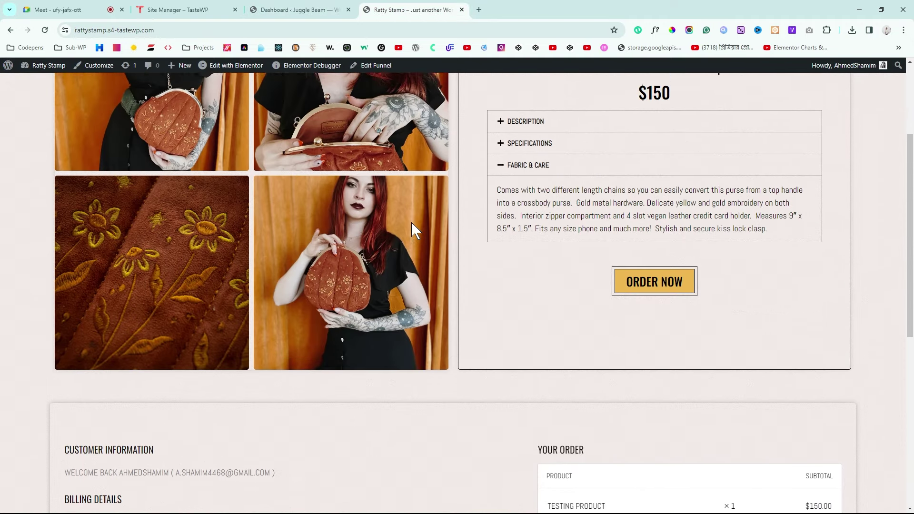
{"action": "scroll", "coordinate": [411, 223], "scroll_direction": "up", "scroll_amount": 3}
{"action": "scroll", "coordinate": [411, 223], "scroll_direction": "down", "scroll_amount": 2}
{"action": "scroll", "coordinate": [411, 223], "scroll_direction": "up", "scroll_amount": 3}
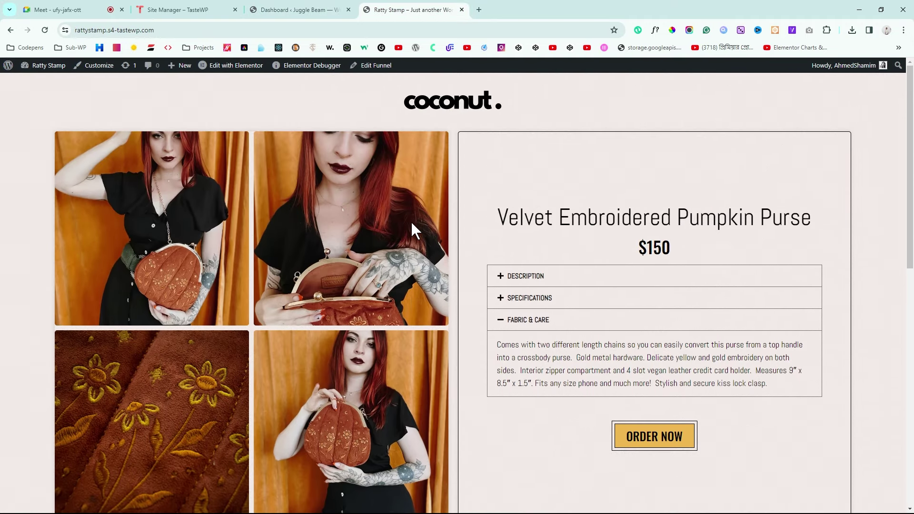
{"action": "left_click", "coordinate": [315, 10]}
{"action": "left_click", "coordinate": [91, 177]}
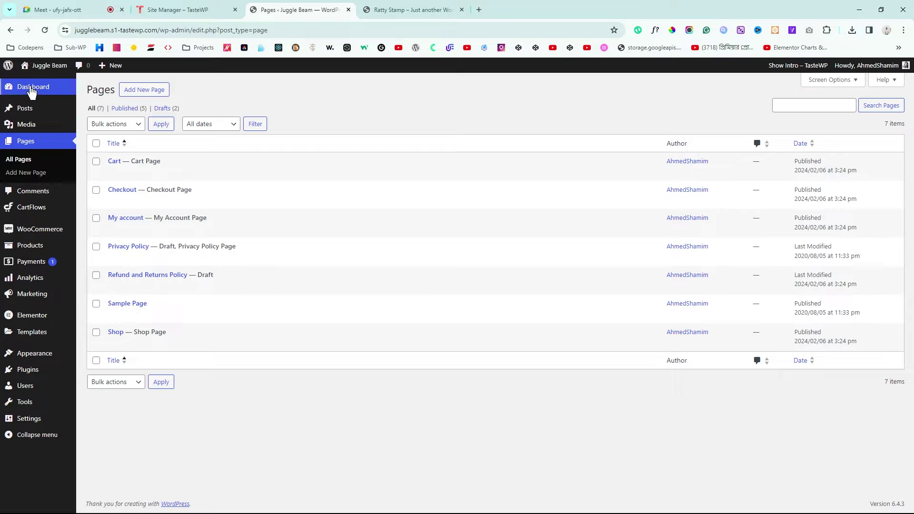
{"action": "mouse_move", "coordinate": [36, 91]}
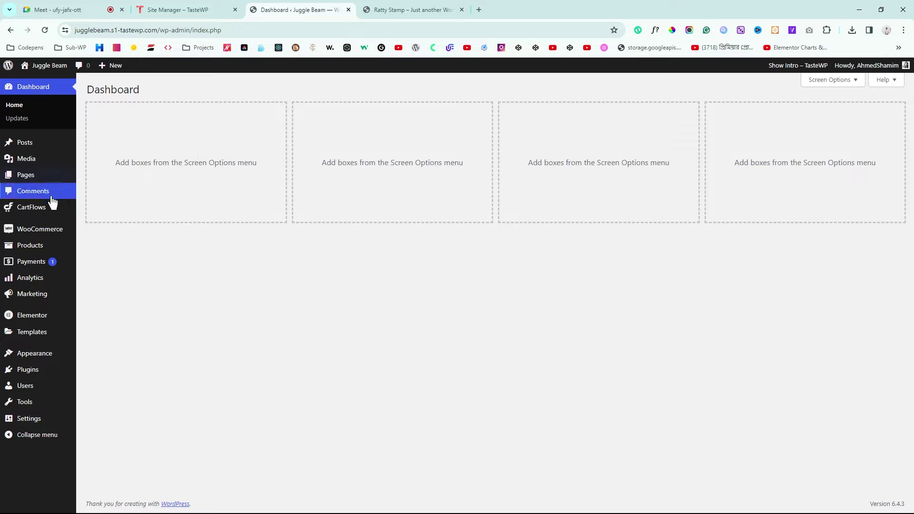
{"action": "mouse_move", "coordinate": [24, 214]}
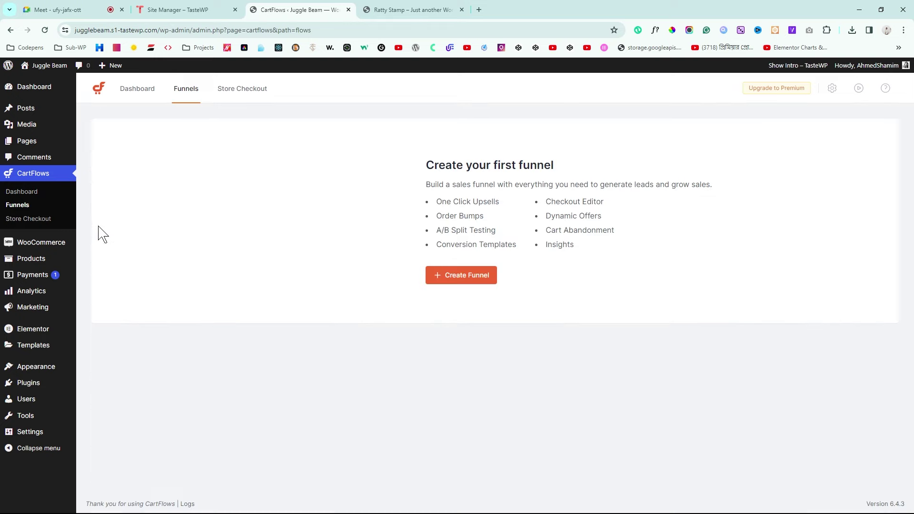
Step: Import the Pet Food funnel template under the name 'Landing Page'
{"action": "left_click", "coordinate": [476, 281]}
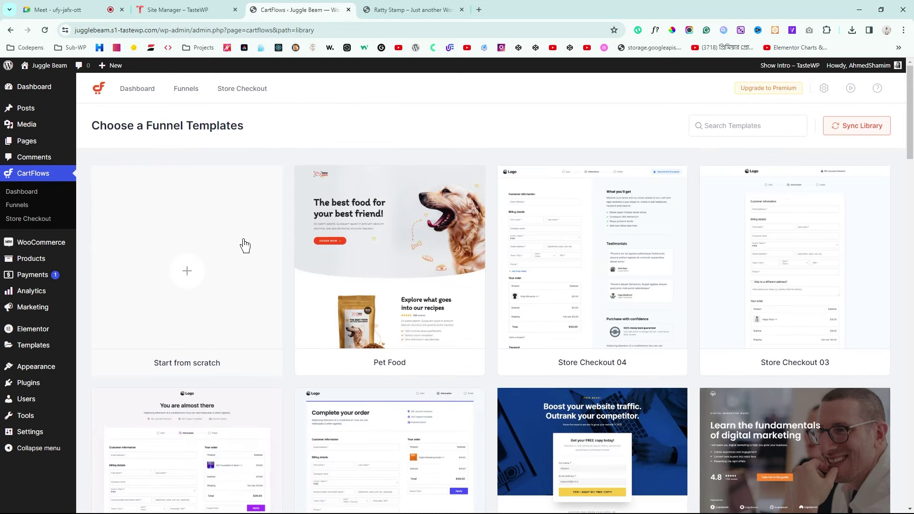
{"action": "mouse_move", "coordinate": [405, 278]}
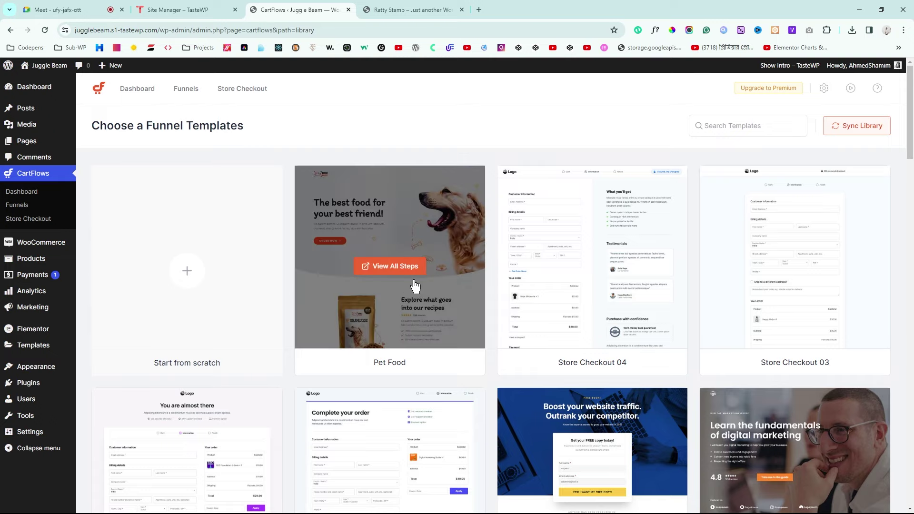
{"action": "left_click", "coordinate": [425, 238]}
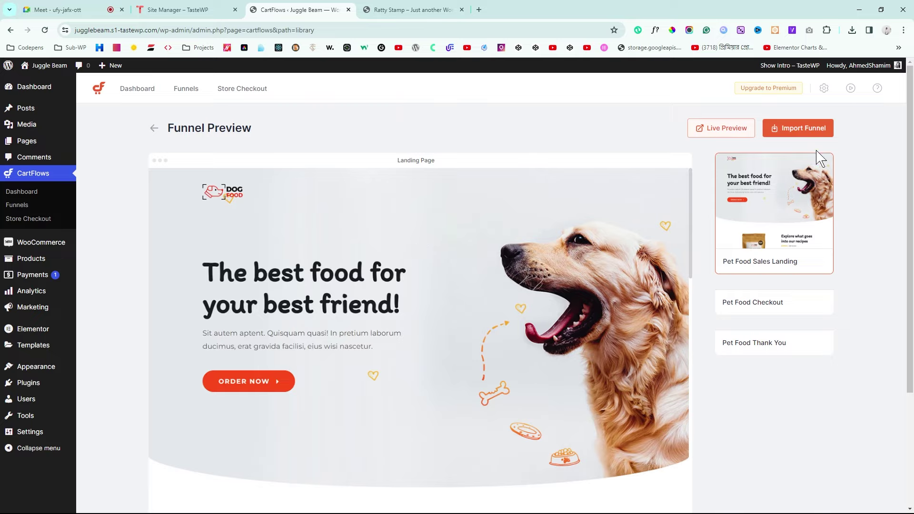
{"action": "left_click", "coordinate": [804, 128]}
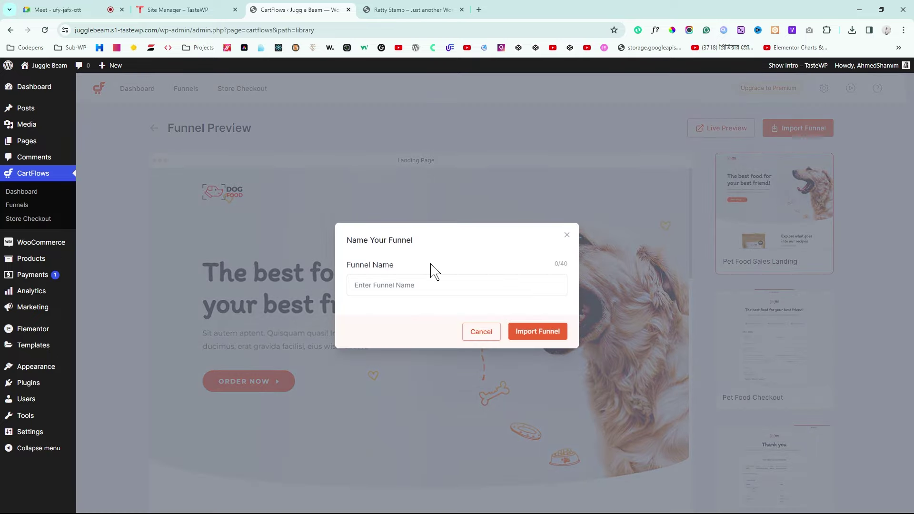
{"action": "left_click", "coordinate": [418, 288]}
{"action": "type", "text": "Landing Page"}
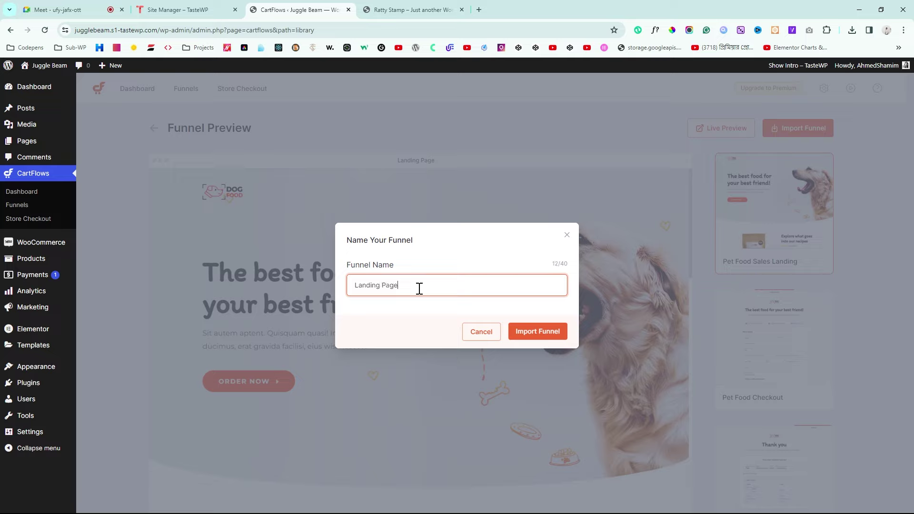
{"action": "left_click", "coordinate": [543, 333]}
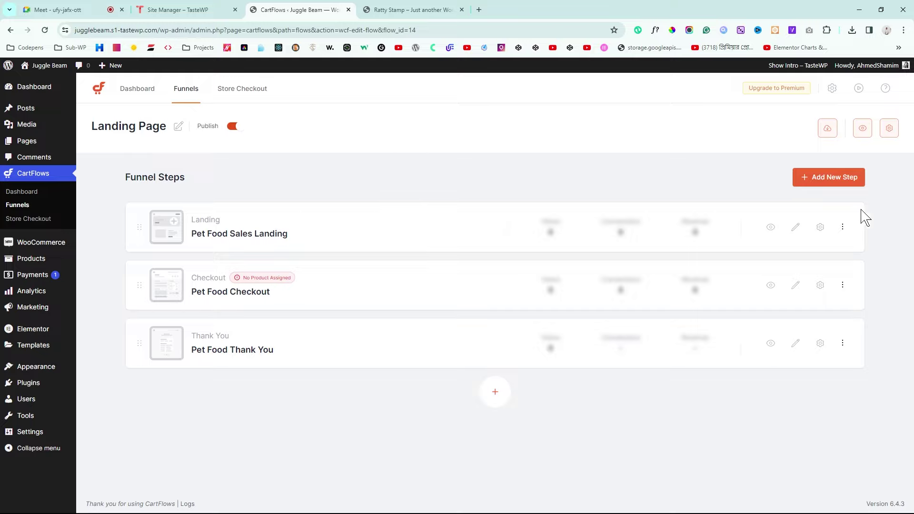
{"action": "left_click", "coordinate": [843, 227]}
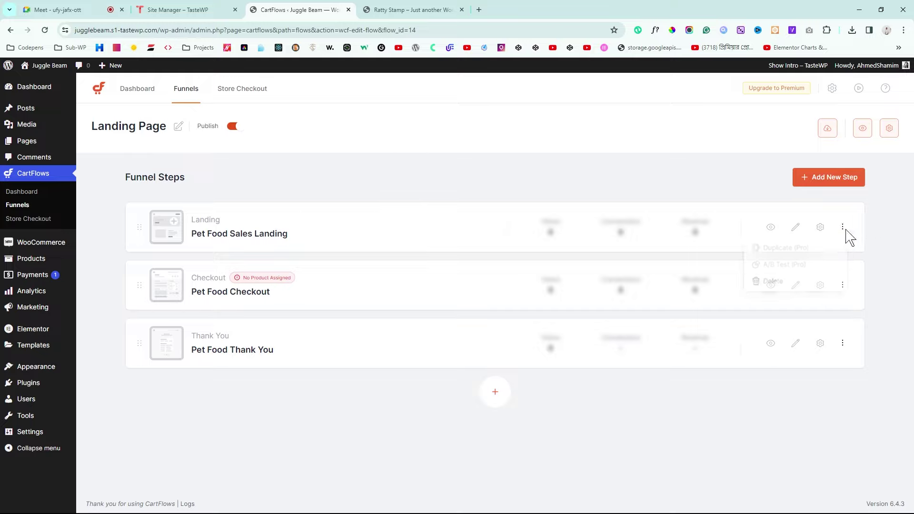
{"action": "left_click", "coordinate": [842, 227]}
{"action": "left_click", "coordinate": [769, 283]}
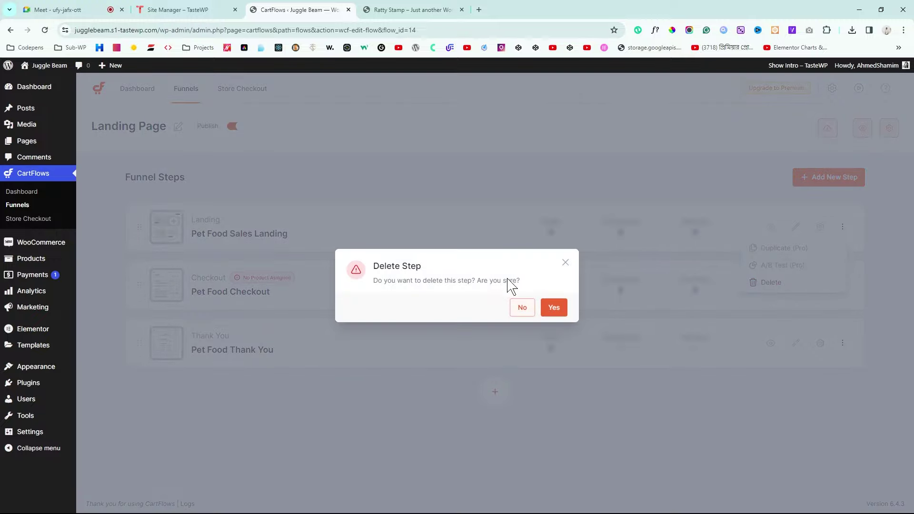
{"action": "left_click", "coordinate": [554, 307]}
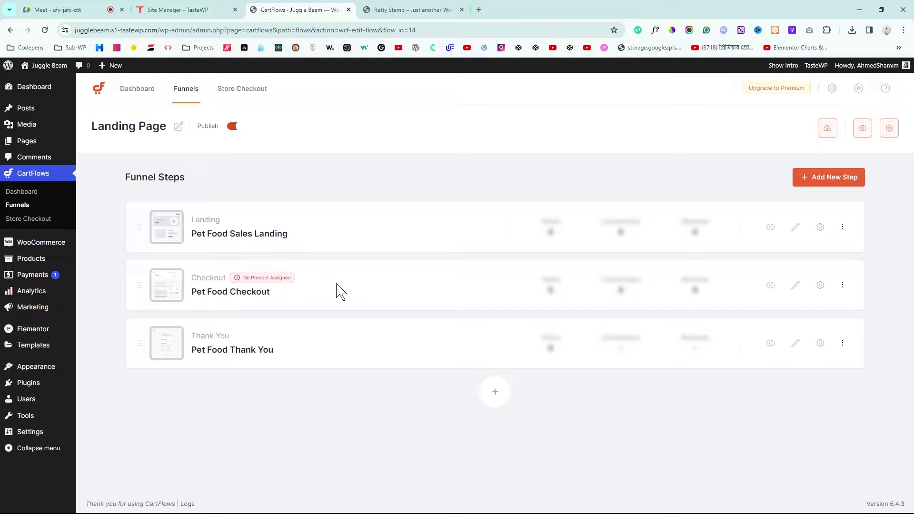
{"action": "mouse_move", "coordinate": [23, 265]}
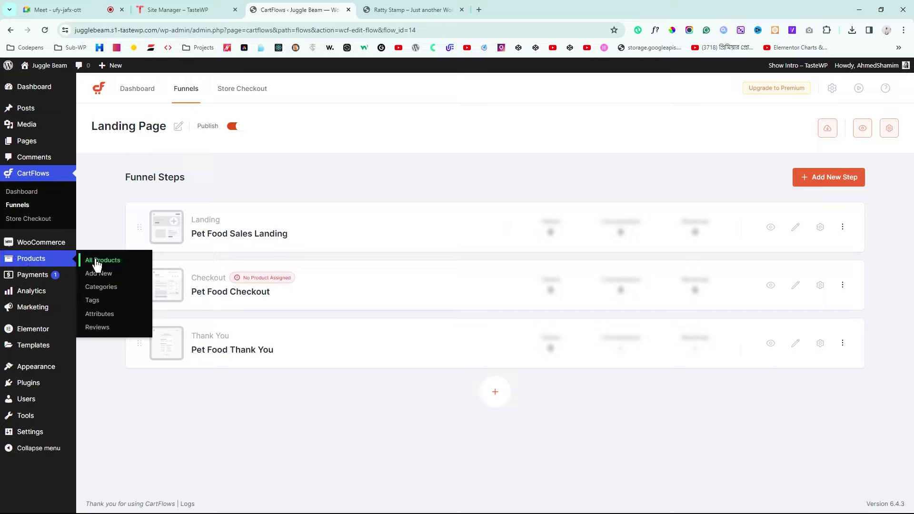
Step: Start a new product named 'Velvet Embroidered Pumpkin Purse', copied from the reference product page
{"action": "left_click", "coordinate": [97, 262]}
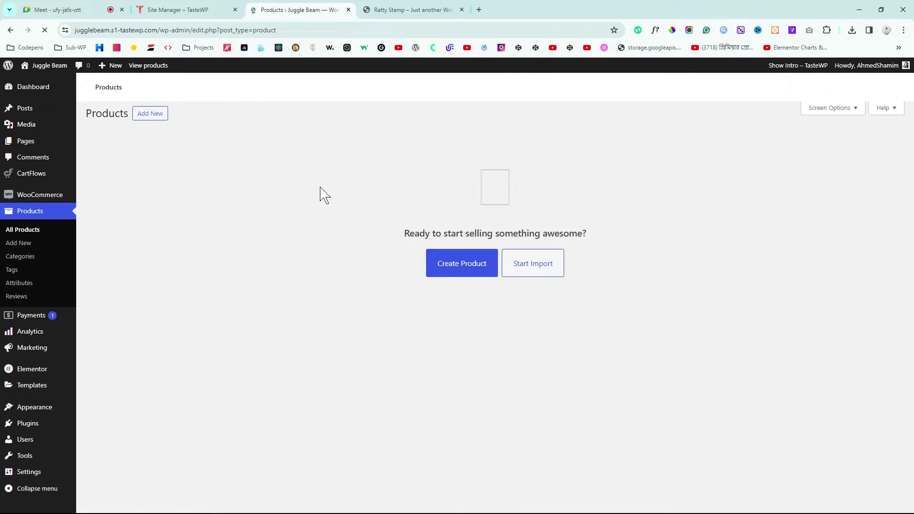
{"action": "left_click", "coordinate": [20, 245]}
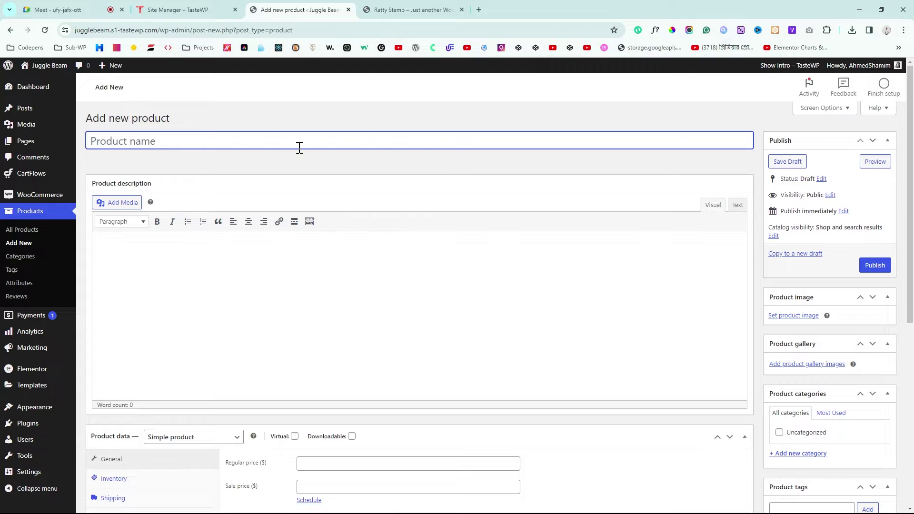
{"action": "left_click", "coordinate": [407, 9]}
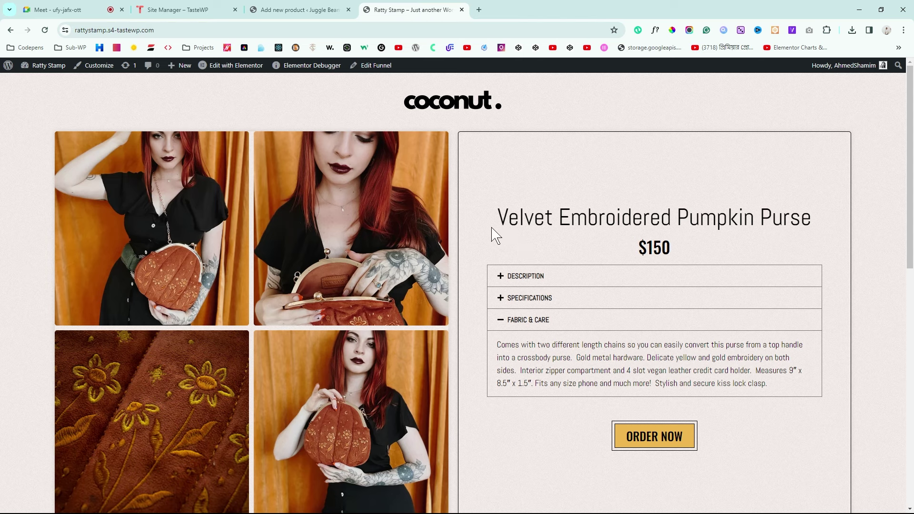
{"action": "left_click_drag", "start_coordinate": [491, 221], "coordinate": [817, 216]}
{"action": "key", "text": "ctrl+c"}
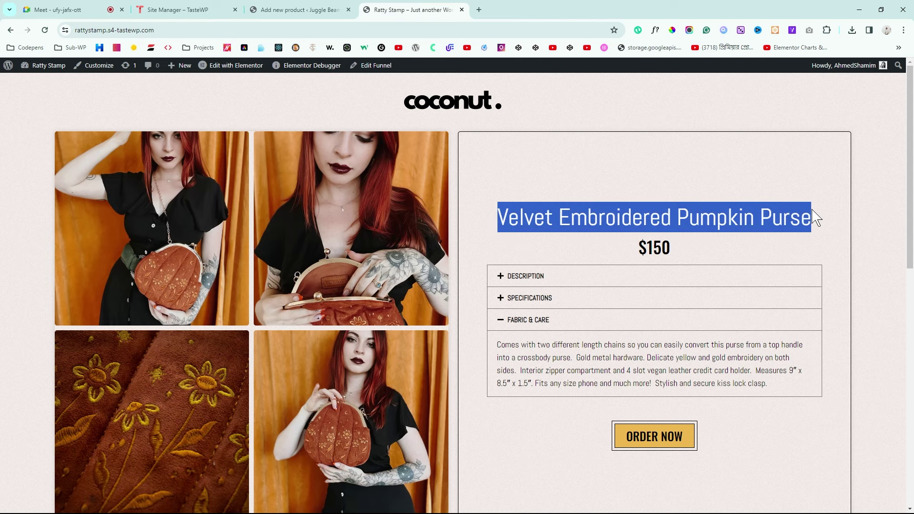
{"action": "left_click", "coordinate": [288, 11]}
{"action": "key", "text": "ctrl+v"}
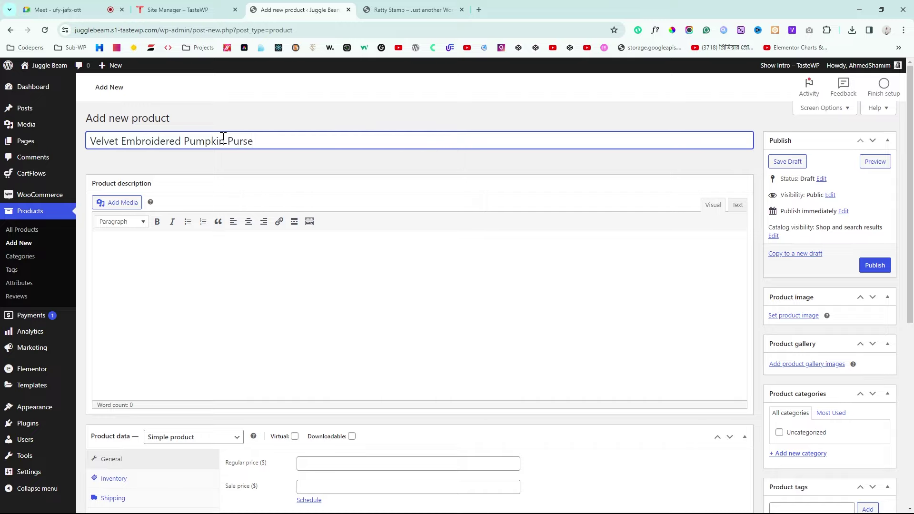
{"action": "left_click", "coordinate": [325, 262]}
Step: Give the purse a regular price of 150 and publish it
{"action": "scroll", "coordinate": [333, 262], "scroll_direction": "down", "scroll_amount": 2}
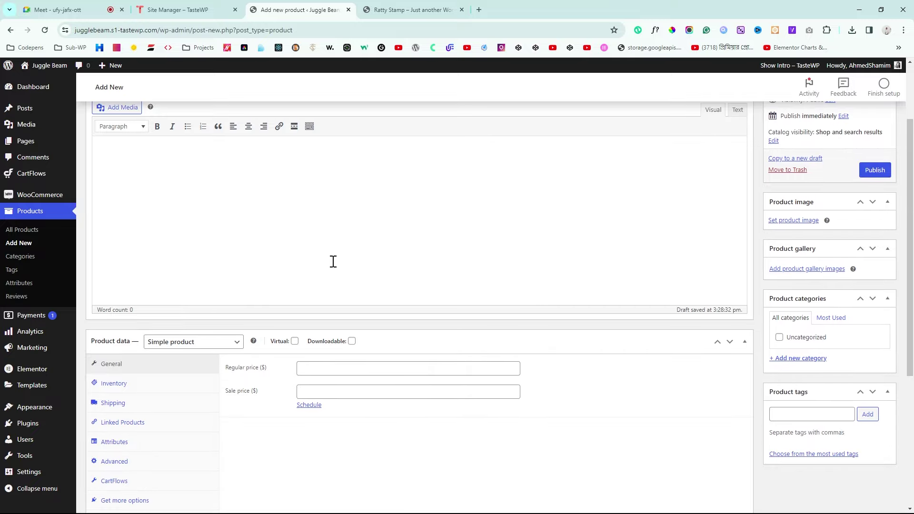
{"action": "left_click", "coordinate": [338, 371]}
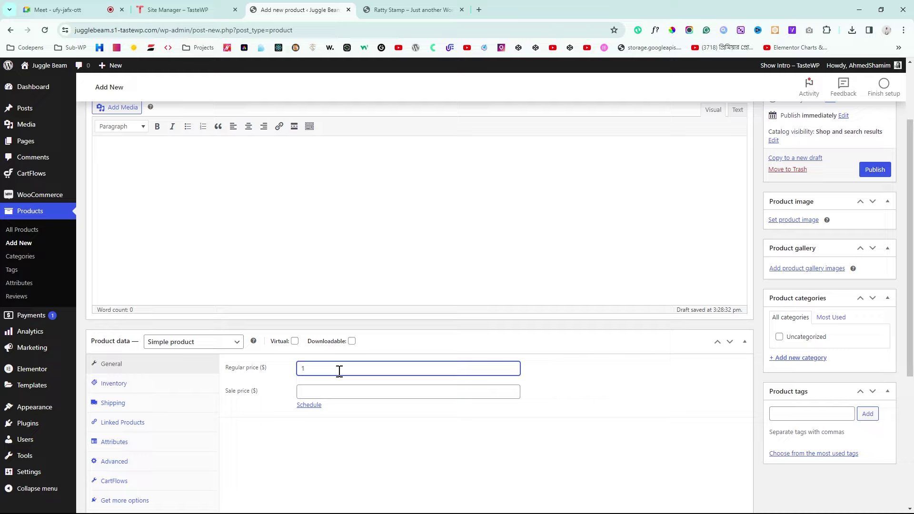
{"action": "left_click", "coordinate": [467, 456]}
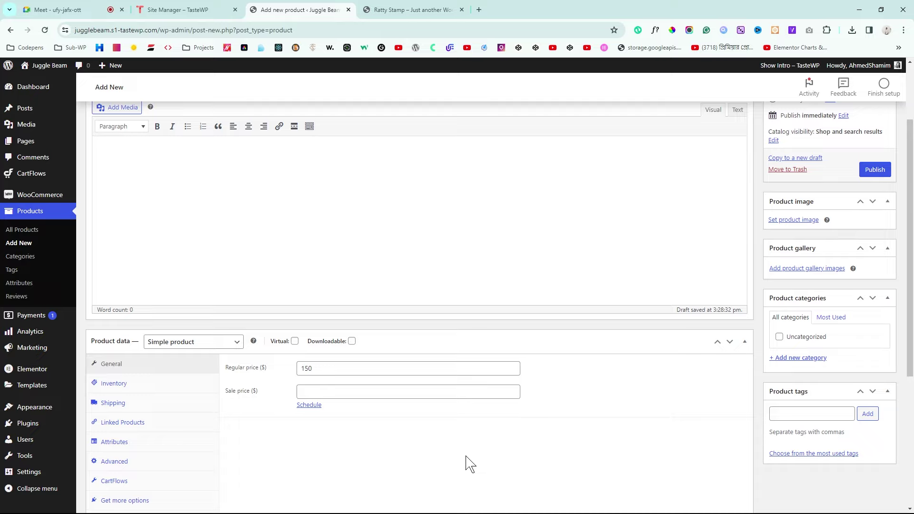
{"action": "scroll", "coordinate": [469, 464], "scroll_direction": "down", "scroll_amount": 1}
{"action": "scroll", "coordinate": [613, 422], "scroll_direction": "down", "scroll_amount": 2}
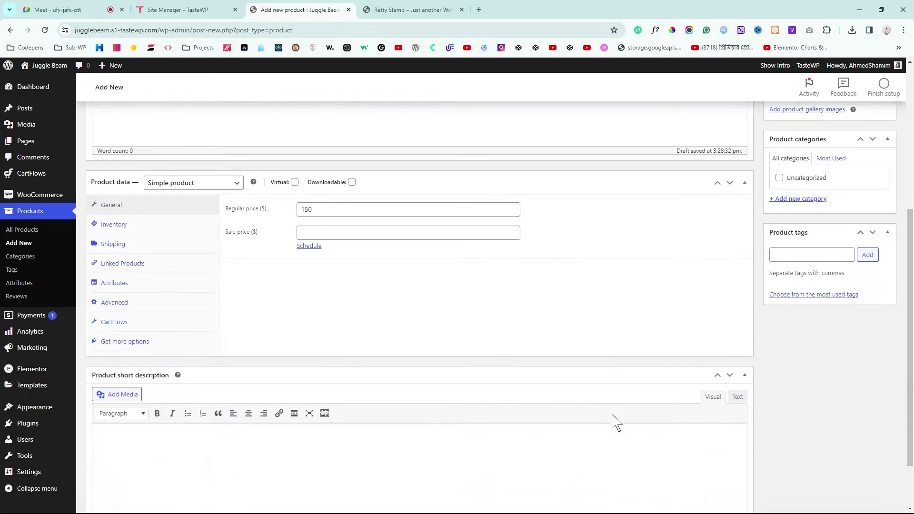
{"action": "scroll", "coordinate": [614, 422], "scroll_direction": "up", "scroll_amount": 6}
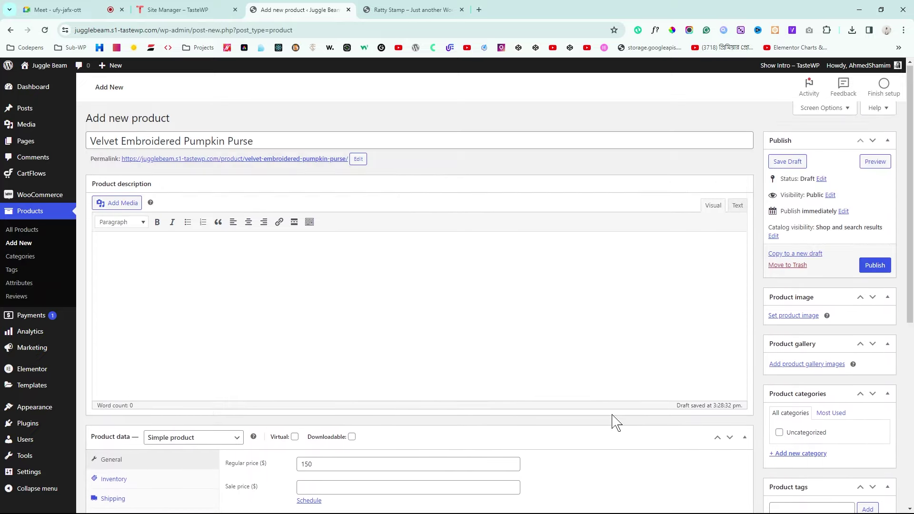
{"action": "left_click", "coordinate": [875, 267]}
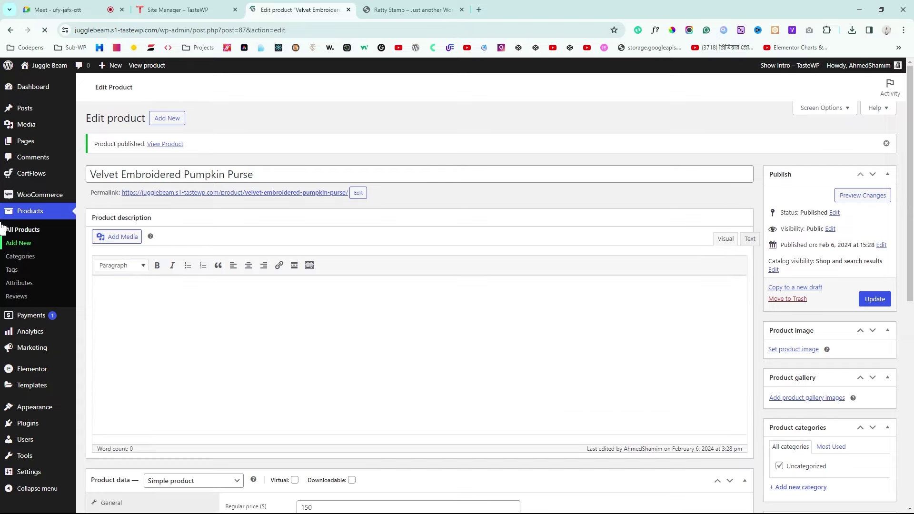
Step: Check the purse's title and 150 price, then update the product
{"action": "left_click_drag", "start_coordinate": [287, 175], "coordinate": [169, 174]}
{"action": "scroll", "coordinate": [623, 424], "scroll_direction": "down", "scroll_amount": 1}
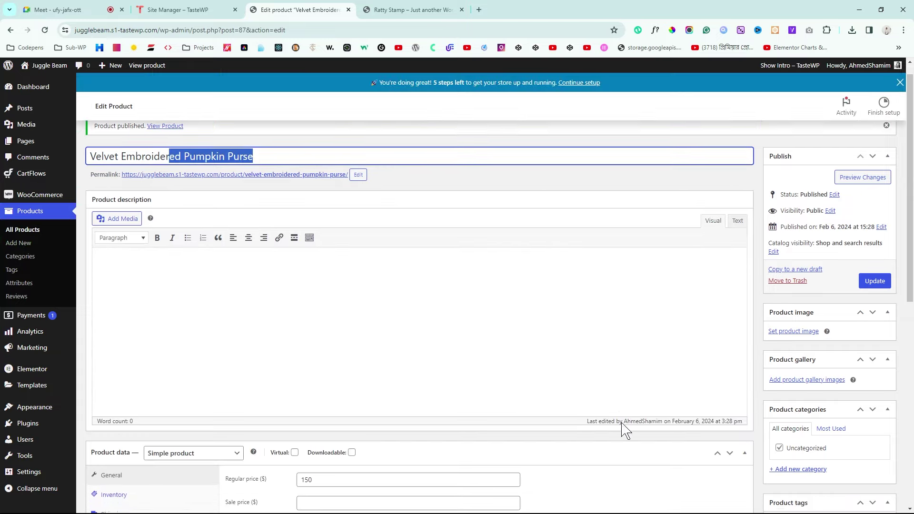
{"action": "left_click", "coordinate": [353, 452]}
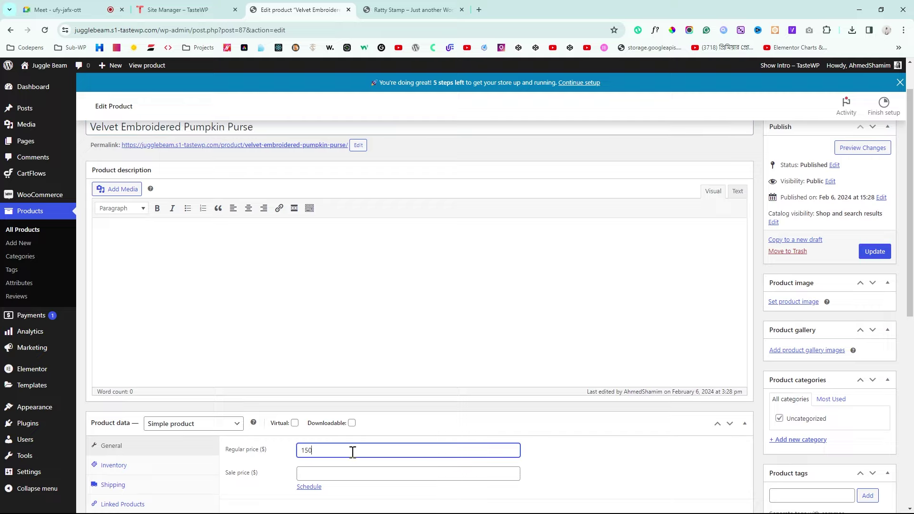
{"action": "left_click", "coordinate": [873, 253]}
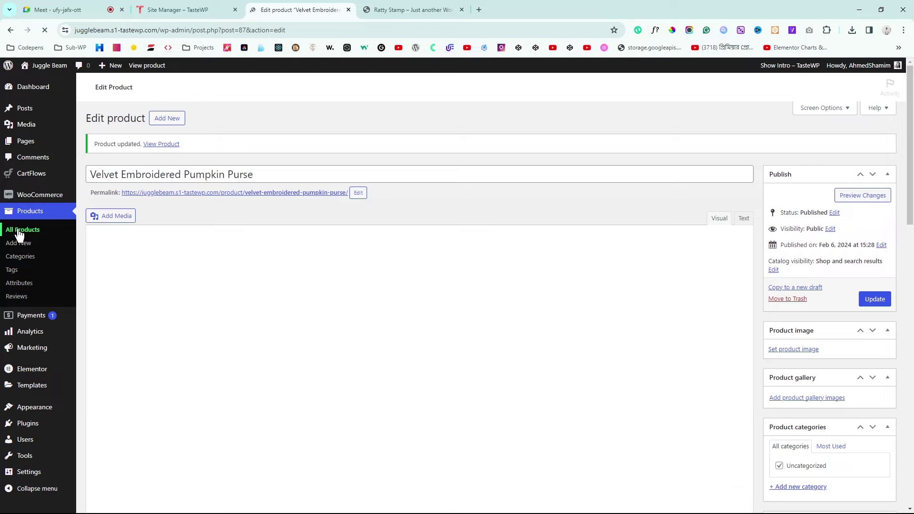
Step: Show All Products with the purse listed at $150.00 and dismiss the store setup banner
{"action": "left_click", "coordinate": [19, 230]}
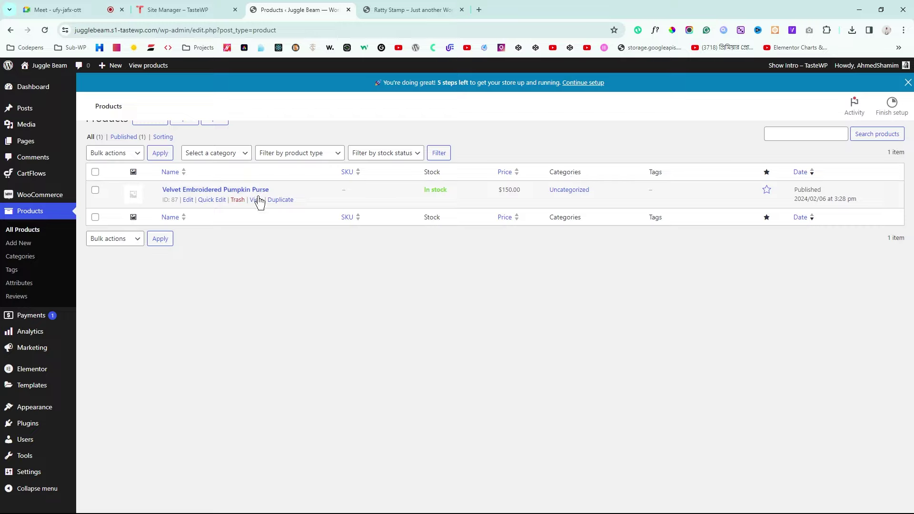
{"action": "left_click", "coordinate": [907, 83]}
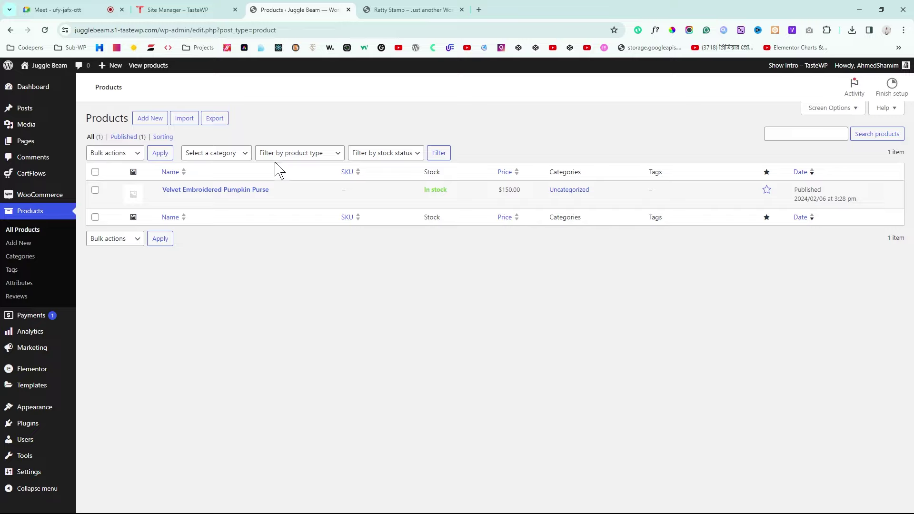
{"action": "mouse_move", "coordinate": [13, 179]}
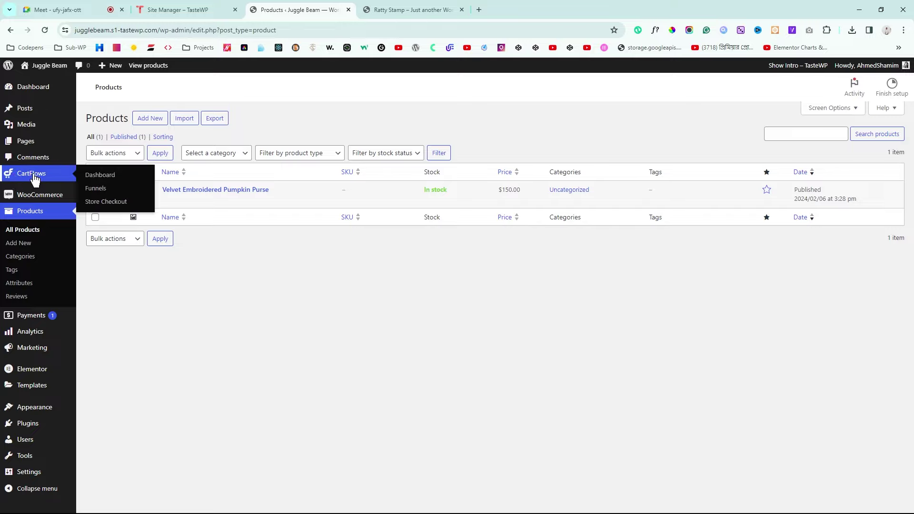
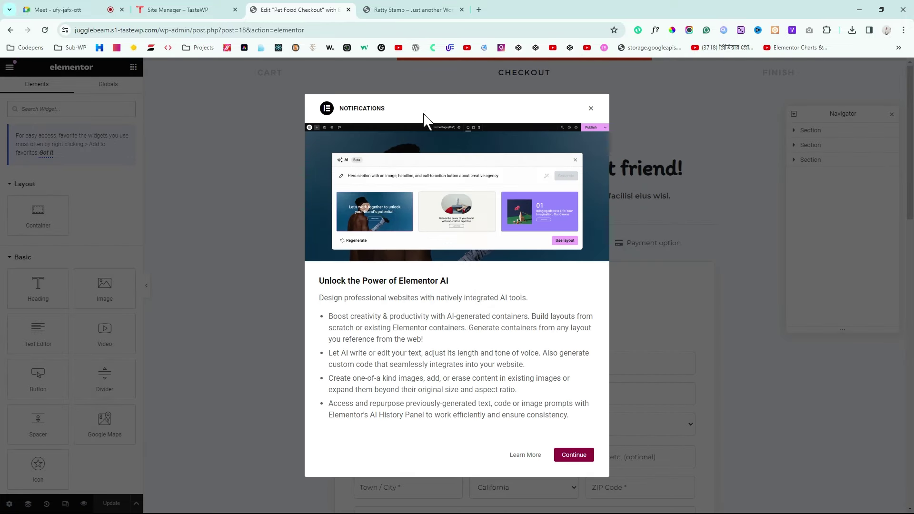
Step: Dismiss the AI notice and delete the header, checkout form and testimonials sections
{"action": "left_click", "coordinate": [592, 114]}
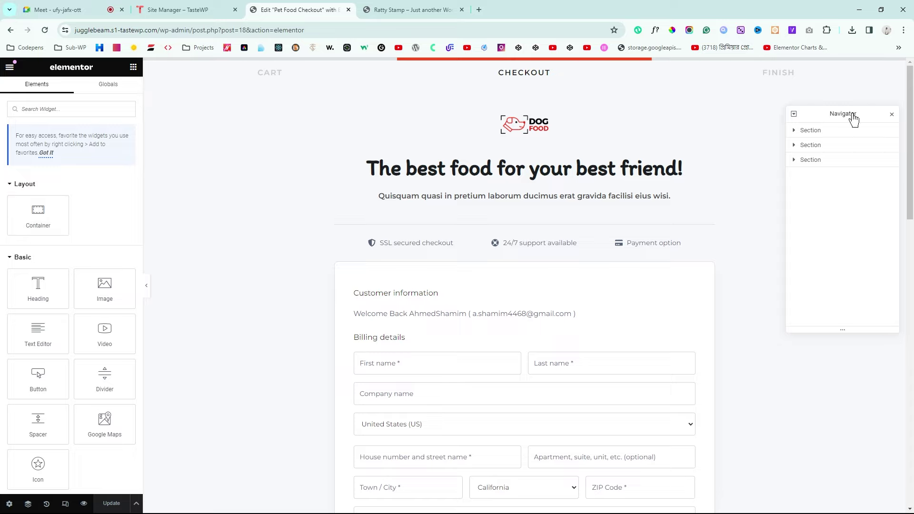
{"action": "left_click", "coordinate": [812, 132]}
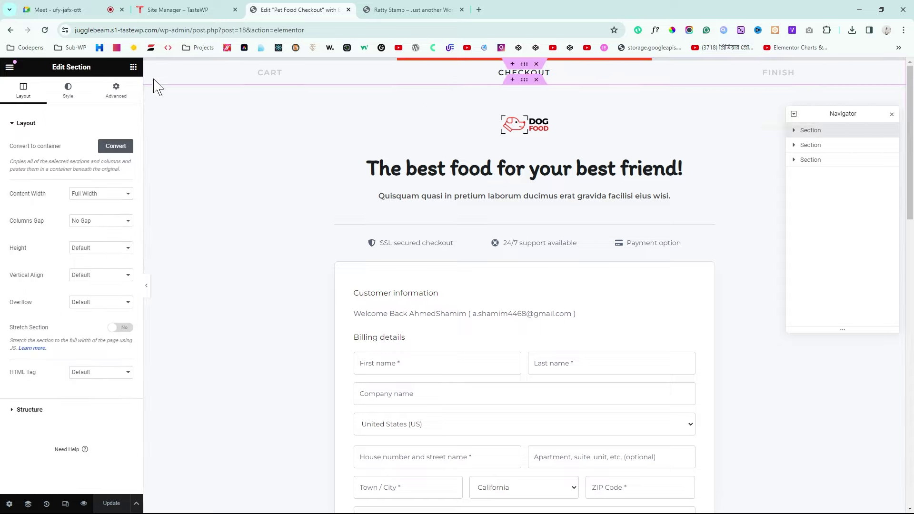
{"action": "left_click", "coordinate": [537, 79]}
{"action": "left_click", "coordinate": [537, 64]}
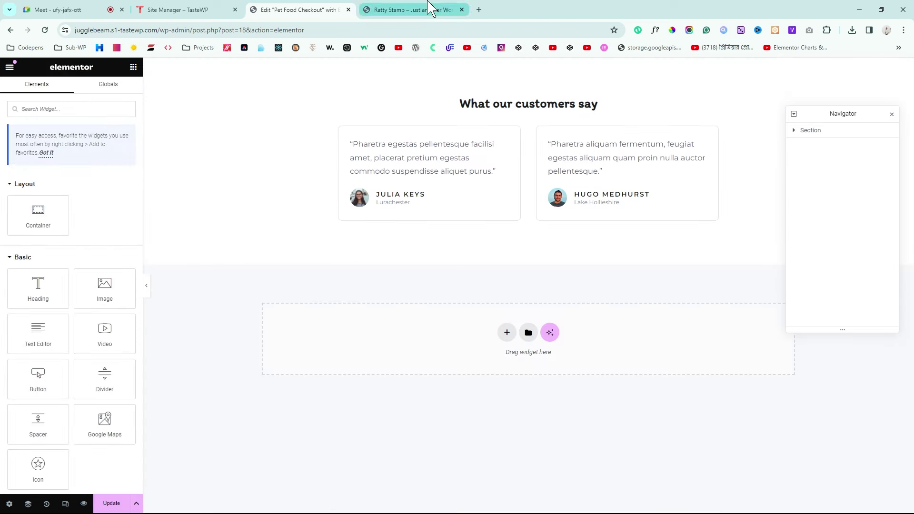
{"action": "left_click", "coordinate": [430, 7]}
{"action": "left_click", "coordinate": [302, 8]}
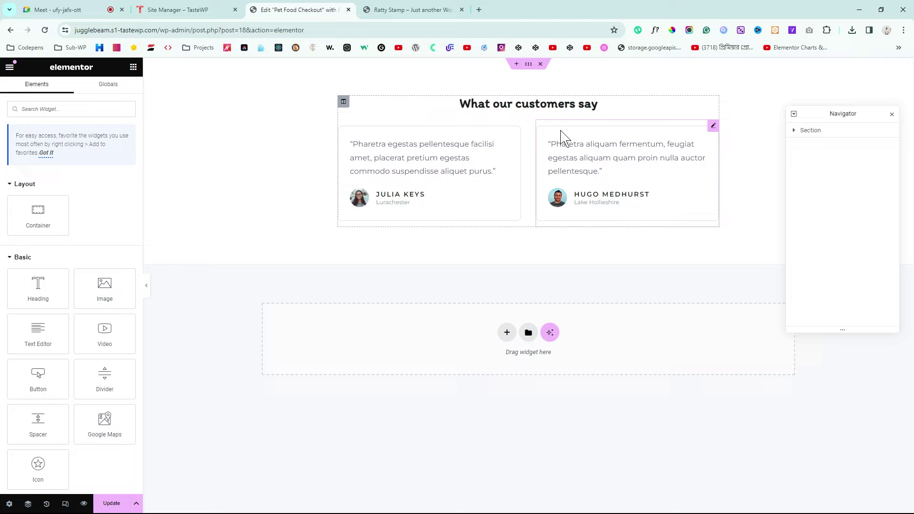
{"action": "left_click", "coordinate": [540, 64]}
{"action": "left_click", "coordinate": [892, 115]}
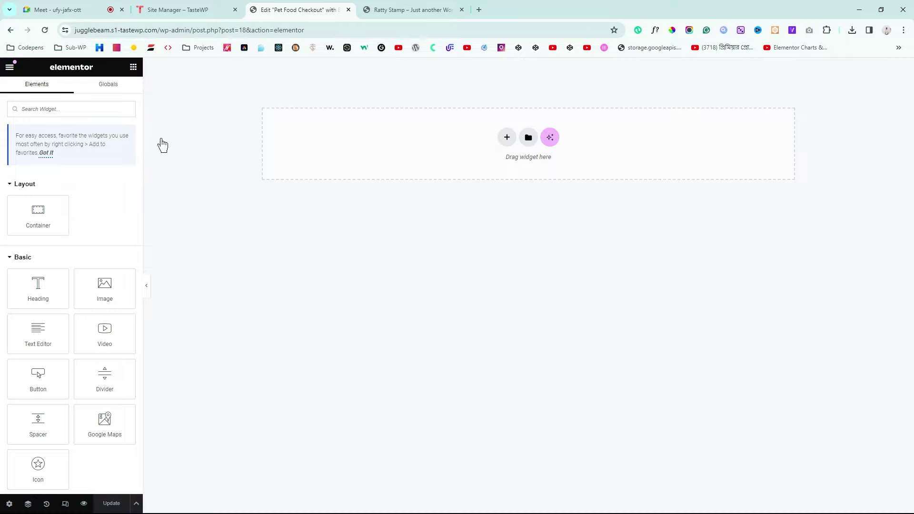
Step: Exit the Elementor editor with Decide Later and return to the WordPress admin area
{"action": "left_click", "coordinate": [9, 71]}
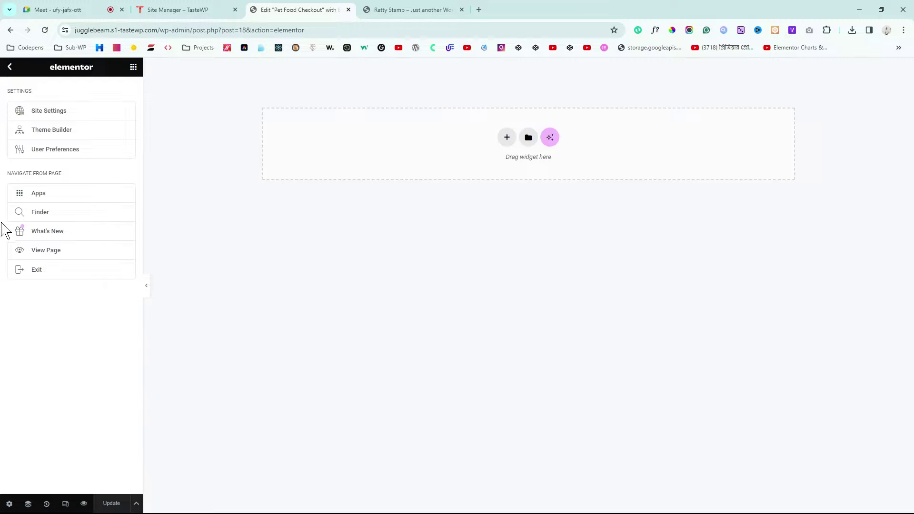
{"action": "left_click", "coordinate": [57, 271]}
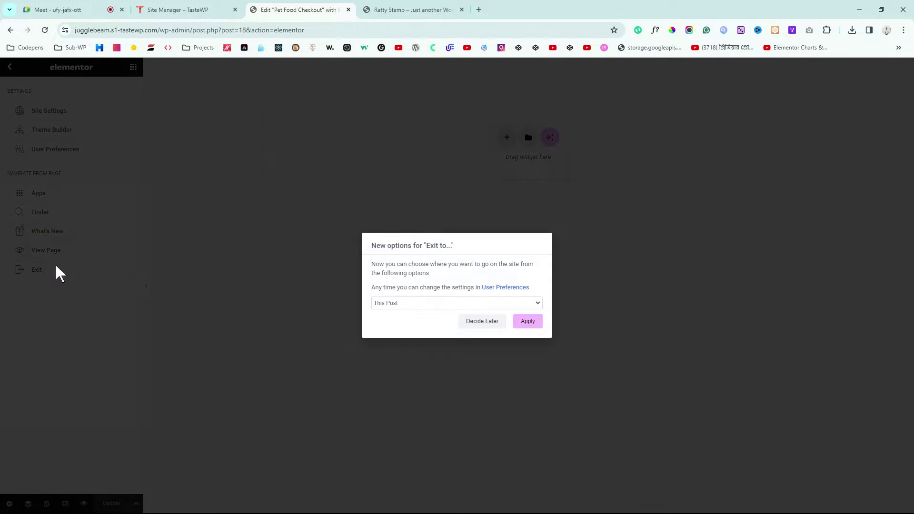
{"action": "left_click", "coordinate": [482, 322]}
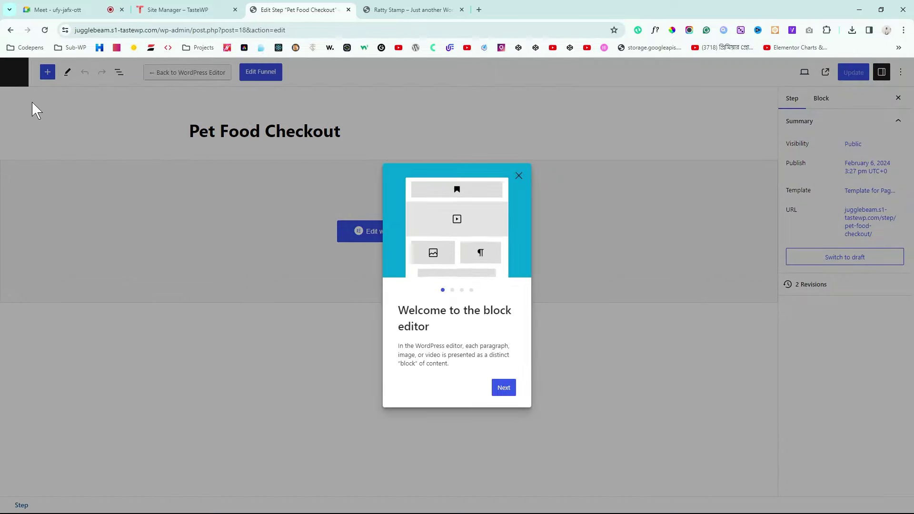
{"action": "left_click", "coordinate": [519, 177]}
{"action": "left_click", "coordinate": [17, 79]}
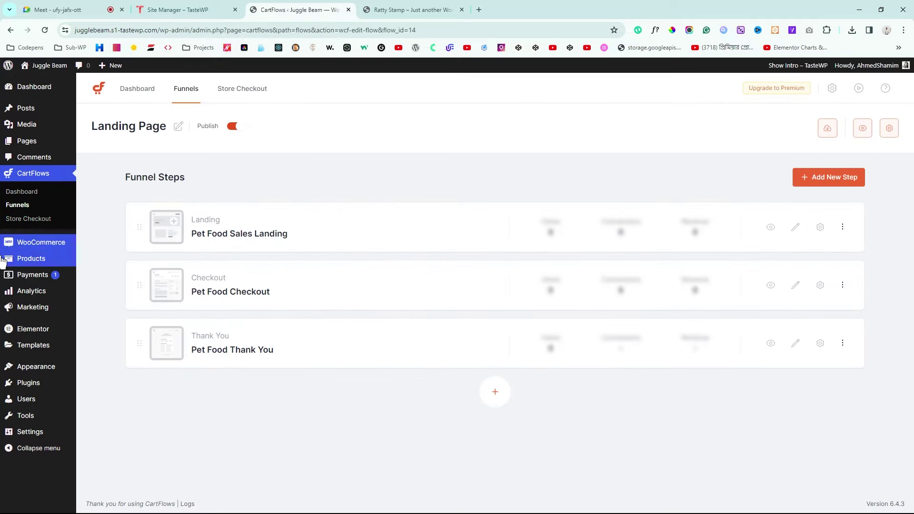
Step: Set Elementor's Flexbox Container feature to Inactive under Settings > Features and confirm deactivation
{"action": "mouse_move", "coordinate": [18, 332]}
{"action": "left_click", "coordinate": [96, 322]}
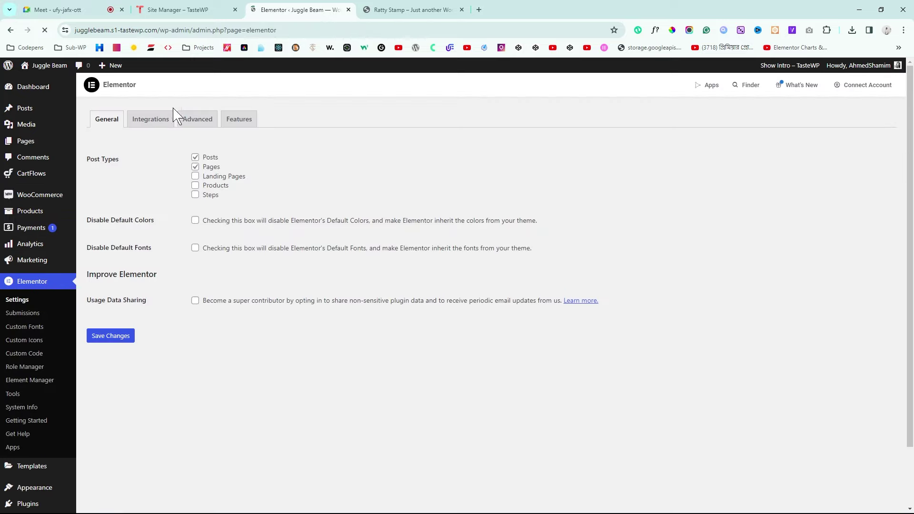
{"action": "left_click", "coordinate": [240, 120]}
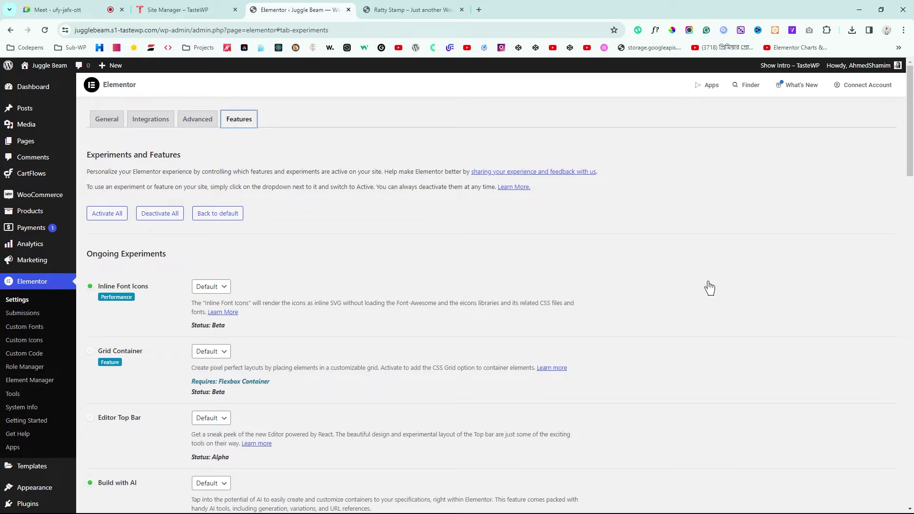
{"action": "scroll", "coordinate": [912, 162], "scroll_direction": "down", "scroll_amount": 2}
{"action": "left_click_drag", "start_coordinate": [912, 162], "coordinate": [909, 365]}
{"action": "left_click", "coordinate": [211, 310]}
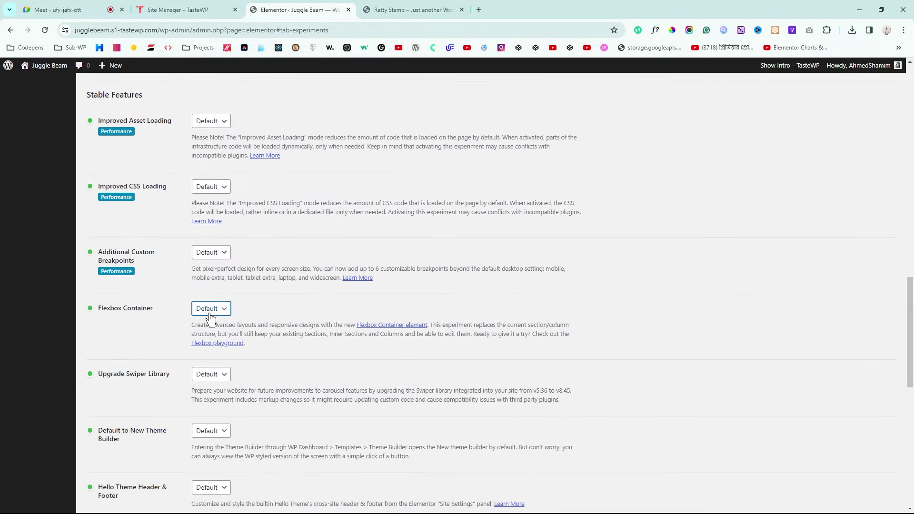
{"action": "left_click", "coordinate": [211, 345]}
{"action": "left_click", "coordinate": [533, 310]}
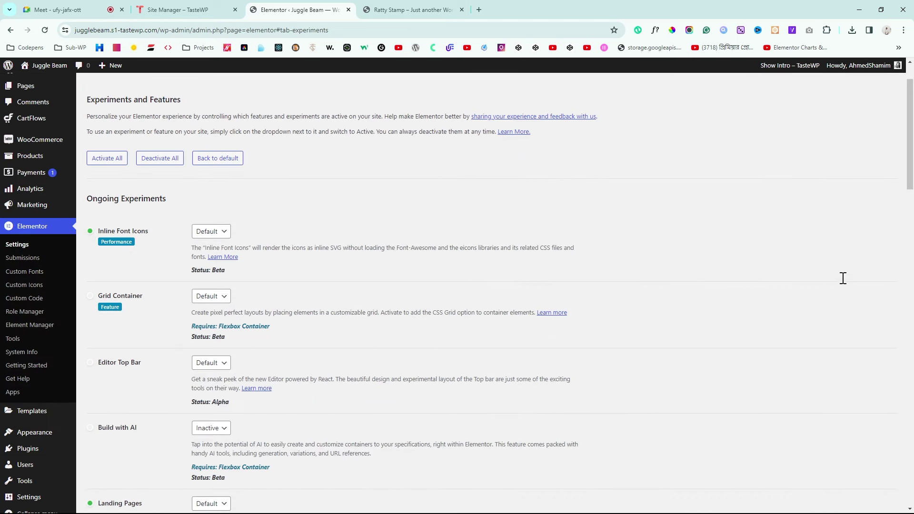
{"action": "scroll", "coordinate": [785, 224], "scroll_direction": "up", "scroll_amount": 1}
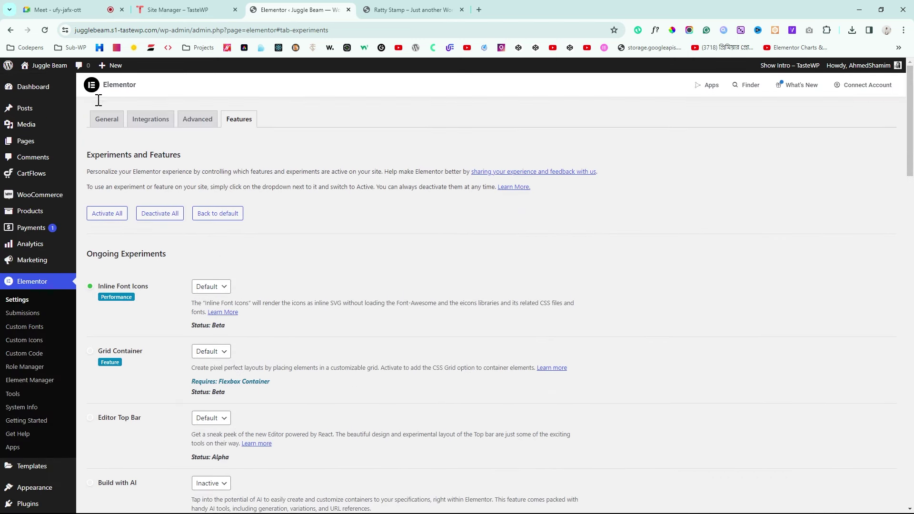
{"action": "mouse_move", "coordinate": [23, 177]}
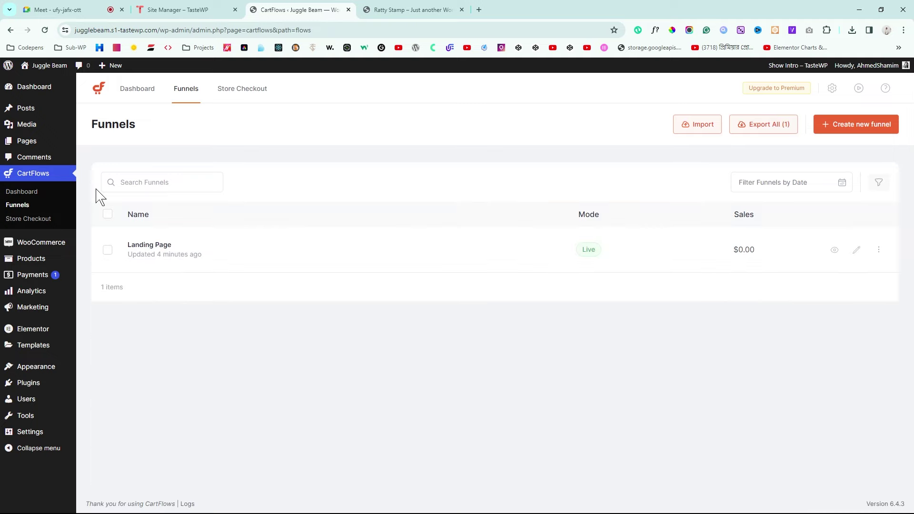
Step: Open the Landing Page funnel and edit its Pet Food Checkout step in Elementor
{"action": "left_click", "coordinate": [154, 249]}
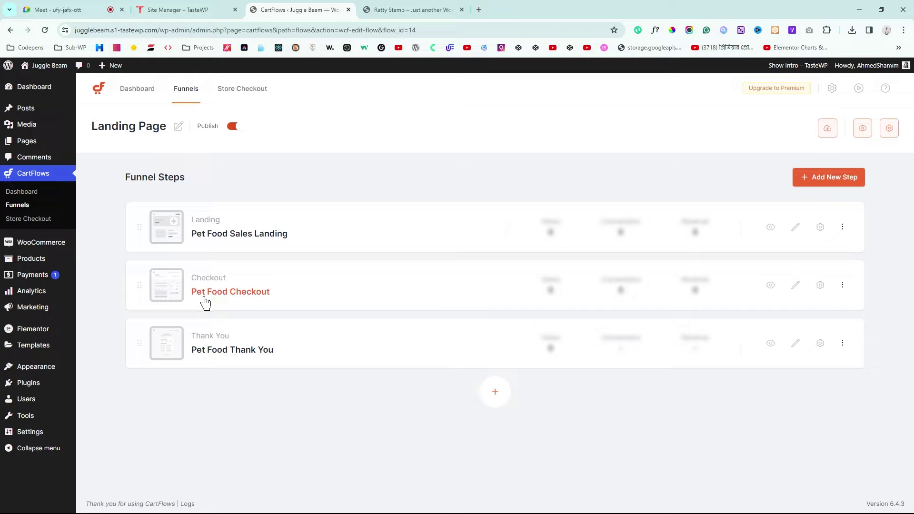
{"action": "left_click", "coordinate": [797, 289]}
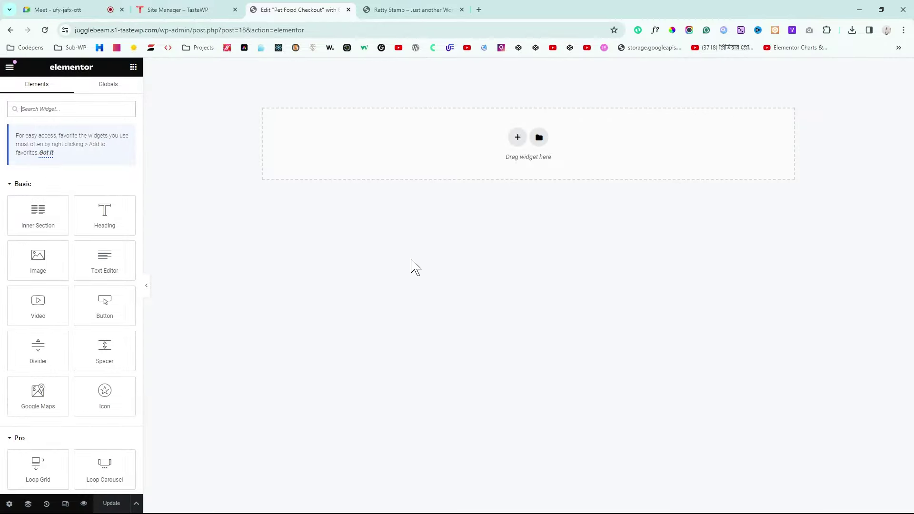
Step: Sample the canvas colour, then deselect the page body's Classic background in Page Settings > Style
{"action": "left_click", "coordinate": [671, 30]}
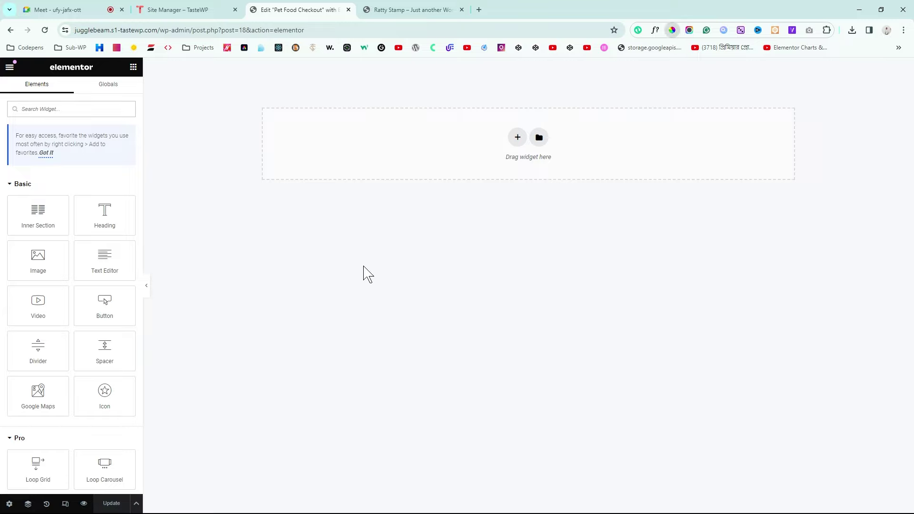
{"action": "left_click", "coordinate": [347, 267]}
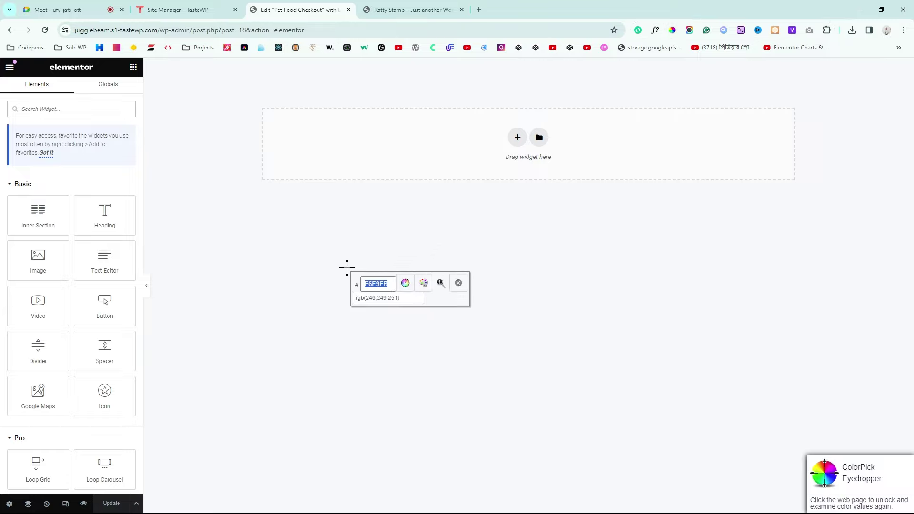
{"action": "left_click", "coordinate": [459, 284]}
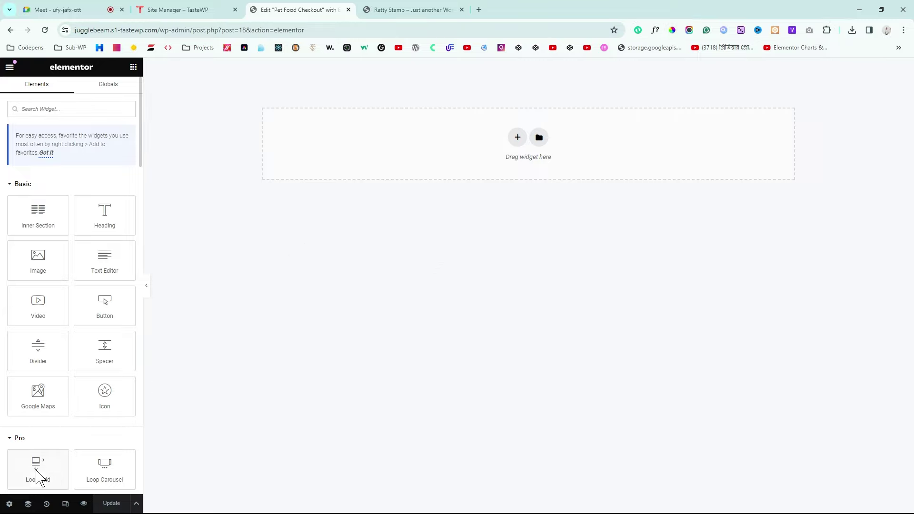
{"action": "left_click", "coordinate": [9, 502]}
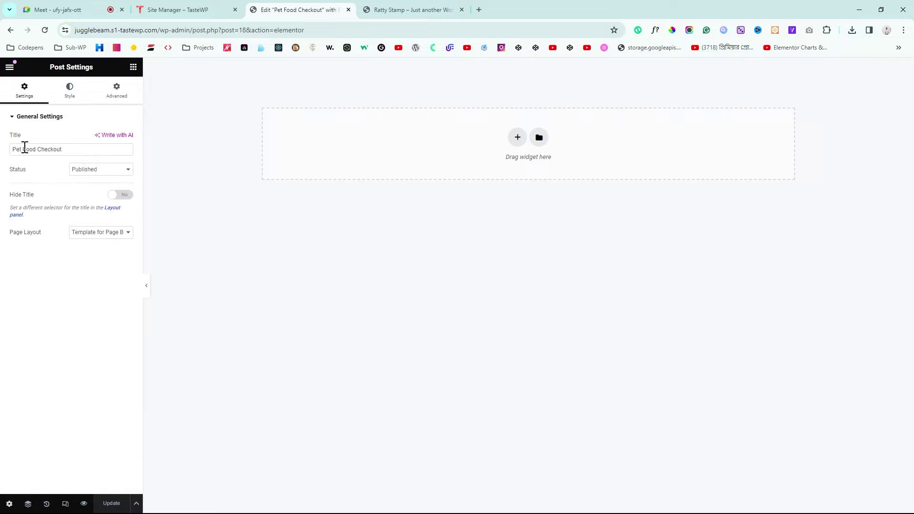
{"action": "left_click", "coordinate": [71, 103]}
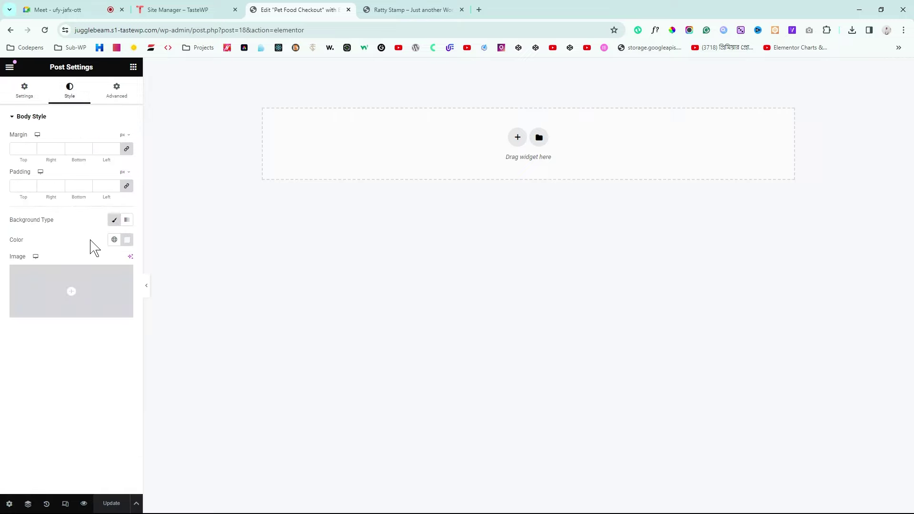
{"action": "left_click", "coordinate": [114, 219]}
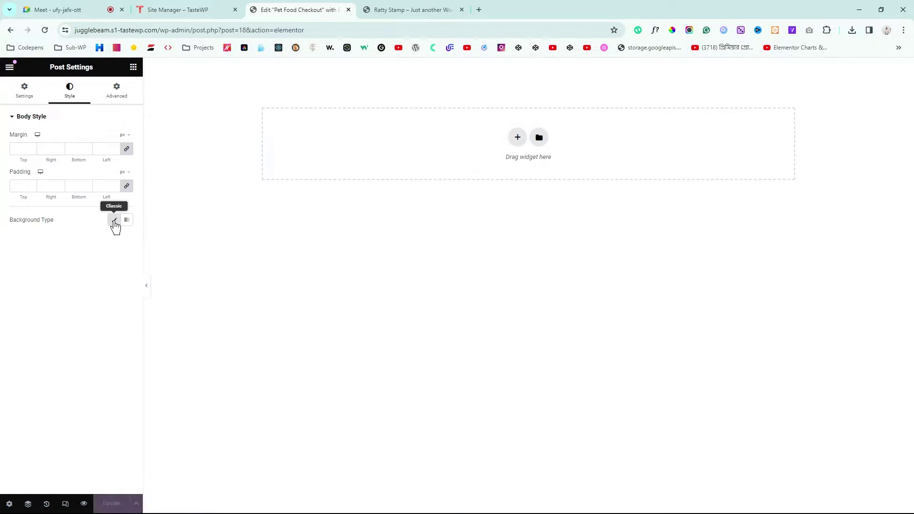
Step: Confirm with the eyedropper that the canvas is now white, and save the page
{"action": "left_click", "coordinate": [672, 30]}
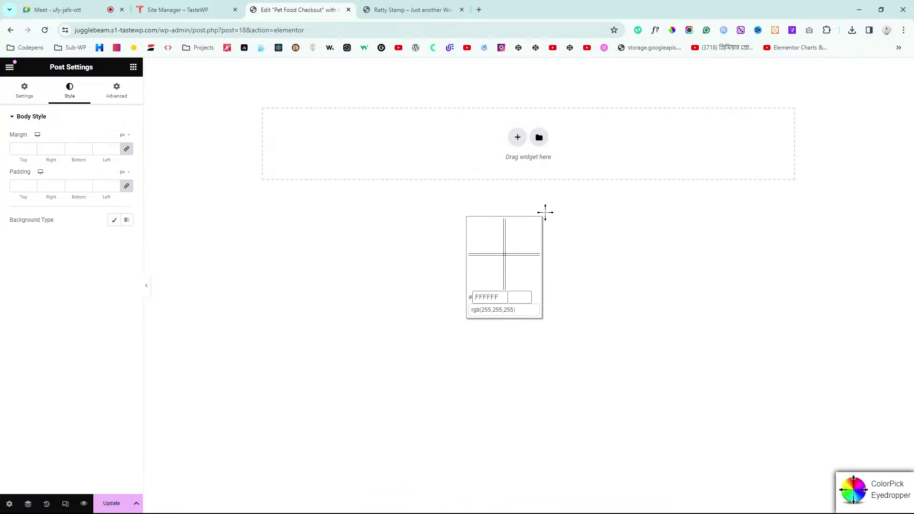
{"action": "left_click", "coordinate": [541, 213]}
{"action": "left_click", "coordinate": [531, 228]}
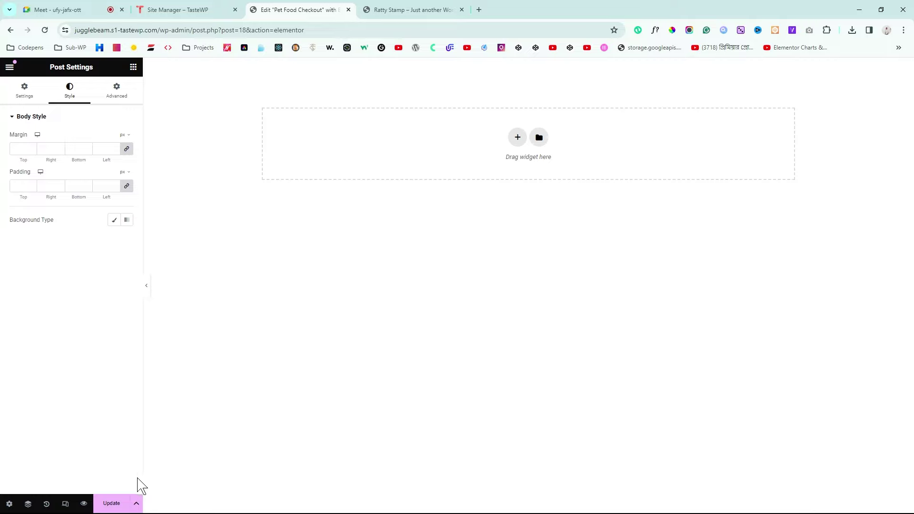
{"action": "left_click", "coordinate": [113, 502]}
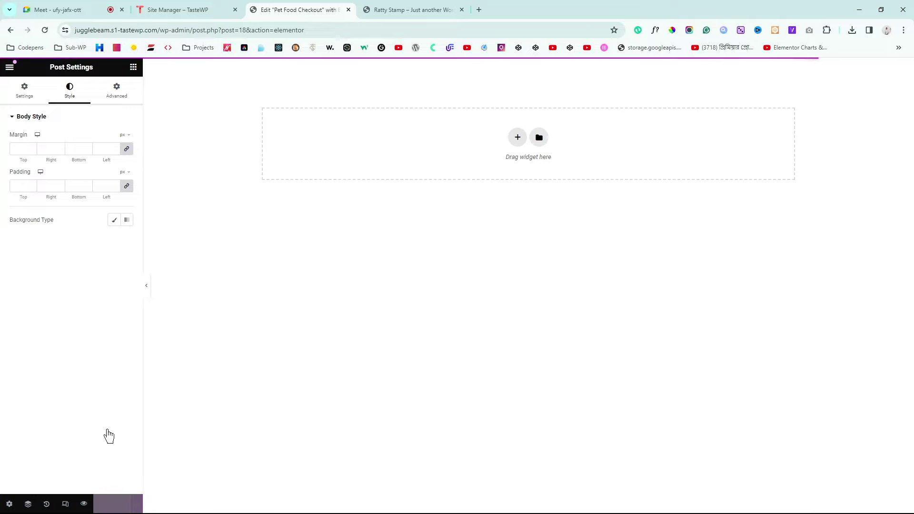
{"action": "left_click", "coordinate": [133, 67]}
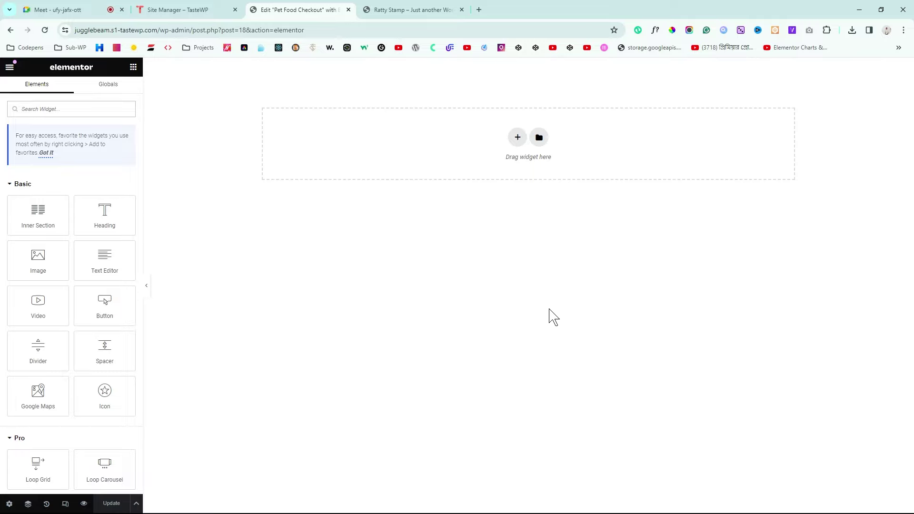
Step: Examine the reference product page's title and $150 price text
{"action": "left_click", "coordinate": [428, 9]}
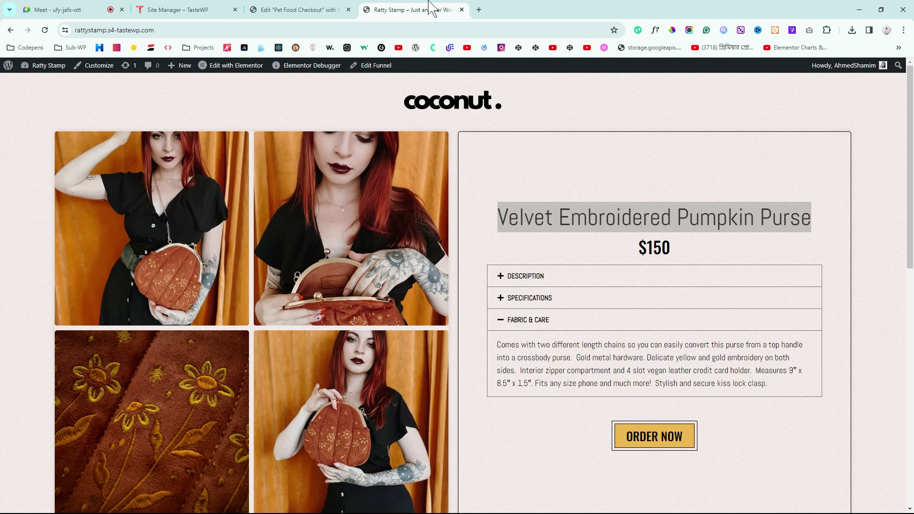
{"action": "left_click", "coordinate": [615, 177]}
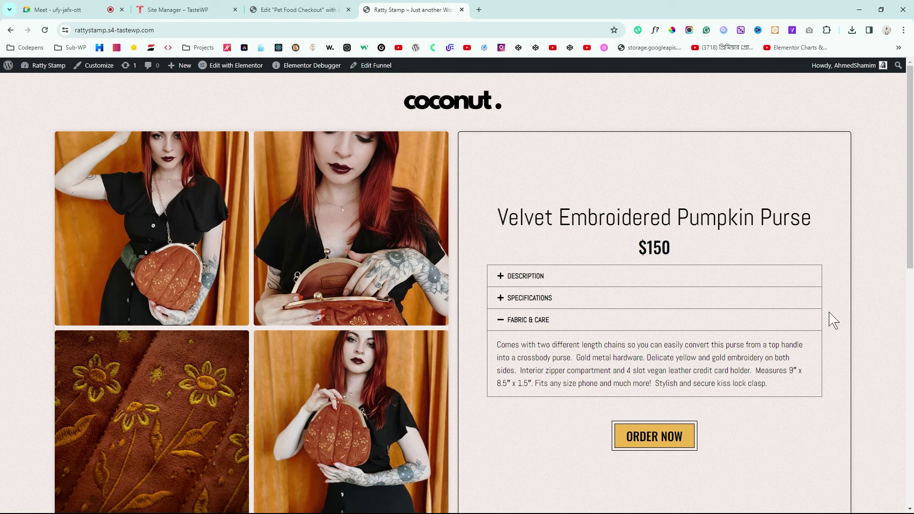
{"action": "left_click_drag", "start_coordinate": [605, 215], "coordinate": [519, 218]}
{"action": "left_click_drag", "start_coordinate": [666, 213], "coordinate": [785, 222]}
{"action": "left_click_drag", "start_coordinate": [591, 247], "coordinate": [685, 251]}
{"action": "left_click", "coordinate": [488, 277]}
Step: Expand the Description, Specifications and Fabric & Care accordion sections on the reference page
{"action": "left_click", "coordinate": [498, 276]}
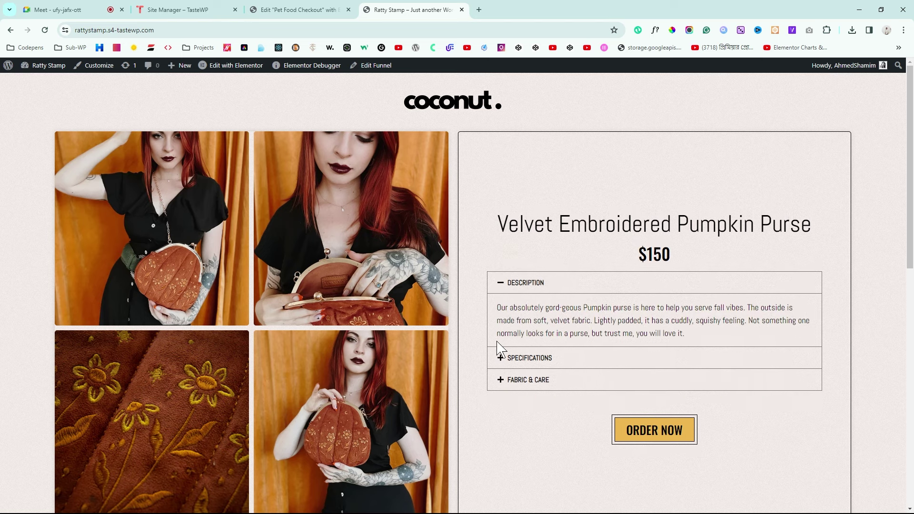
{"action": "left_click", "coordinate": [500, 357]}
{"action": "left_click", "coordinate": [493, 381]}
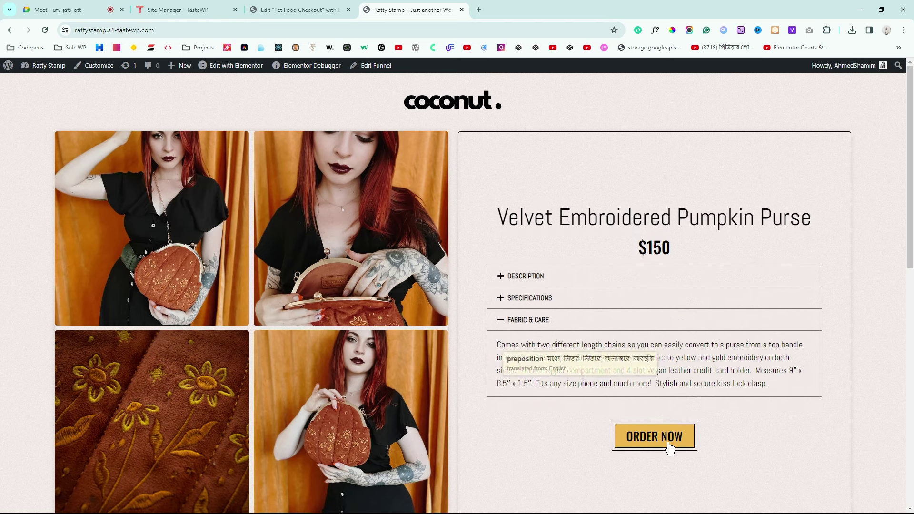
{"action": "left_click", "coordinate": [500, 324]}
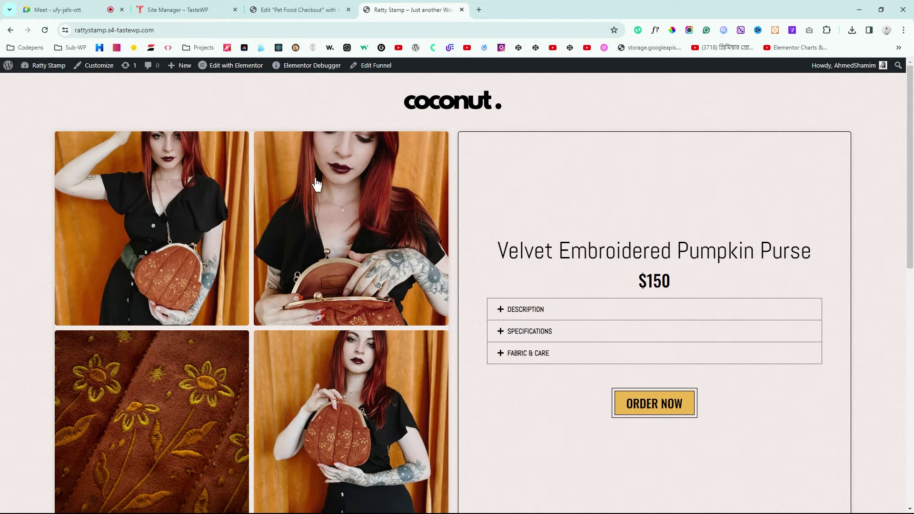
{"action": "left_click", "coordinate": [314, 9]}
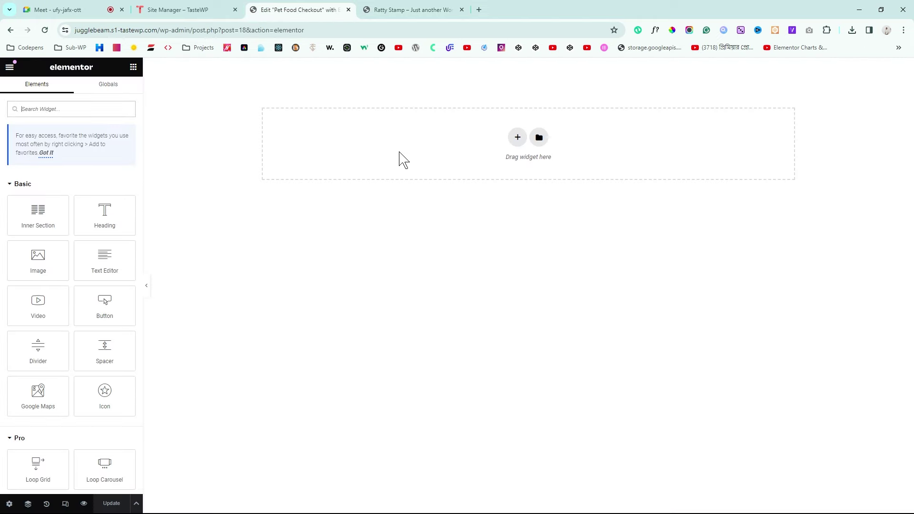
Step: Add a single-column section with a 400 px minimum height
{"action": "left_click", "coordinate": [518, 137]}
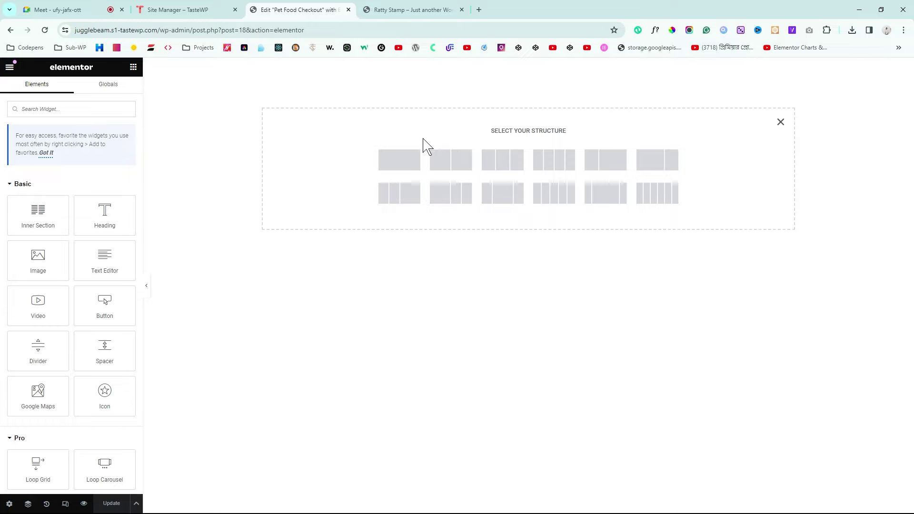
{"action": "left_click", "coordinate": [399, 162]}
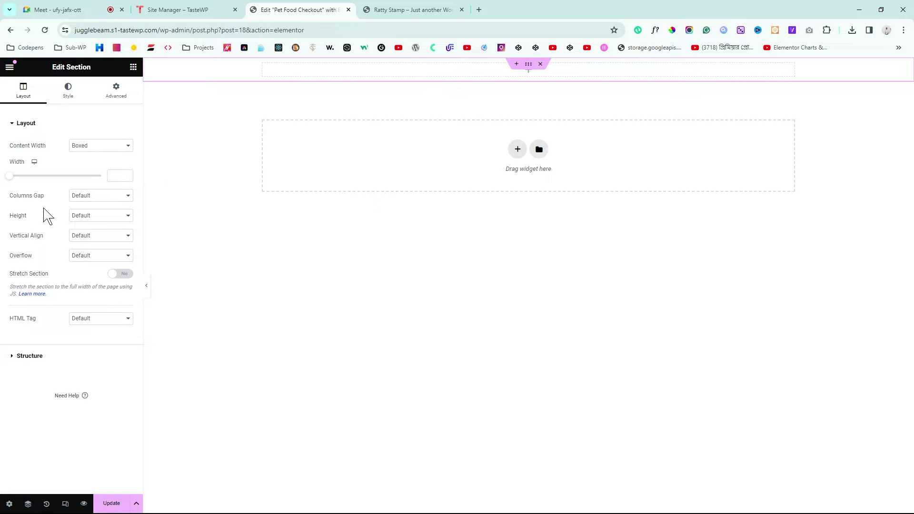
{"action": "left_click_drag", "start_coordinate": [5, 220], "coordinate": [41, 218]}
{"action": "left_click", "coordinate": [89, 246]}
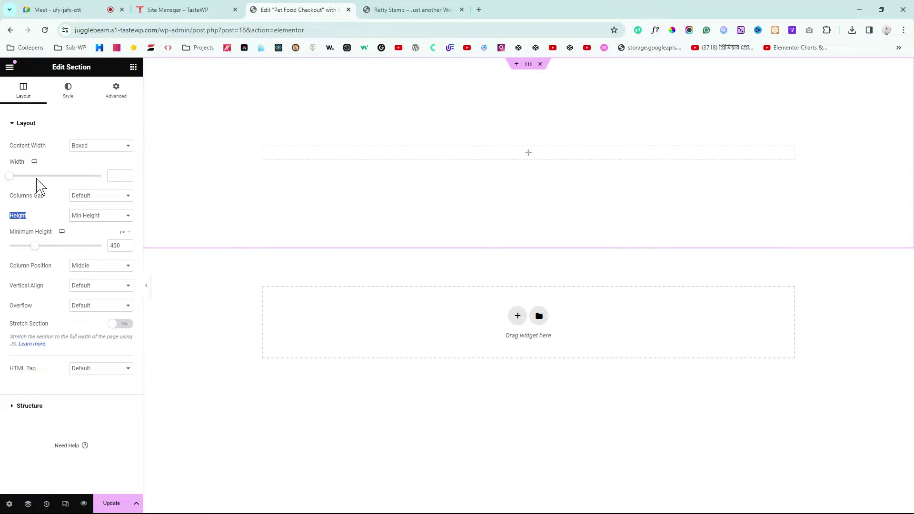
Step: Drag an Inner Section into the new section, comparing against the reference product page
{"action": "left_click", "coordinate": [134, 68]}
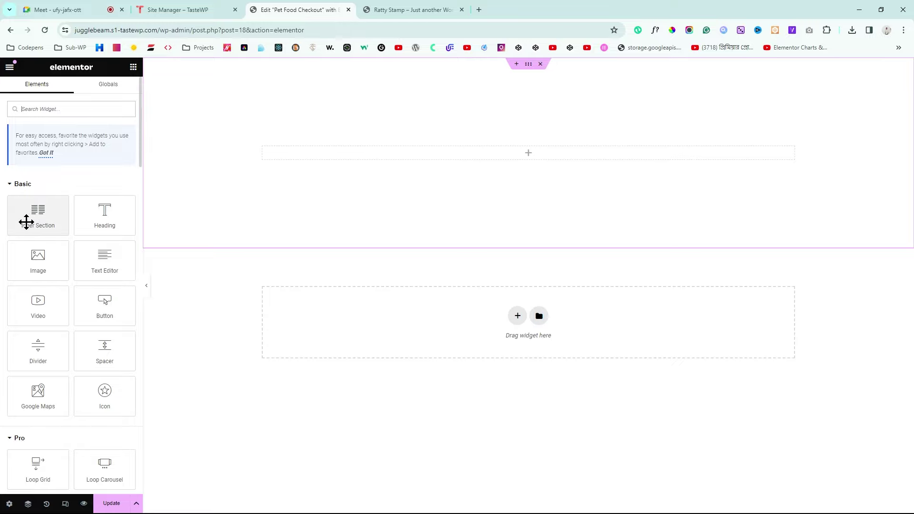
{"action": "left_click_drag", "start_coordinate": [22, 214], "coordinate": [353, 157]}
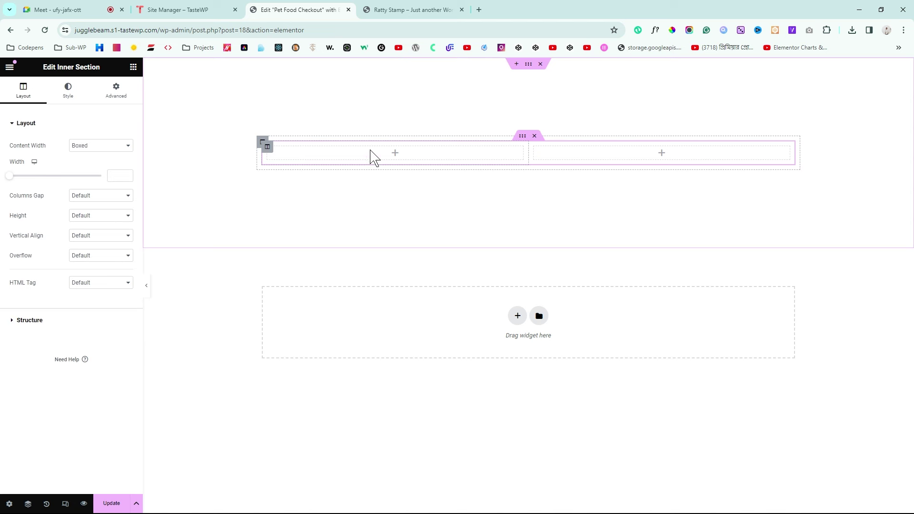
{"action": "left_click", "coordinate": [383, 9]}
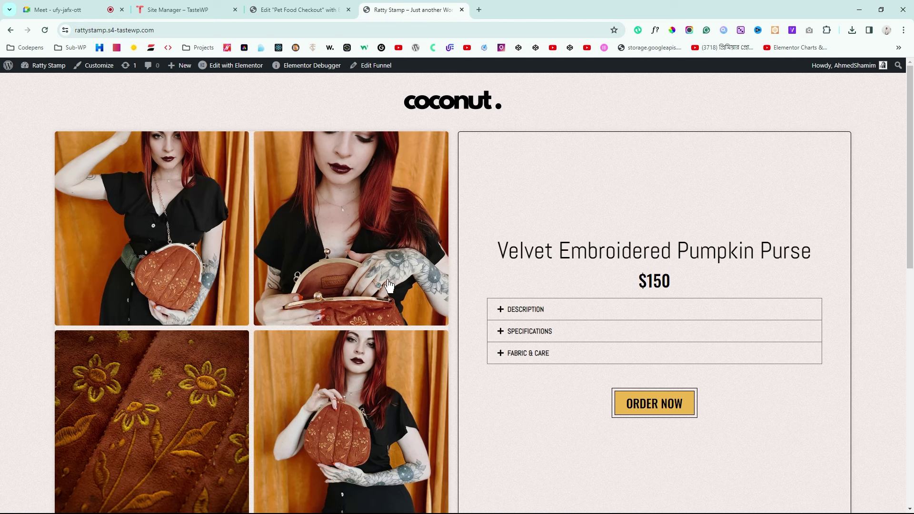
{"action": "left_click", "coordinate": [314, 9]}
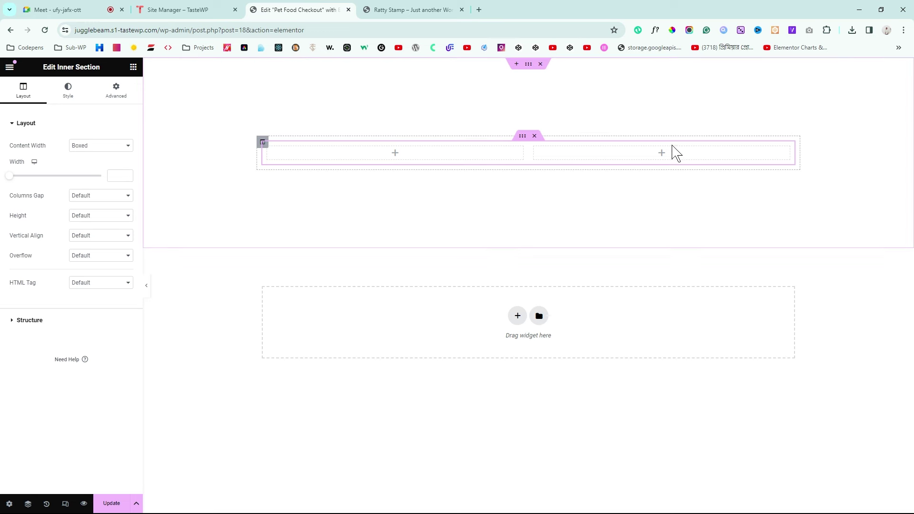
{"action": "left_click", "coordinate": [421, 13]}
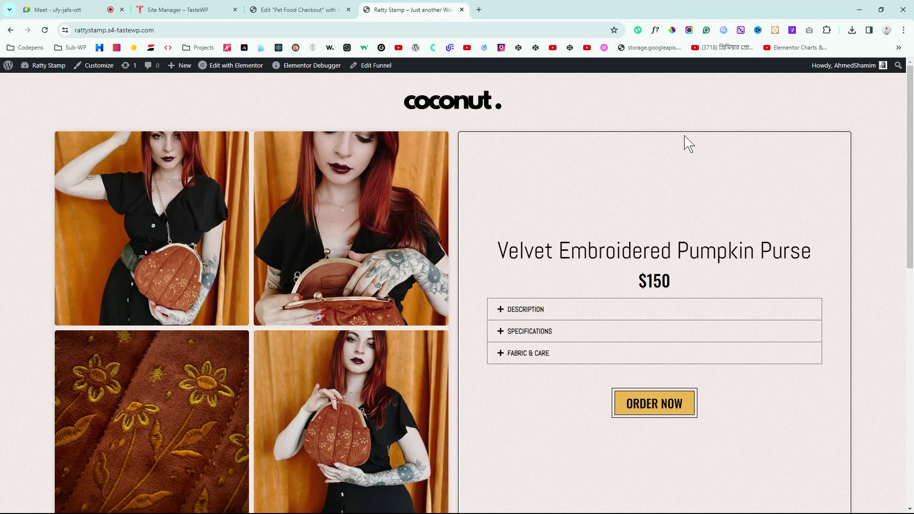
{"action": "left_click", "coordinate": [302, 9]}
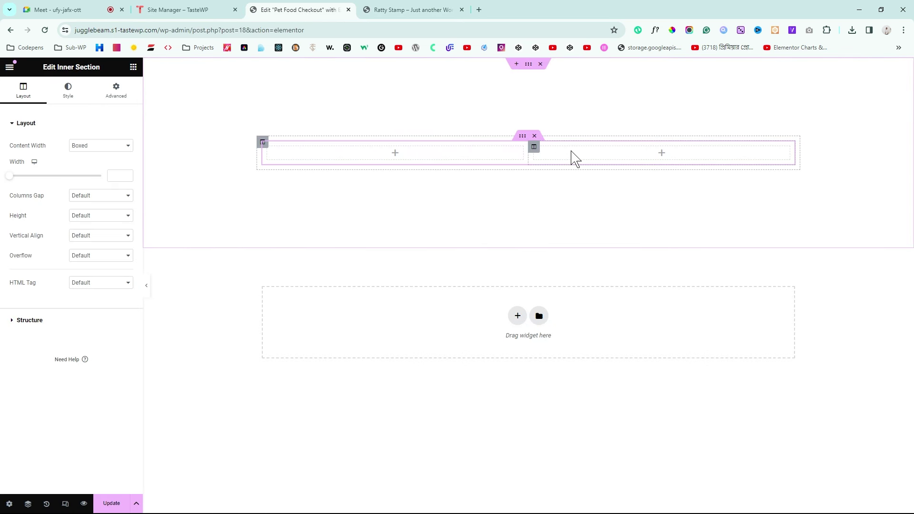
{"action": "left_click", "coordinate": [407, 10]}
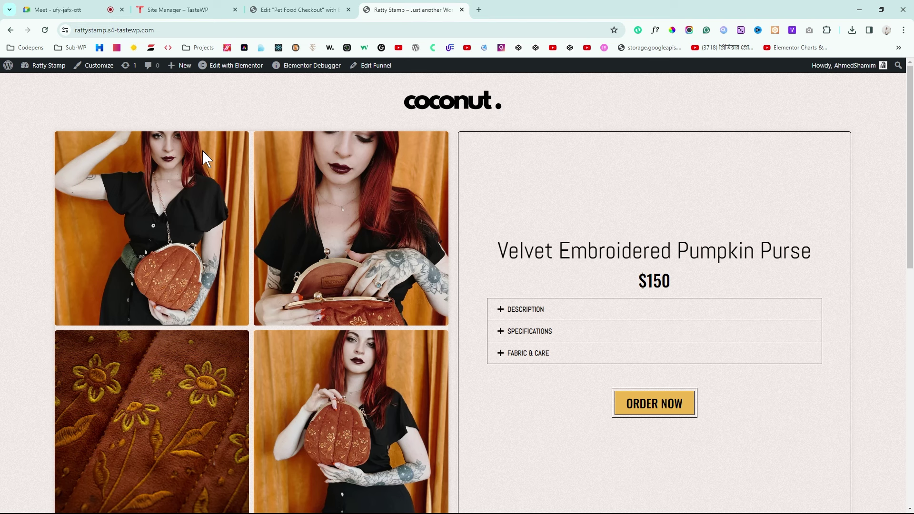
{"action": "left_click", "coordinate": [302, 8]}
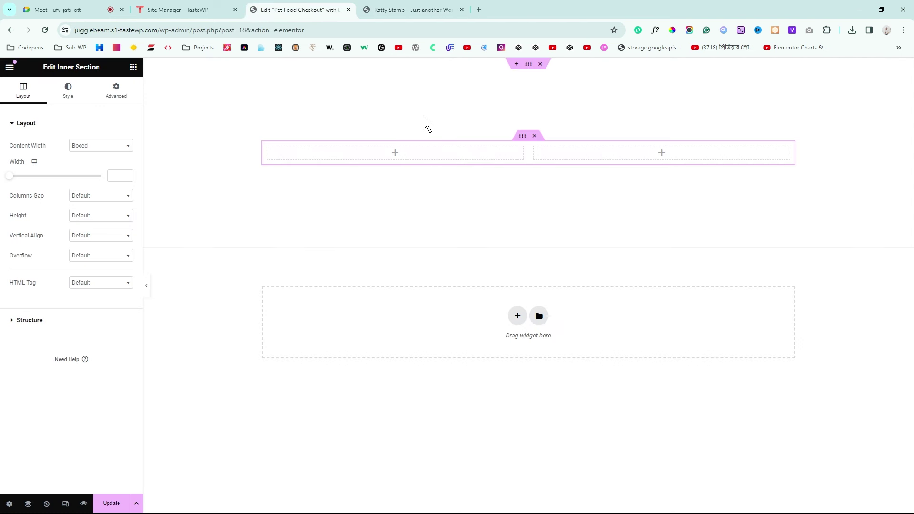
{"action": "left_click", "coordinate": [407, 10]}
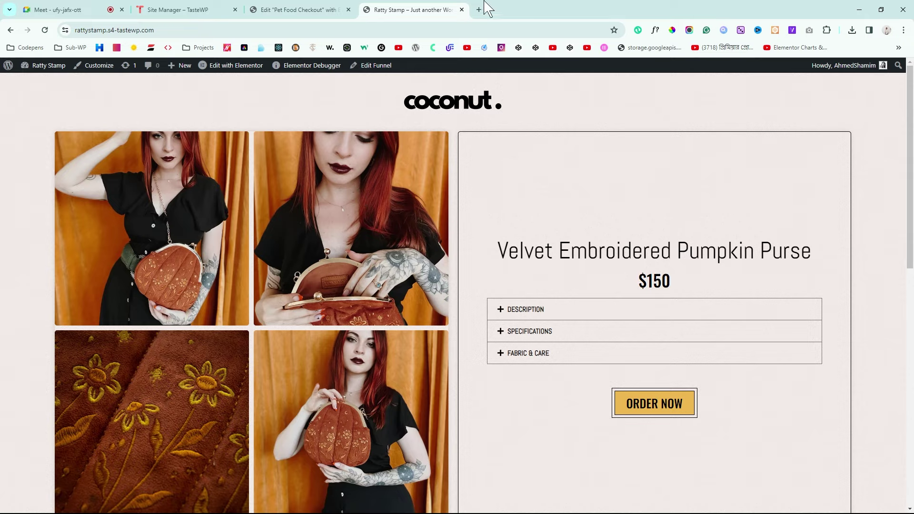
{"action": "left_click", "coordinate": [316, 10]}
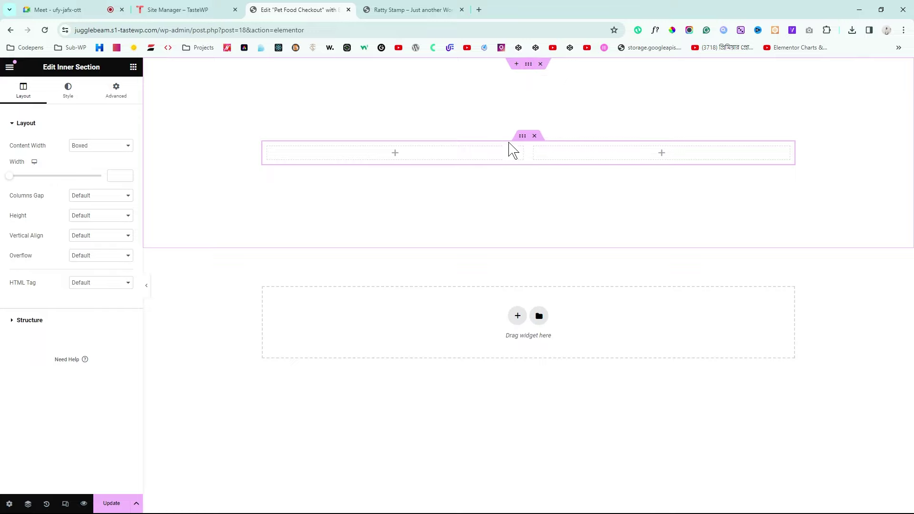
Step: Set both the outer section and the inner section to Full Width content
{"action": "left_click", "coordinate": [529, 65]}
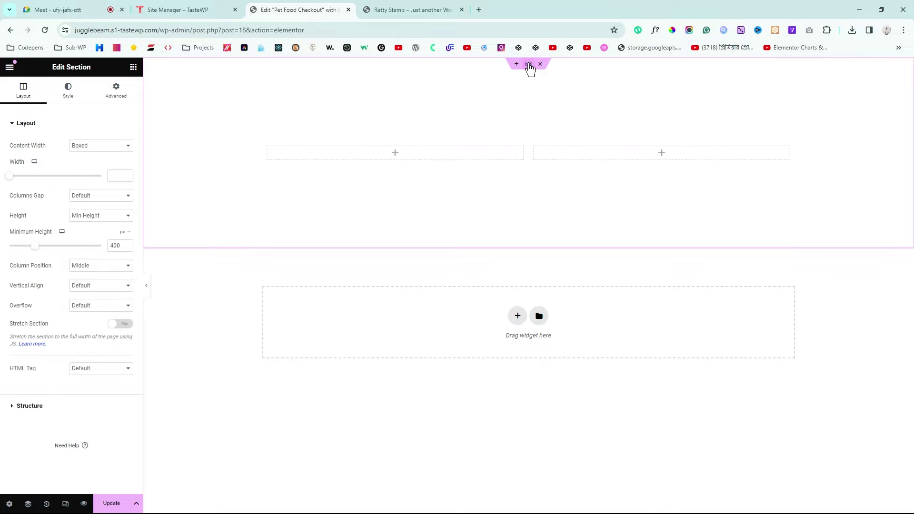
{"action": "left_click_drag", "start_coordinate": [8, 152], "coordinate": [42, 152]}
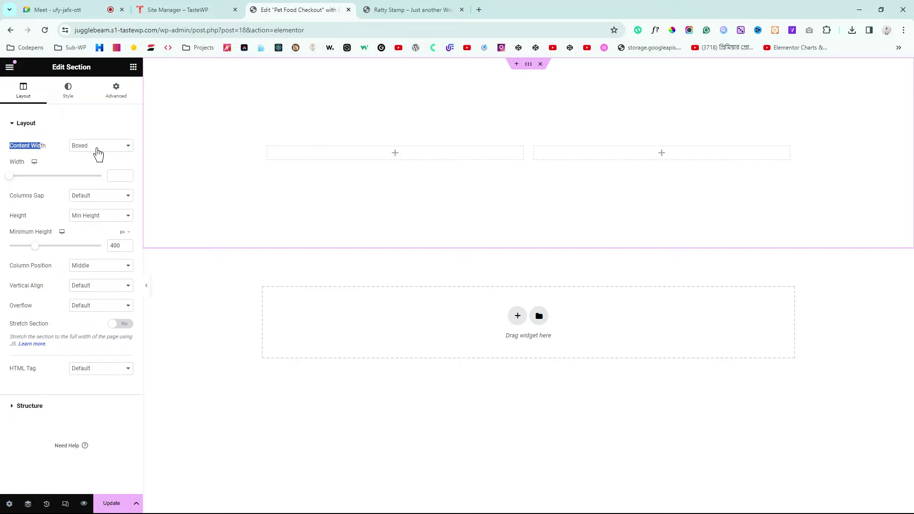
{"action": "left_click", "coordinate": [95, 169]}
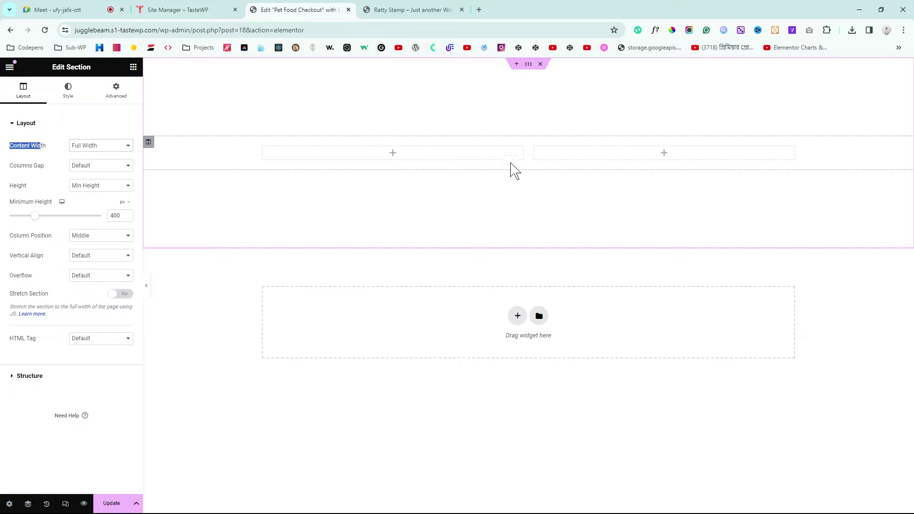
{"action": "left_click", "coordinate": [523, 137]}
{"action": "left_click", "coordinate": [80, 144]}
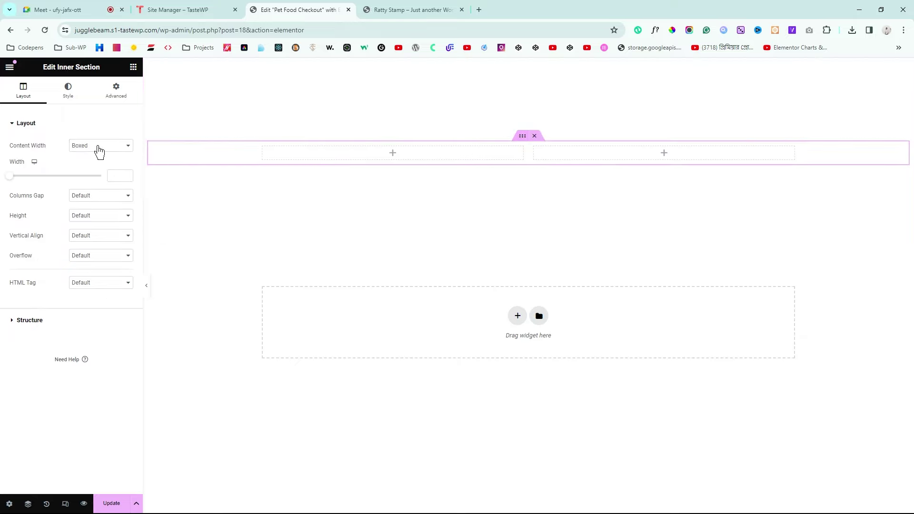
{"action": "left_click", "coordinate": [96, 170]}
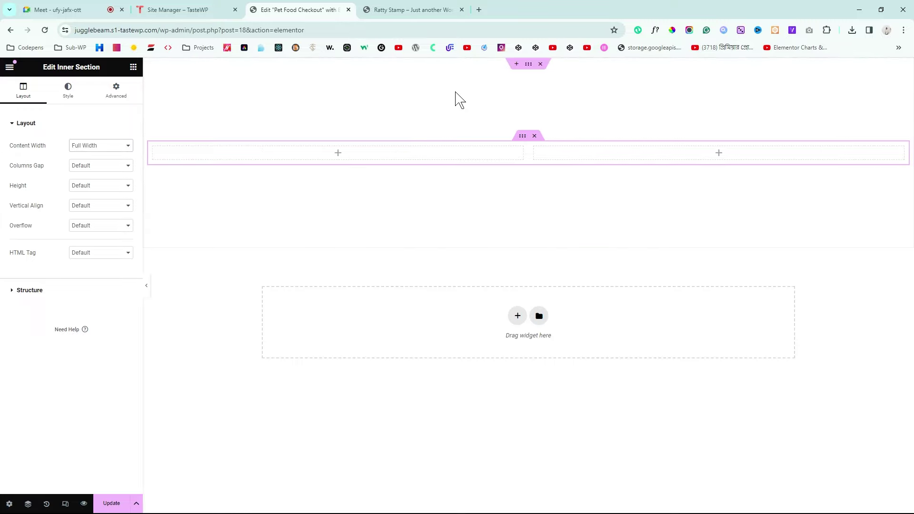
Step: Check the two-column layout against the reference product page
{"action": "left_click", "coordinate": [421, 10]}
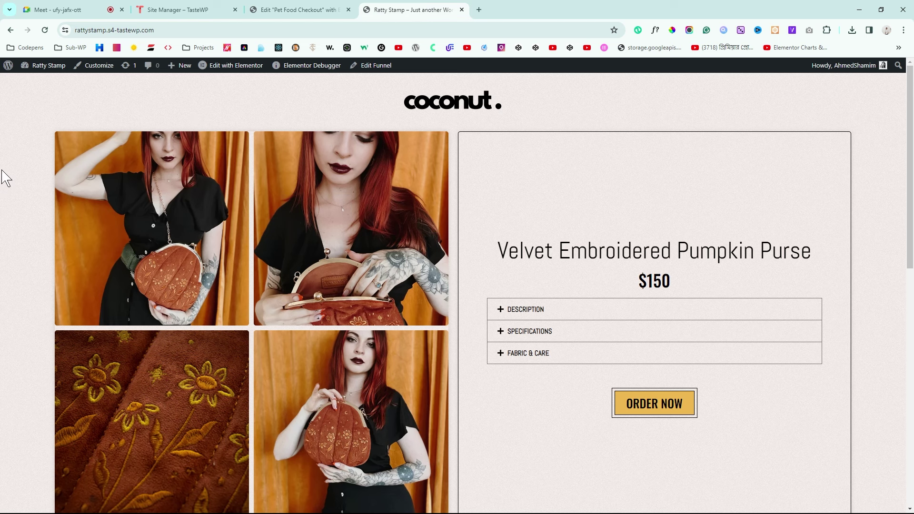
{"action": "left_click", "coordinate": [305, 10]}
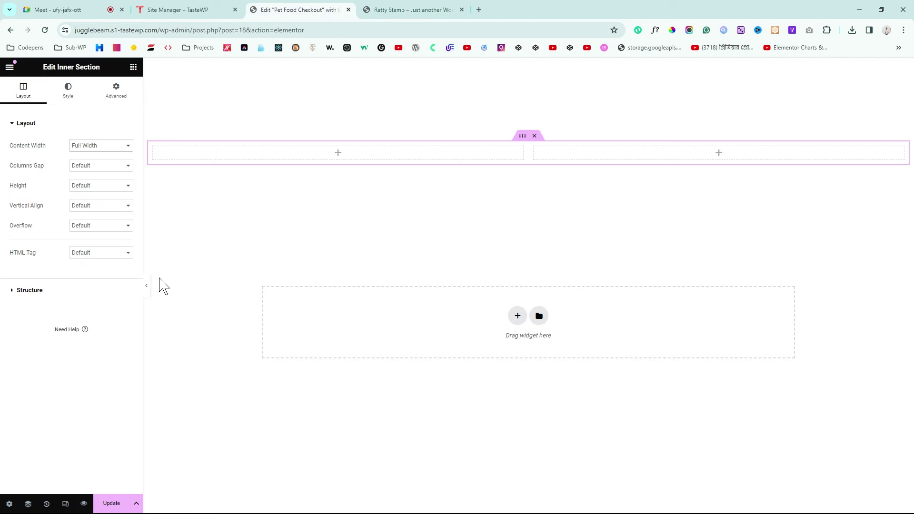
{"action": "left_click_drag", "start_coordinate": [144, 293], "coordinate": [188, 259]}
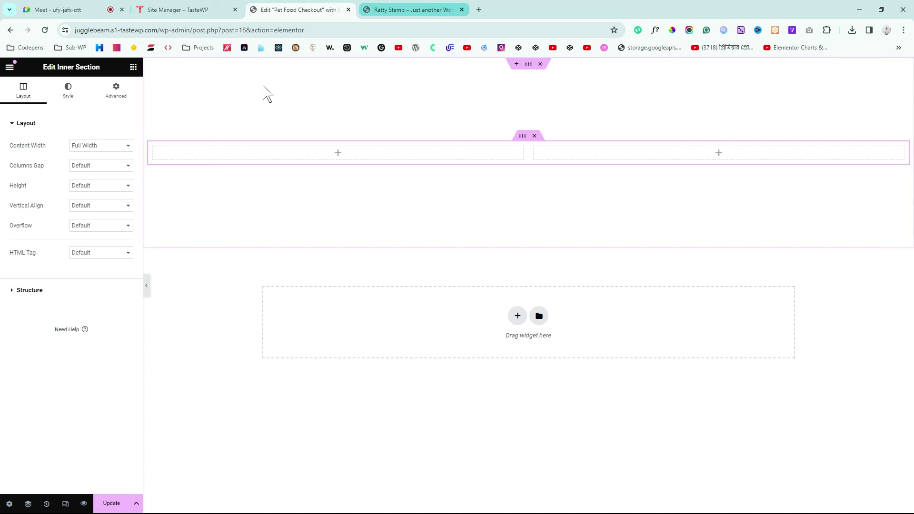
{"action": "left_click", "coordinate": [369, 8]}
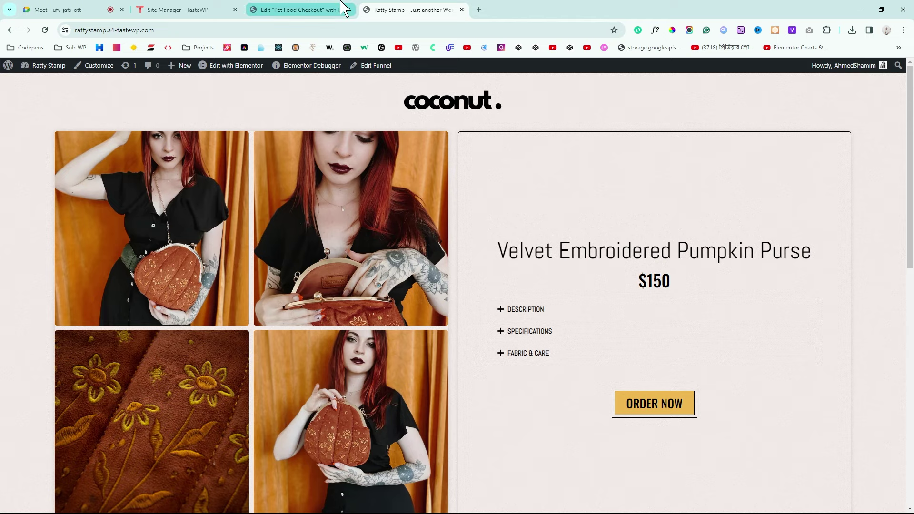
{"action": "left_click", "coordinate": [271, 10]}
{"action": "left_click", "coordinate": [133, 67]}
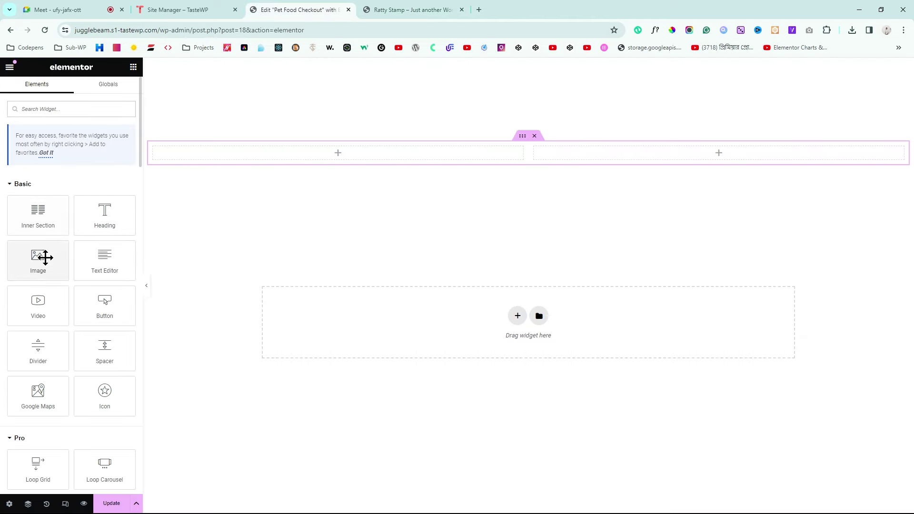
Step: Swap the left column's placeholder image for a Gallery widget found by searching 'ga'
{"action": "left_click_drag", "start_coordinate": [45, 257], "coordinate": [270, 169]}
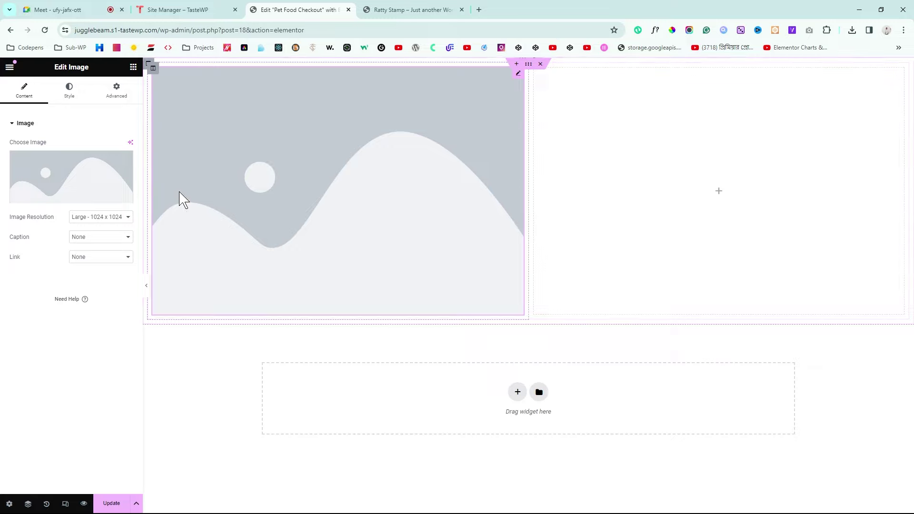
{"action": "right_click", "coordinate": [519, 79]}
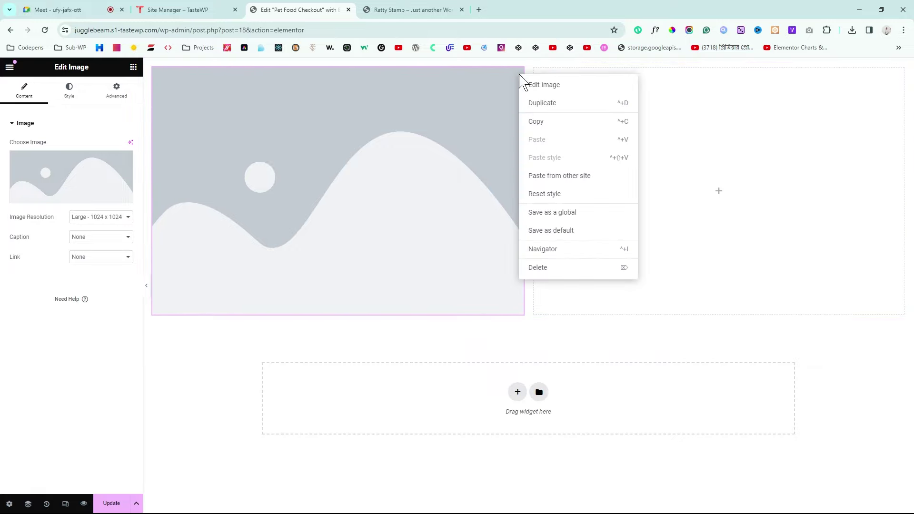
{"action": "left_click", "coordinate": [540, 269]}
{"action": "left_click", "coordinate": [45, 109]}
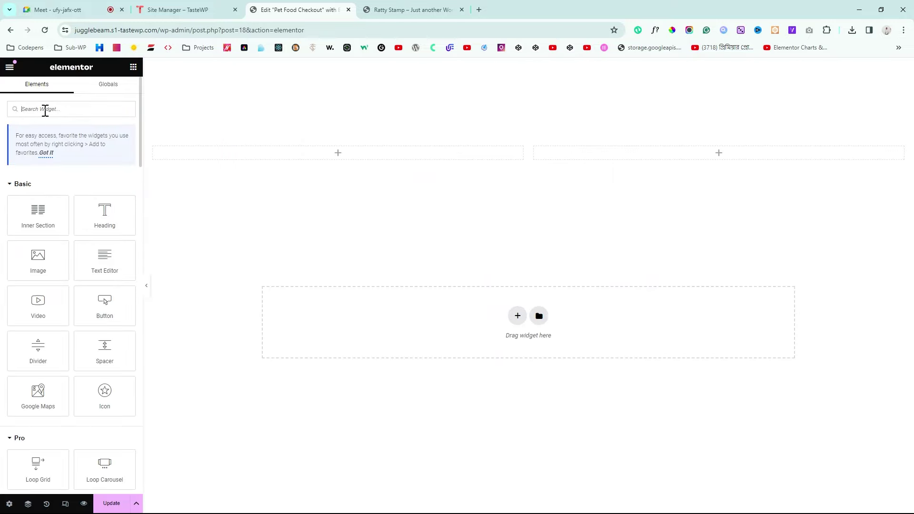
{"action": "type", "text": "ga"}
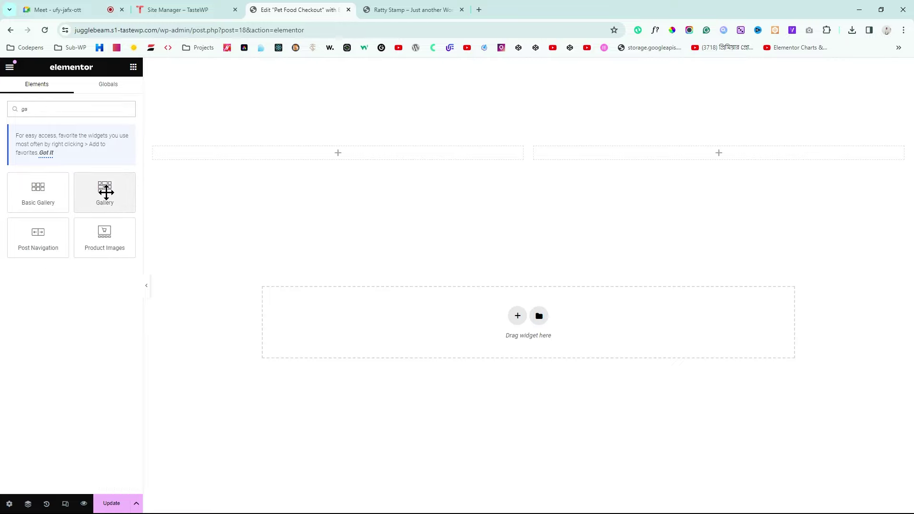
{"action": "left_click_drag", "start_coordinate": [105, 192], "coordinate": [237, 155]}
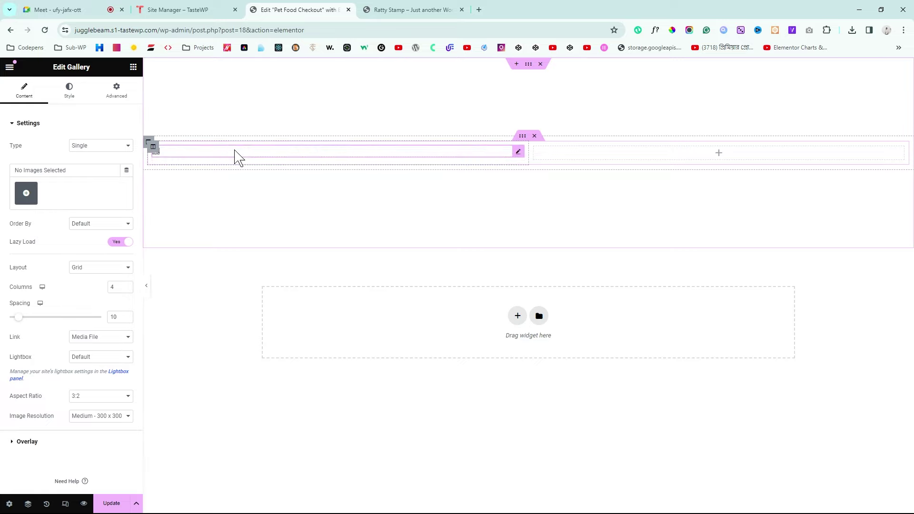
{"action": "left_click", "coordinate": [26, 196]}
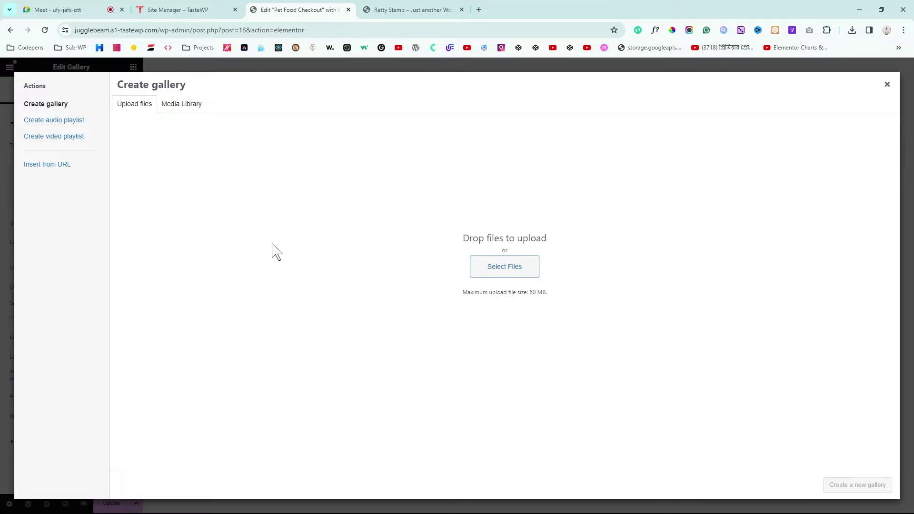
Step: Upload the product image files and deselect the blank image and coconut logo
{"action": "left_click", "coordinate": [503, 273]}
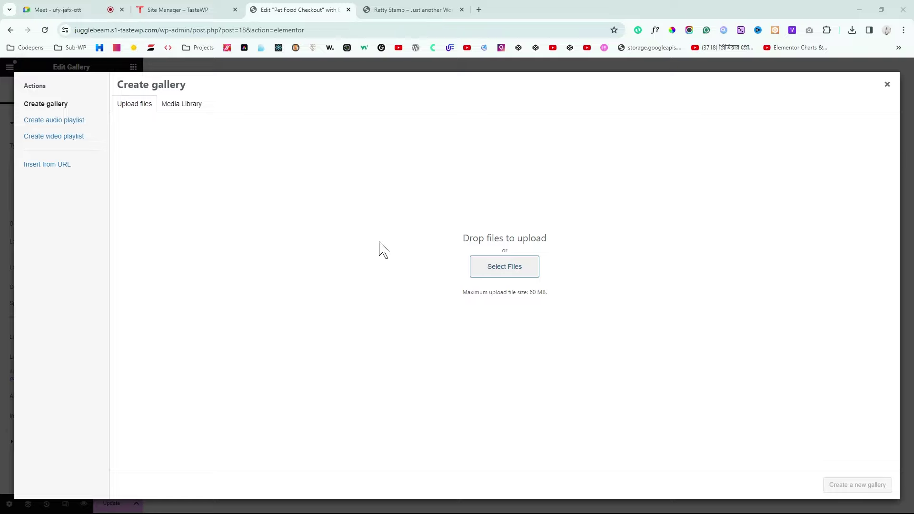
{"action": "key", "text": "Return"}
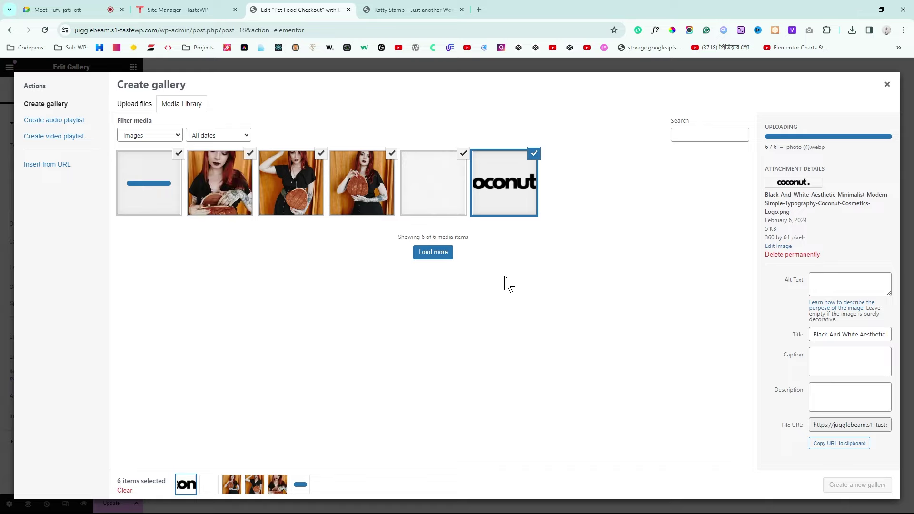
{"action": "left_click", "coordinate": [429, 181]}
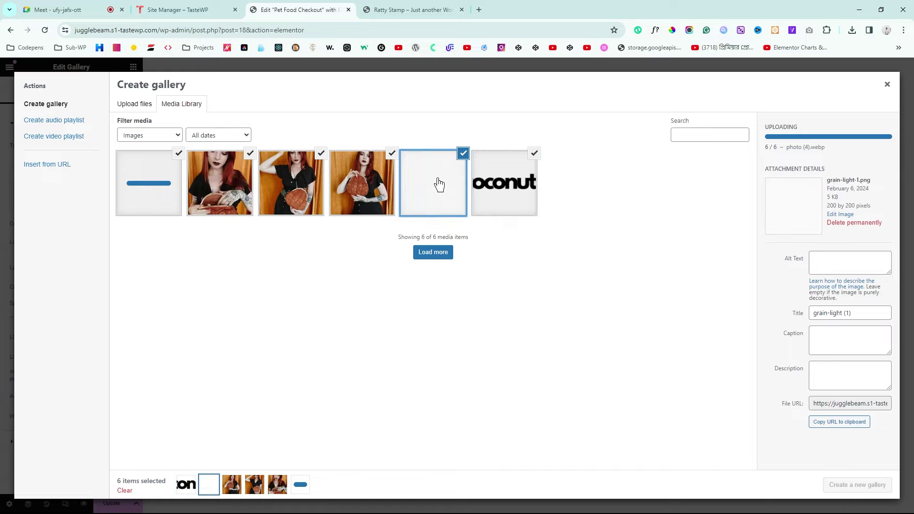
{"action": "left_click", "coordinate": [464, 155]}
{"action": "left_click", "coordinate": [534, 154]}
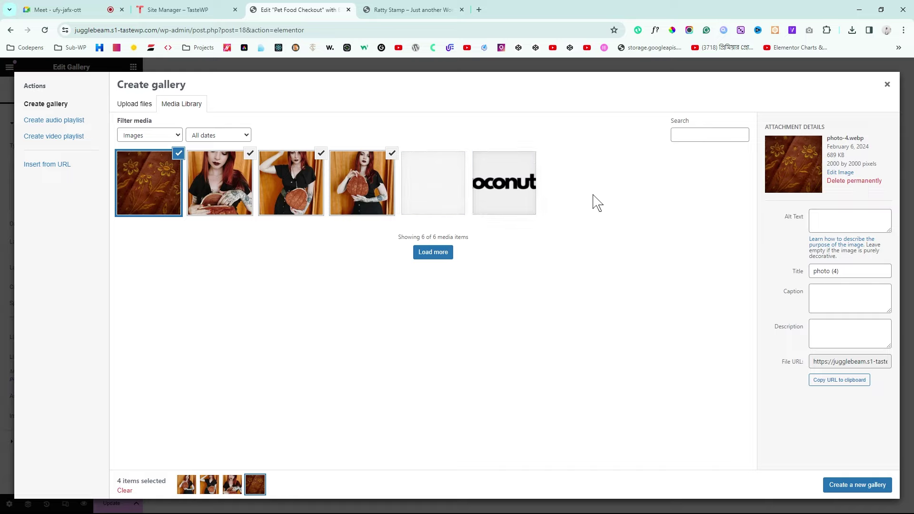
Step: Review the details of the four selected purse photos in the Media Library
{"action": "left_click", "coordinate": [346, 193]}
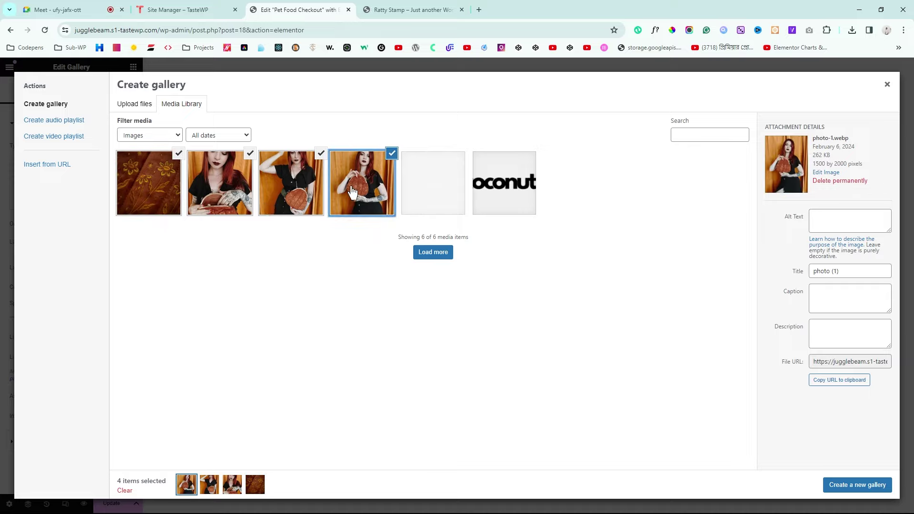
{"action": "left_click", "coordinate": [282, 190]}
{"action": "left_click", "coordinate": [207, 191]}
{"action": "left_click", "coordinate": [146, 193]}
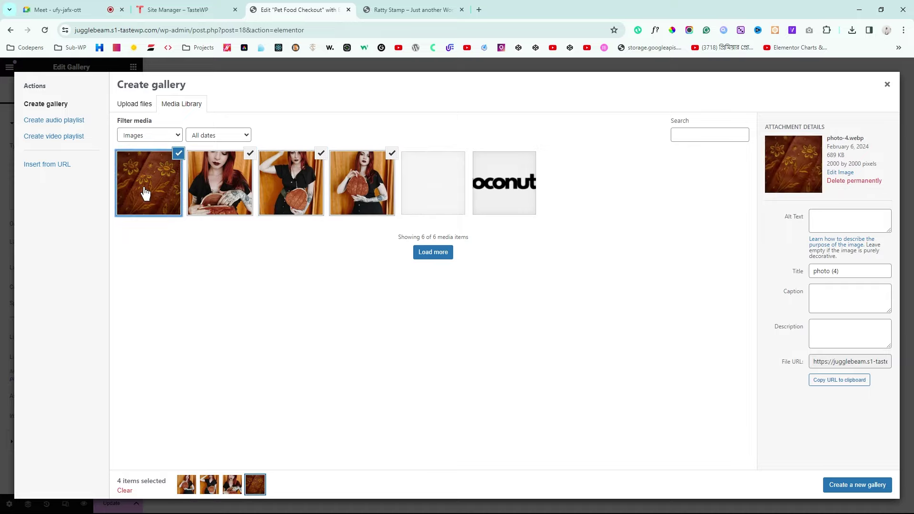
{"action": "triple_click", "coordinate": [831, 169]}
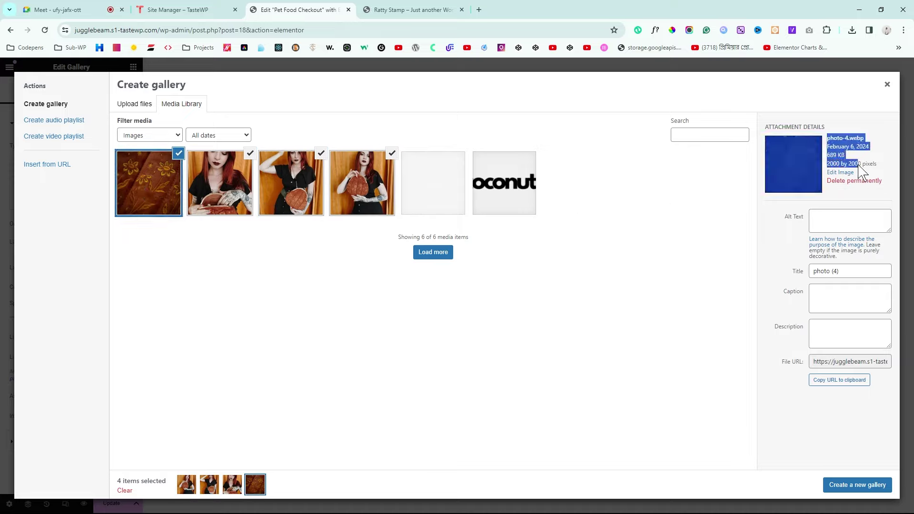
{"action": "left_click", "coordinate": [838, 172]}
{"action": "key", "text": "Right"}
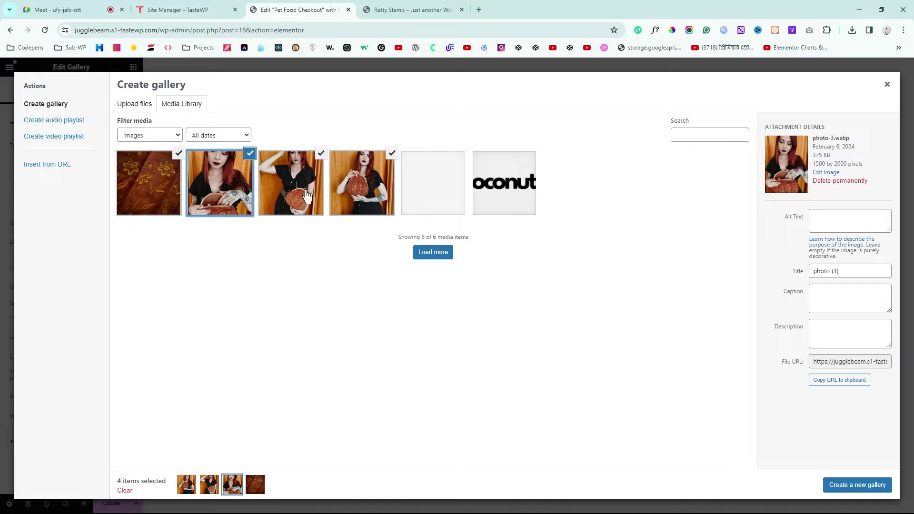
{"action": "left_click", "coordinate": [283, 198]}
{"action": "left_click", "coordinate": [353, 183]}
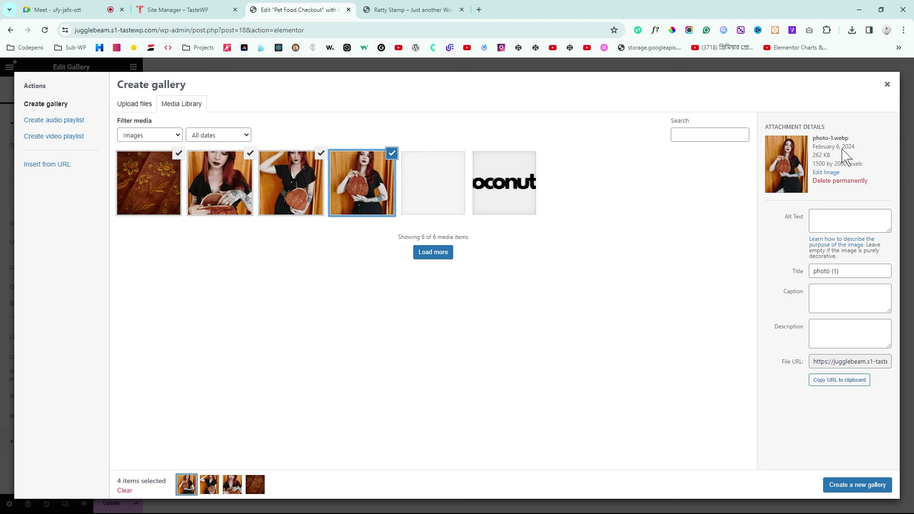
Step: Compare with the reference page, keep all four photos selected, and create a new gallery
{"action": "left_click", "coordinate": [423, 10]}
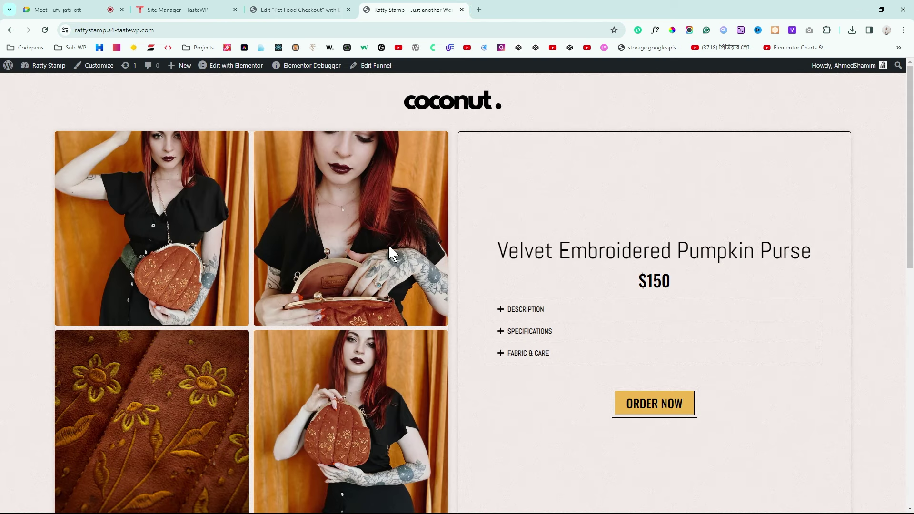
{"action": "scroll", "coordinate": [389, 257], "scroll_direction": "down", "scroll_amount": 1}
{"action": "scroll", "coordinate": [186, 379], "scroll_direction": "up", "scroll_amount": 1}
{"action": "scroll", "coordinate": [224, 378], "scroll_direction": "down", "scroll_amount": 1}
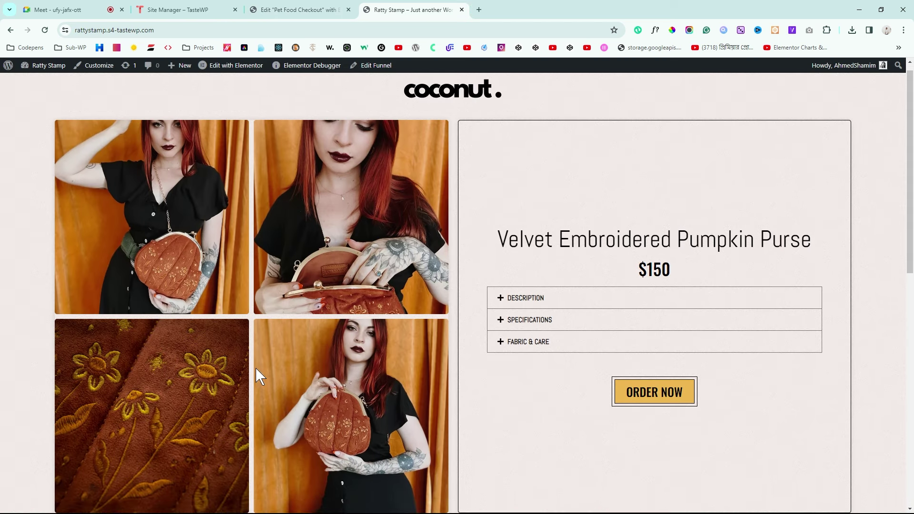
{"action": "left_click", "coordinate": [305, 8]}
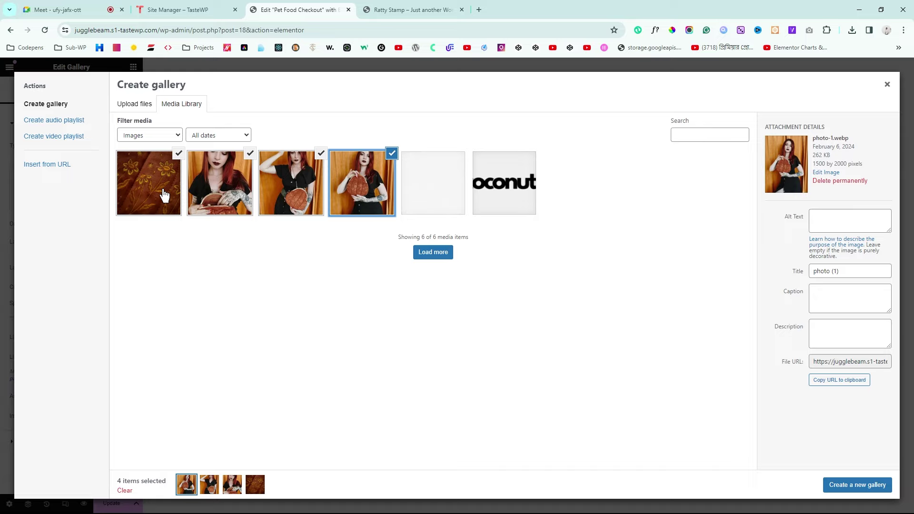
{"action": "left_click", "coordinate": [392, 154]}
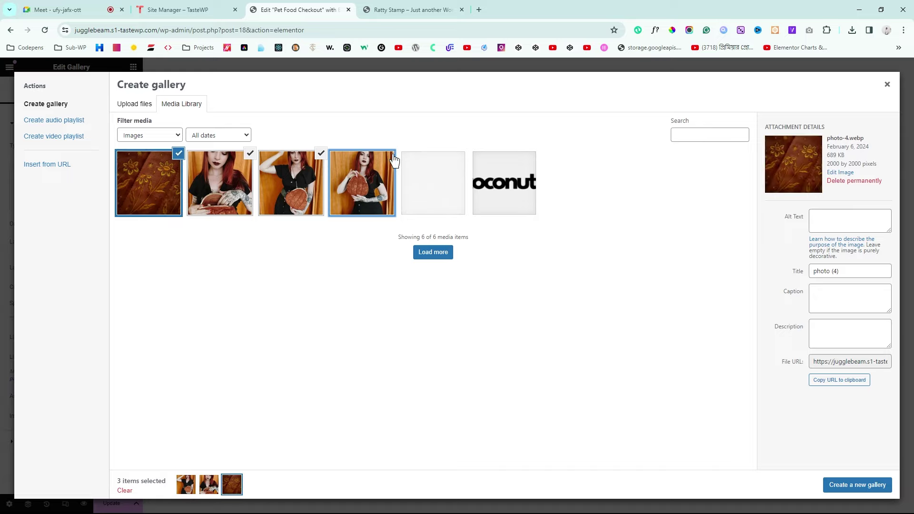
{"action": "left_click", "coordinate": [363, 180]}
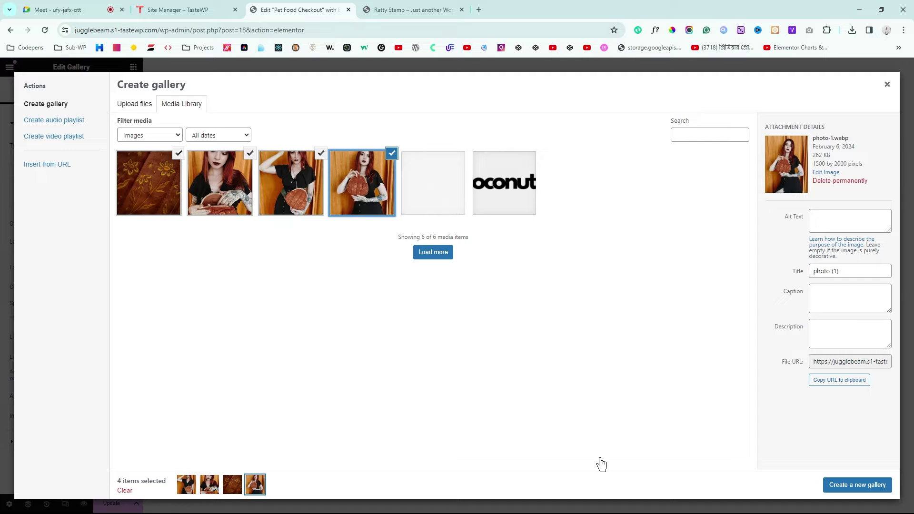
{"action": "left_click", "coordinate": [860, 487]}
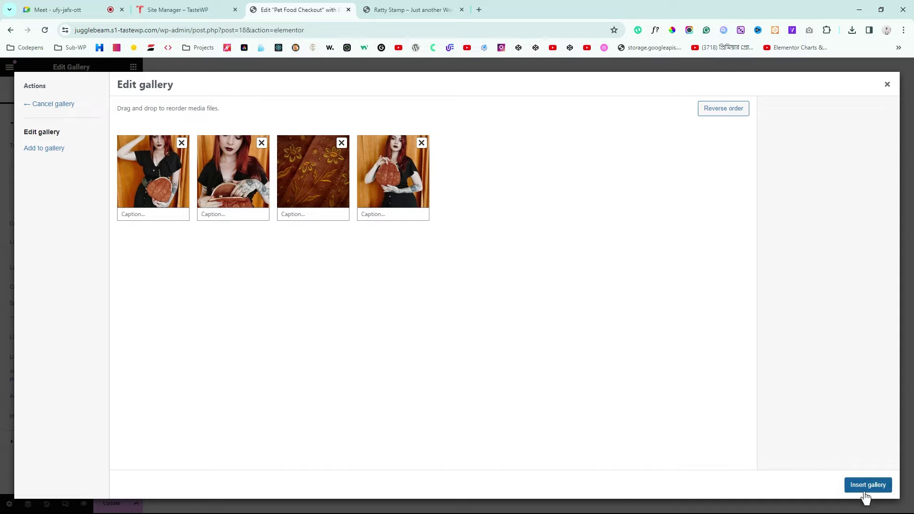
Step: Reorder the four purse photos to match the reference page and insert the gallery
{"action": "left_click_drag", "start_coordinate": [407, 184], "coordinate": [400, 184]}
{"action": "left_click", "coordinate": [408, 10]}
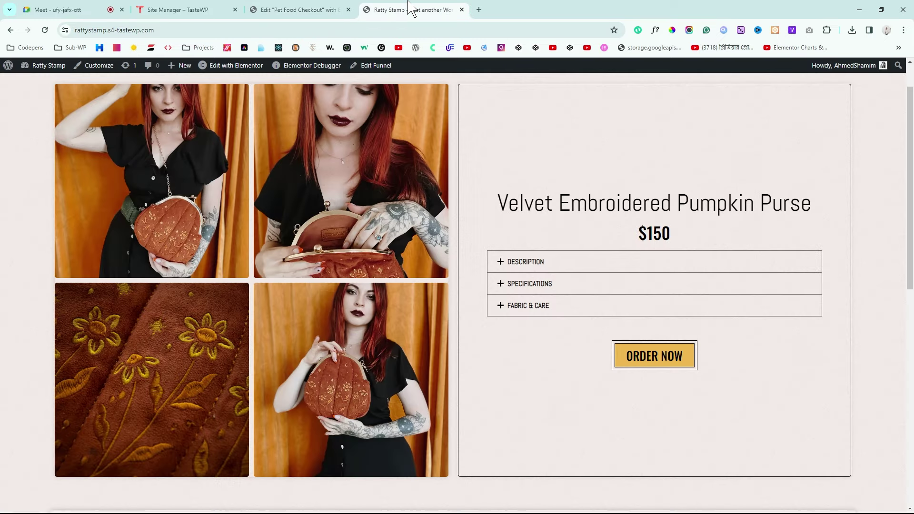
{"action": "left_click", "coordinate": [327, 10]}
{"action": "left_click", "coordinate": [412, 10]}
{"action": "left_click", "coordinate": [304, 9]}
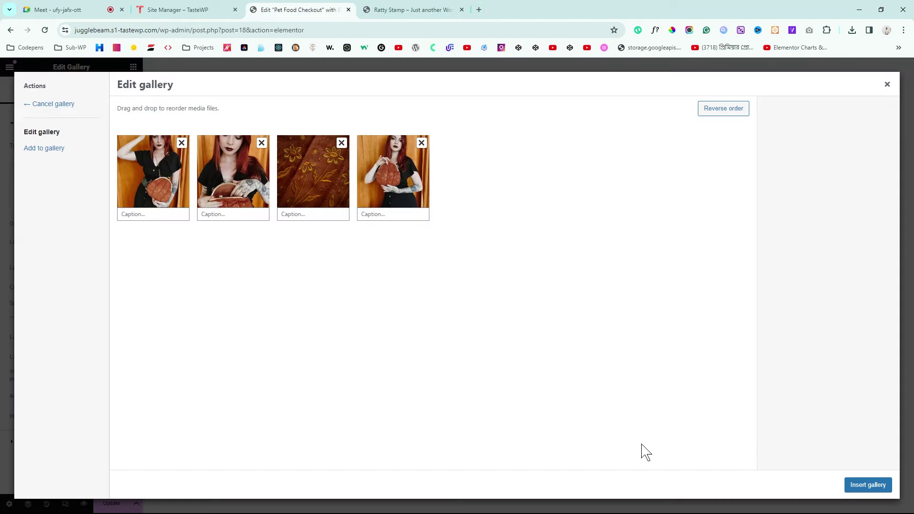
{"action": "left_click", "coordinate": [867, 486]}
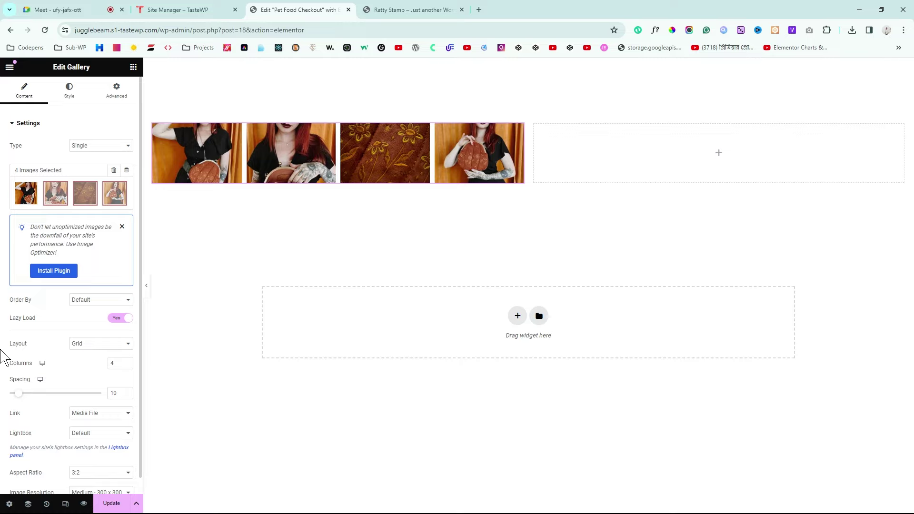
Step: Set the gallery to 2 columns with Large 1024 x 1024 image resolution
{"action": "double_click", "coordinate": [15, 344]}
{"action": "left_click", "coordinate": [127, 366]}
{"action": "left_click", "coordinate": [126, 366]}
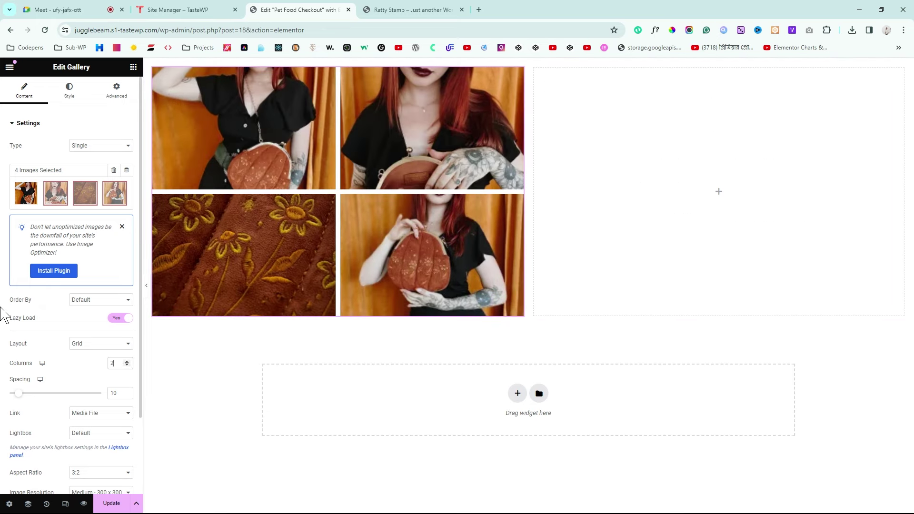
{"action": "scroll", "coordinate": [3, 314], "scroll_direction": "down", "scroll_amount": 1}
{"action": "scroll", "coordinate": [3, 314], "scroll_direction": "down", "scroll_amount": 1}
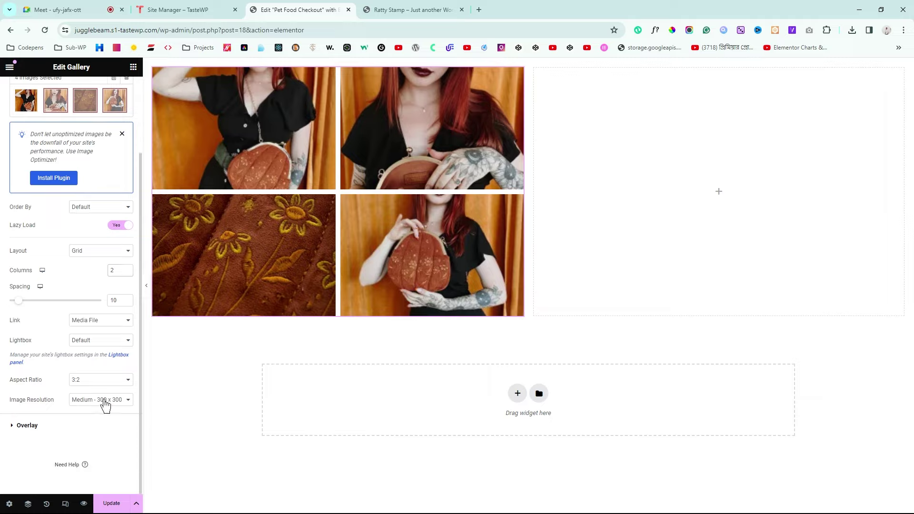
{"action": "left_click", "coordinate": [112, 435]}
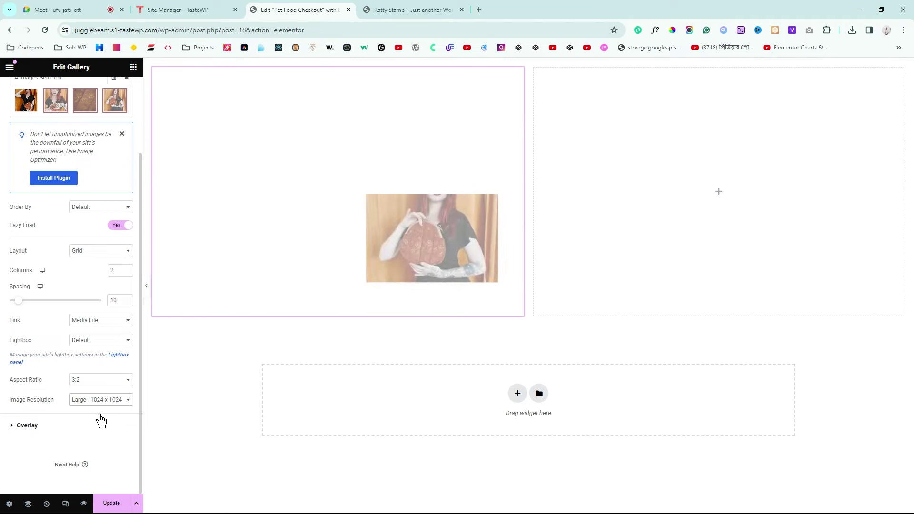
Step: Switch the gallery's Overlay Background to No, then return to the main gallery settings
{"action": "left_click_drag", "start_coordinate": [9, 379], "coordinate": [42, 381]}
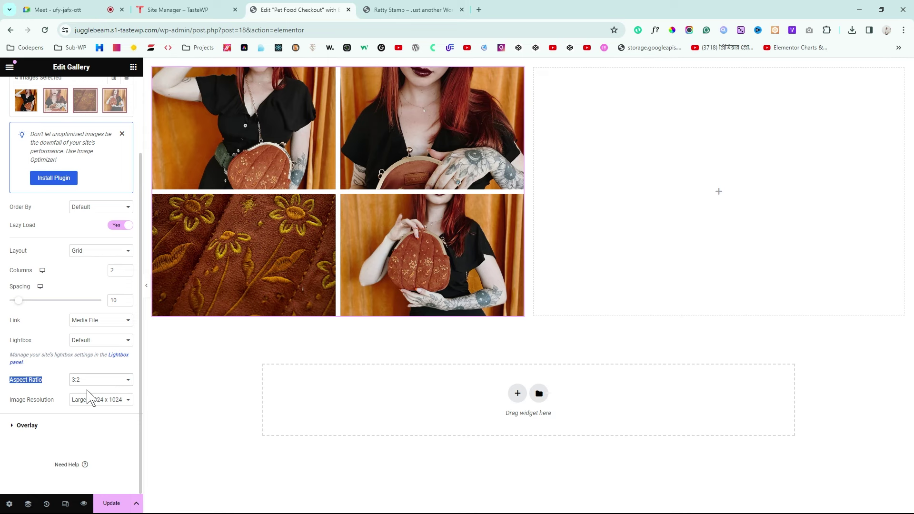
{"action": "scroll", "coordinate": [490, 357], "scroll_direction": "down", "scroll_amount": 2}
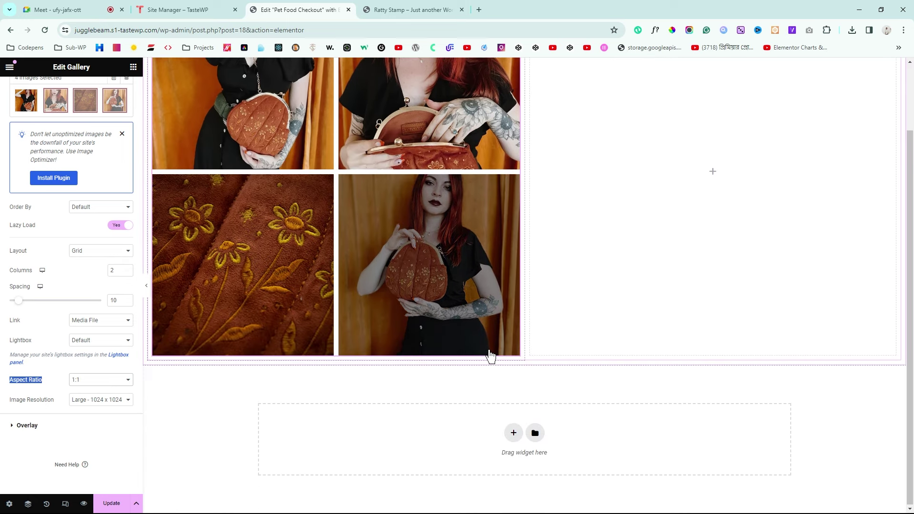
{"action": "scroll", "coordinate": [490, 357], "scroll_direction": "up", "scroll_amount": 2}
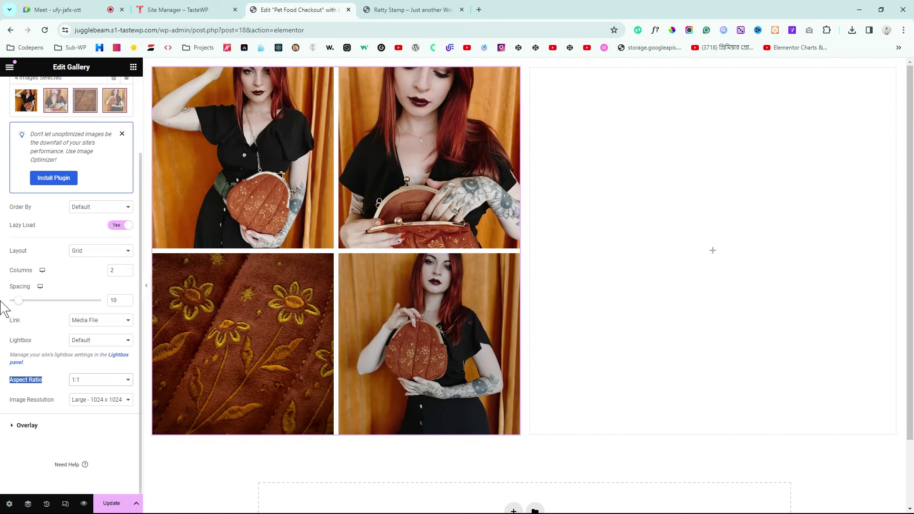
{"action": "scroll", "coordinate": [18, 306], "scroll_direction": "up", "scroll_amount": 2}
{"action": "scroll", "coordinate": [8, 315], "scroll_direction": "down", "scroll_amount": 1}
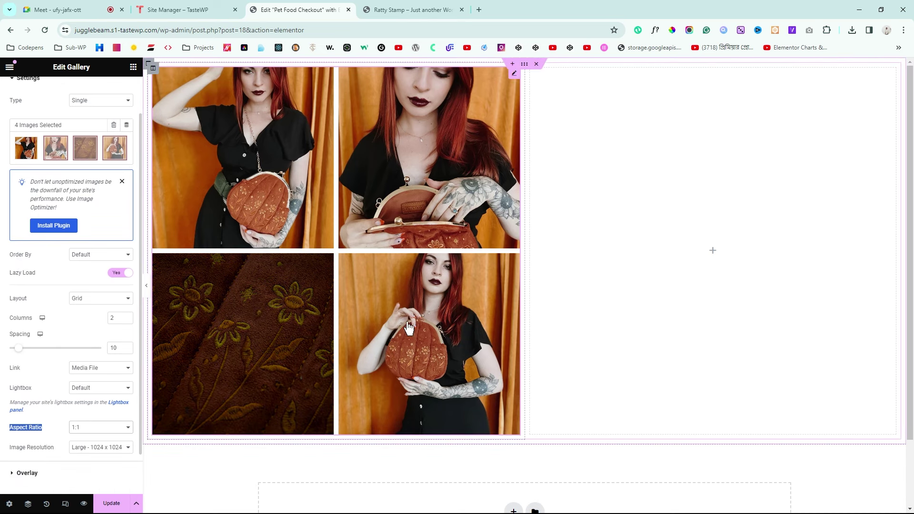
{"action": "scroll", "coordinate": [2, 373], "scroll_direction": "down", "scroll_amount": 1}
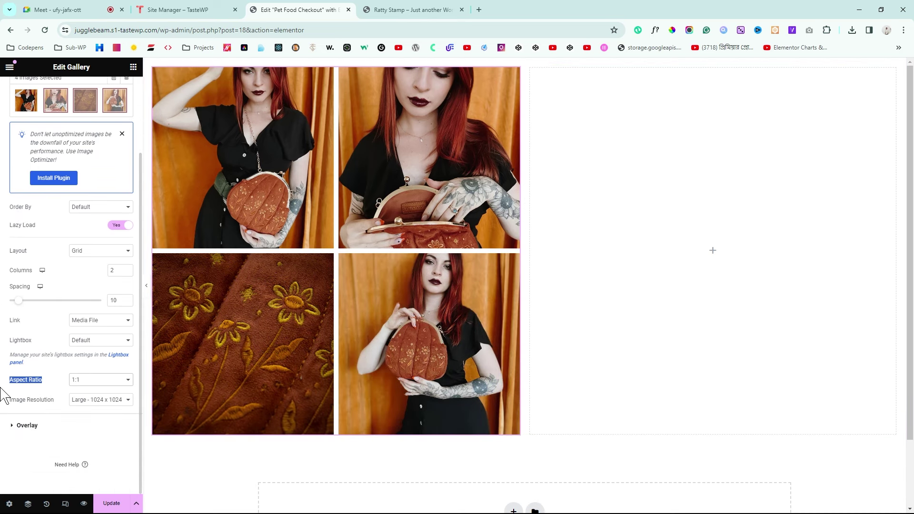
{"action": "left_click", "coordinate": [39, 426]}
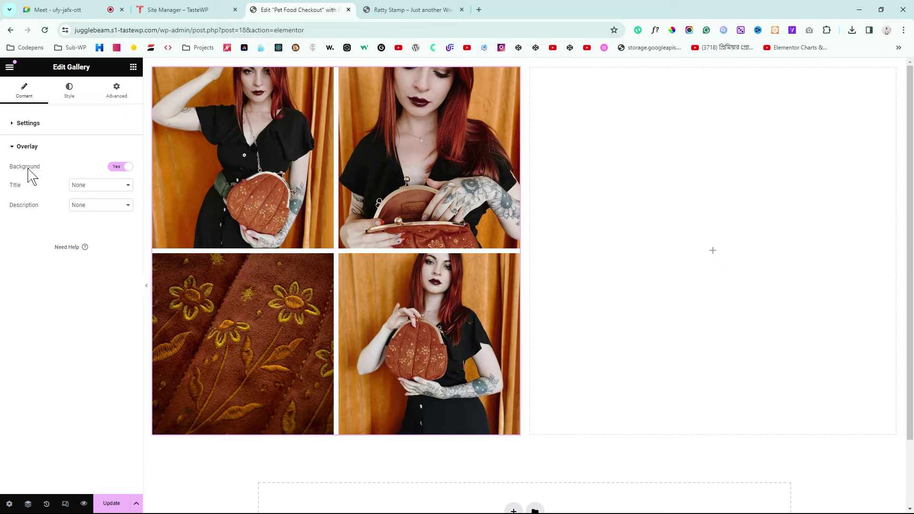
{"action": "left_click", "coordinate": [120, 170]}
{"action": "left_click", "coordinate": [46, 126]}
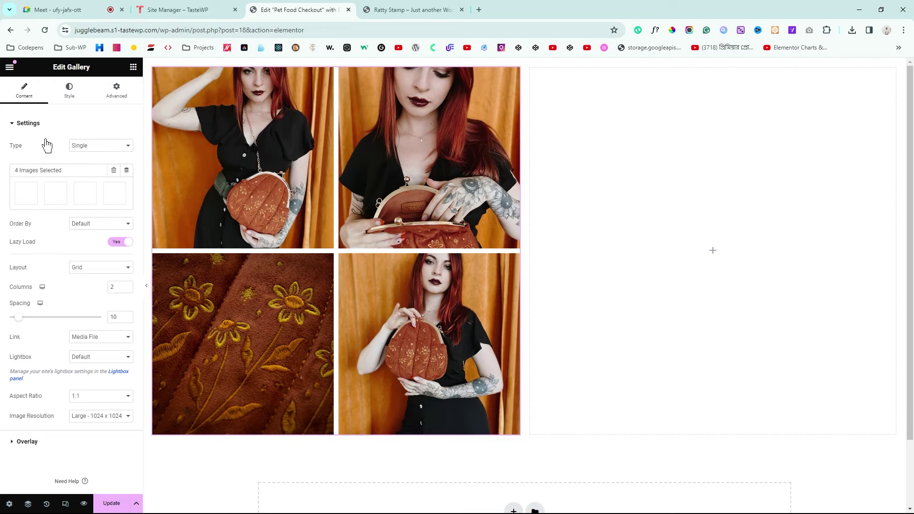
{"action": "left_click", "coordinate": [133, 66]}
{"action": "left_click", "coordinate": [146, 285]}
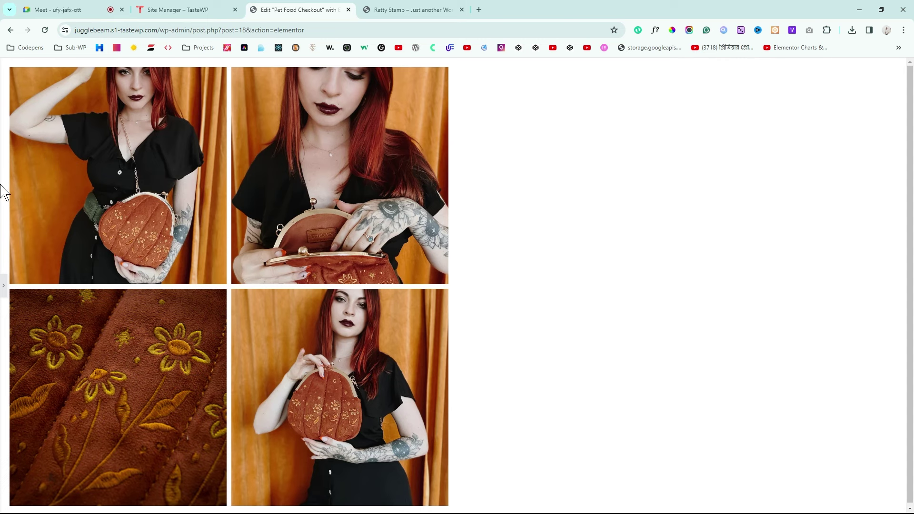
{"action": "left_click", "coordinate": [408, 9]}
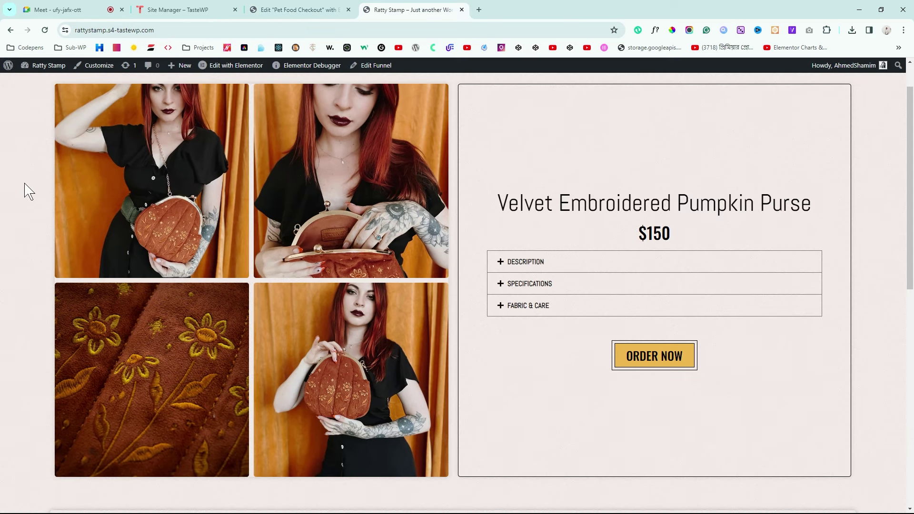
{"action": "scroll", "coordinate": [843, 260], "scroll_direction": "up", "scroll_amount": 1}
{"action": "scroll", "coordinate": [844, 261], "scroll_direction": "down", "scroll_amount": 1}
{"action": "scroll", "coordinate": [763, 220], "scroll_direction": "up", "scroll_amount": 2}
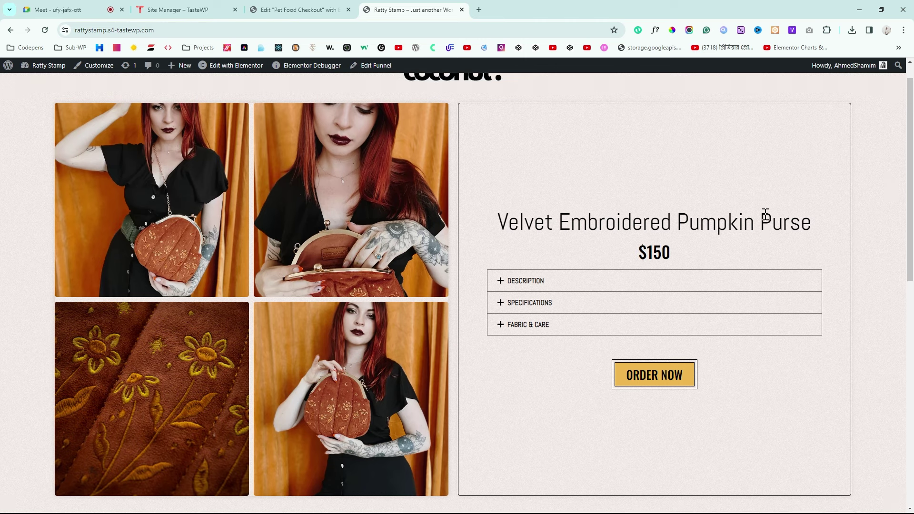
{"action": "left_click", "coordinate": [354, 7]}
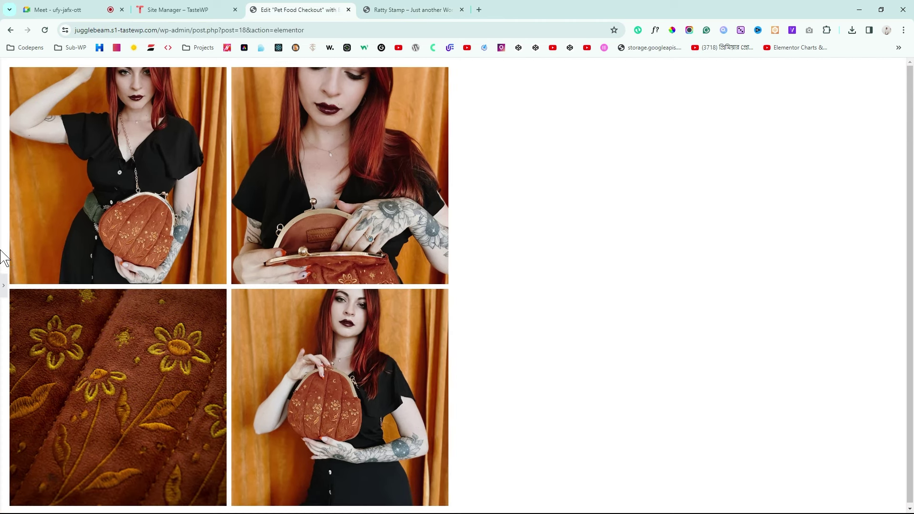
{"action": "left_click", "coordinate": [4, 288]}
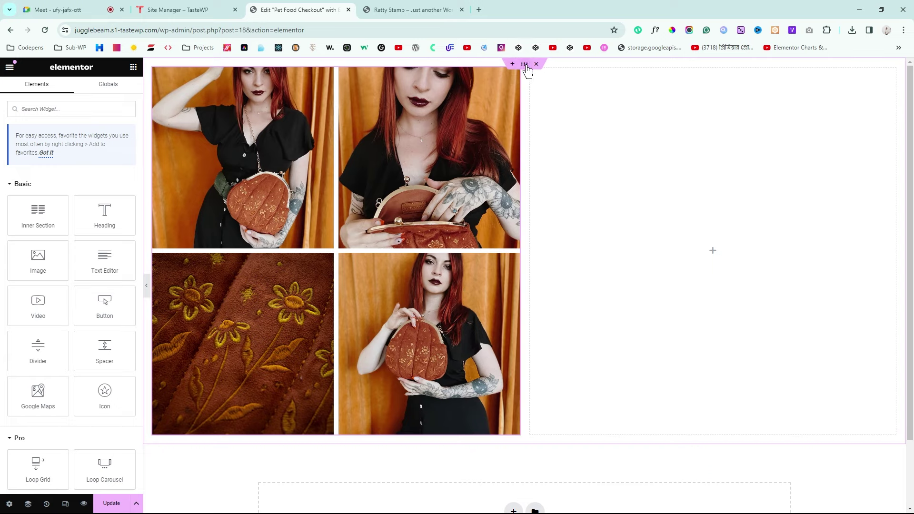
Step: Switch the section's Advanced padding to percent units with the four values unlinked
{"action": "left_click", "coordinate": [524, 64]}
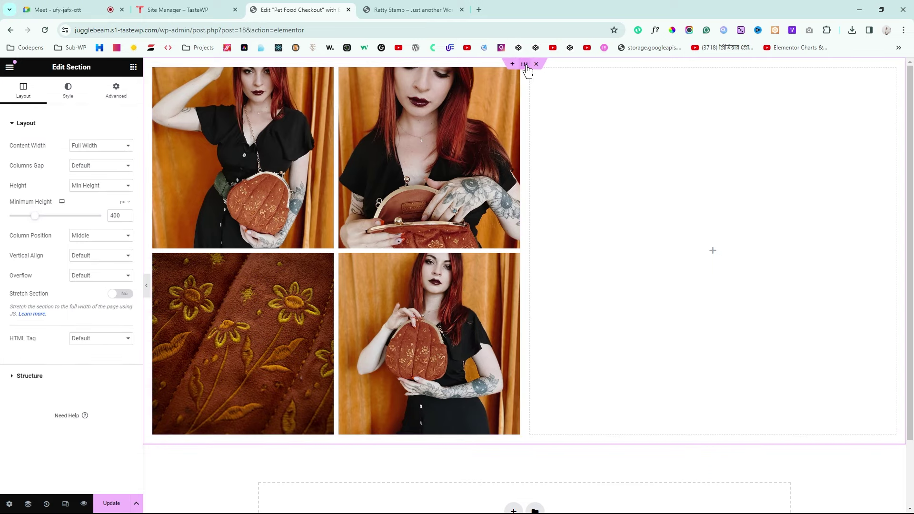
{"action": "left_click", "coordinate": [124, 95]}
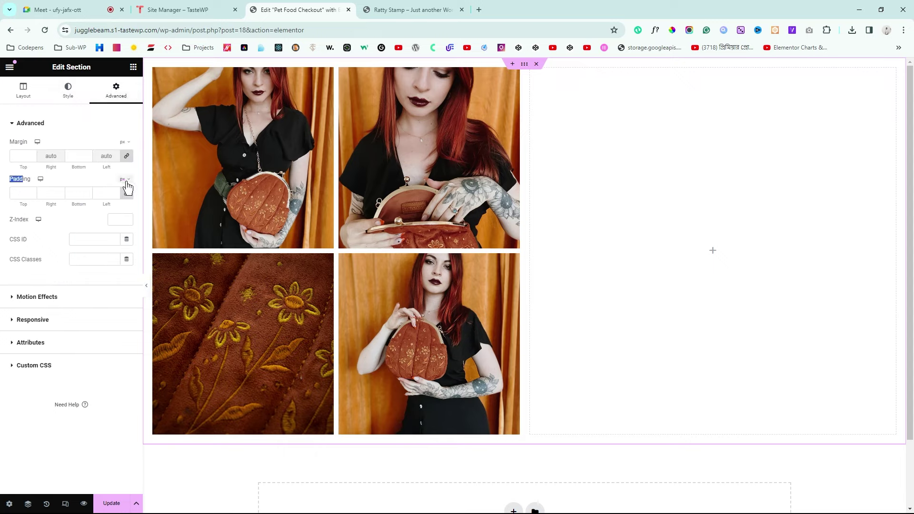
{"action": "left_click", "coordinate": [122, 196]}
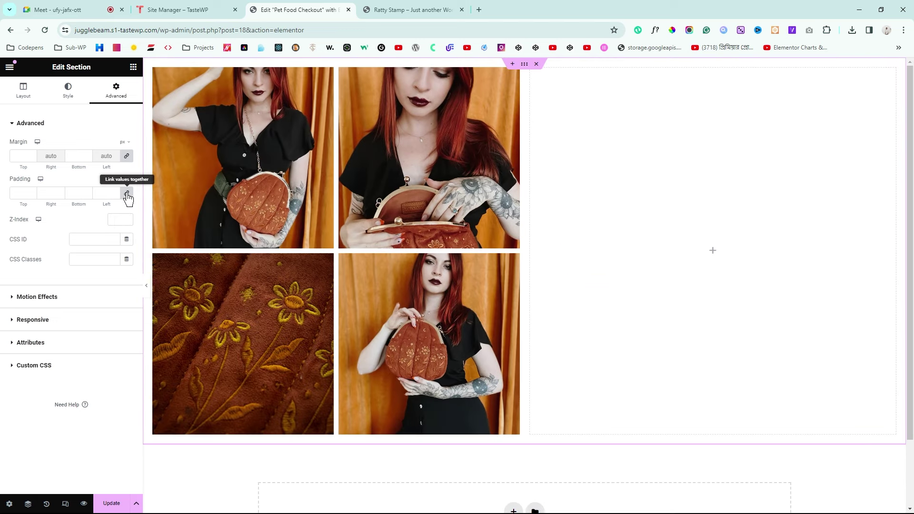
{"action": "left_click", "coordinate": [127, 194]}
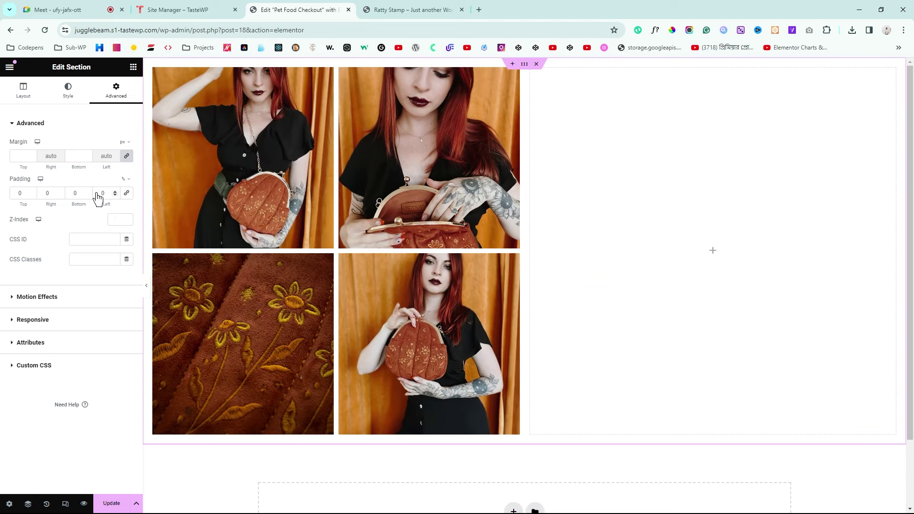
Step: Enter section padding of 2% top, 5% right, 5% left and 5% bottom
{"action": "double_click", "coordinate": [32, 192]}
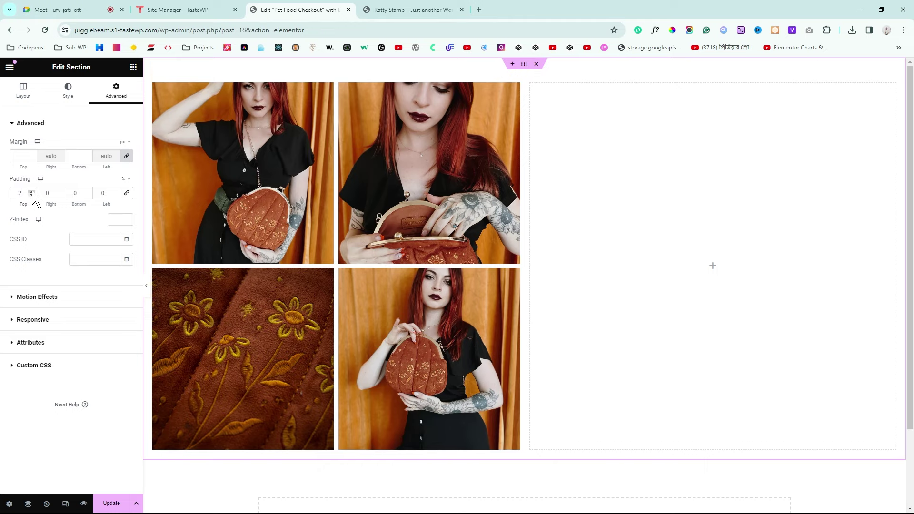
{"action": "double_click", "coordinate": [60, 191]}
{"action": "double_click", "coordinate": [60, 190]}
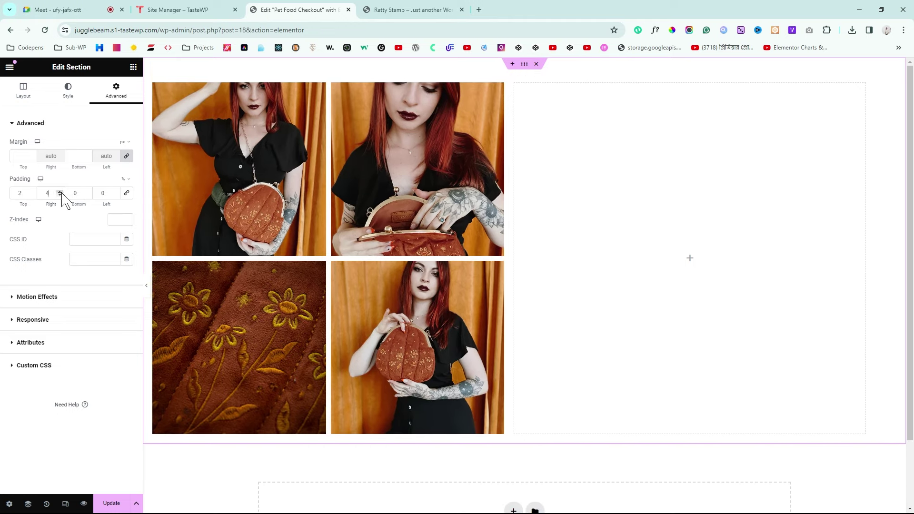
{"action": "left_click", "coordinate": [60, 192]}
{"action": "double_click", "coordinate": [114, 191]}
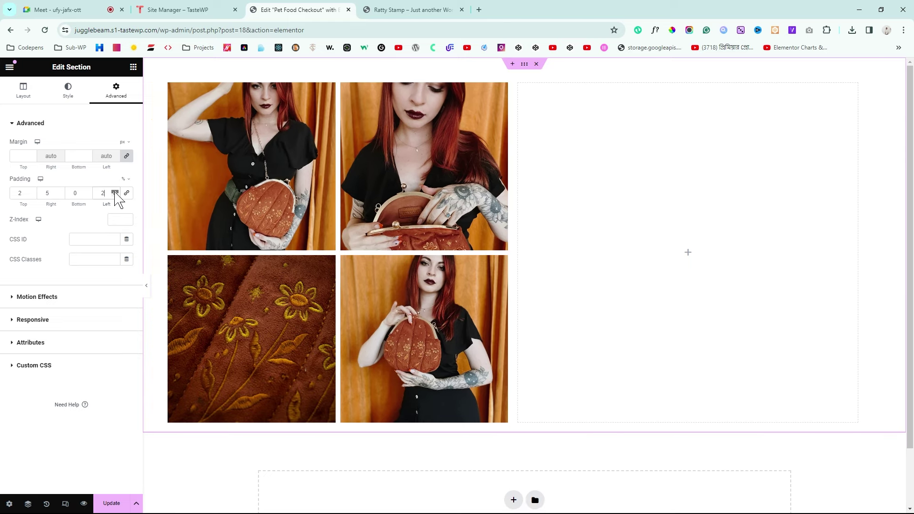
{"action": "double_click", "coordinate": [114, 191]}
{"action": "left_click", "coordinate": [114, 191]}
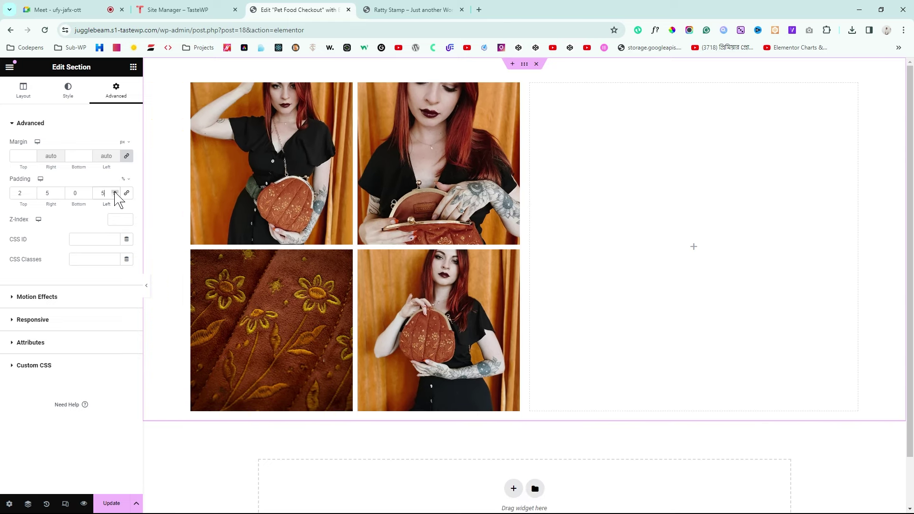
{"action": "left_click", "coordinate": [88, 191]}
{"action": "left_click", "coordinate": [88, 191]}
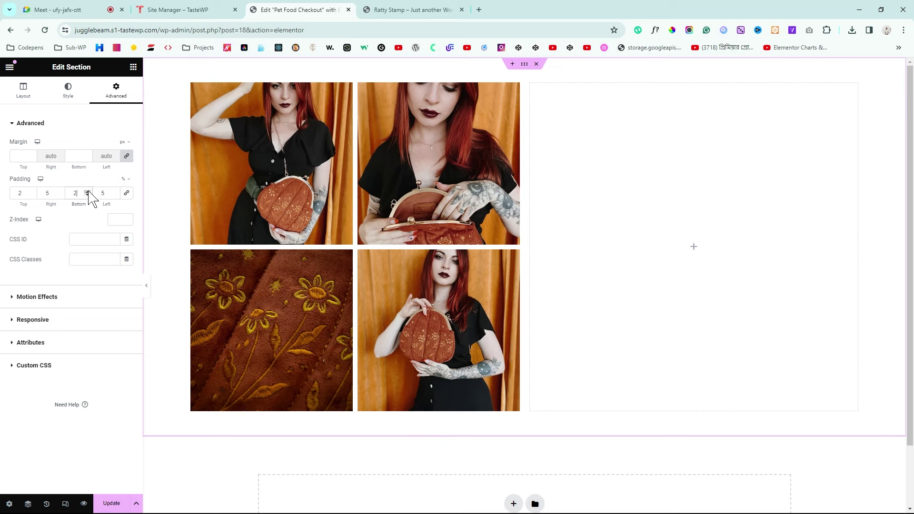
{"action": "left_click", "coordinate": [88, 191]}
{"action": "double_click", "coordinate": [87, 191]}
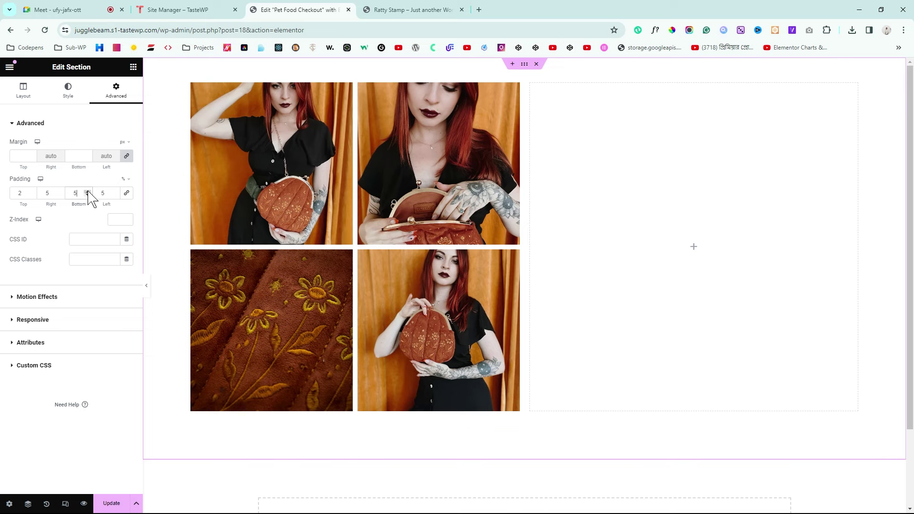
Step: Check the reference product page, then lower the bottom padding to 2%
{"action": "left_click", "coordinate": [395, 10]}
{"action": "scroll", "coordinate": [412, 233], "scroll_direction": "down", "scroll_amount": 4}
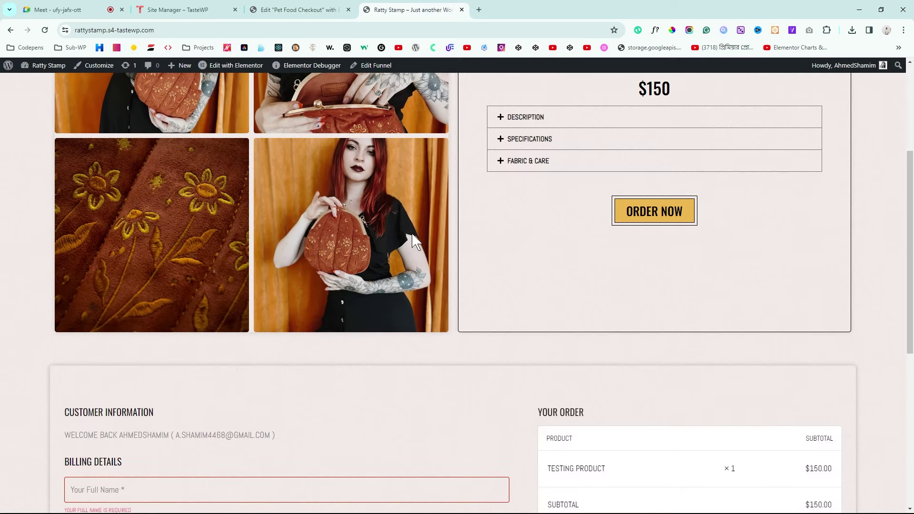
{"action": "scroll", "coordinate": [411, 233], "scroll_direction": "down", "scroll_amount": 2}
{"action": "scroll", "coordinate": [304, 371], "scroll_direction": "up", "scroll_amount": 3}
{"action": "left_click", "coordinate": [300, 10]}
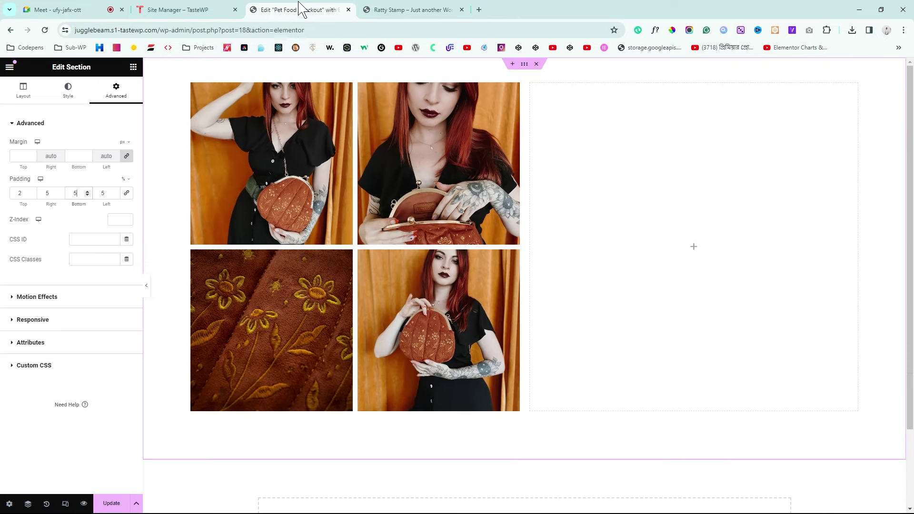
{"action": "left_click", "coordinate": [87, 195]}
{"action": "left_click", "coordinate": [87, 195]}
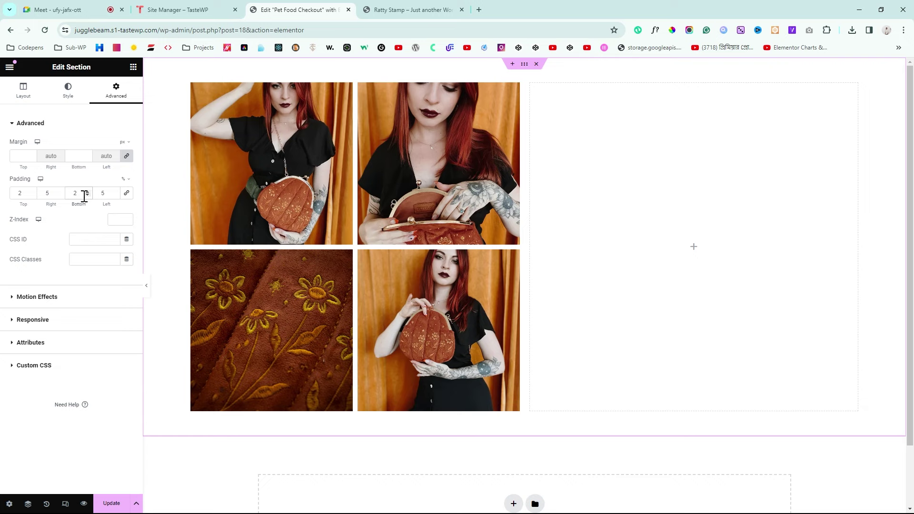
Step: Preview the padded section, compare it with the Ratty Stamp page, and save with Update
{"action": "left_click", "coordinate": [146, 299]}
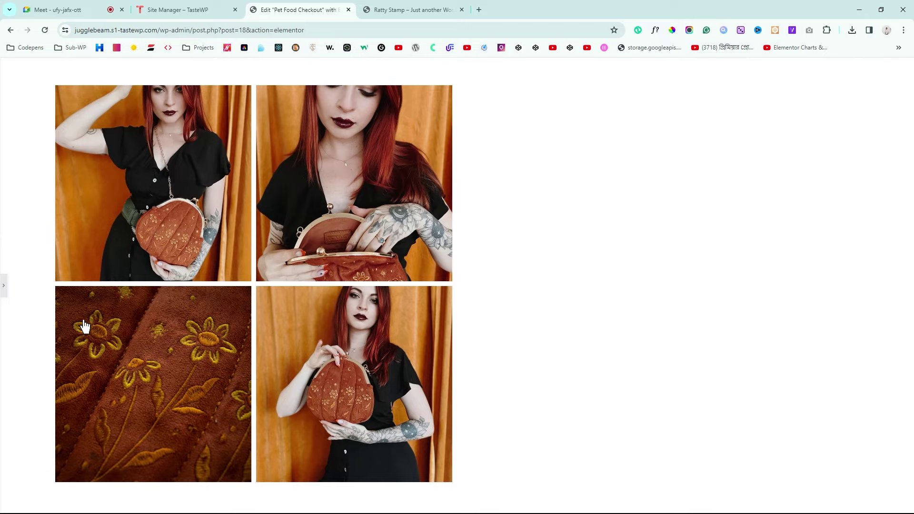
{"action": "left_click", "coordinate": [3, 290]}
{"action": "left_click", "coordinate": [413, 9]}
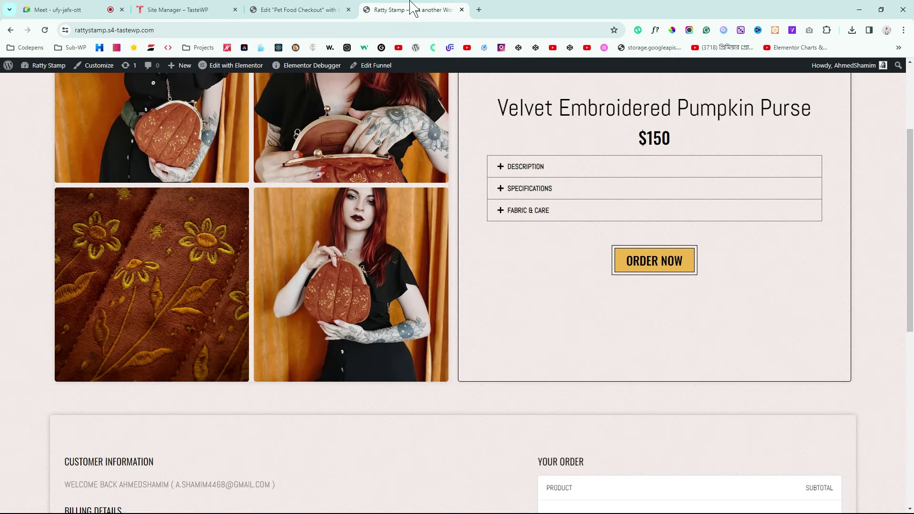
{"action": "scroll", "coordinate": [84, 235], "scroll_direction": "up", "scroll_amount": 3}
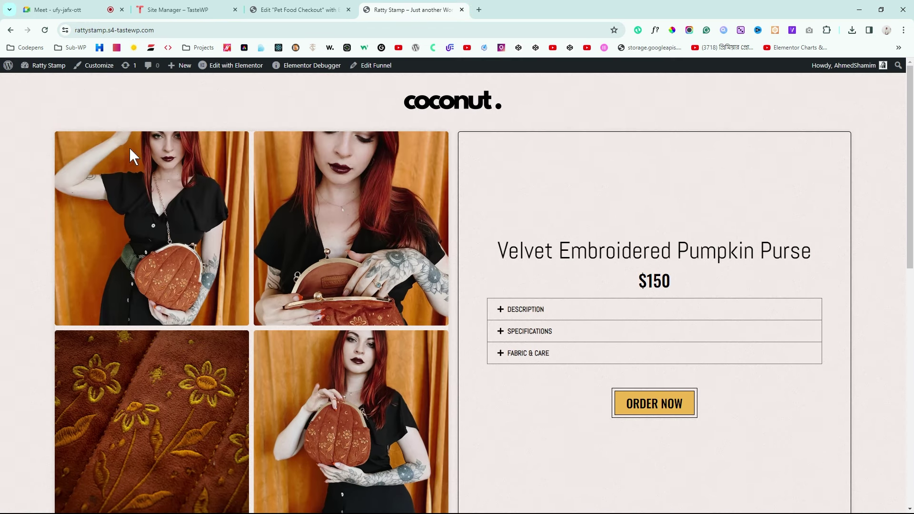
{"action": "left_click", "coordinate": [315, 10]}
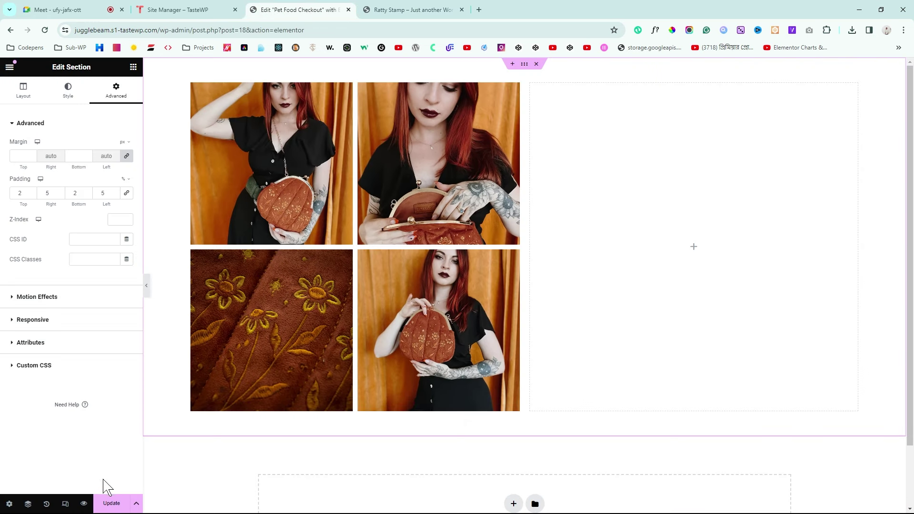
{"action": "left_click", "coordinate": [113, 505]}
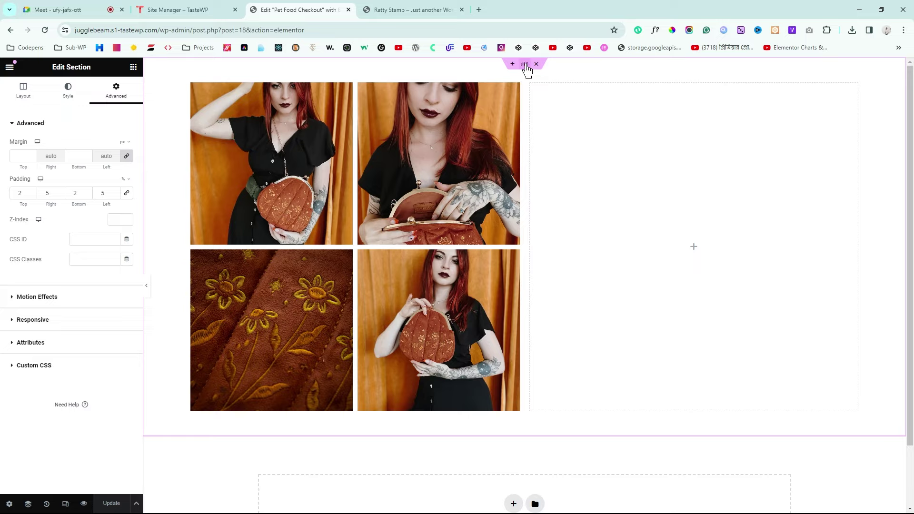
Step: Give the section a Classic background with colour #EFE6E1
{"action": "left_click", "coordinate": [63, 93]}
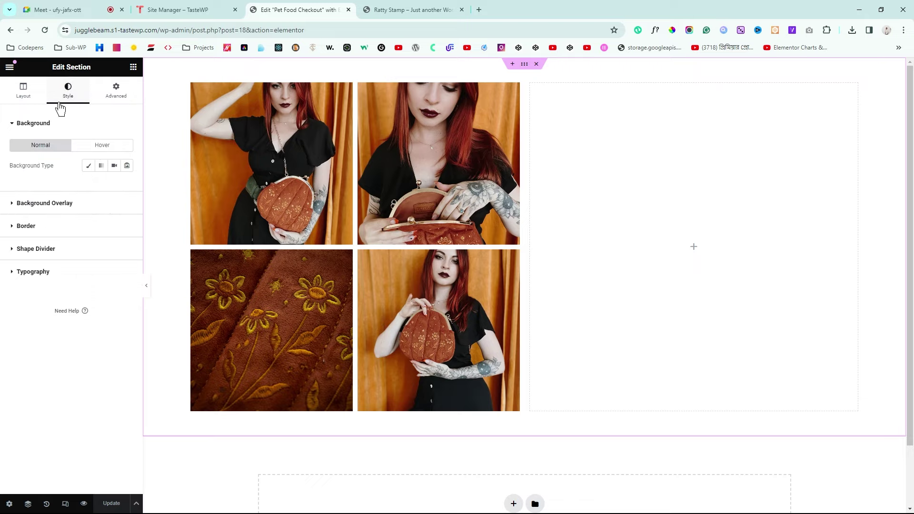
{"action": "left_click_drag", "start_coordinate": [19, 168], "coordinate": [81, 172]}
{"action": "left_click", "coordinate": [88, 166]}
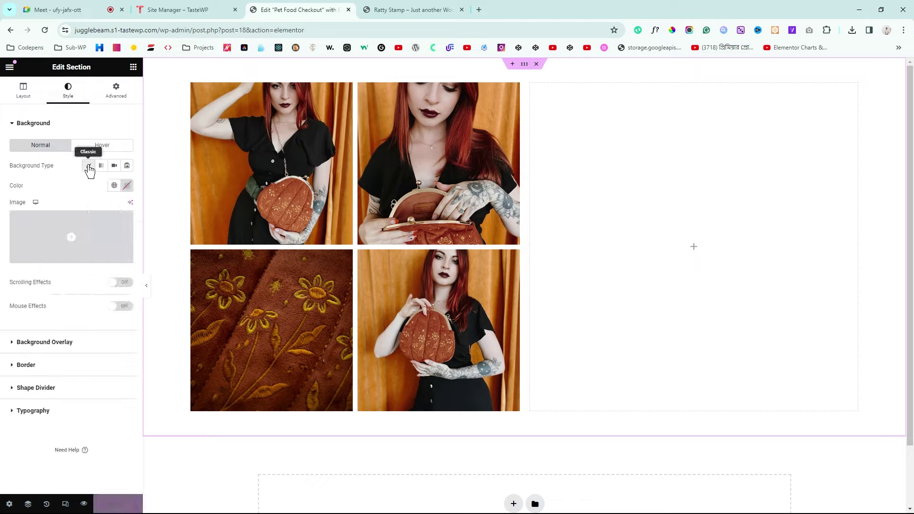
{"action": "left_click", "coordinate": [127, 187]}
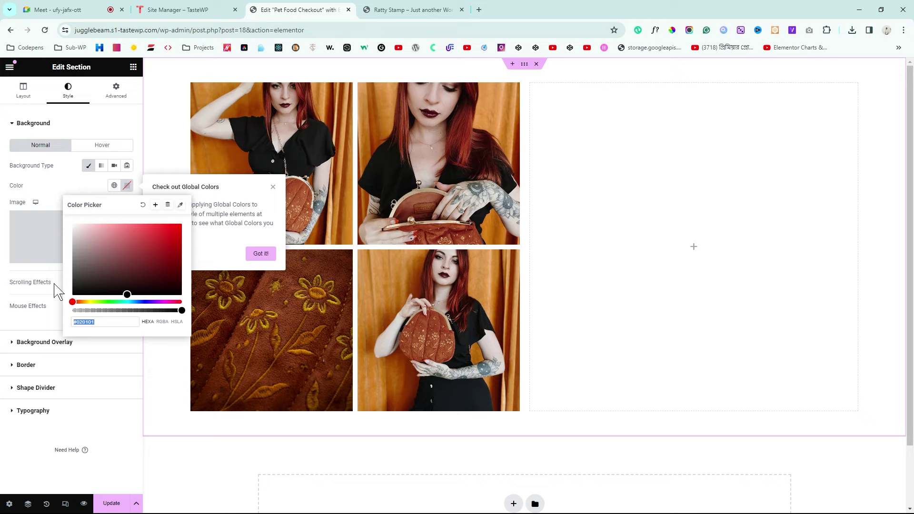
{"action": "left_click", "coordinate": [115, 321]}
{"action": "key", "text": "BackSpace"}
{"action": "key", "text": "BackSpace"}
{"action": "key", "text": "BackSpace"}
{"action": "key", "text": "BackSpace"}
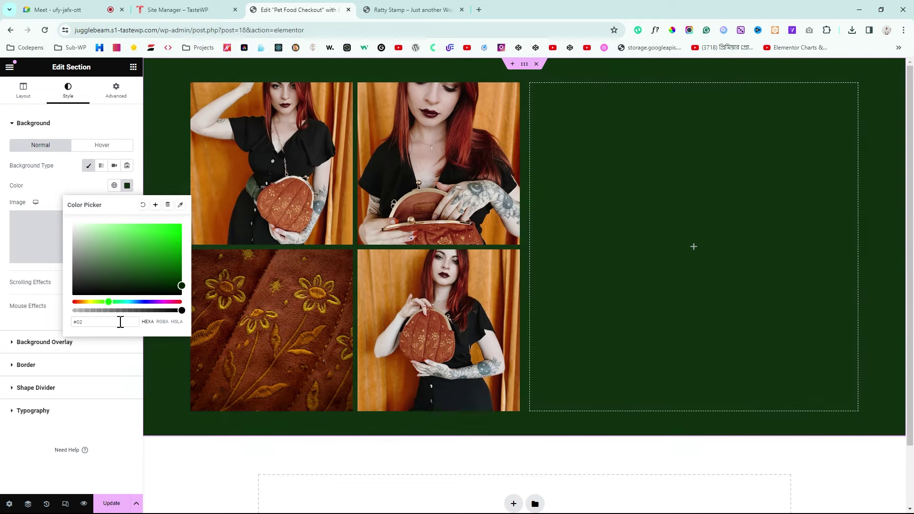
{"action": "type", "text": "e"}
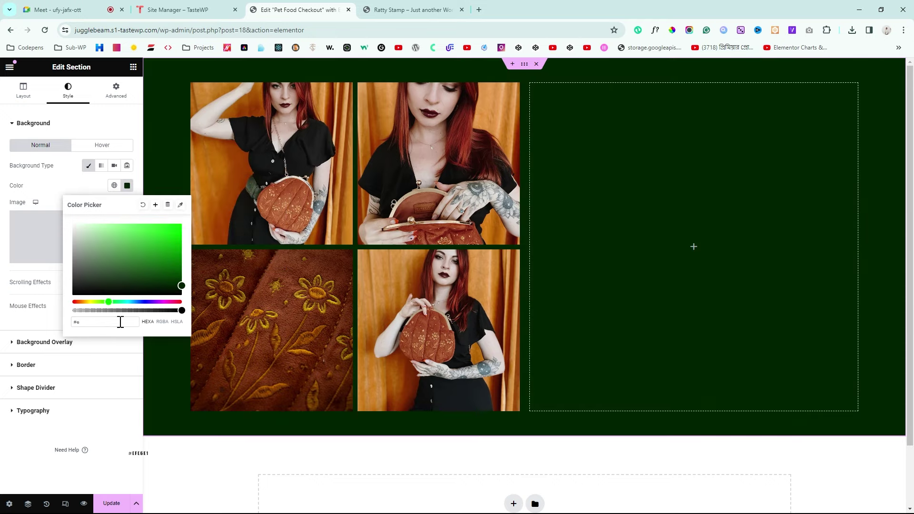
{"action": "type", "text": "fe6"}
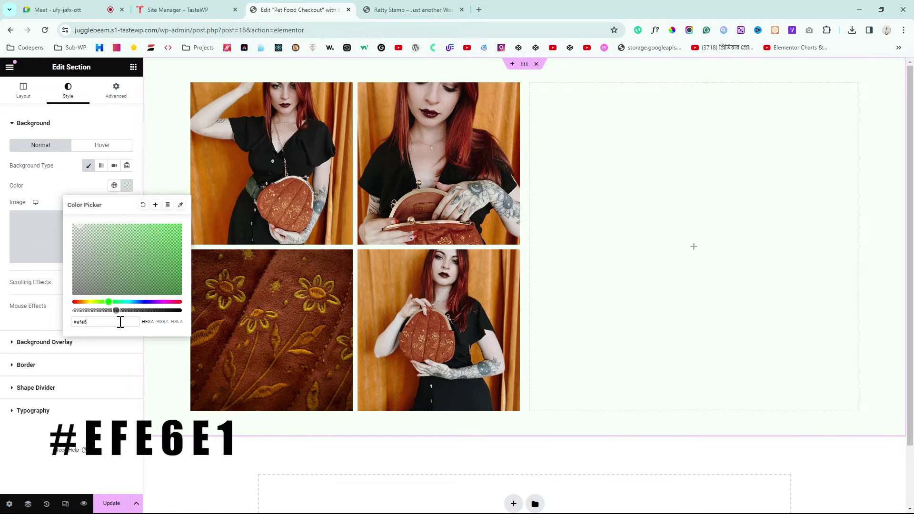
{"action": "type", "text": "e1"}
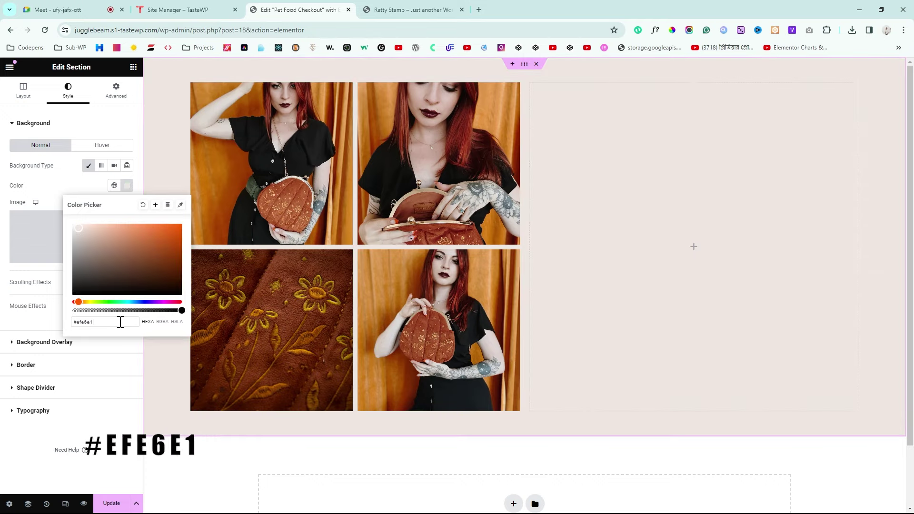
{"action": "left_click", "coordinate": [3, 204]}
Step: Save #EFE6E1 as a new global colour and update the page
{"action": "left_click", "coordinate": [126, 185]}
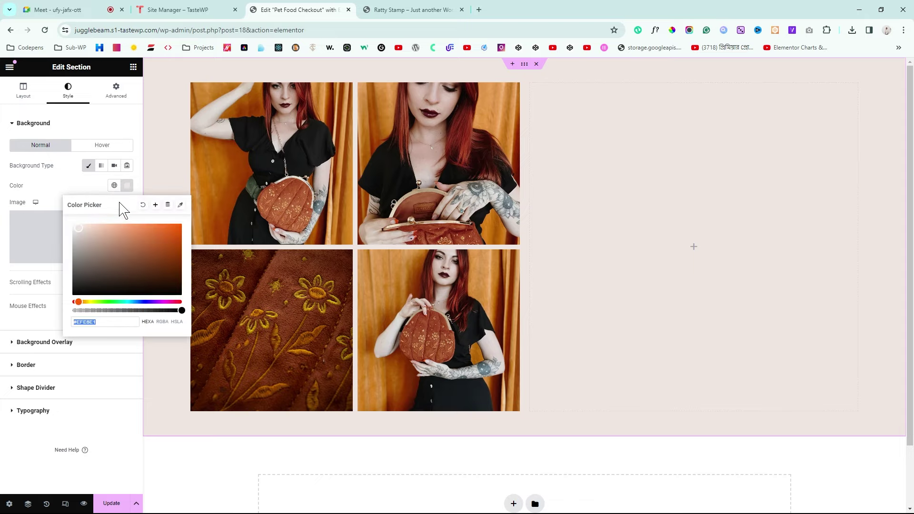
{"action": "left_click", "coordinate": [155, 205]}
{"action": "left_click", "coordinate": [538, 317]}
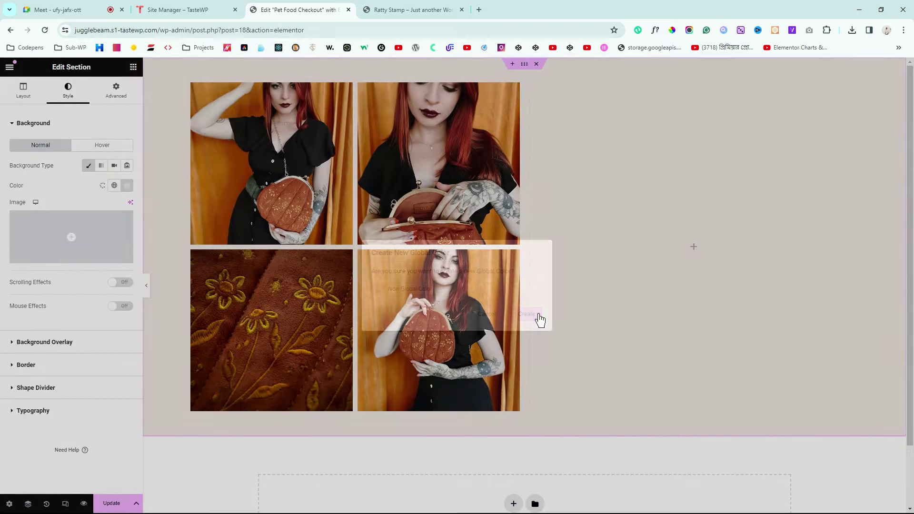
{"action": "left_click", "coordinate": [111, 505]}
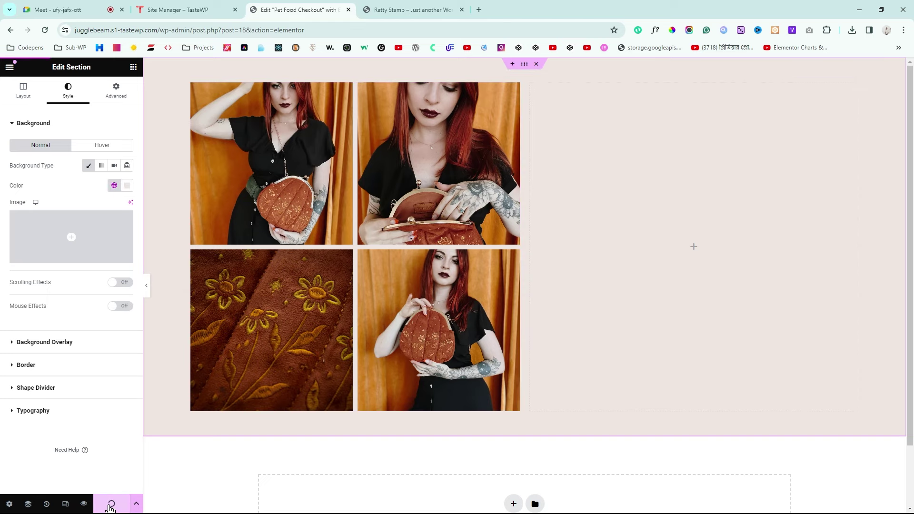
Step: Preview the page and sample the section's background colour with the ColorPick eyedropper
{"action": "left_click", "coordinate": [84, 504]}
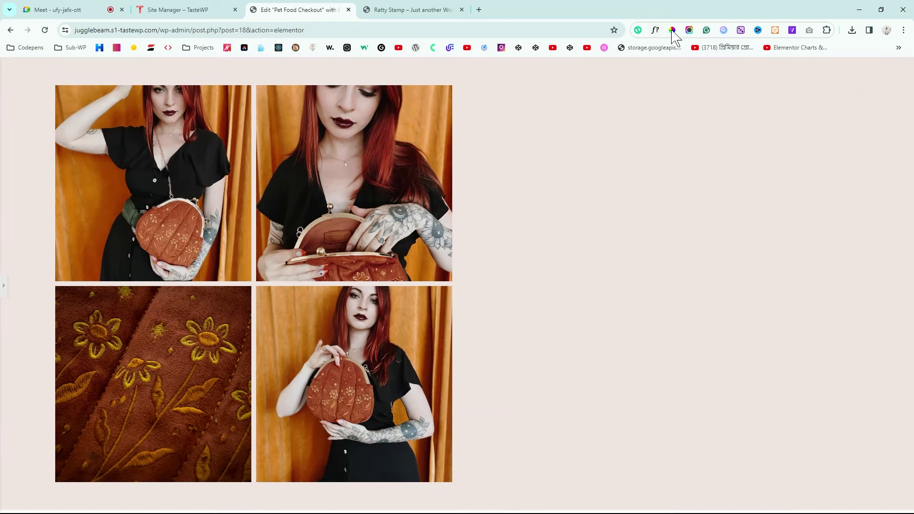
{"action": "key", "text": "alt+p"}
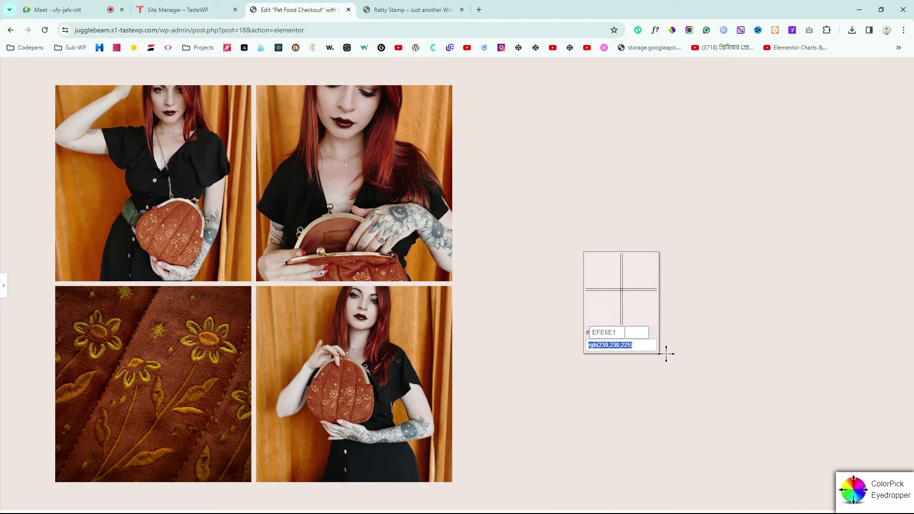
{"action": "left_click", "coordinate": [658, 339]}
{"action": "left_click", "coordinate": [652, 321]}
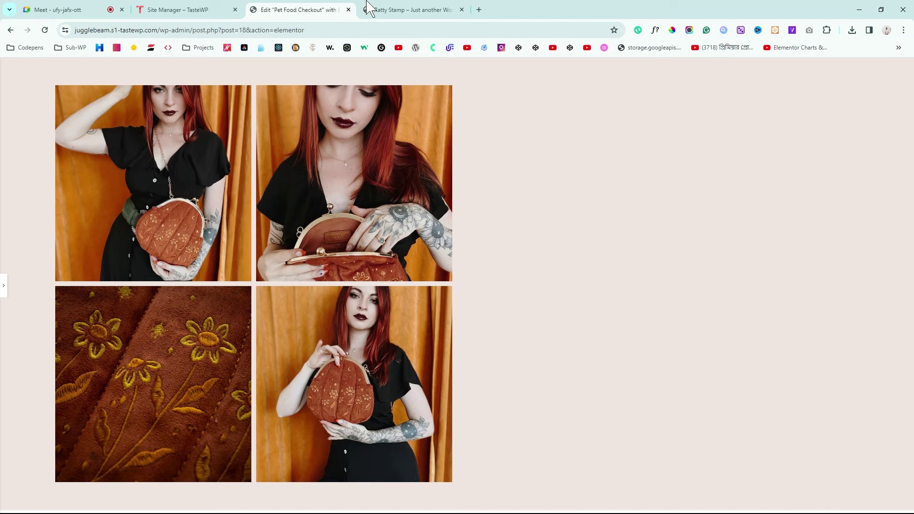
Step: Sample the Ratty Stamp page's background colour for comparison, then return to the editor panel
{"action": "left_click", "coordinate": [376, 10]}
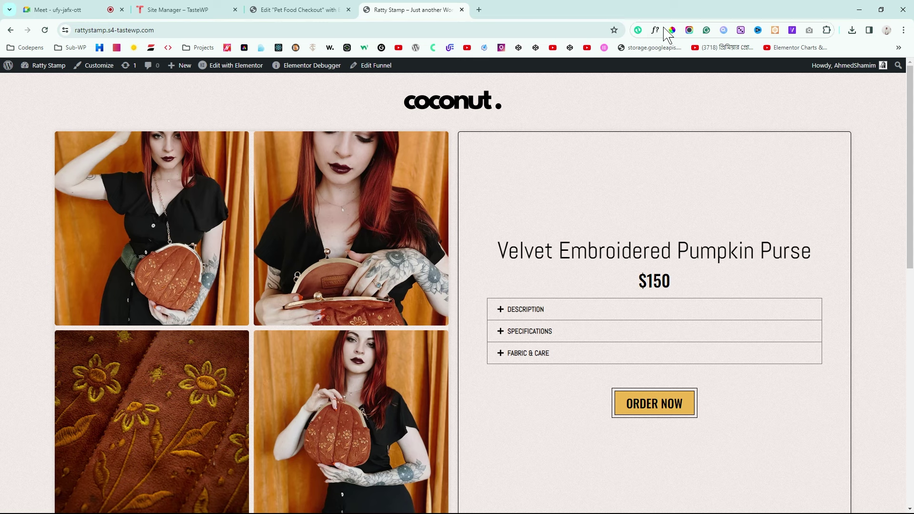
{"action": "left_click", "coordinate": [672, 32]}
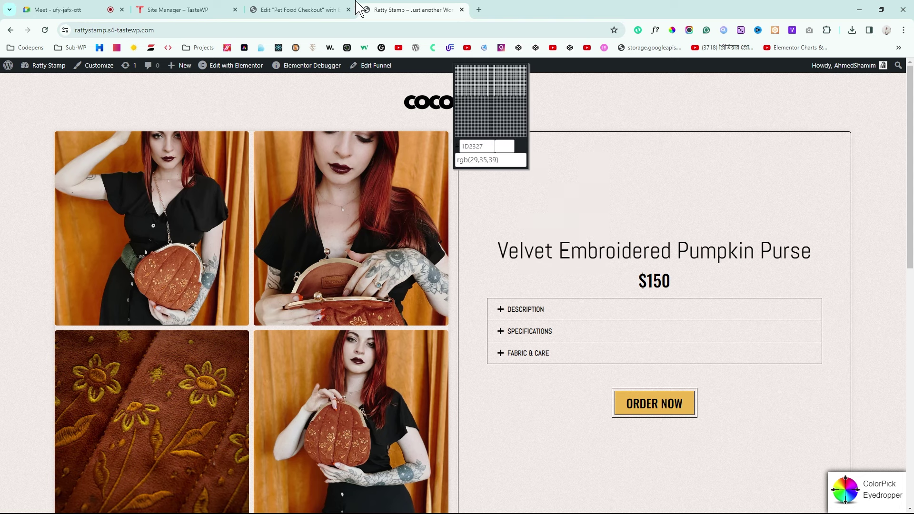
{"action": "left_click", "coordinate": [306, 9]}
{"action": "left_click", "coordinate": [404, 10]}
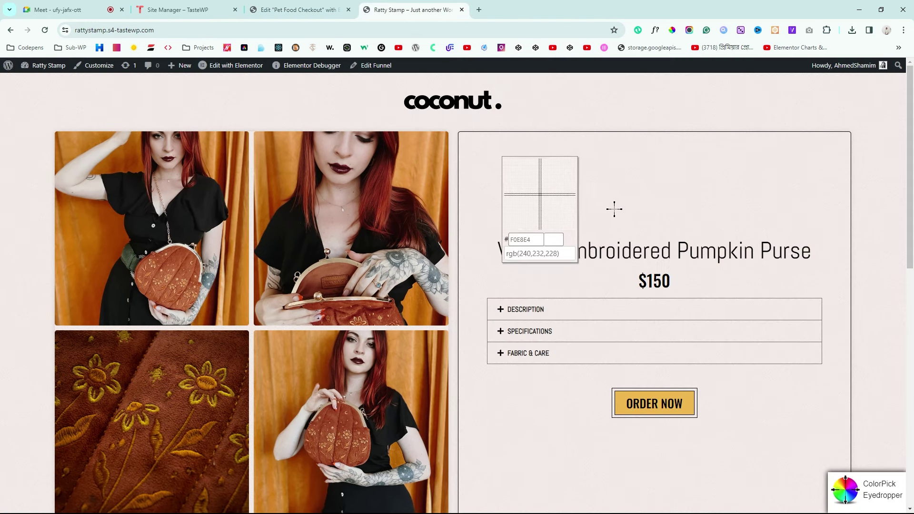
{"action": "left_click", "coordinate": [592, 176]}
{"action": "left_click", "coordinate": [577, 189]}
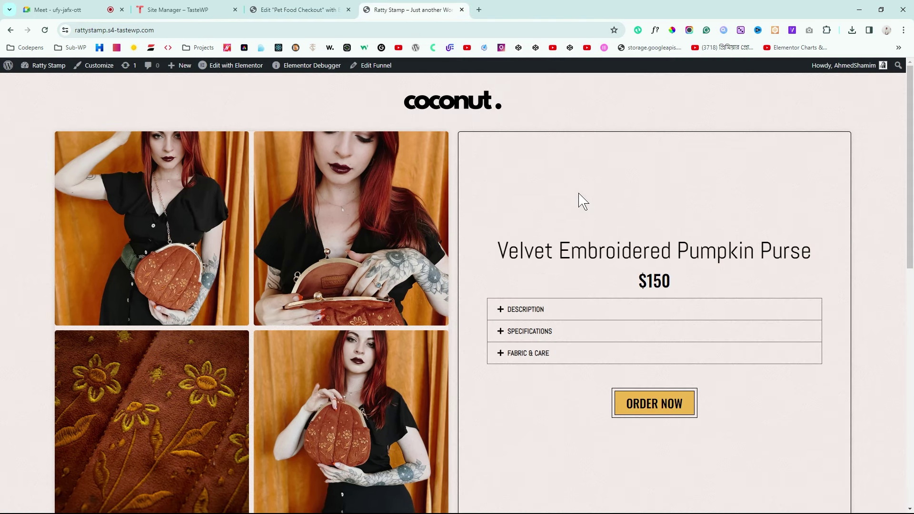
{"action": "left_click", "coordinate": [293, 9]}
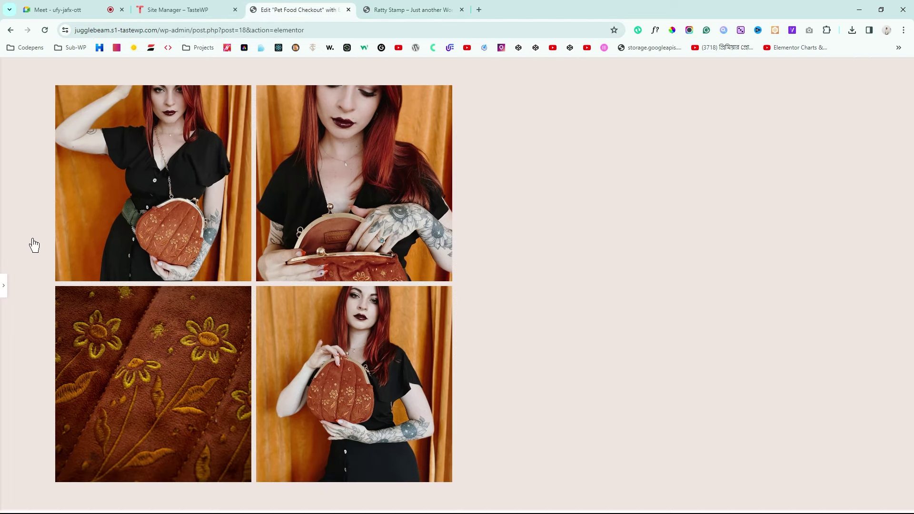
{"action": "left_click", "coordinate": [4, 288]}
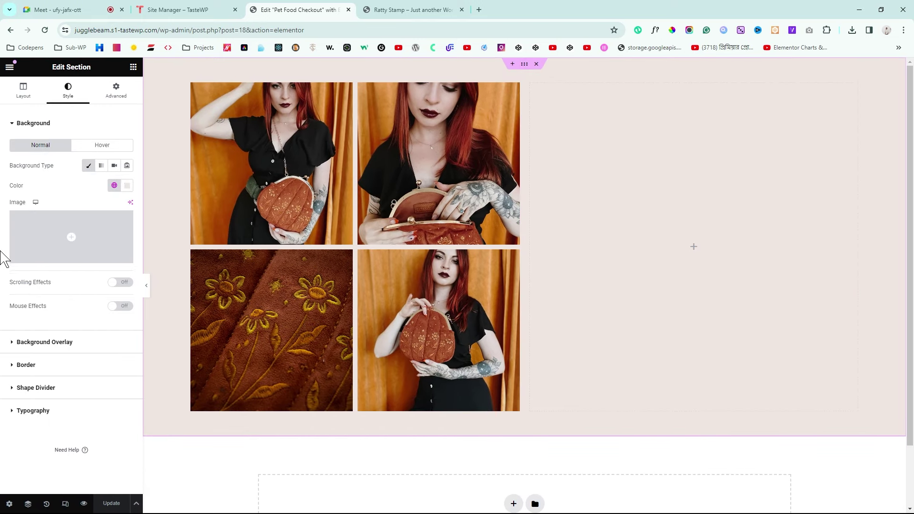
Step: Apply grain-light-1.png as the section's Classic background overlay image
{"action": "left_click", "coordinate": [48, 342]}
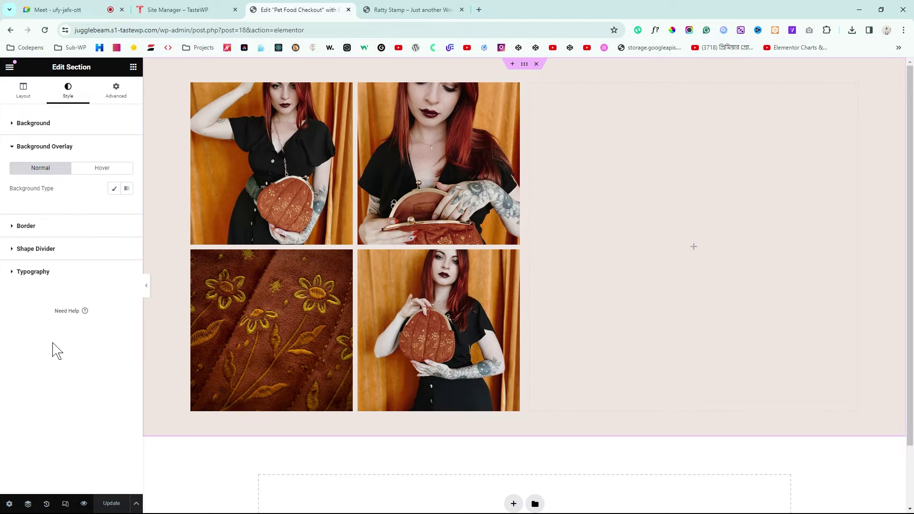
{"action": "left_click", "coordinate": [114, 189]}
{"action": "left_click_drag", "start_coordinate": [21, 229], "coordinate": [1, 254]}
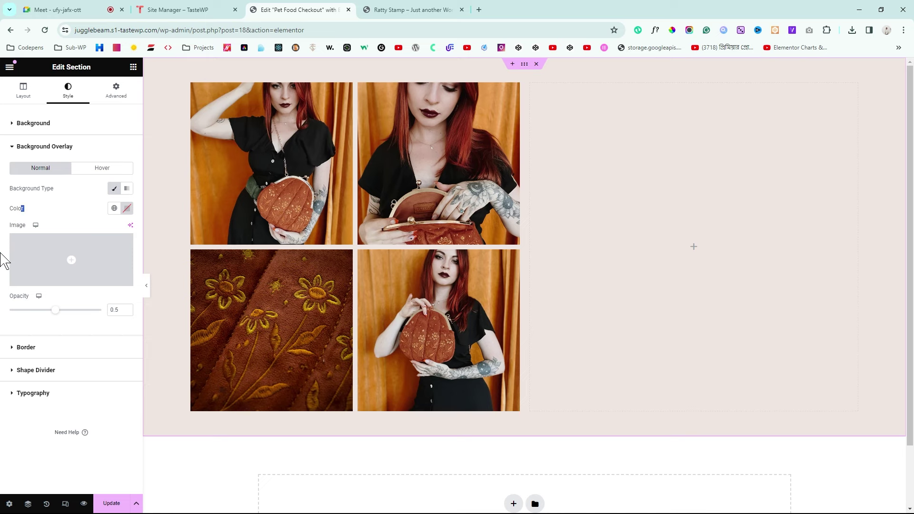
{"action": "left_click", "coordinate": [50, 264]}
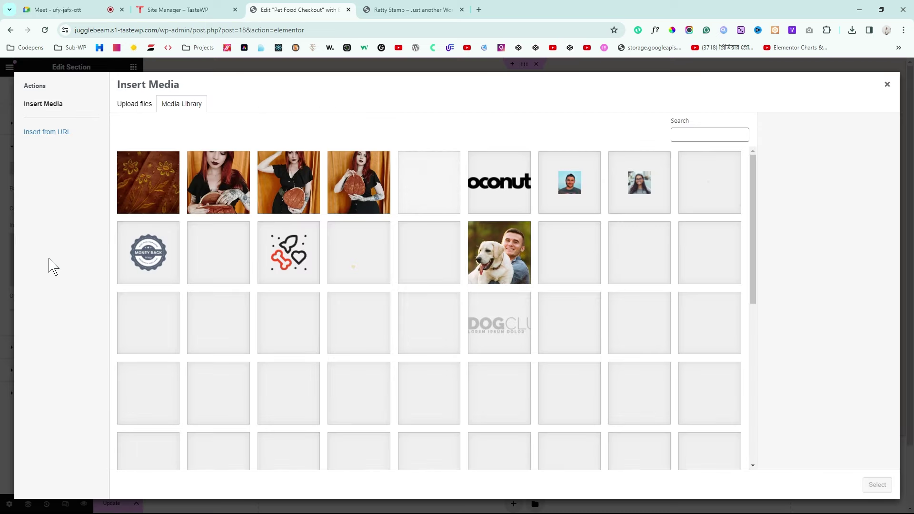
{"action": "left_click", "coordinate": [435, 192]}
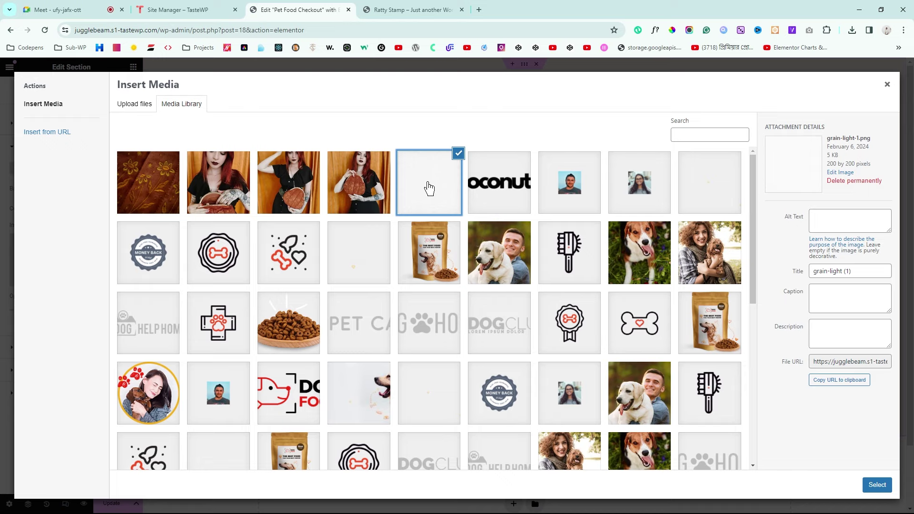
{"action": "left_click", "coordinate": [414, 11]}
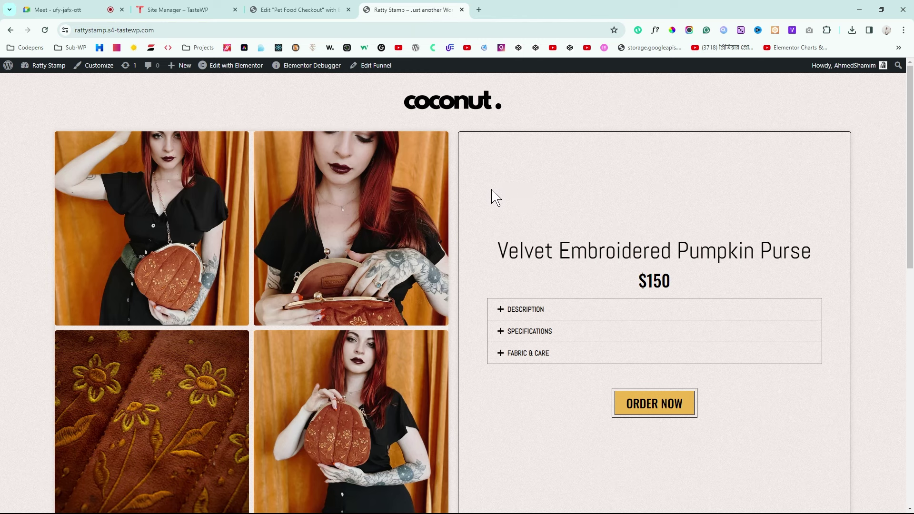
{"action": "left_click", "coordinate": [326, 9]}
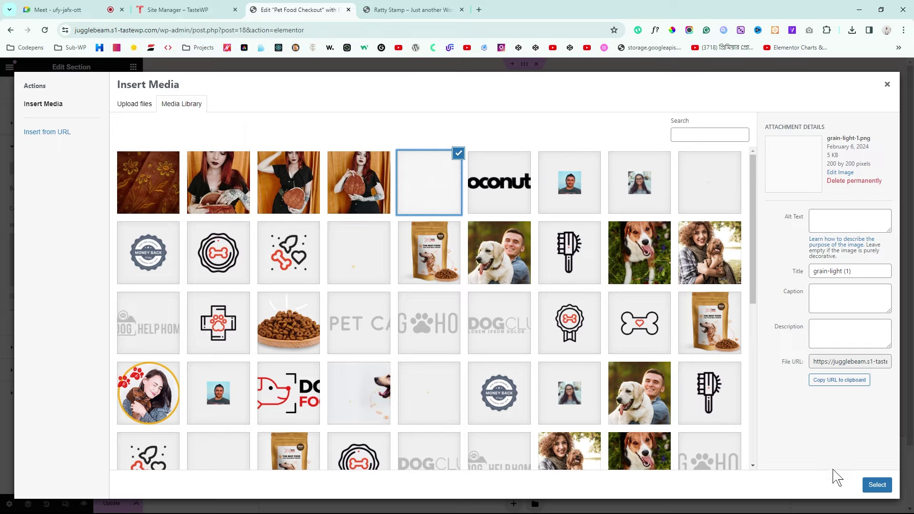
{"action": "left_click", "coordinate": [877, 486]}
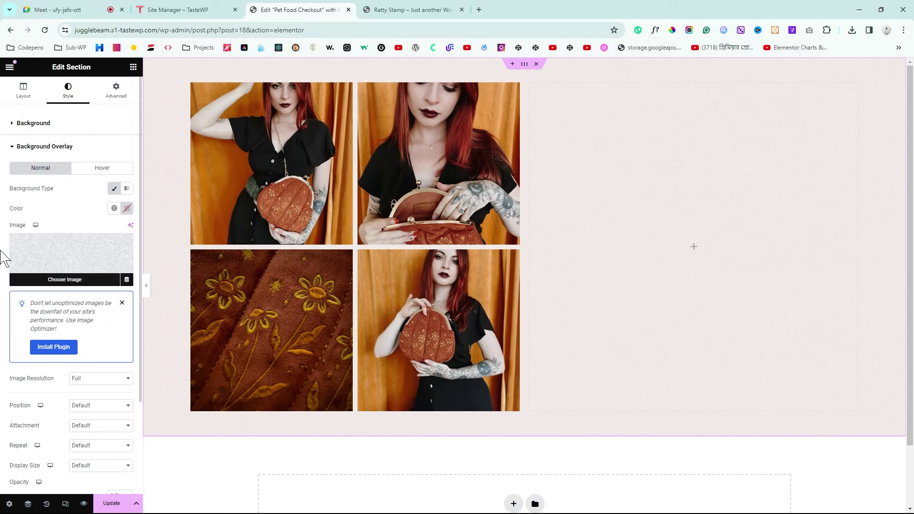
{"action": "scroll", "coordinate": [4, 327], "scroll_direction": "down", "scroll_amount": 2}
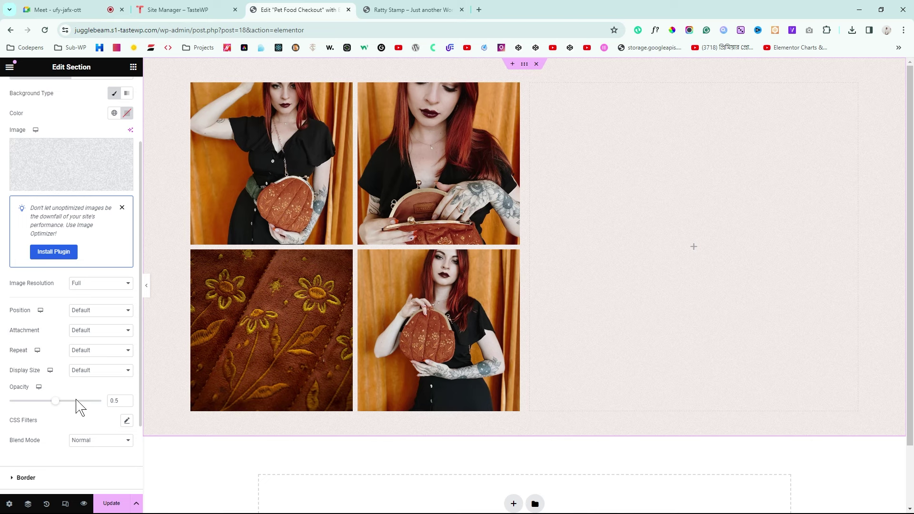
{"action": "left_click", "coordinate": [146, 287]}
{"action": "left_click", "coordinate": [380, 8]}
{"action": "left_click", "coordinate": [298, 8]}
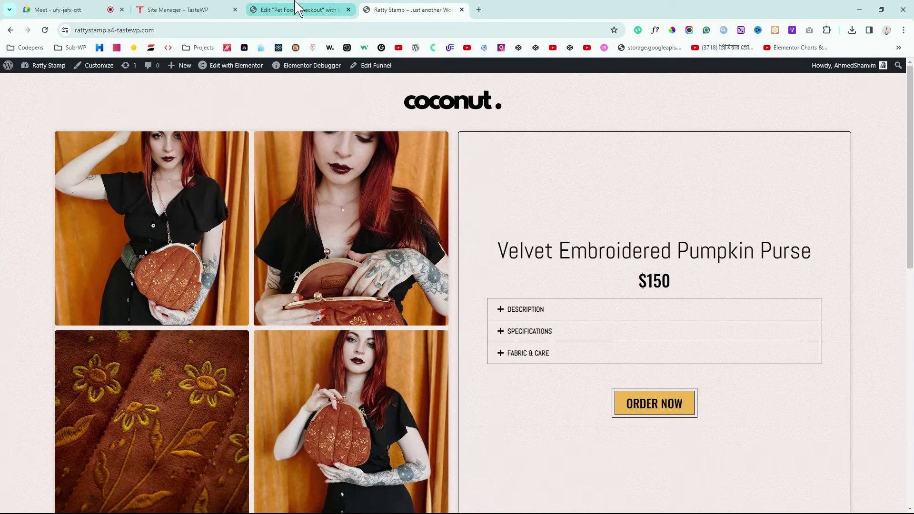
{"action": "left_click", "coordinate": [385, 8]}
{"action": "left_click", "coordinate": [310, 8]}
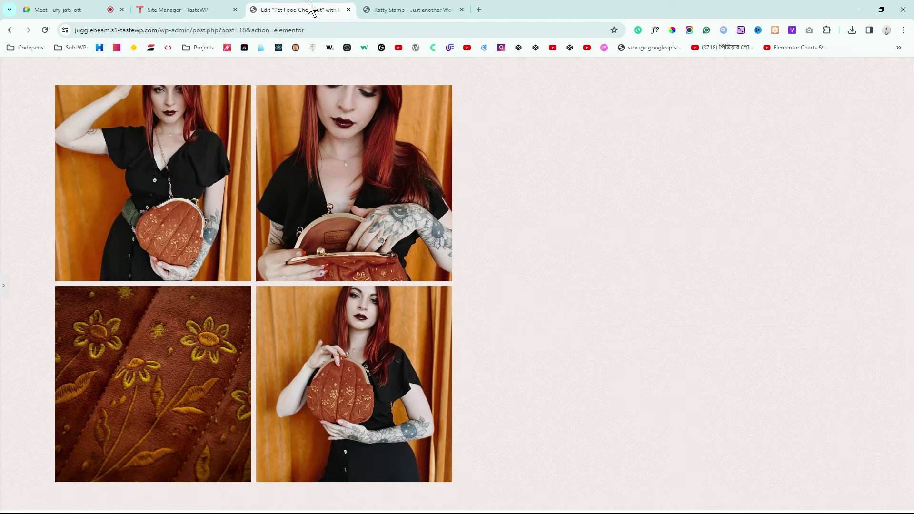
{"action": "left_click", "coordinate": [4, 285]}
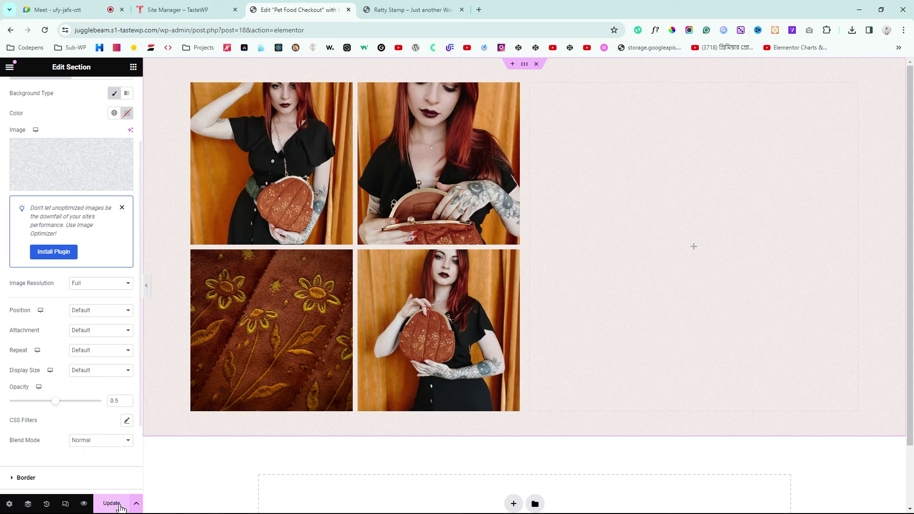
{"action": "left_click", "coordinate": [119, 506]}
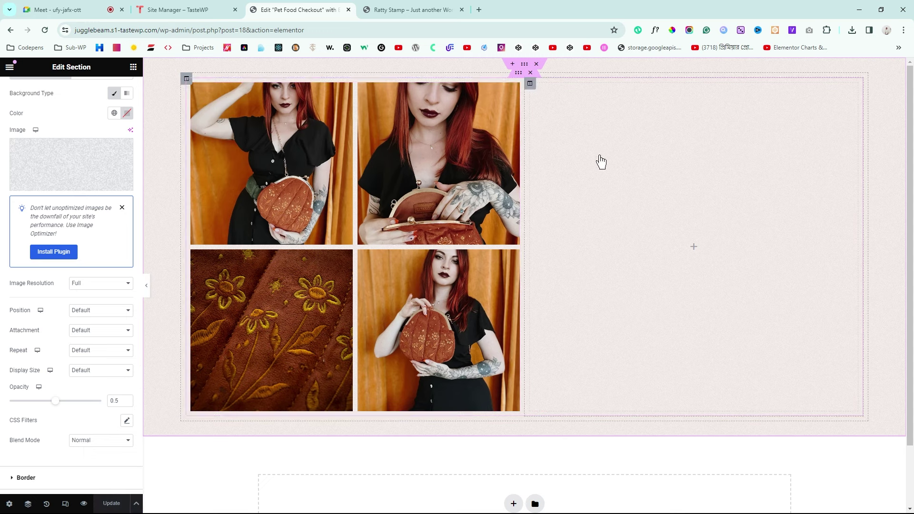
{"action": "key", "text": "ctrl+Tab"}
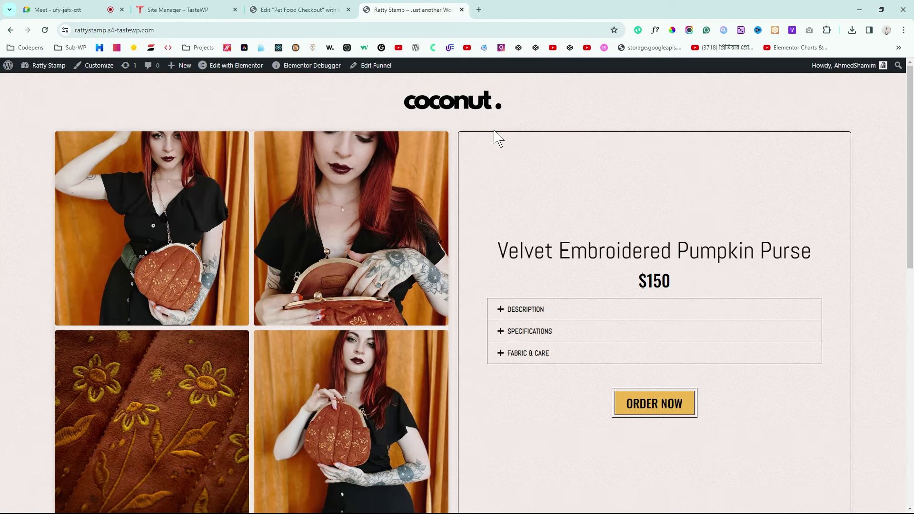
{"action": "left_click", "coordinate": [329, 8]}
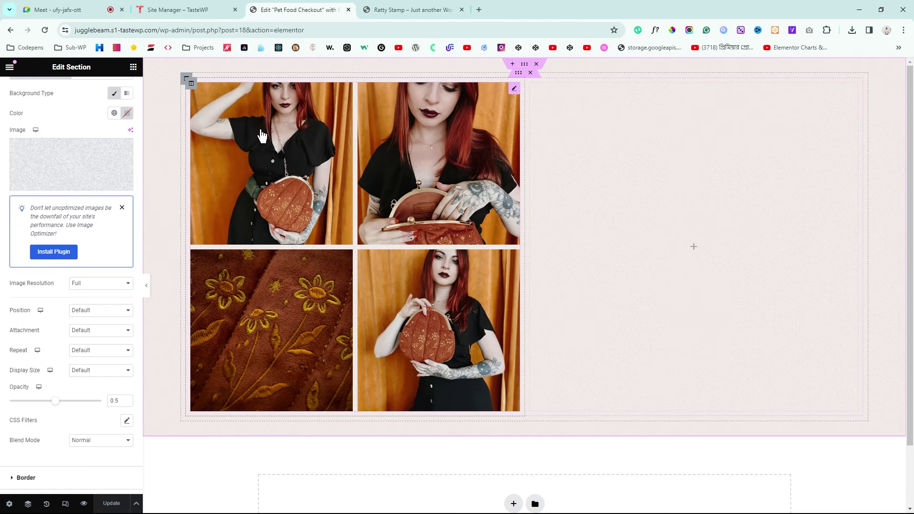
Step: Set the gallery images' Border Radius to 5 px in Style > Image
{"action": "left_click", "coordinate": [514, 89]}
{"action": "scroll", "coordinate": [2, 227], "scroll_direction": "down", "scroll_amount": 2}
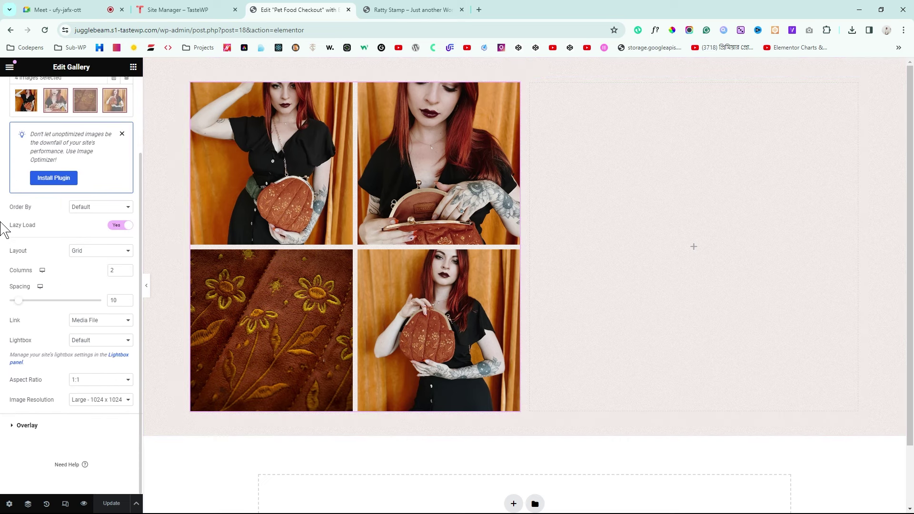
{"action": "scroll", "coordinate": [5, 229], "scroll_direction": "up", "scroll_amount": 2}
{"action": "left_click", "coordinate": [68, 90]}
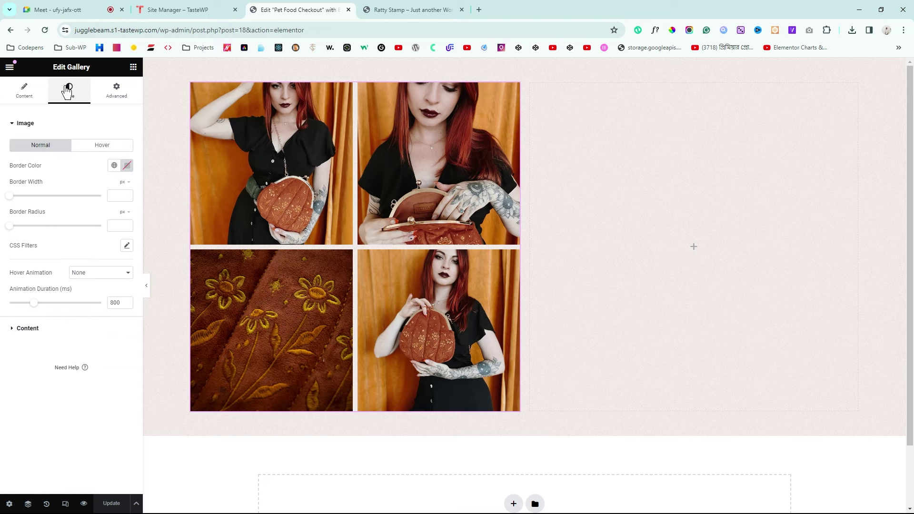
{"action": "left_click", "coordinate": [29, 328]}
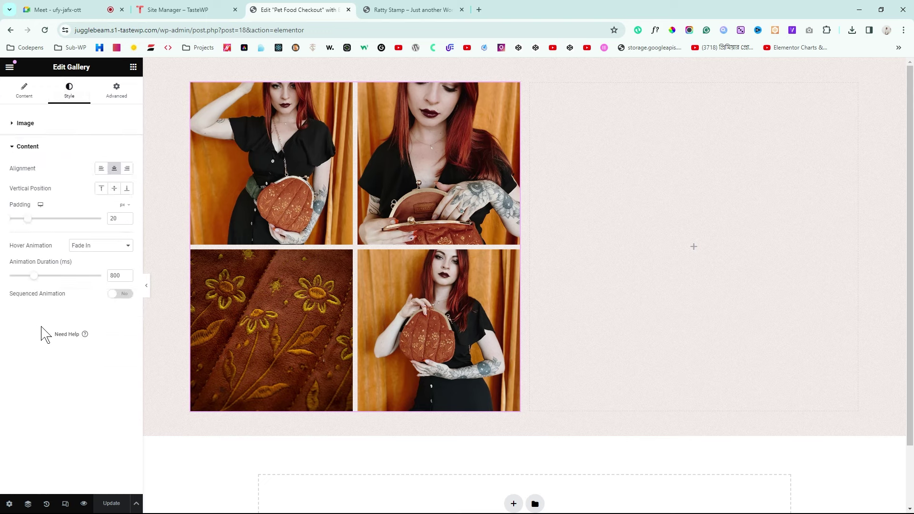
{"action": "left_click", "coordinate": [55, 127]}
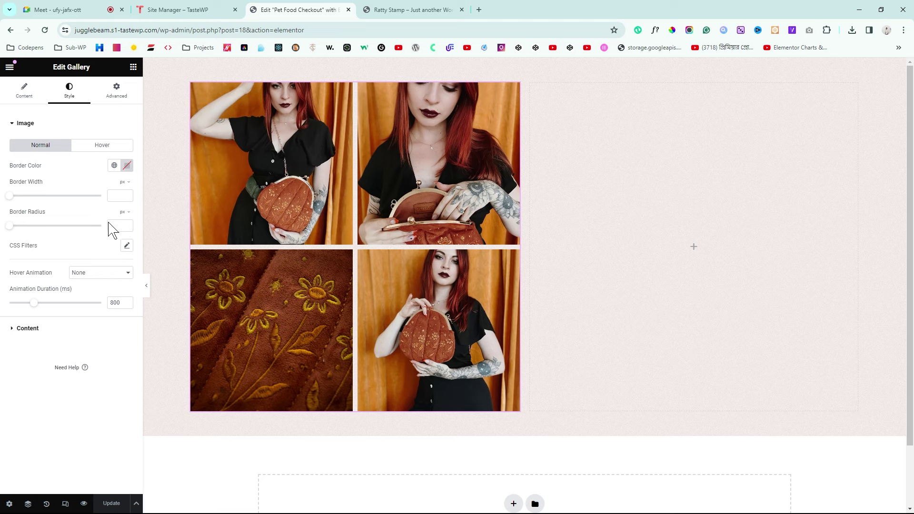
{"action": "double_click", "coordinate": [126, 224]}
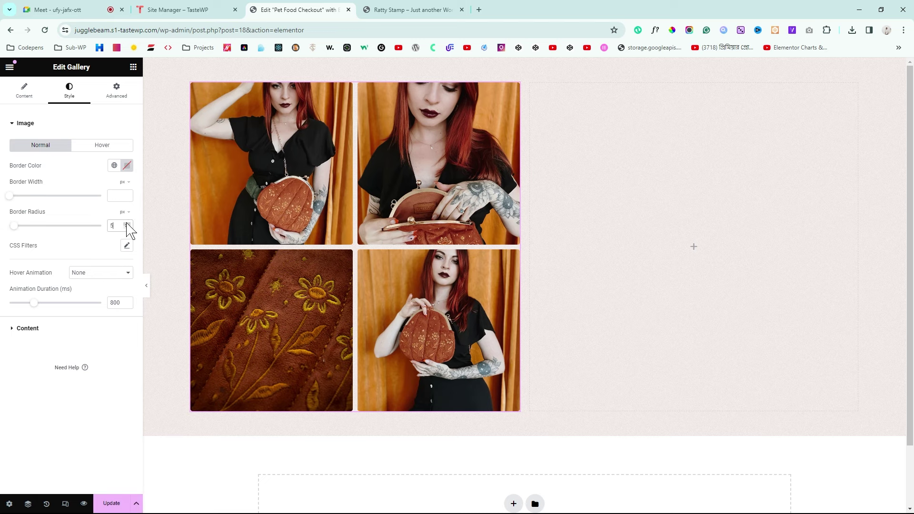
Step: Preview the rounded gallery and compare it with the reference product page
{"action": "left_click", "coordinate": [146, 287]}
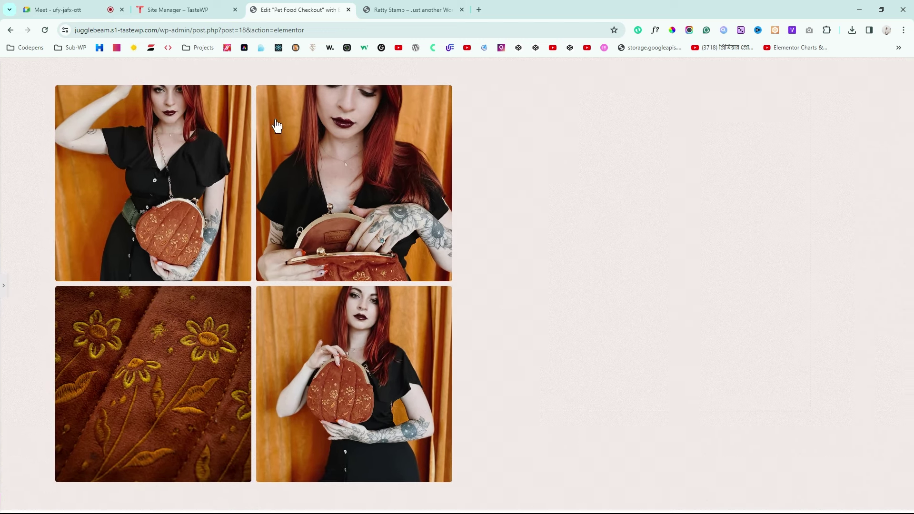
{"action": "left_click", "coordinate": [429, 10]}
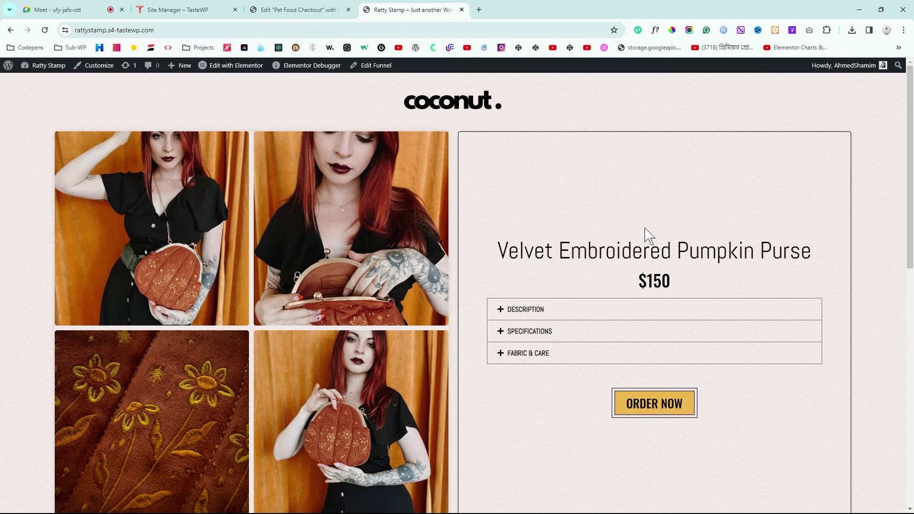
{"action": "left_click", "coordinate": [328, 8]}
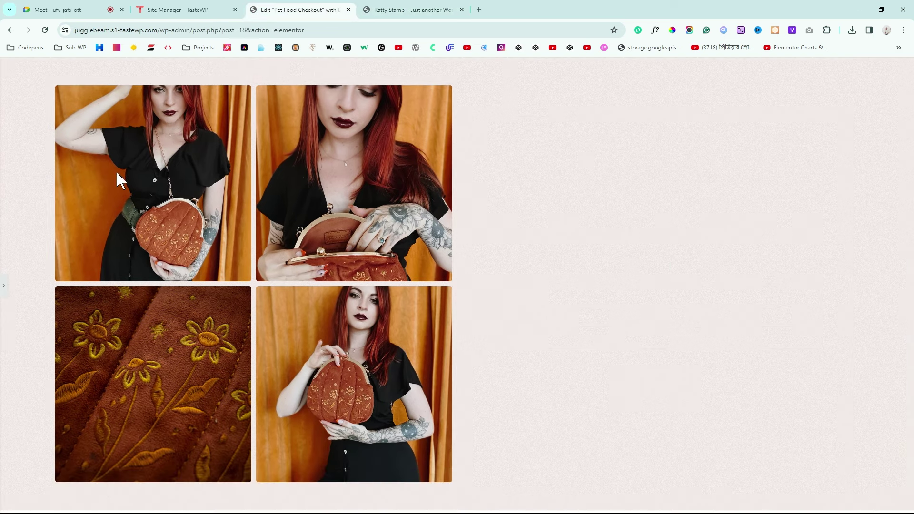
{"action": "left_click", "coordinate": [3, 296]}
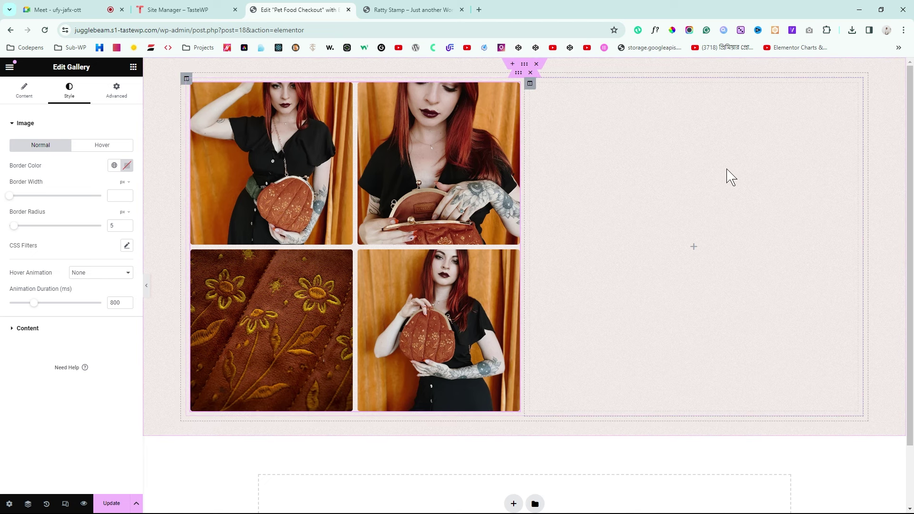
Step: Give the right column a solid 1 px #000000 border and preview it
{"action": "left_click", "coordinate": [531, 86]}
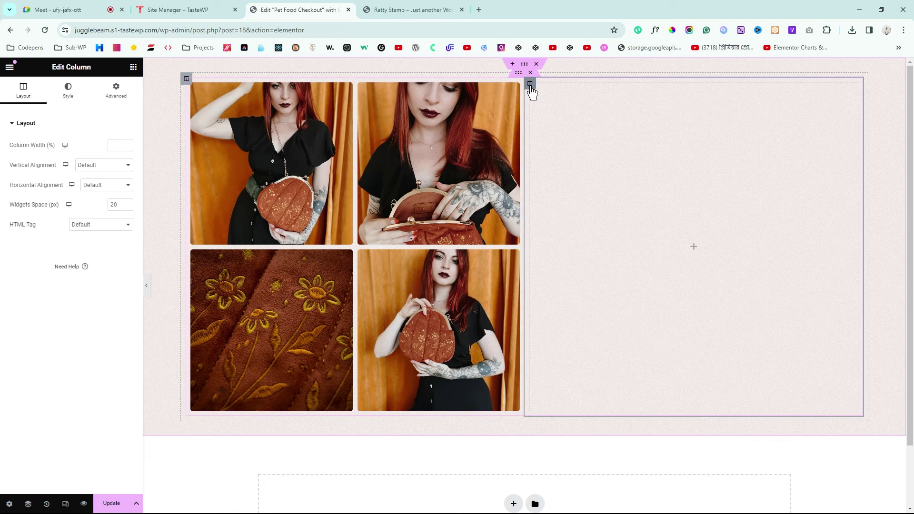
{"action": "left_click", "coordinate": [70, 102]}
{"action": "left_click", "coordinate": [21, 190]}
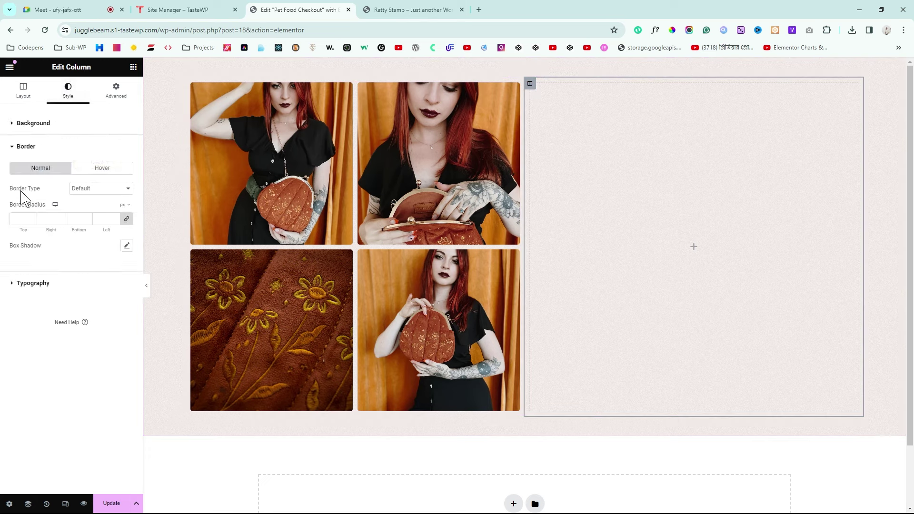
{"action": "left_click", "coordinate": [88, 219]}
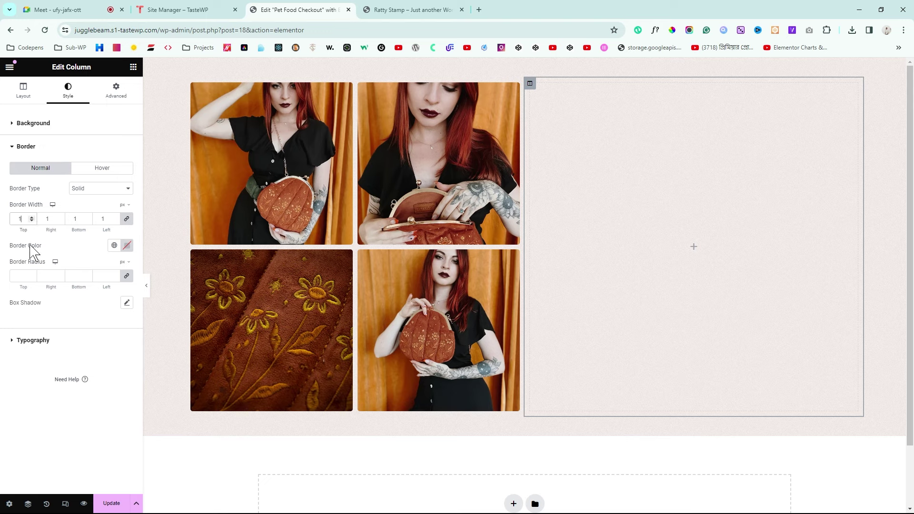
{"action": "left_click", "coordinate": [126, 245]}
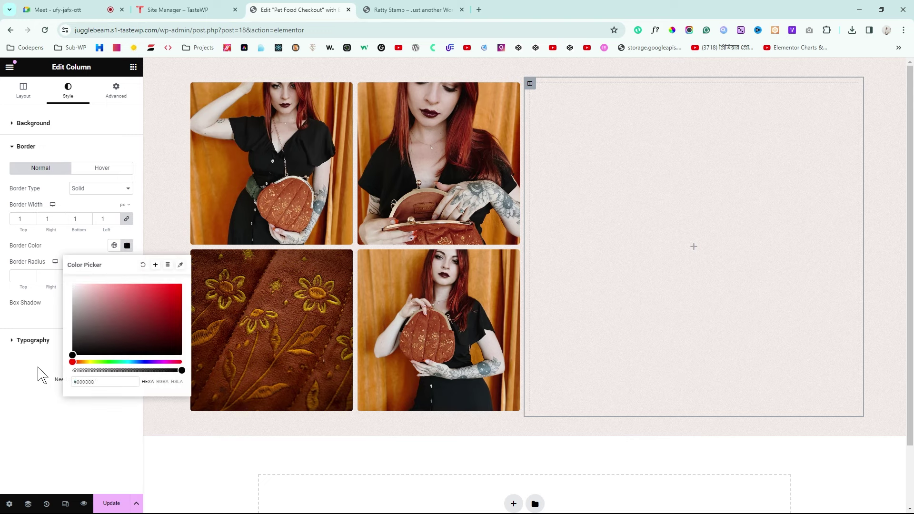
{"action": "left_click", "coordinate": [2, 378]}
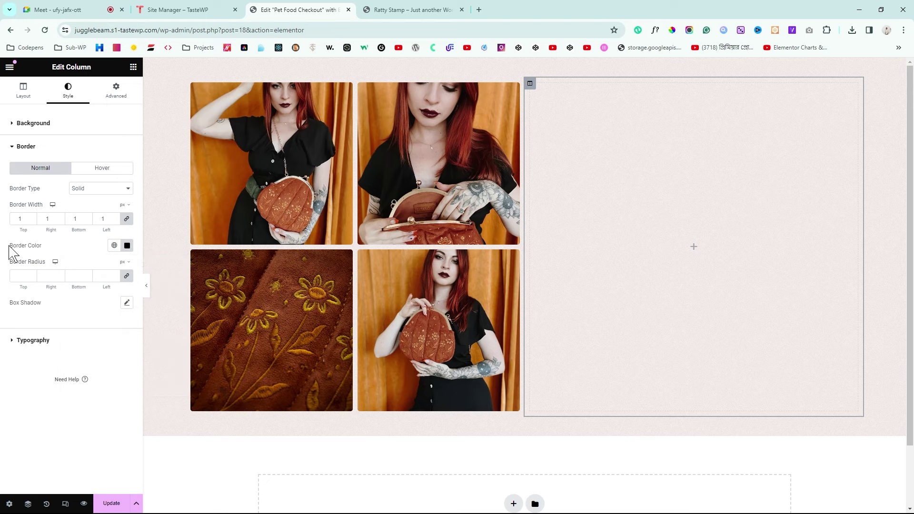
{"action": "left_click", "coordinate": [146, 286]}
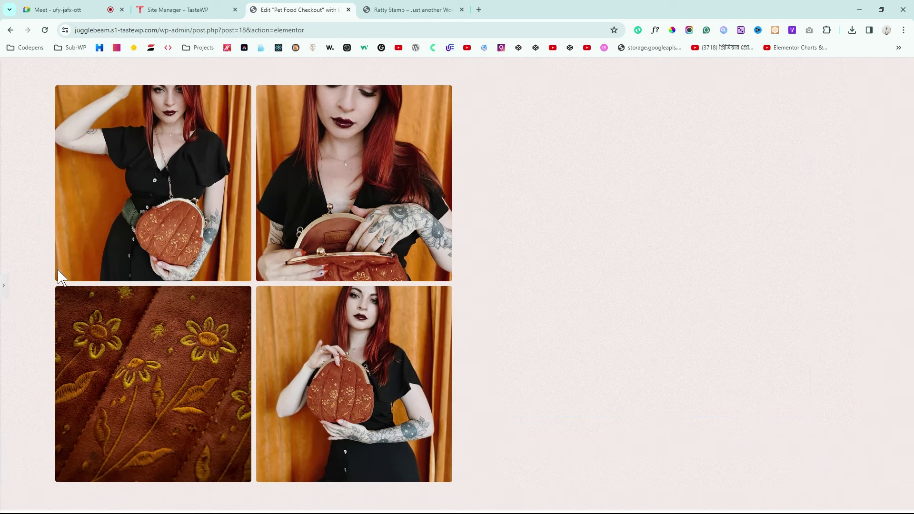
{"action": "left_click", "coordinate": [2, 287]}
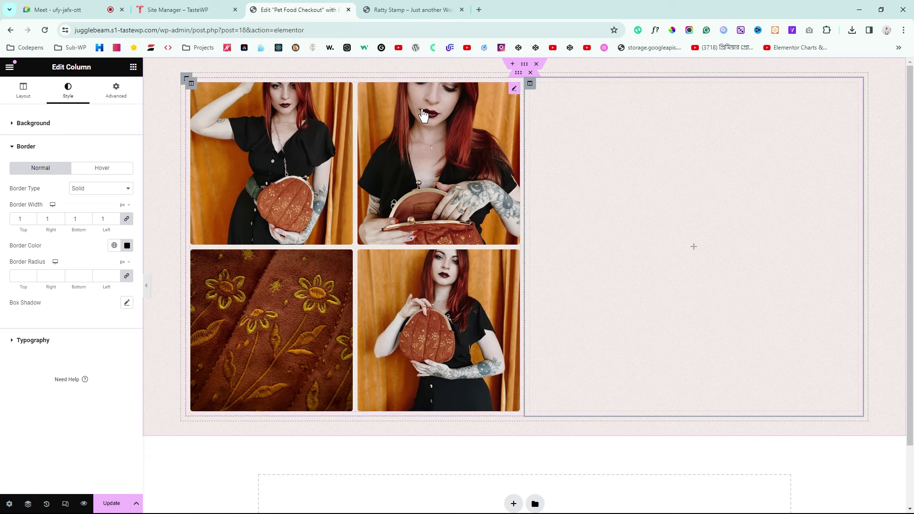
Step: Add a center-aligned Heading widget at the top of the right column
{"action": "left_click", "coordinate": [133, 68]}
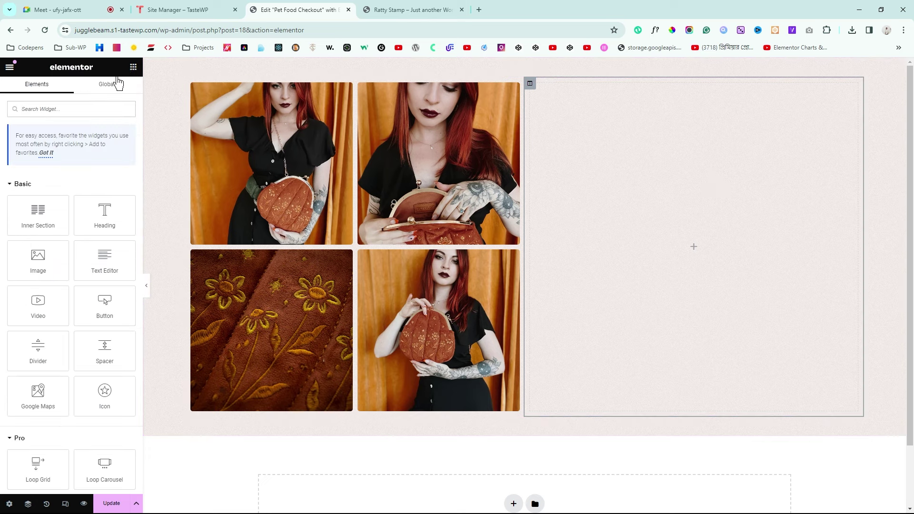
{"action": "left_click_drag", "start_coordinate": [107, 210], "coordinate": [713, 249]}
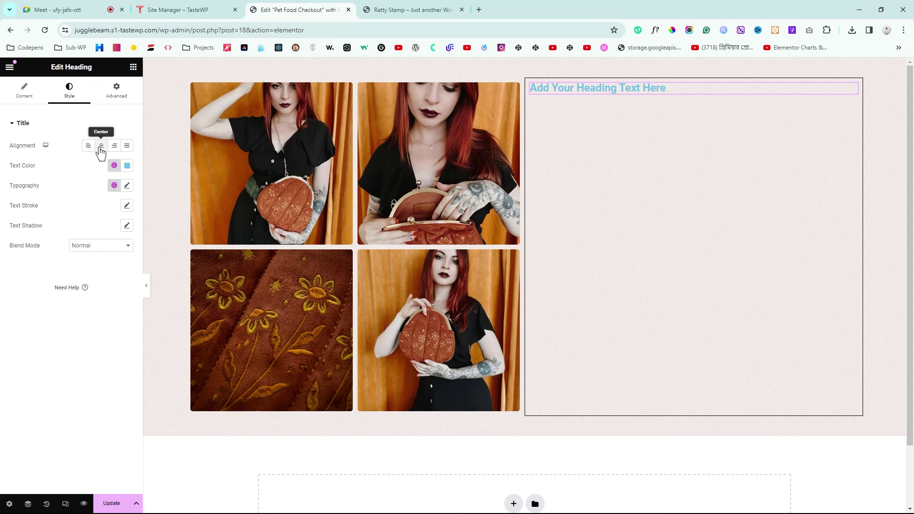
{"action": "left_click", "coordinate": [102, 145]}
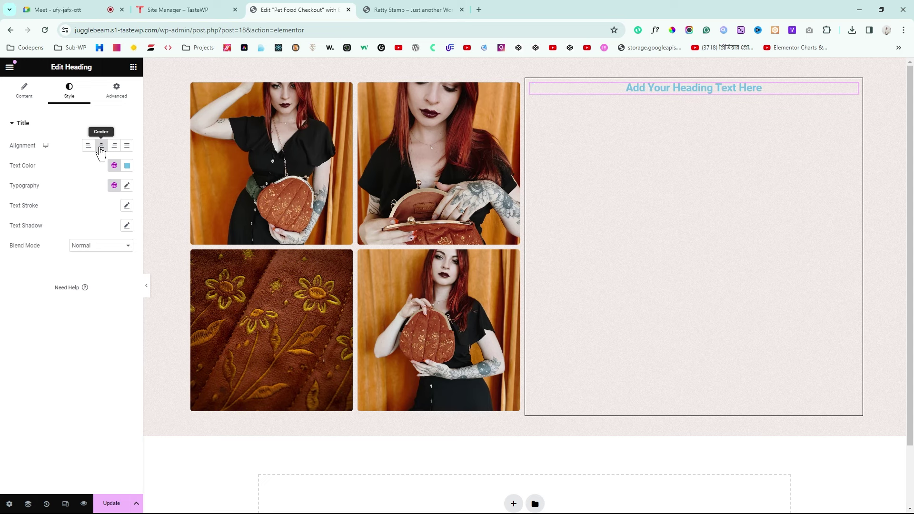
{"action": "left_click", "coordinate": [146, 288]}
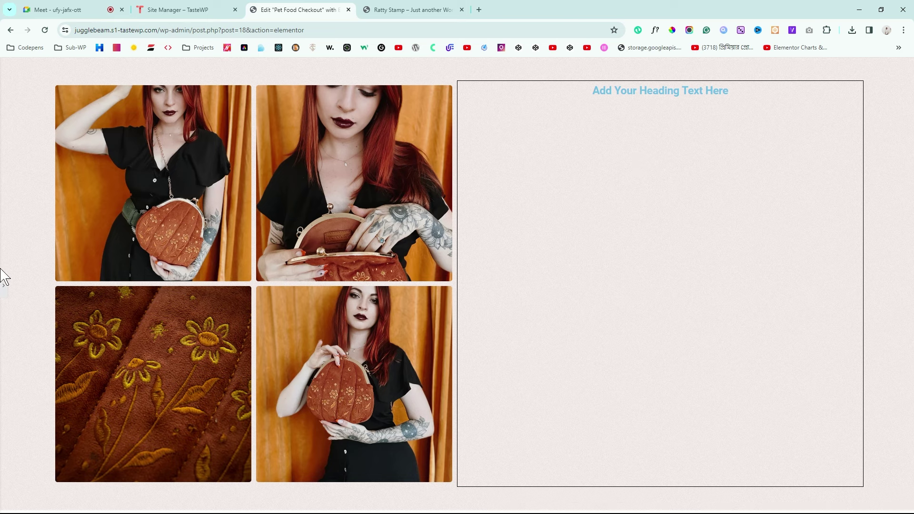
{"action": "left_click", "coordinate": [4, 291]}
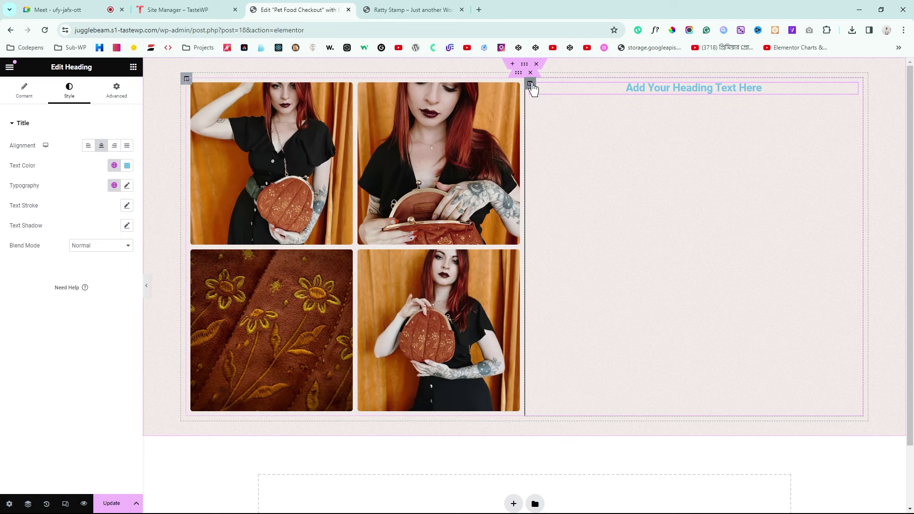
Step: Set the right column's border radius to 5 px and compare with the reference page
{"action": "left_click", "coordinate": [531, 84]}
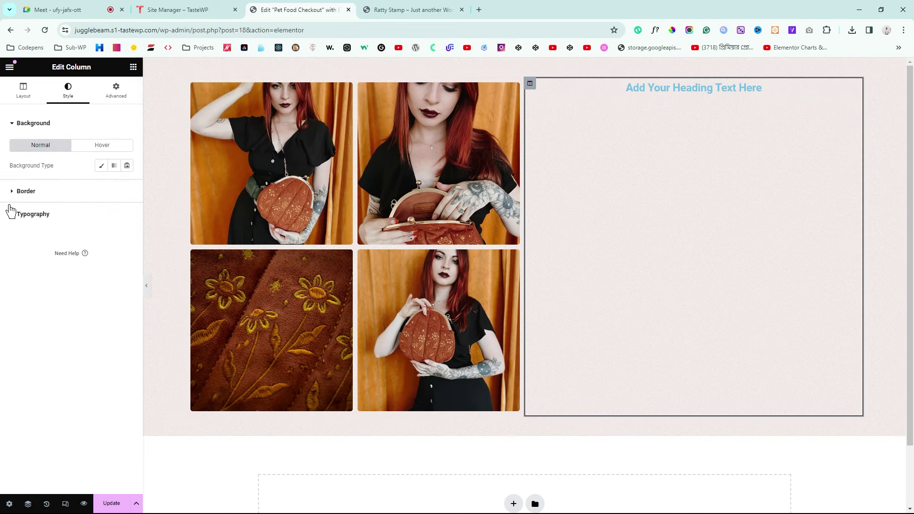
{"action": "left_click", "coordinate": [29, 192]}
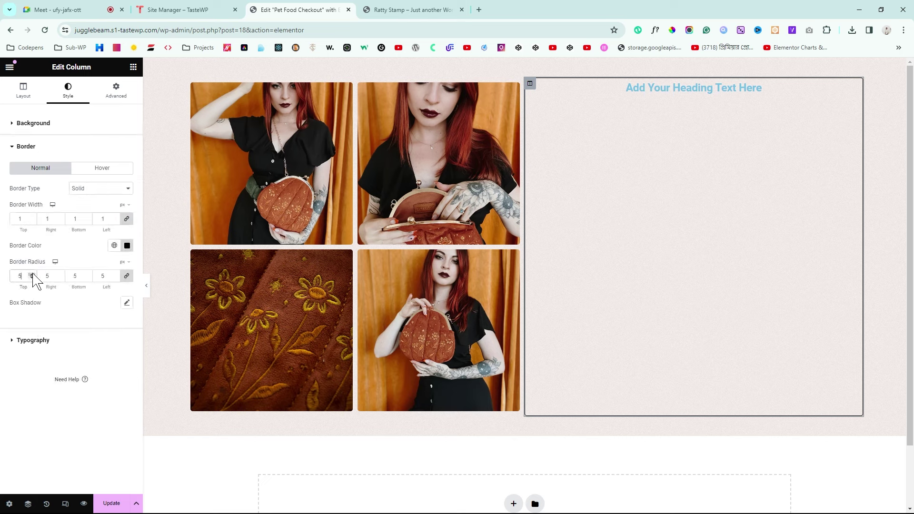
{"action": "left_click", "coordinate": [150, 286]}
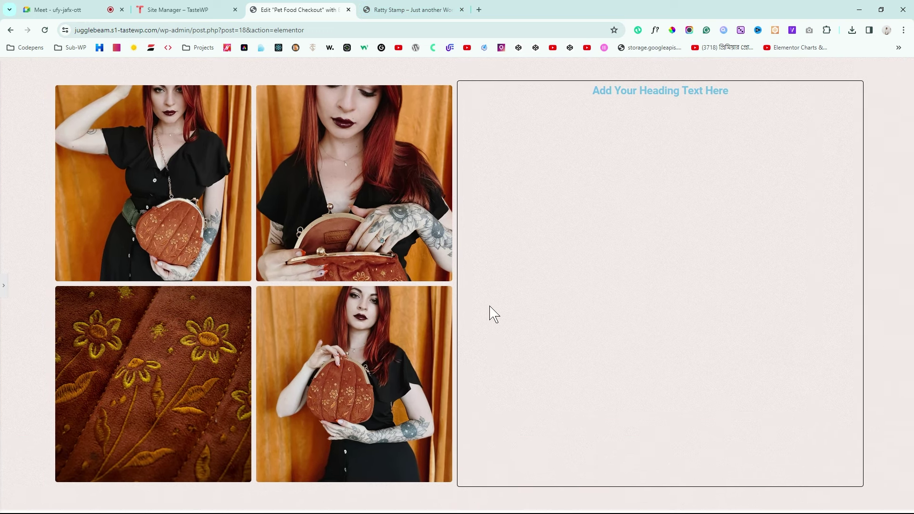
{"action": "left_click", "coordinate": [438, 9]}
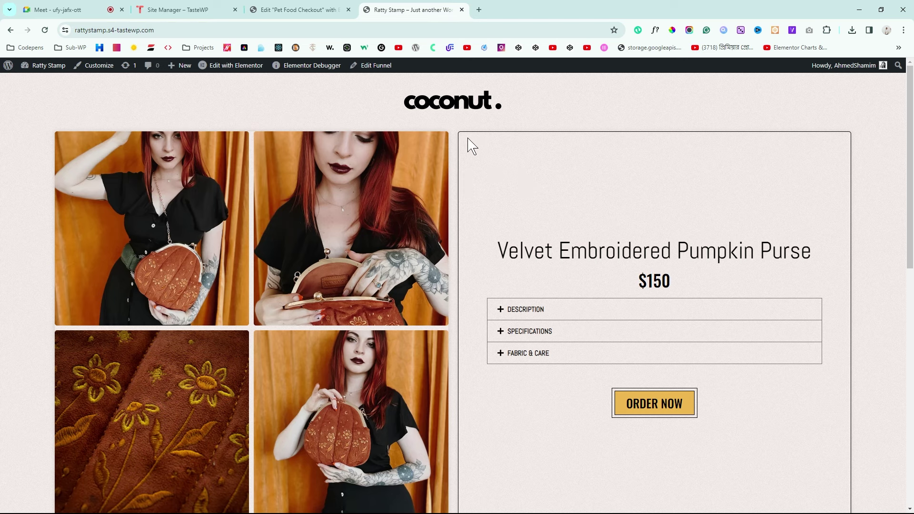
{"action": "left_click", "coordinate": [333, 9]}
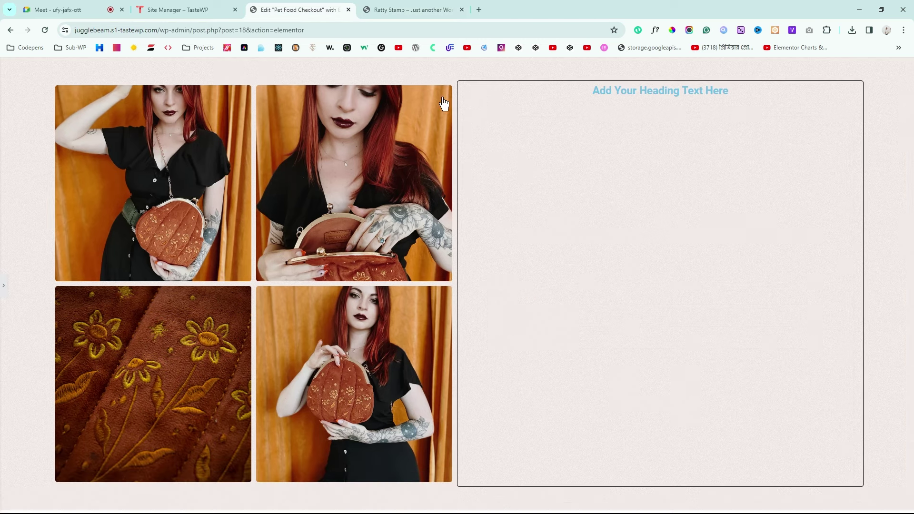
{"action": "left_click", "coordinate": [3, 286]}
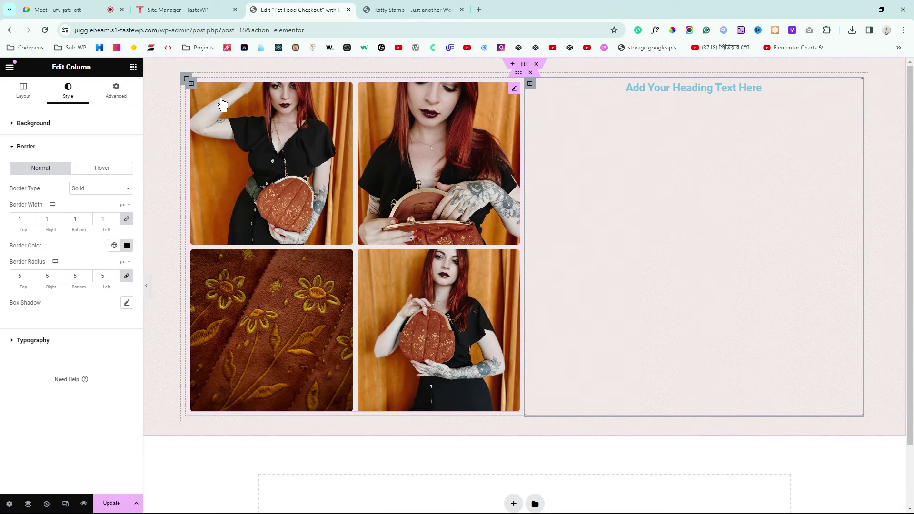
Step: Set the gallery column's padding to 0 and its linked margin to 10 px
{"action": "left_click", "coordinate": [192, 88]}
{"action": "left_click", "coordinate": [116, 96]}
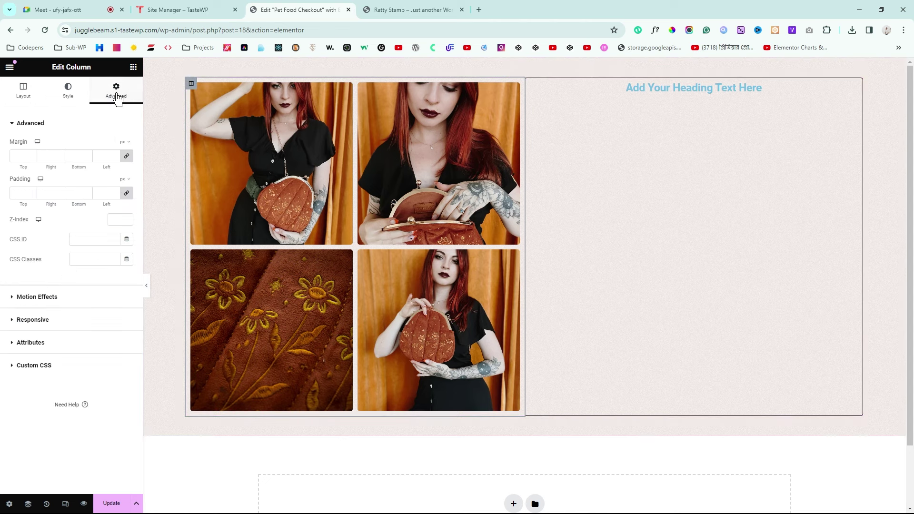
{"action": "left_click", "coordinate": [127, 194]}
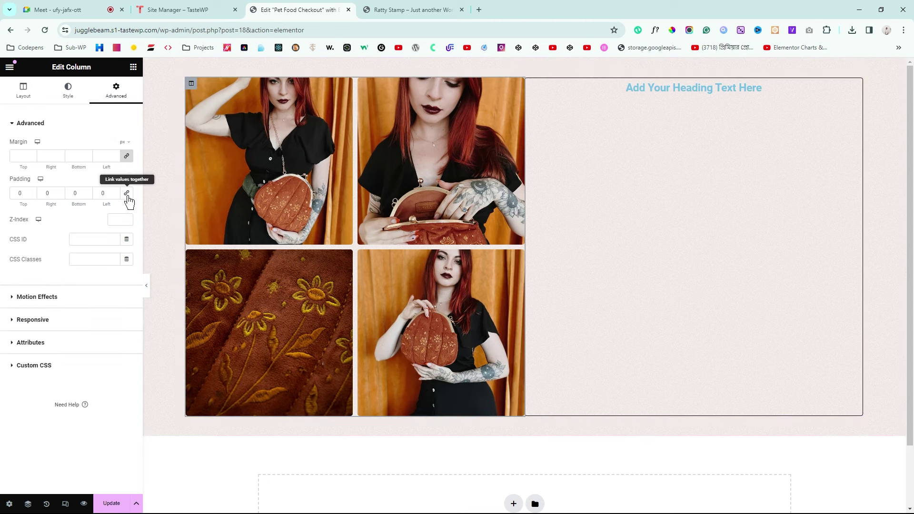
{"action": "left_click", "coordinate": [20, 156]}
{"action": "type", "text": "10"}
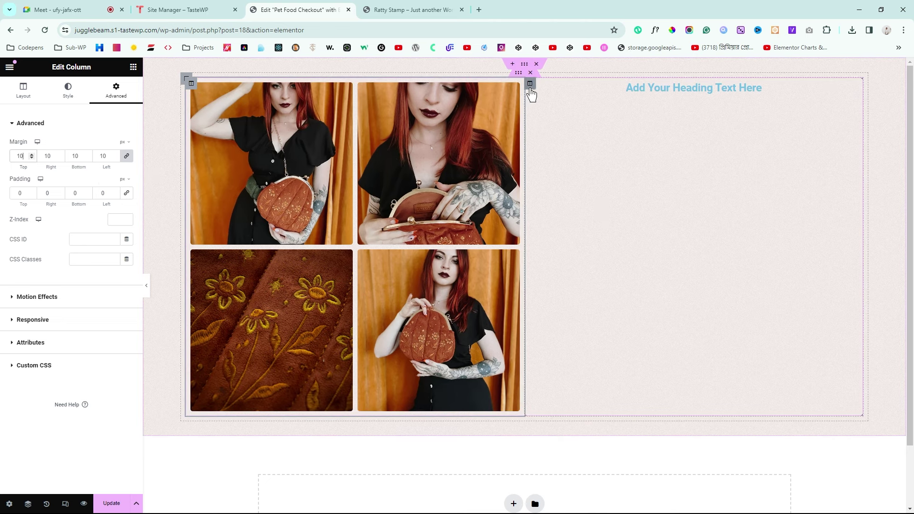
Step: Set the right column's padding to 0 and its margin to 10 px on all sides
{"action": "left_click", "coordinate": [530, 84]}
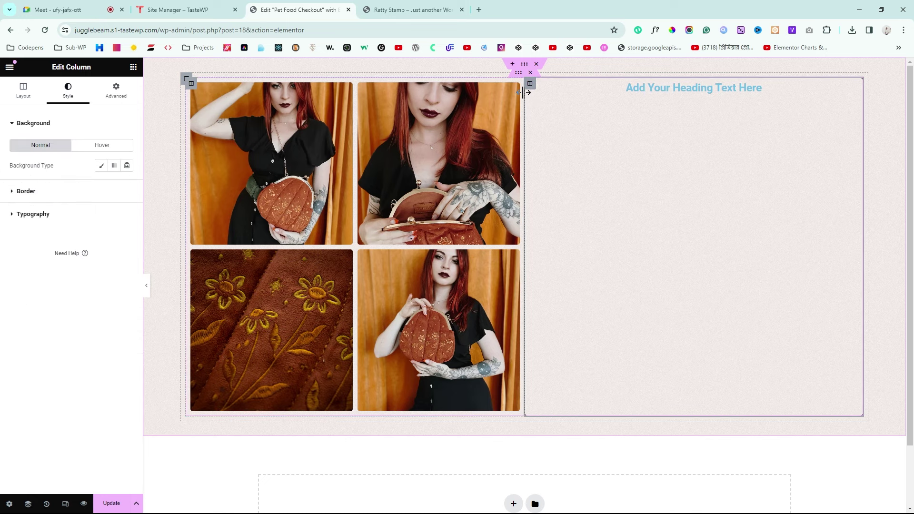
{"action": "left_click", "coordinate": [116, 90]}
{"action": "left_click", "coordinate": [126, 194]}
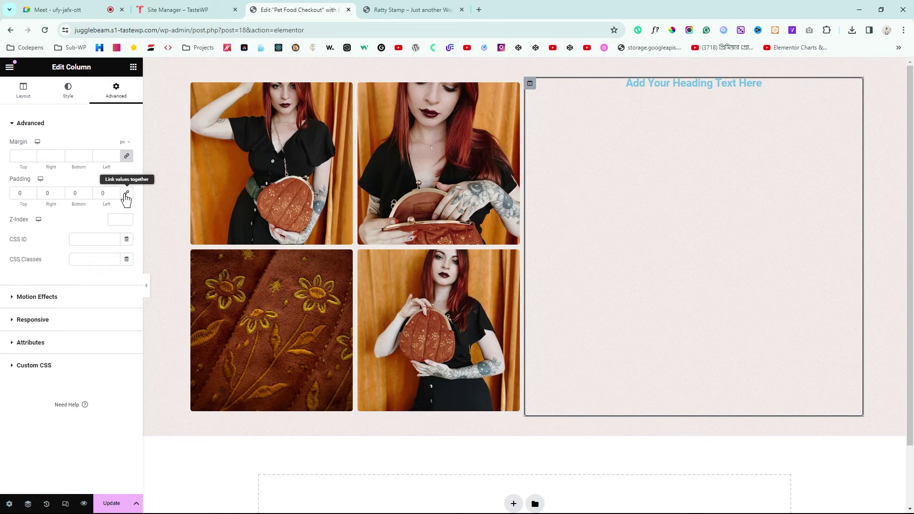
{"action": "left_click", "coordinate": [21, 157]}
{"action": "type", "text": "10"}
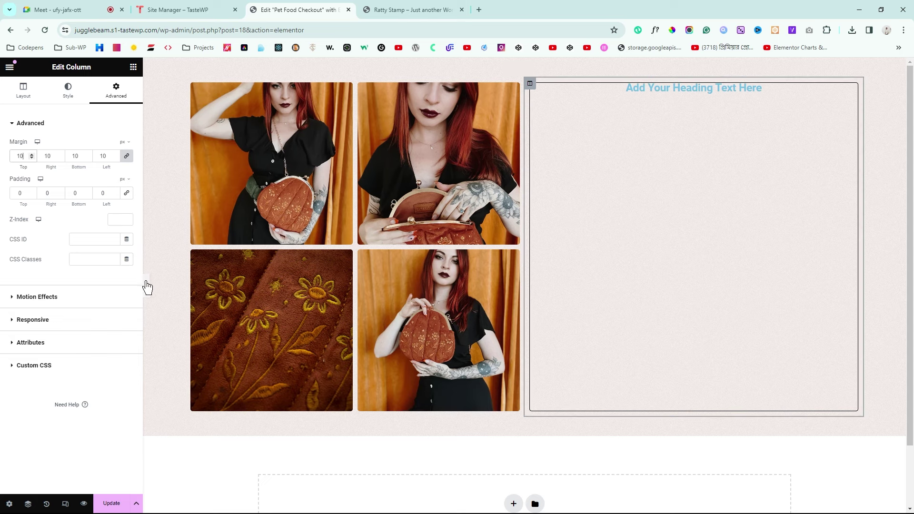
Step: Preview the page and compare it with the Ratty Stamp reference product page
{"action": "left_click", "coordinate": [149, 288]}
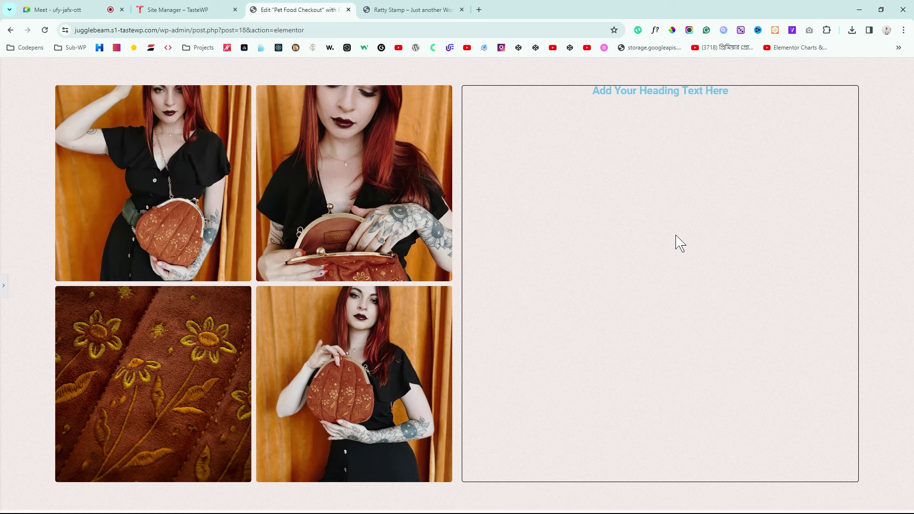
{"action": "left_click", "coordinate": [416, 9]}
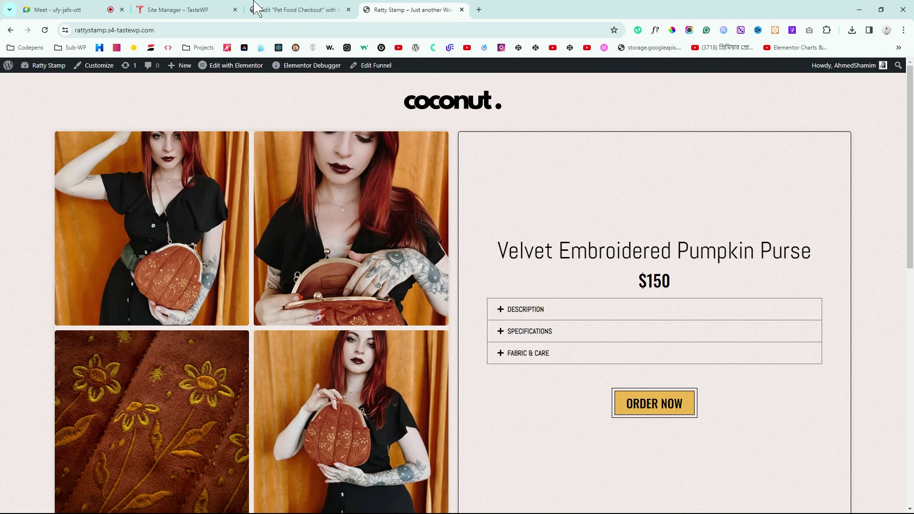
{"action": "left_click", "coordinate": [296, 8]}
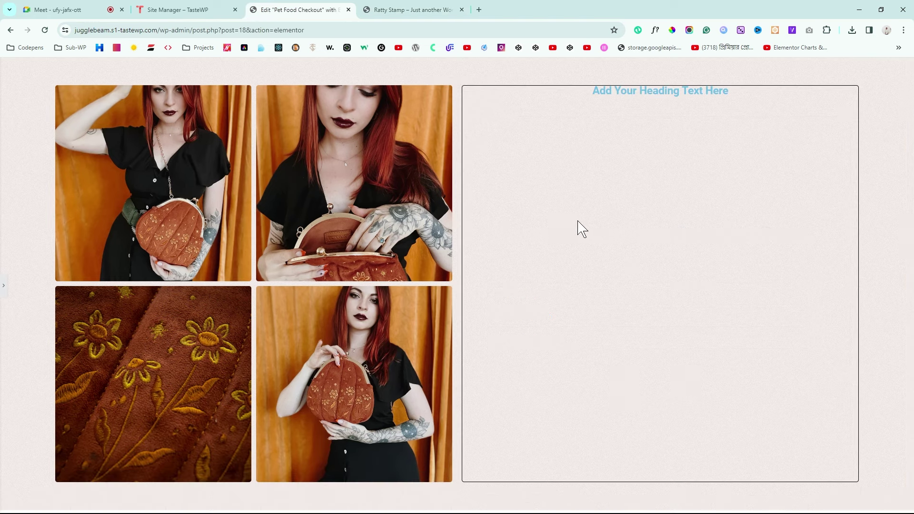
{"action": "left_click", "coordinate": [4, 283]}
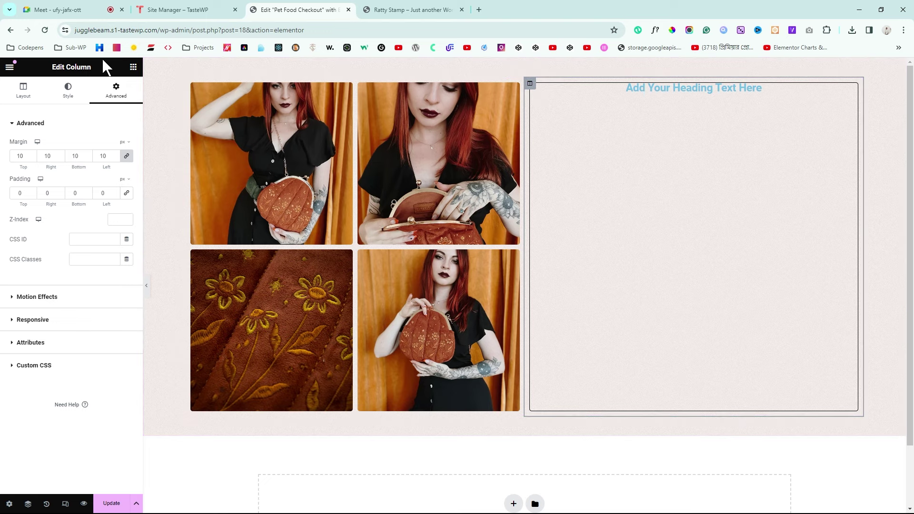
Step: Add a box shadow to the right column in its Border style settings and preview it
{"action": "left_click", "coordinate": [67, 99]}
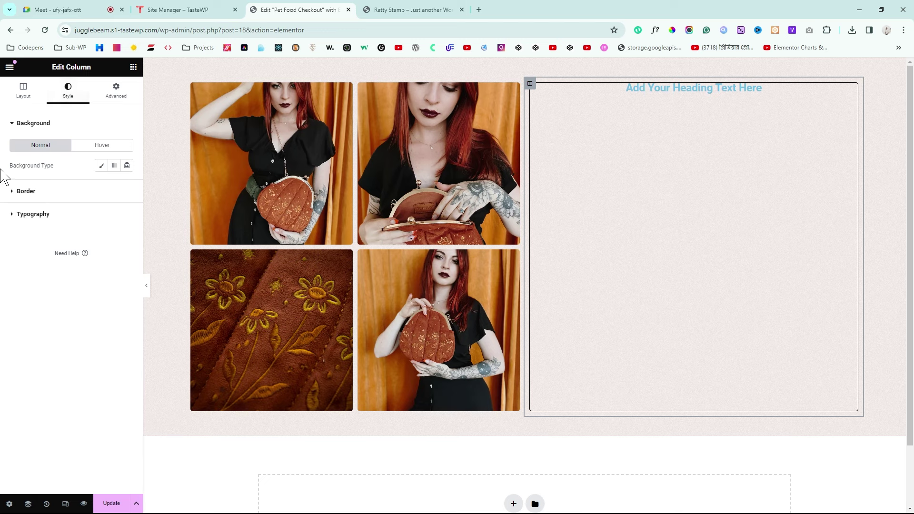
{"action": "left_click", "coordinate": [26, 192]}
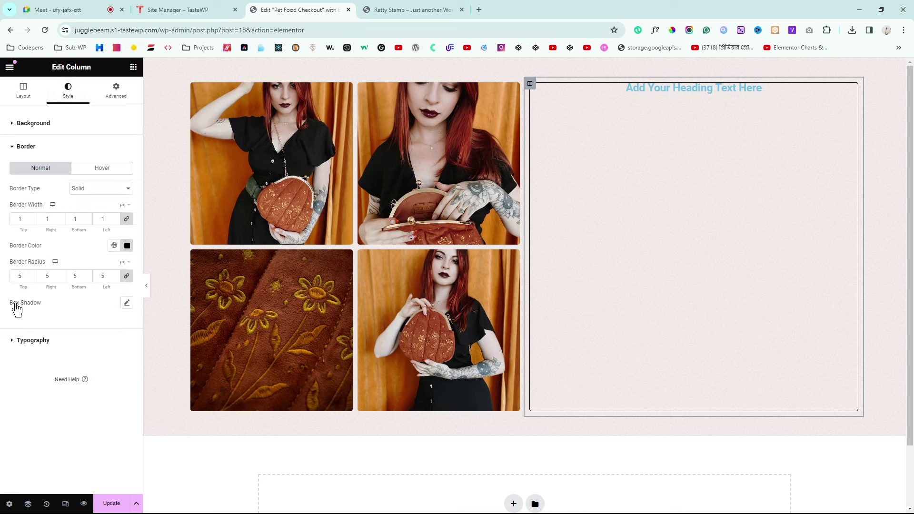
{"action": "left_click_drag", "start_coordinate": [17, 310], "coordinate": [41, 311]}
{"action": "left_click", "coordinate": [127, 305]}
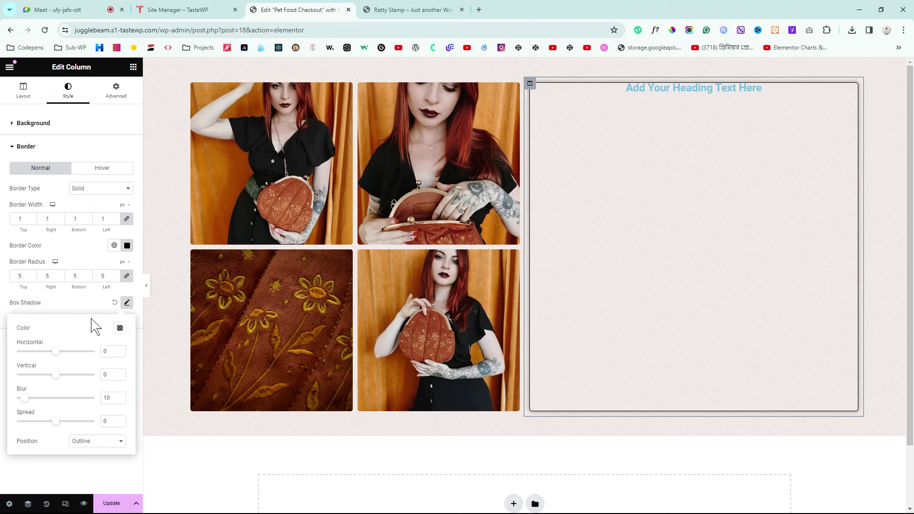
{"action": "left_click", "coordinate": [146, 285]}
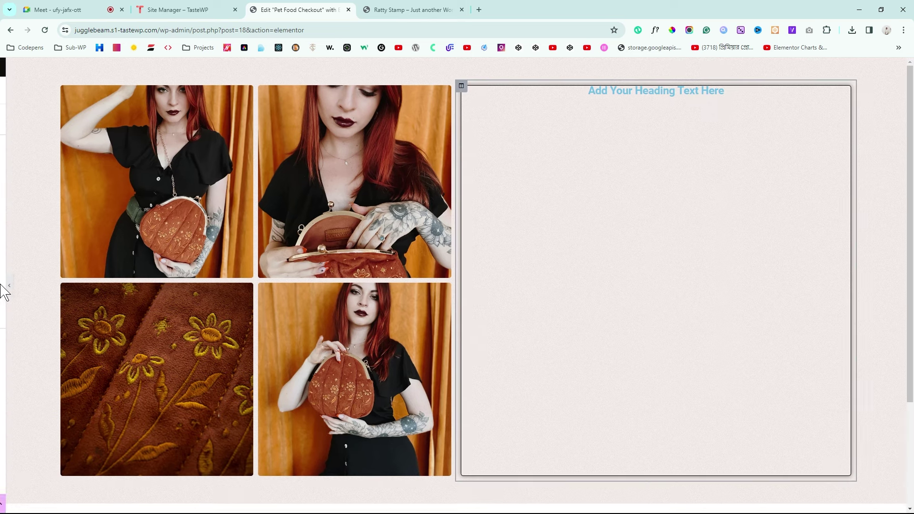
{"action": "left_click", "coordinate": [3, 300]}
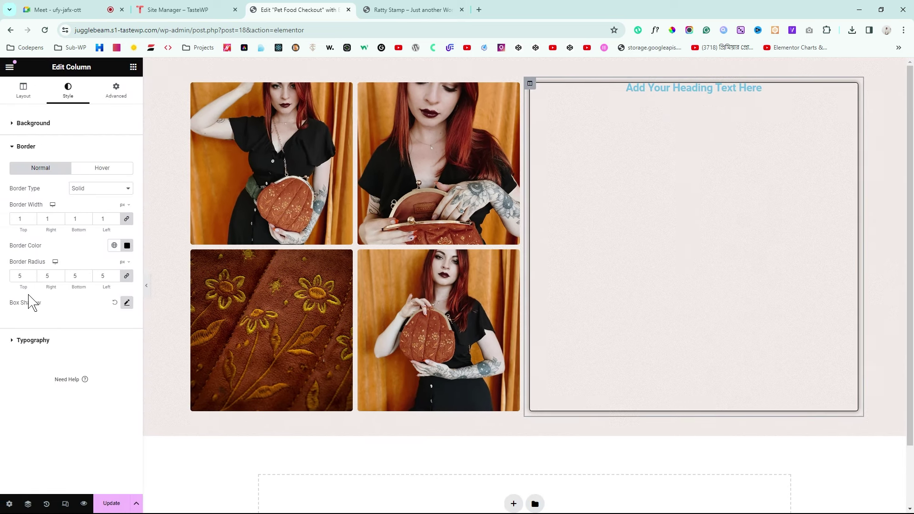
Step: Lower the box shadow colour's opacity to 0.15 and preview the result
{"action": "left_click", "coordinate": [127, 304]}
{"action": "left_click", "coordinate": [120, 328]}
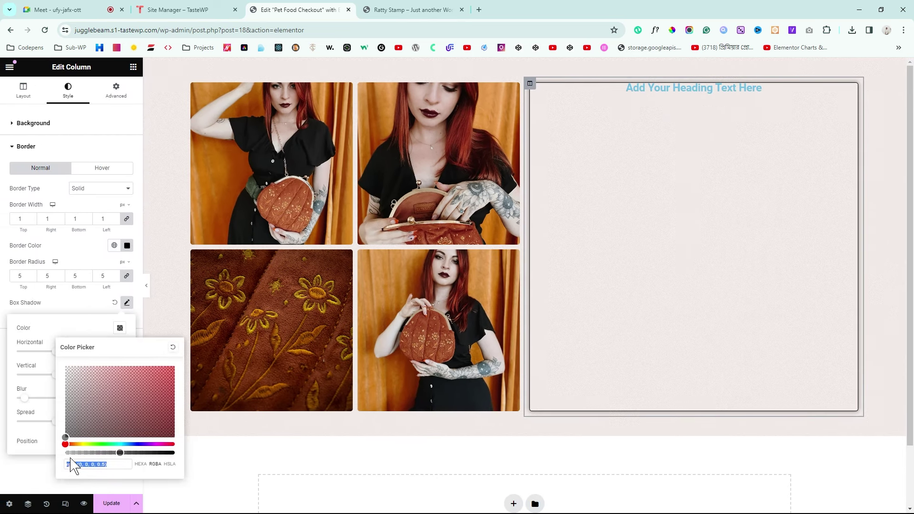
{"action": "left_click_drag", "start_coordinate": [120, 453], "coordinate": [80, 451]}
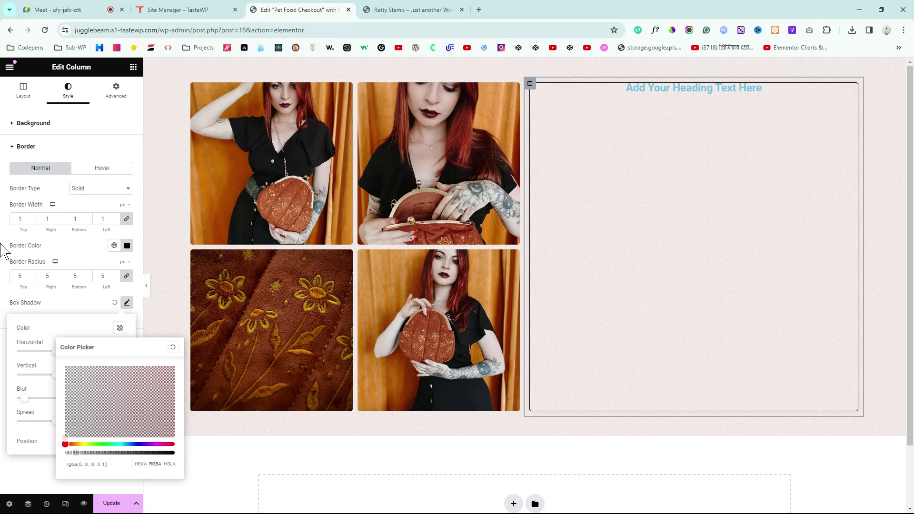
{"action": "left_click", "coordinate": [57, 292]}
{"action": "left_click", "coordinate": [146, 285]}
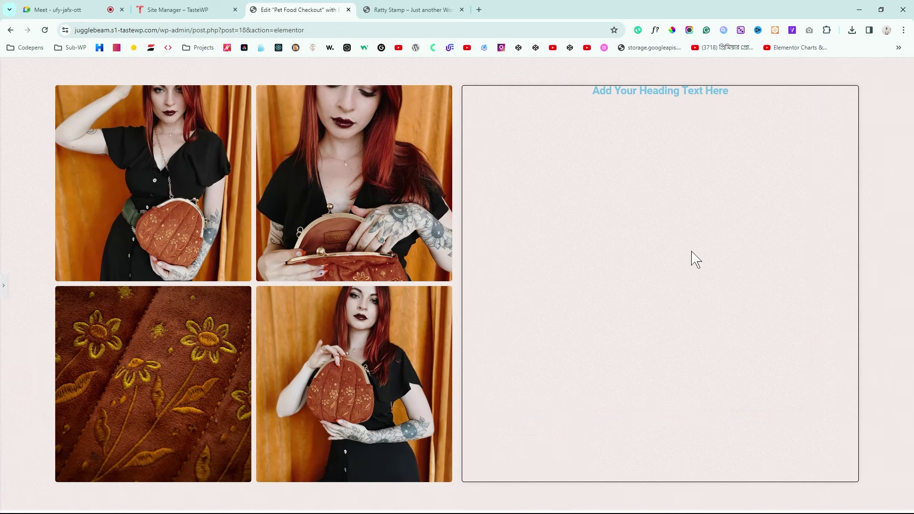
Step: Scroll through the reference product page for comparison
{"action": "left_click", "coordinate": [411, 9]}
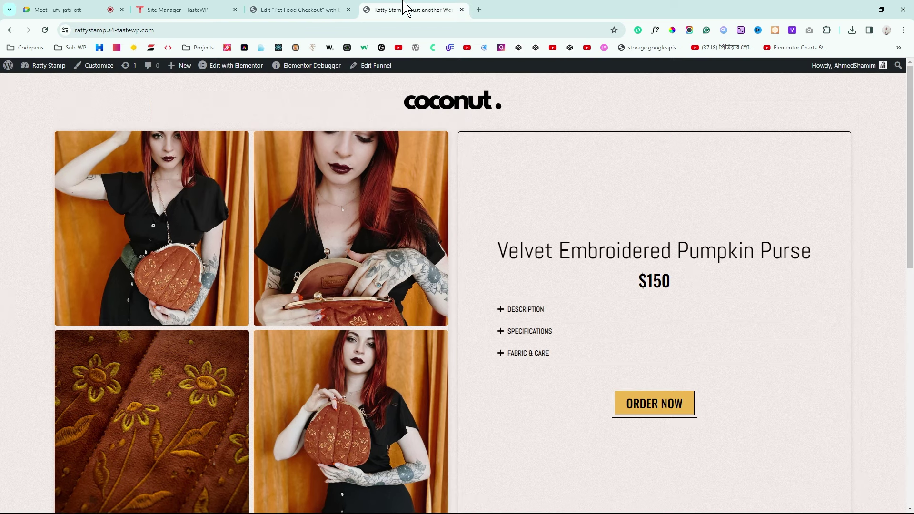
{"action": "scroll", "coordinate": [618, 211], "scroll_direction": "down", "scroll_amount": 2}
{"action": "scroll", "coordinate": [618, 211], "scroll_direction": "down", "scroll_amount": 1}
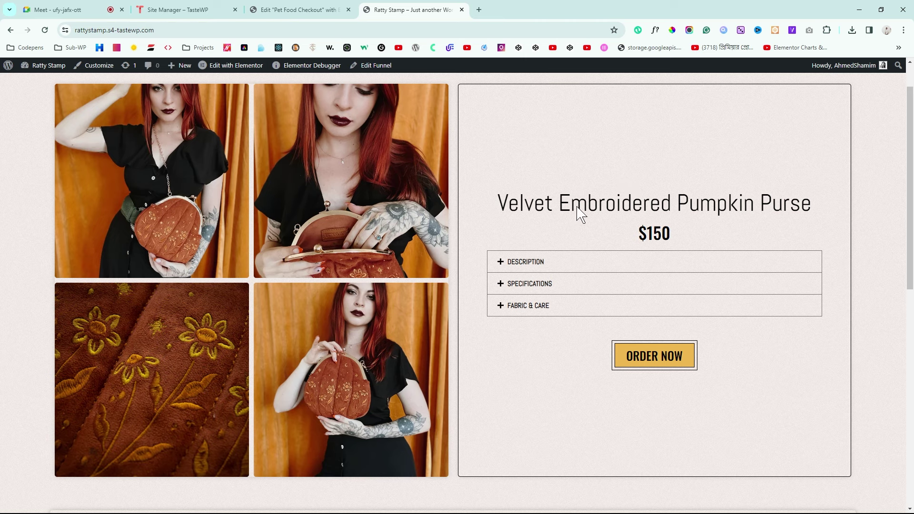
Step: Set the right column's vertical alignment to Middle and save the page
{"action": "left_click", "coordinate": [260, 9]}
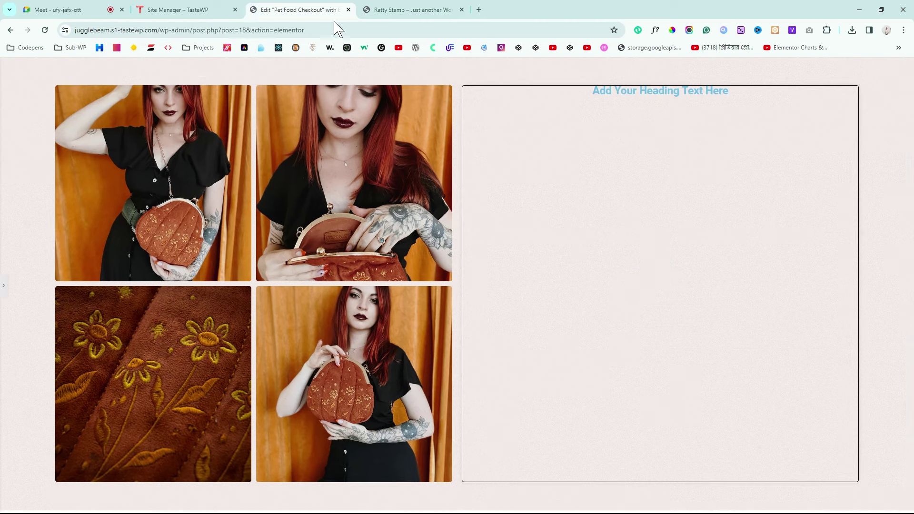
{"action": "left_click", "coordinate": [4, 289]}
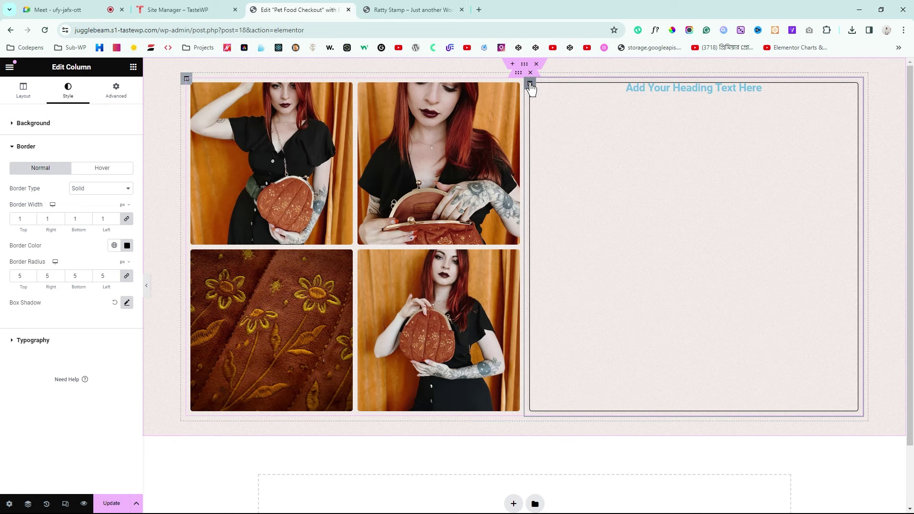
{"action": "left_click", "coordinate": [23, 90]}
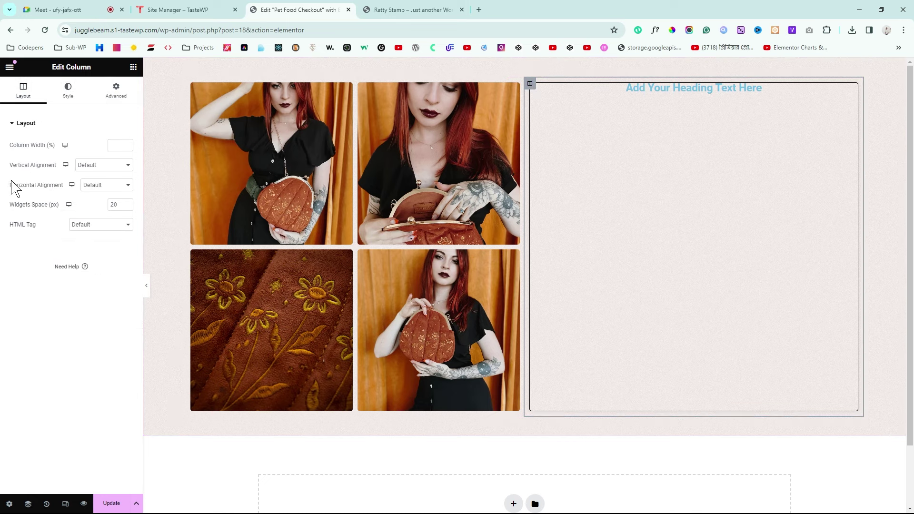
{"action": "left_click_drag", "start_coordinate": [10, 166], "coordinate": [111, 173]}
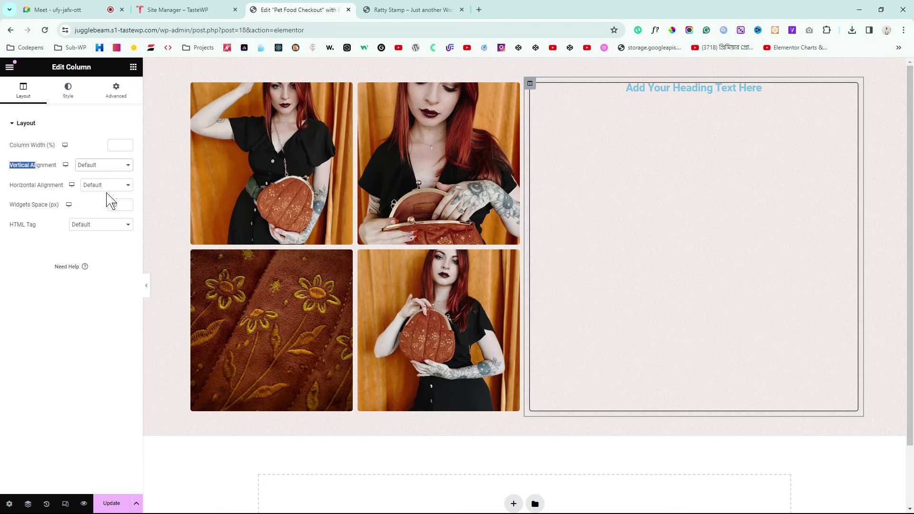
{"action": "left_click", "coordinate": [110, 198]}
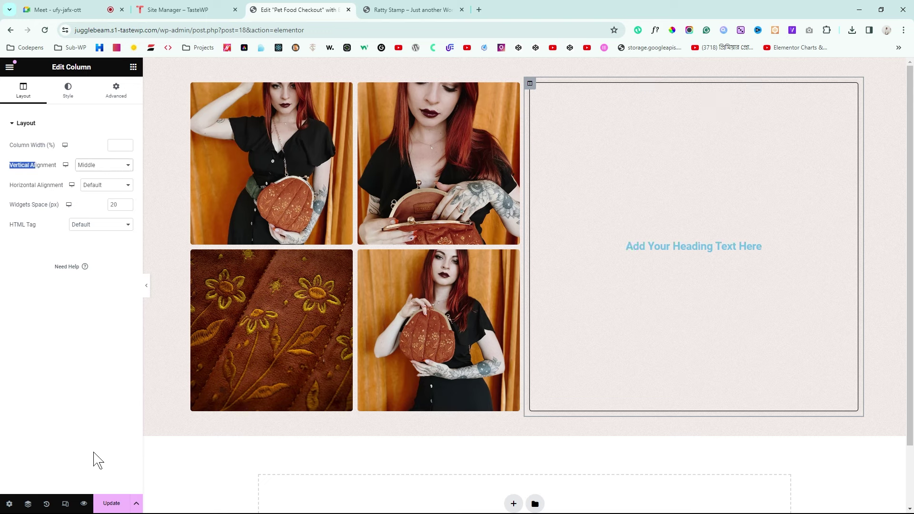
{"action": "left_click", "coordinate": [113, 506]}
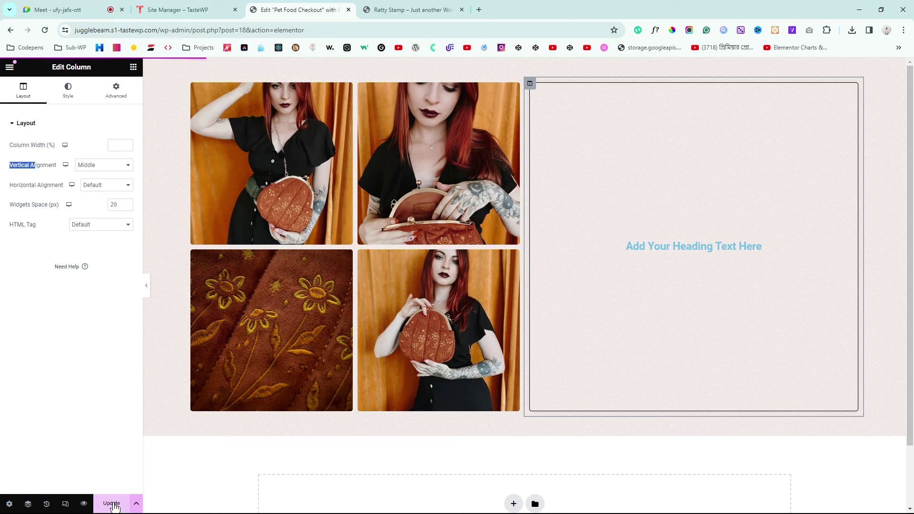
Step: Inspect the reference heading's font on the live page and copy the product title
{"action": "left_click", "coordinate": [412, 10]}
{"action": "left_click", "coordinate": [594, 206]}
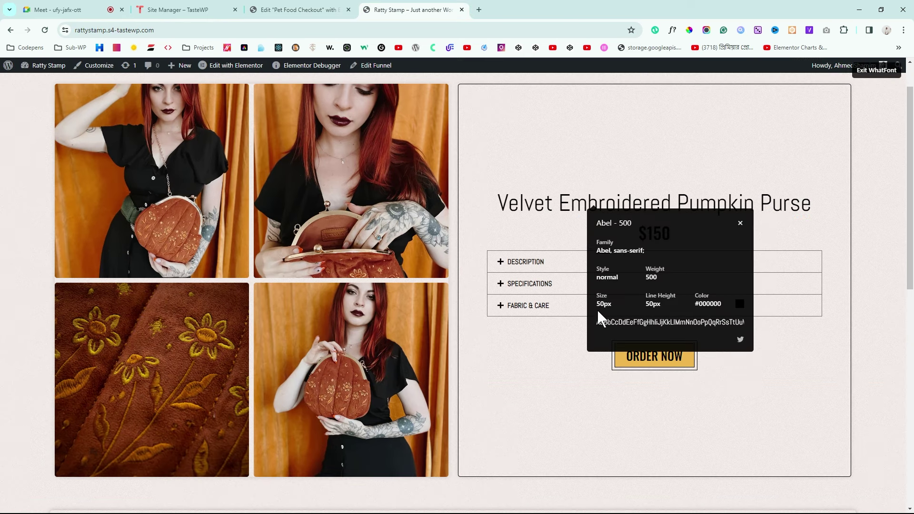
{"action": "left_click", "coordinate": [741, 224]}
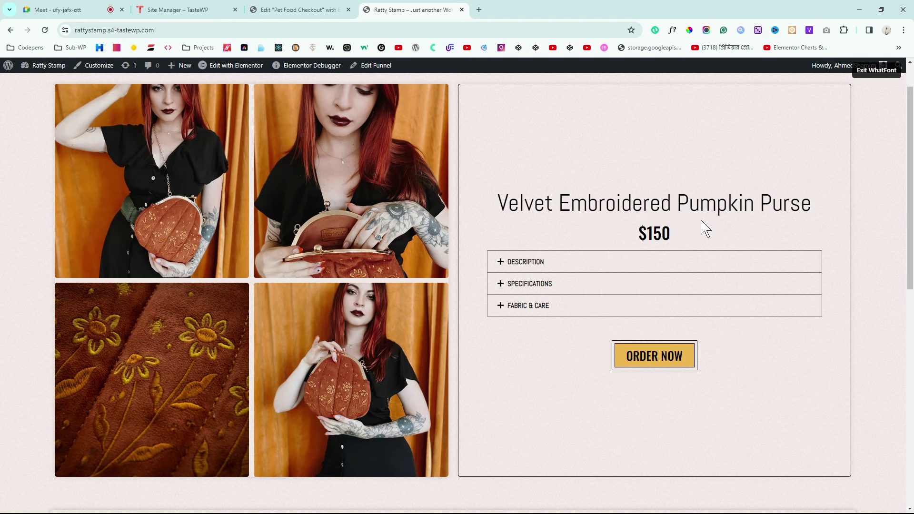
{"action": "left_click", "coordinate": [879, 67]}
{"action": "left_click", "coordinate": [274, 10]}
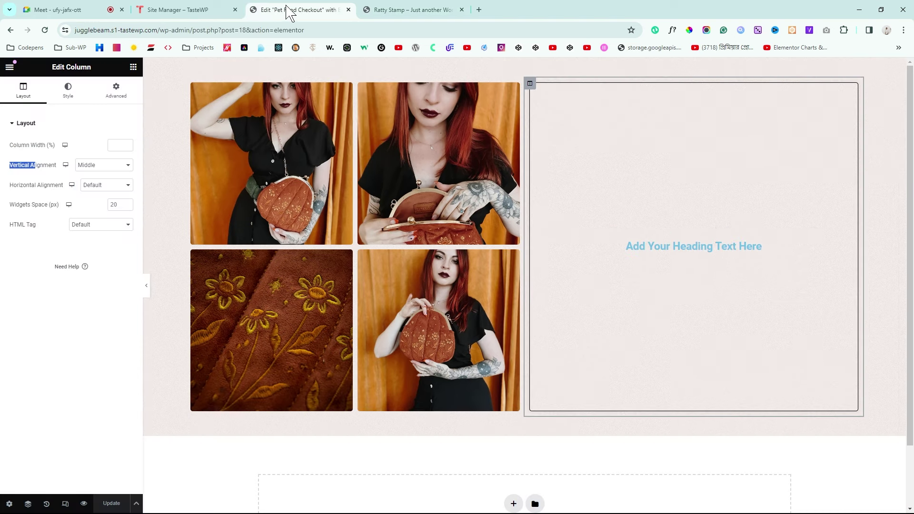
{"action": "left_click", "coordinate": [402, 10]}
{"action": "left_click_drag", "start_coordinate": [497, 204], "coordinate": [824, 208]}
{"action": "key", "text": "ctrl+c"}
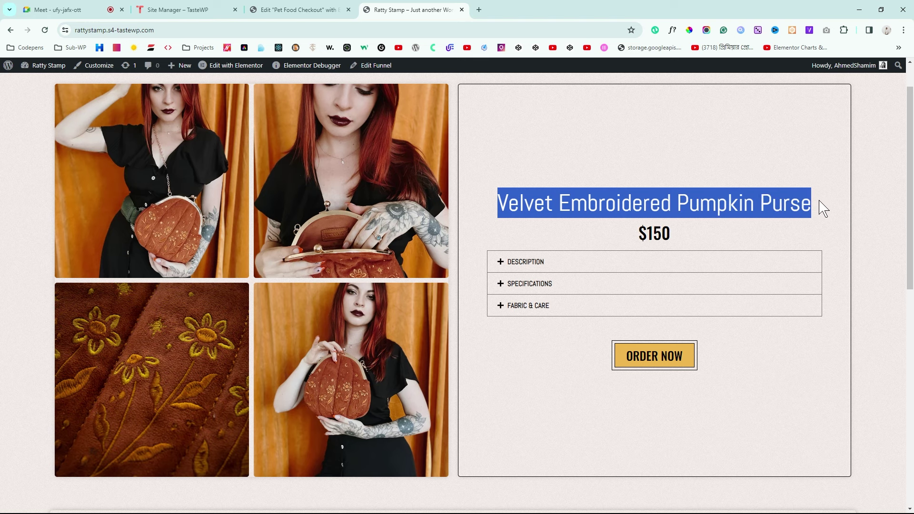
Step: Replace the heading text with 'Velvet Embroidered Pumpkin Purse'
{"action": "left_click", "coordinate": [333, 9]}
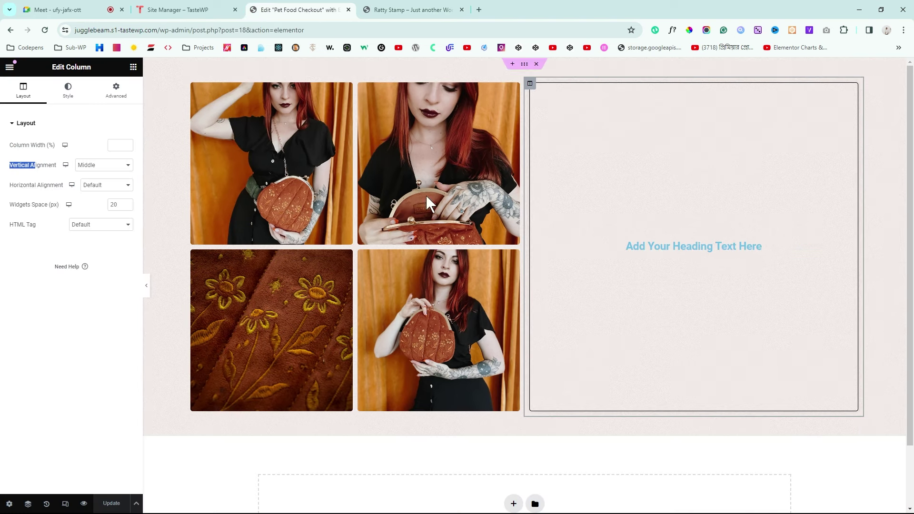
{"action": "left_click", "coordinate": [851, 250]}
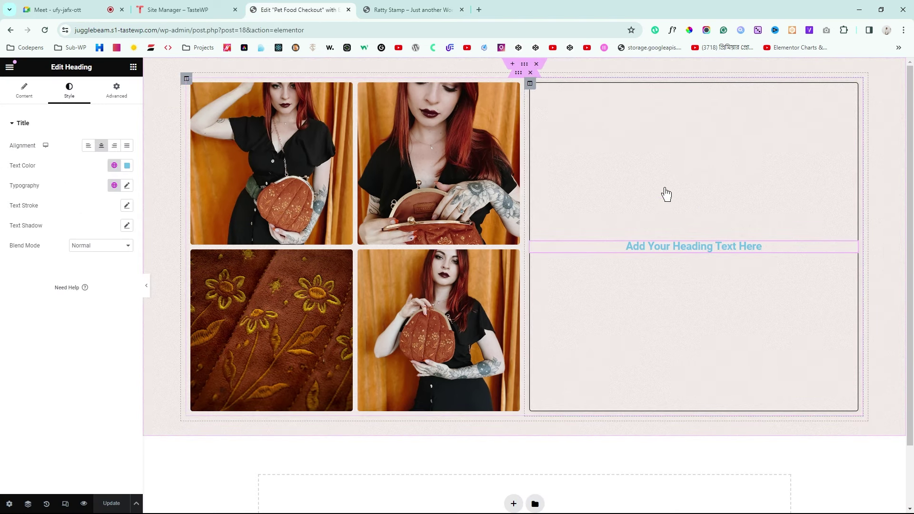
{"action": "left_click", "coordinate": [21, 91]}
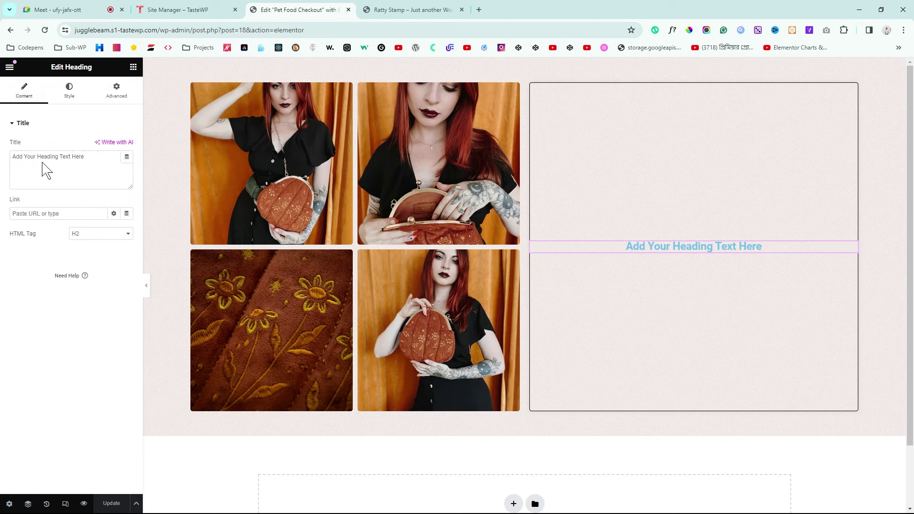
{"action": "triple_click", "coordinate": [94, 159]}
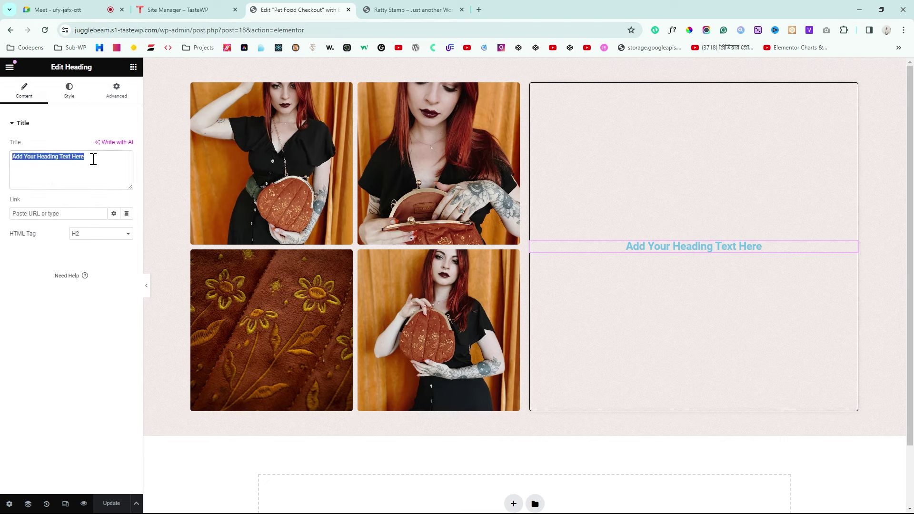
{"action": "key", "text": "ctrl+v"}
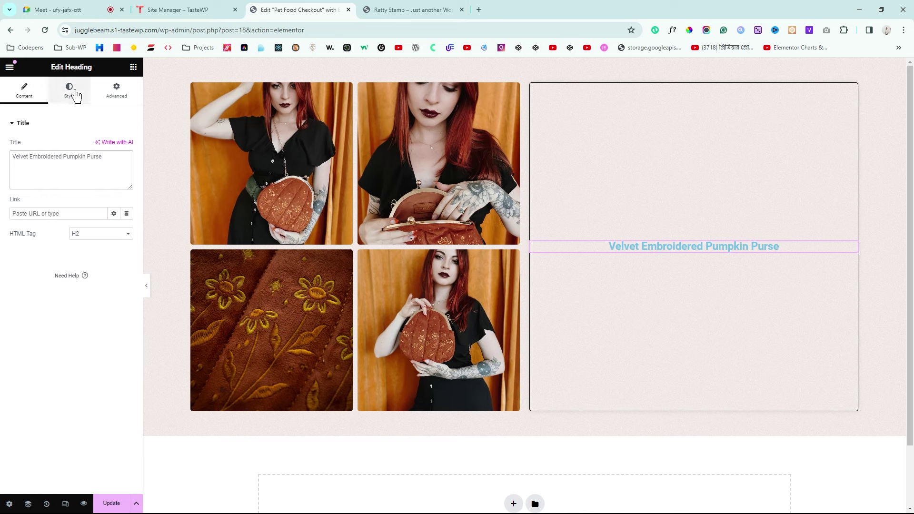
Step: Make the heading text black #000000 and save black as a new global colour
{"action": "left_click", "coordinate": [74, 94]}
{"action": "left_click", "coordinate": [114, 165]}
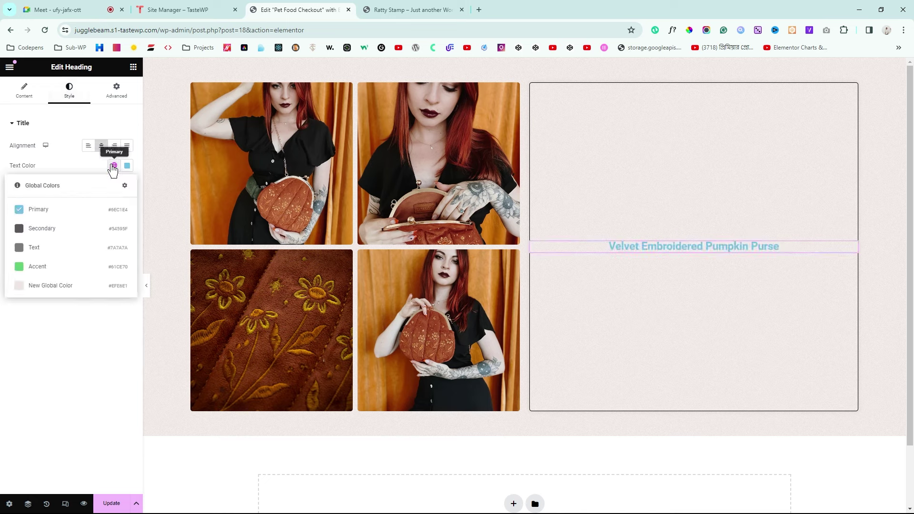
{"action": "left_click", "coordinate": [127, 167]}
{"action": "left_click", "coordinate": [74, 271]}
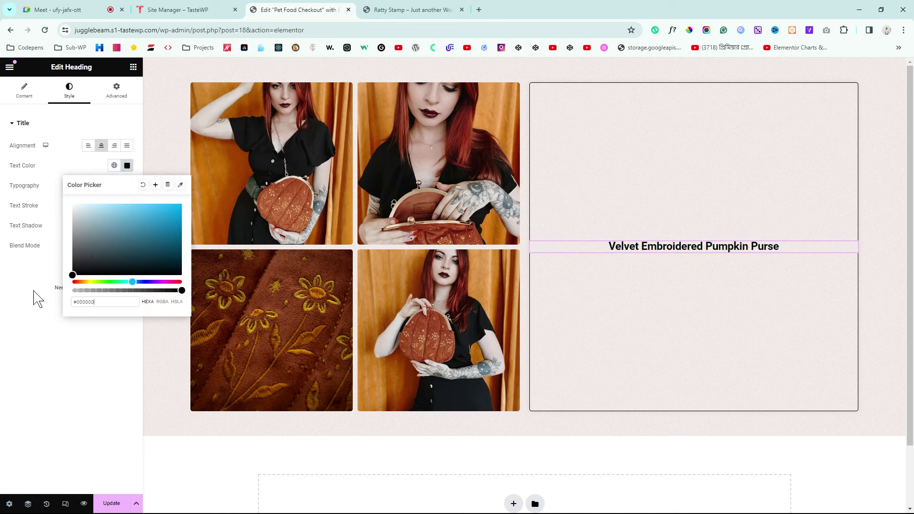
{"action": "left_click", "coordinate": [2, 280]}
{"action": "left_click", "coordinate": [127, 166]}
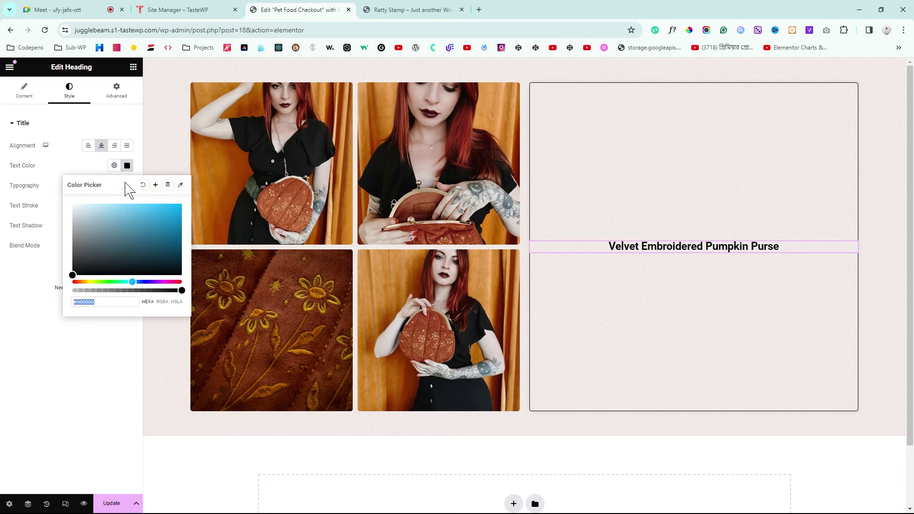
{"action": "left_click", "coordinate": [158, 187]}
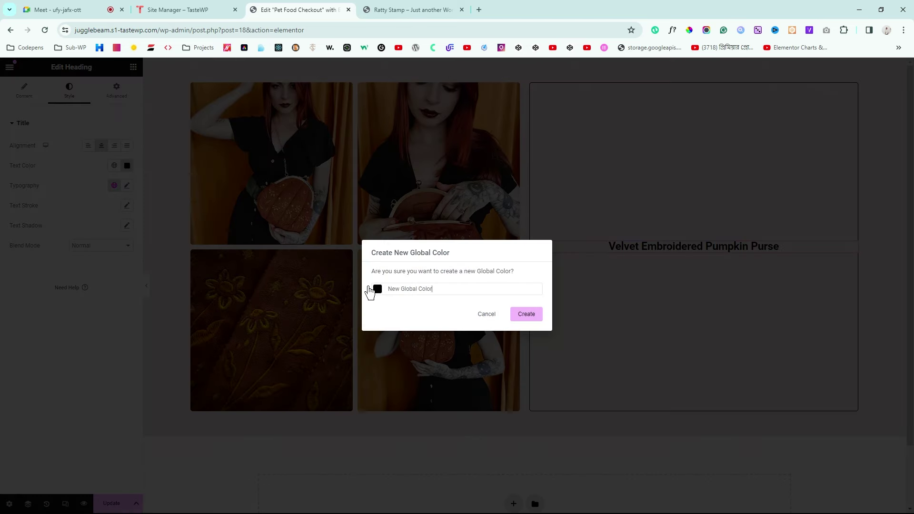
{"action": "left_click", "coordinate": [527, 315]}
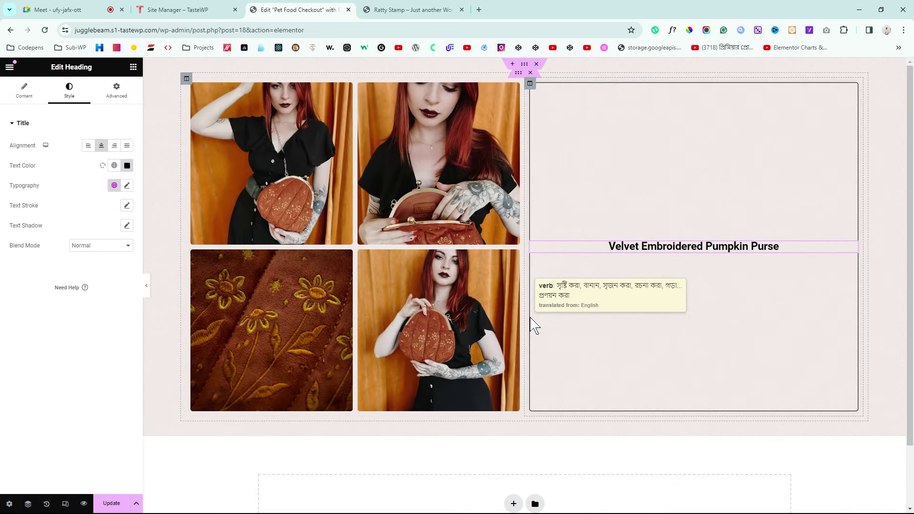
{"action": "left_click", "coordinate": [127, 185]}
Step: Set the title typography to Abel, size 50, weight 500 Medium
{"action": "left_click", "coordinate": [99, 231]}
{"action": "type", "text": "ab"}
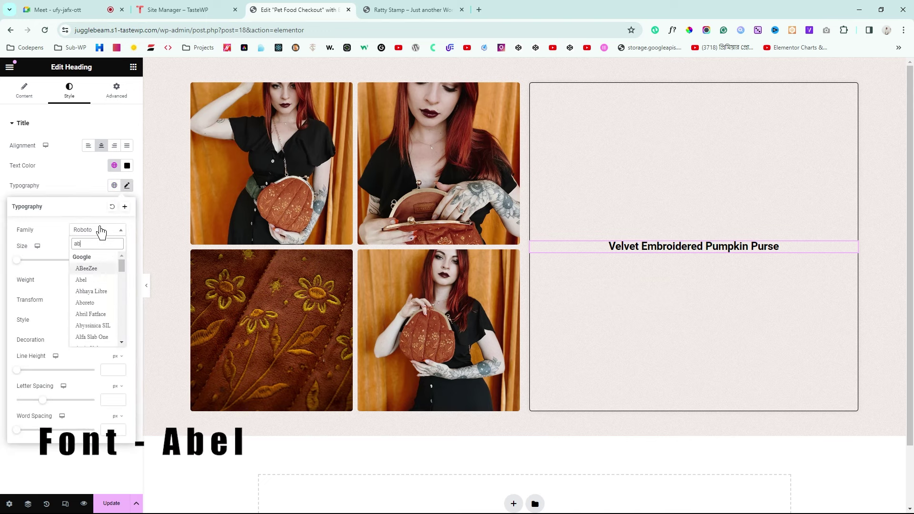
{"action": "type", "text": "el"}
{"action": "left_click", "coordinate": [89, 278]}
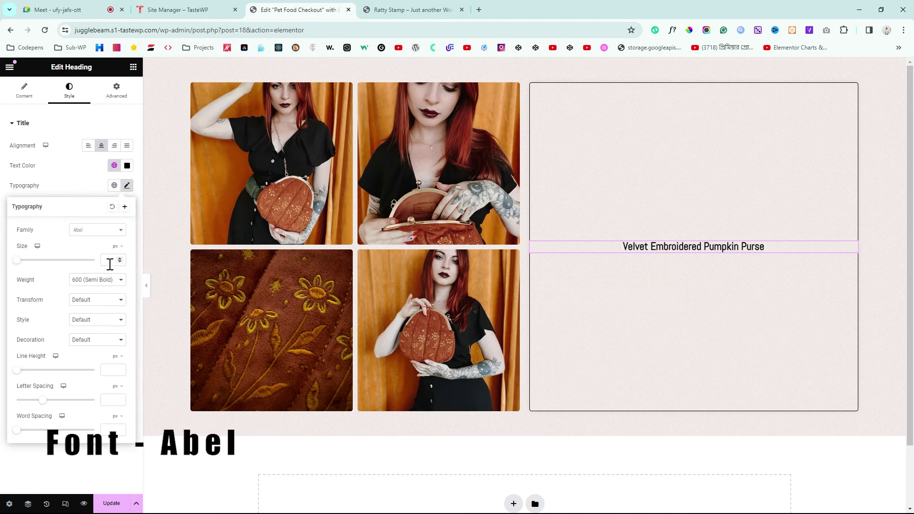
{"action": "left_click", "coordinate": [110, 262]}
{"action": "type", "text": "50"}
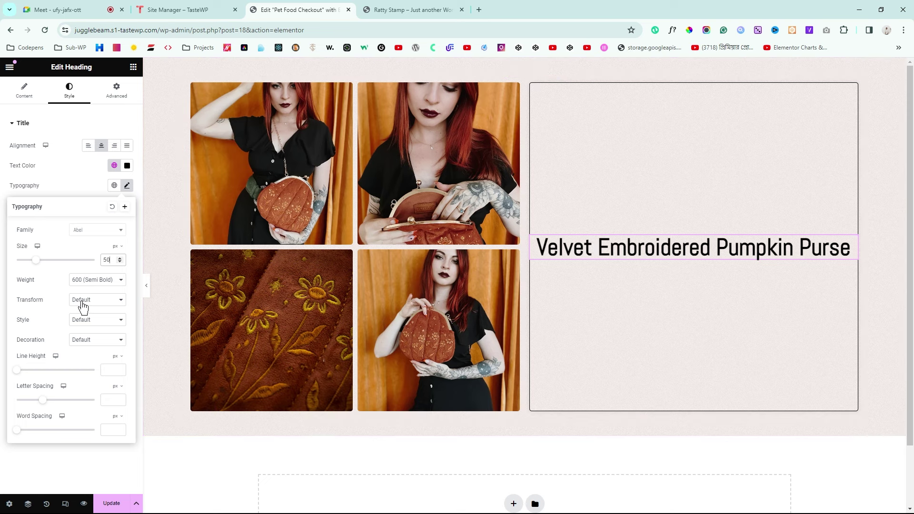
{"action": "left_click", "coordinate": [93, 325]}
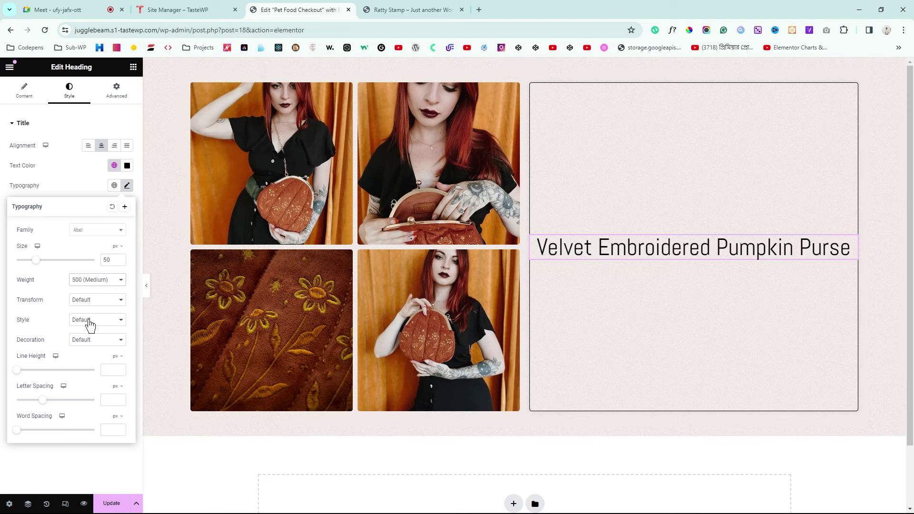
Step: Preview the page and compare the title against the live product page
{"action": "left_click", "coordinate": [147, 293]}
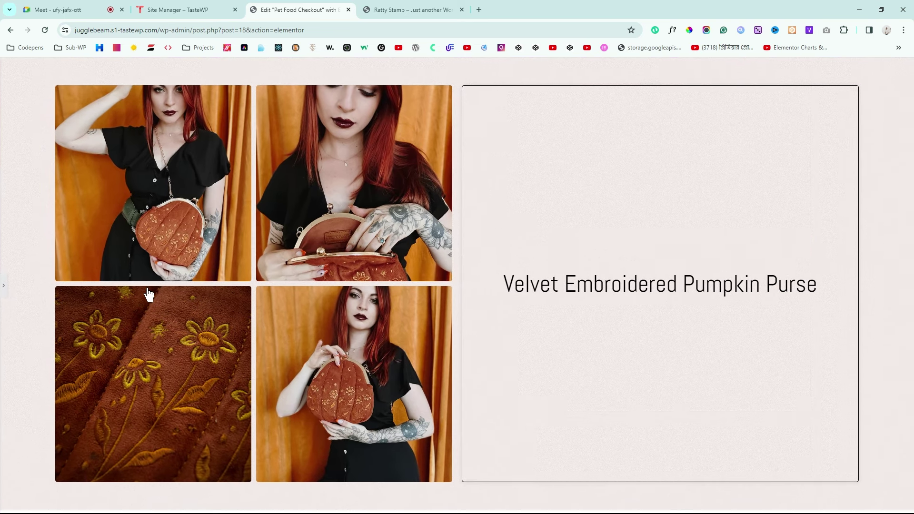
{"action": "left_click", "coordinate": [381, 10]}
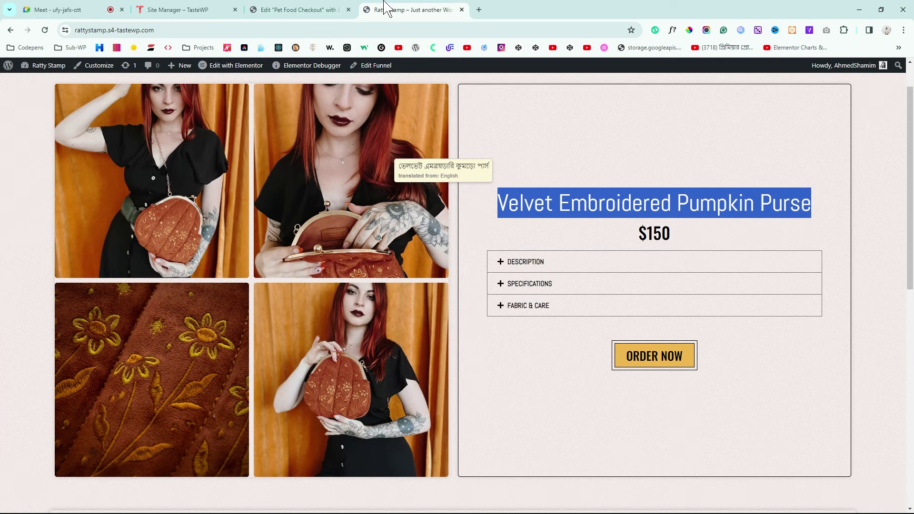
{"action": "left_click", "coordinate": [310, 8]}
{"action": "left_click", "coordinate": [3, 285]}
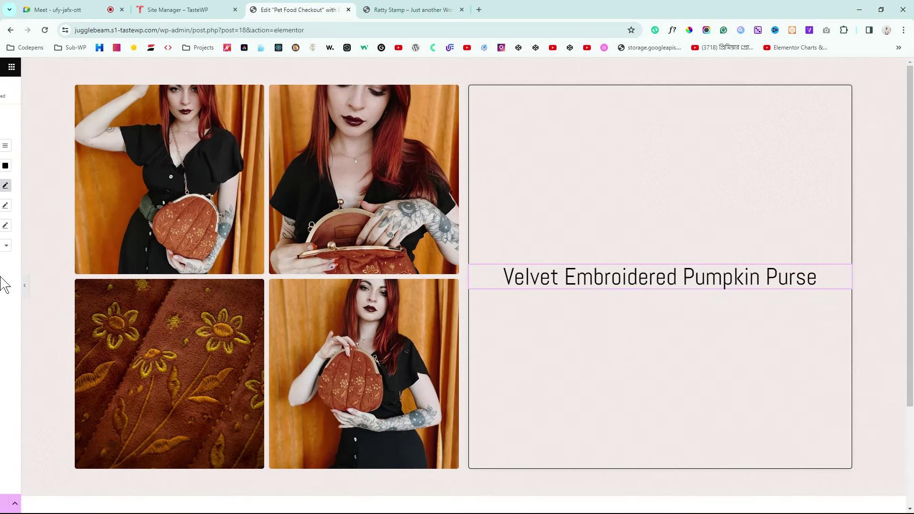
{"action": "left_click", "coordinate": [396, 9]}
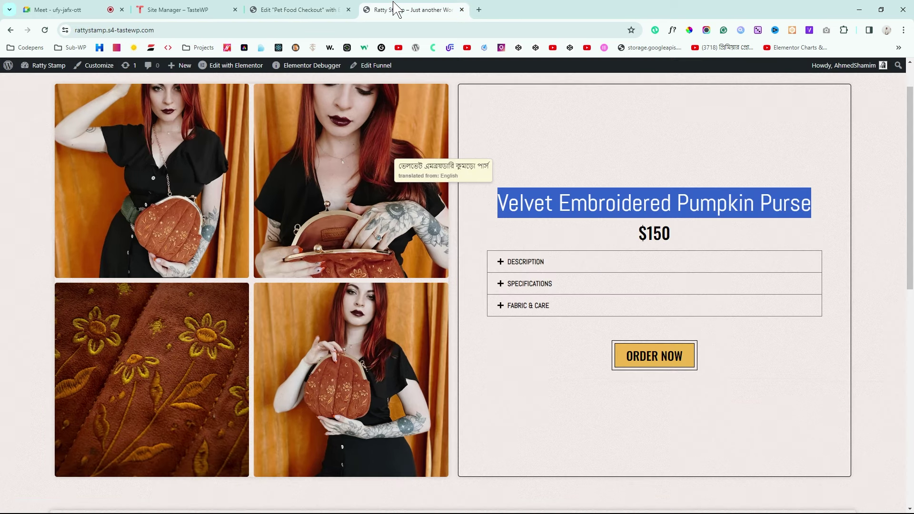
{"action": "left_click", "coordinate": [329, 8]}
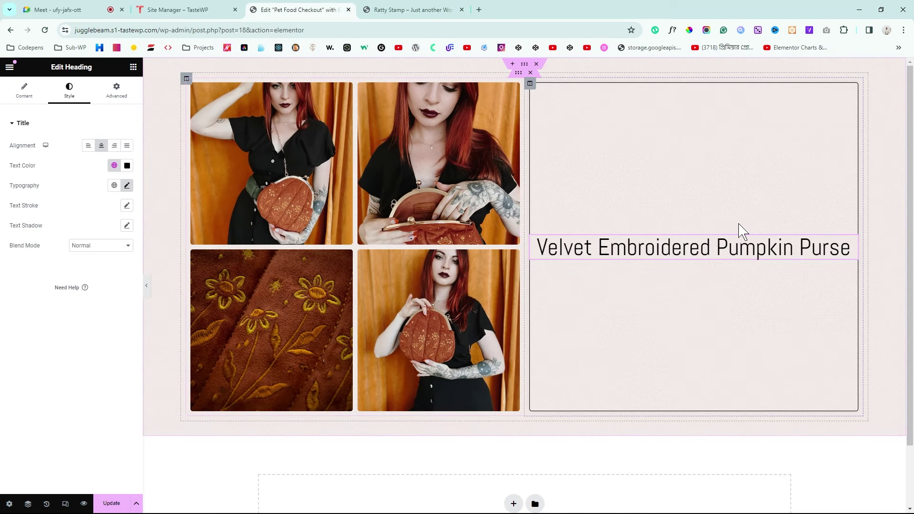
Step: Duplicate the title heading and change its text to the price '150$'
{"action": "right_click", "coordinate": [852, 250]}
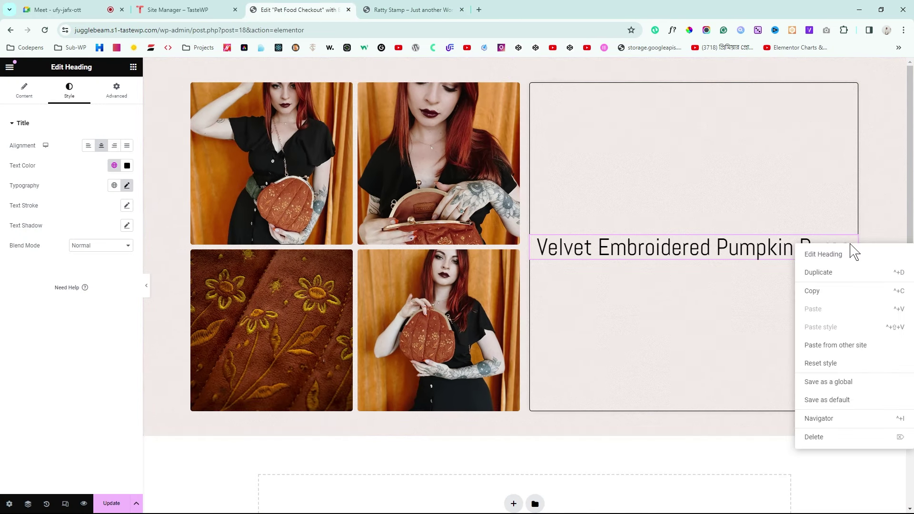
{"action": "left_click", "coordinate": [839, 276]}
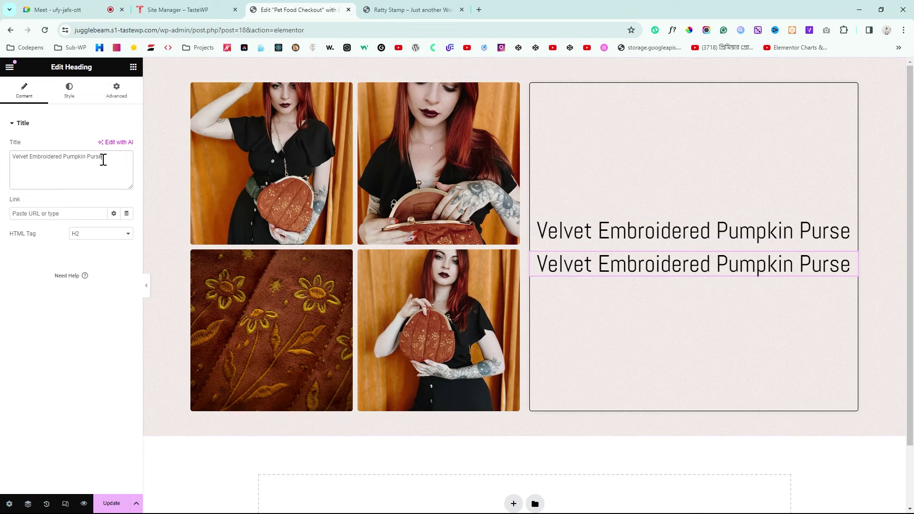
{"action": "key", "text": "ctrl+a"}
{"action": "key", "text": "BackSpace"}
{"action": "type", "text": "150"}
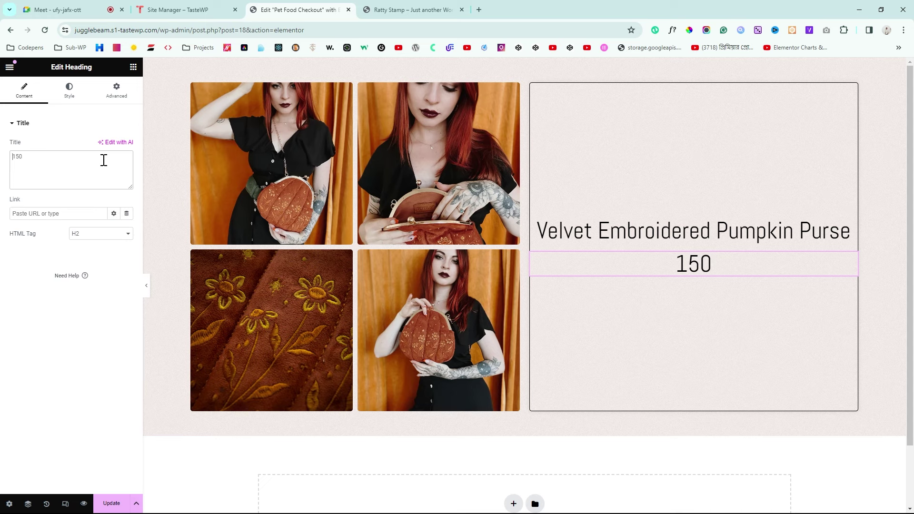
{"action": "type", "text": "$"}
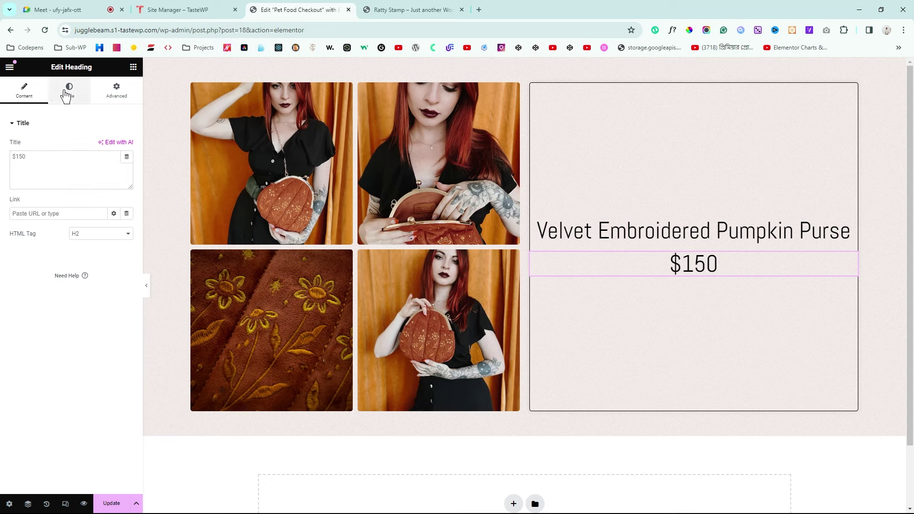
Step: Set the price heading's font family to Oswald
{"action": "left_click", "coordinate": [69, 90]}
{"action": "left_click", "coordinate": [126, 186]}
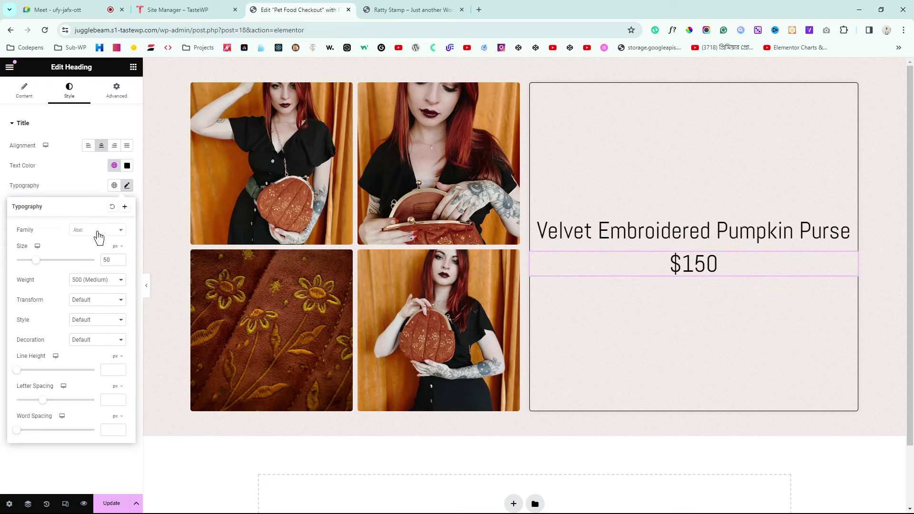
{"action": "left_click", "coordinate": [98, 230]}
{"action": "type", "text": "oswald"}
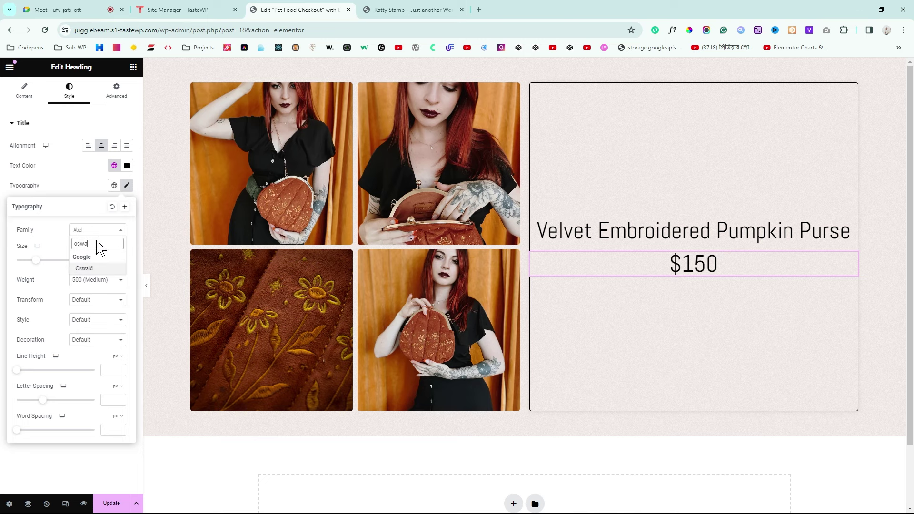
{"action": "left_click", "coordinate": [89, 269]}
Step: Identify the $150 price font on the live product page with the font inspector
{"action": "left_click", "coordinate": [384, 9]}
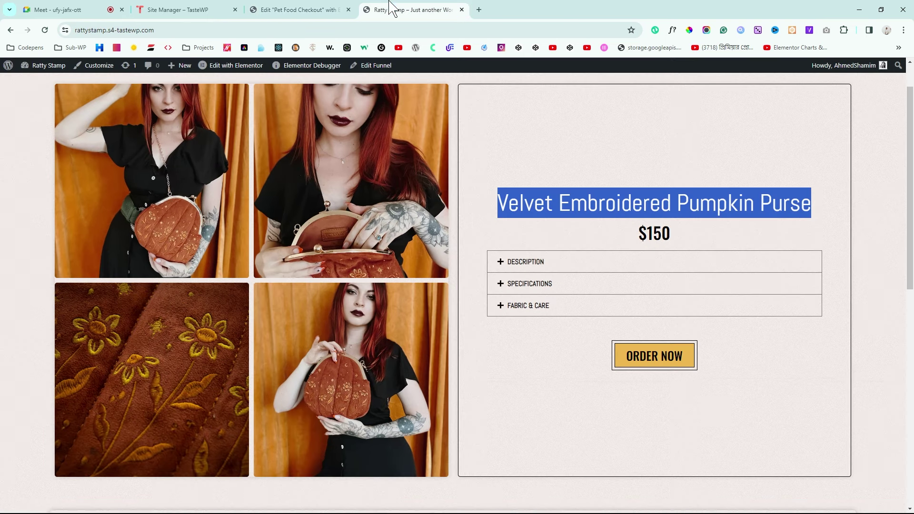
{"action": "left_click", "coordinate": [706, 235]}
{"action": "left_click", "coordinate": [672, 30]}
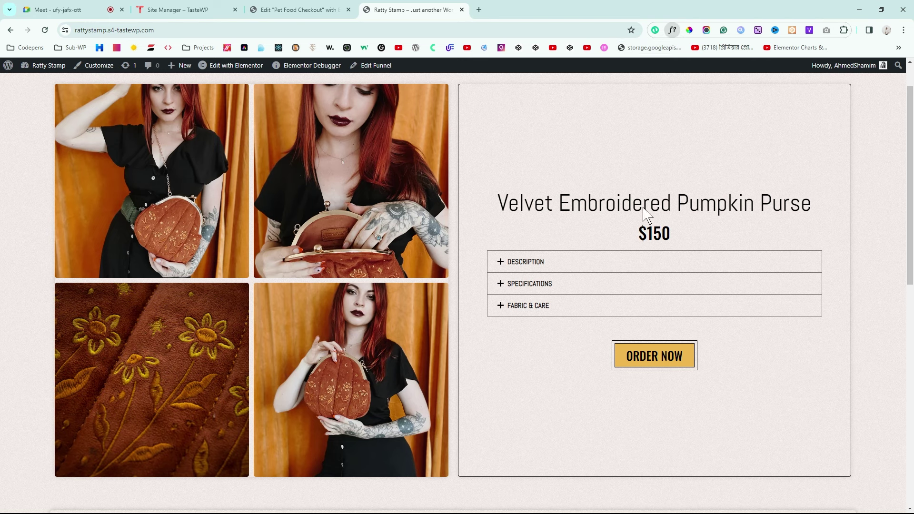
{"action": "left_click", "coordinate": [661, 231]}
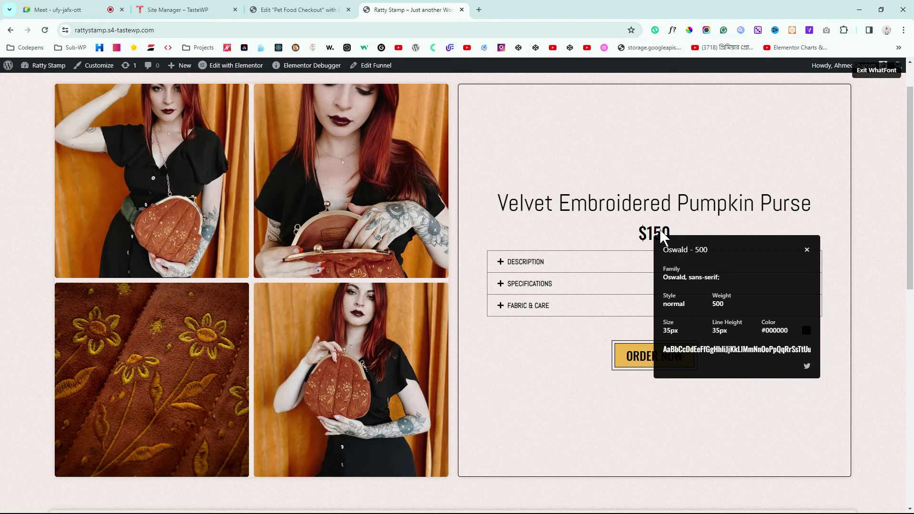
{"action": "left_click", "coordinate": [807, 252]}
{"action": "left_click", "coordinate": [281, 10]}
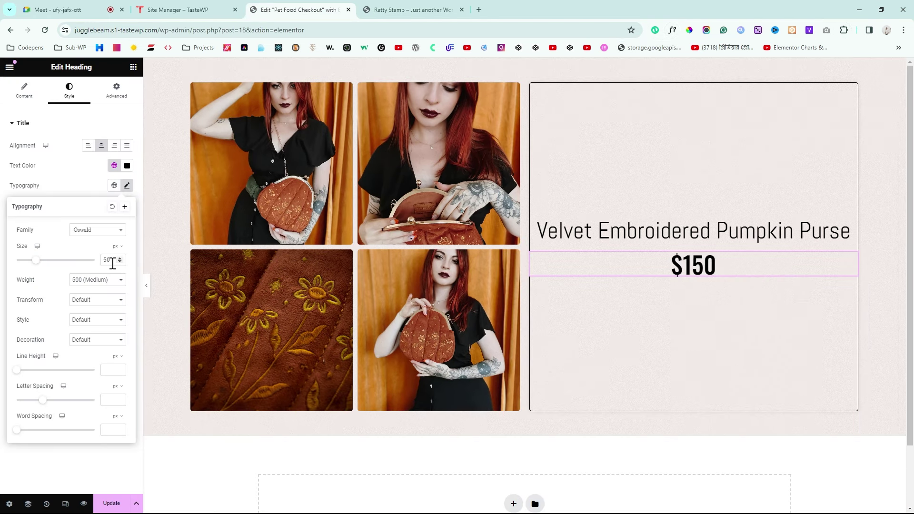
Step: Make the price size 35 with 600 Semi Bold weight and preview it
{"action": "scroll", "coordinate": [120, 262], "scroll_direction": "down", "scroll_amount": 13}
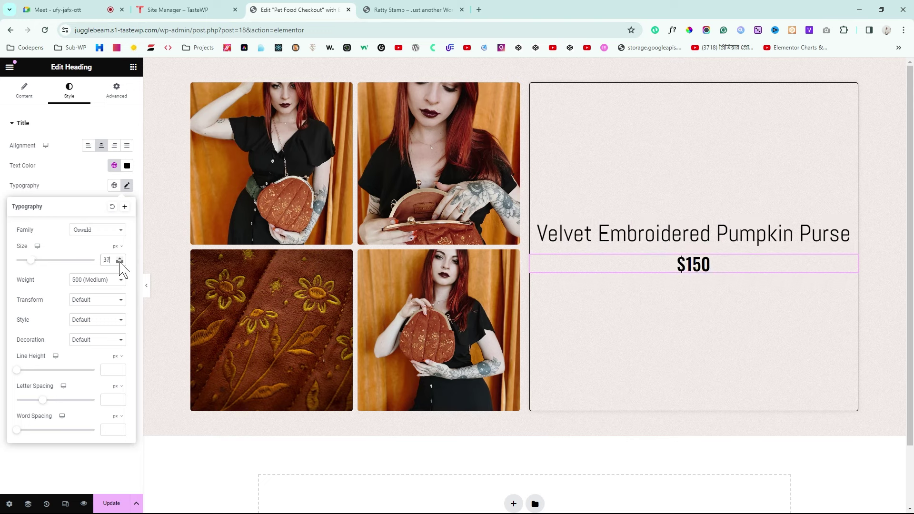
{"action": "scroll", "coordinate": [120, 262], "scroll_direction": "down", "scroll_amount": 2}
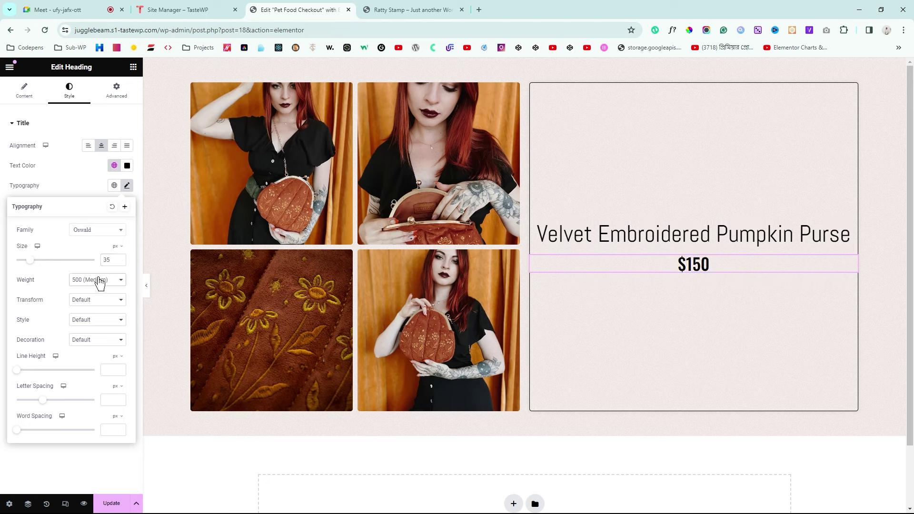
{"action": "key", "text": "Down"}
{"action": "left_click", "coordinate": [4, 190]}
{"action": "left_click", "coordinate": [147, 286]}
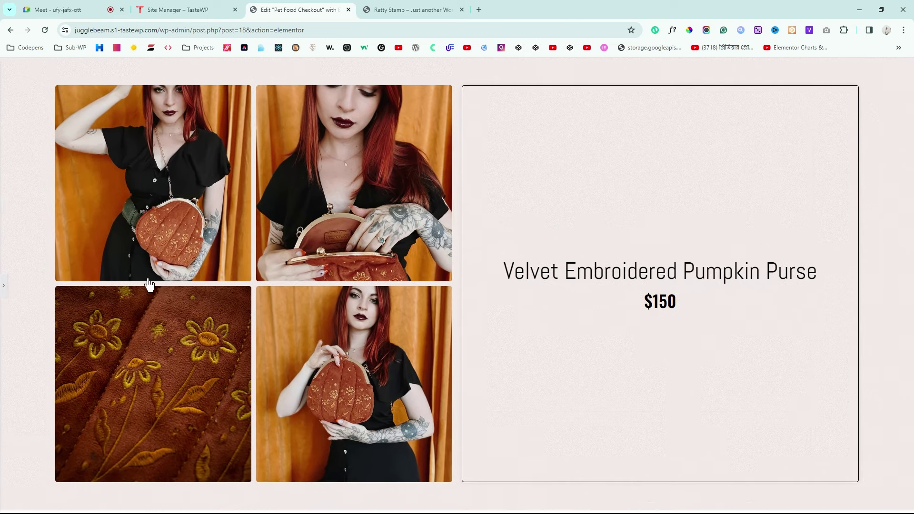
Step: Compare the price with the live page and turn off the font inspector
{"action": "left_click", "coordinate": [412, 10]}
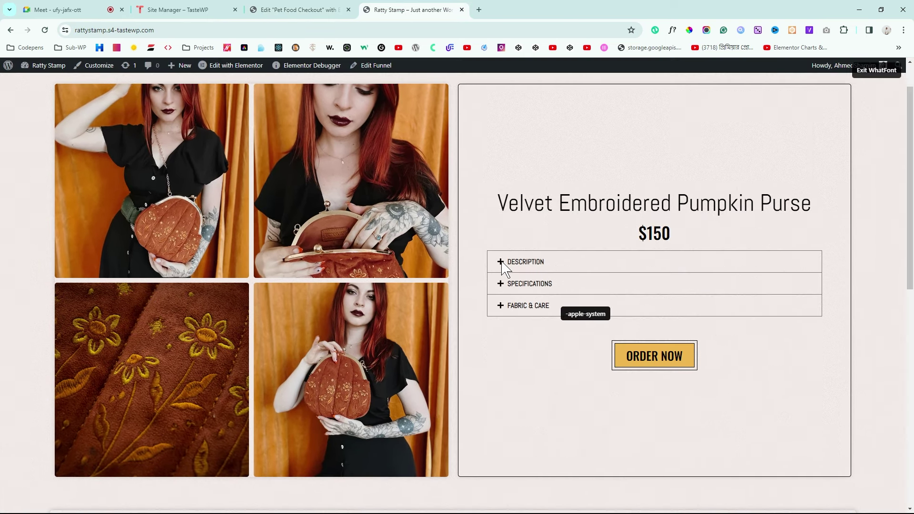
{"action": "left_click", "coordinate": [875, 72]}
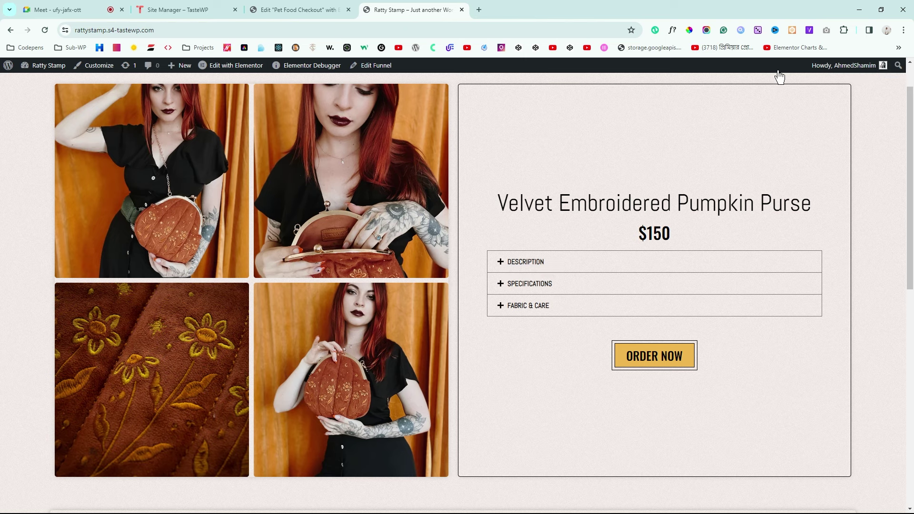
{"action": "left_click", "coordinate": [314, 9]}
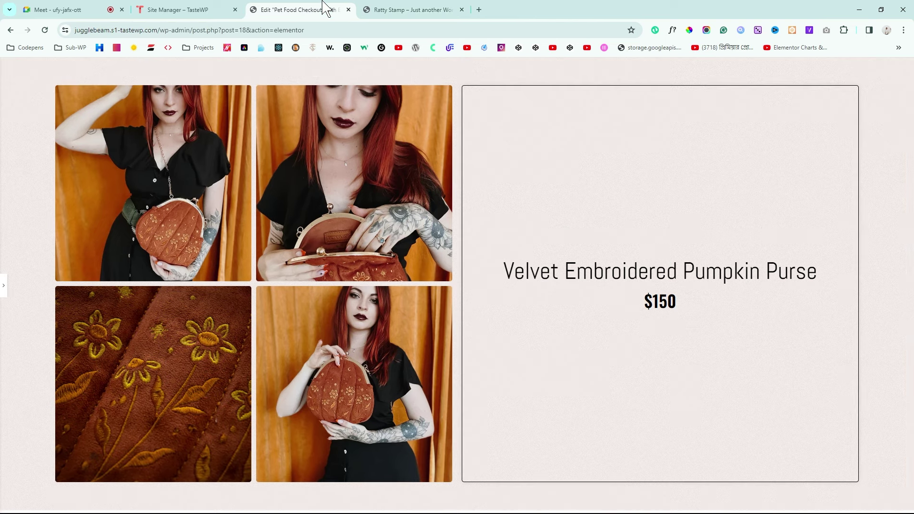
{"action": "left_click", "coordinate": [3, 289]}
Step: Place an Accordion widget, found by searching 'acc', below the $150 price and preview it
{"action": "left_click", "coordinate": [133, 66]}
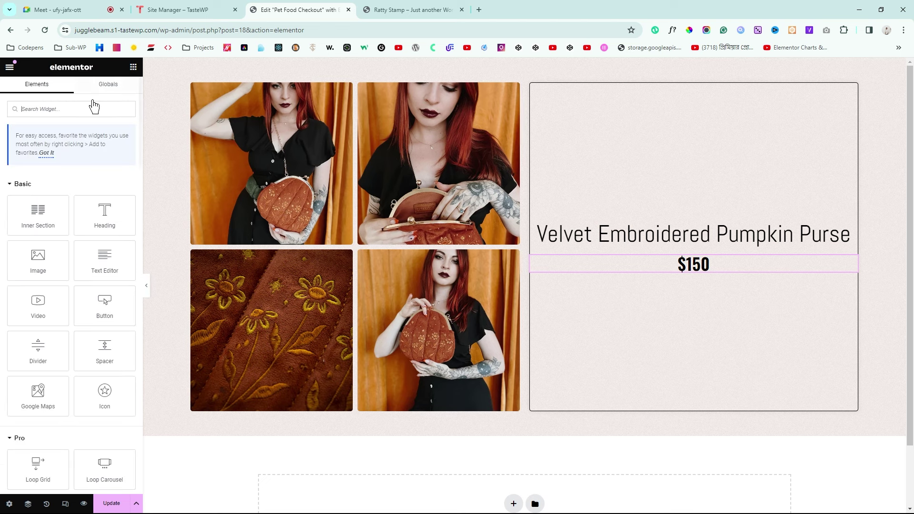
{"action": "type", "text": "acc"}
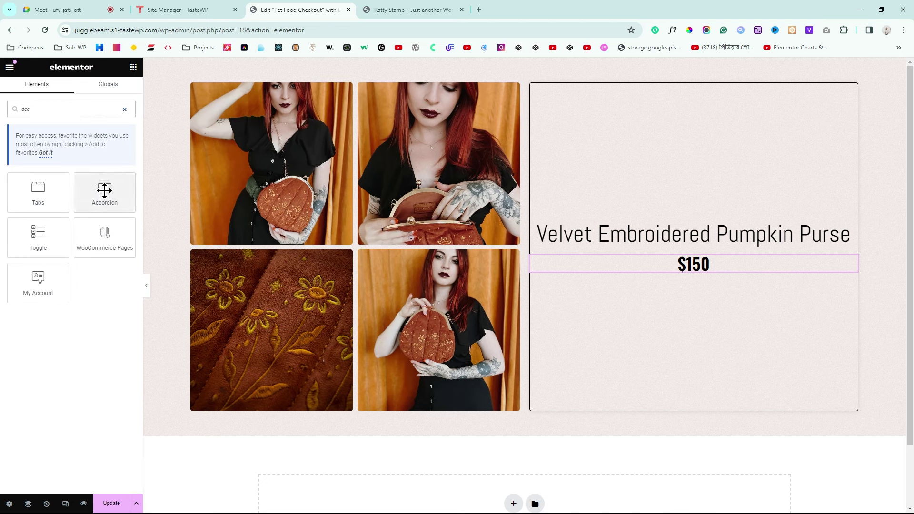
{"action": "left_click_drag", "start_coordinate": [104, 190], "coordinate": [724, 271]}
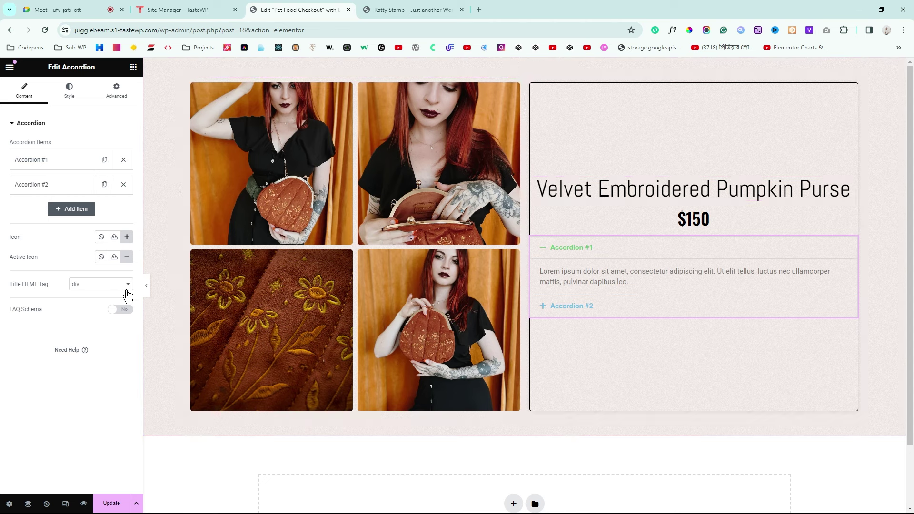
{"action": "left_click", "coordinate": [147, 294]}
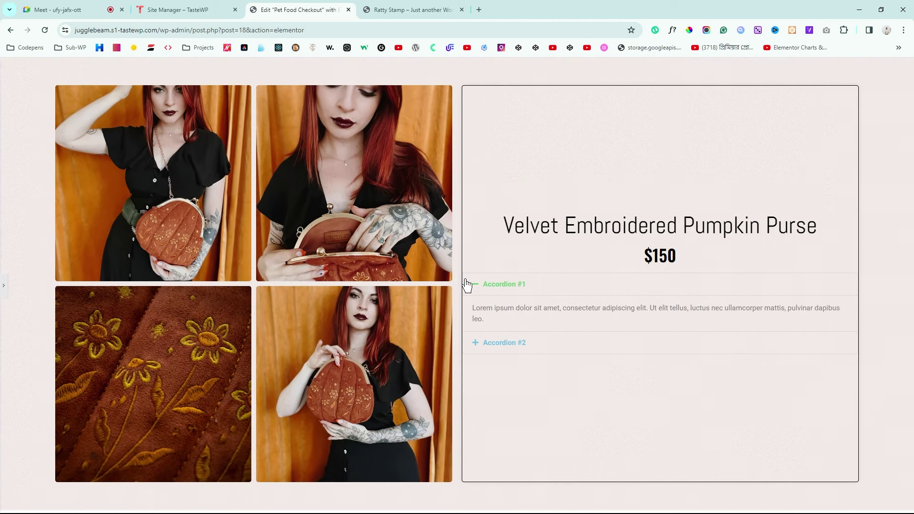
{"action": "left_click", "coordinate": [3, 286]}
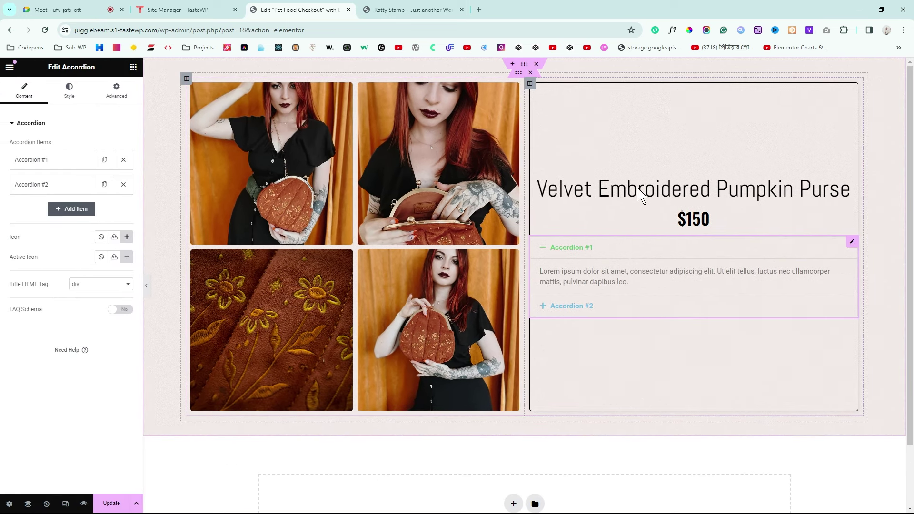
{"action": "left_click", "coordinate": [530, 84]}
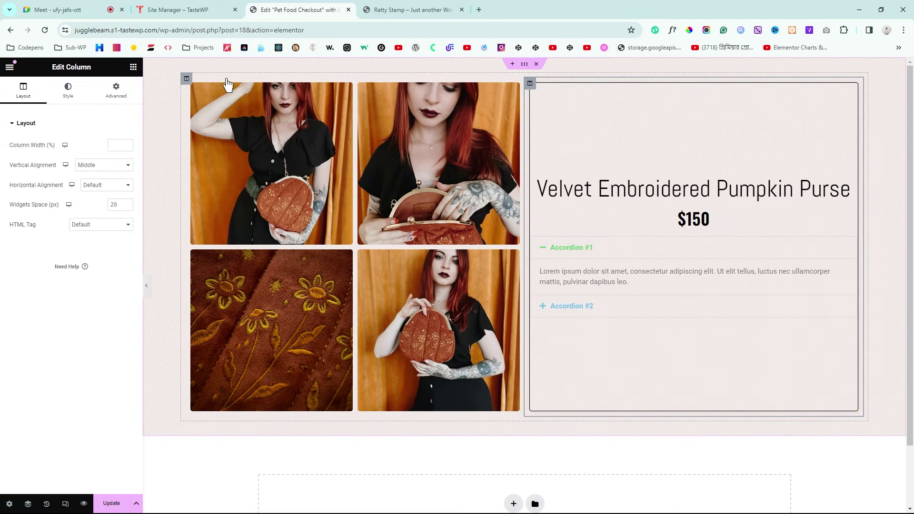
Step: Set the right column's padding to 50 px, linked across all four sides
{"action": "left_click", "coordinate": [111, 99]}
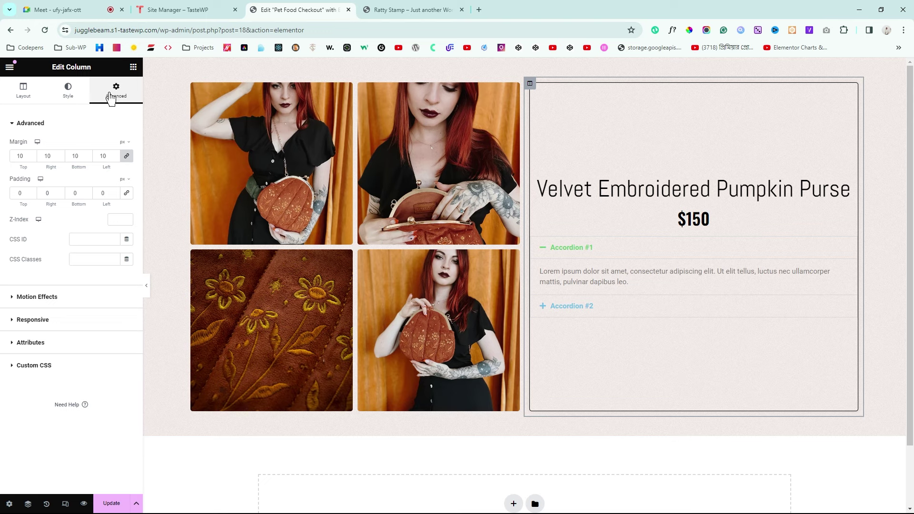
{"action": "left_click", "coordinate": [12, 192]}
{"action": "type", "text": "5"}
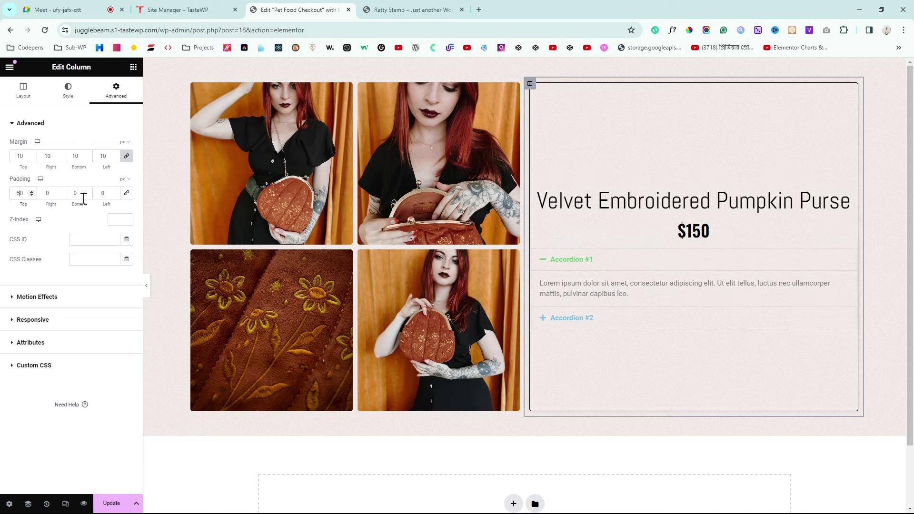
{"action": "left_click", "coordinate": [126, 193]}
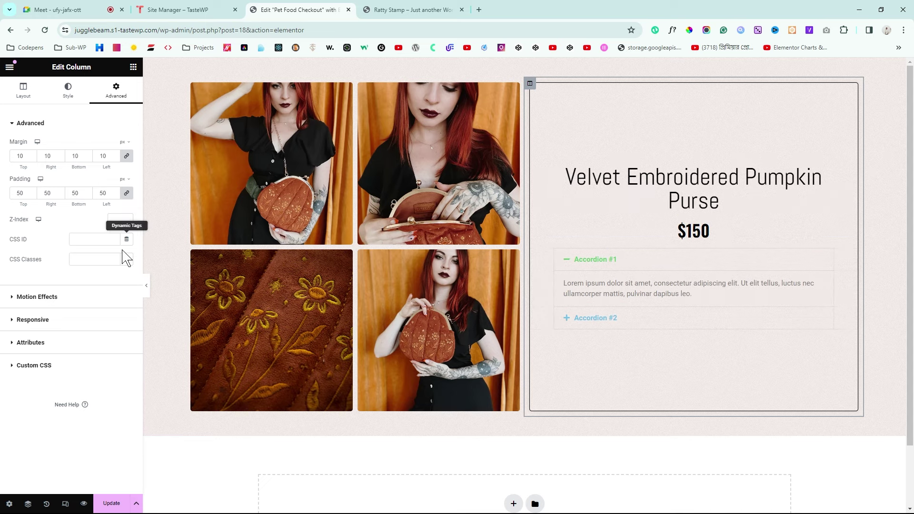
{"action": "left_click", "coordinate": [147, 287]}
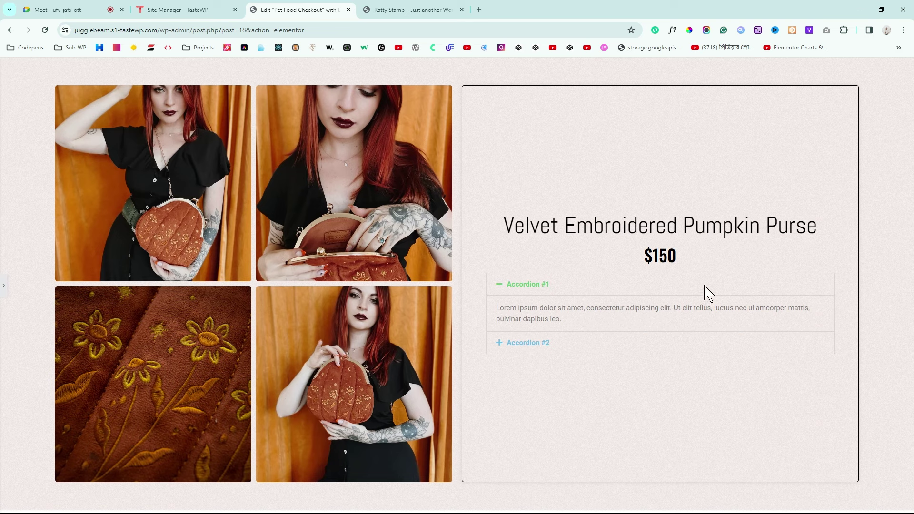
Step: Compare with the live reference page and expand its DESCRIPTION item
{"action": "left_click", "coordinate": [419, 9]}
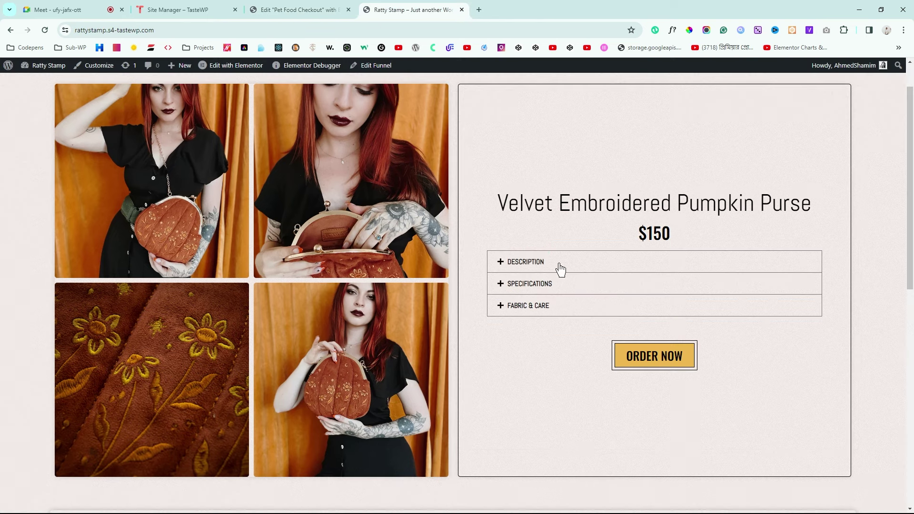
{"action": "left_click_drag", "start_coordinate": [557, 265], "coordinate": [512, 269]}
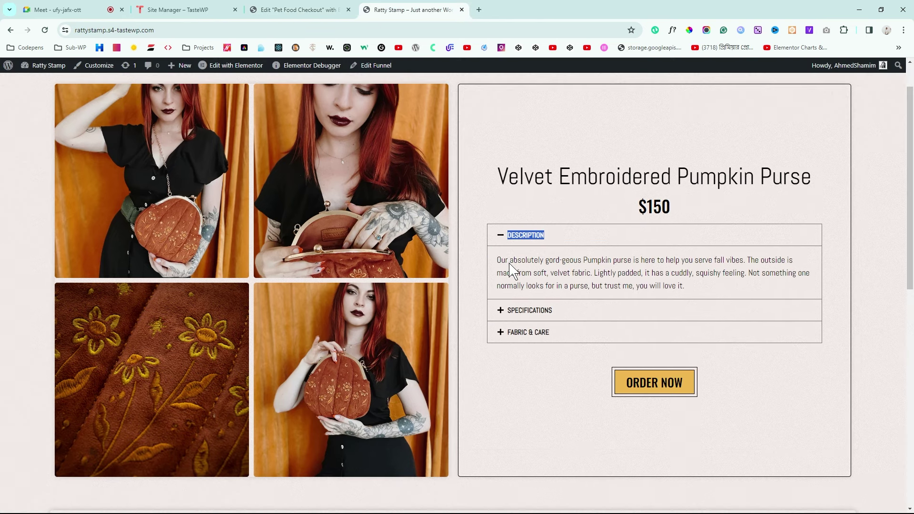
{"action": "left_click", "coordinate": [301, 9]}
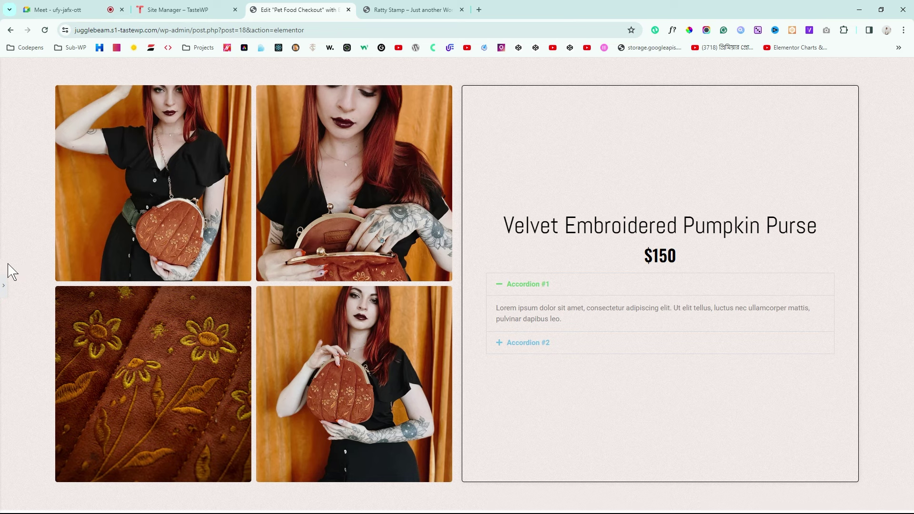
{"action": "left_click", "coordinate": [3, 288]}
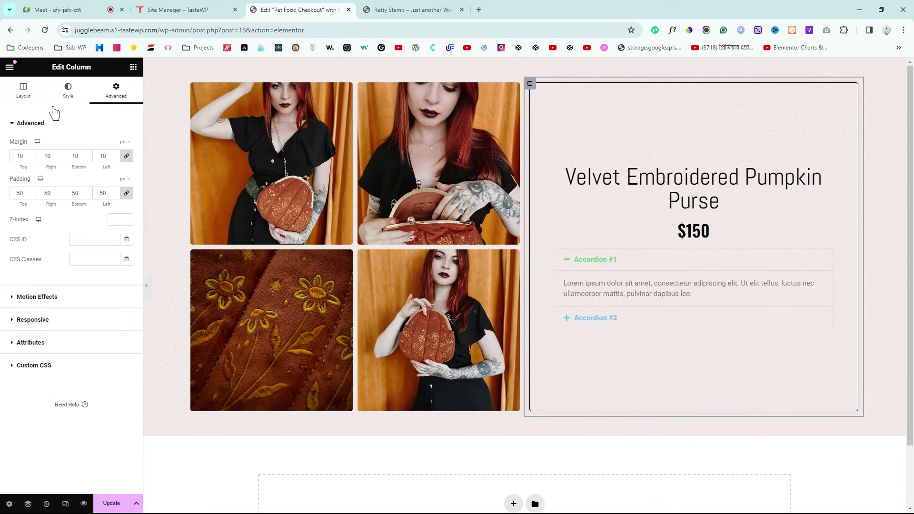
Step: Rename the first accordion item's title to DESCRIPTION
{"action": "left_click", "coordinate": [828, 254]}
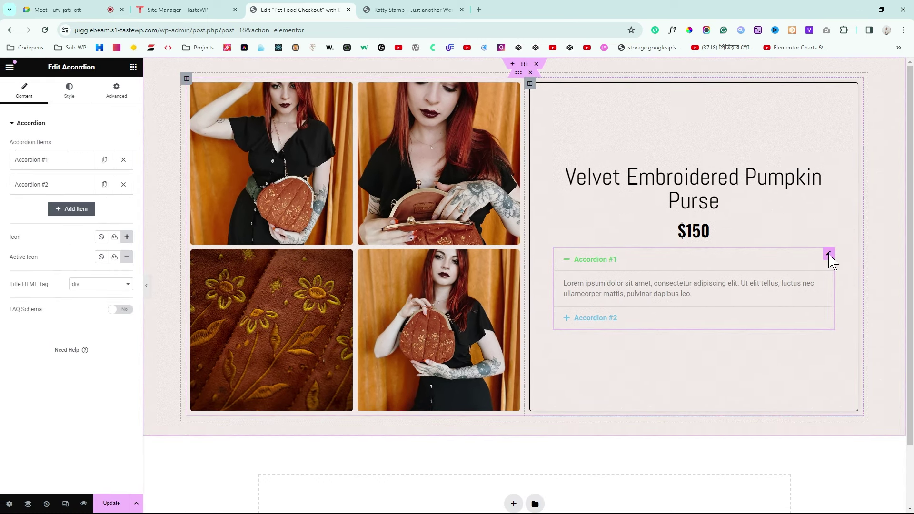
{"action": "left_click", "coordinate": [41, 159]}
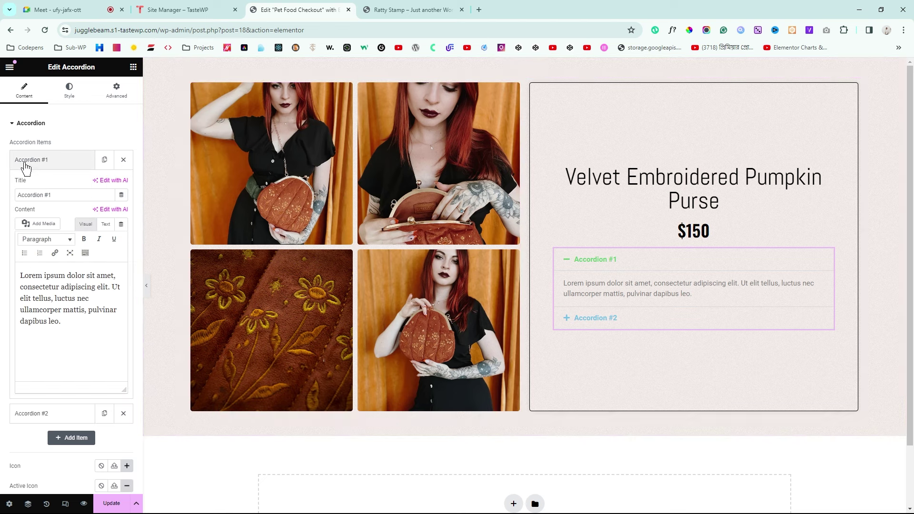
{"action": "left_click", "coordinate": [73, 195]}
{"action": "key", "text": "ctrl+a"}
{"action": "type", "text": "DESCRIPTION"}
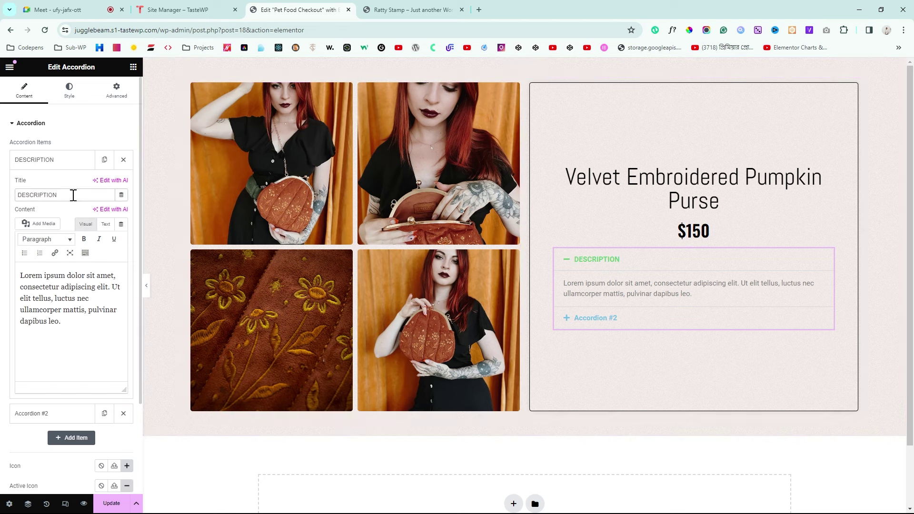
Step: Replace the item's lorem ipsum with the product description copied from the live page
{"action": "left_click", "coordinate": [391, 9]}
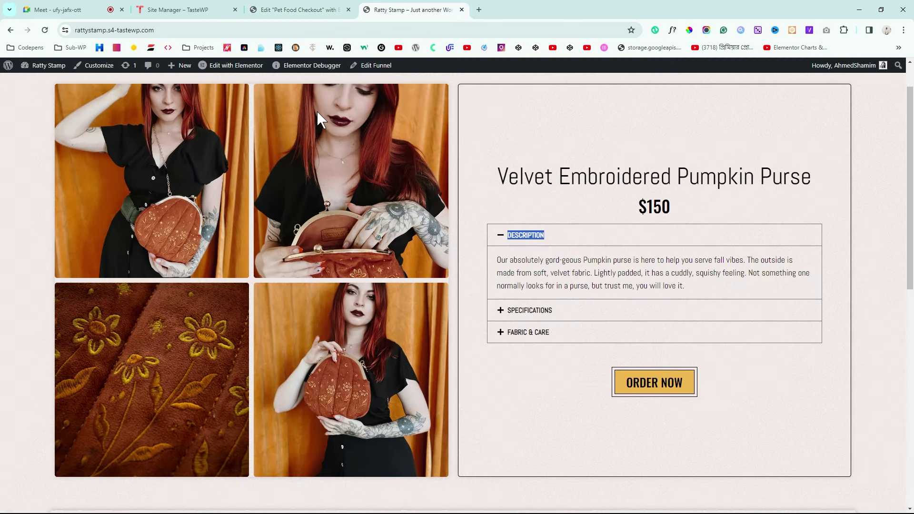
{"action": "left_click_drag", "start_coordinate": [702, 289], "coordinate": [527, 265]}
{"action": "key", "text": "ctrl+c"}
{"action": "left_click", "coordinate": [327, 7]}
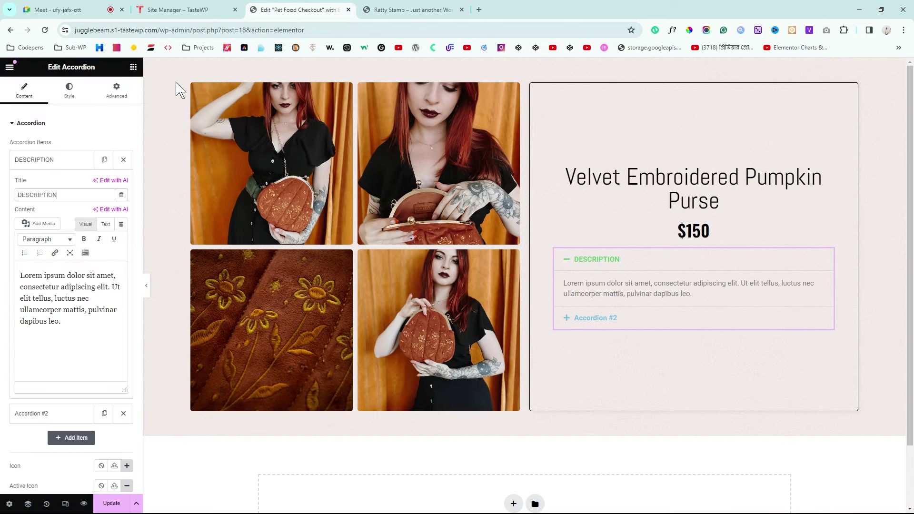
{"action": "left_click", "coordinate": [106, 224]}
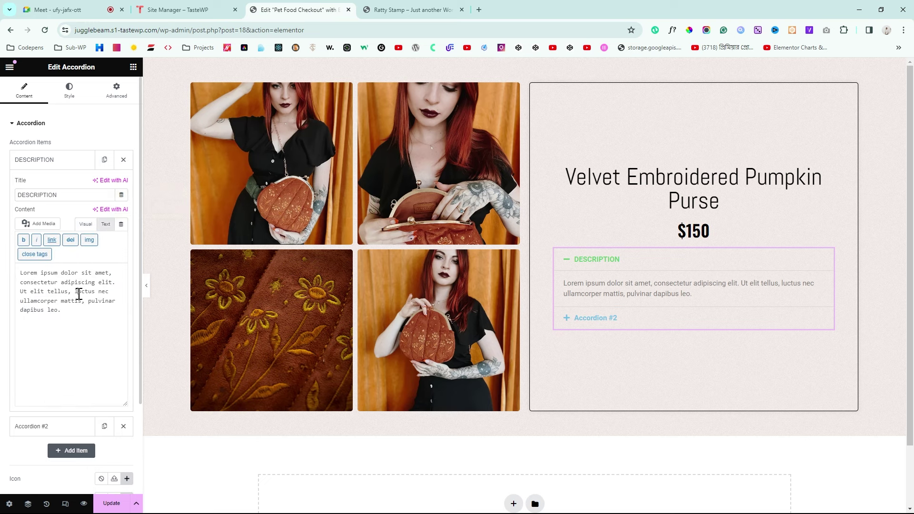
{"action": "left_click", "coordinate": [77, 288]}
{"action": "key", "text": "ctrl+a"}
{"action": "key", "text": "ctrl+v"}
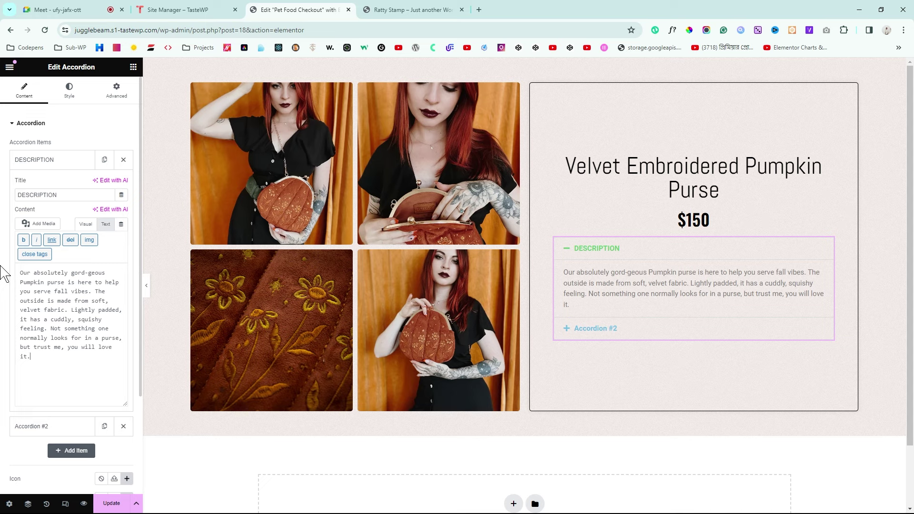
Step: Set the accordion's active title colour to black (#000000)
{"action": "left_click", "coordinate": [70, 97]}
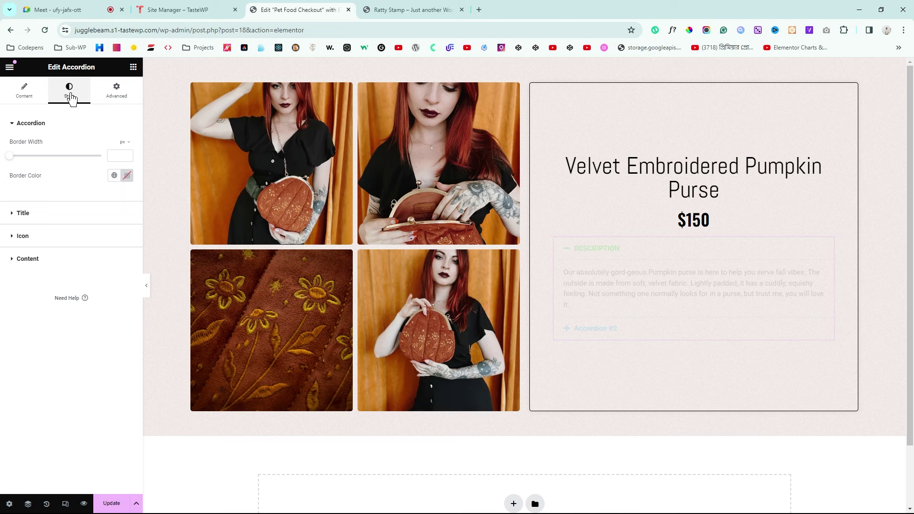
{"action": "left_click", "coordinate": [148, 290]}
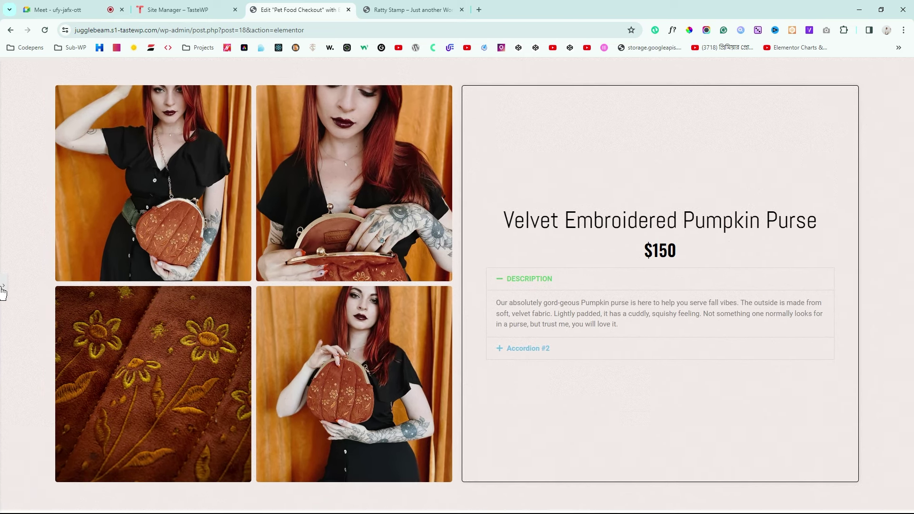
{"action": "left_click", "coordinate": [3, 290]}
{"action": "left_click", "coordinate": [19, 220]}
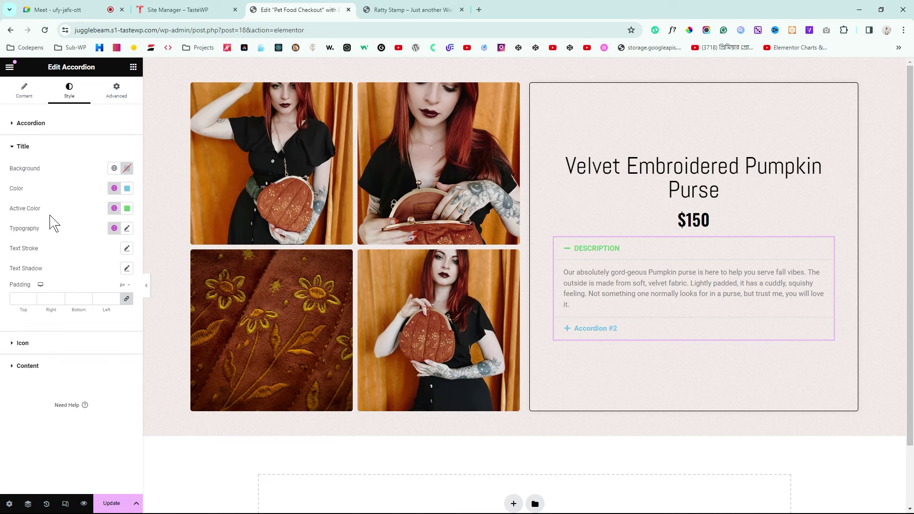
{"action": "left_click", "coordinate": [128, 208]}
{"action": "left_click_drag", "start_coordinate": [96, 279], "coordinate": [64, 334]}
{"action": "left_click", "coordinate": [6, 320]}
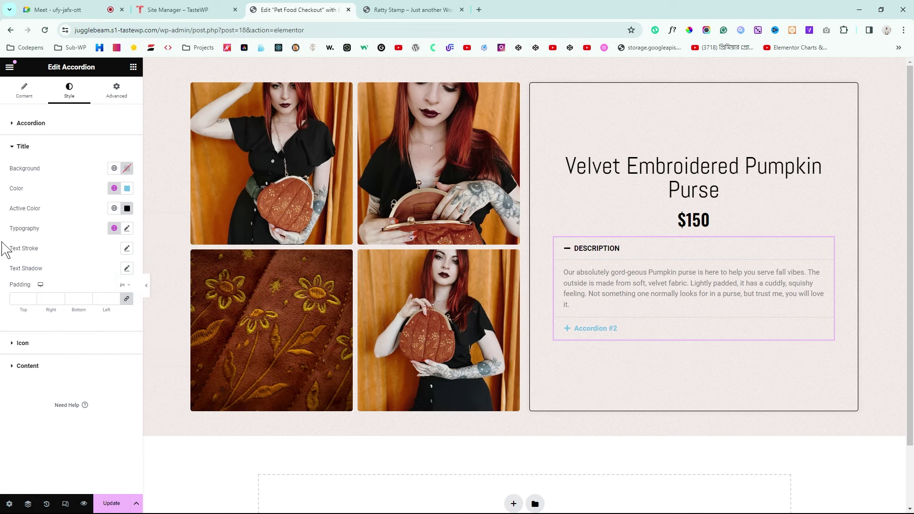
Step: Set the accordion title typography family to Abel
{"action": "left_click", "coordinate": [127, 228]}
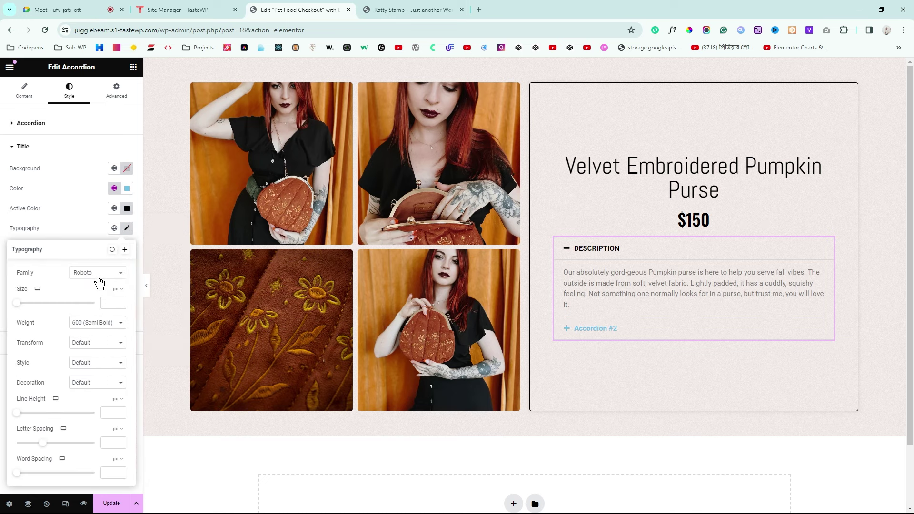
{"action": "left_click", "coordinate": [99, 281]}
{"action": "type", "text": "ab"}
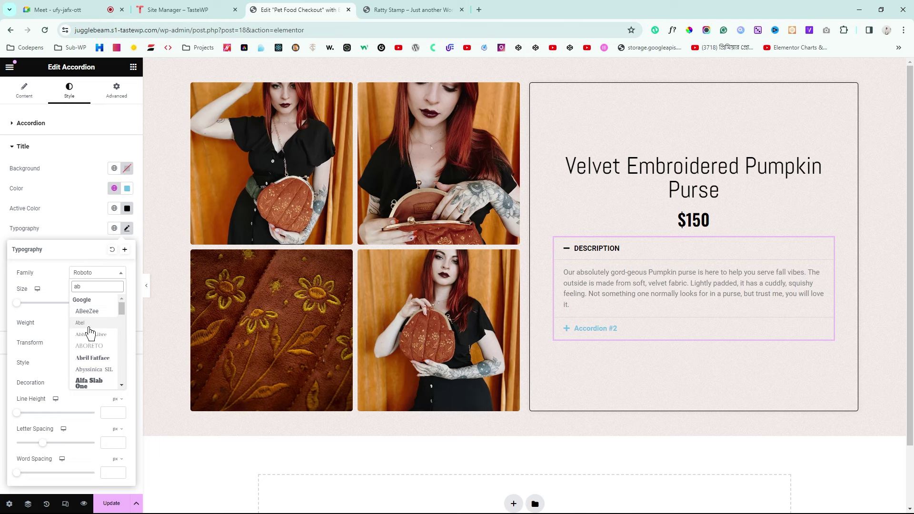
{"action": "left_click", "coordinate": [90, 327]}
Step: Check the reference page's DESCRIPTION title font with WhatFont to confirm Abel
{"action": "left_click", "coordinate": [419, 10]}
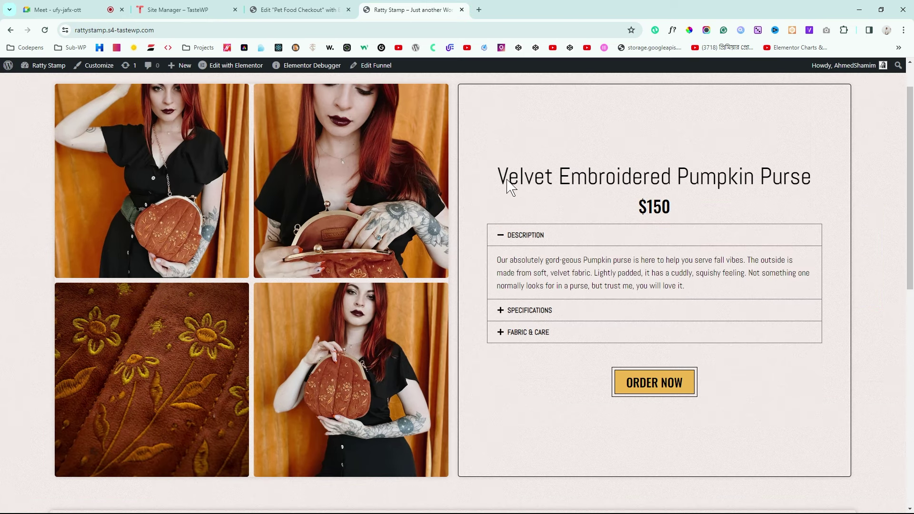
{"action": "left_click", "coordinate": [673, 30]}
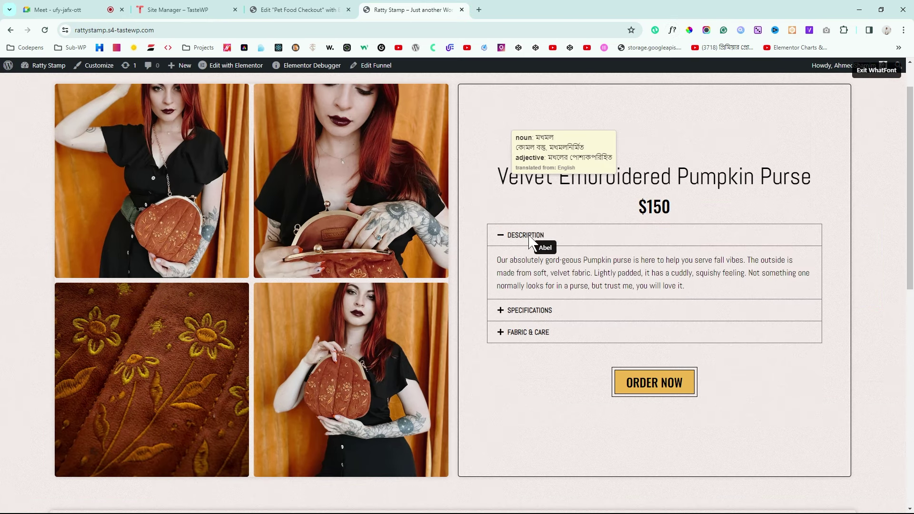
{"action": "left_click", "coordinate": [529, 236]}
{"action": "left_click", "coordinate": [676, 256]}
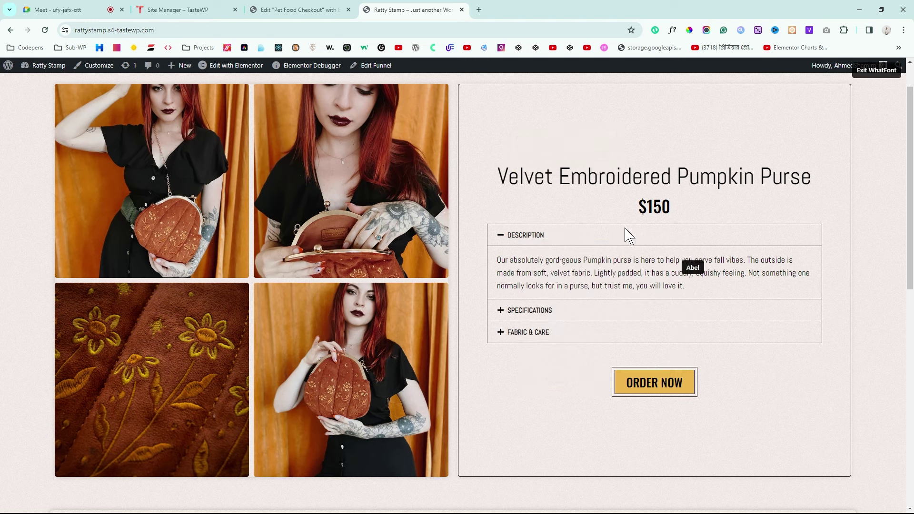
{"action": "left_click", "coordinate": [877, 70]}
{"action": "left_click", "coordinate": [328, 8]}
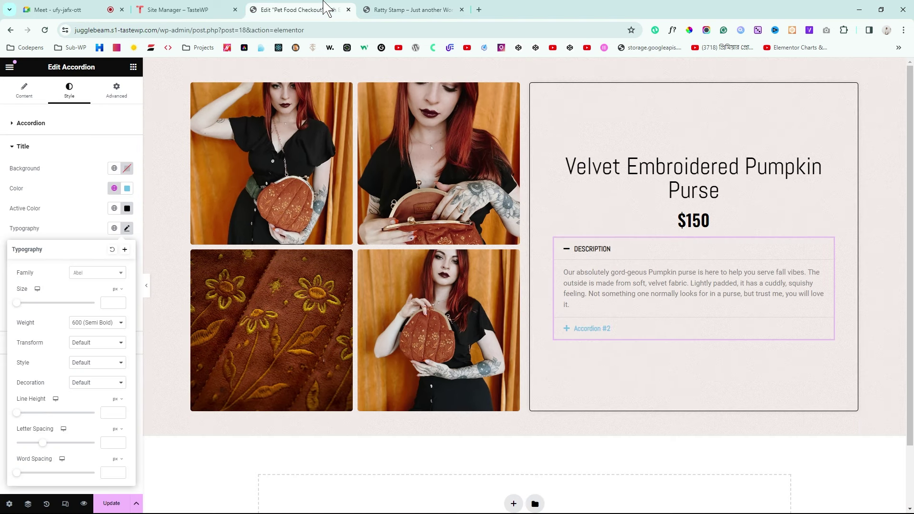
{"action": "left_click", "coordinate": [2, 233]}
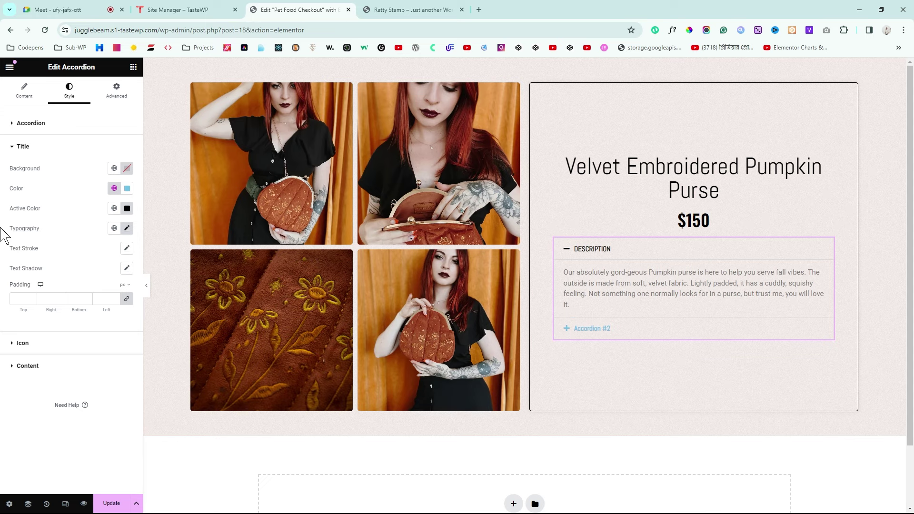
Step: Set the accordion description text colour to black
{"action": "left_click", "coordinate": [20, 366]}
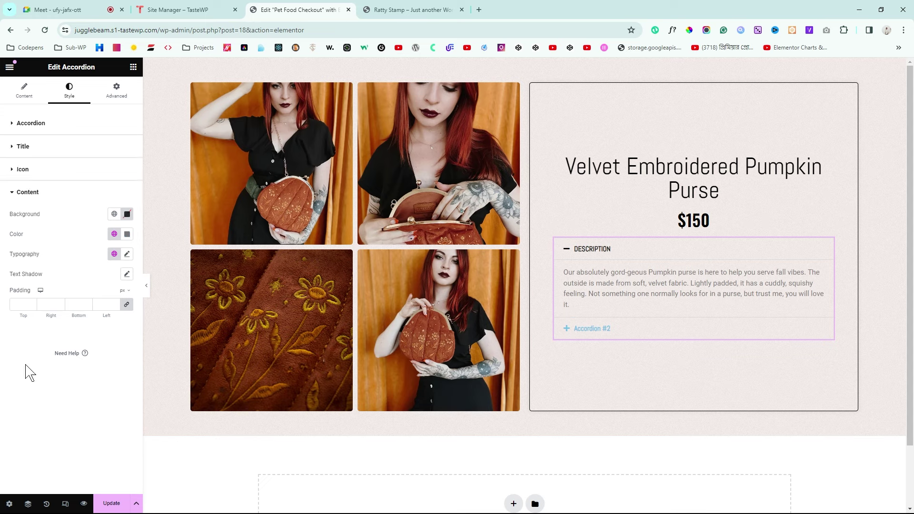
{"action": "left_click", "coordinate": [127, 234]}
{"action": "left_click_drag", "start_coordinate": [83, 320], "coordinate": [20, 383]}
{"action": "left_click", "coordinate": [5, 381]}
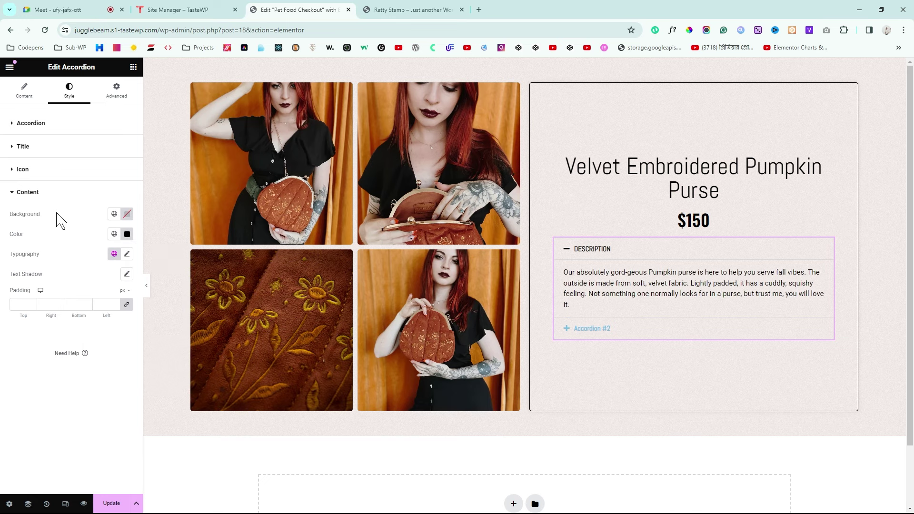
Step: Set the description typography to Abel at size 18
{"action": "left_click", "coordinate": [128, 255]}
{"action": "left_click", "coordinate": [104, 299]}
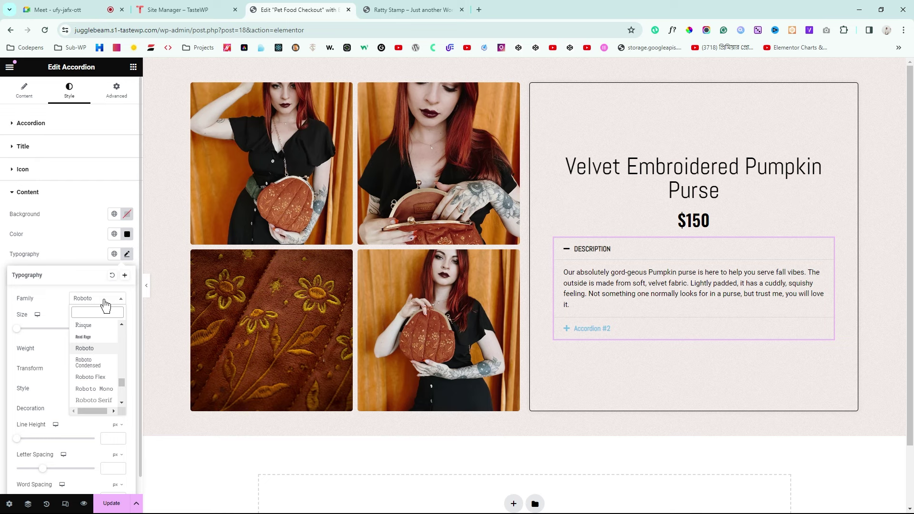
{"action": "left_click", "coordinate": [89, 355]}
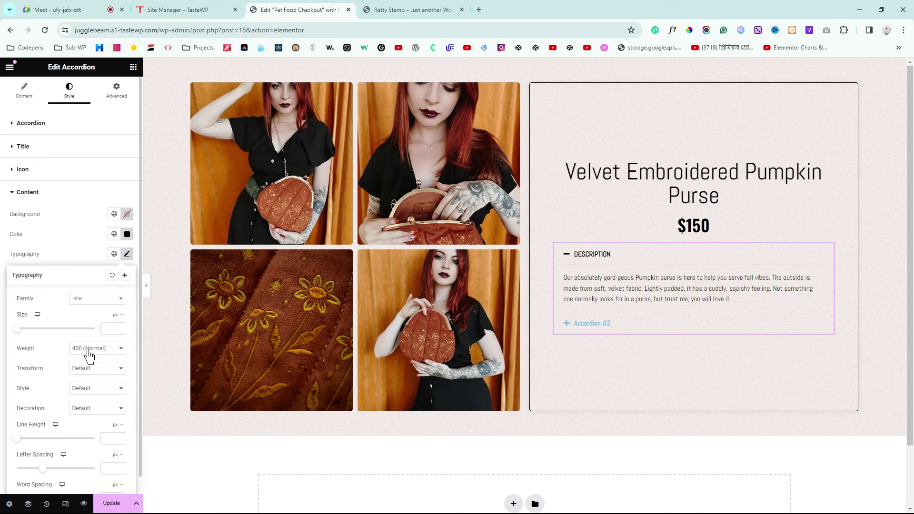
{"action": "left_click", "coordinate": [109, 329]}
{"action": "type", "text": "18"}
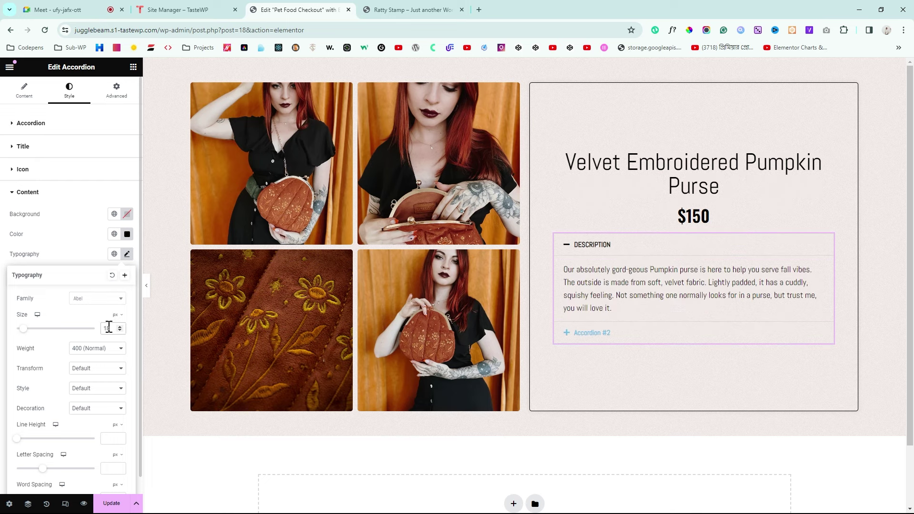
Step: Preview the page full-width and compare it with the reference product page
{"action": "left_click", "coordinate": [148, 285]}
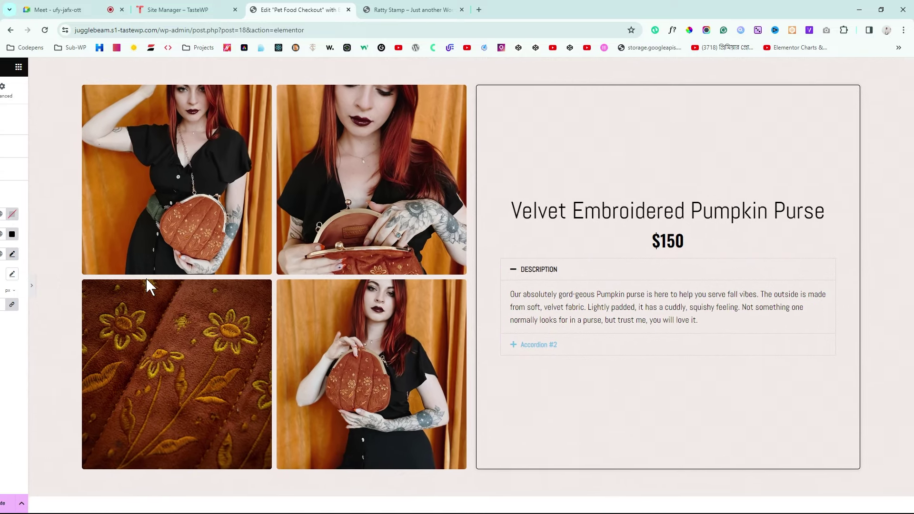
{"action": "left_click", "coordinate": [394, 8]}
{"action": "left_click", "coordinate": [296, 9]}
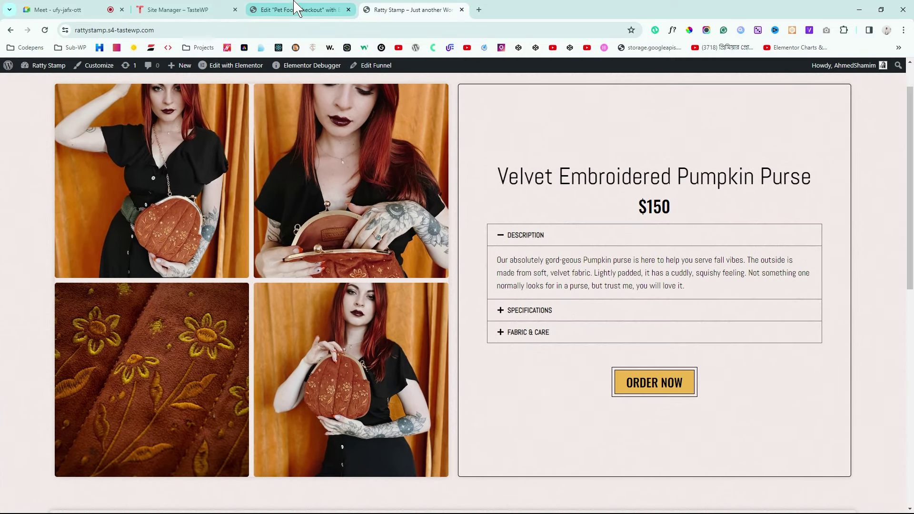
{"action": "left_click", "coordinate": [3, 285]}
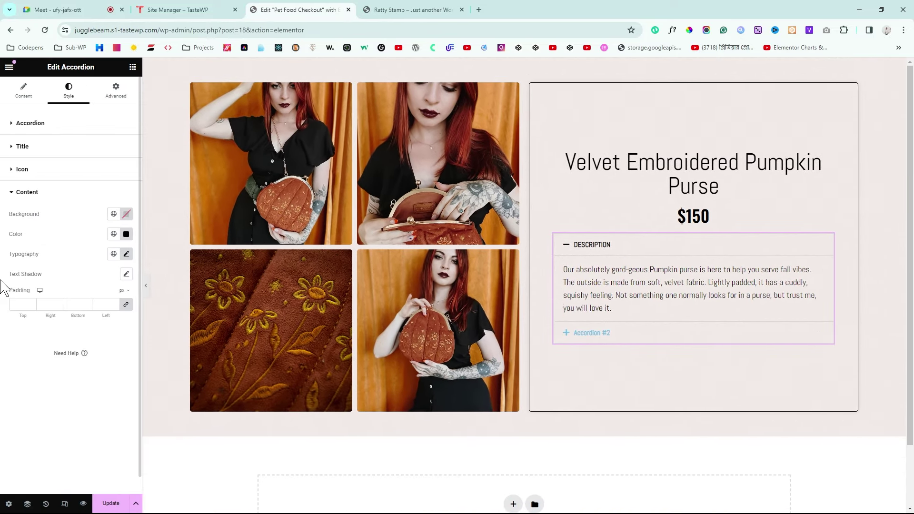
{"action": "left_click", "coordinate": [33, 125]}
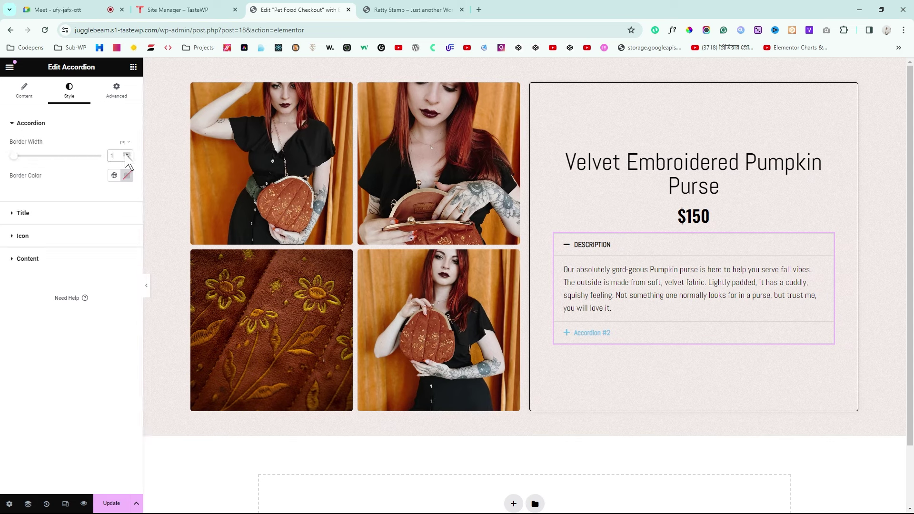
Step: Make the accordion border black and compare the preview with the reference page
{"action": "left_click", "coordinate": [126, 176]}
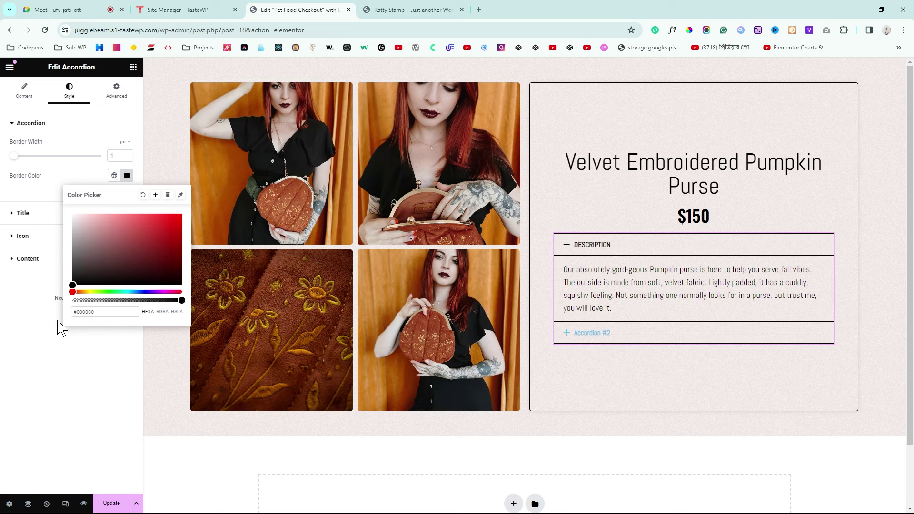
{"action": "left_click", "coordinate": [146, 289]}
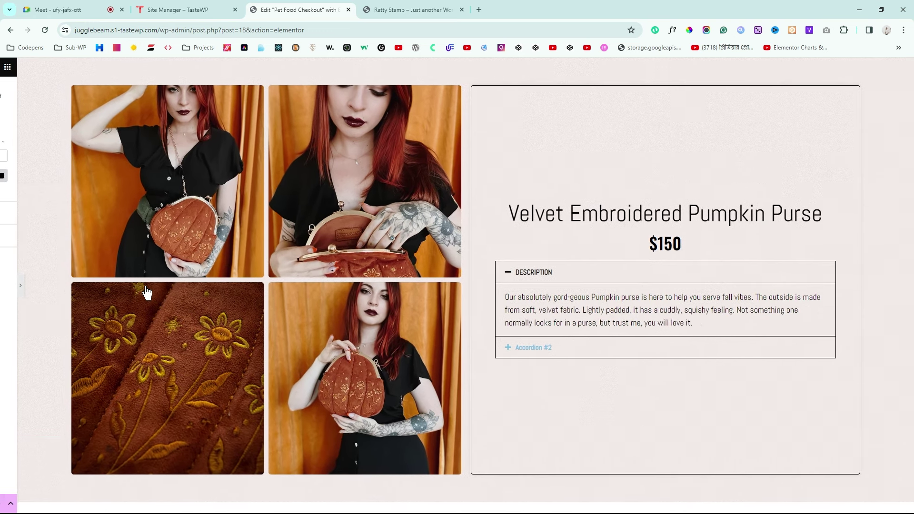
{"action": "left_click", "coordinate": [461, 8]}
{"action": "left_click", "coordinate": [324, 8]}
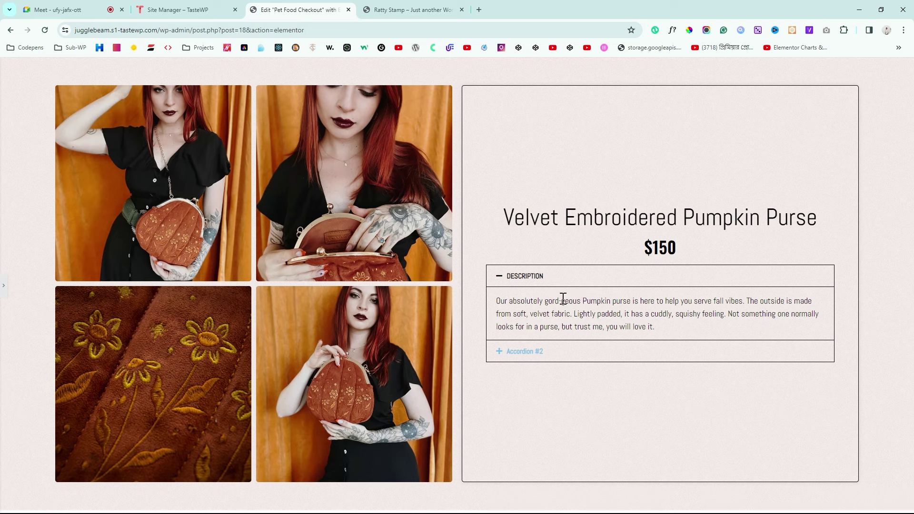
{"action": "left_click", "coordinate": [3, 290]}
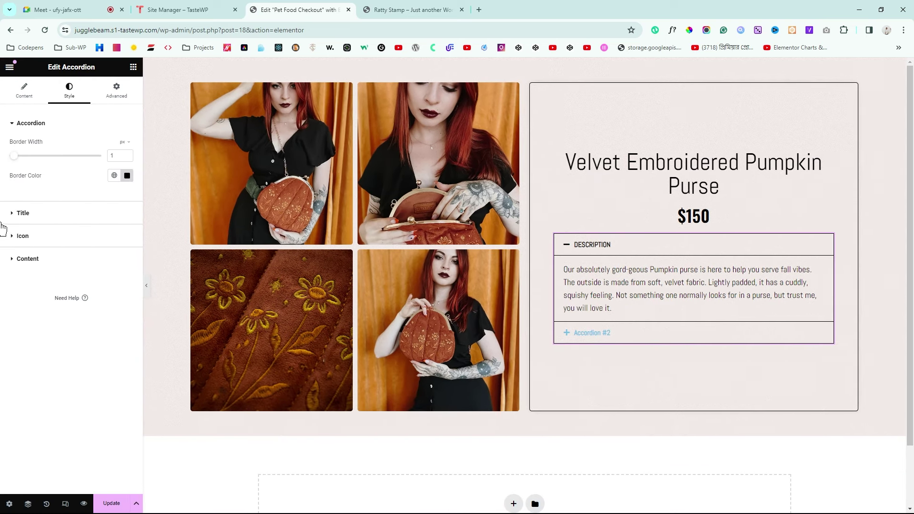
Step: Set the accordion title colour to black (#000000)
{"action": "left_click", "coordinate": [22, 213]}
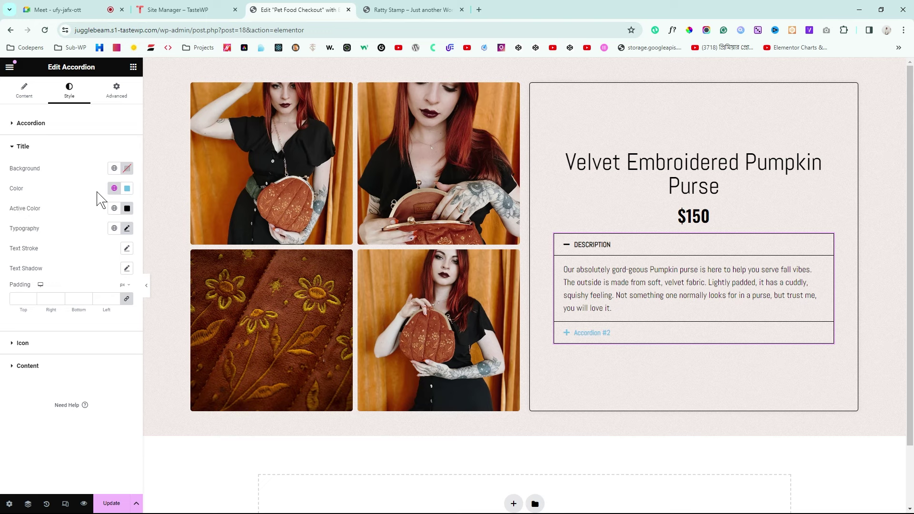
{"action": "left_click", "coordinate": [127, 188]}
{"action": "left_click", "coordinate": [72, 298]}
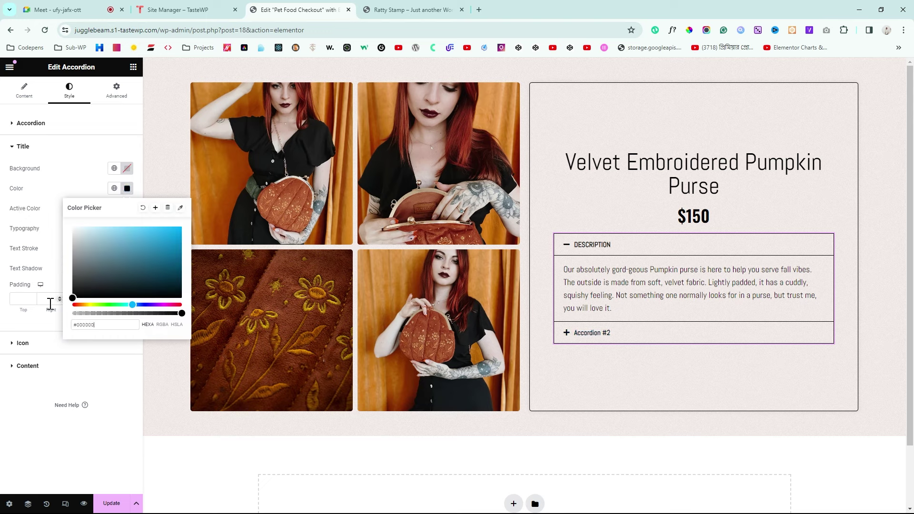
{"action": "left_click", "coordinate": [2, 279]}
Step: Rename accordion item #2 to SPECIFICATIONS, copied from the reference page
{"action": "left_click", "coordinate": [24, 90]}
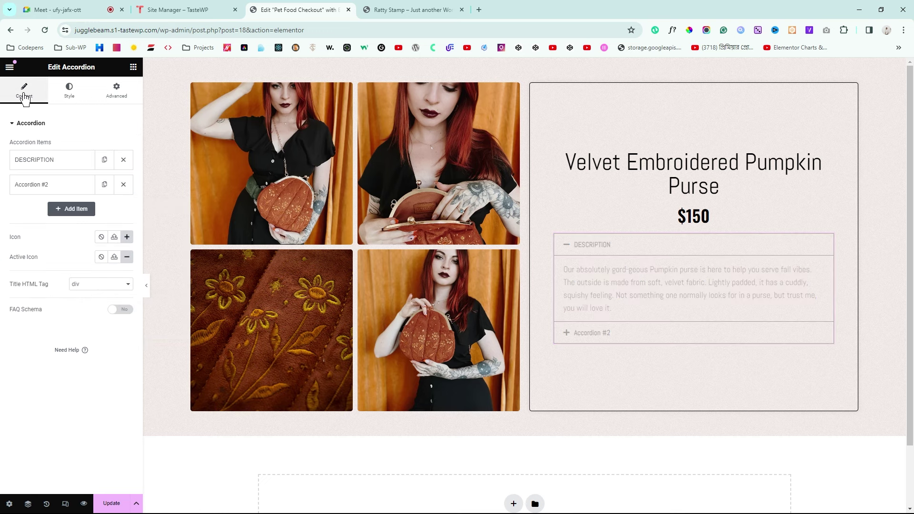
{"action": "left_click", "coordinate": [51, 189]}
{"action": "left_click", "coordinate": [372, 10]}
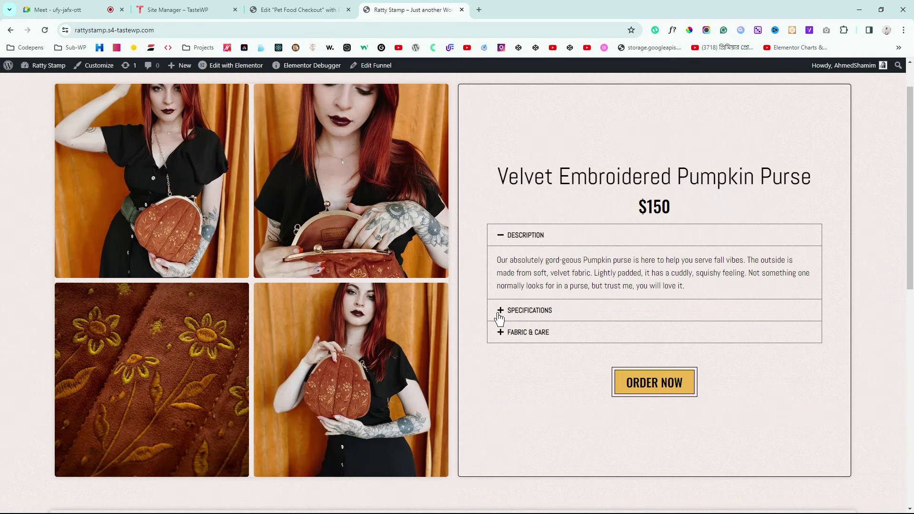
{"action": "left_click_drag", "start_coordinate": [571, 319], "coordinate": [507, 320]}
{"action": "key", "text": "ctrl+c"}
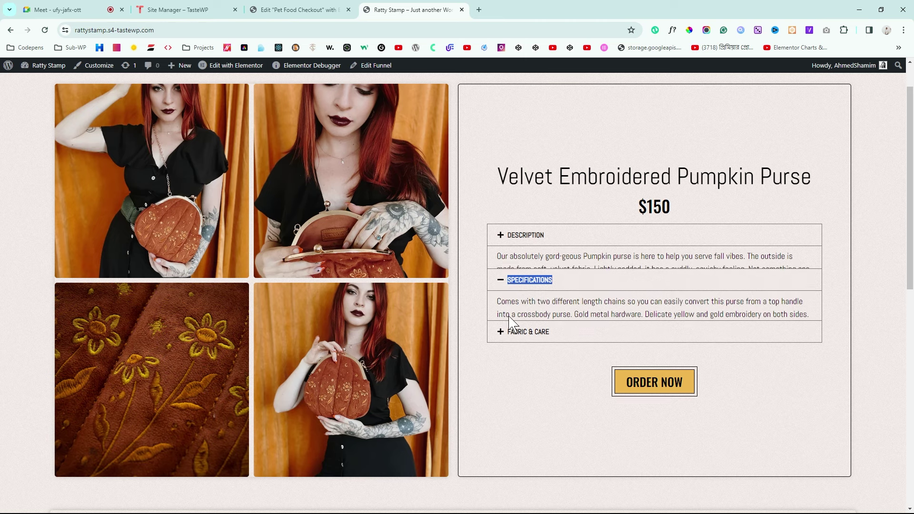
{"action": "left_click", "coordinate": [295, 9]}
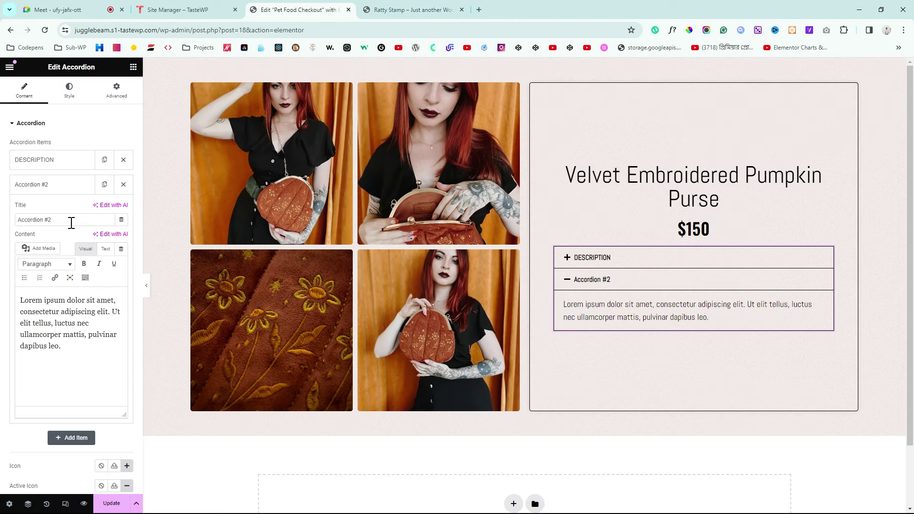
{"action": "key", "text": "ctrl+a"}
{"action": "key", "text": "ctrl+v"}
Step: Paste the reference Specifications paragraph into the SPECIFICATIONS item content
{"action": "left_click", "coordinate": [381, 9]}
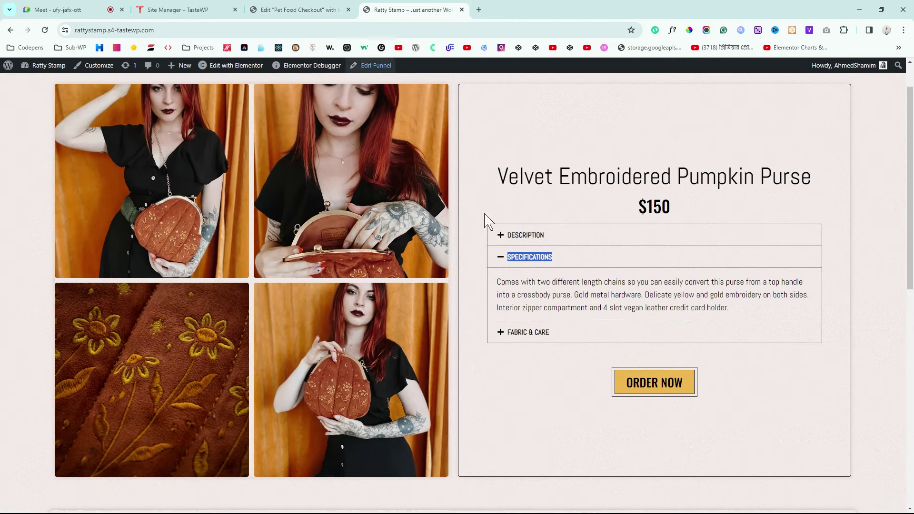
{"action": "left_click_drag", "start_coordinate": [757, 317], "coordinate": [502, 287]}
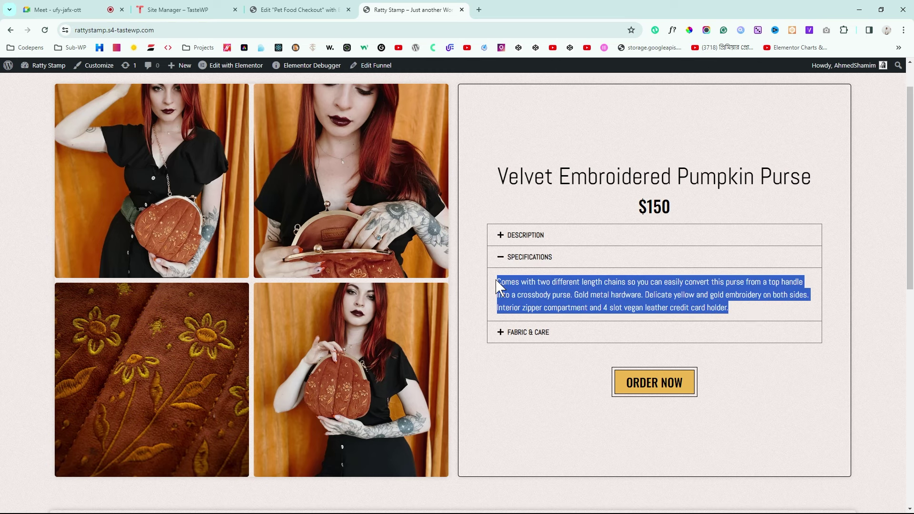
{"action": "left_click", "coordinate": [300, 9]}
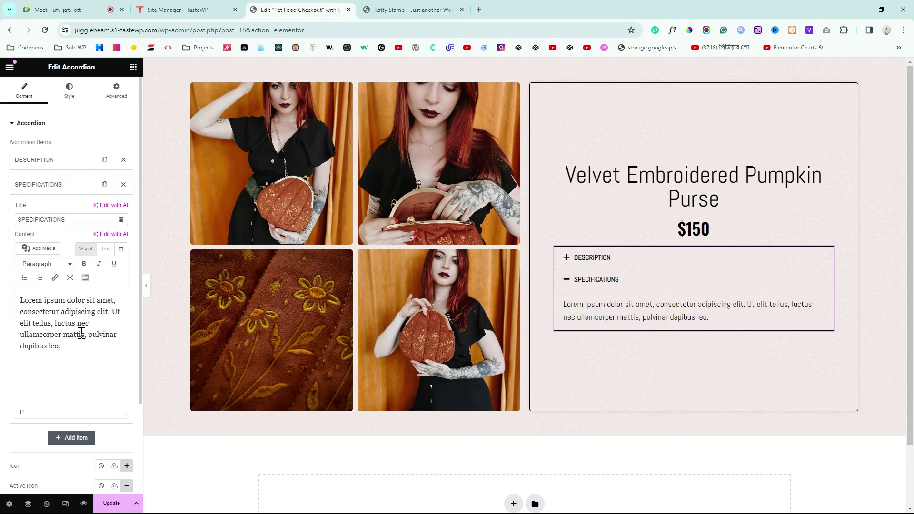
{"action": "key", "text": "ctrl+a"}
{"action": "type", "text": "Comes with two different length chains so you can easily convert this purse from a top handle into a crossbody purse. Gold metal hardware. Delicate yellow and gold embroidery on both sides. Interior zipper compartment and 4 slot vegan leather credit card holder."}
Step: Add a third accordion item titled FABRIC & CARE
{"action": "left_click", "coordinate": [410, 9]}
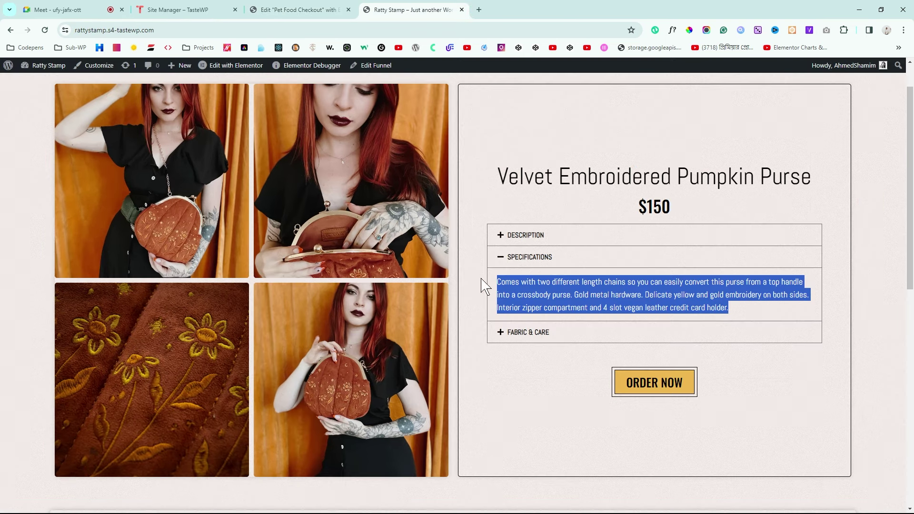
{"action": "left_click", "coordinate": [544, 332]}
{"action": "left_click_drag", "start_coordinate": [576, 277], "coordinate": [507, 280]}
{"action": "key", "text": "ctrl+c"}
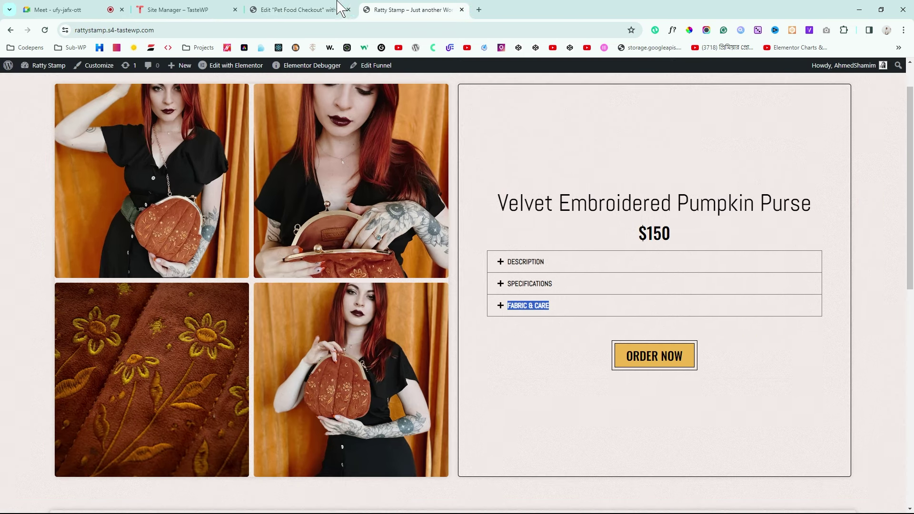
{"action": "left_click", "coordinate": [339, 8]}
{"action": "left_click", "coordinate": [42, 188]}
{"action": "left_click", "coordinate": [74, 206]}
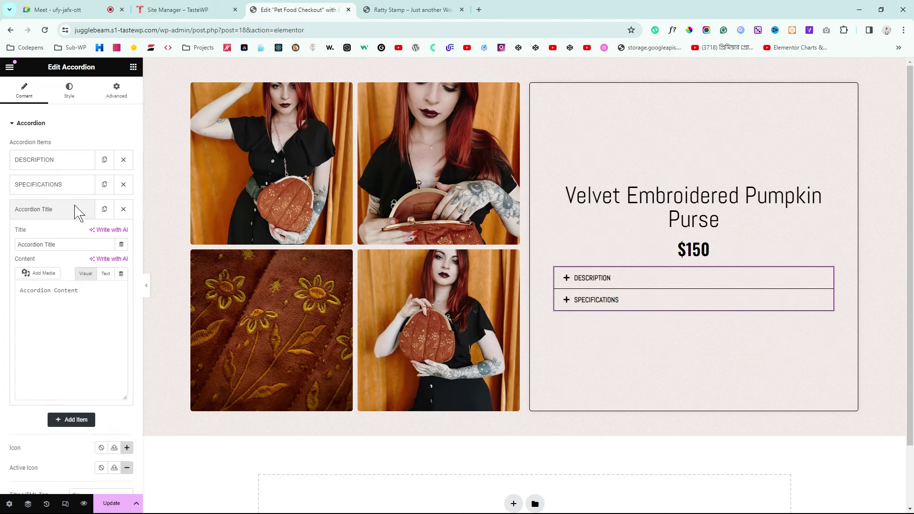
{"action": "triple_click", "coordinate": [57, 244]}
{"action": "key", "text": "ctrl+v"}
Step: Paste the reference FABRIC & CARE paragraph into the new item's content
{"action": "left_click", "coordinate": [388, 9]}
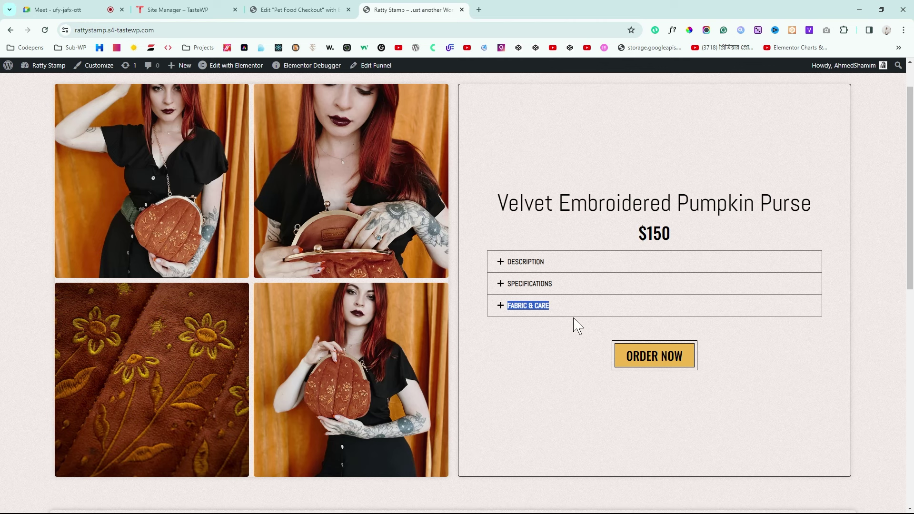
{"action": "left_click", "coordinate": [505, 309]}
{"action": "left_click_drag", "start_coordinate": [779, 338], "coordinate": [497, 297]}
{"action": "key", "text": "ctrl+c"}
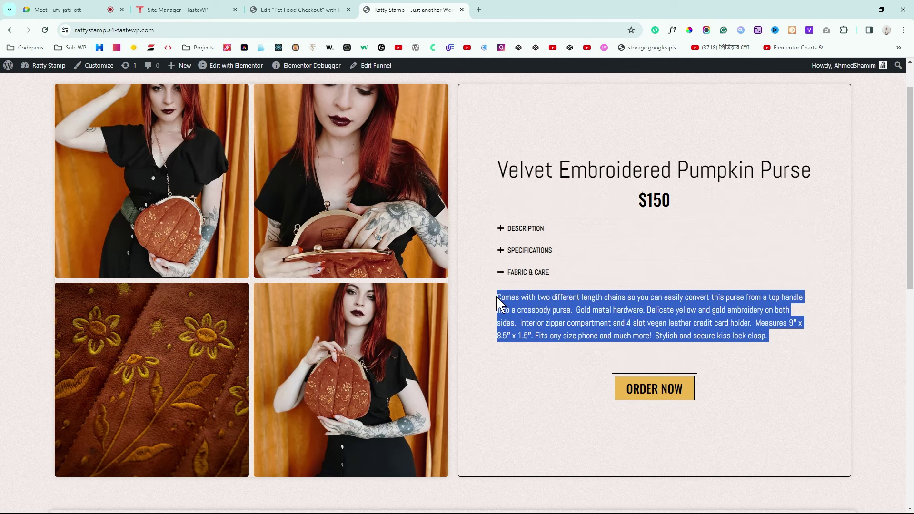
{"action": "left_click", "coordinate": [298, 9]}
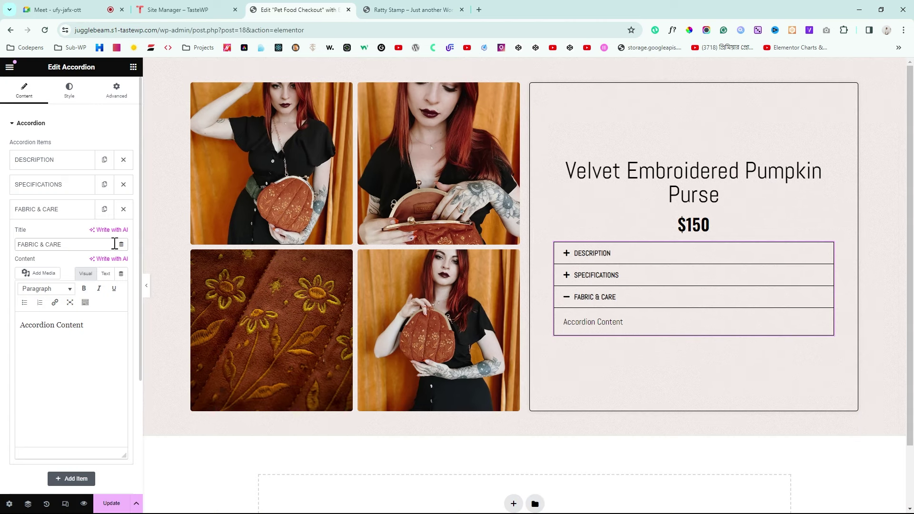
{"action": "left_click", "coordinate": [106, 274]}
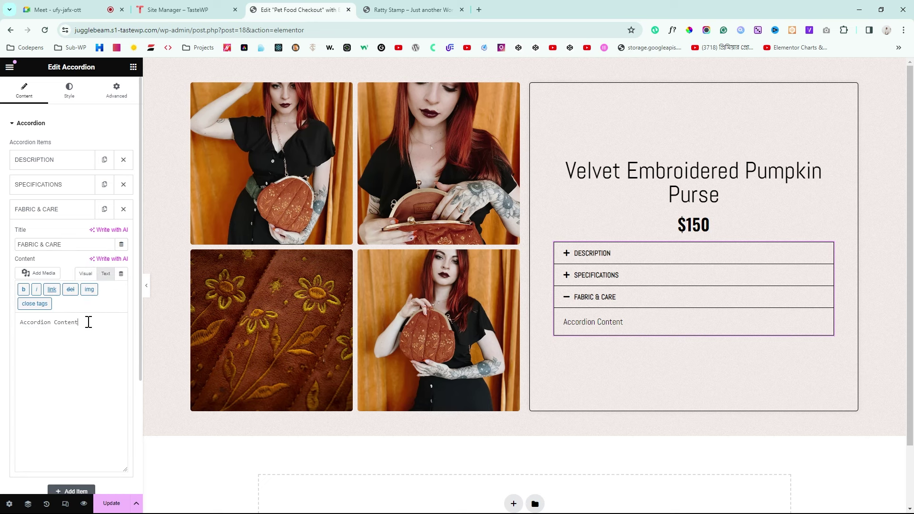
{"action": "key", "text": "ctrl+a"}
{"action": "key", "text": "ctrl+v"}
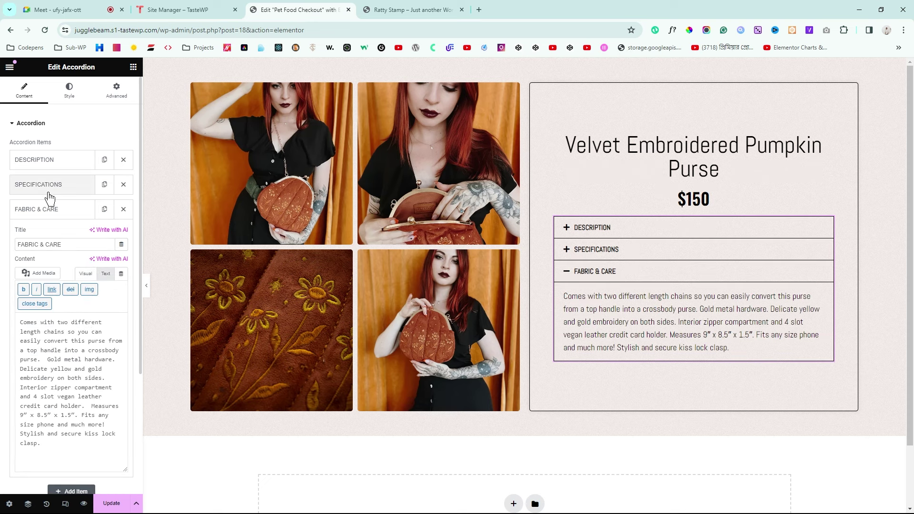
{"action": "left_click", "coordinate": [29, 209]}
Step: Preview the accordion, toggling DESCRIPTION, SPECIFICATIONS and FABRIC & CARE, and compare with the reference
{"action": "left_click", "coordinate": [146, 292]}
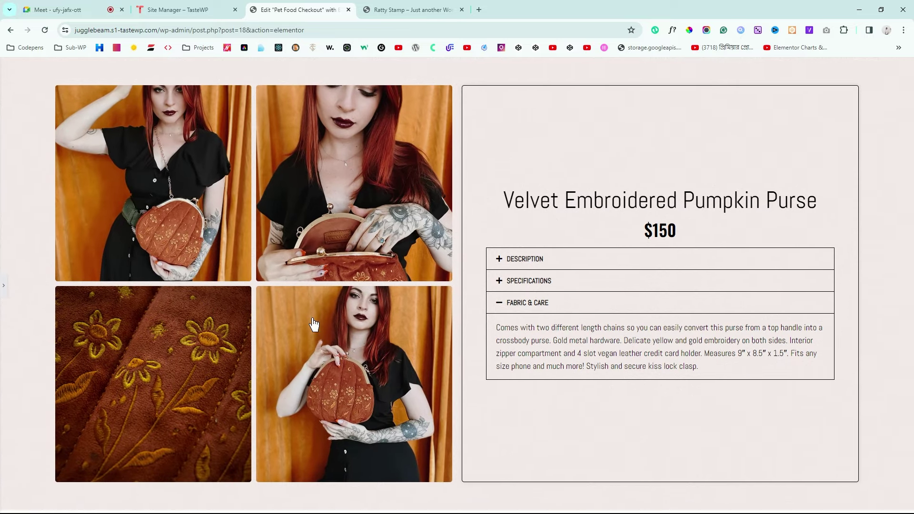
{"action": "left_click", "coordinate": [505, 265]}
{"action": "left_click", "coordinate": [505, 341]}
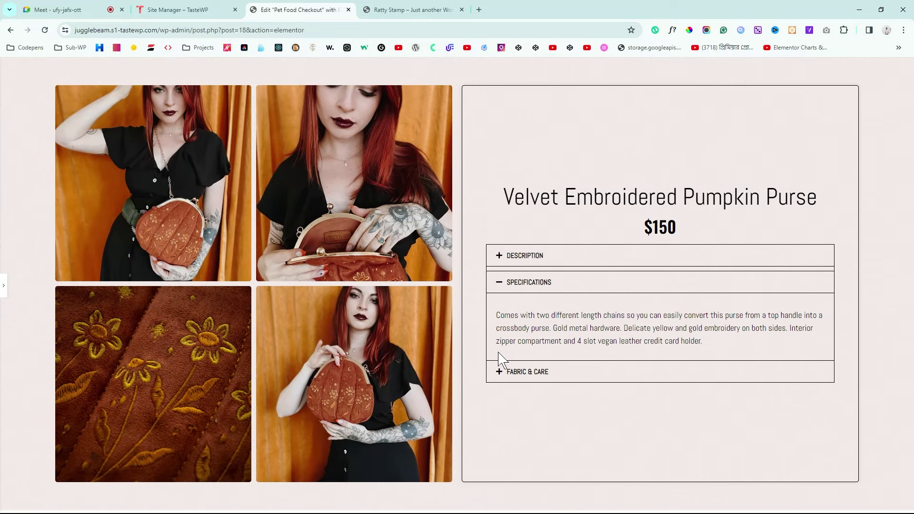
{"action": "left_click", "coordinate": [555, 378]}
{"action": "left_click", "coordinate": [497, 304]}
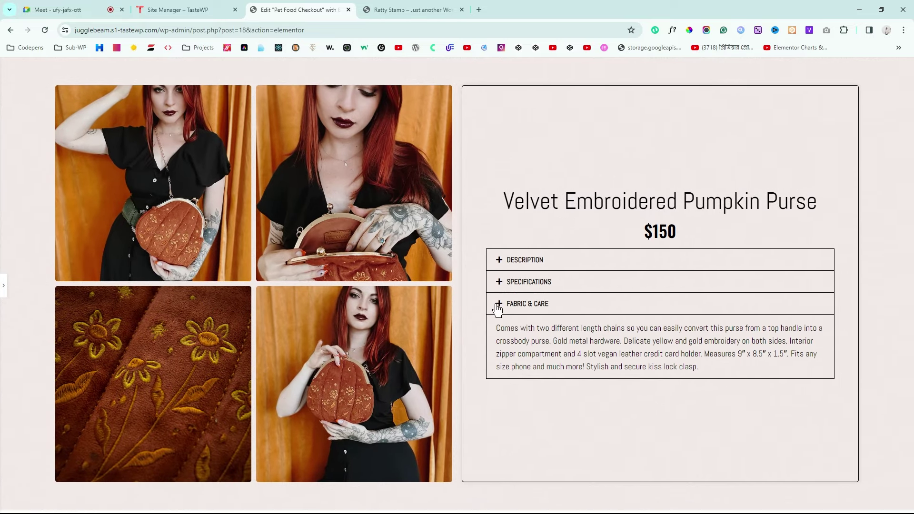
{"action": "left_click", "coordinate": [517, 283]}
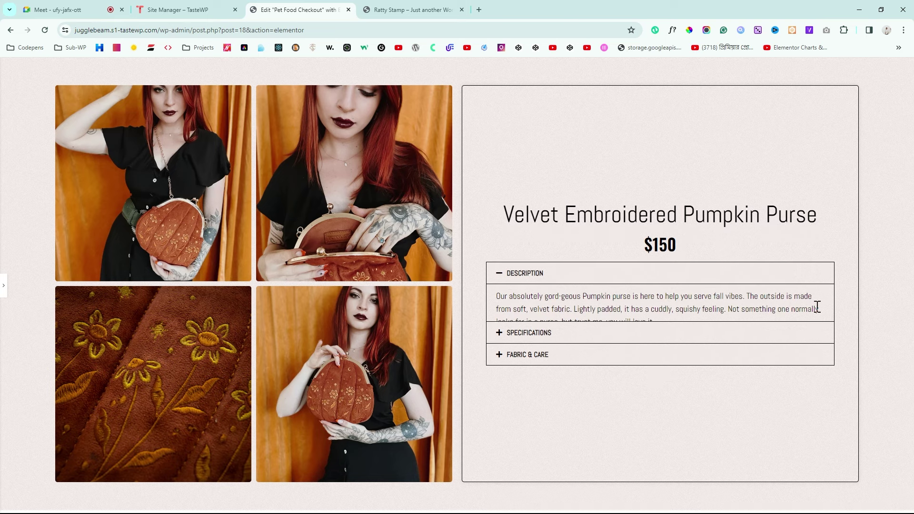
{"action": "left_click", "coordinate": [429, 7]}
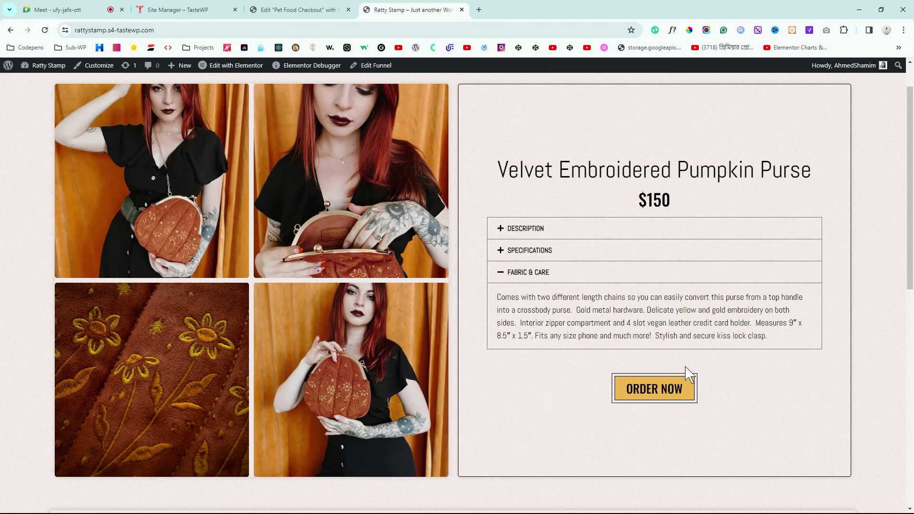
Step: Place a Button widget below the accordion and centre it
{"action": "scroll", "coordinate": [671, 402], "scroll_direction": "up", "scroll_amount": 1}
{"action": "scroll", "coordinate": [669, 401], "scroll_direction": "down", "scroll_amount": 2}
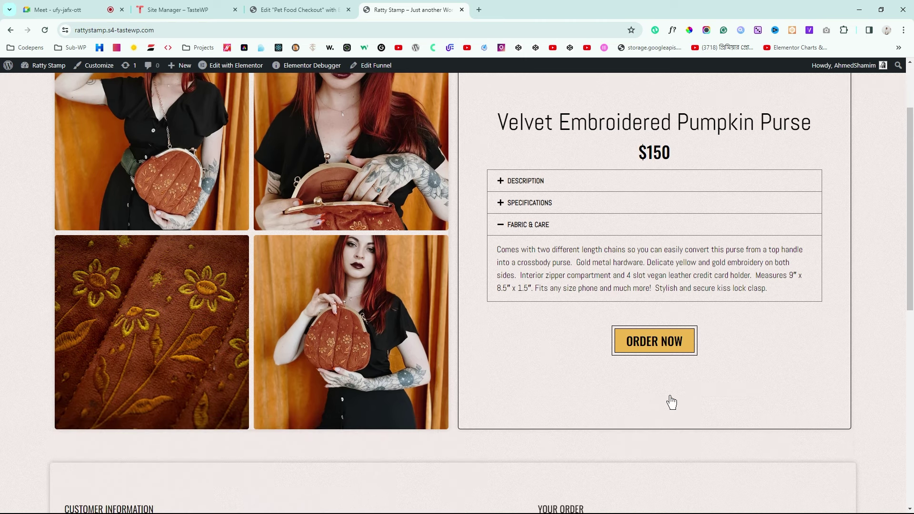
{"action": "scroll", "coordinate": [671, 401], "scroll_direction": "up", "scroll_amount": 1}
{"action": "left_click", "coordinate": [287, 10]}
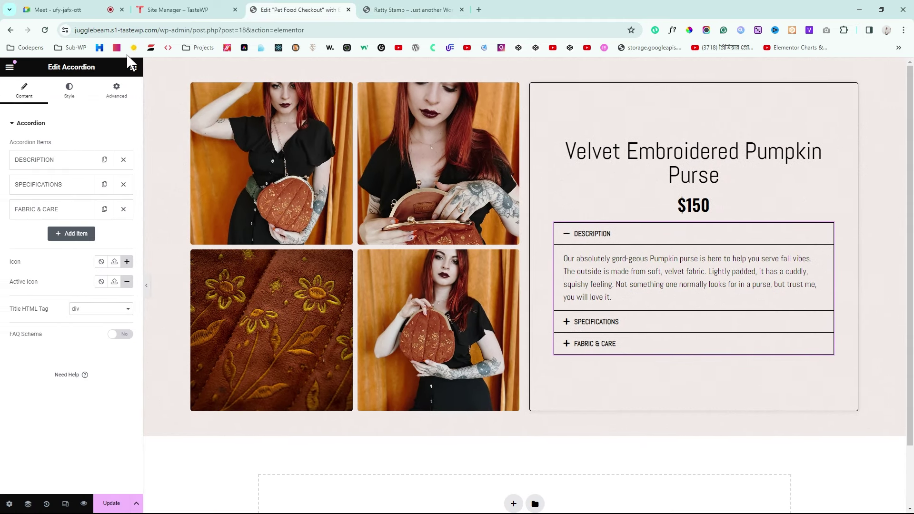
{"action": "left_click", "coordinate": [133, 66]}
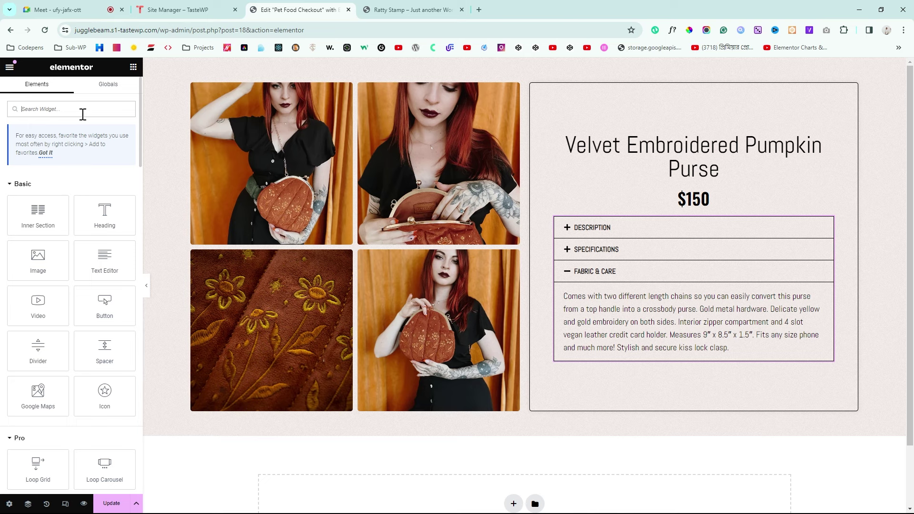
{"action": "type", "text": "bu"}
{"action": "left_click_drag", "start_coordinate": [110, 241], "coordinate": [690, 352]}
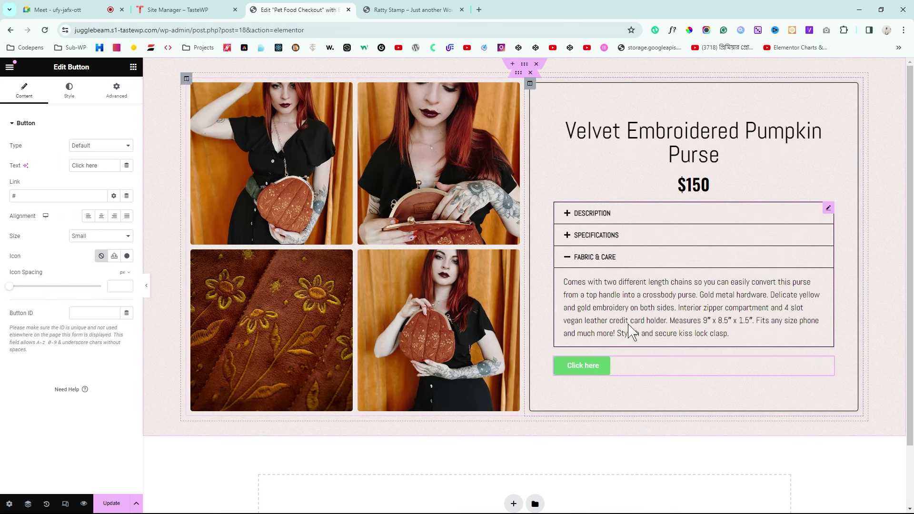
{"action": "left_click", "coordinate": [104, 217]}
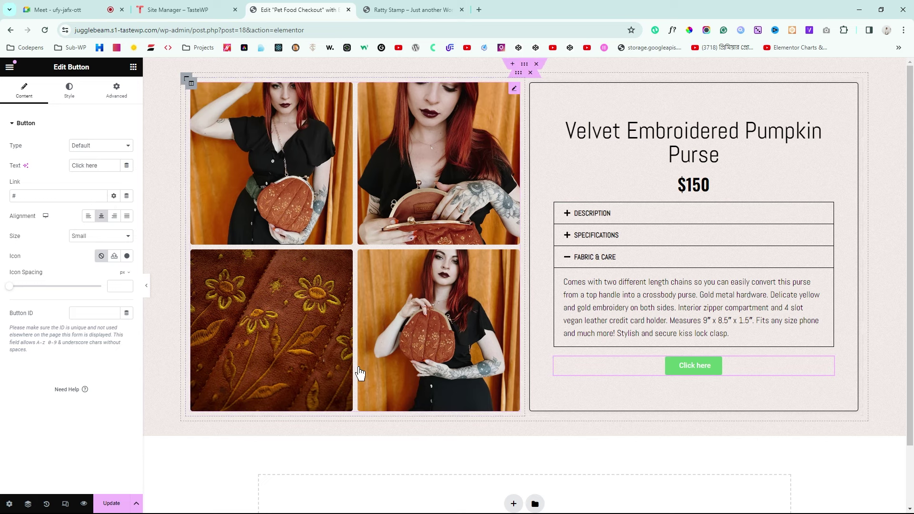
Step: Change the button label to 'Order Now'
{"action": "scroll", "coordinate": [361, 373], "scroll_direction": "down", "scroll_amount": 2}
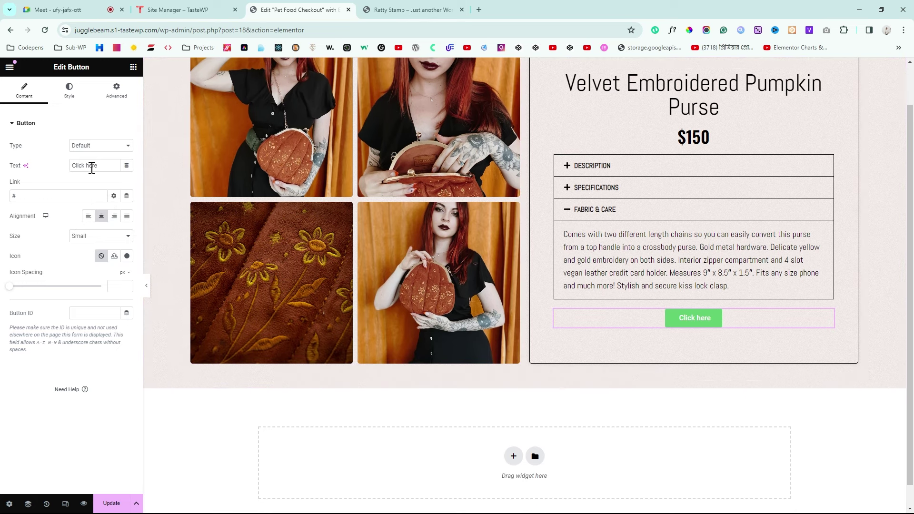
{"action": "triple_click", "coordinate": [92, 167]}
{"action": "type", "text": "Order Now"}
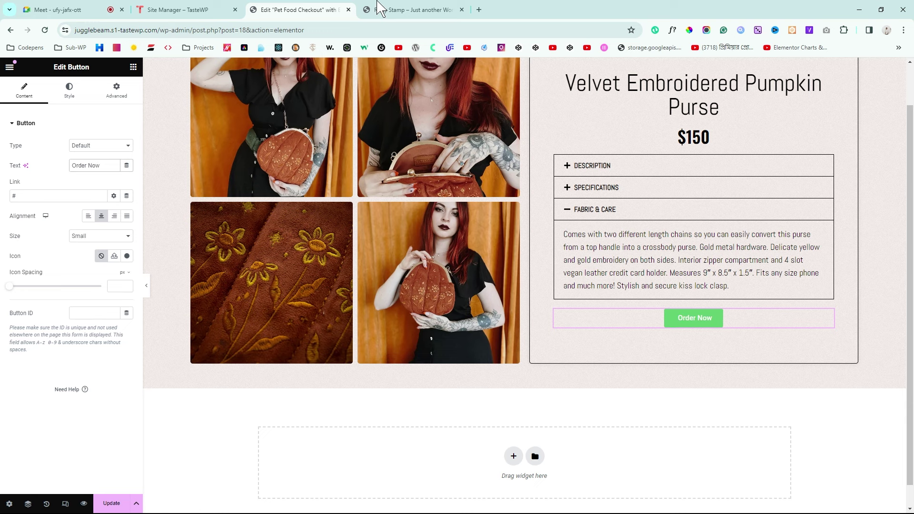
Step: Check the reference ORDER NOW button's font with WhatFont
{"action": "left_click", "coordinate": [381, 10]}
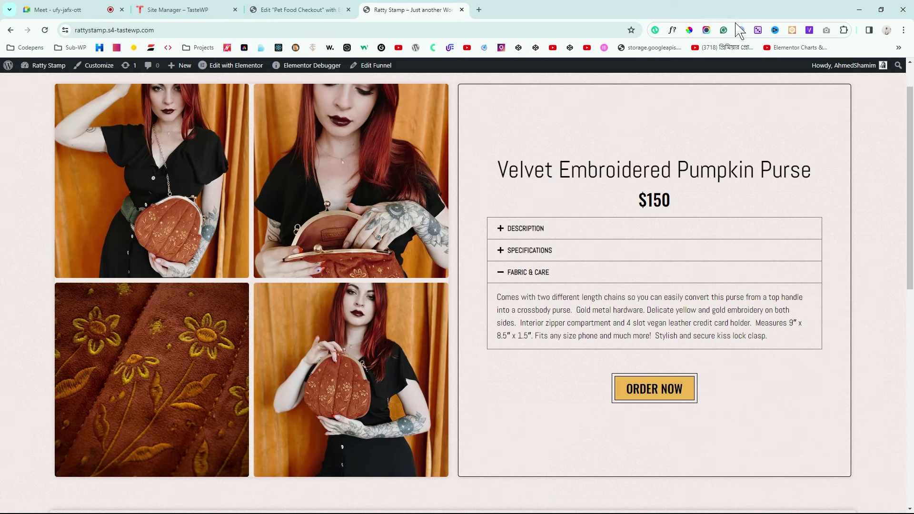
{"action": "left_click", "coordinate": [671, 29]}
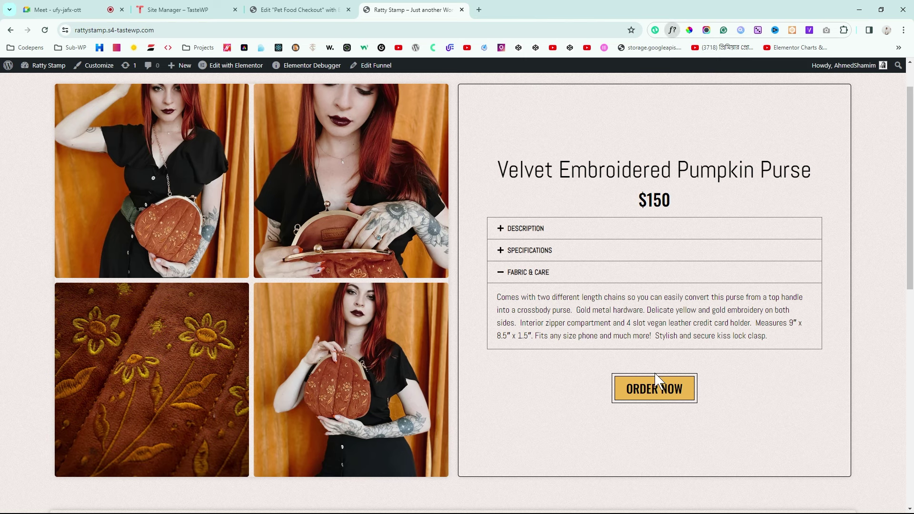
{"action": "left_click", "coordinate": [671, 393]}
{"action": "left_click", "coordinate": [815, 410]}
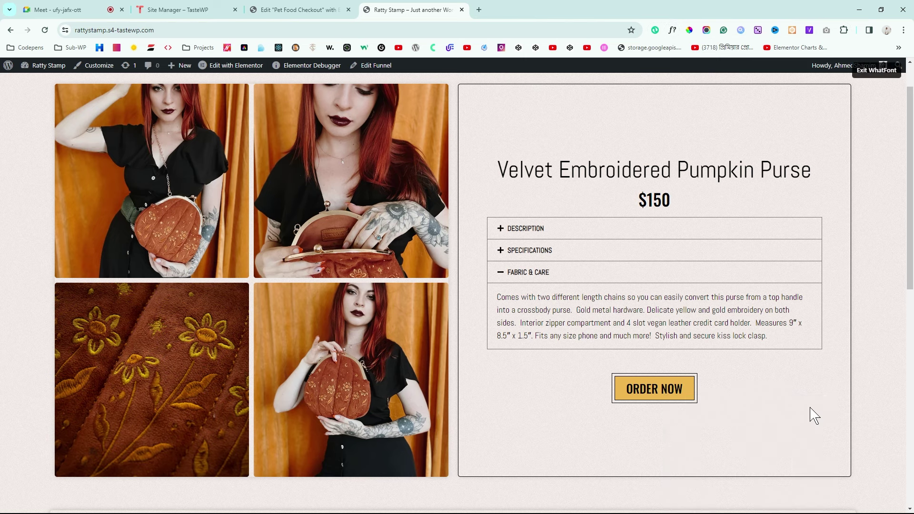
Step: Set the button typography to Oswald at size 25
{"action": "left_click", "coordinate": [300, 9]}
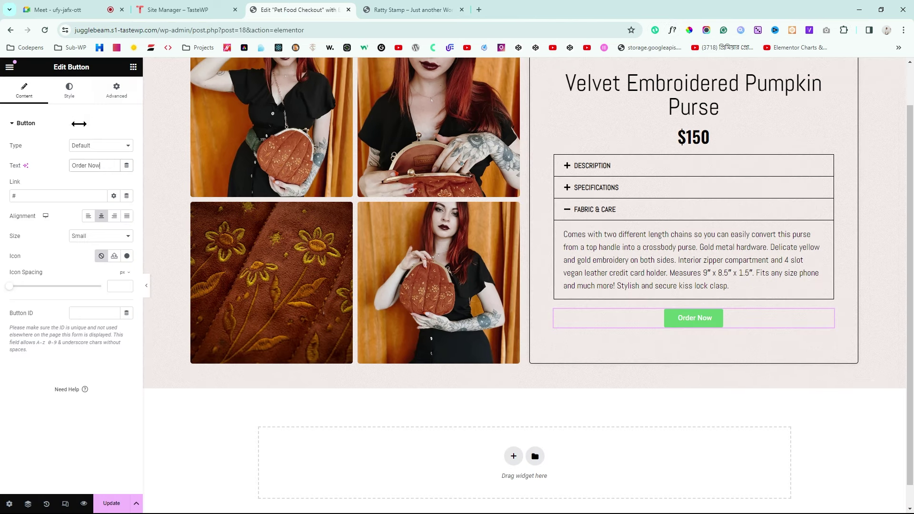
{"action": "left_click", "coordinate": [70, 94]}
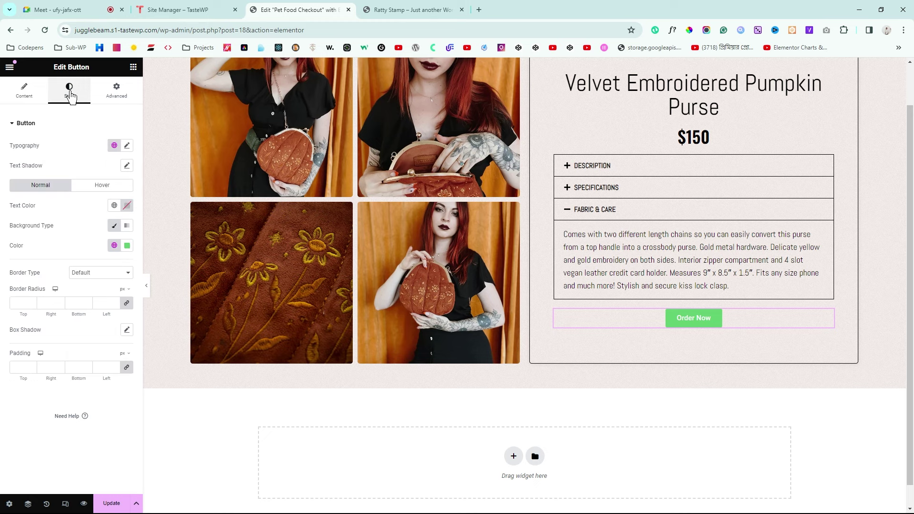
{"action": "left_click", "coordinate": [127, 145]}
{"action": "left_click", "coordinate": [89, 190]}
{"action": "type", "text": "oswa"}
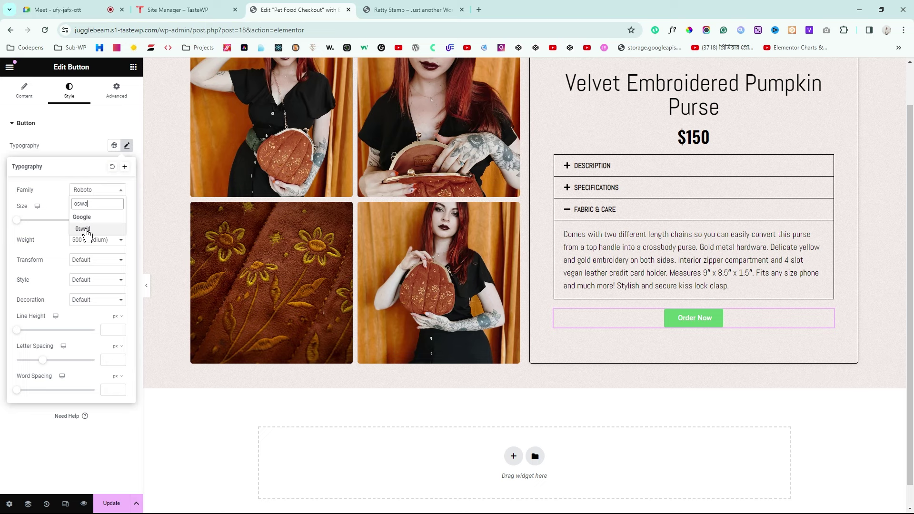
{"action": "left_click", "coordinate": [84, 230]}
{"action": "left_click", "coordinate": [107, 220]}
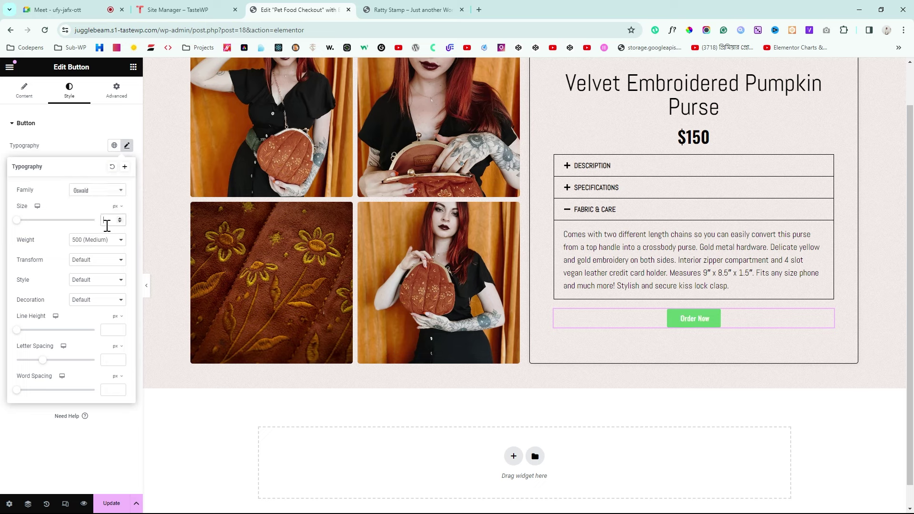
{"action": "type", "text": "25"}
{"action": "left_click", "coordinate": [2, 201]}
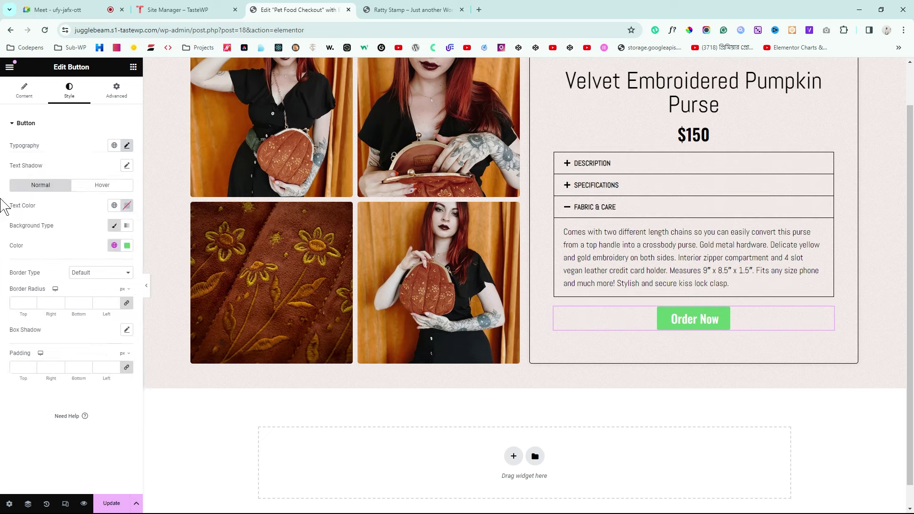
Step: Sample the reference button colour and apply it as background #EDB74F
{"action": "left_click", "coordinate": [15, 303]}
{"action": "left_click", "coordinate": [372, 10]}
{"action": "left_click", "coordinate": [689, 30]}
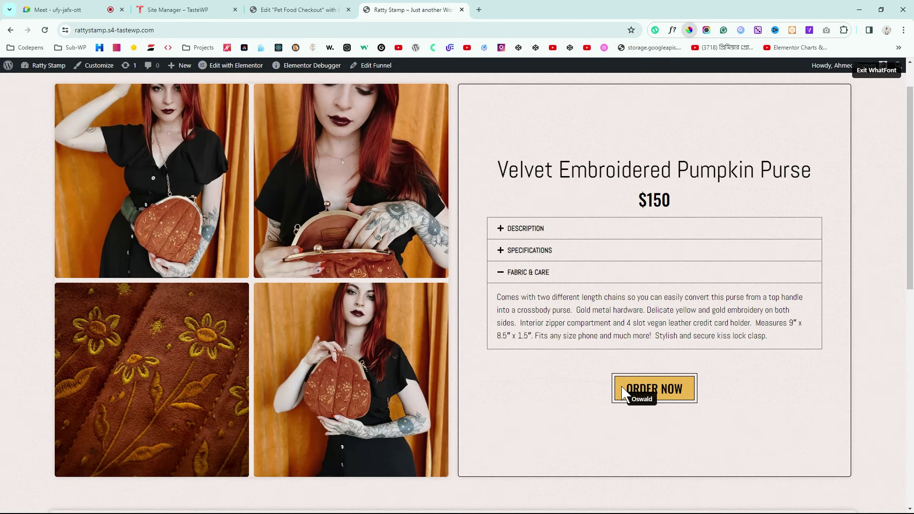
{"action": "left_click", "coordinate": [622, 388]}
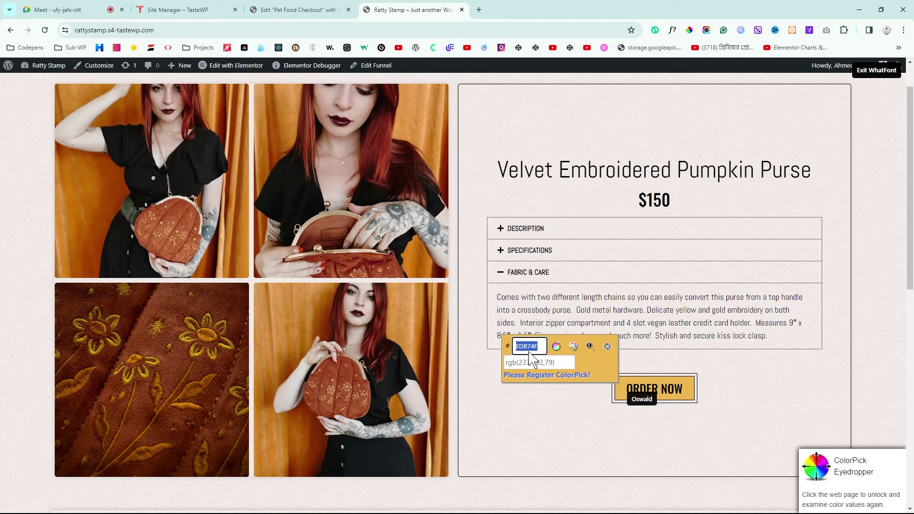
{"action": "left_click", "coordinate": [326, 9]}
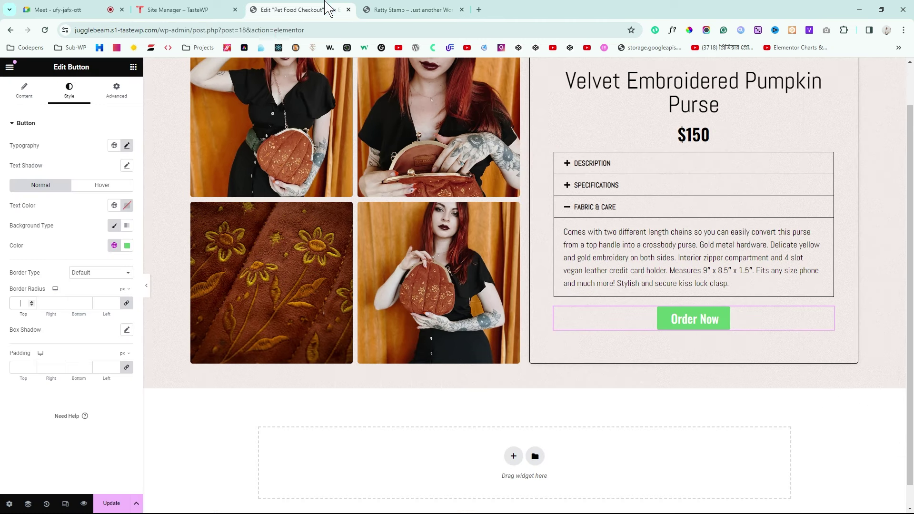
{"action": "left_click", "coordinate": [127, 245]}
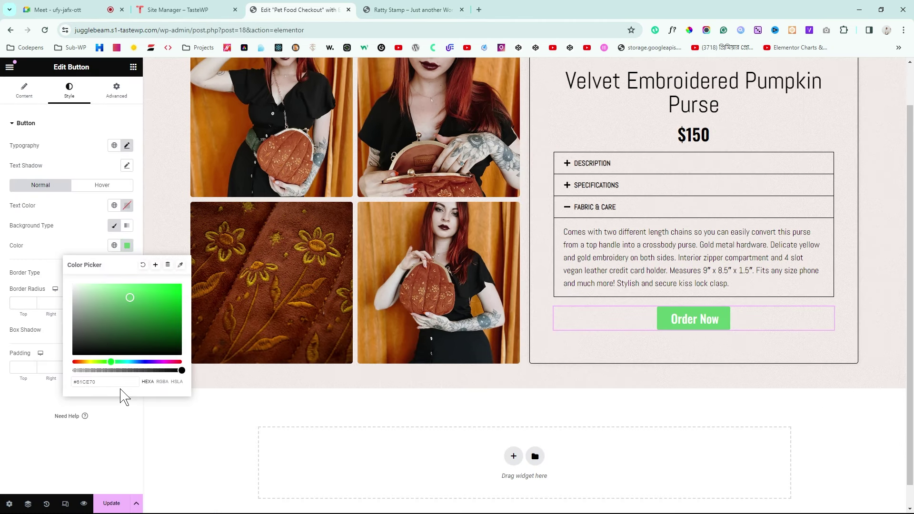
{"action": "key", "text": "ctrl+a"}
{"action": "type", "text": "EDB74F"}
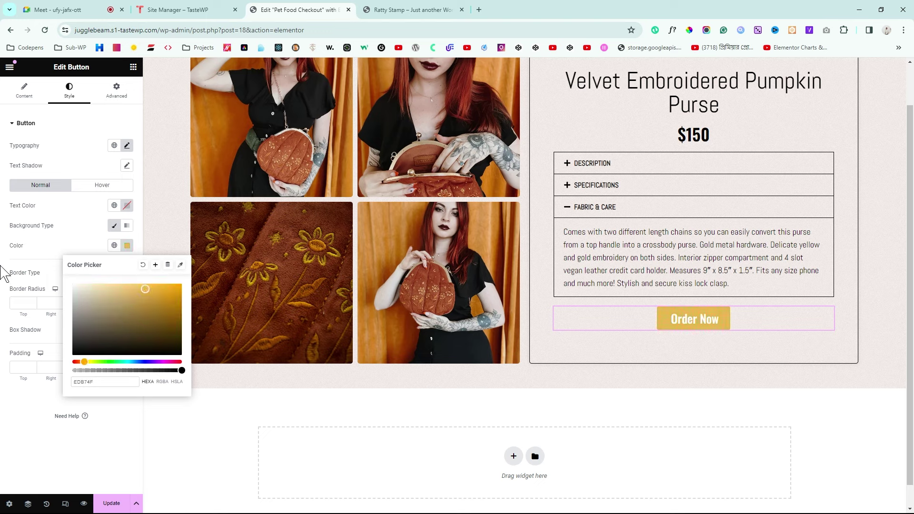
{"action": "left_click", "coordinate": [5, 273]}
Step: Set the button text colour to black (#000000) and compare with the reference
{"action": "left_click", "coordinate": [127, 205]}
{"action": "left_click", "coordinate": [84, 303]}
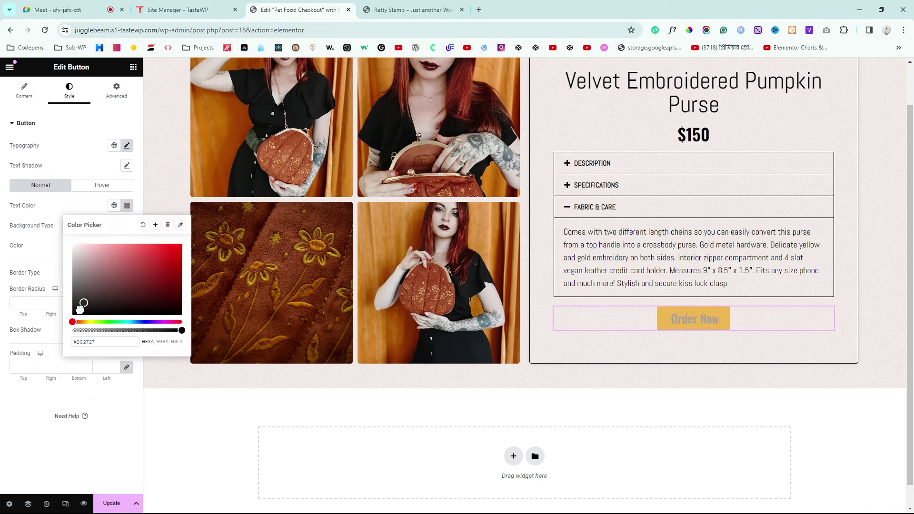
{"action": "left_click_drag", "start_coordinate": [80, 309], "coordinate": [61, 328]}
{"action": "left_click", "coordinate": [2, 408]}
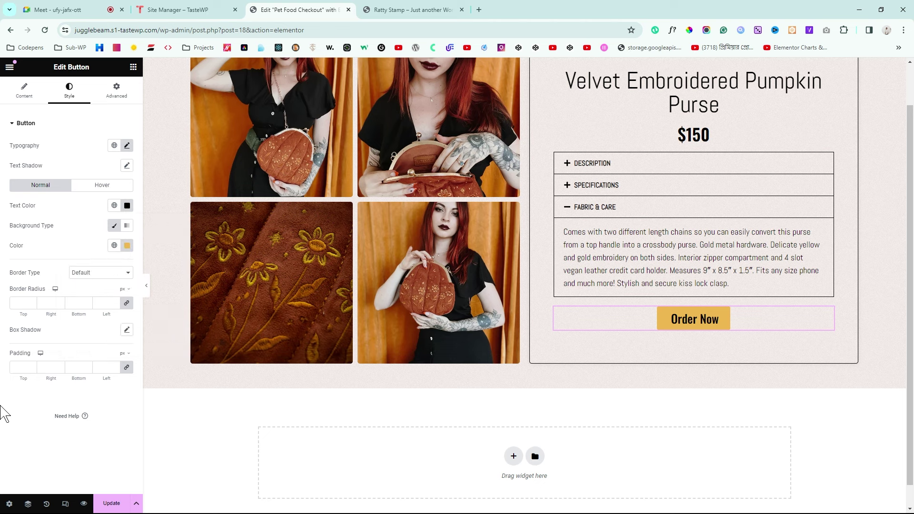
{"action": "left_click", "coordinate": [387, 8]}
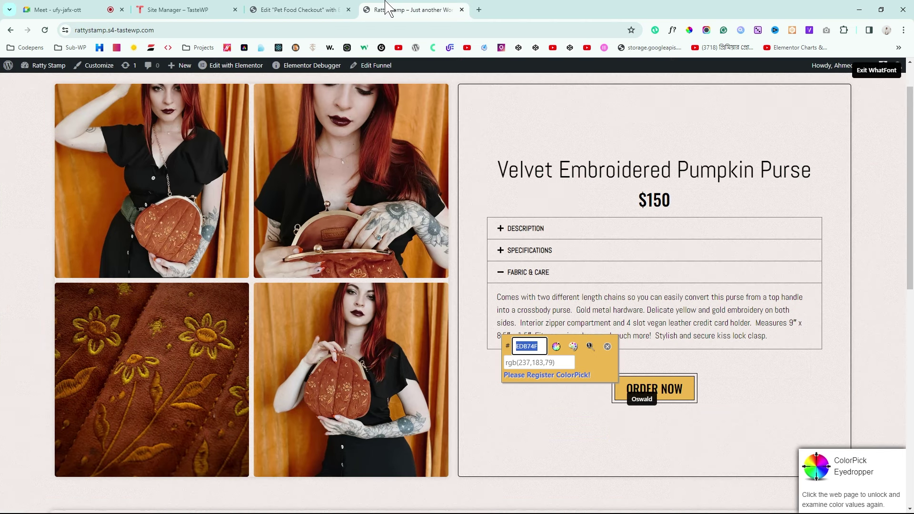
{"action": "left_click", "coordinate": [283, 8]}
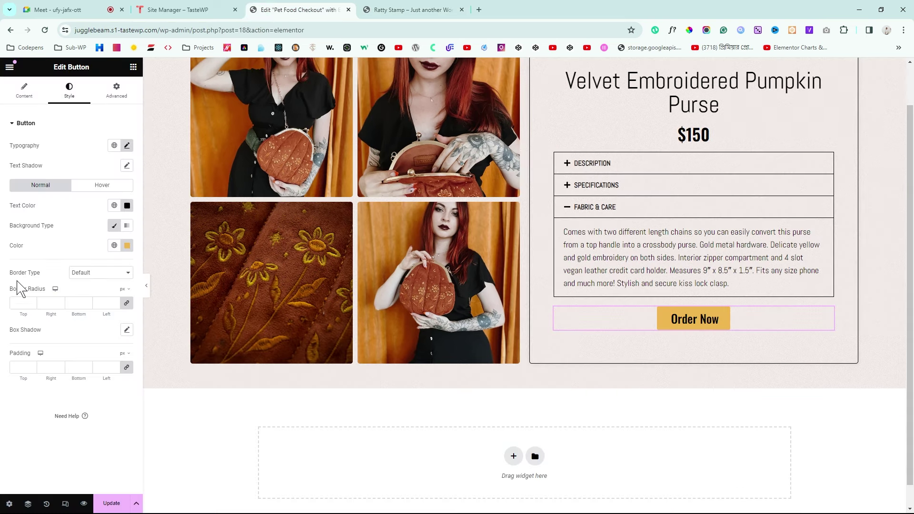
Step: Give the button a solid 1px black border
{"action": "left_click", "coordinate": [103, 274]}
{"action": "left_click", "coordinate": [88, 301]}
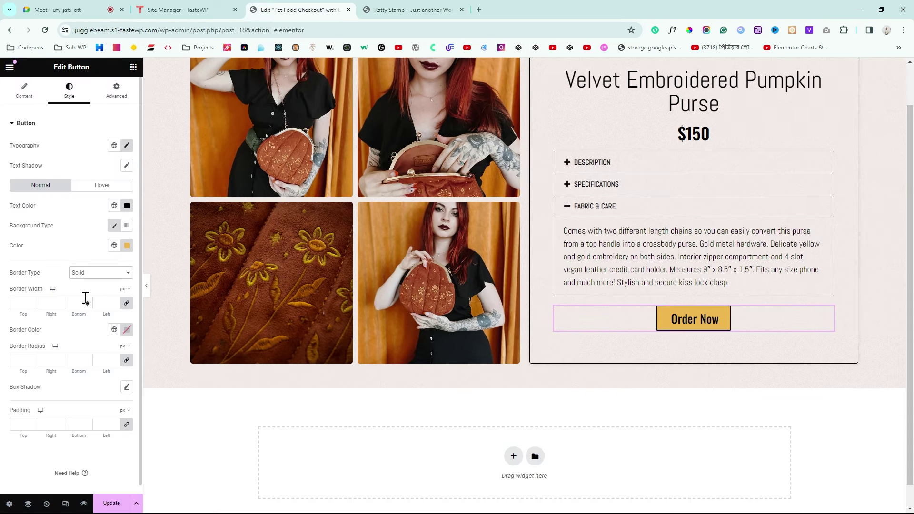
{"action": "left_click", "coordinate": [26, 302]}
{"action": "type", "text": "1"}
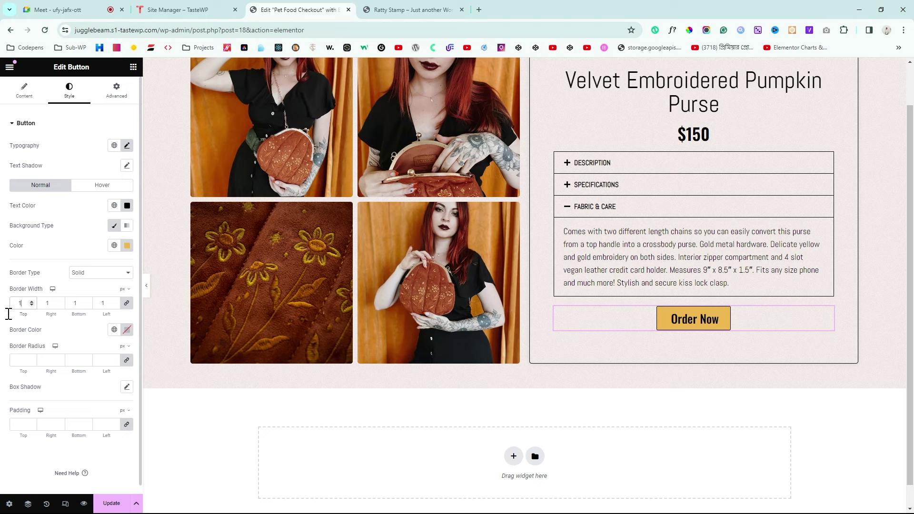
{"action": "left_click", "coordinate": [126, 330]}
{"action": "left_click", "coordinate": [23, 360]}
{"action": "key", "text": "ctrl+Tab"}
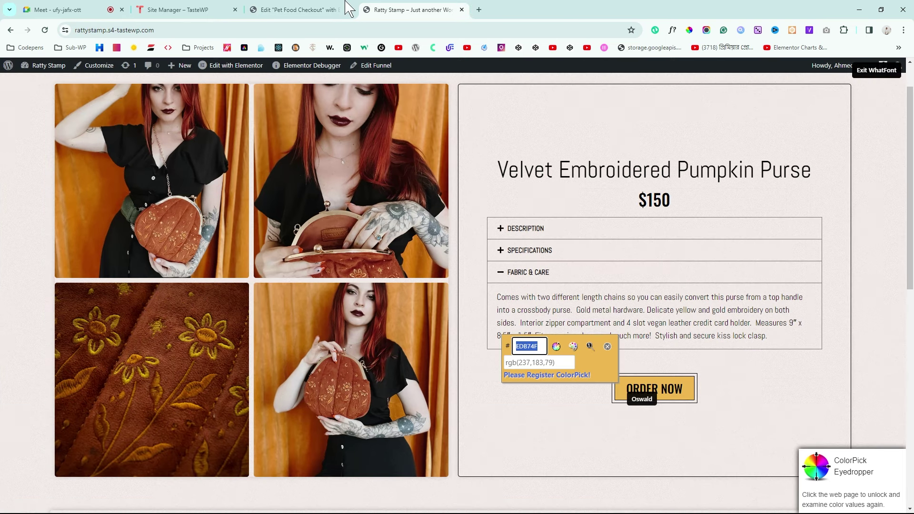
{"action": "key", "text": "ctrl+shift+Tab"}
Step: Set the button typography transform to Uppercase and compare with the reference page
{"action": "left_click", "coordinate": [126, 145]}
{"action": "left_click", "coordinate": [100, 260]}
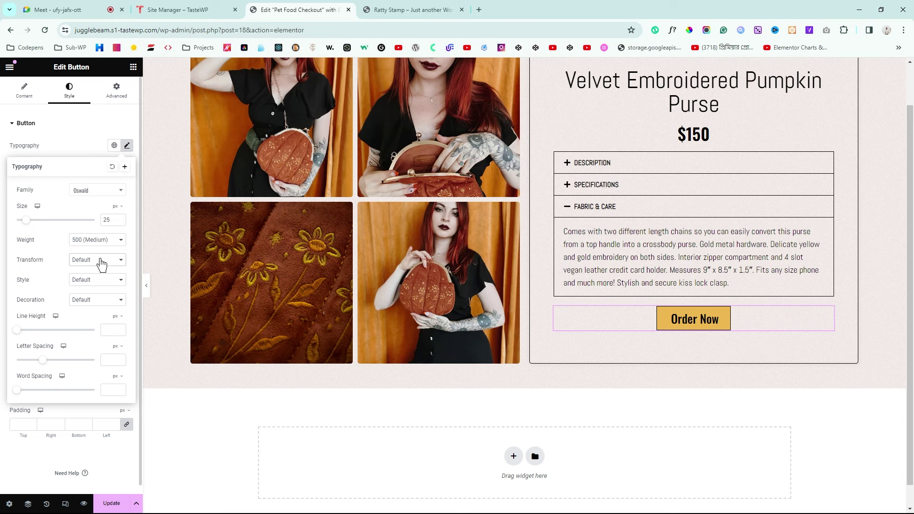
{"action": "left_click", "coordinate": [95, 281]}
{"action": "left_click", "coordinate": [146, 286]}
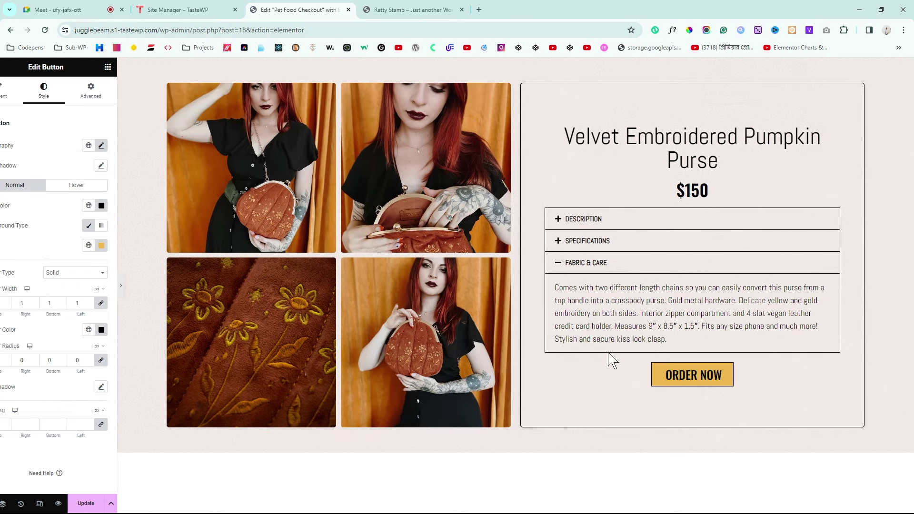
{"action": "left_click", "coordinate": [407, 10]}
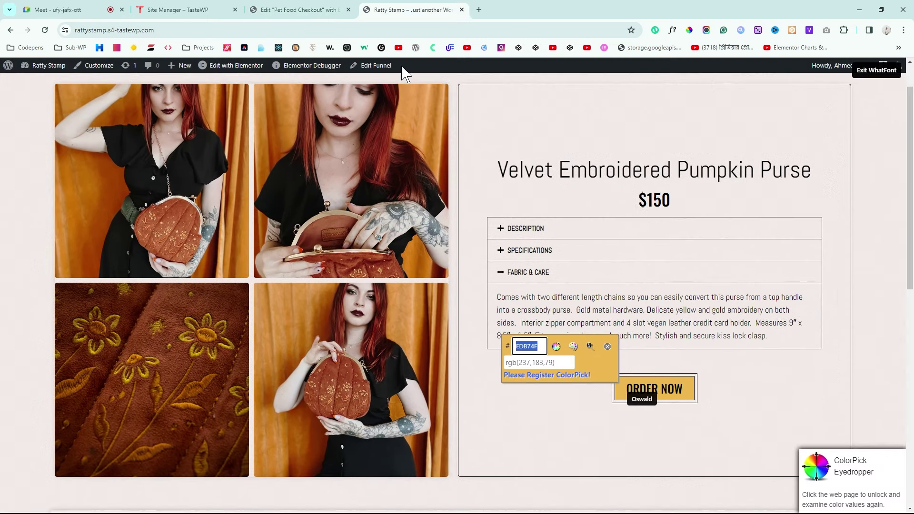
{"action": "left_click", "coordinate": [607, 347]}
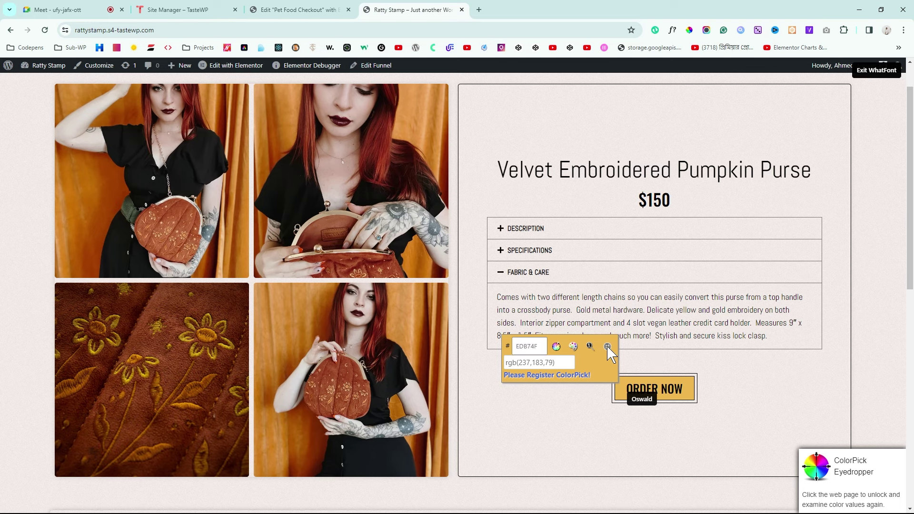
{"action": "left_click", "coordinate": [876, 70]}
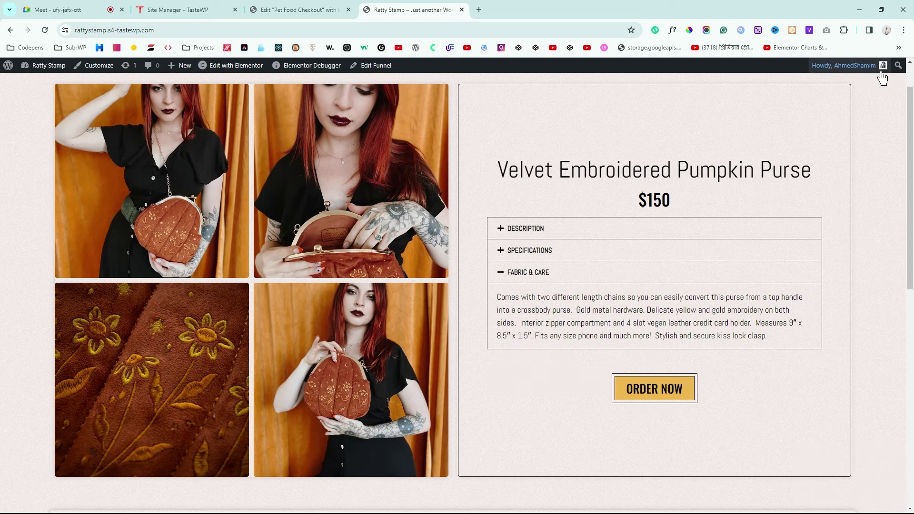
{"action": "left_click", "coordinate": [305, 9]}
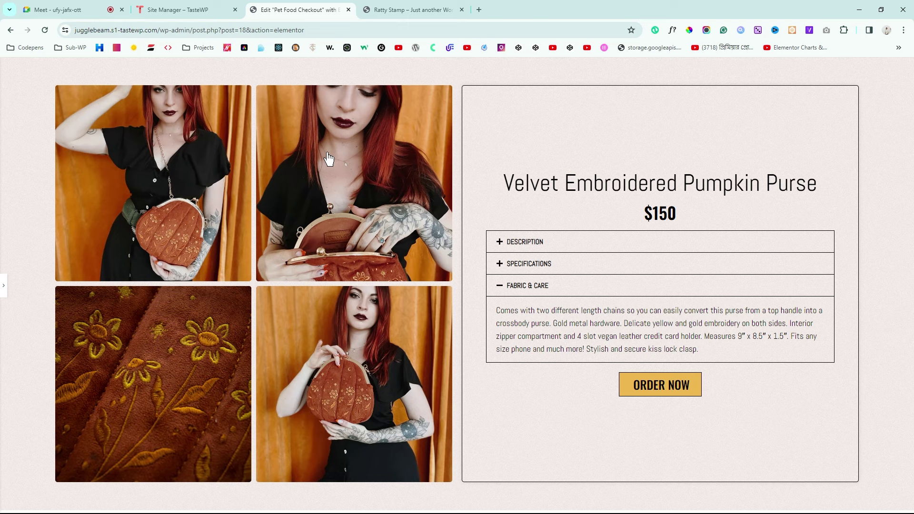
{"action": "left_click", "coordinate": [4, 285]}
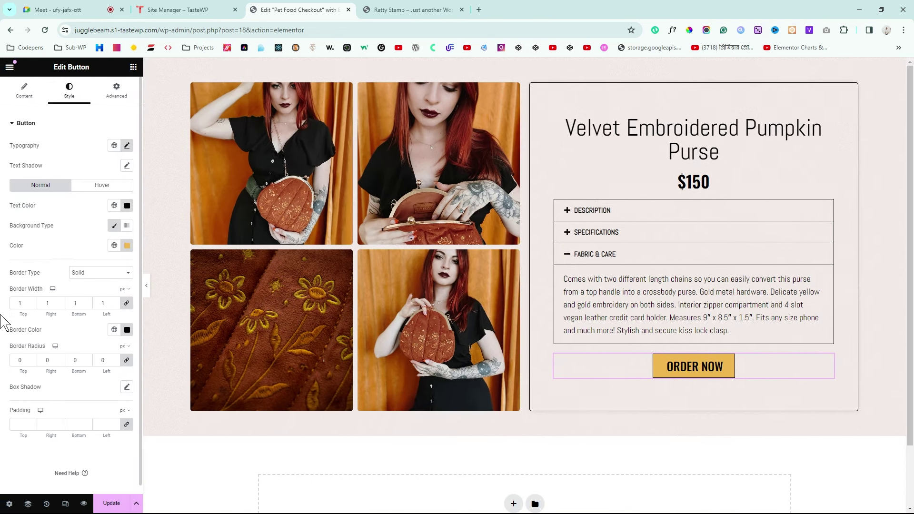
Step: Try a double border at width 9, then revert to a 1px solid border
{"action": "key", "text": "Down"}
{"action": "left_click", "coordinate": [31, 301]}
{"action": "left_click", "coordinate": [31, 301]}
{"action": "left_click", "coordinate": [31, 301]}
{"action": "left_click", "coordinate": [31, 301]}
{"action": "left_click", "coordinate": [31, 301]}
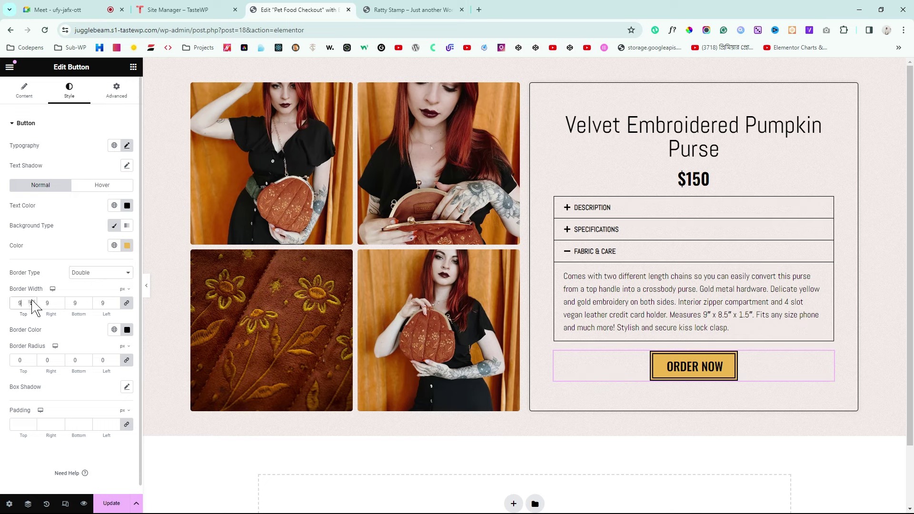
{"action": "left_click", "coordinate": [31, 301]}
{"action": "left_click", "coordinate": [31, 301]}
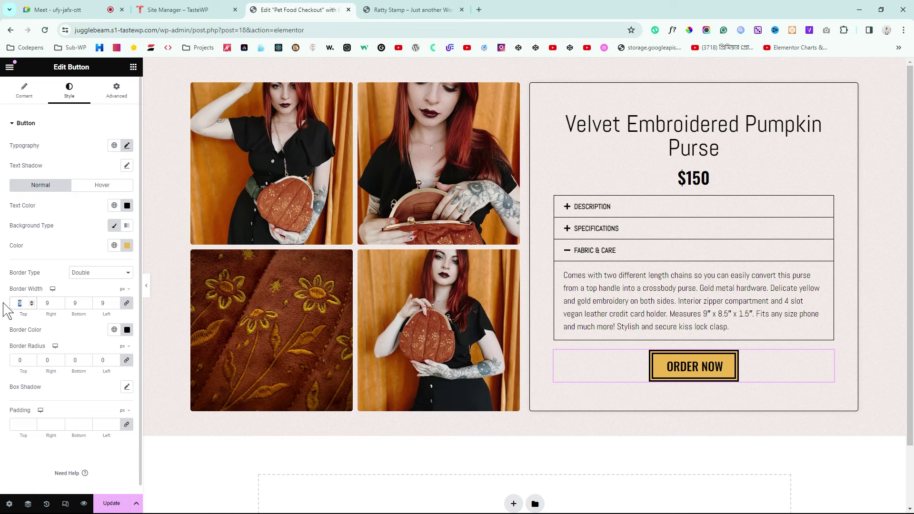
{"action": "type", "text": "1"}
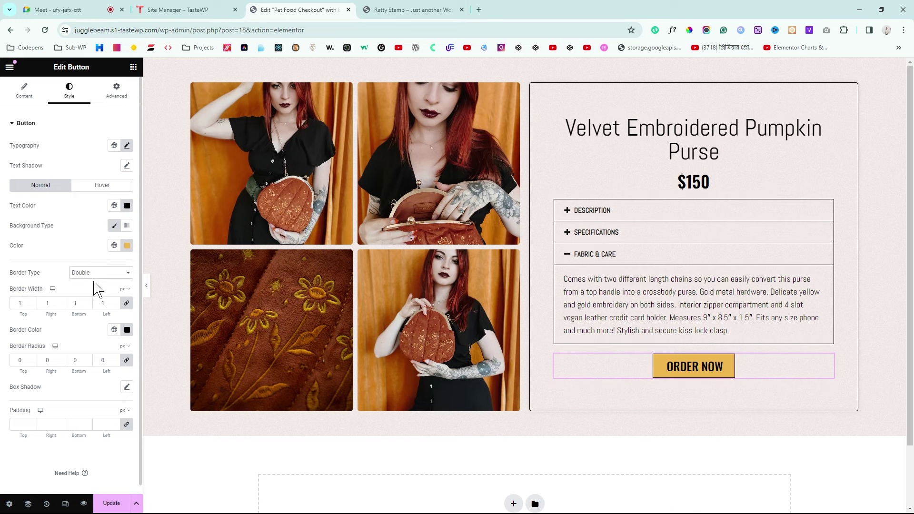
{"action": "key", "text": "Up"}
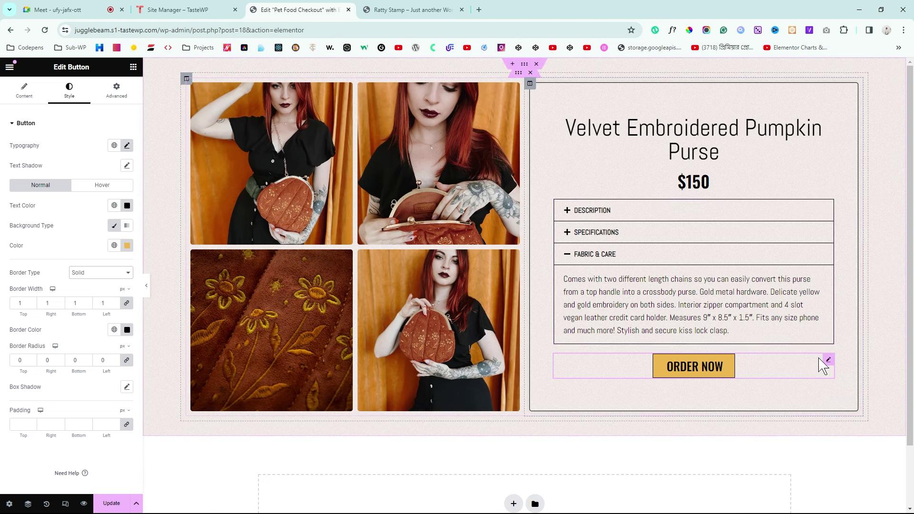
Step: Unlink the button's padding, set top padding 2, and make its width Inline (auto)
{"action": "left_click", "coordinate": [117, 90]}
{"action": "left_click", "coordinate": [126, 193]}
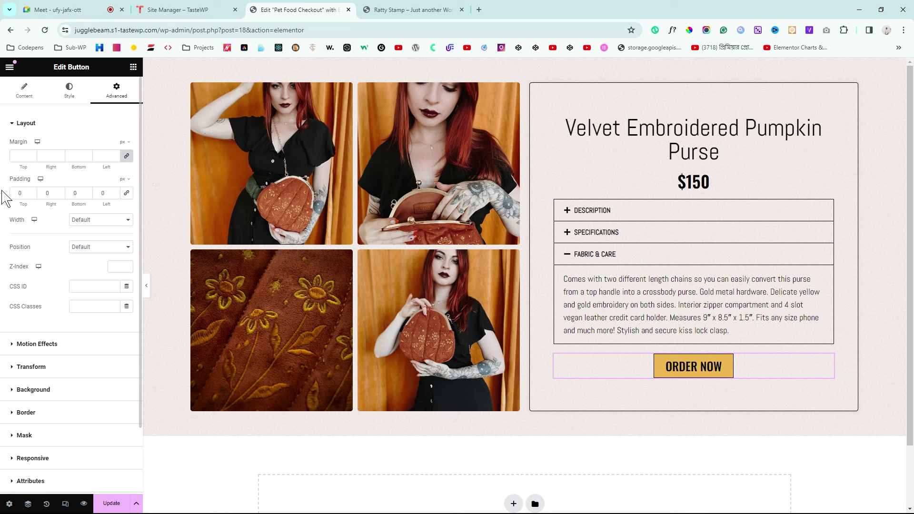
{"action": "left_click", "coordinate": [16, 193]}
{"action": "type", "text": "2"}
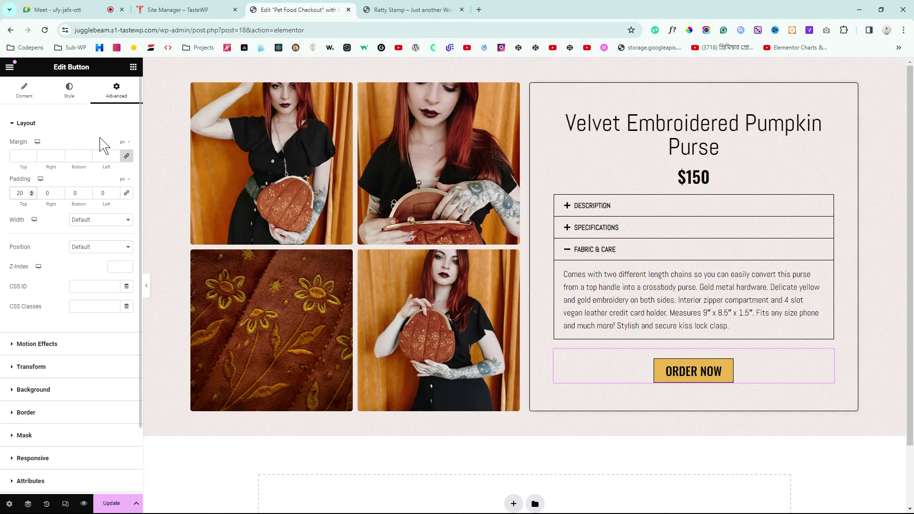
{"action": "left_click_drag", "start_coordinate": [12, 223], "coordinate": [23, 220]}
{"action": "left_click", "coordinate": [101, 249]}
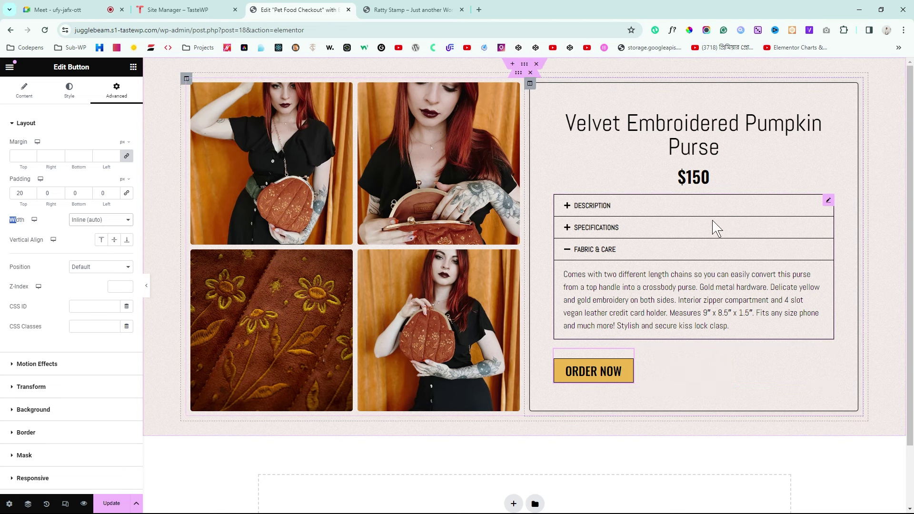
Step: Set the product details column's Horizontal Alignment to Center to centre ORDER NOW
{"action": "left_click", "coordinate": [530, 84]}
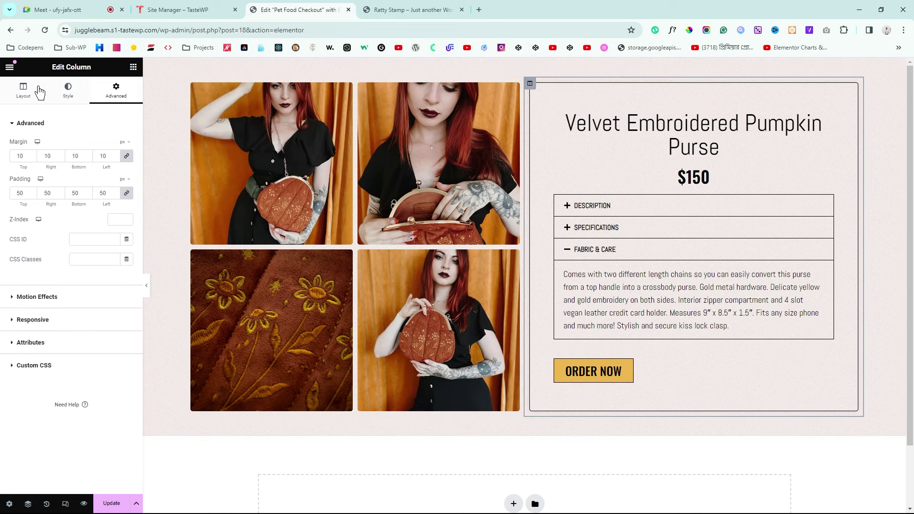
{"action": "left_click", "coordinate": [21, 98]}
{"action": "left_click_drag", "start_coordinate": [9, 185], "coordinate": [41, 187]}
{"action": "left_click", "coordinate": [103, 191]}
{"action": "left_click", "coordinate": [103, 219]}
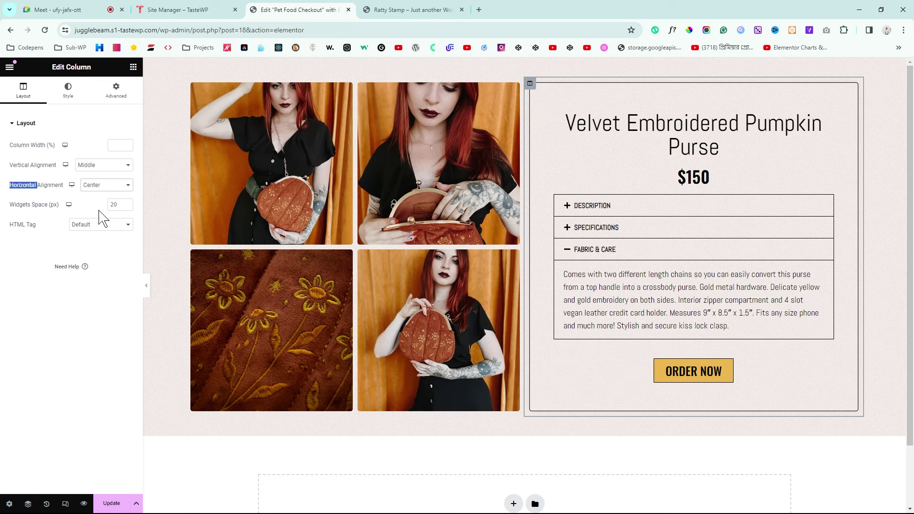
Step: Give the ORDER NOW button a Solid border type
{"action": "left_click", "coordinate": [729, 356]}
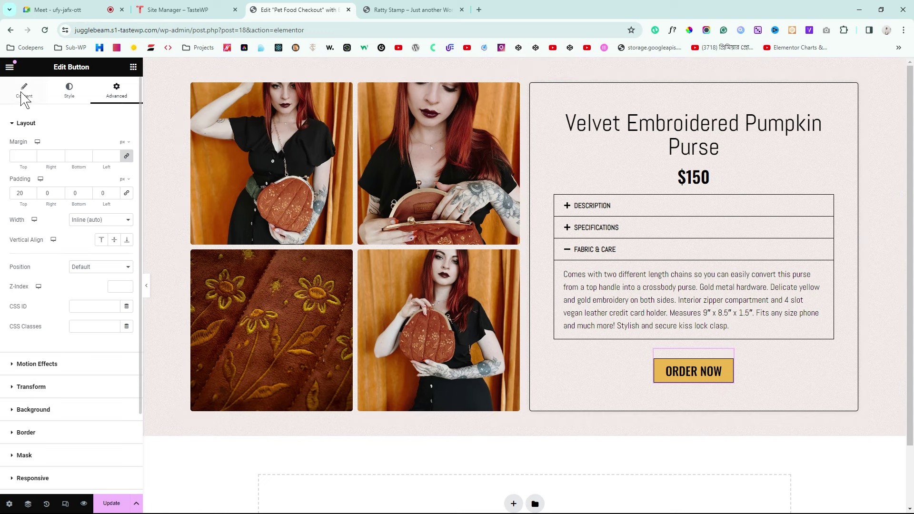
{"action": "left_click", "coordinate": [70, 93]}
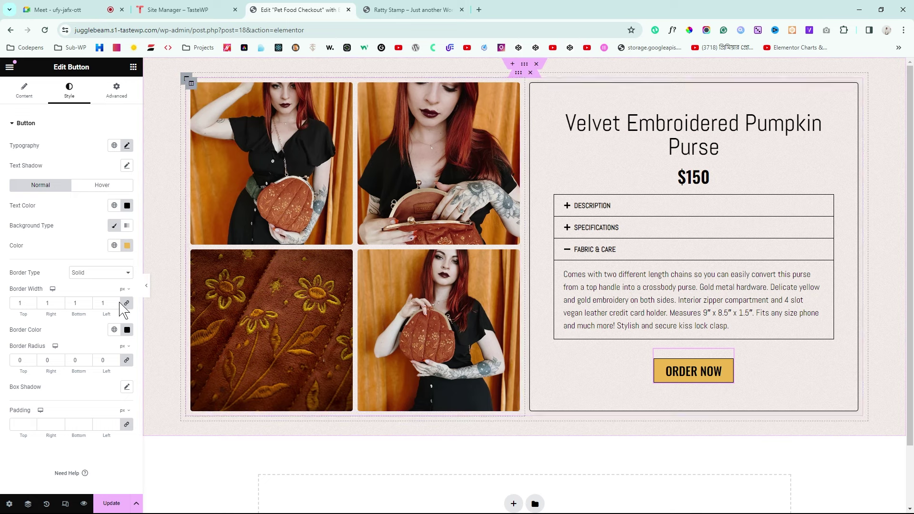
{"action": "left_click", "coordinate": [147, 289]}
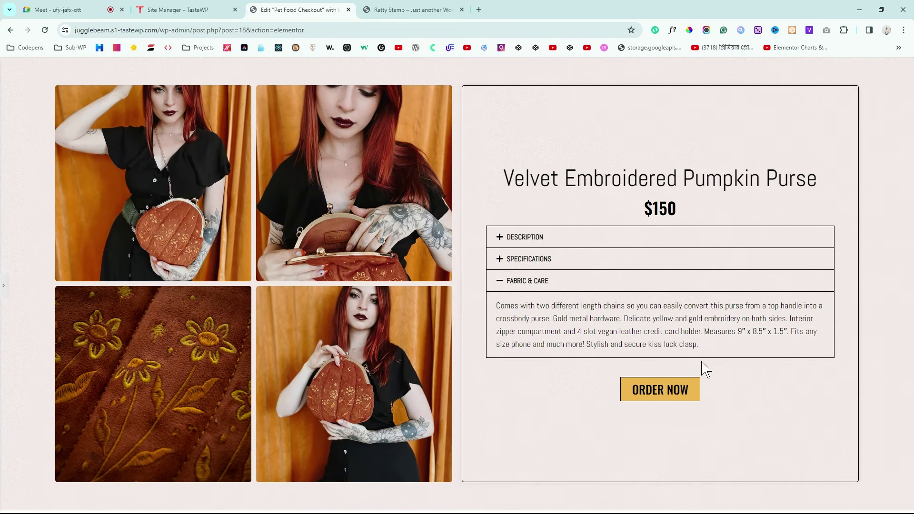
{"action": "left_click", "coordinate": [3, 290]}
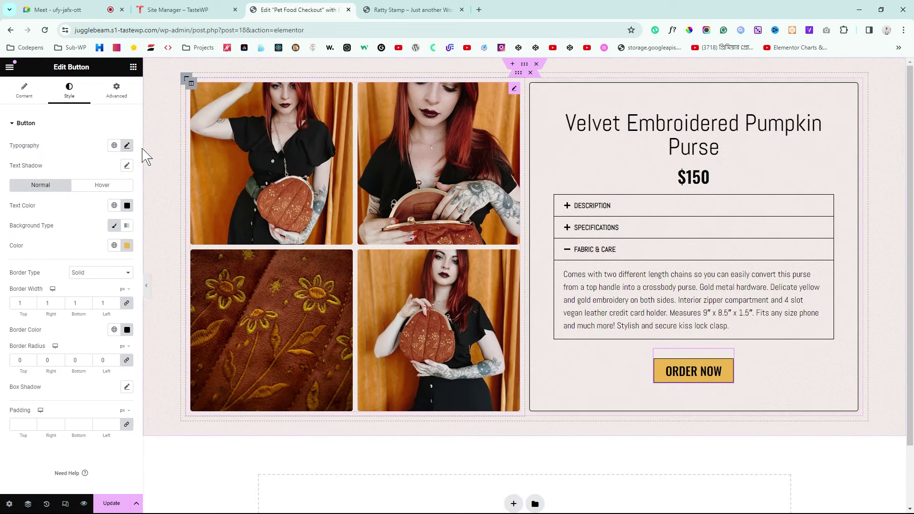
{"action": "left_click", "coordinate": [120, 103]}
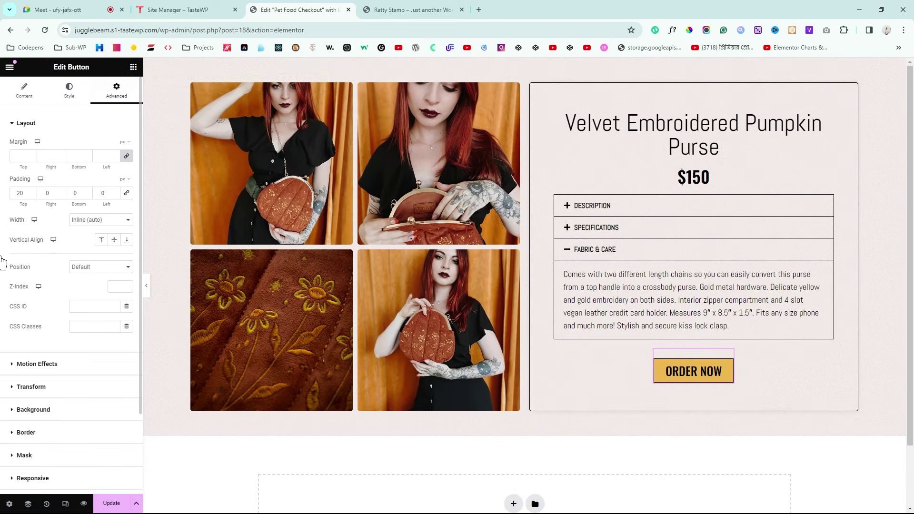
{"action": "left_click", "coordinate": [11, 434]}
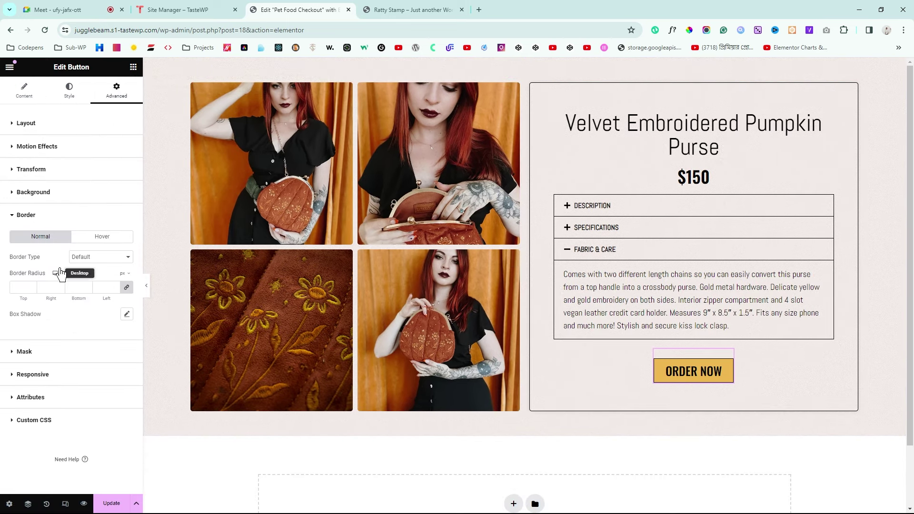
{"action": "left_click", "coordinate": [100, 258]}
{"action": "left_click", "coordinate": [93, 285]}
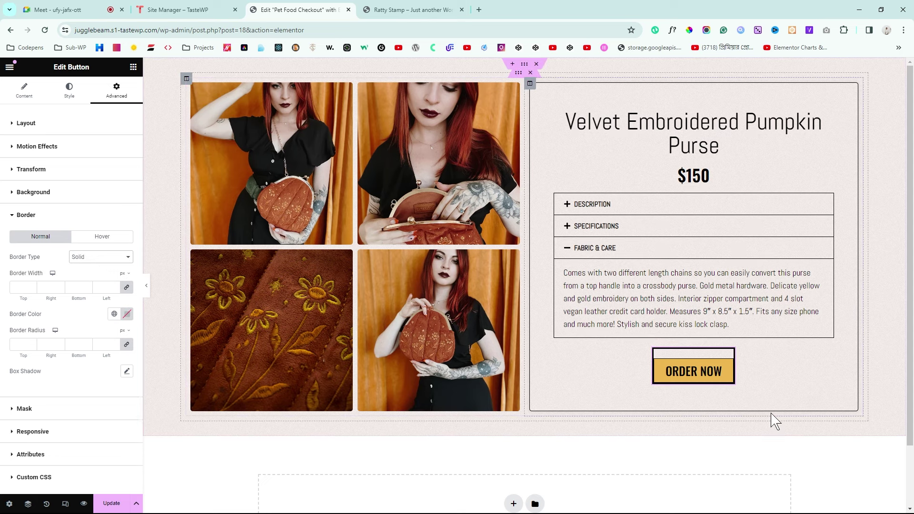
Step: Set the button's top padding to 0, top margin to 20 and border width to 1
{"action": "left_click", "coordinate": [66, 128]}
{"action": "left_click_drag", "start_coordinate": [25, 192], "coordinate": [2, 201]}
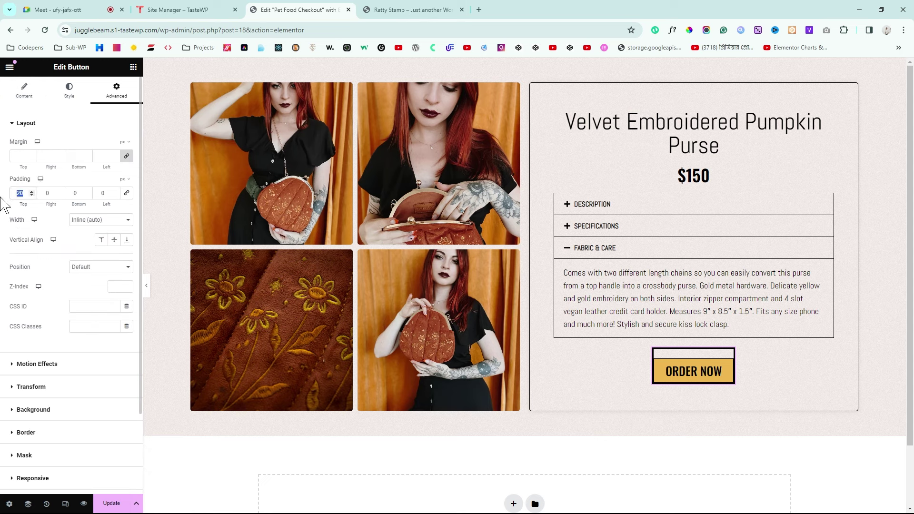
{"action": "type", "text": "0"}
{"action": "left_click", "coordinate": [126, 156]}
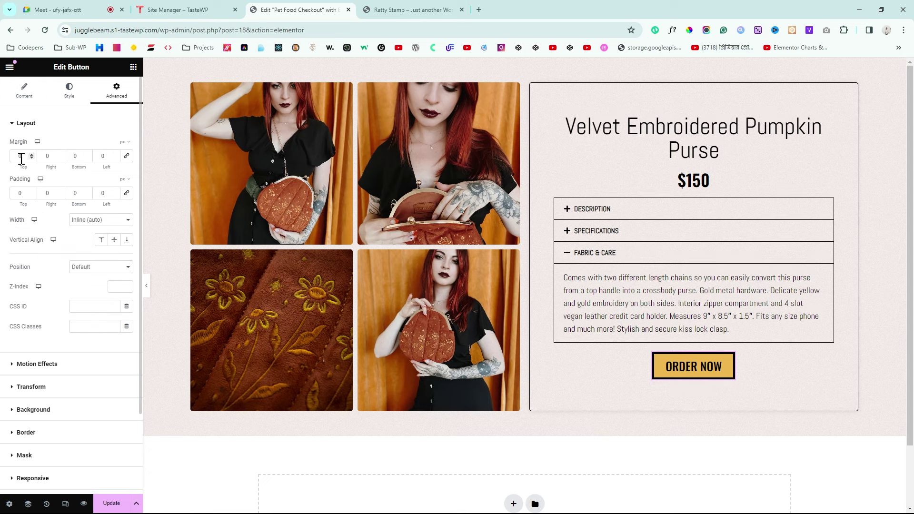
{"action": "type", "text": "2"}
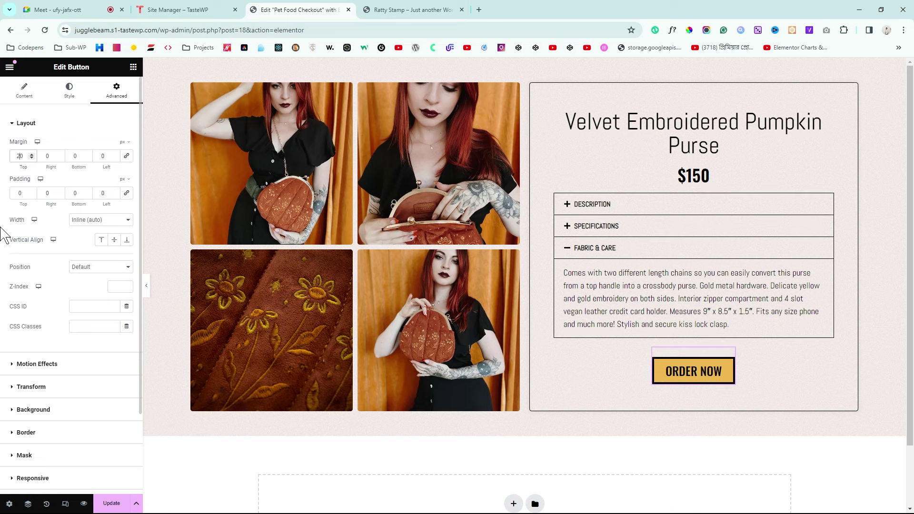
{"action": "left_click", "coordinate": [25, 434]}
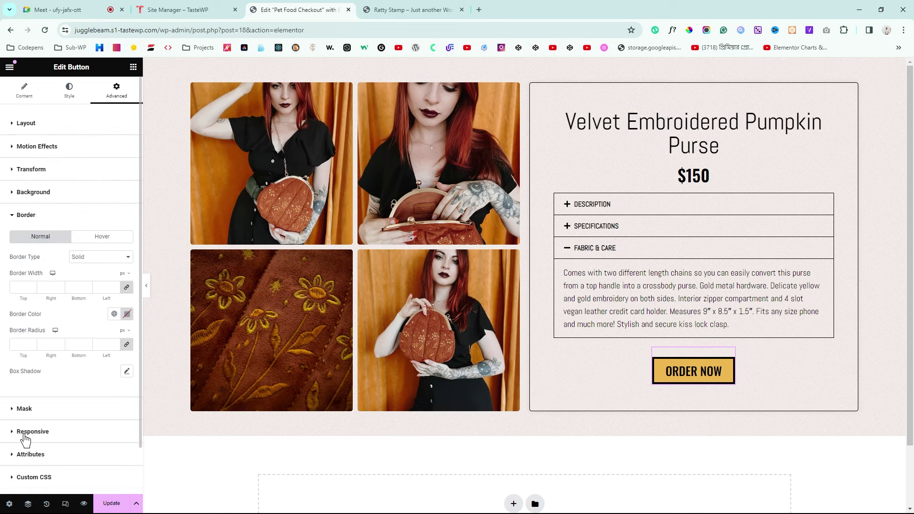
{"action": "left_click", "coordinate": [19, 287]}
{"action": "type", "text": "1"}
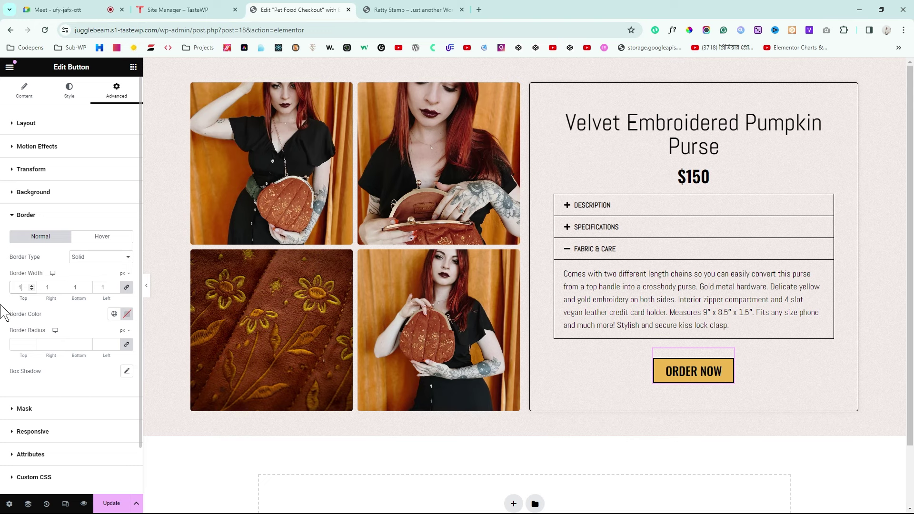
Step: Link the button's padding sides and raise them to 5 on every side
{"action": "left_click", "coordinate": [18, 124]}
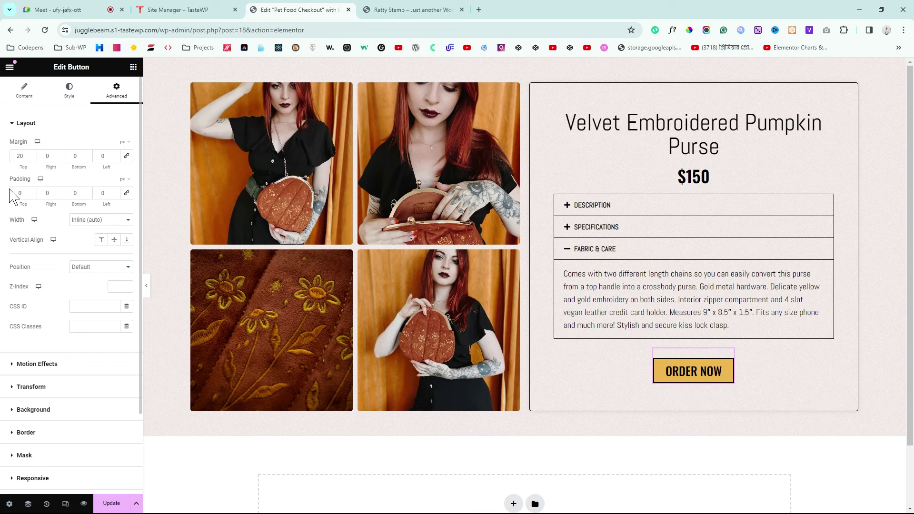
{"action": "left_click", "coordinate": [126, 192]}
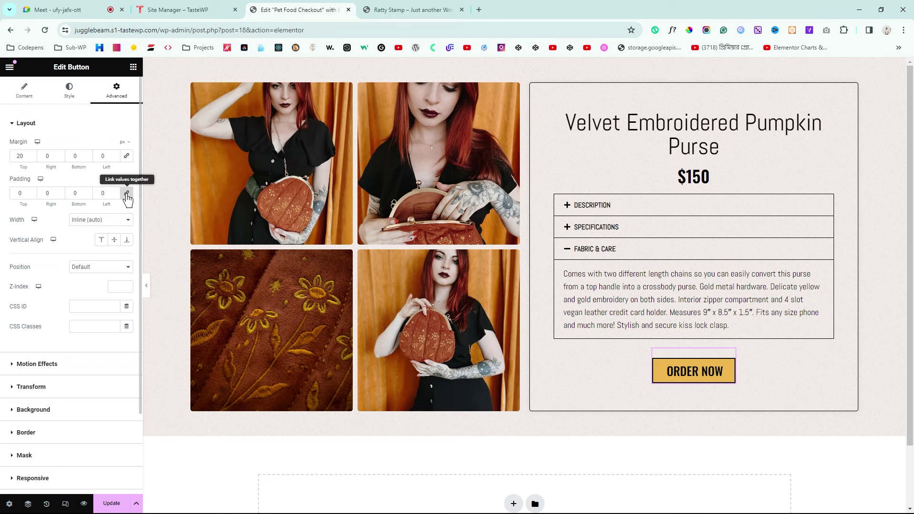
{"action": "left_click", "coordinate": [31, 191]}
{"action": "left_click", "coordinate": [32, 191]}
{"action": "left_click", "coordinate": [32, 191]}
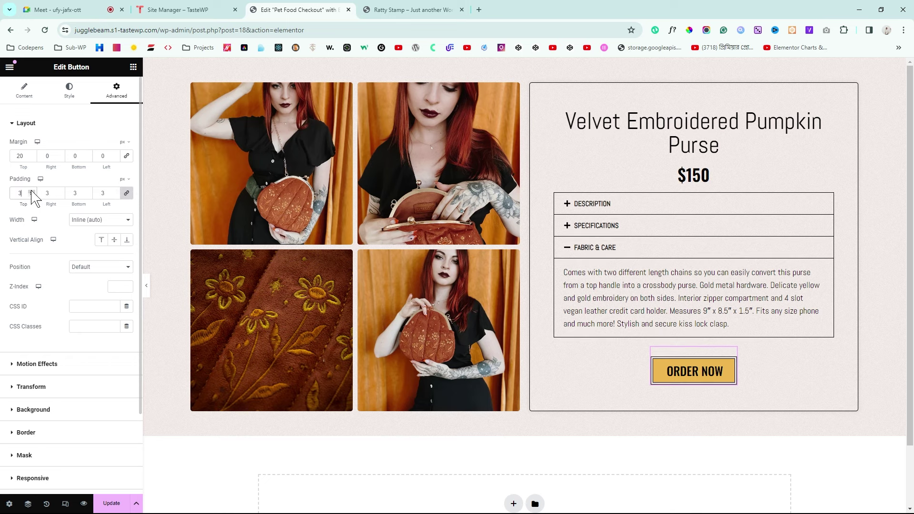
{"action": "left_click", "coordinate": [31, 191]}
{"action": "left_click", "coordinate": [31, 191]}
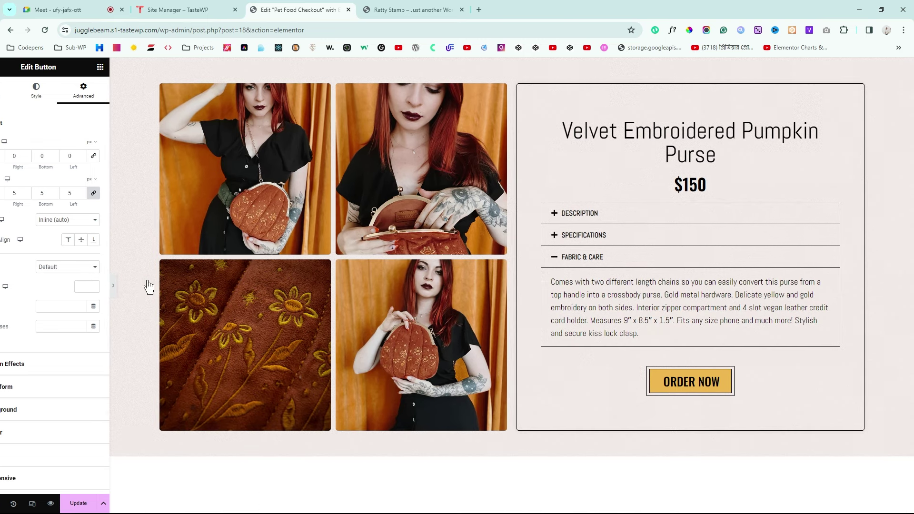
{"action": "left_click", "coordinate": [146, 286]}
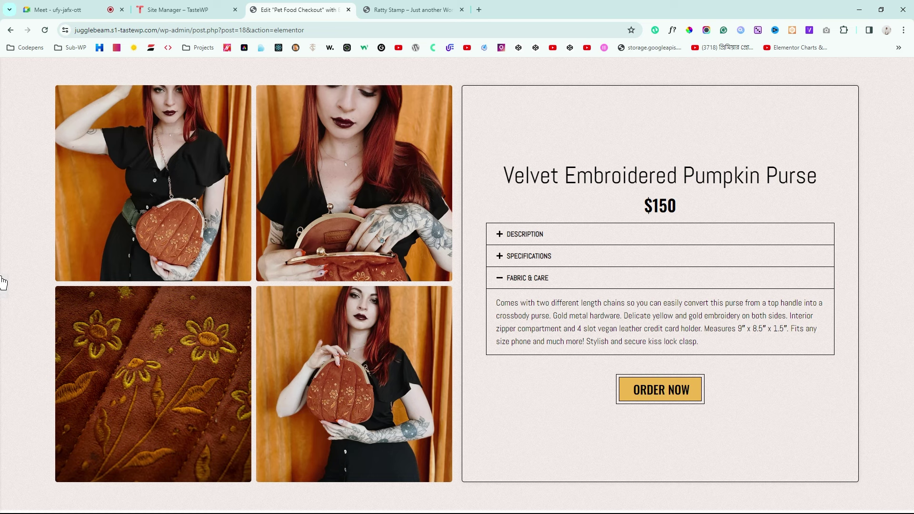
Step: Compare with the reference live page, then return to the editor with the panel shown
{"action": "left_click", "coordinate": [403, 9]}
{"action": "scroll", "coordinate": [421, 143], "scroll_direction": "up", "scroll_amount": 2}
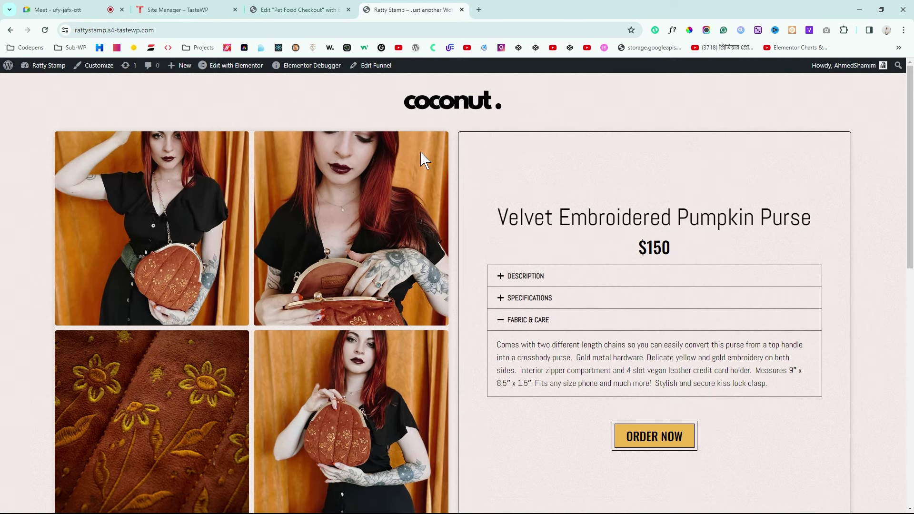
{"action": "left_click", "coordinate": [305, 9]}
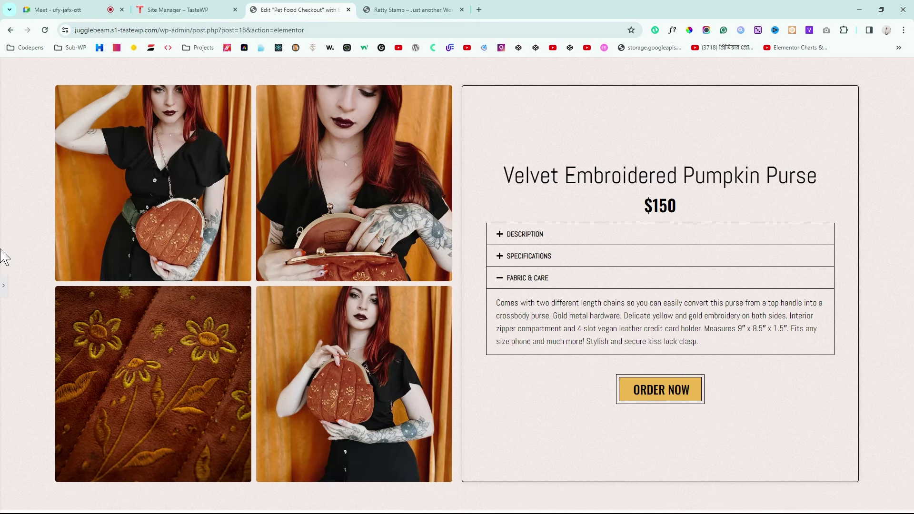
{"action": "key", "text": "ctrl+p"}
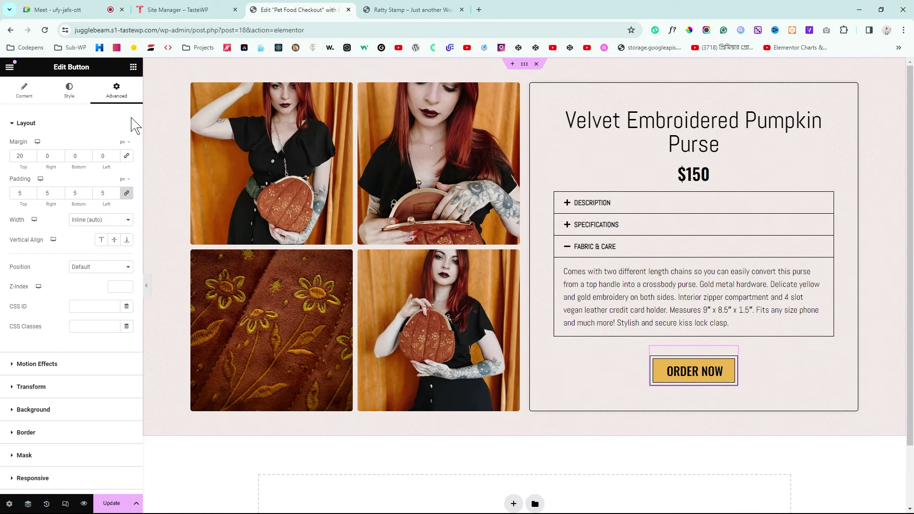
Step: Add an Image widget above the product section showing the coconut logo from the library
{"action": "left_click", "coordinate": [134, 68]}
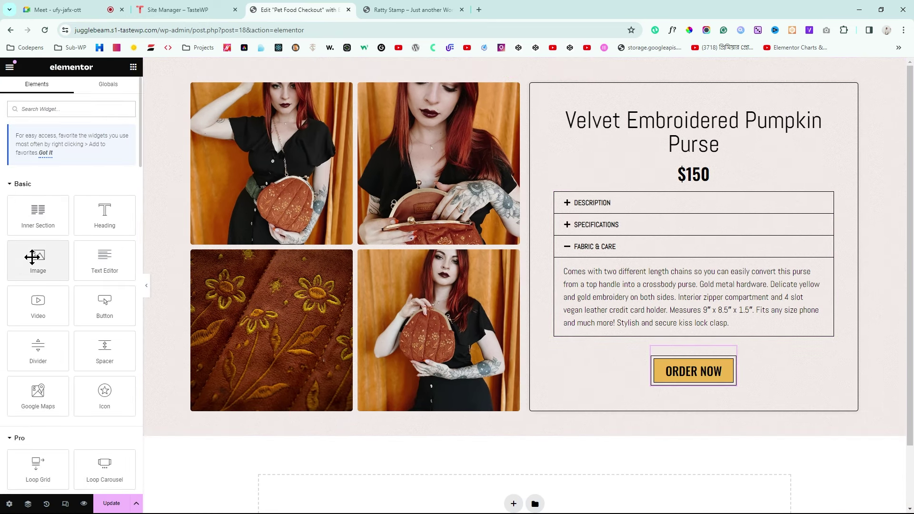
{"action": "left_click_drag", "start_coordinate": [28, 259], "coordinate": [367, 87]}
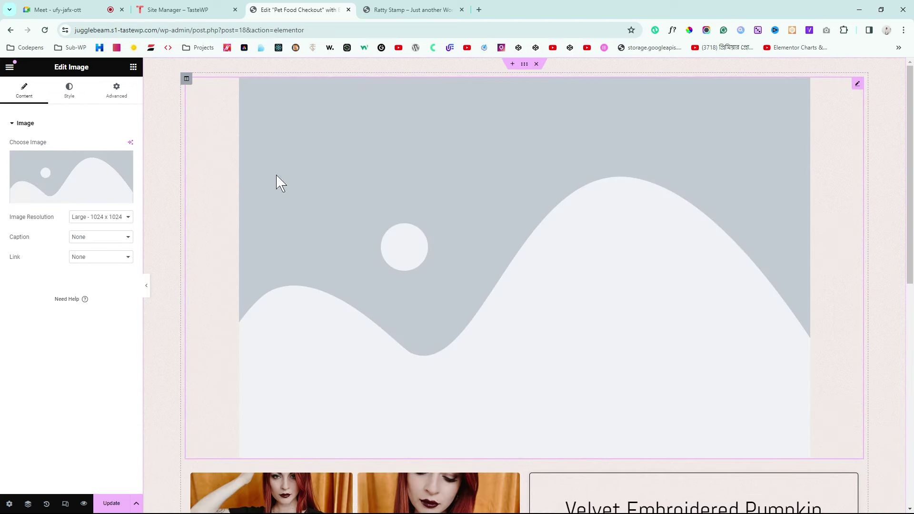
{"action": "left_click", "coordinate": [59, 176]}
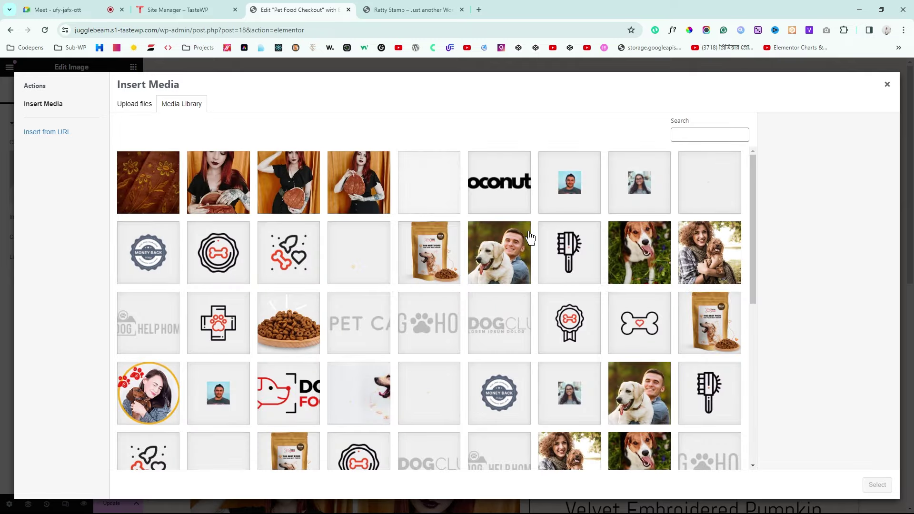
{"action": "left_click", "coordinate": [504, 188]}
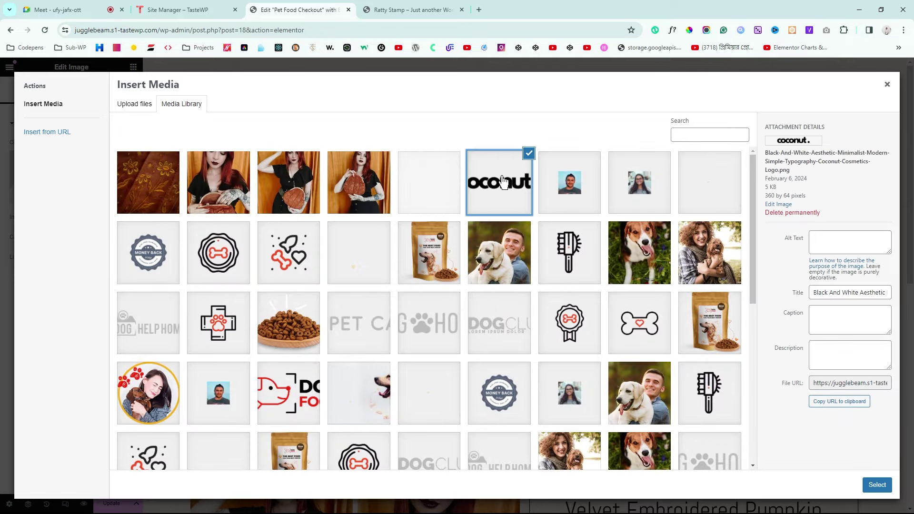
{"action": "left_click", "coordinate": [876, 485]}
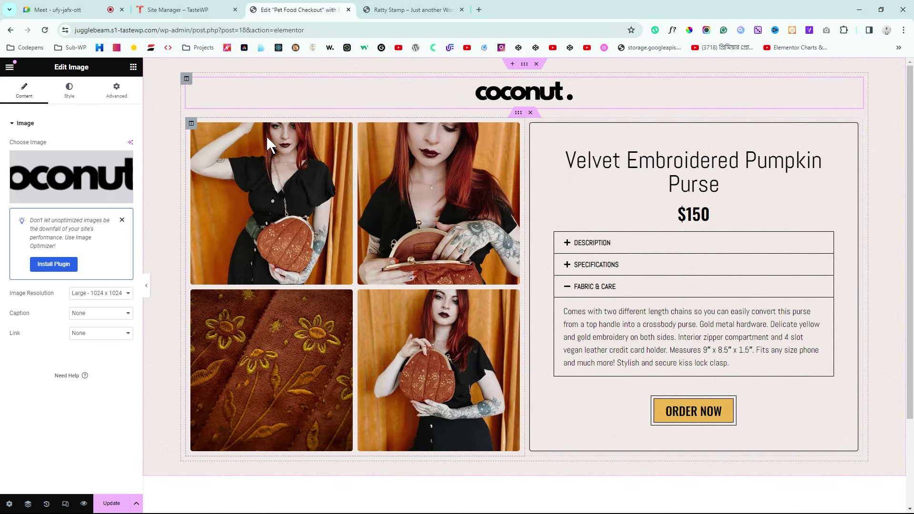
{"action": "left_click", "coordinate": [145, 285]}
{"action": "scroll", "coordinate": [838, 239], "scroll_direction": "down", "scroll_amount": 1}
{"action": "scroll", "coordinate": [841, 239], "scroll_direction": "up", "scroll_amount": 1}
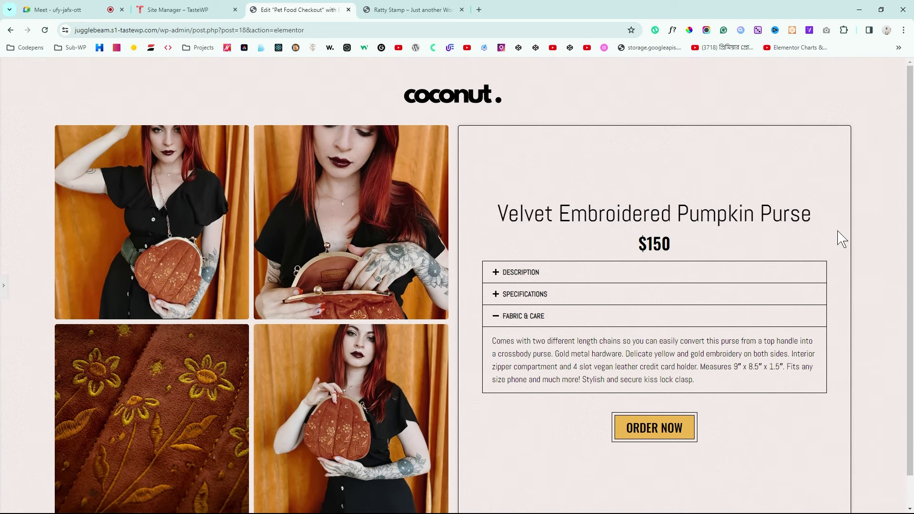
Step: Try a top padding of 1 on the product section and preview it
{"action": "left_click", "coordinate": [3, 289]}
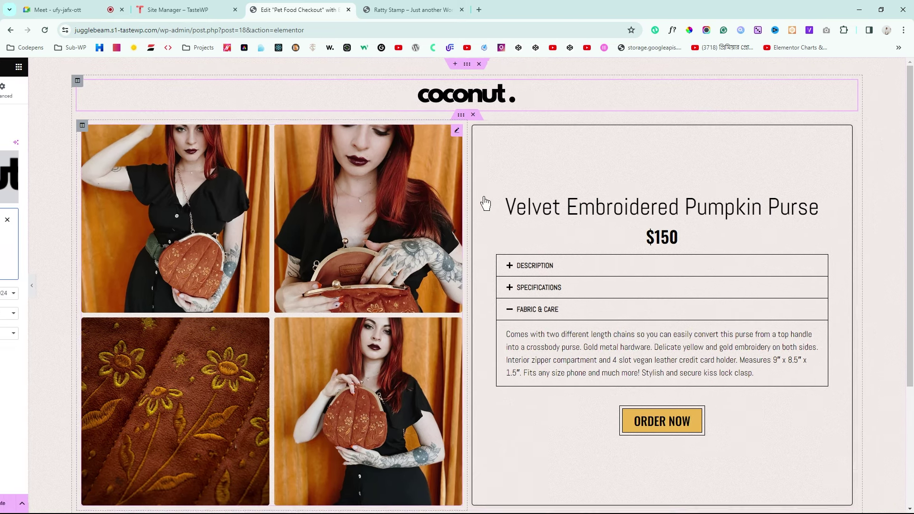
{"action": "left_click", "coordinate": [190, 102]}
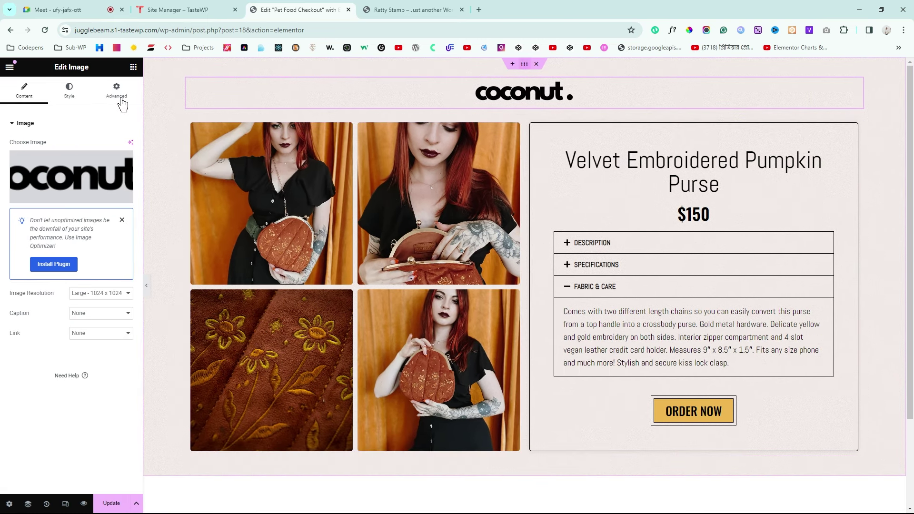
{"action": "left_click", "coordinate": [116, 91]}
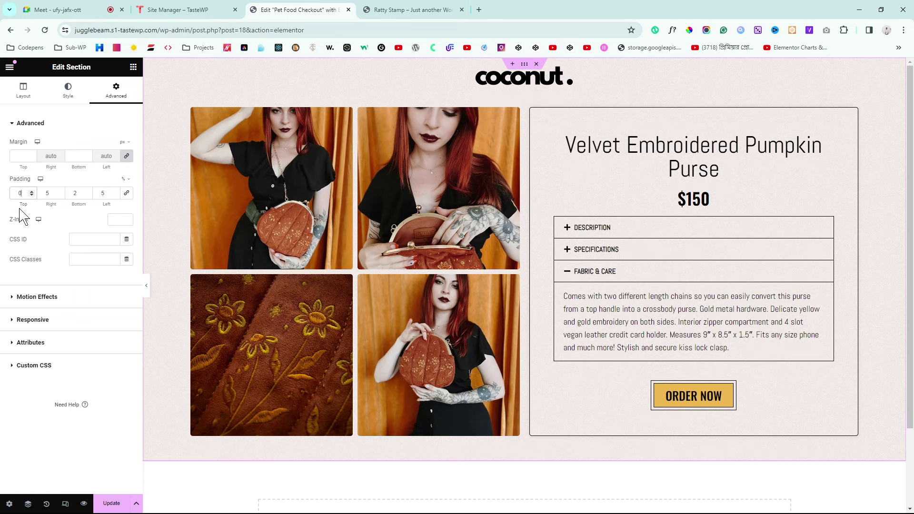
{"action": "left_click", "coordinate": [147, 285]}
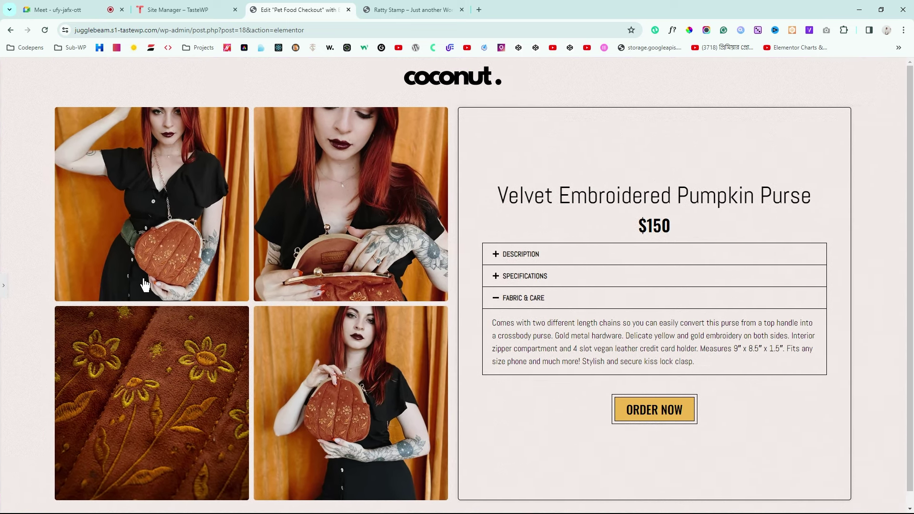
{"action": "left_click", "coordinate": [4, 286]}
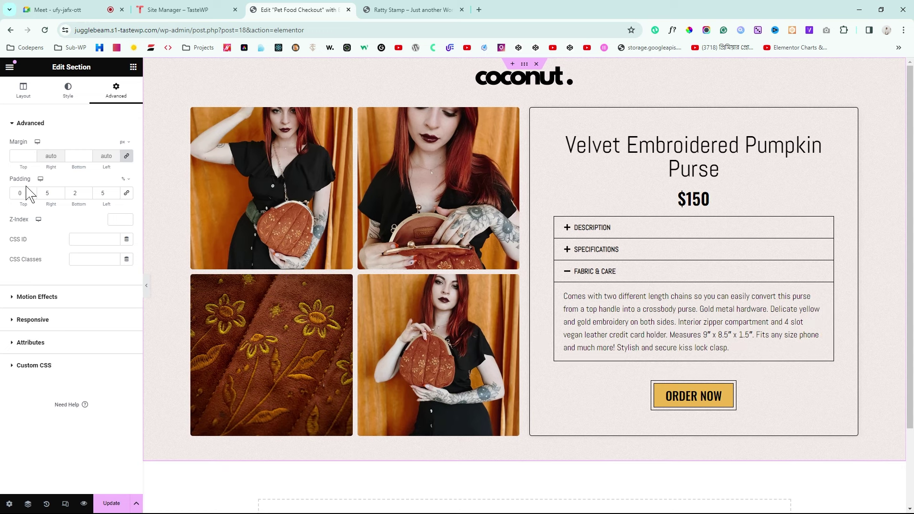
{"action": "left_click", "coordinate": [30, 191]}
{"action": "left_click", "coordinate": [147, 289]}
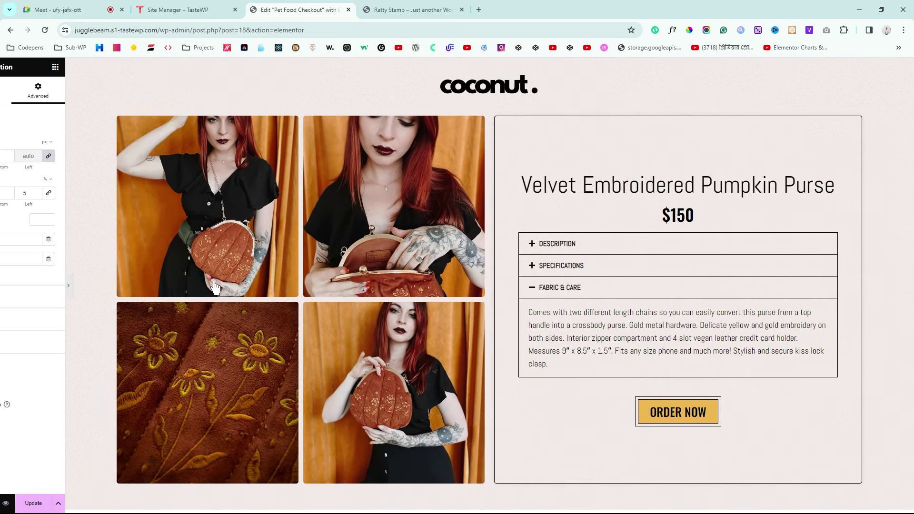
{"action": "scroll", "coordinate": [514, 266], "scroll_direction": "down", "scroll_amount": 1}
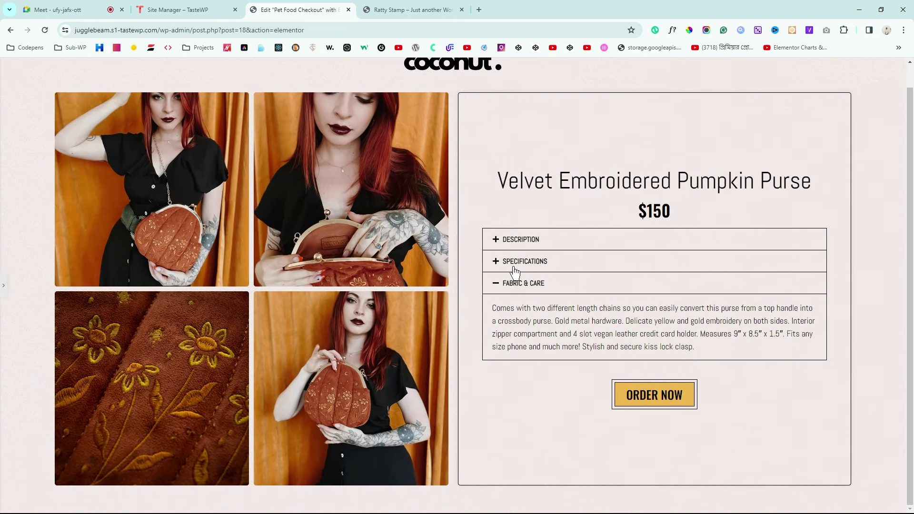
{"action": "scroll", "coordinate": [514, 271], "scroll_direction": "up", "scroll_amount": 1}
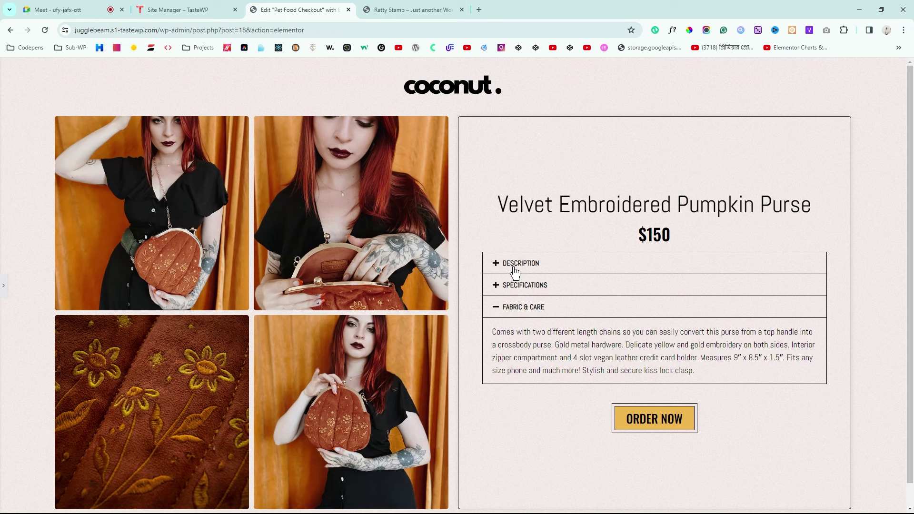
Step: Return the section's top padding to 0 and switch on Responsive Mode
{"action": "left_click", "coordinate": [3, 287]}
{"action": "double_click", "coordinate": [11, 198]}
{"action": "type", "text": "0"}
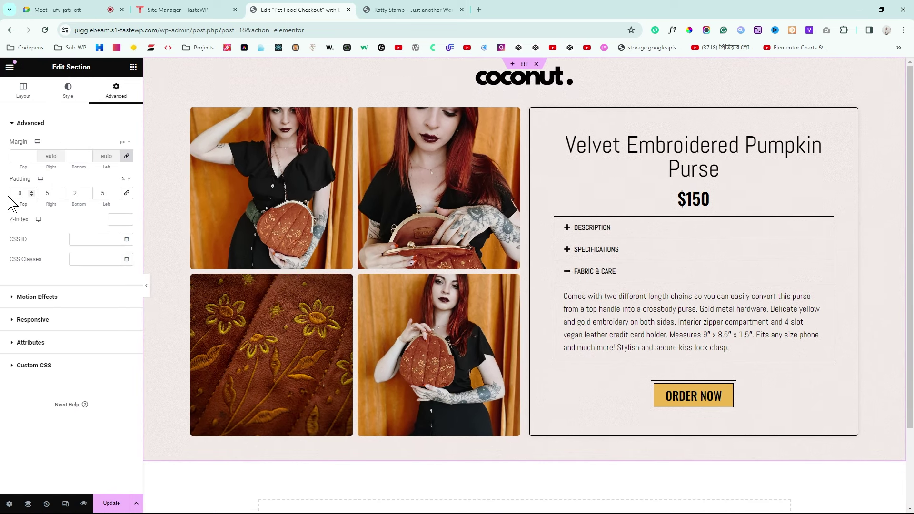
{"action": "left_click", "coordinate": [148, 287]}
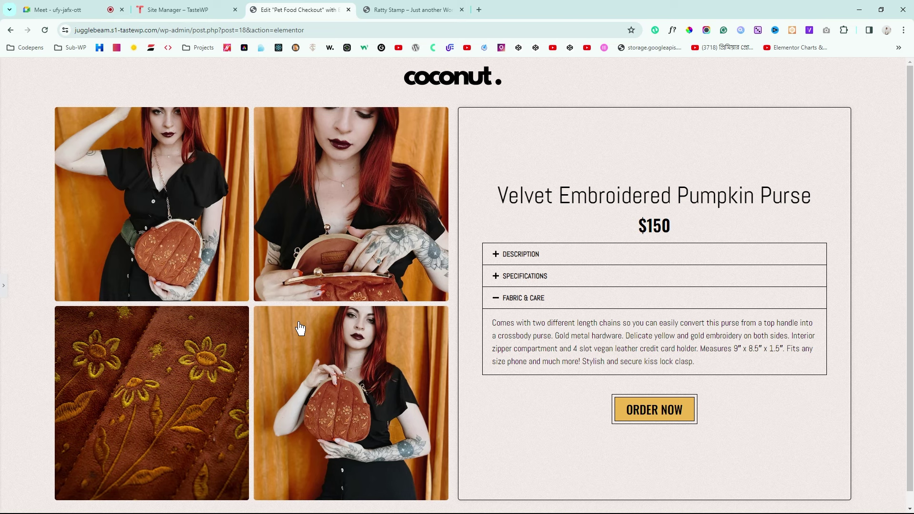
{"action": "left_click", "coordinate": [3, 288]}
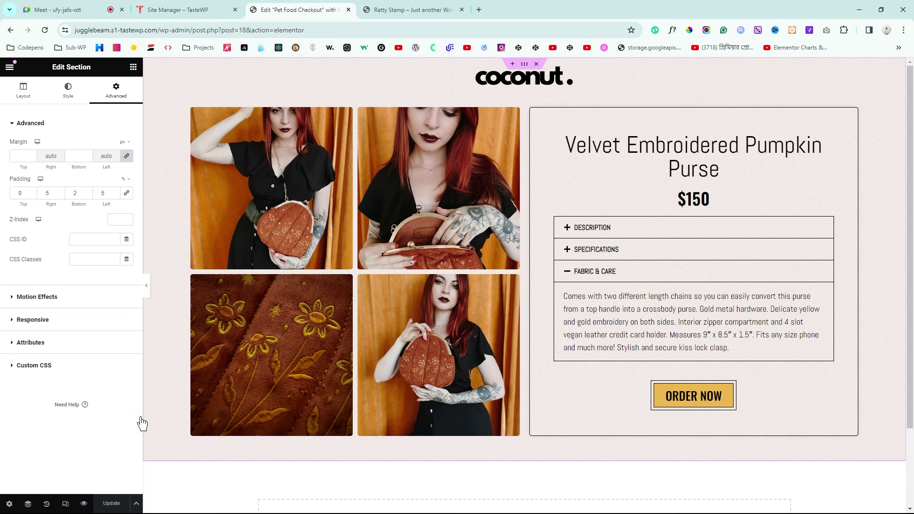
{"action": "left_click", "coordinate": [66, 505]}
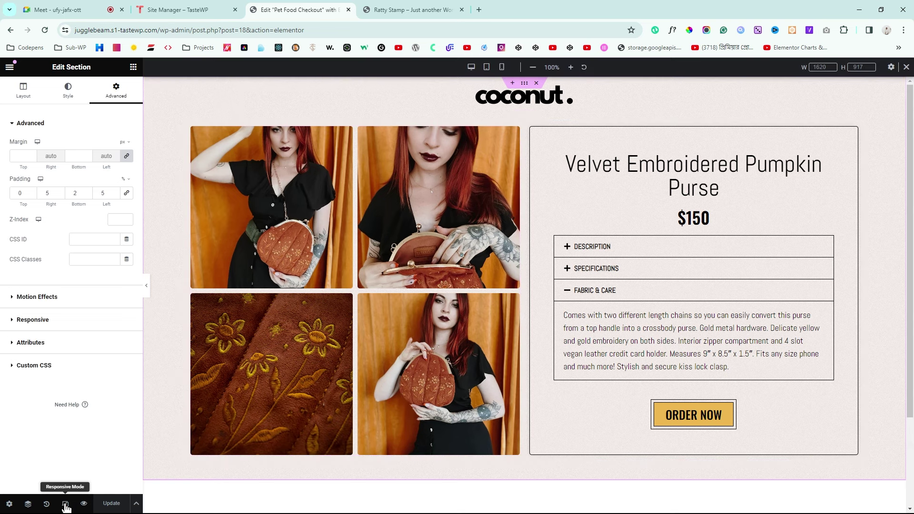
Step: Switch to Tablet Portrait and set the image grid column width to 100%
{"action": "left_click", "coordinate": [486, 67]}
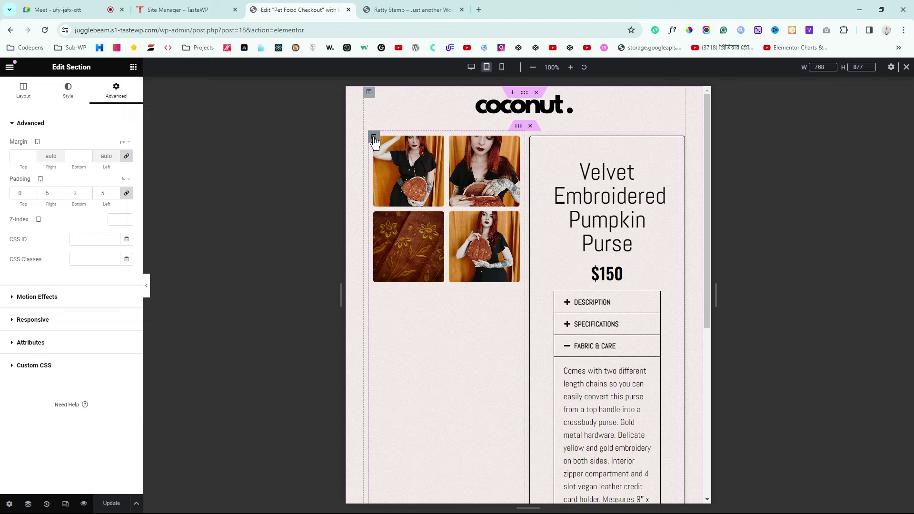
{"action": "left_click", "coordinate": [374, 138]}
{"action": "left_click", "coordinate": [7, 99]}
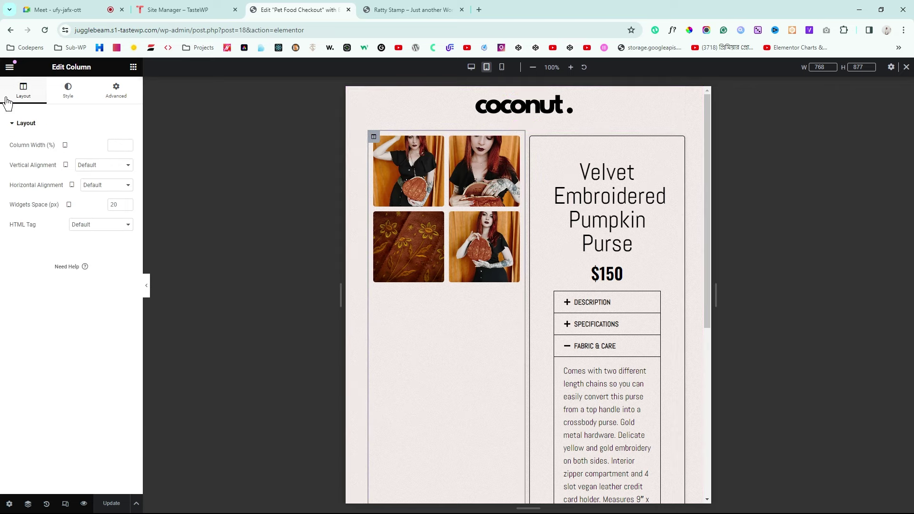
{"action": "left_click", "coordinate": [115, 146]}
{"action": "type", "text": "100"}
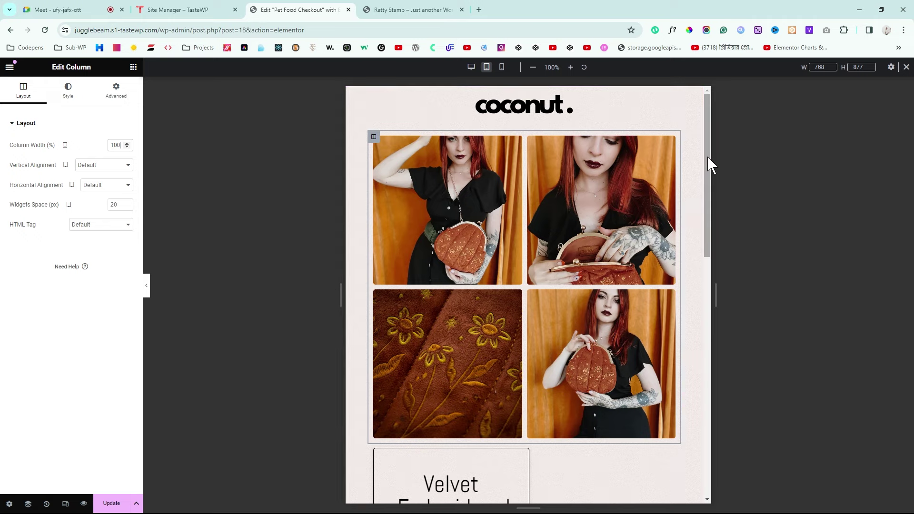
{"action": "left_click_drag", "start_coordinate": [708, 158], "coordinate": [705, 255]}
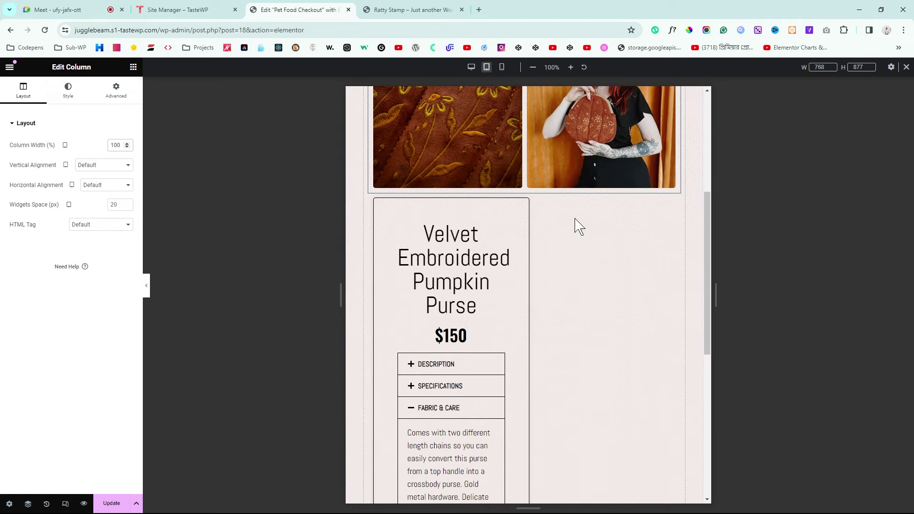
Step: Set the product info column width to 100% and preview the tablet layout
{"action": "left_click", "coordinate": [374, 200]}
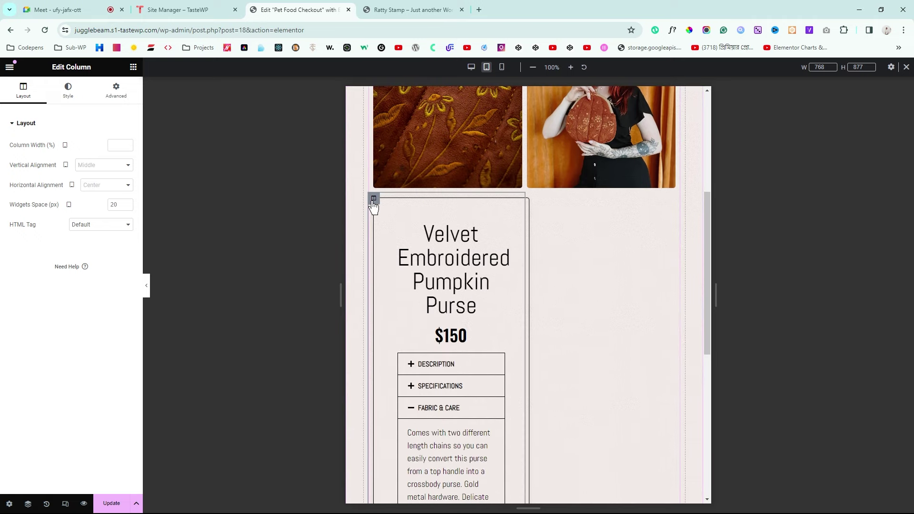
{"action": "left_click", "coordinate": [115, 143]}
{"action": "type", "text": "1"}
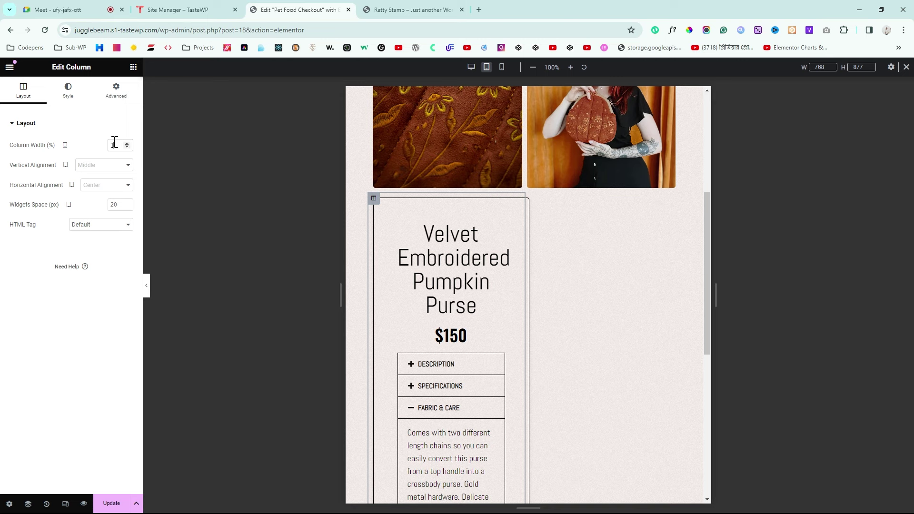
{"action": "type", "text": "00"}
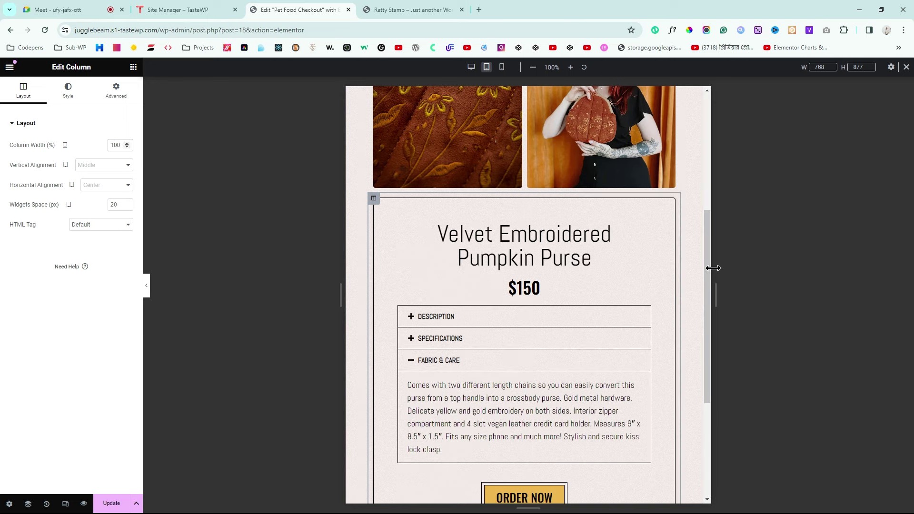
{"action": "left_click_drag", "start_coordinate": [707, 343], "coordinate": [731, 243]}
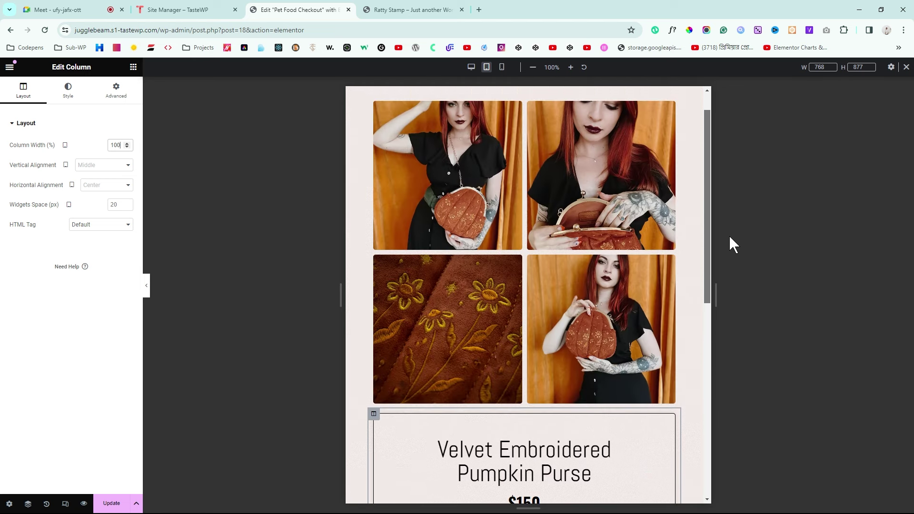
{"action": "left_click", "coordinate": [146, 288]}
{"action": "left_click_drag", "start_coordinate": [640, 275], "coordinate": [650, 195]}
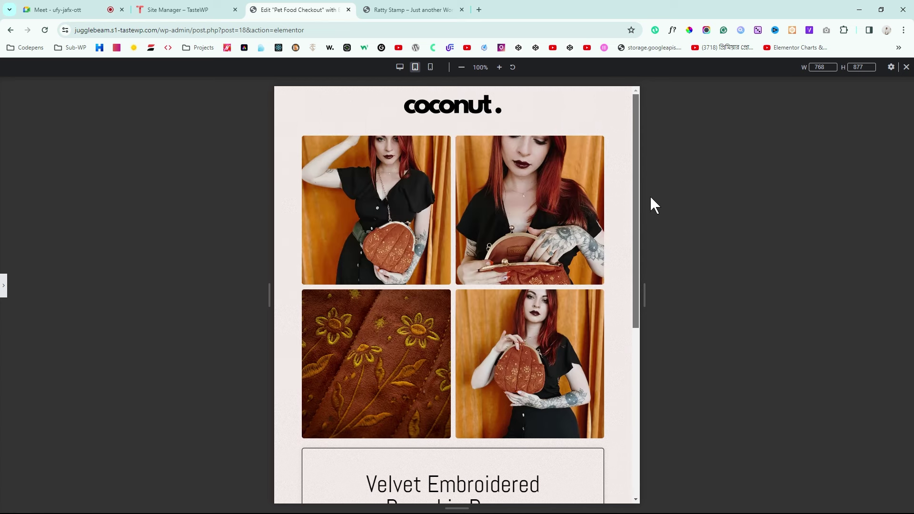
Step: Switch to Mobile Portrait preview and inspect the product title heading
{"action": "left_click", "coordinate": [431, 68]}
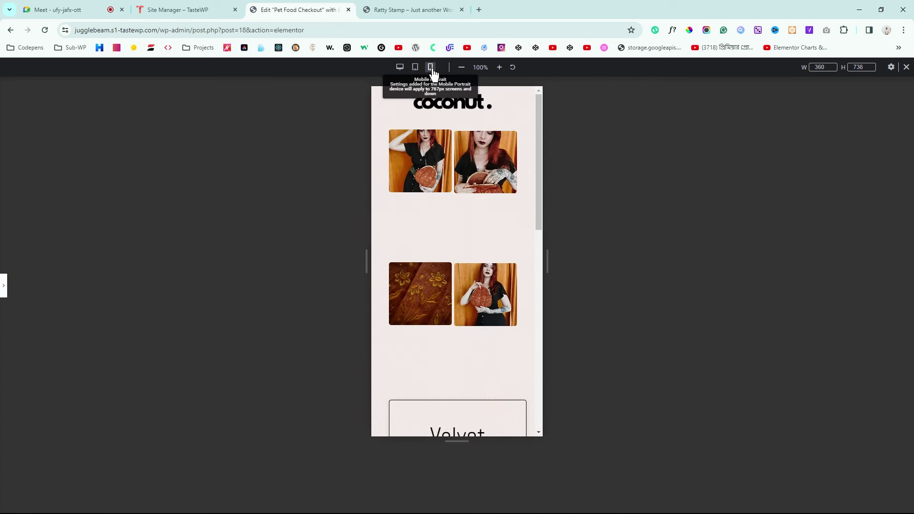
{"action": "left_click_drag", "start_coordinate": [540, 153], "coordinate": [537, 290]}
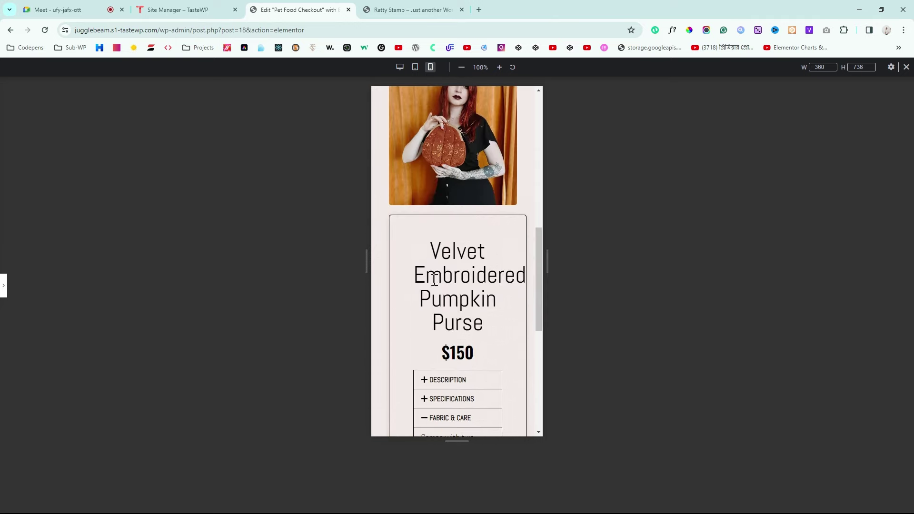
{"action": "left_click", "coordinate": [3, 285]}
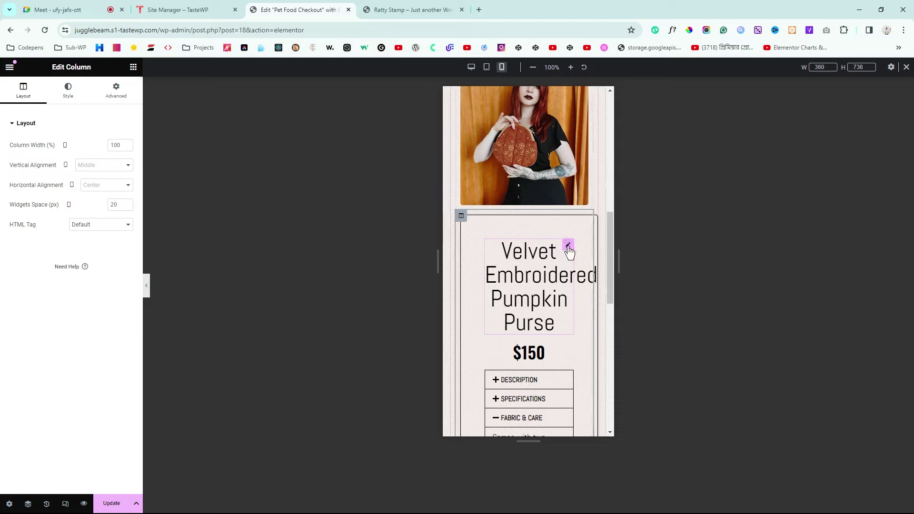
{"action": "left_click", "coordinate": [569, 246]}
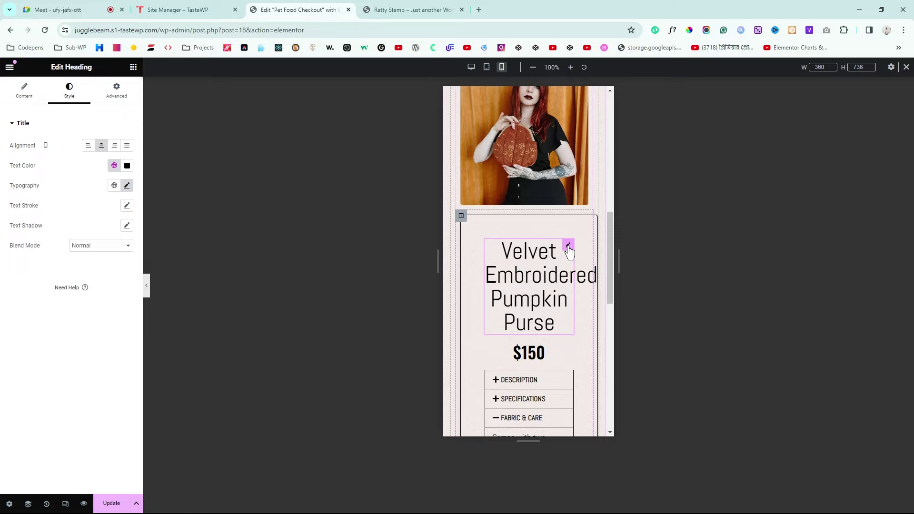
{"action": "scroll", "coordinate": [543, 262], "scroll_direction": "up", "scroll_amount": 1}
{"action": "scroll", "coordinate": [543, 262], "scroll_direction": "down", "scroll_amount": 5}
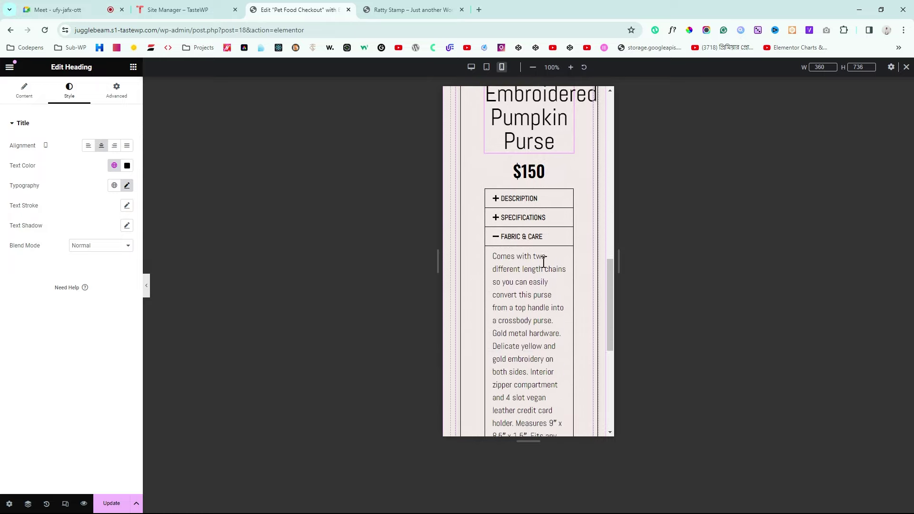
{"action": "scroll", "coordinate": [543, 262], "scroll_direction": "up", "scroll_amount": 3}
{"action": "scroll", "coordinate": [544, 261], "scroll_direction": "down", "scroll_amount": 7}
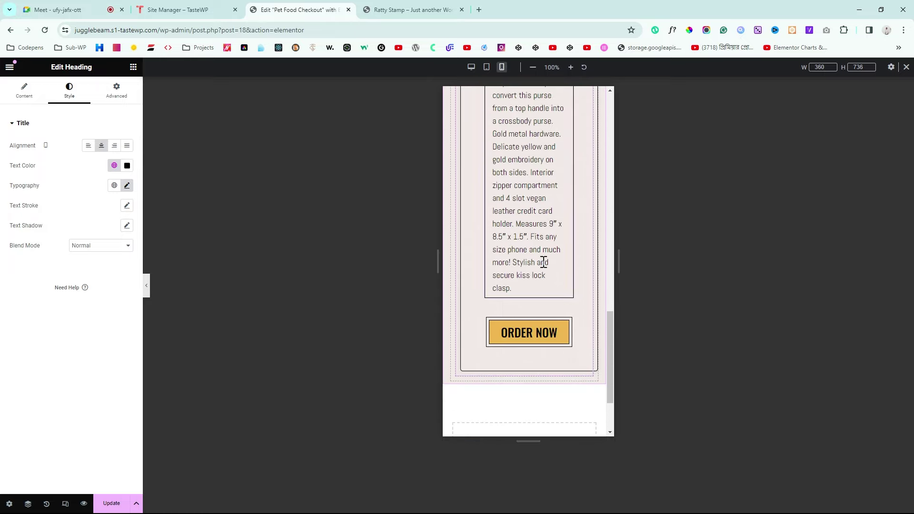
{"action": "scroll", "coordinate": [543, 261], "scroll_direction": "up", "scroll_amount": 6}
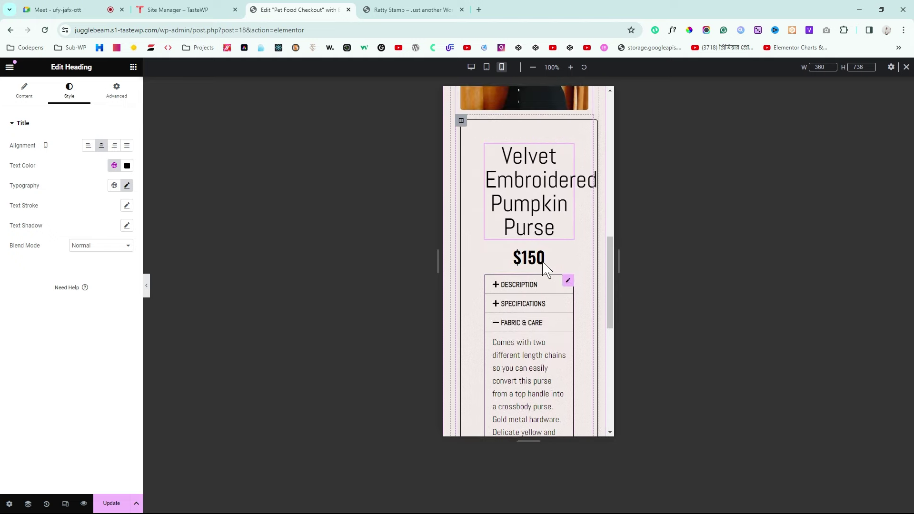
{"action": "scroll", "coordinate": [543, 263], "scroll_direction": "up", "scroll_amount": 1}
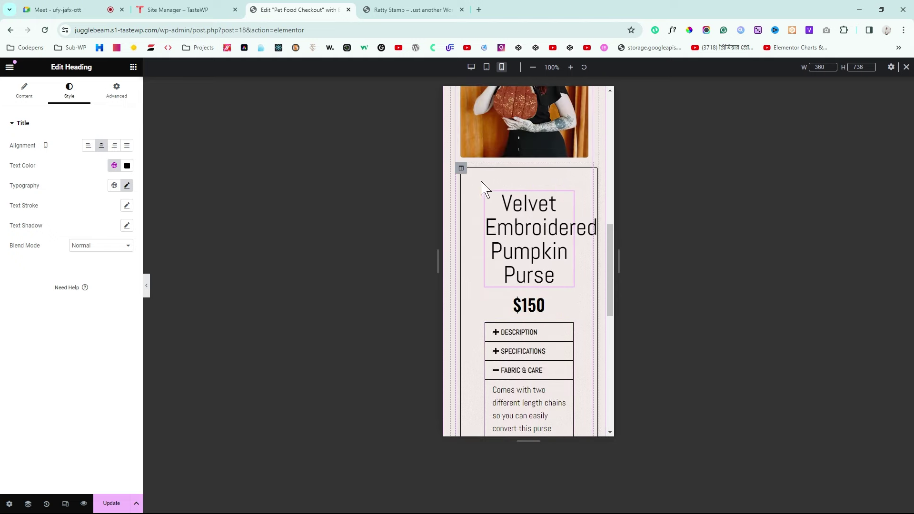
Step: Clear the product text column's margin and padding to 0
{"action": "left_click", "coordinate": [462, 169]}
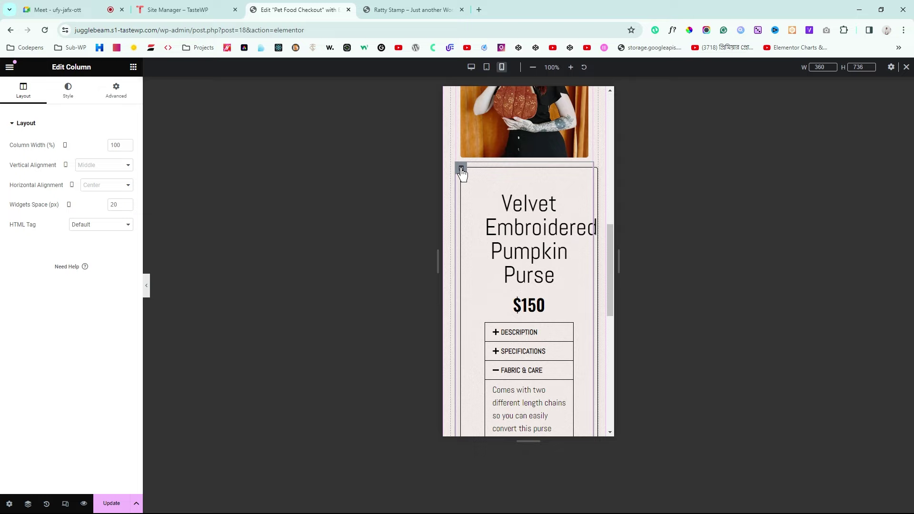
{"action": "left_click", "coordinate": [113, 98]}
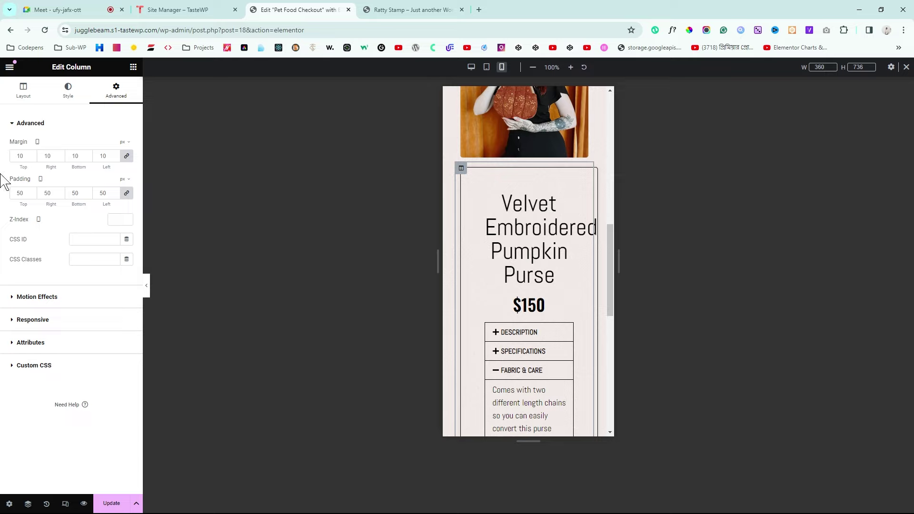
{"action": "key", "text": "ctrl+z"}
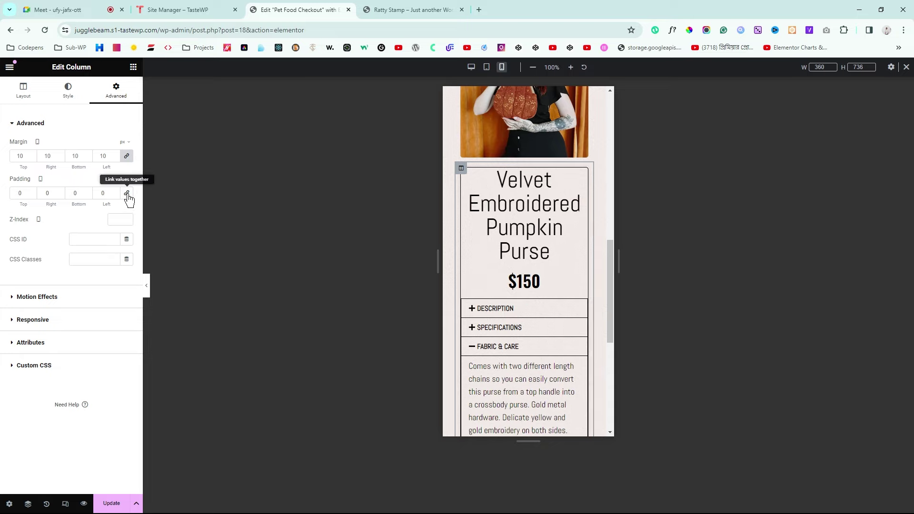
{"action": "key", "text": "ctrl+z"}
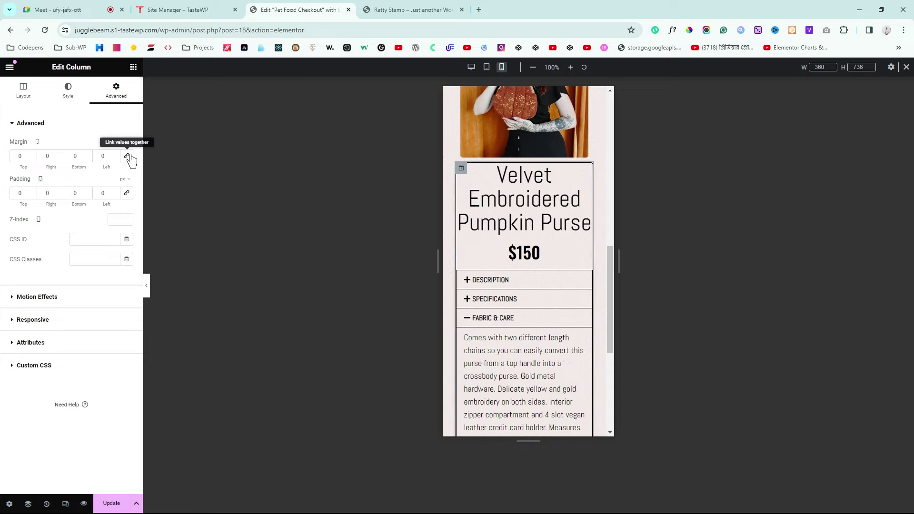
{"action": "left_click", "coordinate": [146, 286]}
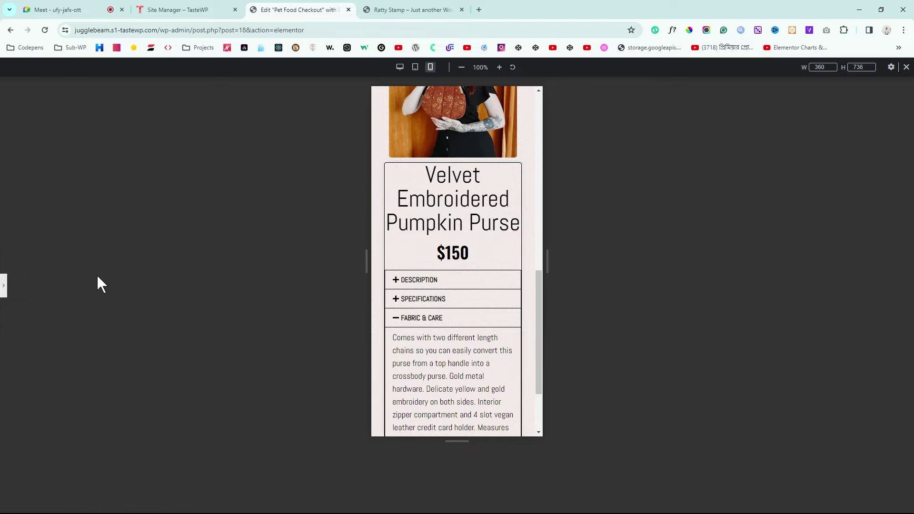
{"action": "left_click", "coordinate": [3, 286]}
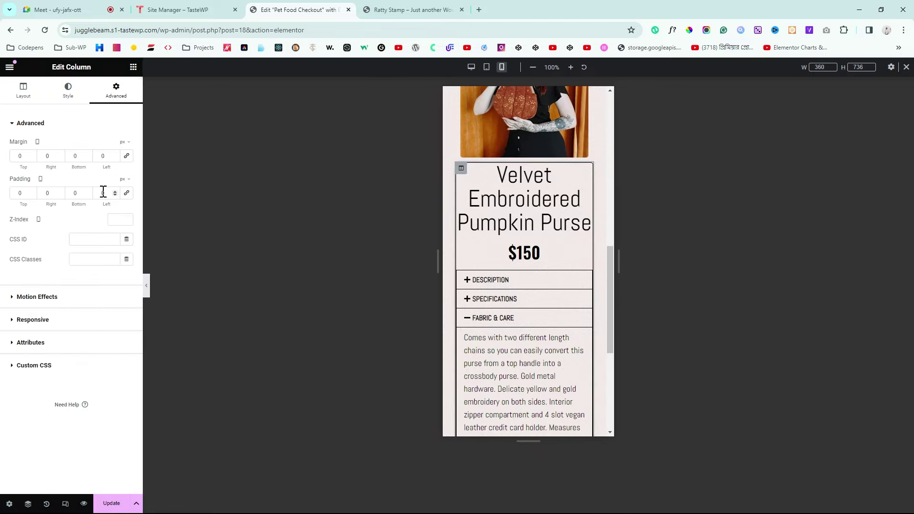
Step: Link the column's padding values and set them to 10 on all sides
{"action": "left_click", "coordinate": [126, 193]}
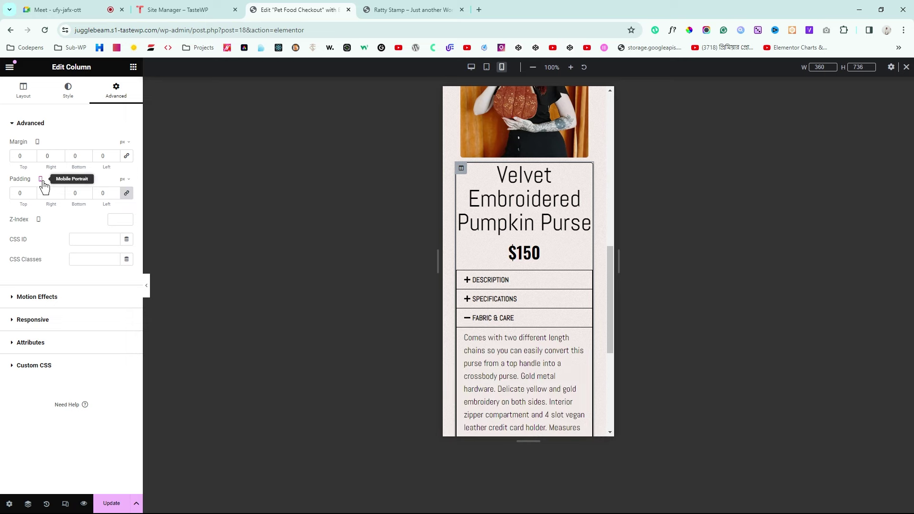
{"action": "left_click", "coordinate": [13, 195]}
{"action": "type", "text": "1"}
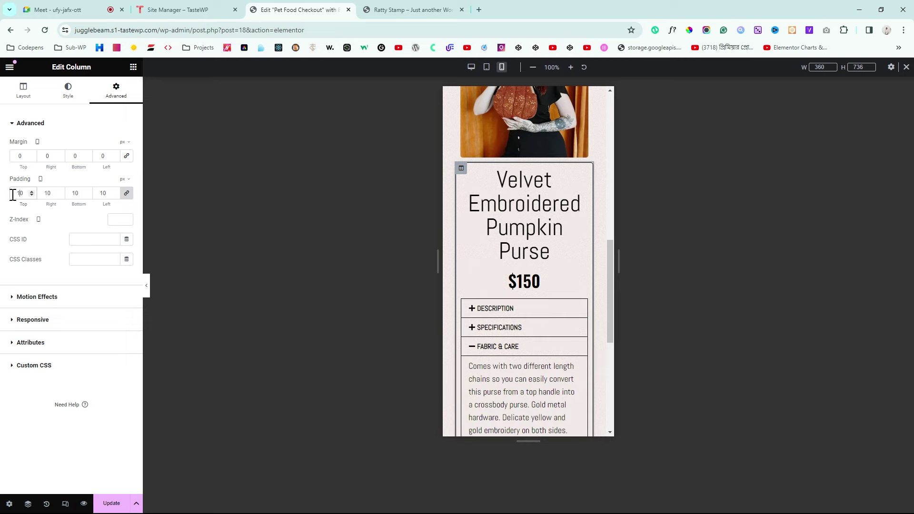
{"action": "mouse_move", "coordinate": [581, 180]}
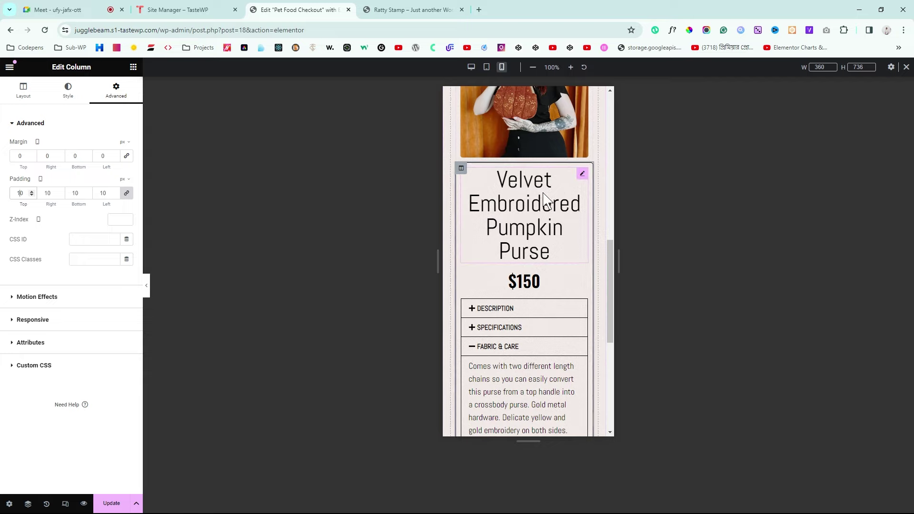
{"action": "left_click", "coordinate": [583, 175]}
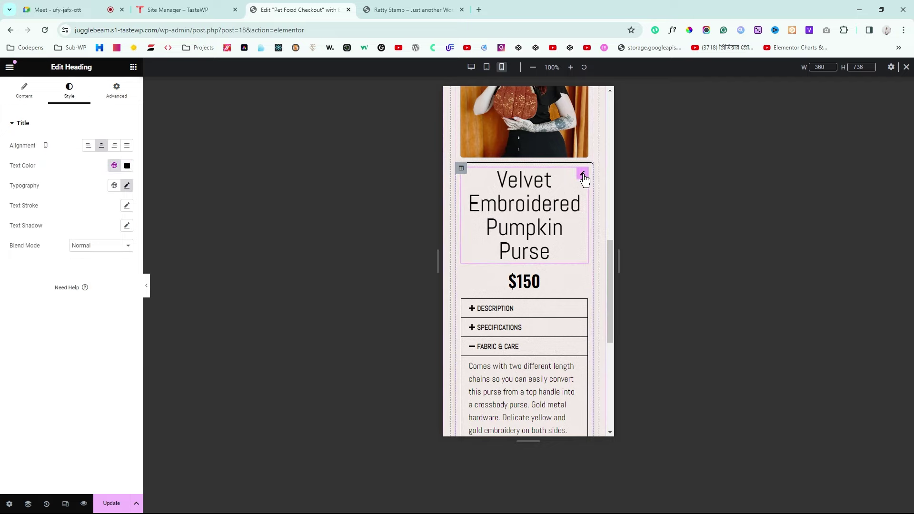
Step: Set the title typography to size 35 with 1.1 line height and preview on mobile
{"action": "left_click", "coordinate": [126, 187]}
{"action": "left_click_drag", "start_coordinate": [36, 263], "coordinate": [30, 261]}
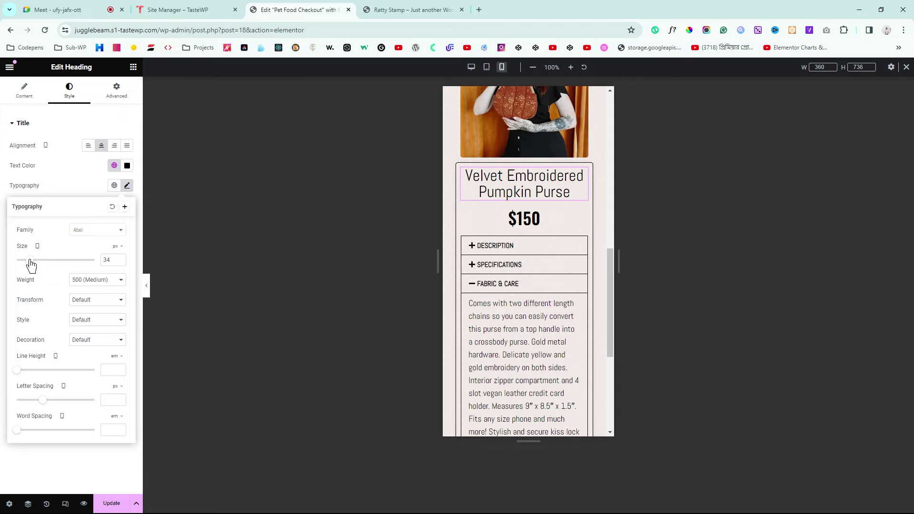
{"action": "left_click", "coordinate": [120, 258]}
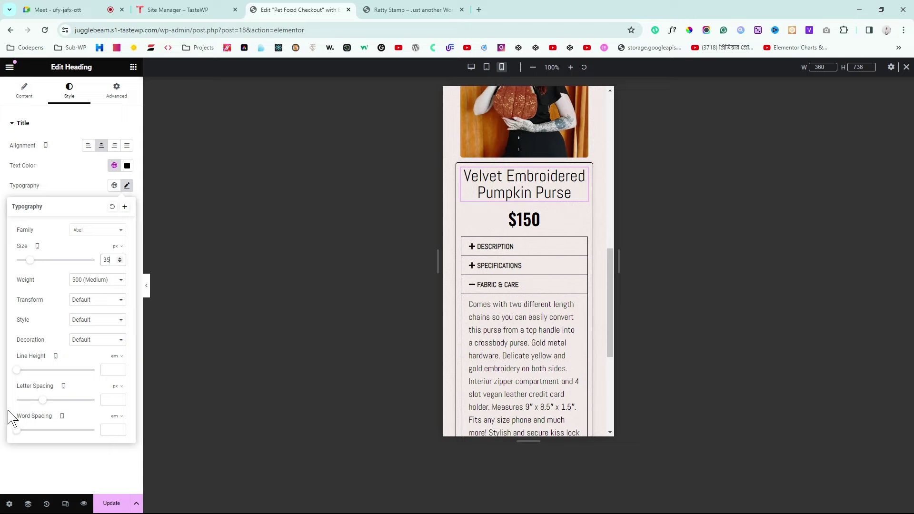
{"action": "left_click_drag", "start_coordinate": [19, 376], "coordinate": [26, 377]}
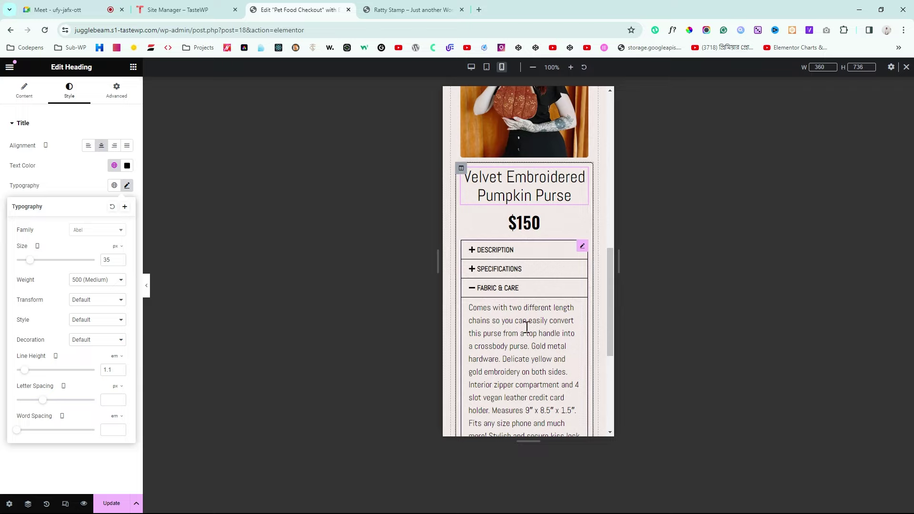
{"action": "left_click", "coordinate": [146, 288]}
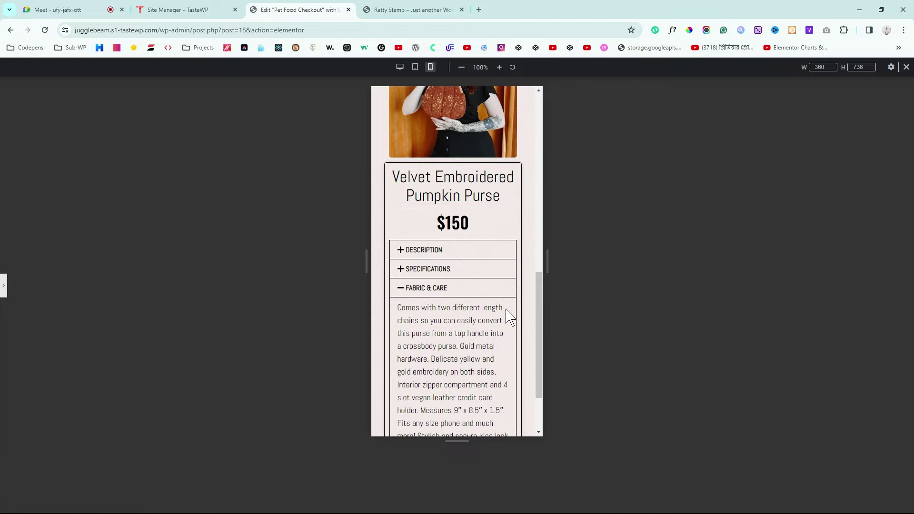
{"action": "scroll", "coordinate": [509, 316], "scroll_direction": "down", "scroll_amount": 2}
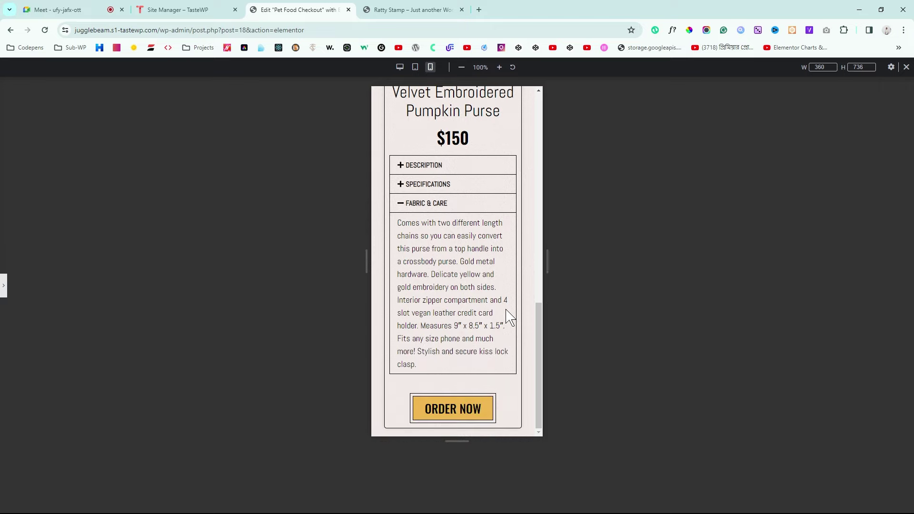
{"action": "scroll", "coordinate": [506, 310], "scroll_direction": "up", "scroll_amount": 13}
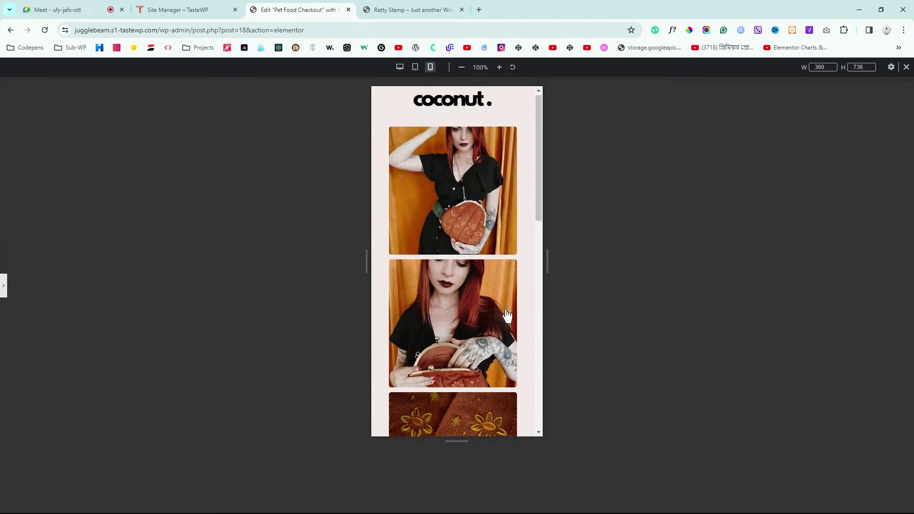
Step: Remove the image grid column's outer margin
{"action": "left_click", "coordinate": [3, 295]}
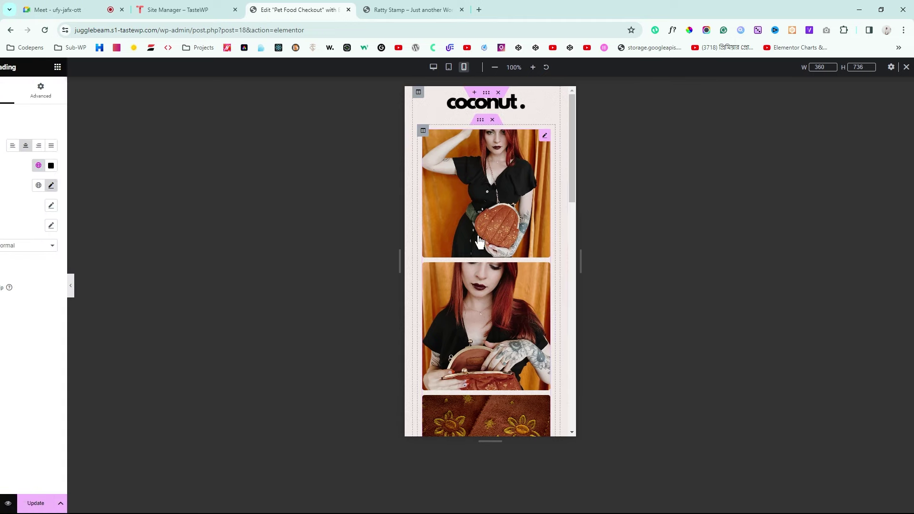
{"action": "left_click", "coordinate": [461, 133]}
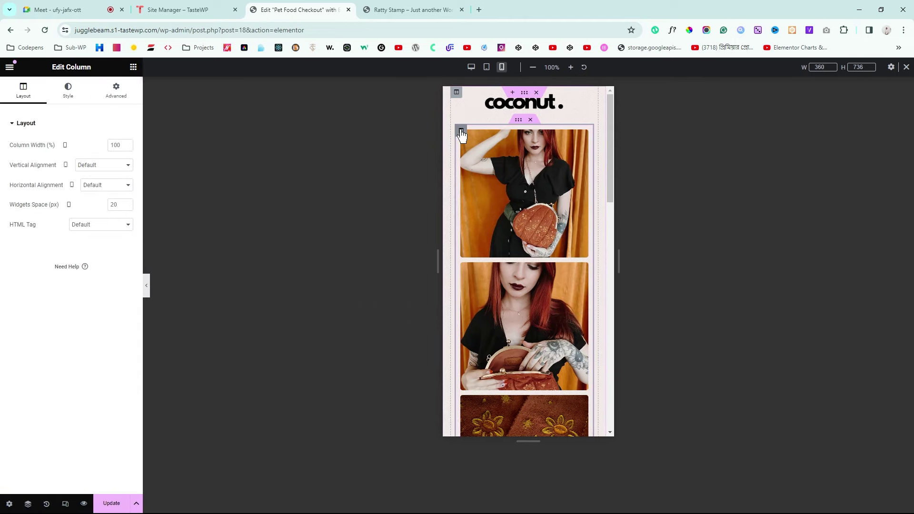
{"action": "left_click", "coordinate": [115, 95]}
{"action": "left_click", "coordinate": [129, 162]}
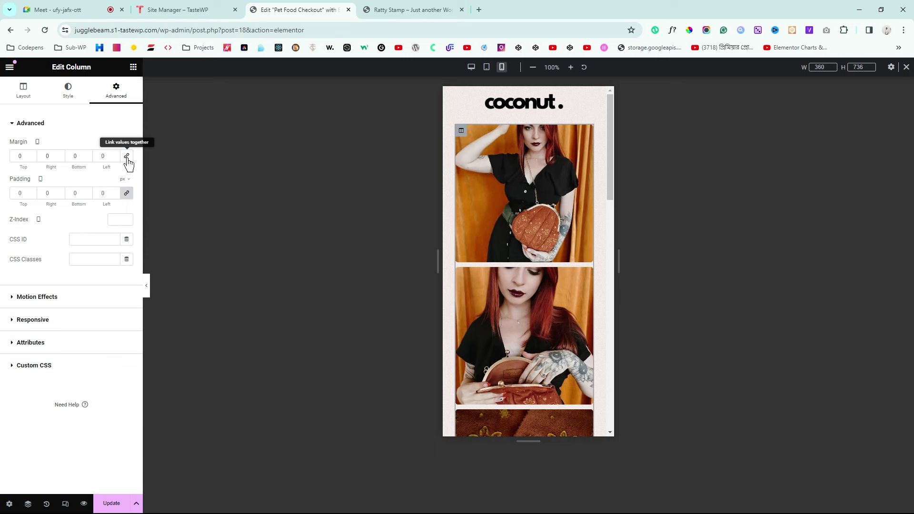
{"action": "scroll", "coordinate": [527, 247], "scroll_direction": "down", "scroll_amount": 6}
{"action": "scroll", "coordinate": [529, 247], "scroll_direction": "down", "scroll_amount": 1}
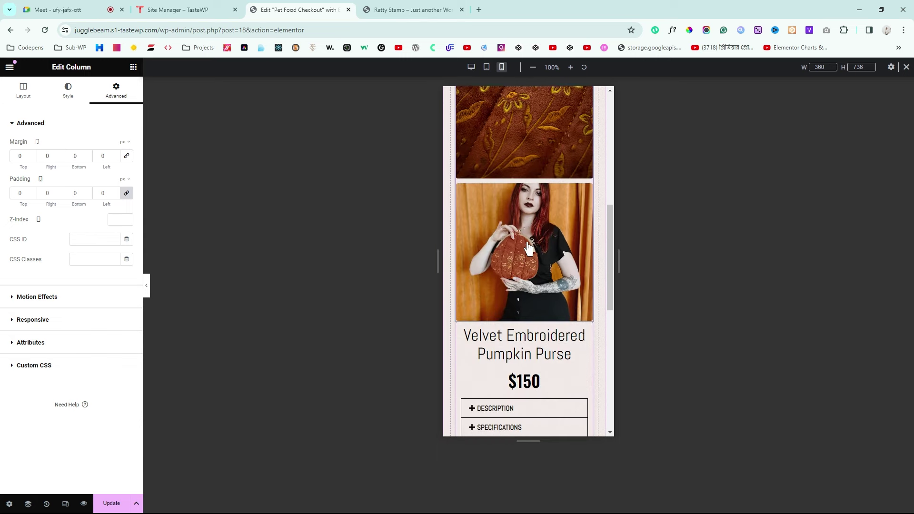
{"action": "scroll", "coordinate": [528, 247], "scroll_direction": "up", "scroll_amount": 2}
{"action": "scroll", "coordinate": [529, 248], "scroll_direction": "down", "scroll_amount": 4}
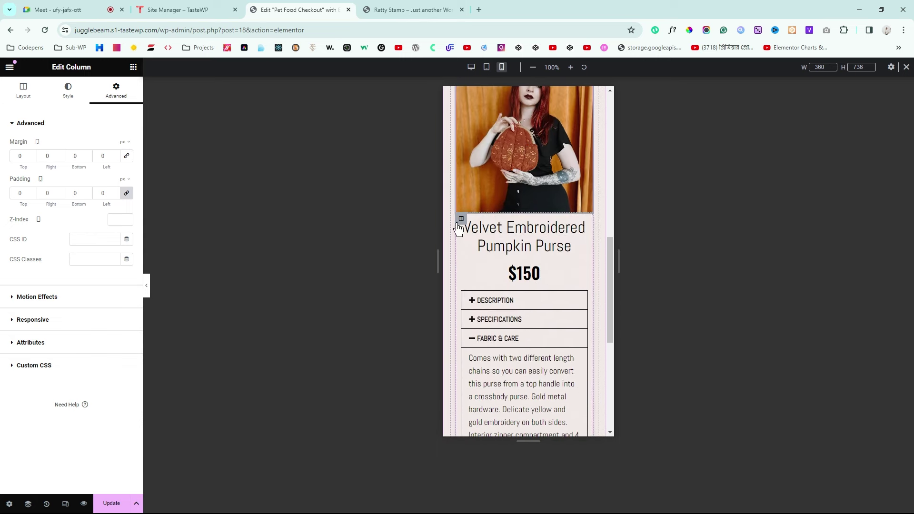
Step: Set the product text column's top margin to 20 and preview the result
{"action": "left_click", "coordinate": [461, 220]}
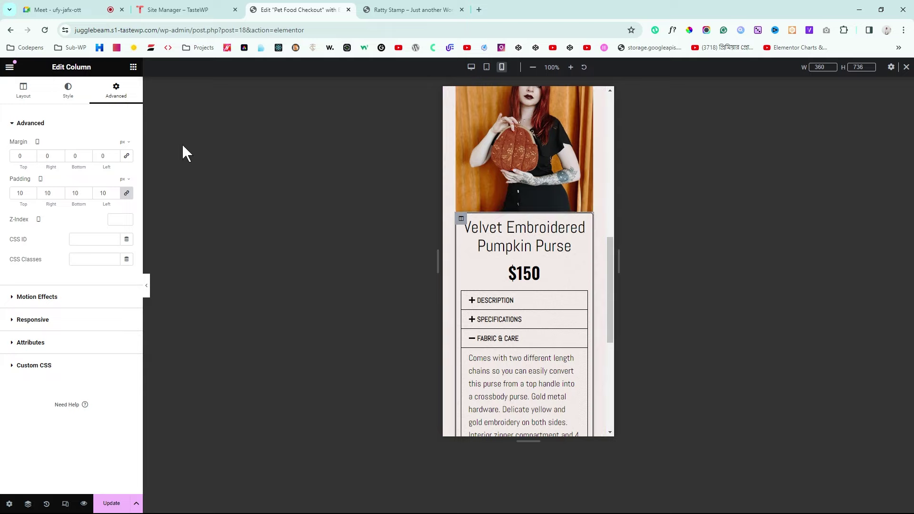
{"action": "left_click", "coordinate": [11, 156]}
{"action": "type", "text": "1"}
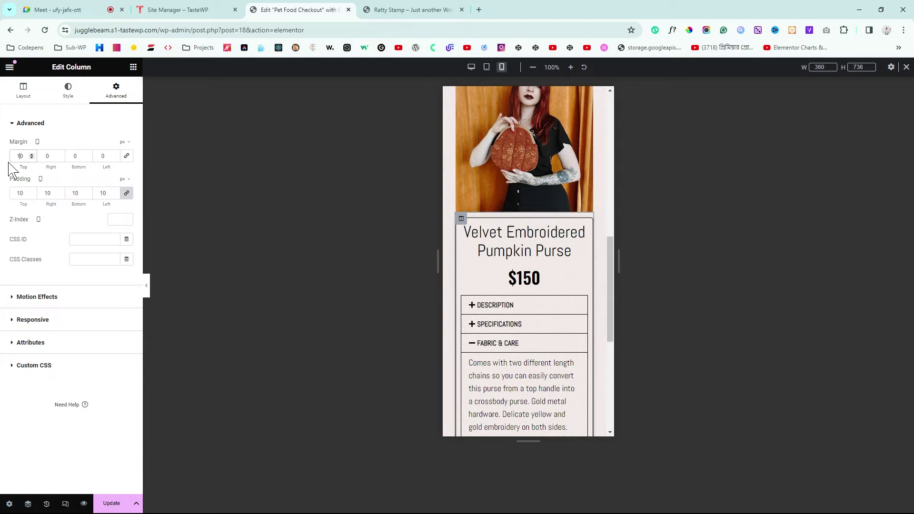
{"action": "left_click", "coordinate": [31, 154]}
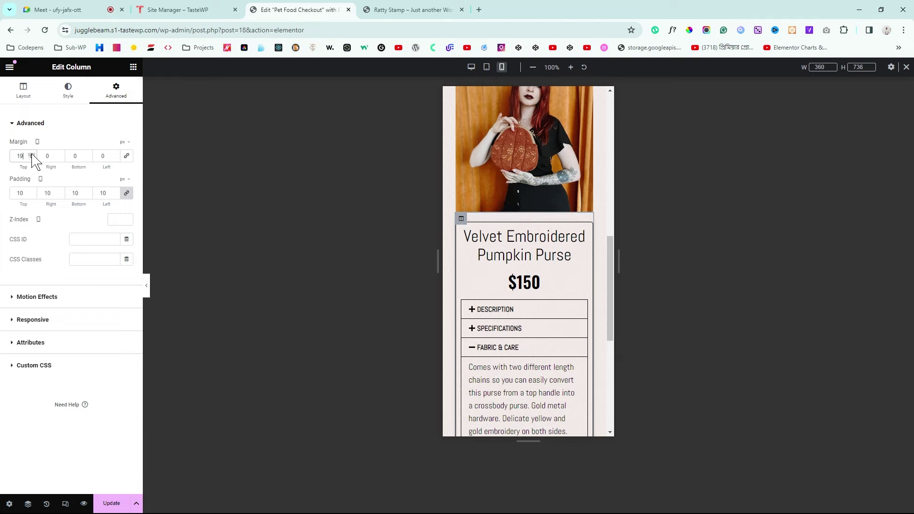
{"action": "left_click", "coordinate": [145, 286]}
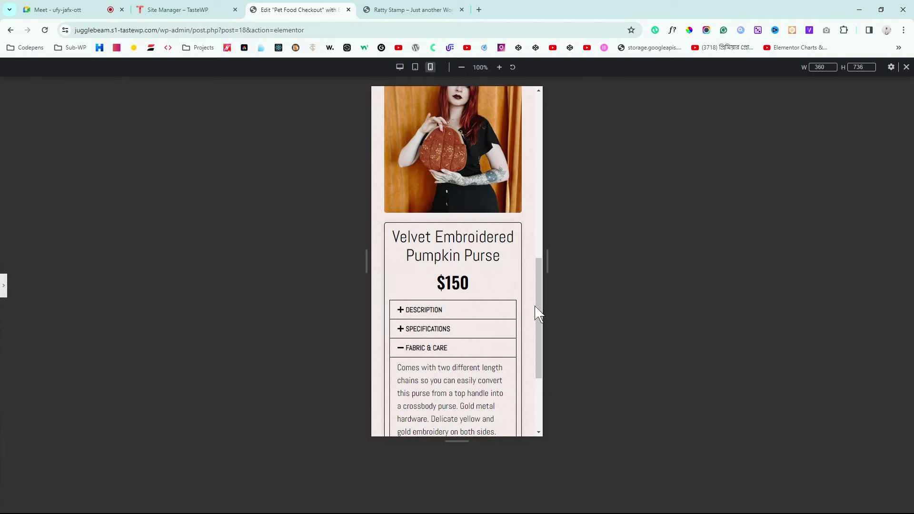
{"action": "left_click_drag", "start_coordinate": [537, 310], "coordinate": [541, 402]}
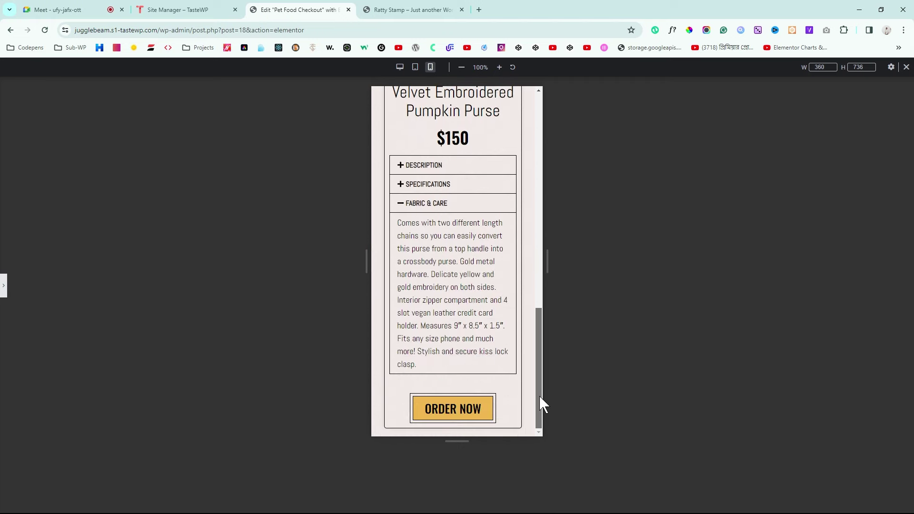
Step: Return to desktop preview, save the page with Update, and open the live Ratty Stamp page
{"action": "left_click", "coordinate": [400, 67]}
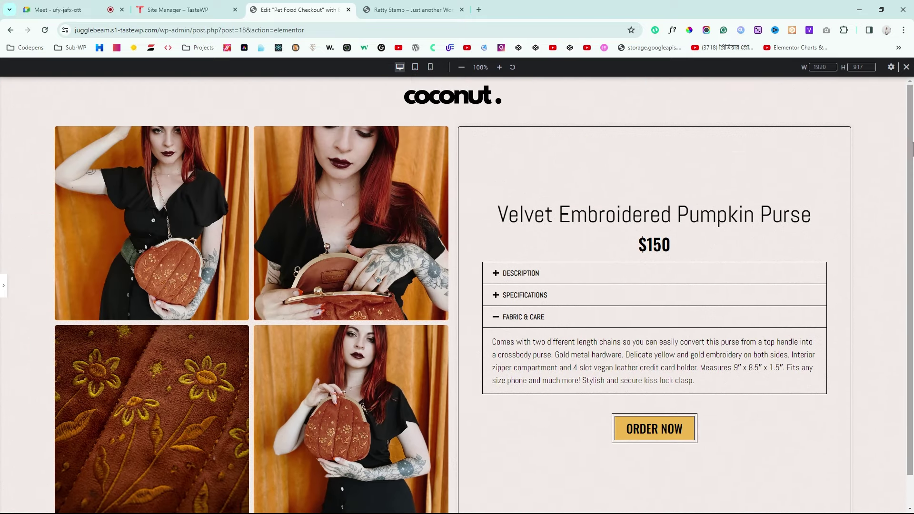
{"action": "scroll", "coordinate": [912, 228], "scroll_direction": "down", "scroll_amount": 1}
{"action": "scroll", "coordinate": [712, 220], "scroll_direction": "up", "scroll_amount": 1}
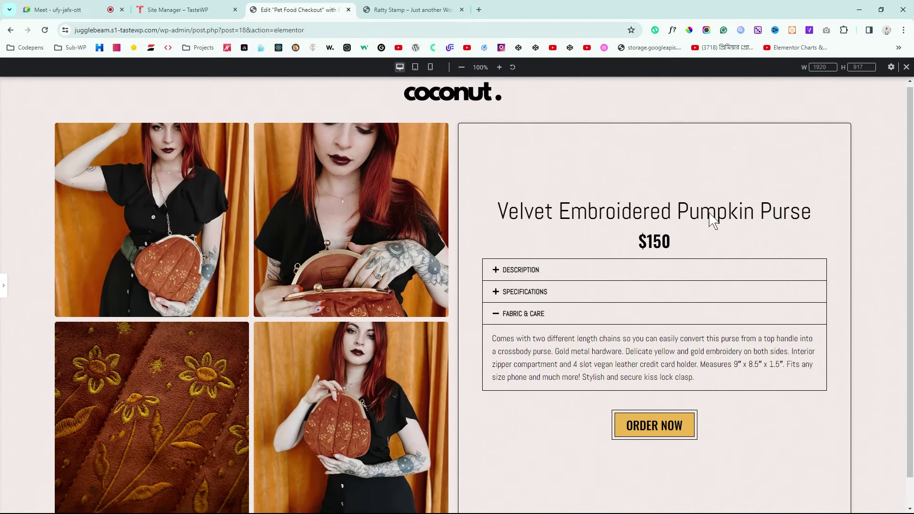
{"action": "scroll", "coordinate": [636, 218], "scroll_direction": "down", "scroll_amount": 1}
{"action": "scroll", "coordinate": [630, 219], "scroll_direction": "up", "scroll_amount": 1}
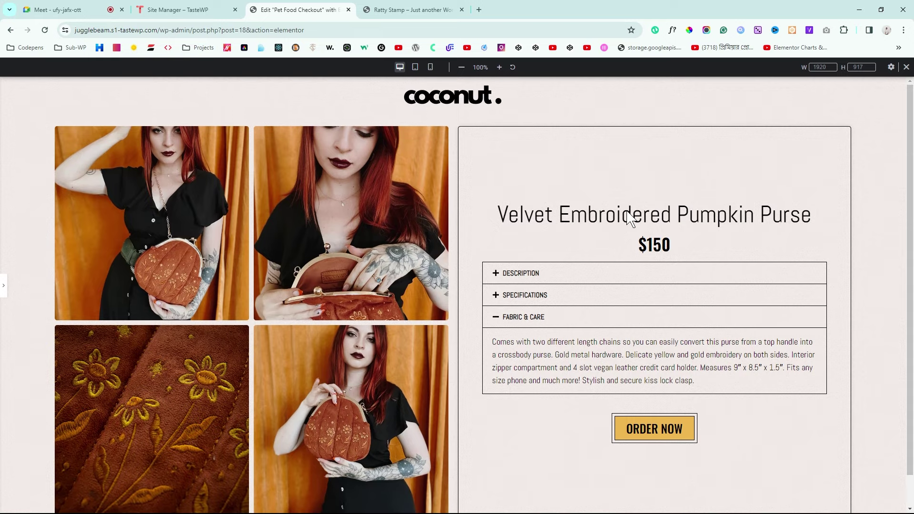
{"action": "left_click", "coordinate": [4, 285]}
{"action": "left_click", "coordinate": [108, 505]}
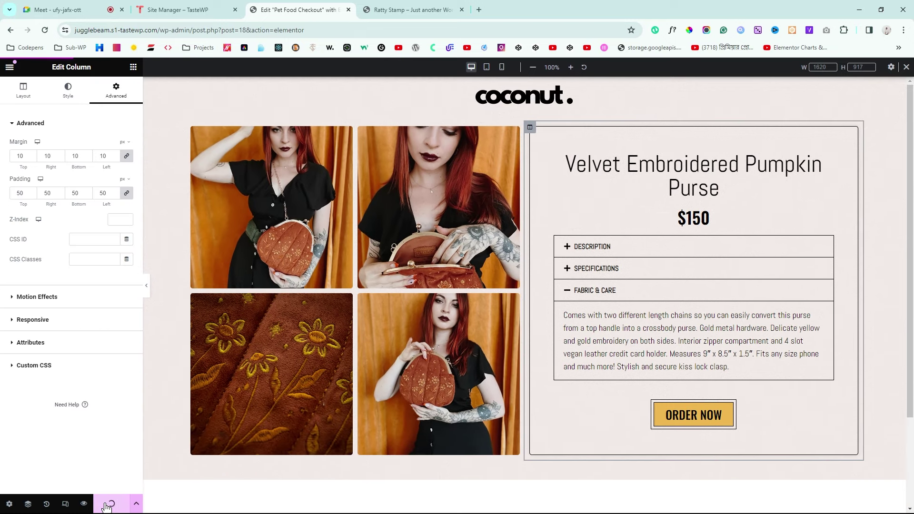
{"action": "left_click", "coordinate": [399, 7]}
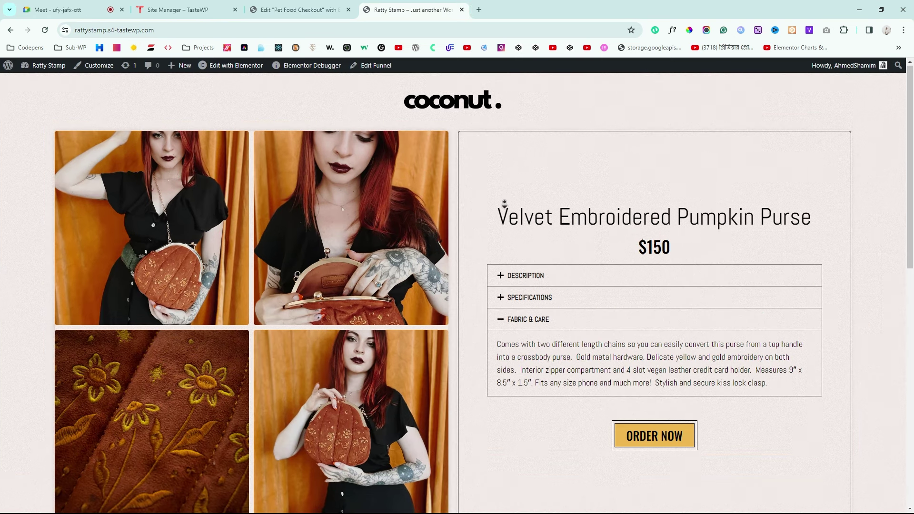
Step: Scroll through the reference checkout form, then go back to the Elementor editor tab
{"action": "scroll", "coordinate": [504, 229], "scroll_direction": "down", "scroll_amount": 9}
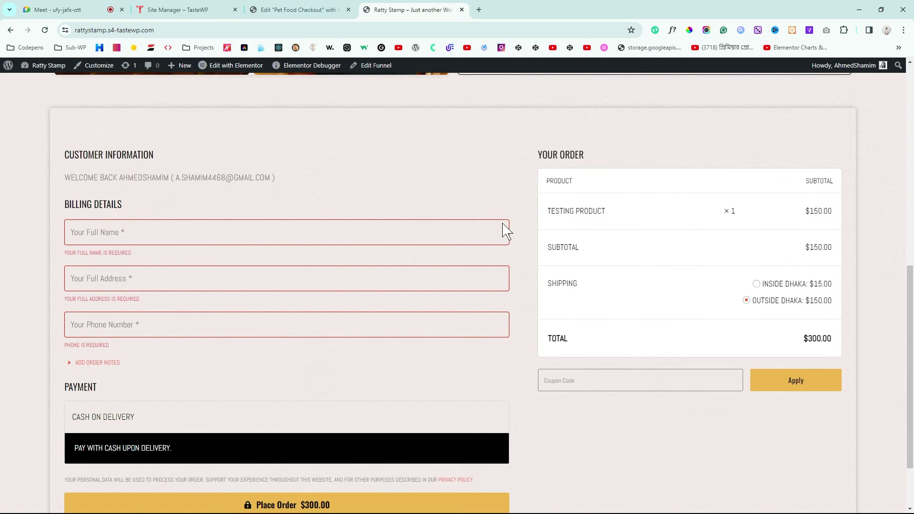
{"action": "scroll", "coordinate": [505, 231], "scroll_direction": "down", "scroll_amount": 1}
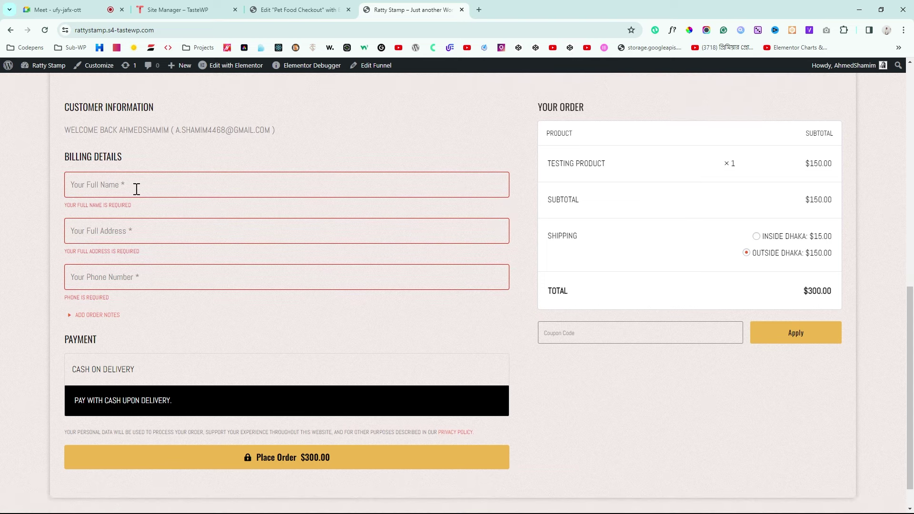
{"action": "left_click", "coordinate": [314, 7]}
{"action": "scroll", "coordinate": [400, 135], "scroll_direction": "down", "scroll_amount": 2}
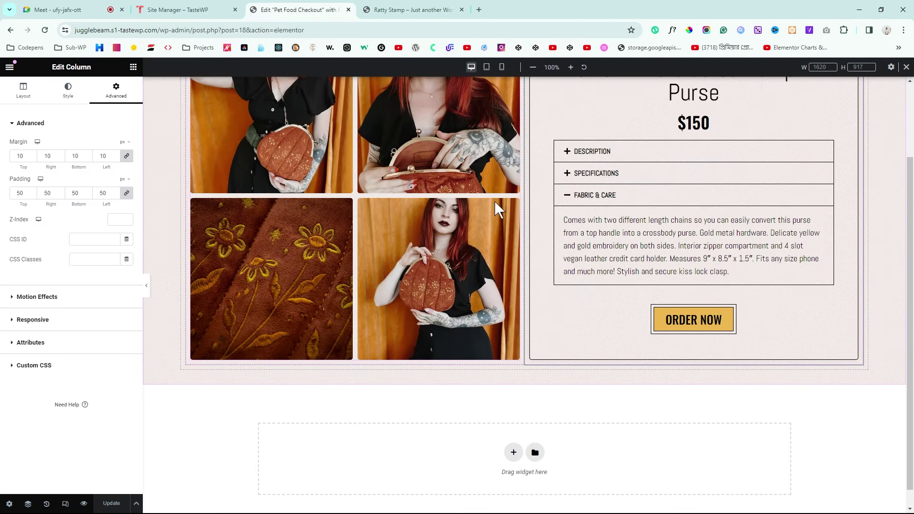
Step: Search widgets for 'check' and place a Checkout Form below the product section
{"action": "left_click", "coordinate": [134, 69]}
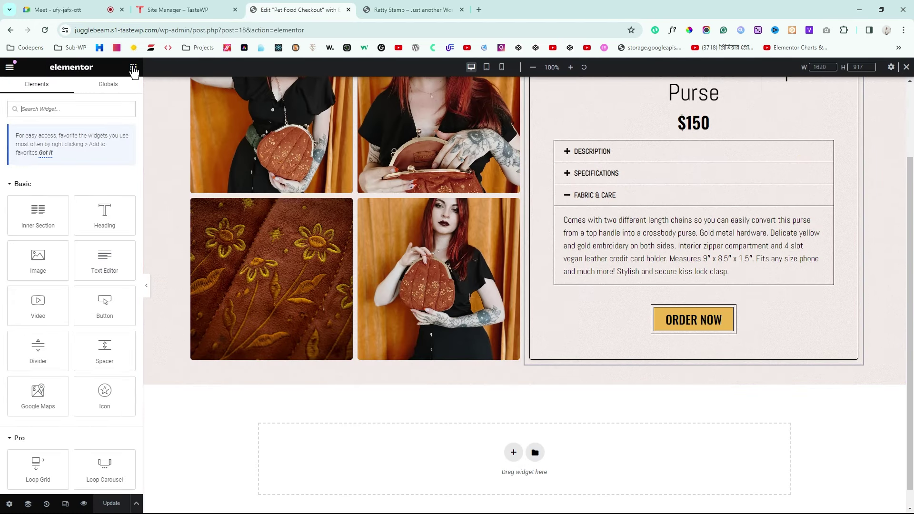
{"action": "type", "text": "check"}
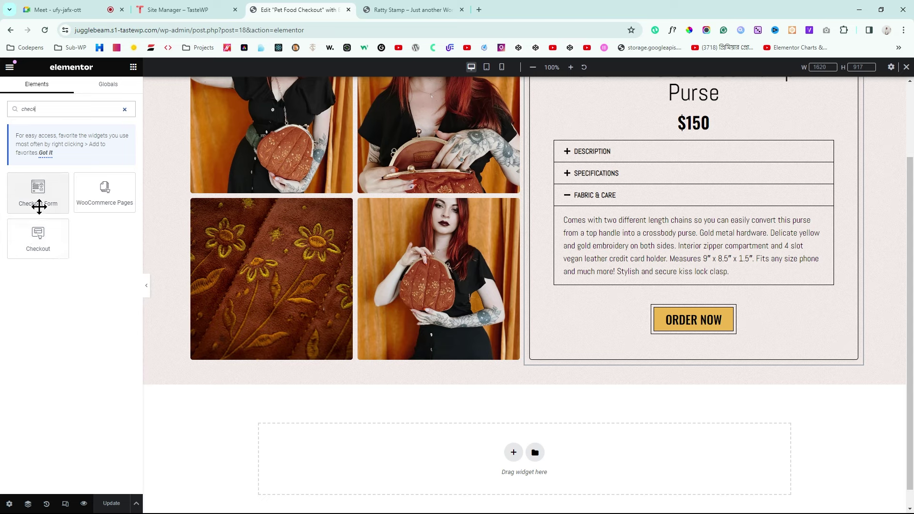
{"action": "left_click_drag", "start_coordinate": [29, 191], "coordinate": [528, 364]}
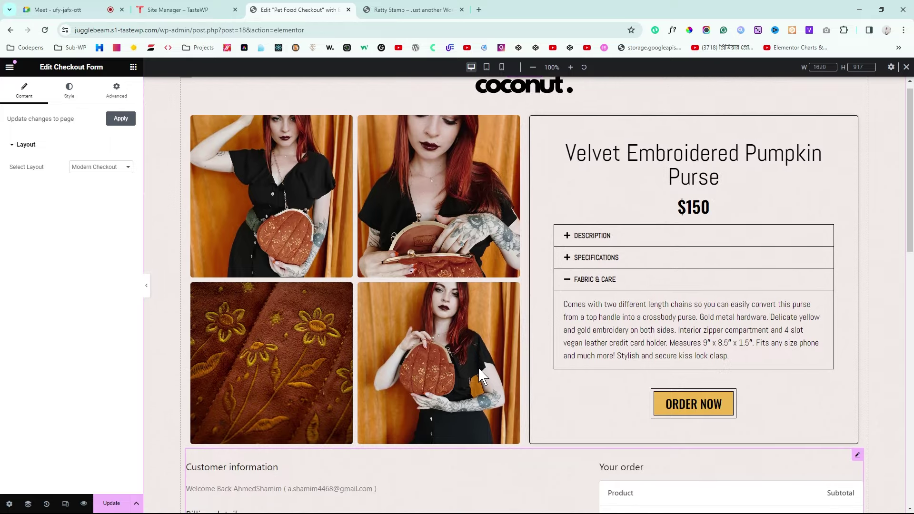
{"action": "scroll", "coordinate": [556, 194], "scroll_direction": "up", "scroll_amount": 2}
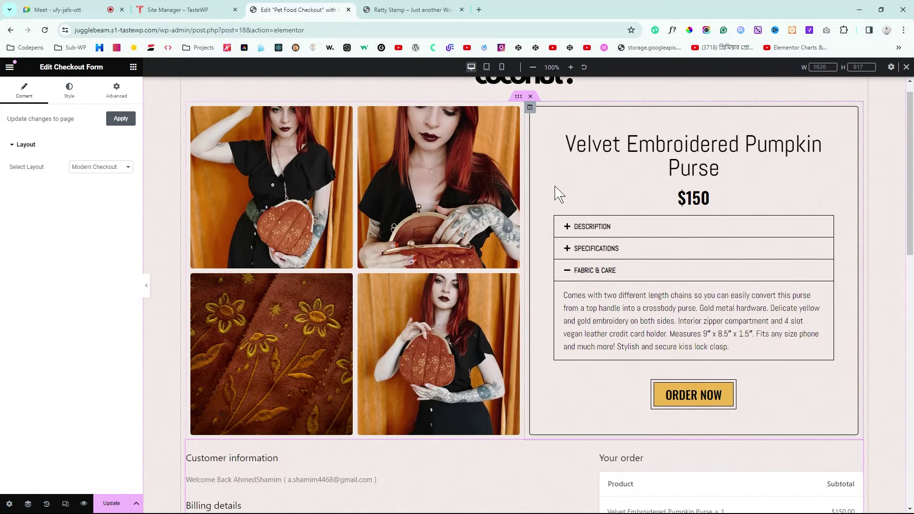
Step: Set the Checkout Form's margin to 0 on all sides, trying a 60 px top margin before reverting it to 0
{"action": "scroll", "coordinate": [467, 169], "scroll_direction": "down", "scroll_amount": 10}
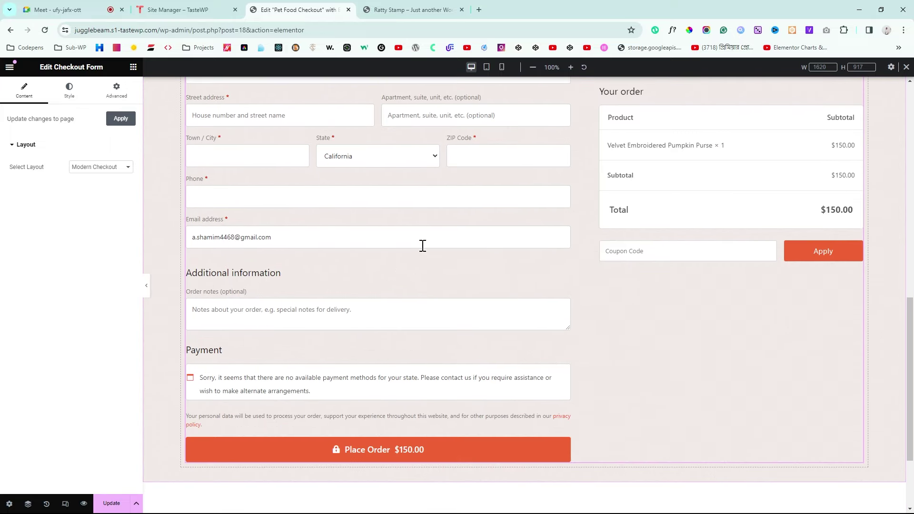
{"action": "scroll", "coordinate": [441, 291], "scroll_direction": "up", "scroll_amount": 3}
{"action": "scroll", "coordinate": [439, 285], "scroll_direction": "up", "scroll_amount": 7}
{"action": "scroll", "coordinate": [438, 288], "scroll_direction": "down", "scroll_amount": 2}
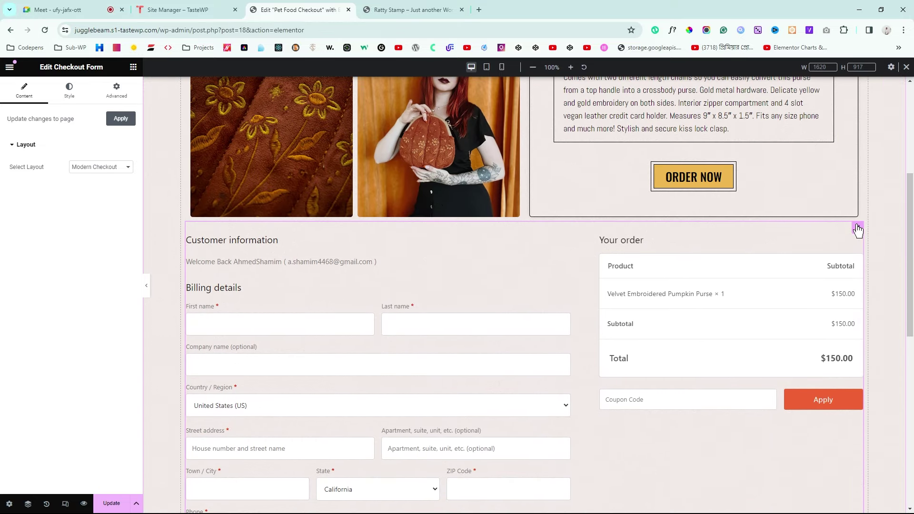
{"action": "left_click", "coordinate": [123, 92]}
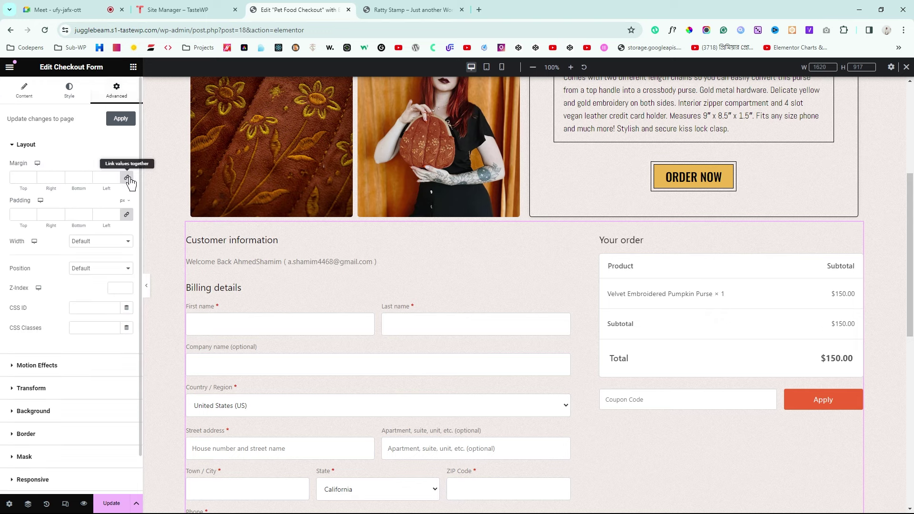
{"action": "left_click", "coordinate": [14, 179]}
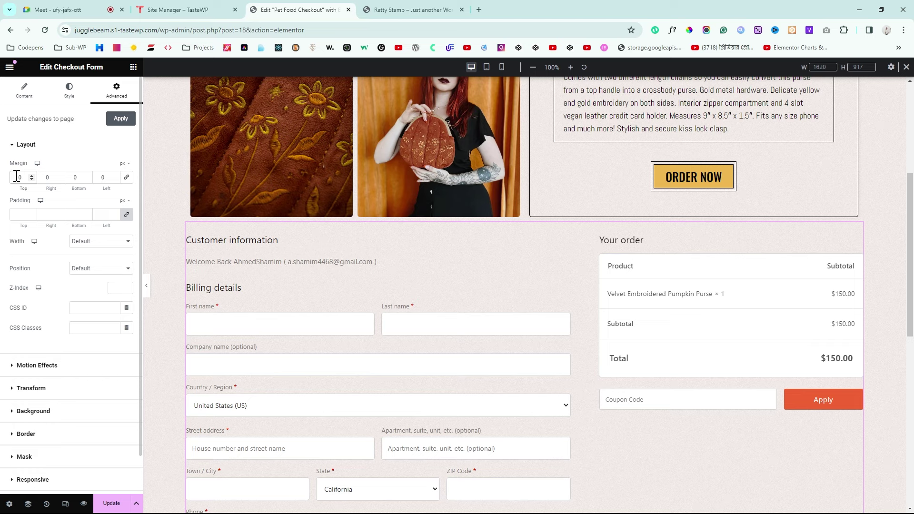
{"action": "type", "text": "6"}
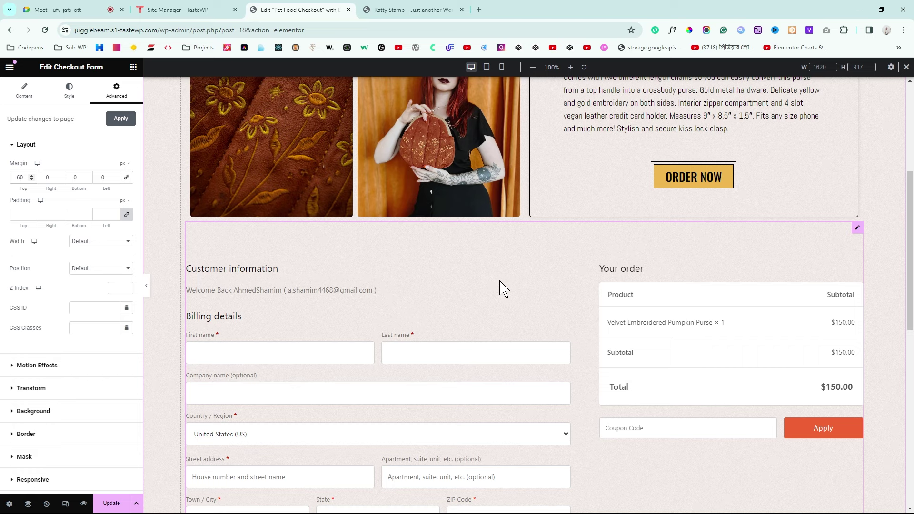
{"action": "key", "text": "BackSpace"}
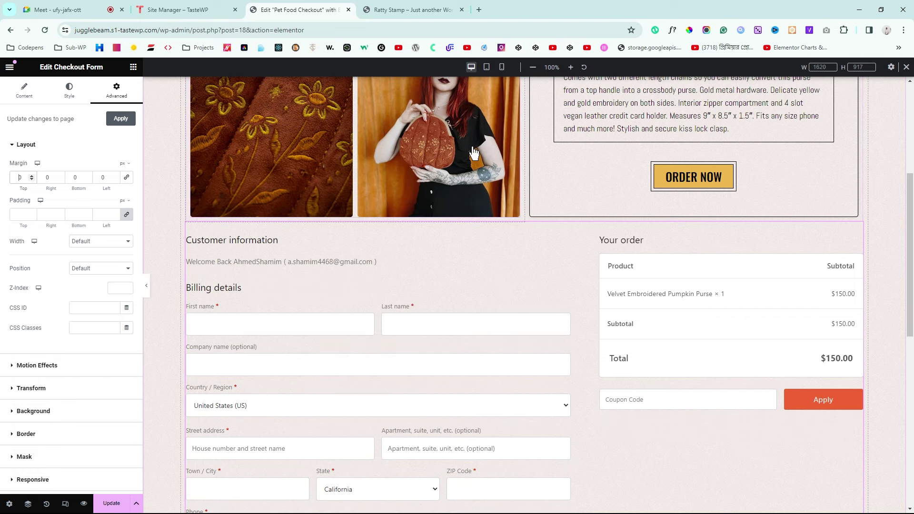
{"action": "scroll", "coordinate": [572, 279], "scroll_direction": "up", "scroll_amount": 1}
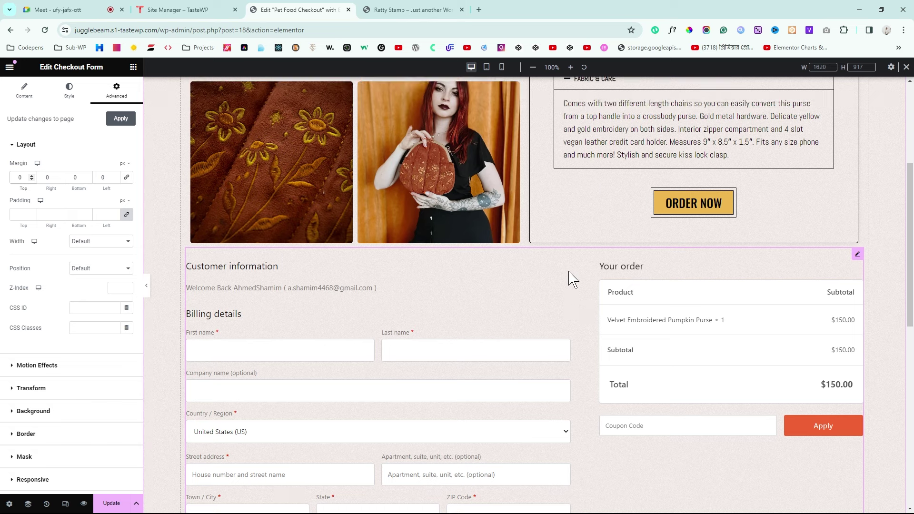
{"action": "scroll", "coordinate": [573, 279], "scroll_direction": "up", "scroll_amount": 4}
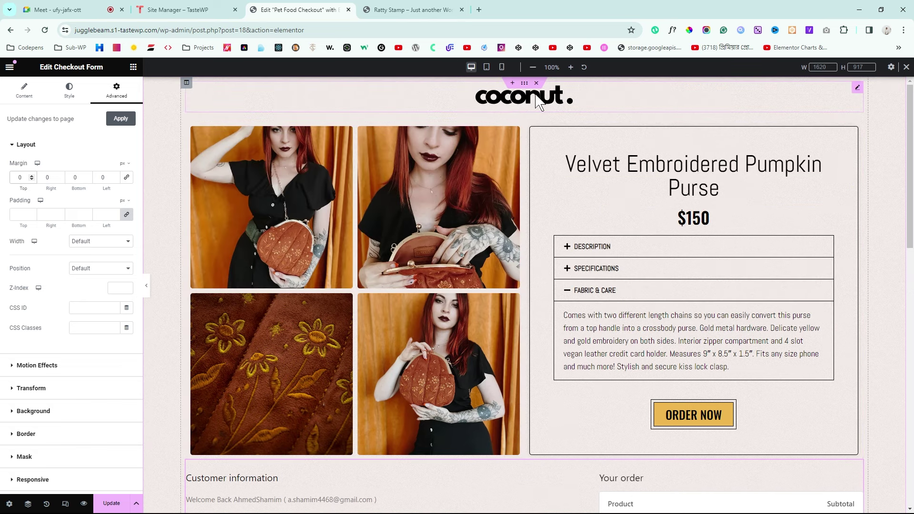
{"action": "scroll", "coordinate": [482, 139], "scroll_direction": "down", "scroll_amount": 1}
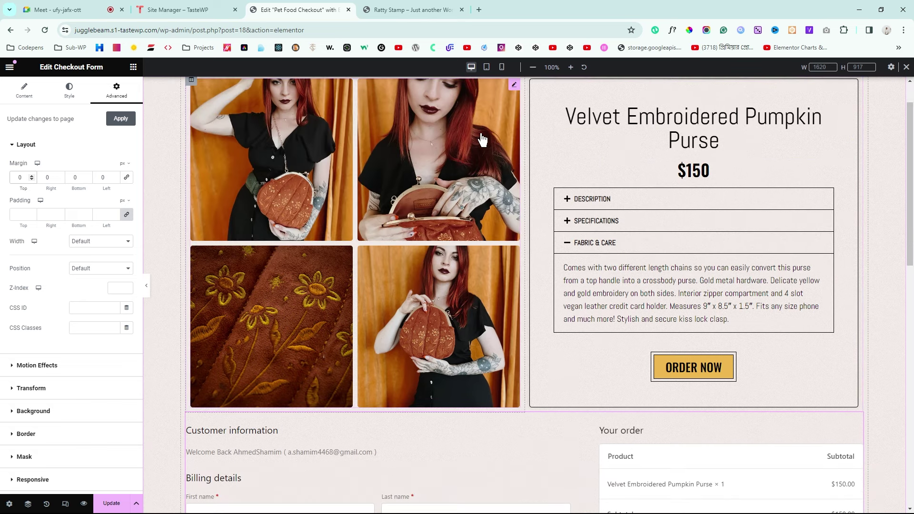
{"action": "scroll", "coordinate": [495, 133], "scroll_direction": "up", "scroll_amount": 1}
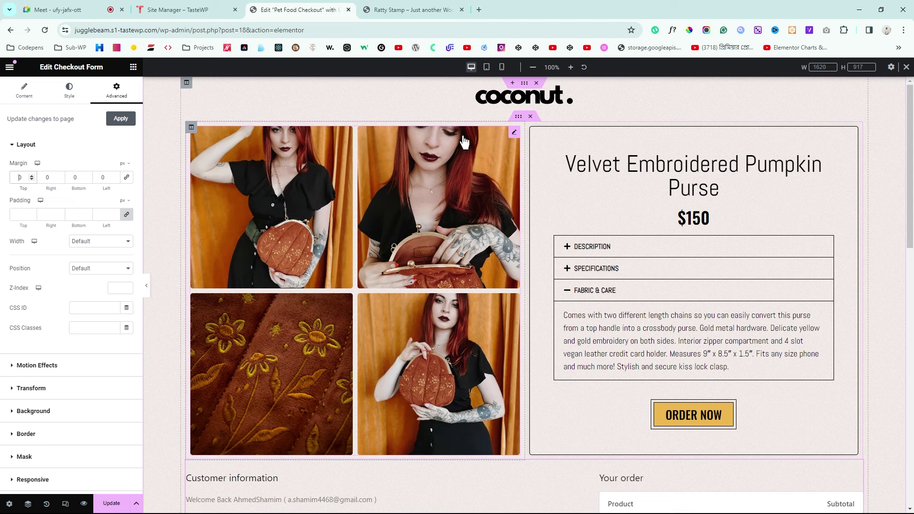
Step: Unlink the product inner section's margins and set Top to 0 and Bottom to 40 px
{"action": "left_click", "coordinate": [518, 117]}
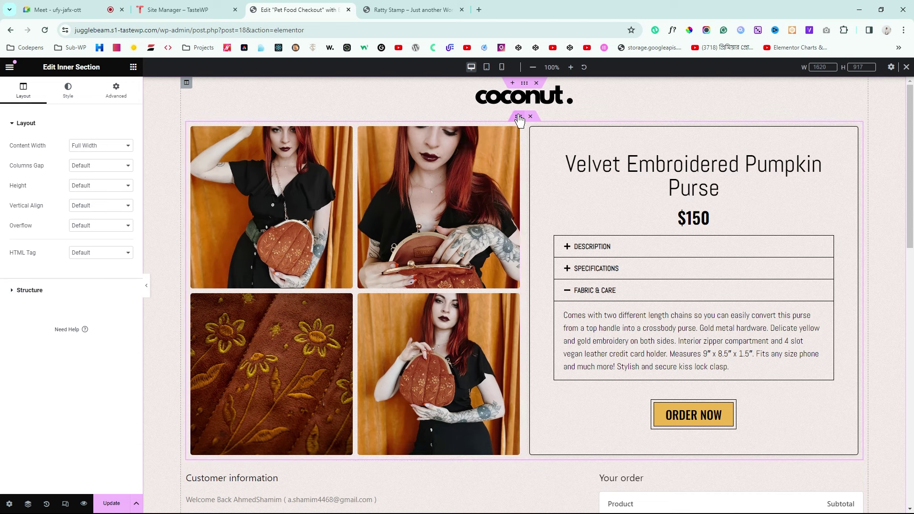
{"action": "double_click", "coordinate": [110, 98]}
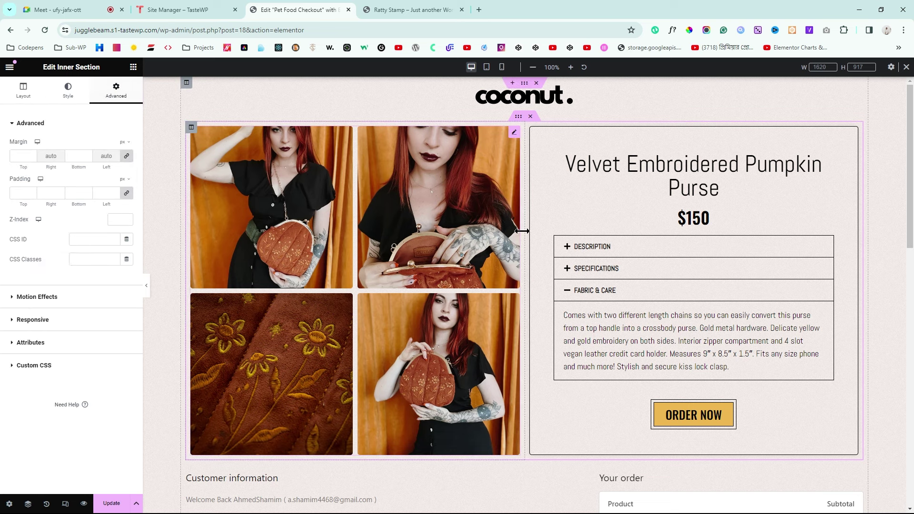
{"action": "scroll", "coordinate": [521, 231], "scroll_direction": "down", "scroll_amount": 3}
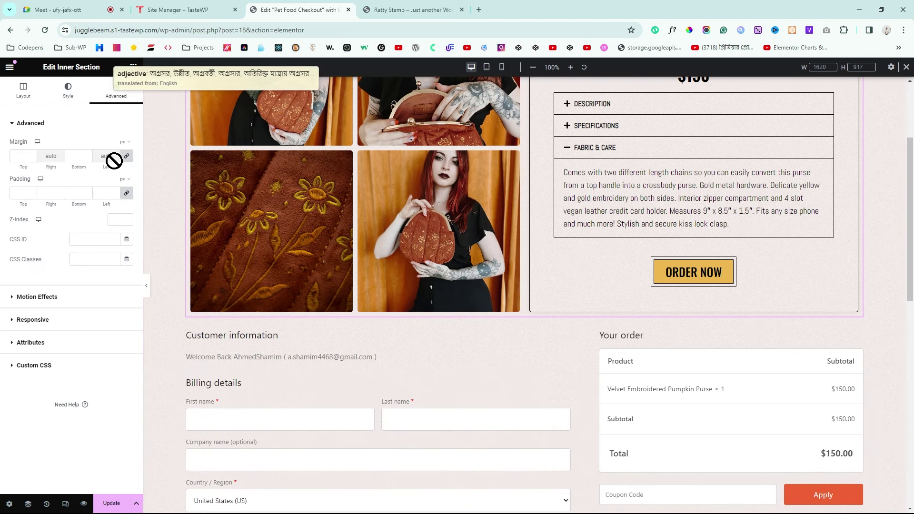
{"action": "left_click", "coordinate": [127, 156]}
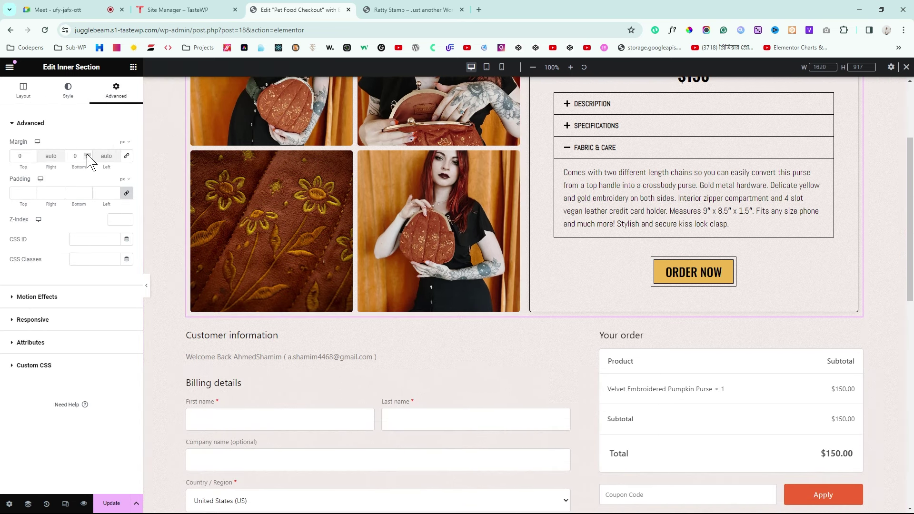
{"action": "left_click_drag", "start_coordinate": [87, 154], "coordinate": [87, 155]}
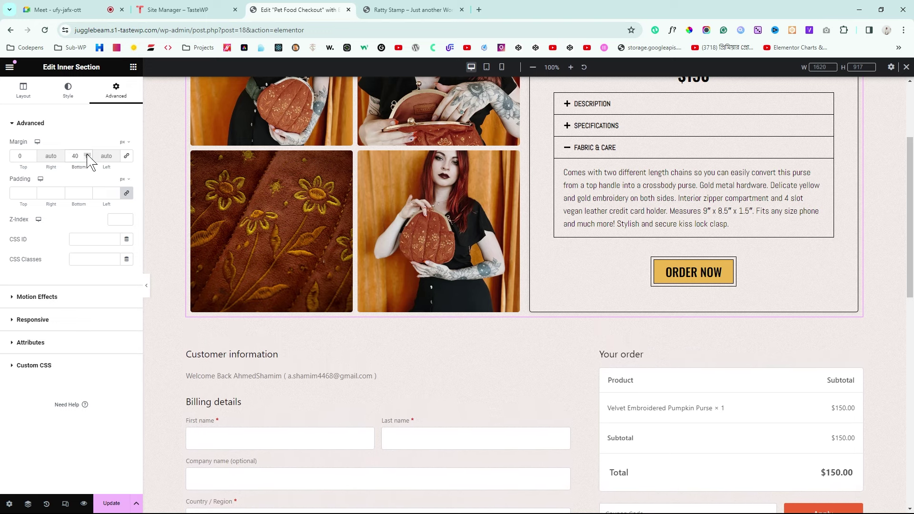
{"action": "scroll", "coordinate": [596, 343], "scroll_direction": "up", "scroll_amount": 2}
{"action": "scroll", "coordinate": [595, 343], "scroll_direction": "down", "scroll_amount": 4}
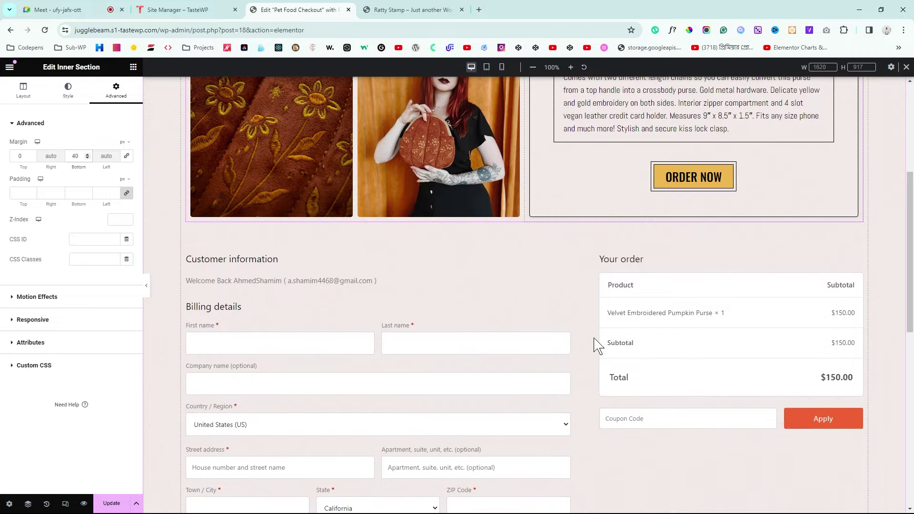
{"action": "scroll", "coordinate": [598, 343], "scroll_direction": "down", "scroll_amount": 2}
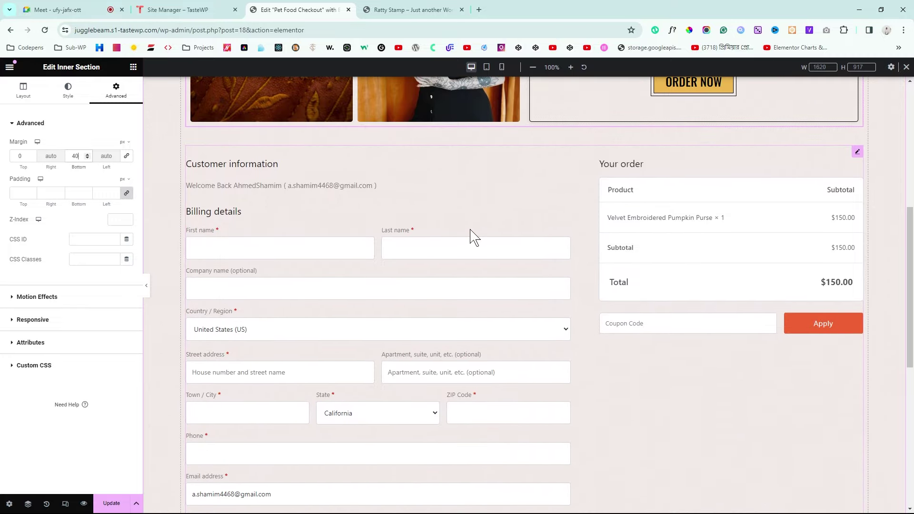
Step: Open the Box Shadow settings under the Checkout Form's Advanced > Border options
{"action": "left_click", "coordinate": [859, 154]}
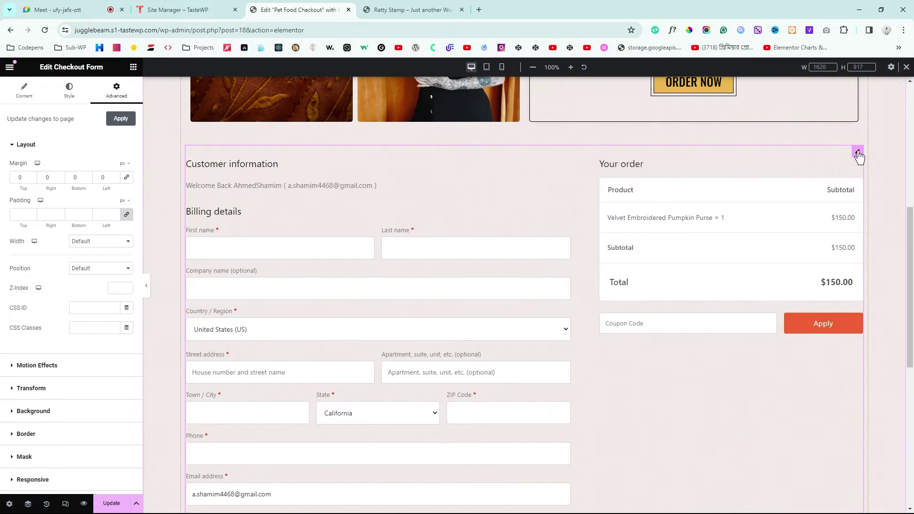
{"action": "left_click", "coordinate": [69, 95]}
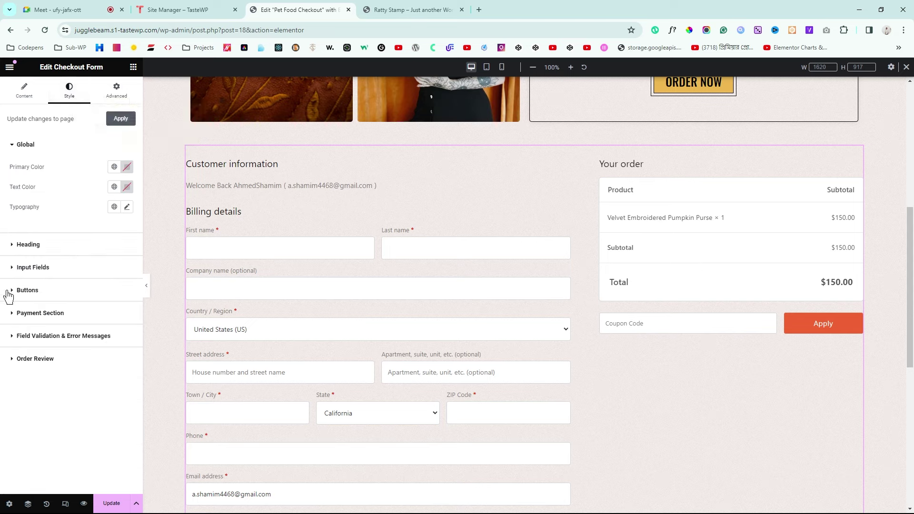
{"action": "left_click", "coordinate": [116, 91]}
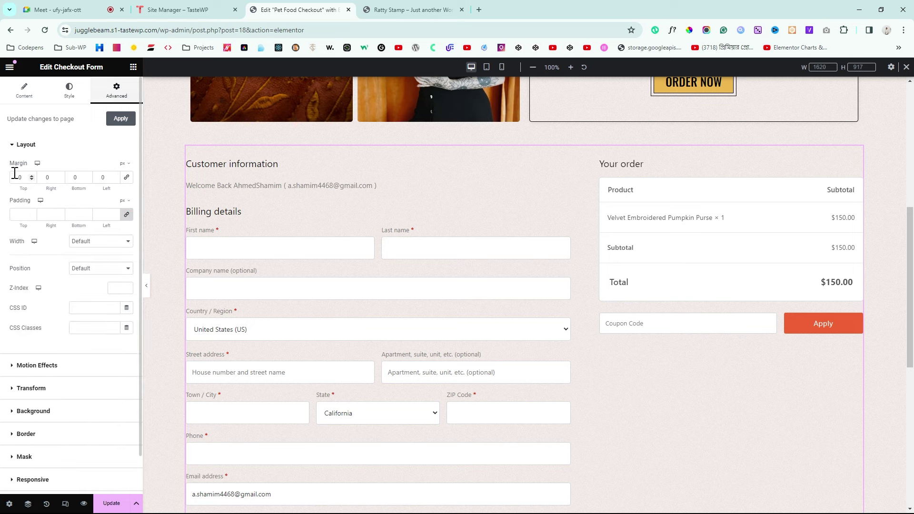
{"action": "left_click", "coordinate": [39, 435]}
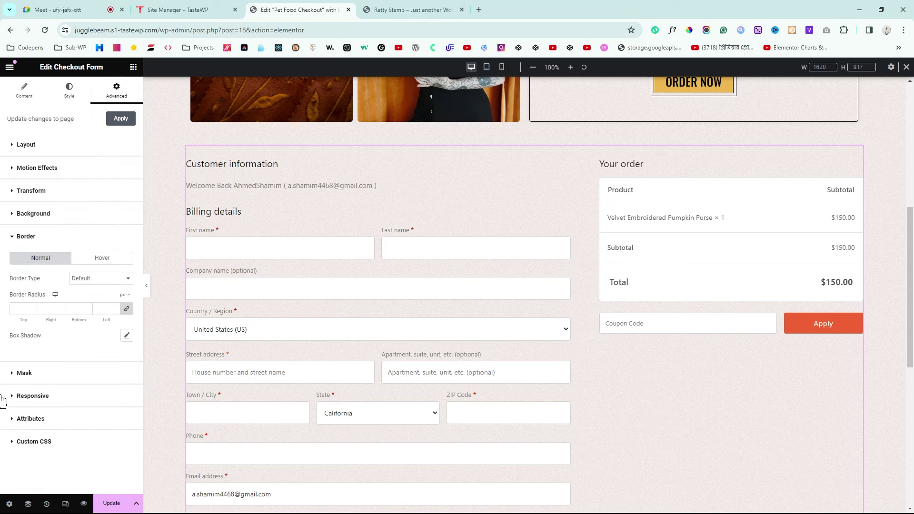
{"action": "left_click", "coordinate": [127, 336]}
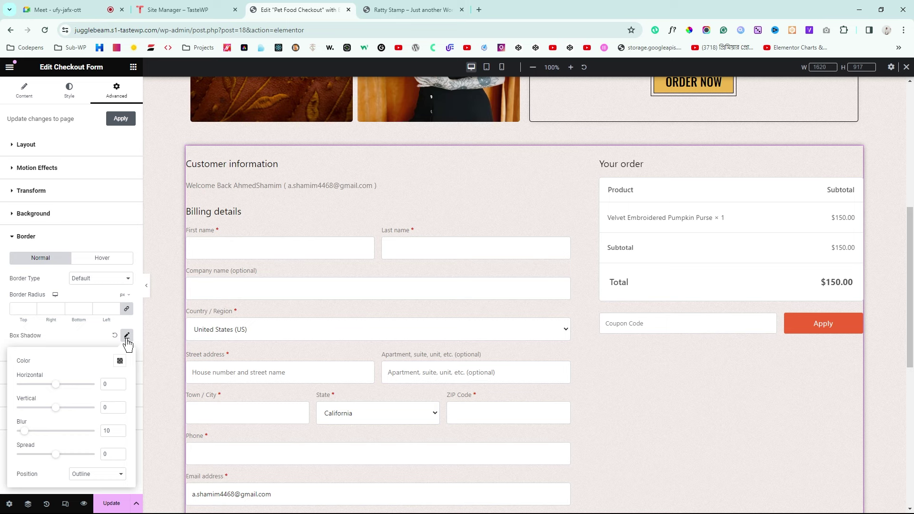
Step: Compare against the reference page and set the shadow colour to black at 0.24 opacity, then preview
{"action": "left_click", "coordinate": [409, 10]}
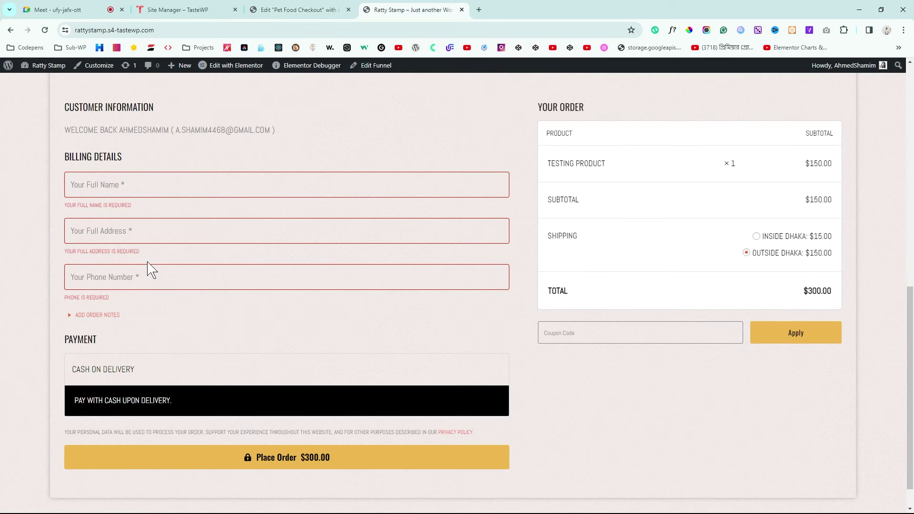
{"action": "scroll", "coordinate": [149, 265], "scroll_direction": "down", "scroll_amount": 1}
{"action": "scroll", "coordinate": [148, 262], "scroll_direction": "up", "scroll_amount": 10}
{"action": "scroll", "coordinate": [148, 263], "scroll_direction": "down", "scroll_amount": 2}
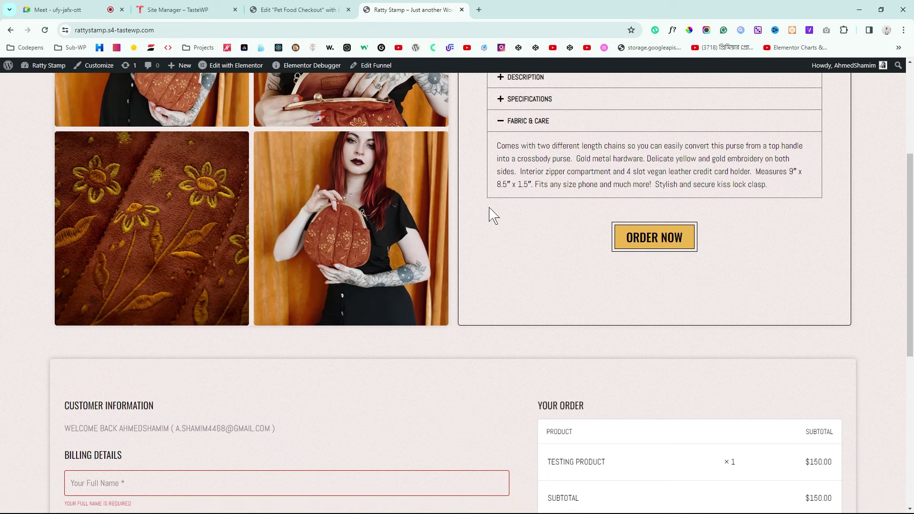
{"action": "left_click", "coordinate": [285, 10]}
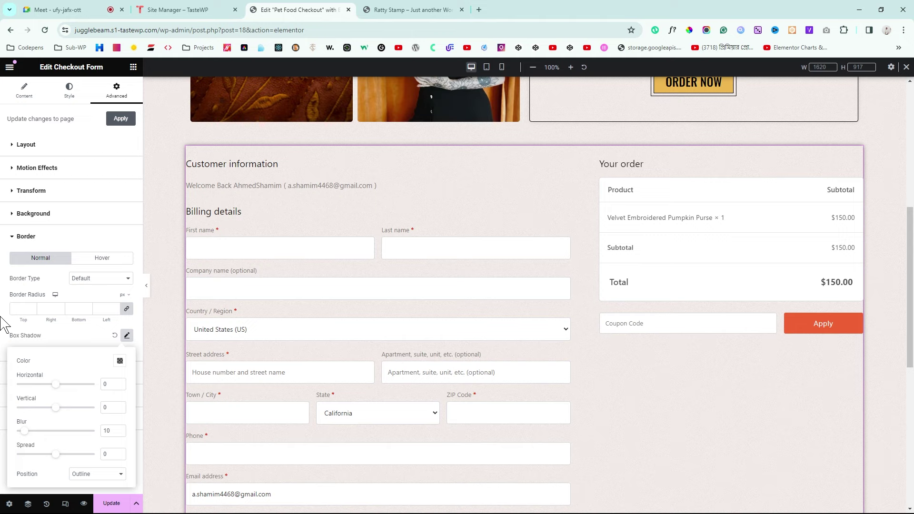
{"action": "left_click", "coordinate": [119, 364]}
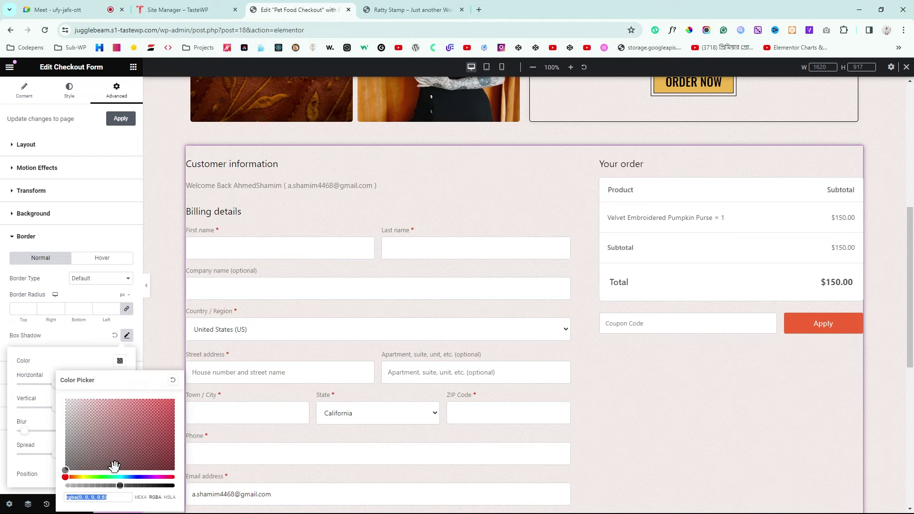
{"action": "left_click_drag", "start_coordinate": [121, 486], "coordinate": [89, 485]}
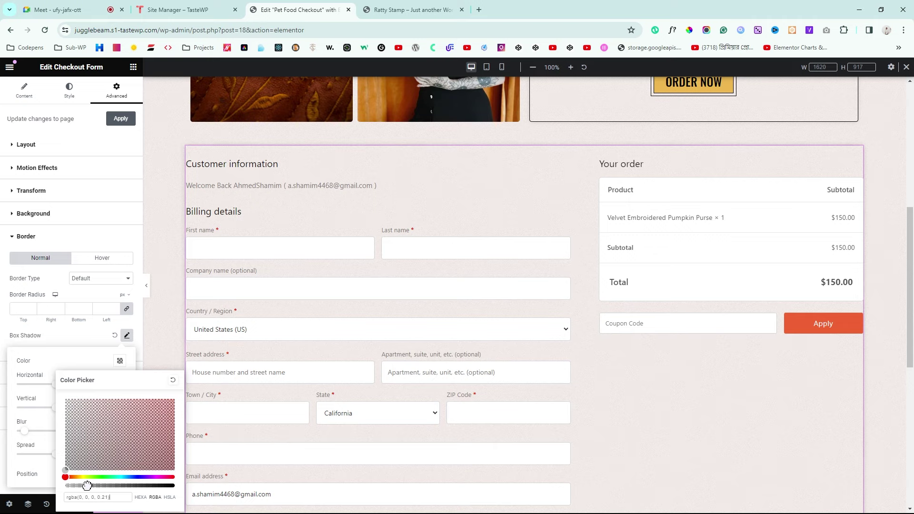
{"action": "left_click", "coordinate": [3, 381]}
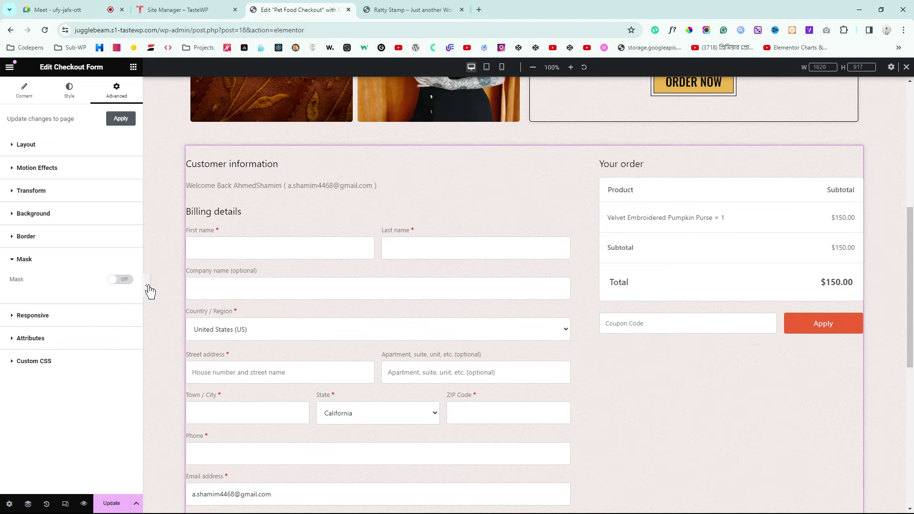
{"action": "left_click", "coordinate": [146, 285]}
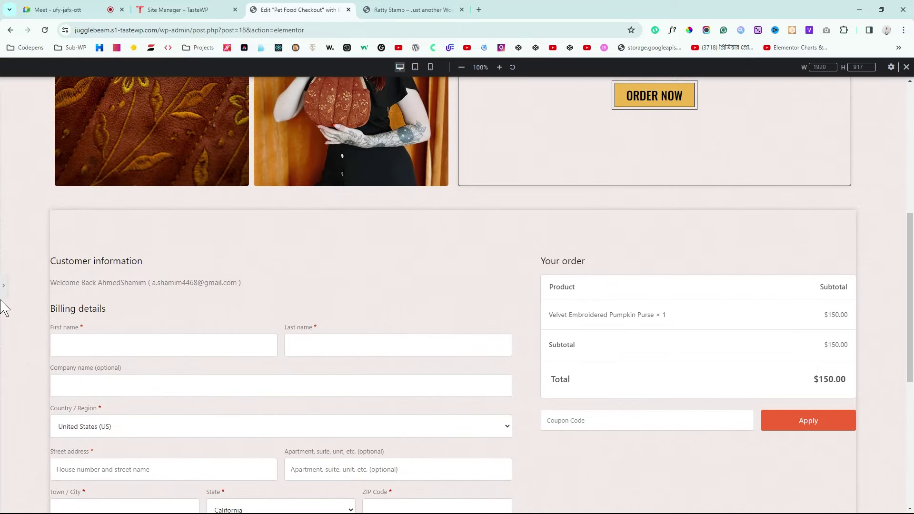
{"action": "left_click", "coordinate": [4, 284]}
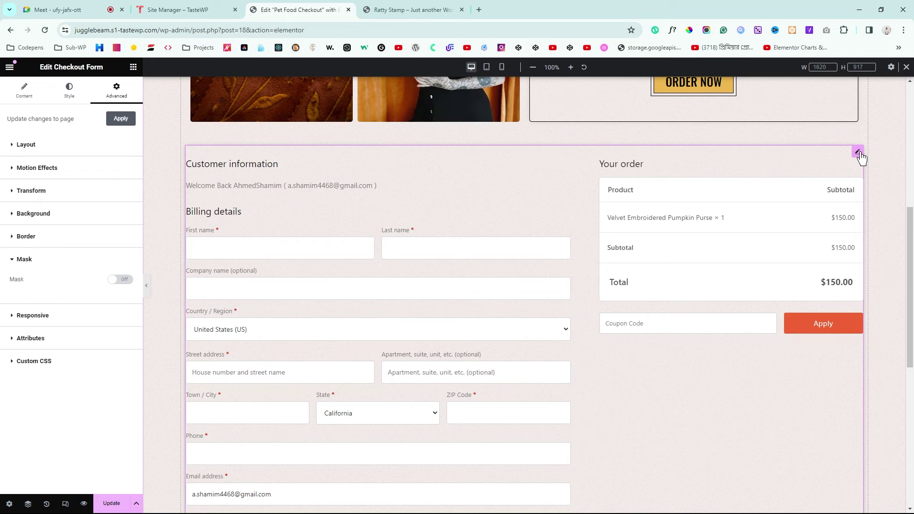
Step: Give the Checkout Form 40 px padding on all sides and preview the page
{"action": "left_click", "coordinate": [26, 145]}
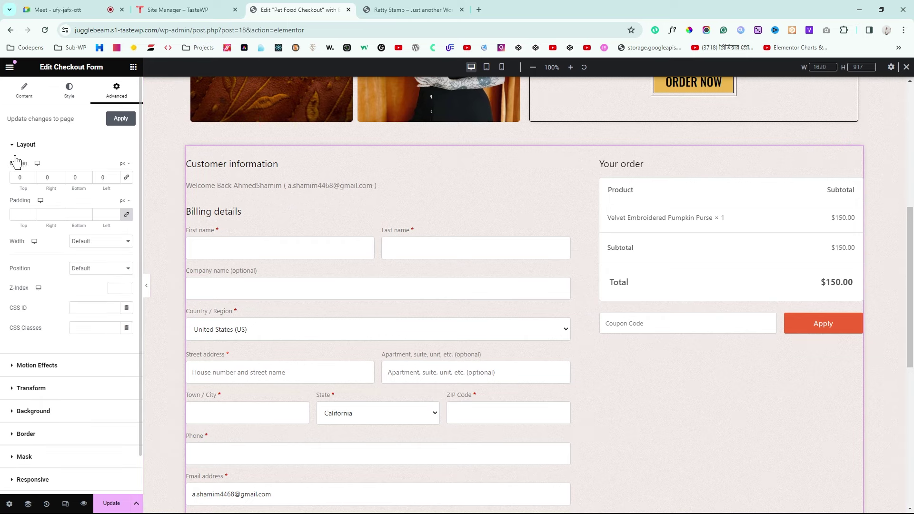
{"action": "left_click", "coordinate": [17, 215]}
{"action": "type", "text": "60"}
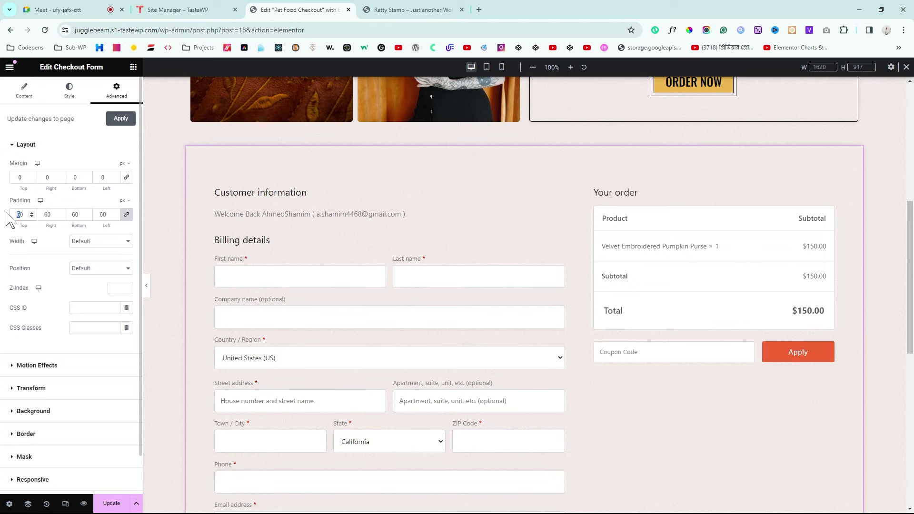
{"action": "type", "text": "4"}
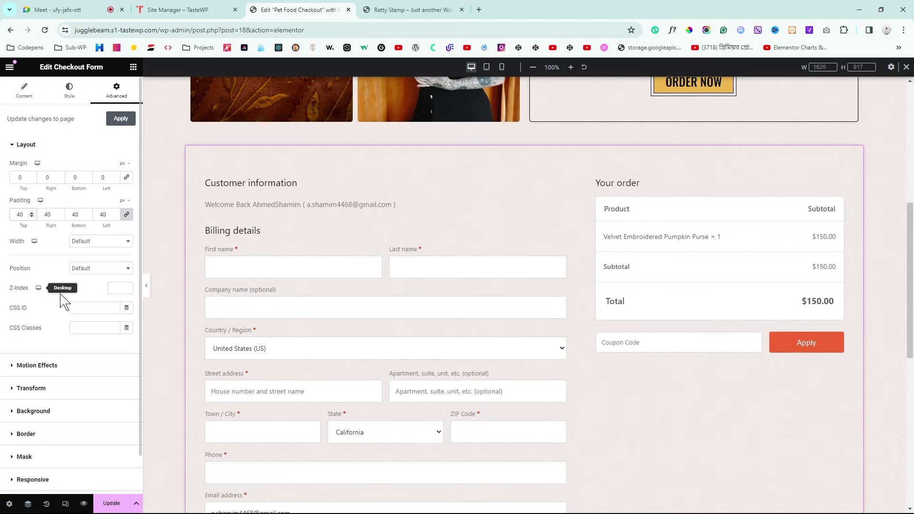
{"action": "left_click", "coordinate": [148, 287]}
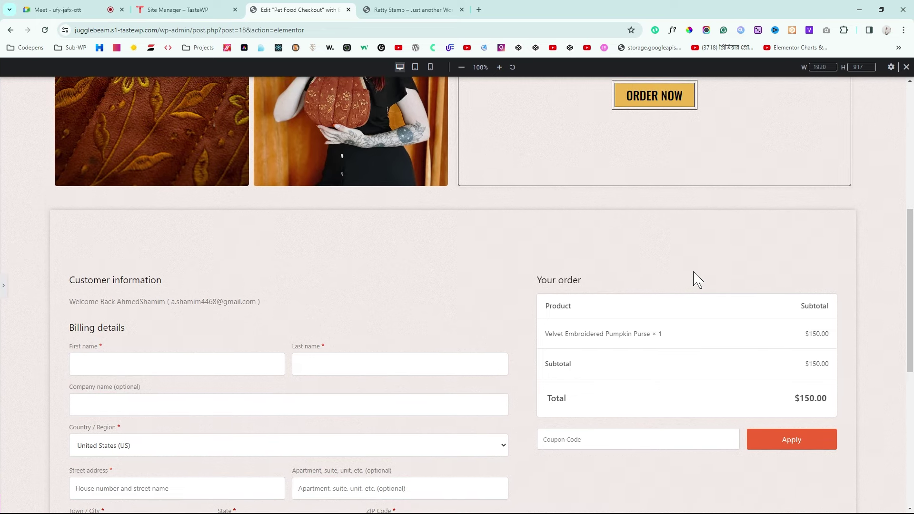
{"action": "scroll", "coordinate": [698, 279], "scroll_direction": "down", "scroll_amount": 4}
{"action": "scroll", "coordinate": [698, 278], "scroll_direction": "down", "scroll_amount": 3}
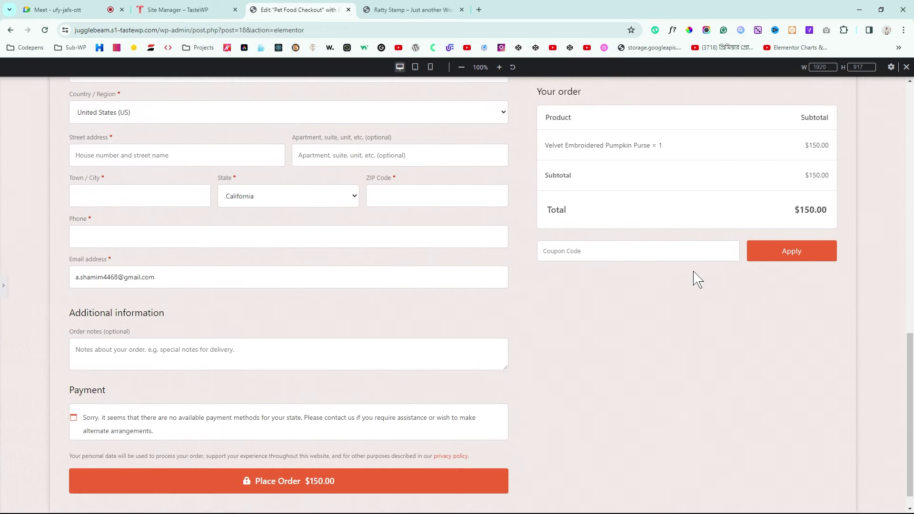
{"action": "scroll", "coordinate": [697, 279], "scroll_direction": "up", "scroll_amount": 10}
{"action": "scroll", "coordinate": [698, 278], "scroll_direction": "down", "scroll_amount": 4}
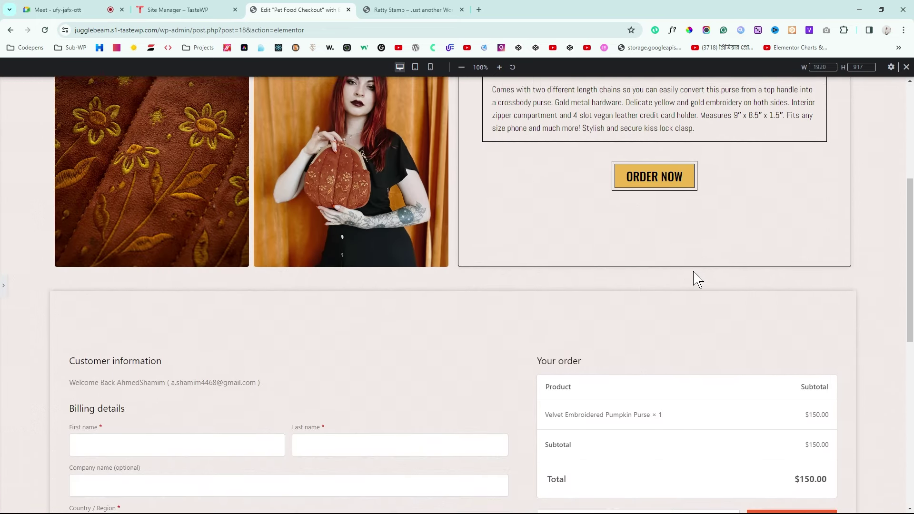
{"action": "left_click", "coordinate": [3, 284]}
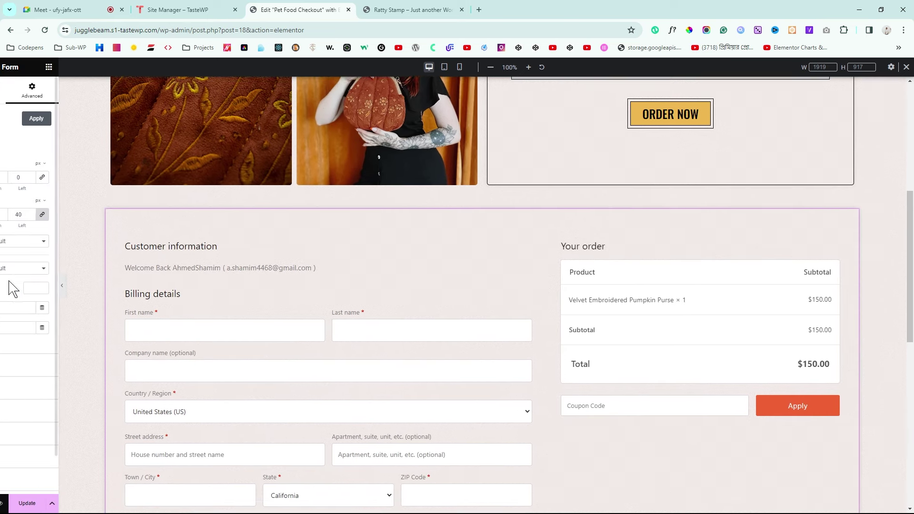
Step: Reduce the form's top padding to 0, preview, and compare with the reference checkout page
{"action": "left_click_drag", "start_coordinate": [24, 214], "coordinate": [3, 214]}
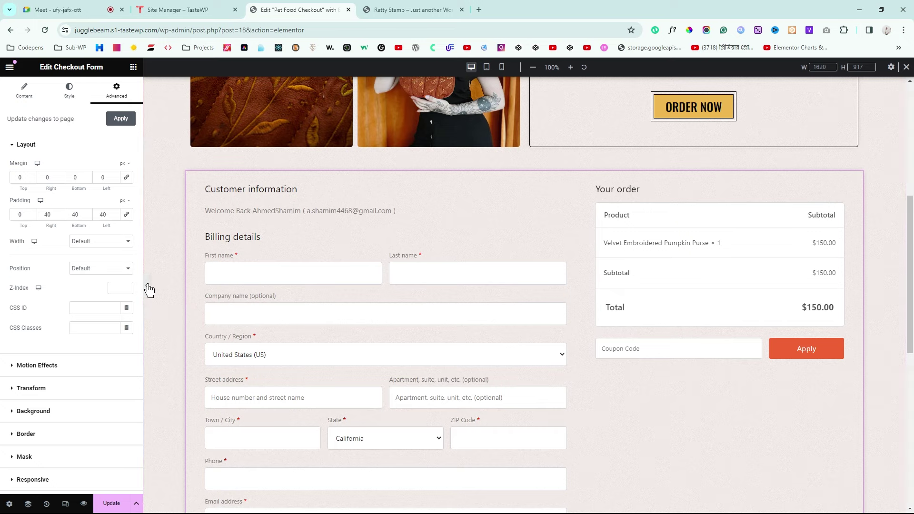
{"action": "left_click", "coordinate": [147, 285]}
{"action": "scroll", "coordinate": [537, 321], "scroll_direction": "down", "scroll_amount": 5}
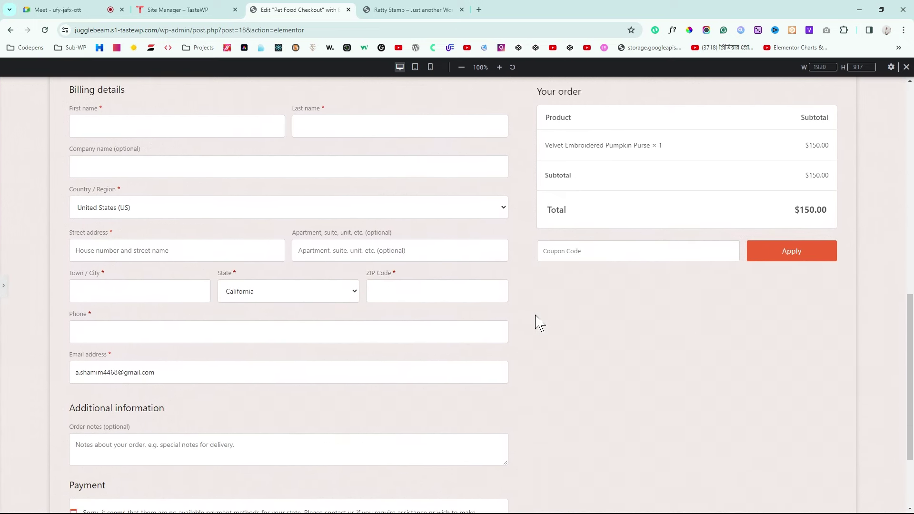
{"action": "scroll", "coordinate": [537, 321], "scroll_direction": "up", "scroll_amount": 1}
{"action": "scroll", "coordinate": [537, 320], "scroll_direction": "down", "scroll_amount": 3}
{"action": "scroll", "coordinate": [537, 320], "scroll_direction": "up", "scroll_amount": 6}
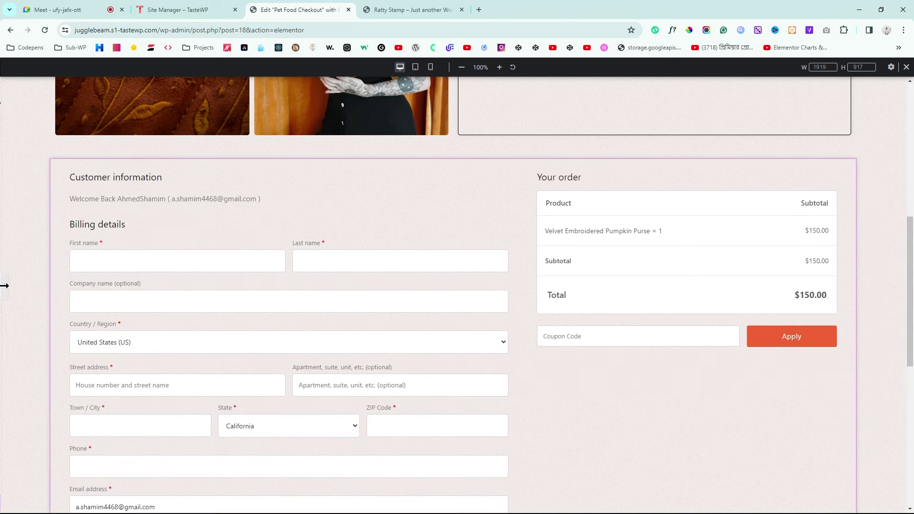
{"action": "left_click", "coordinate": [3, 288]}
{"action": "left_click", "coordinate": [417, 9]}
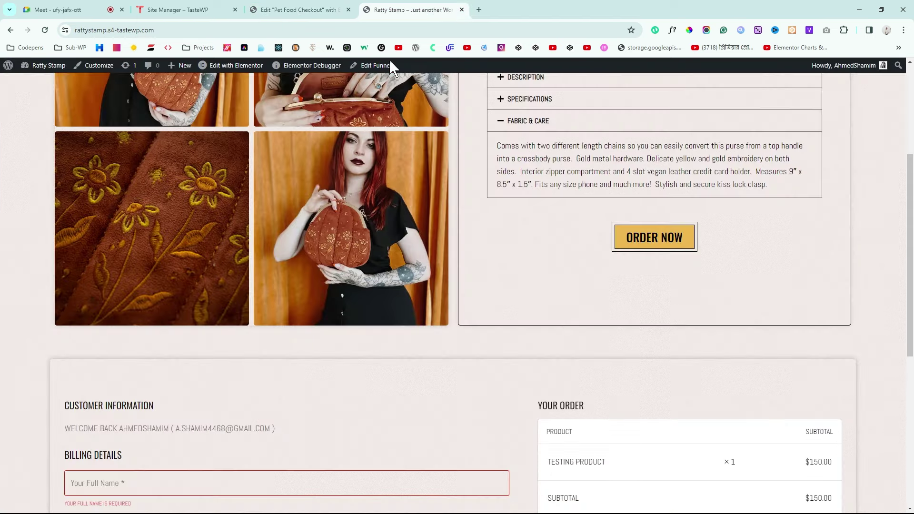
{"action": "scroll", "coordinate": [386, 159], "scroll_direction": "down", "scroll_amount": 3}
{"action": "scroll", "coordinate": [391, 168], "scroll_direction": "down", "scroll_amount": 1}
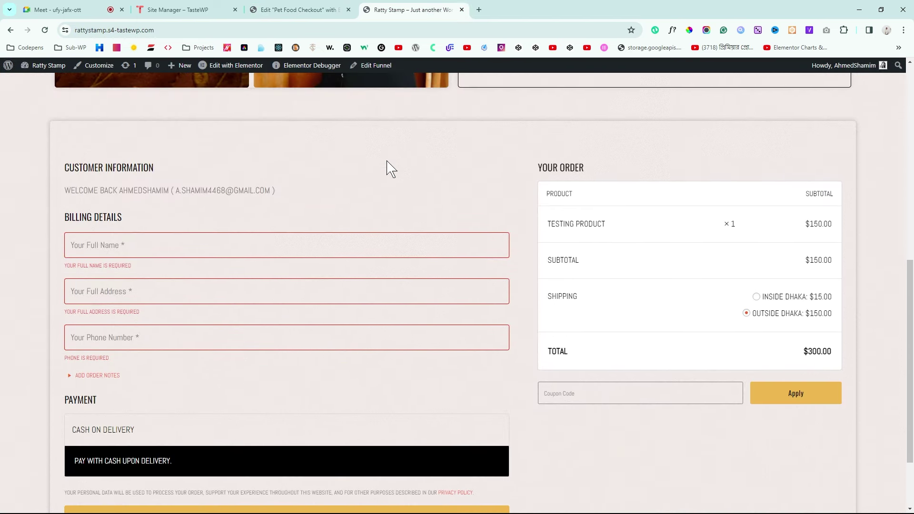
{"action": "left_click", "coordinate": [300, 10]}
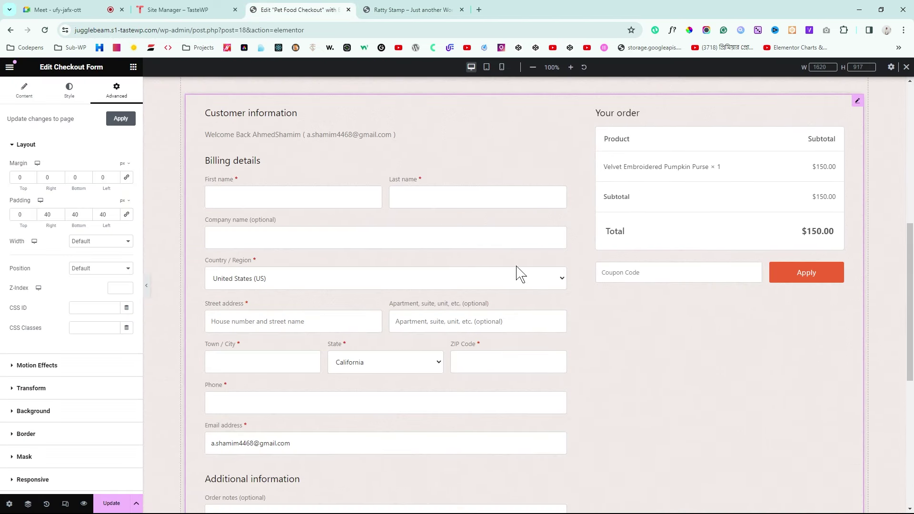
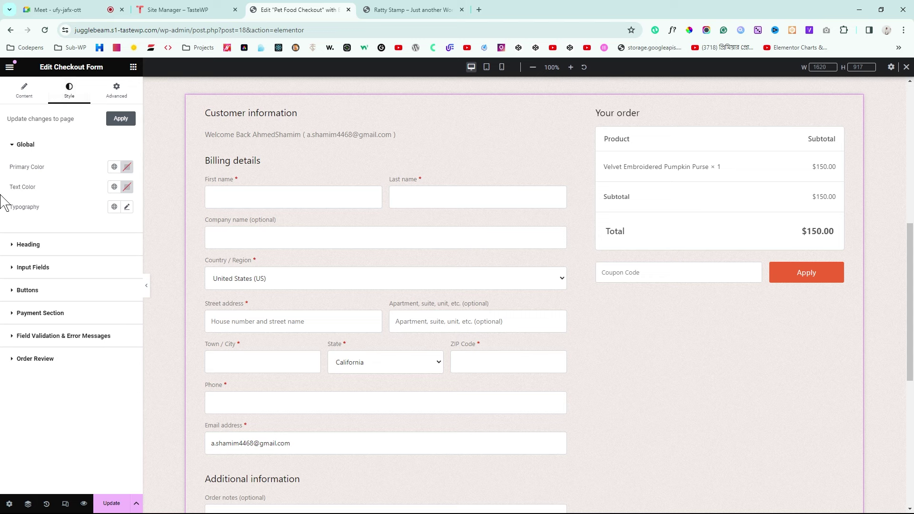
Step: Set the checkout form's primary and text colours to black #000000
{"action": "left_click", "coordinate": [127, 170]}
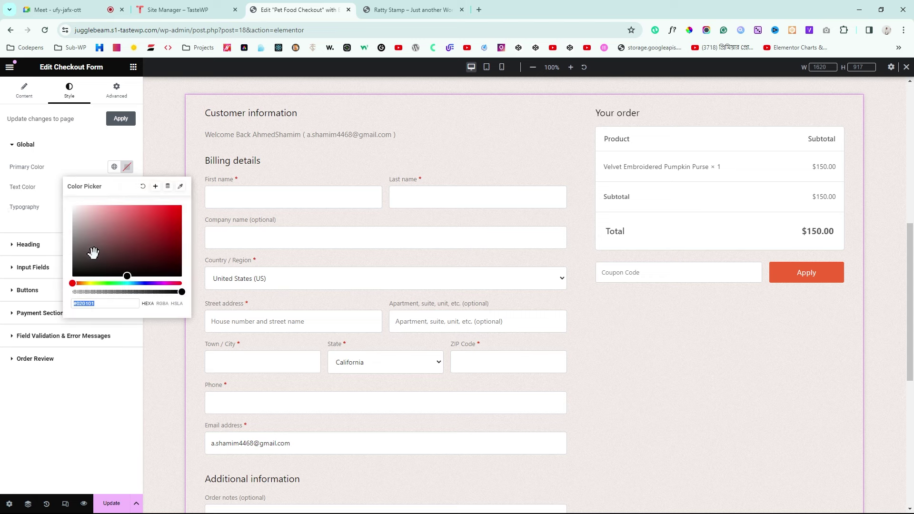
{"action": "left_click", "coordinate": [4, 237]}
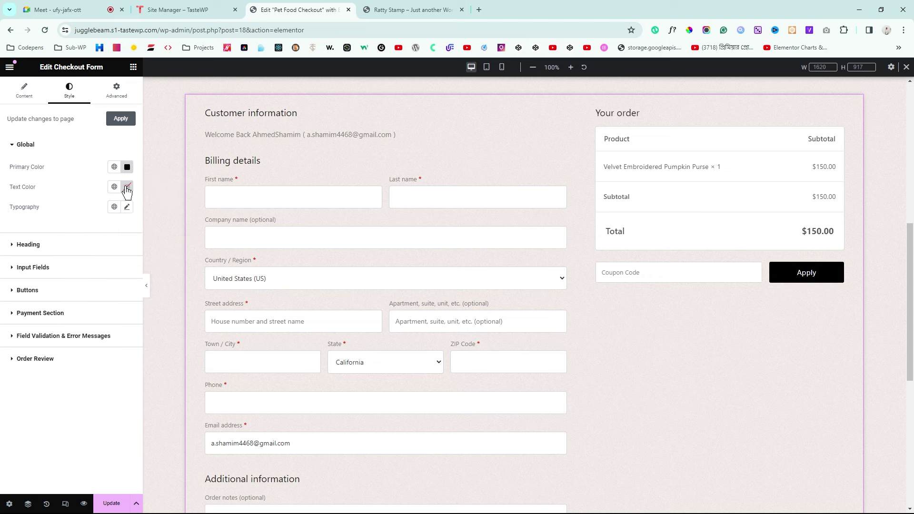
{"action": "left_click", "coordinate": [127, 187]}
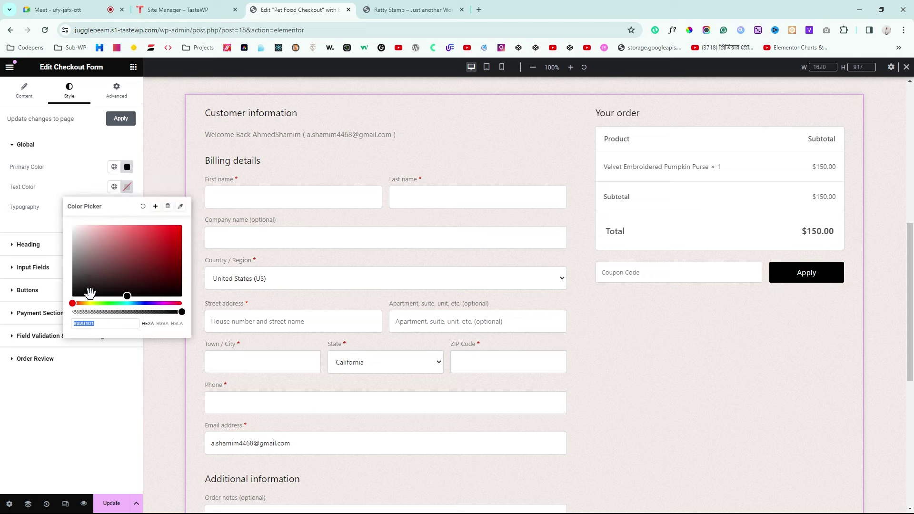
{"action": "left_click", "coordinate": [3, 245]}
{"action": "left_click", "coordinate": [410, 9]}
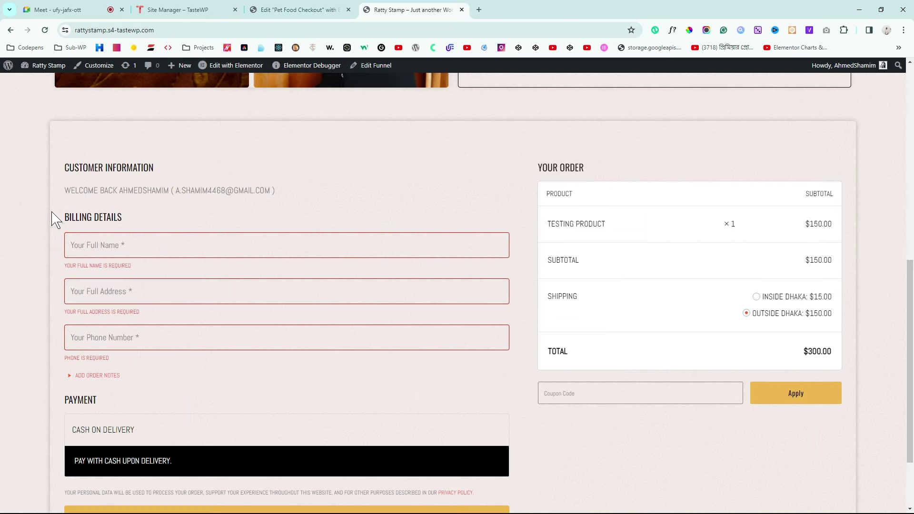
{"action": "key", "text": "ctrl+shift+Tab"}
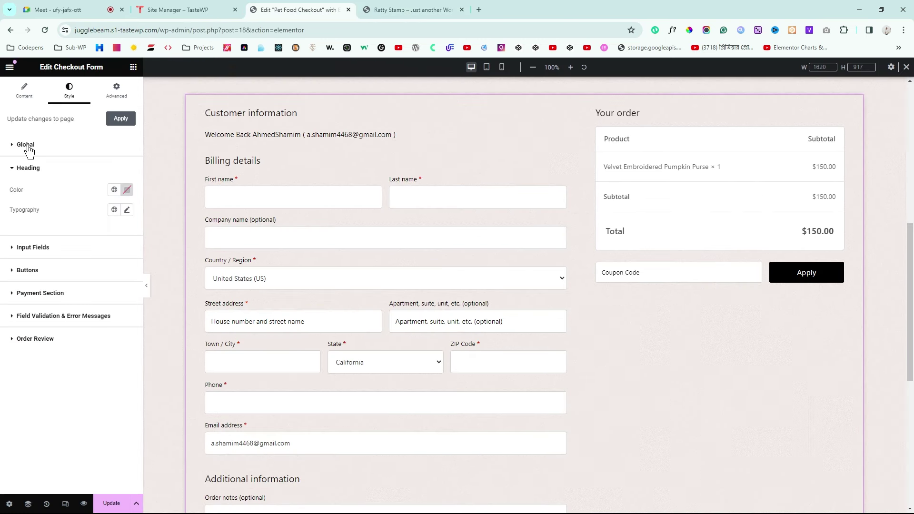
Step: Set the global form font family, trying Oswald and then Abel
{"action": "left_click", "coordinate": [26, 146]}
{"action": "left_click", "coordinate": [127, 207]}
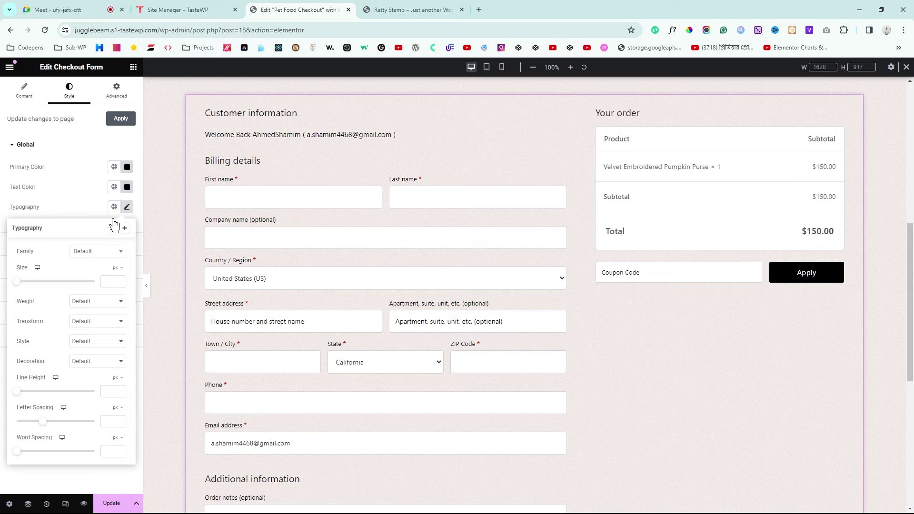
{"action": "left_click", "coordinate": [95, 251]}
{"action": "type", "text": "oswa"}
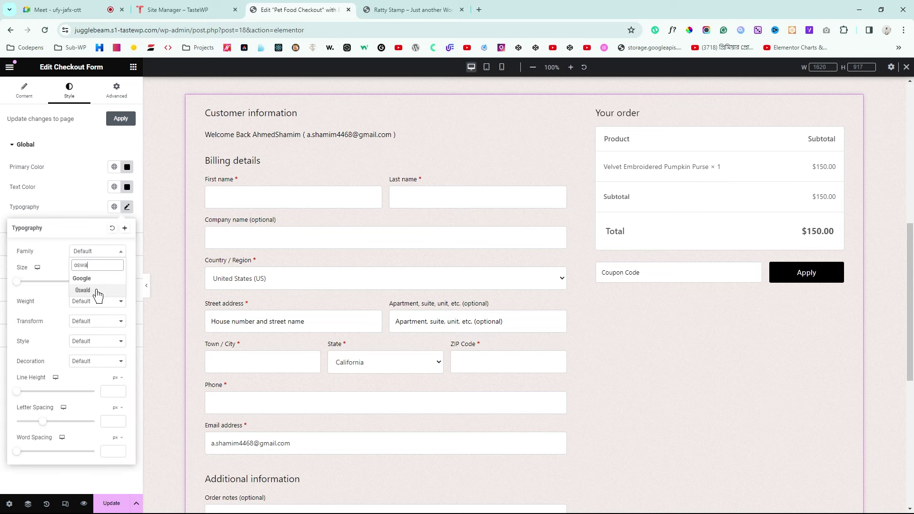
{"action": "left_click", "coordinate": [98, 292]}
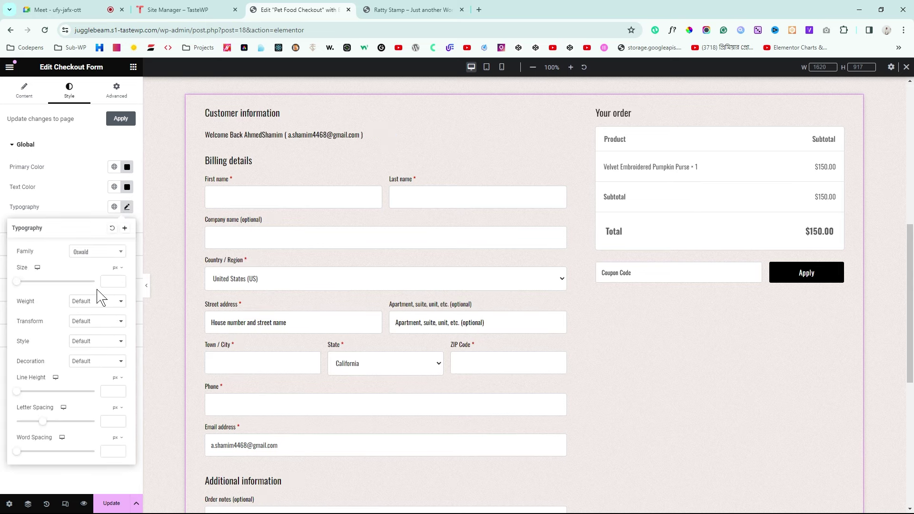
{"action": "left_click", "coordinate": [102, 256]}
{"action": "type", "text": "ab"}
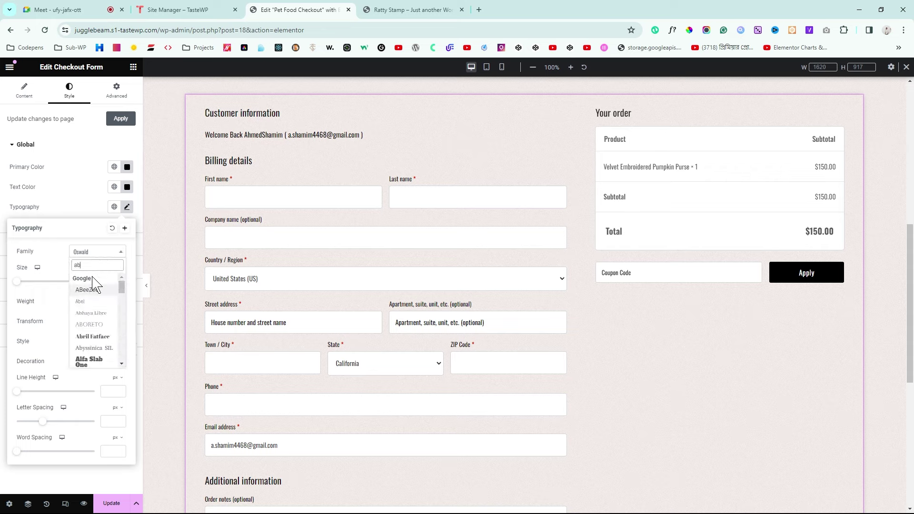
{"action": "left_click", "coordinate": [99, 303]}
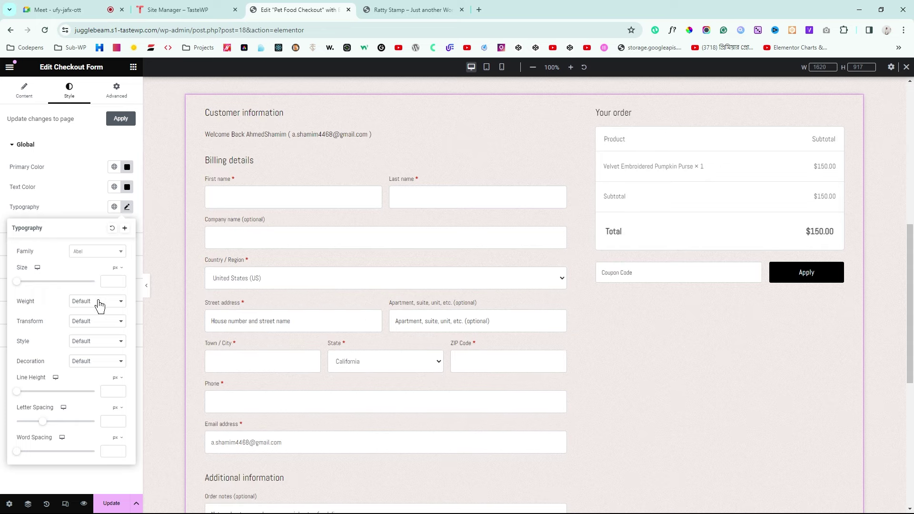
Step: Switch the global form font back to Oswald and make the text transform Uppercase
{"action": "left_click", "coordinate": [100, 257]}
{"action": "type", "text": "oswald"}
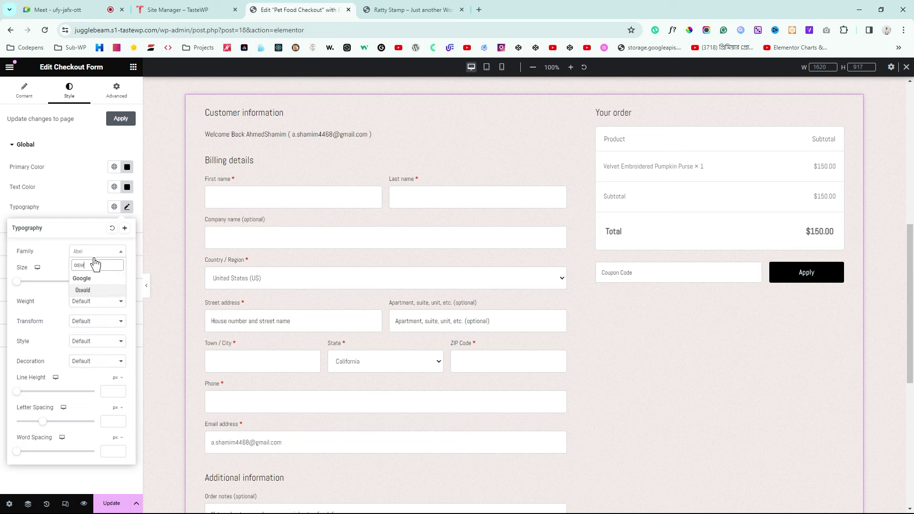
{"action": "left_click", "coordinate": [91, 290]}
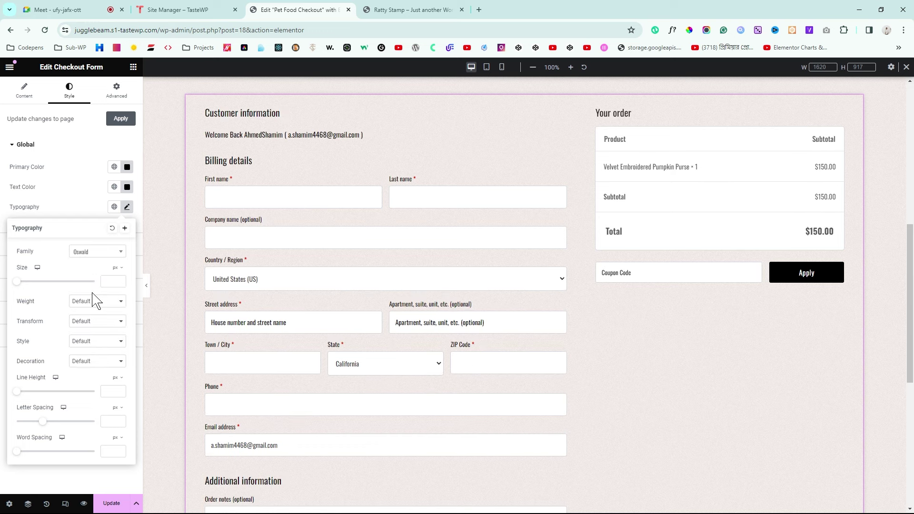
{"action": "left_click", "coordinate": [75, 321]}
{"action": "left_click", "coordinate": [85, 347]}
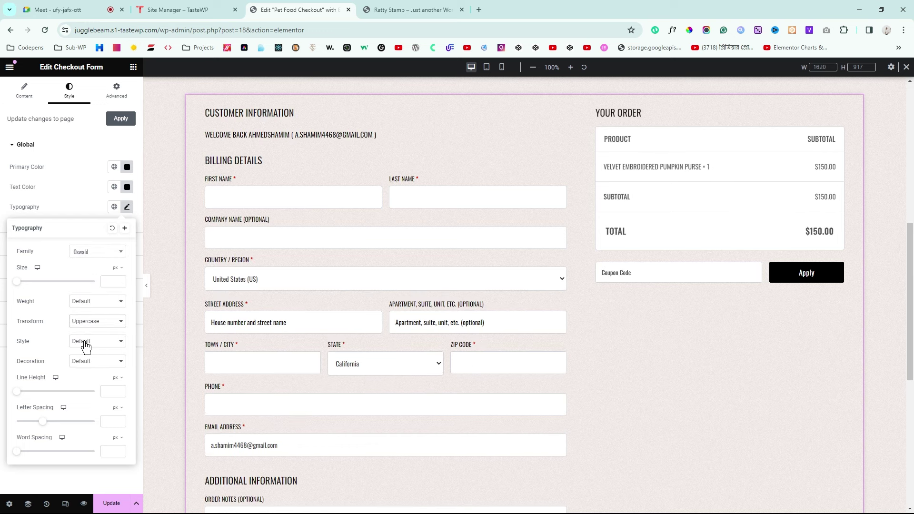
{"action": "left_click", "coordinate": [2, 232]}
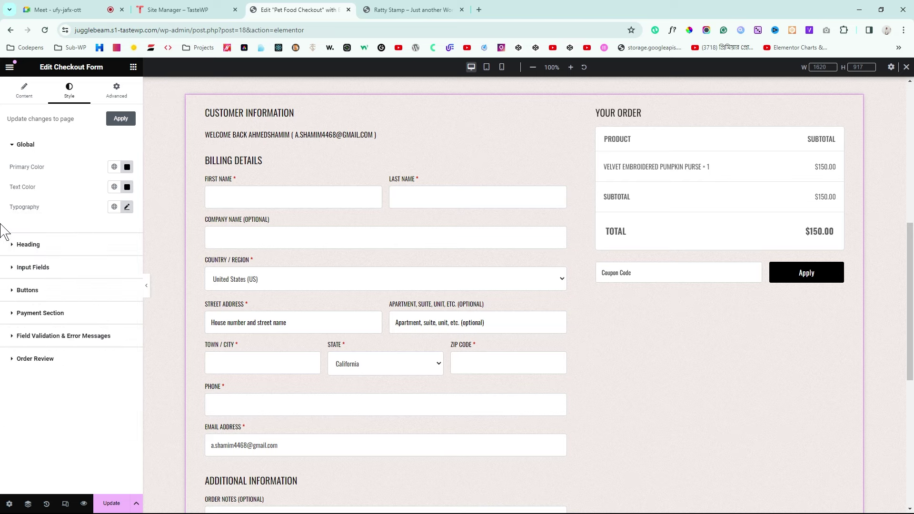
Step: Try several red shades for the checkout headings, settling on a strong red
{"action": "left_click", "coordinate": [16, 245]}
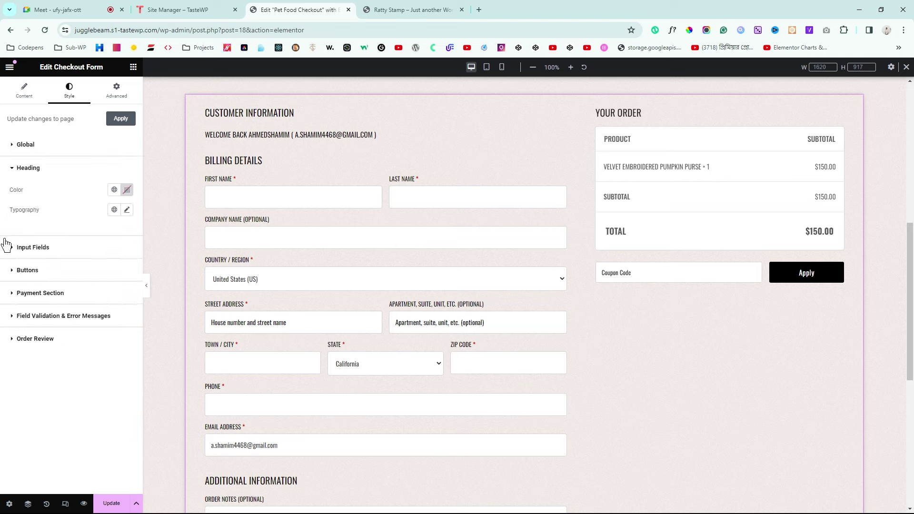
{"action": "left_click", "coordinate": [127, 190]}
{"action": "left_click_drag", "start_coordinate": [140, 238], "coordinate": [166, 257]}
{"action": "left_click_drag", "start_coordinate": [177, 226], "coordinate": [187, 213]}
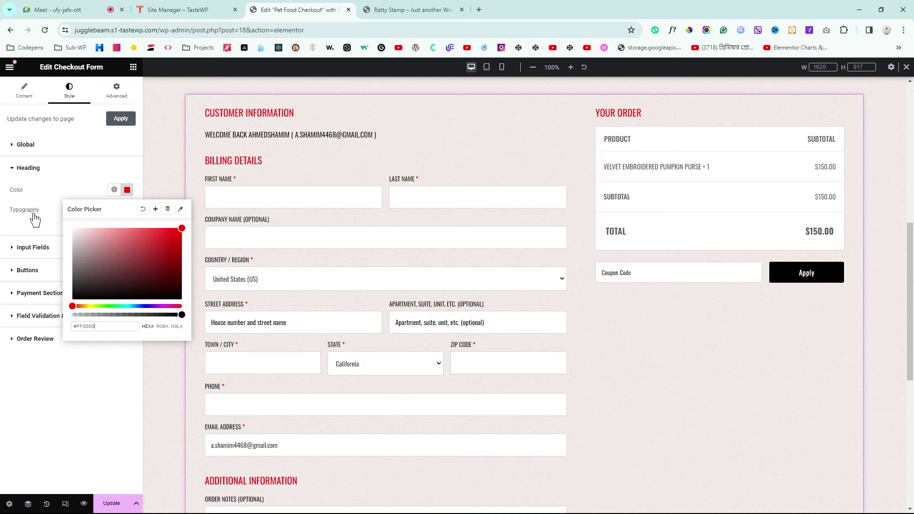
{"action": "key", "text": "ctrl+a"}
{"action": "type", "text": "#FFCECE"}
{"action": "mouse_move", "coordinate": [157, 267]}
{"action": "left_mouse_down"}
{"action": "mouse_move", "coordinate": [163, 292]}
{"action": "mouse_move", "coordinate": [177, 210]}
{"action": "mouse_move", "coordinate": [178, 237]}
{"action": "mouse_move", "coordinate": [143, 247]}
{"action": "mouse_move", "coordinate": [175, 201]}
{"action": "left_mouse_up"}
Step: Compare the red headings against the live checkout page
{"action": "left_click", "coordinate": [387, 9]}
{"action": "left_click_drag", "start_coordinate": [120, 376], "coordinate": [134, 168]}
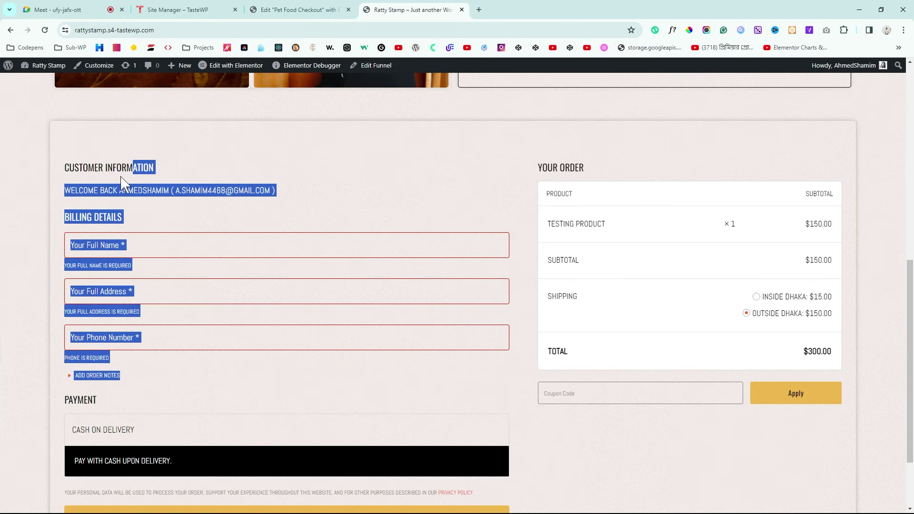
{"action": "left_click", "coordinate": [110, 212]}
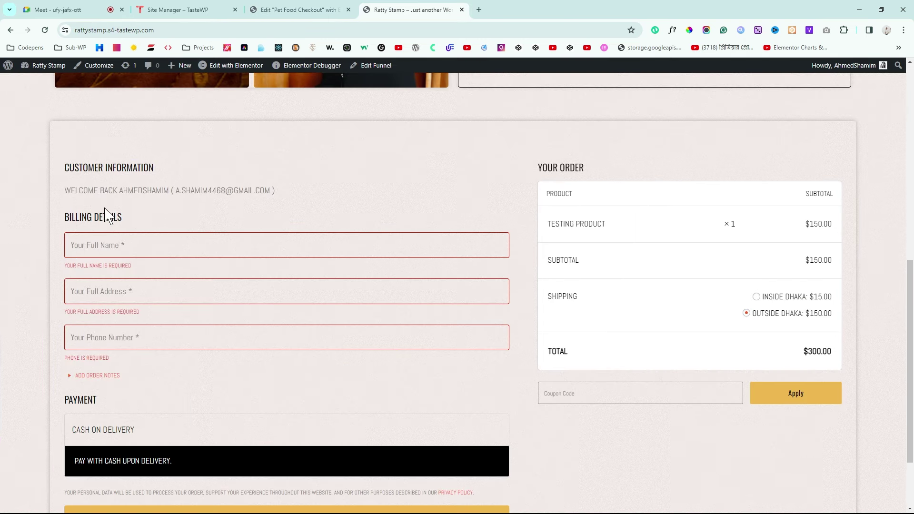
{"action": "left_click", "coordinate": [291, 8]}
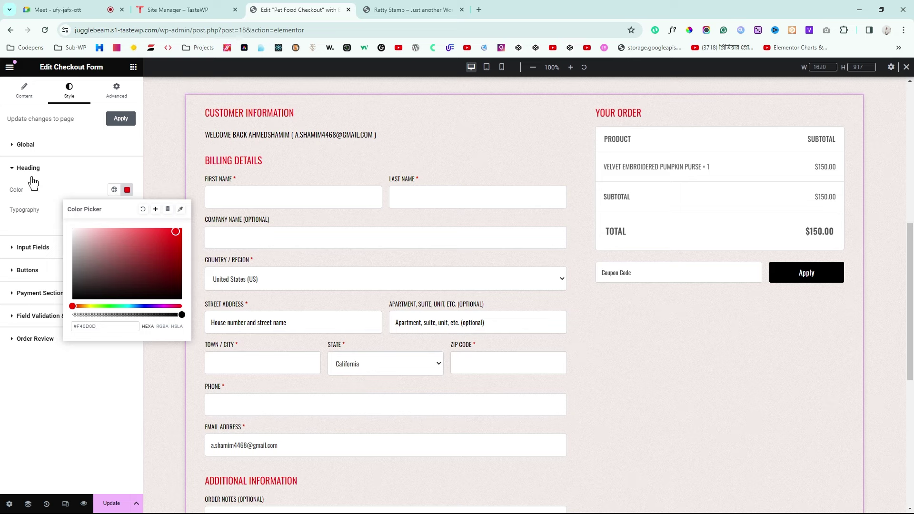
{"action": "left_click", "coordinate": [22, 145]}
Step: Change the form's global font family to Abel
{"action": "left_click", "coordinate": [126, 207]}
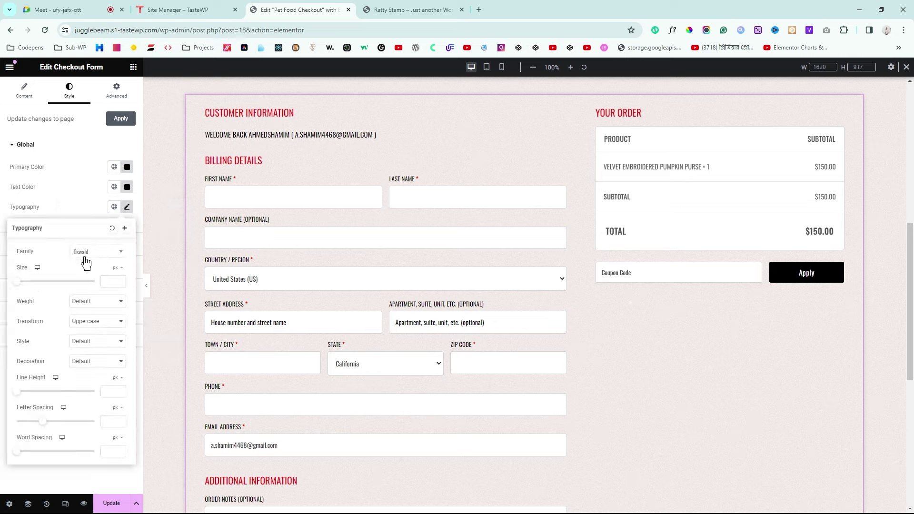
{"action": "left_click", "coordinate": [97, 253]}
{"action": "type", "text": "ar"}
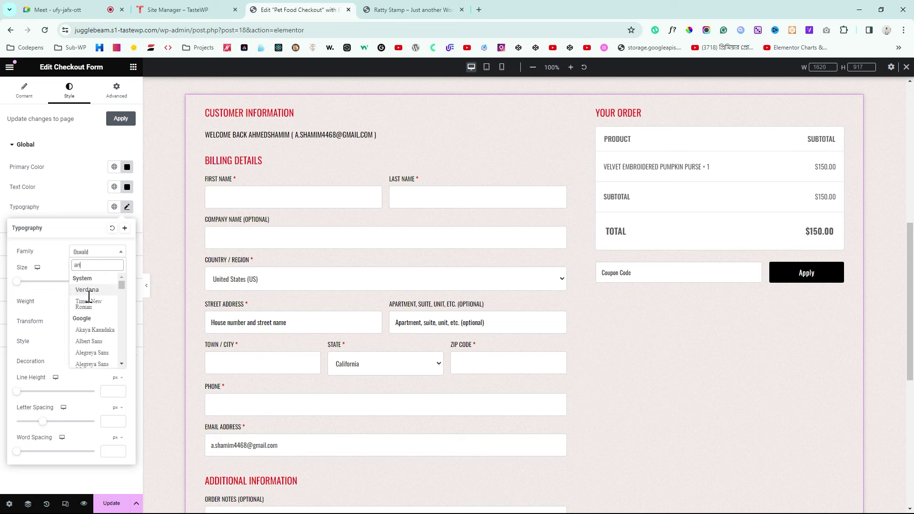
{"action": "scroll", "coordinate": [91, 299], "scroll_direction": "down", "scroll_amount": 2}
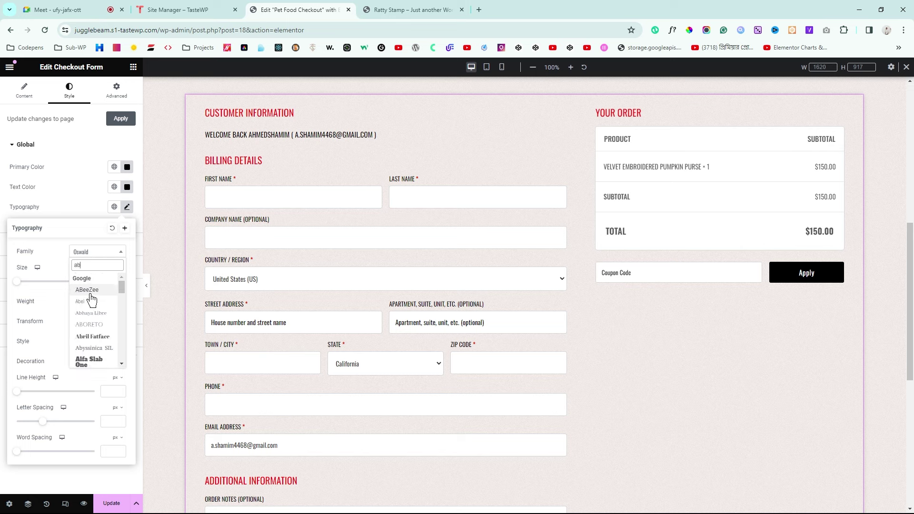
{"action": "left_click", "coordinate": [99, 310]}
{"action": "left_click", "coordinate": [2, 206]}
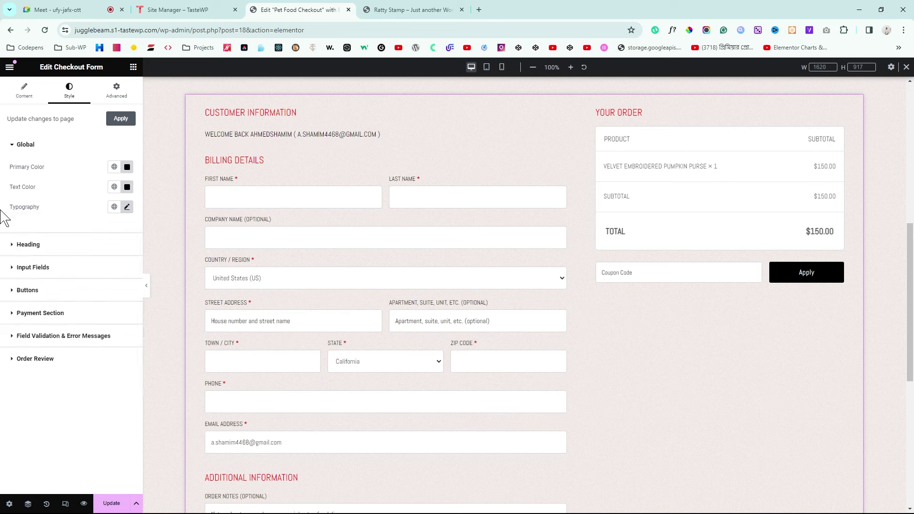
{"action": "left_click", "coordinate": [127, 209]}
{"action": "left_click", "coordinate": [4, 204]}
Step: Make the headings black Oswald, then expand the Input Fields styles
{"action": "left_click", "coordinate": [17, 244]}
{"action": "left_click", "coordinate": [128, 210]}
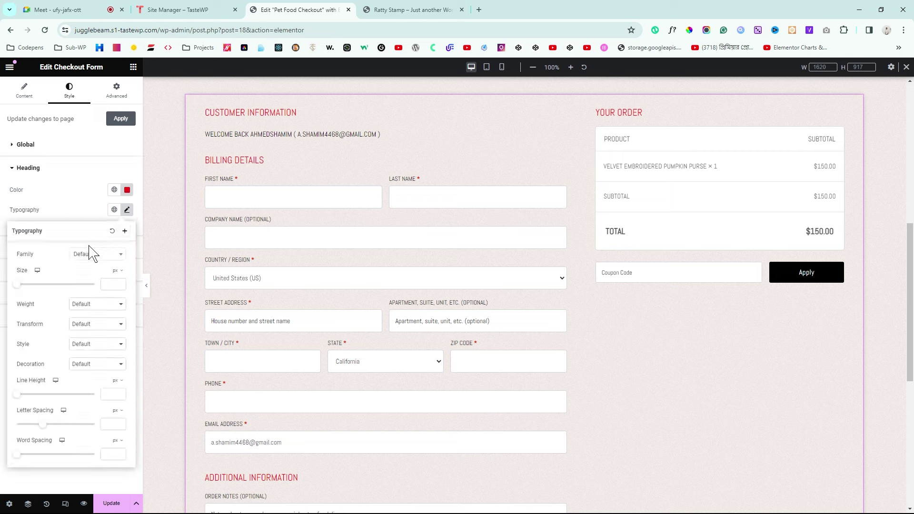
{"action": "left_click", "coordinate": [90, 254]}
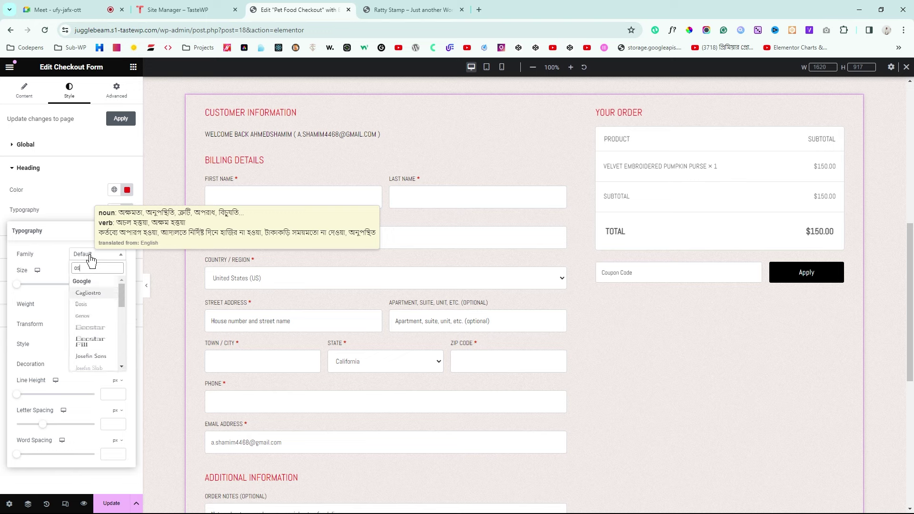
{"action": "type", "text": "oswald"}
{"action": "left_click", "coordinate": [100, 293]}
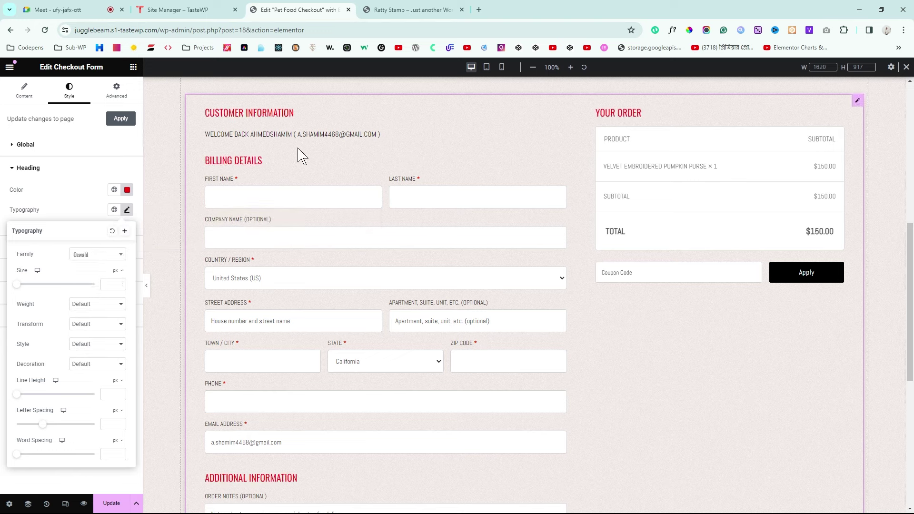
{"action": "left_click", "coordinate": [127, 189]}
{"action": "left_click_drag", "start_coordinate": [85, 268], "coordinate": [69, 316]}
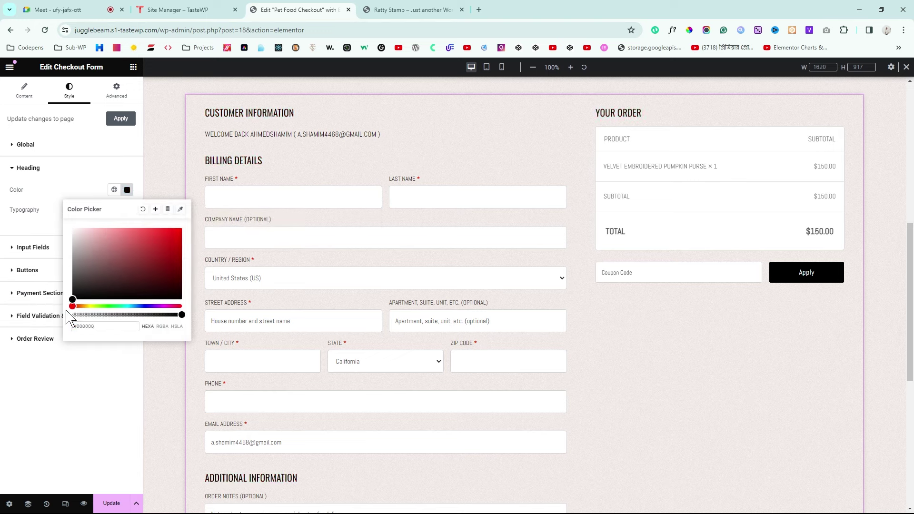
{"action": "left_click", "coordinate": [1, 377]}
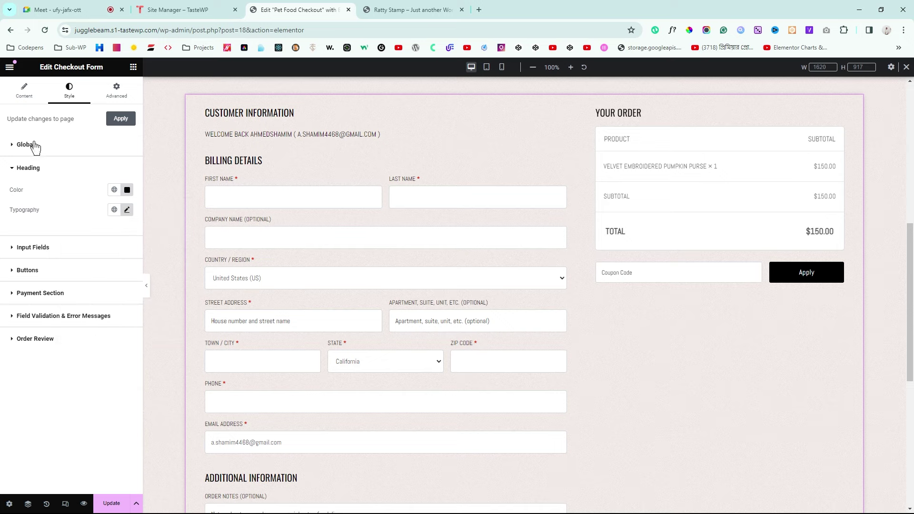
{"action": "left_click", "coordinate": [18, 248]}
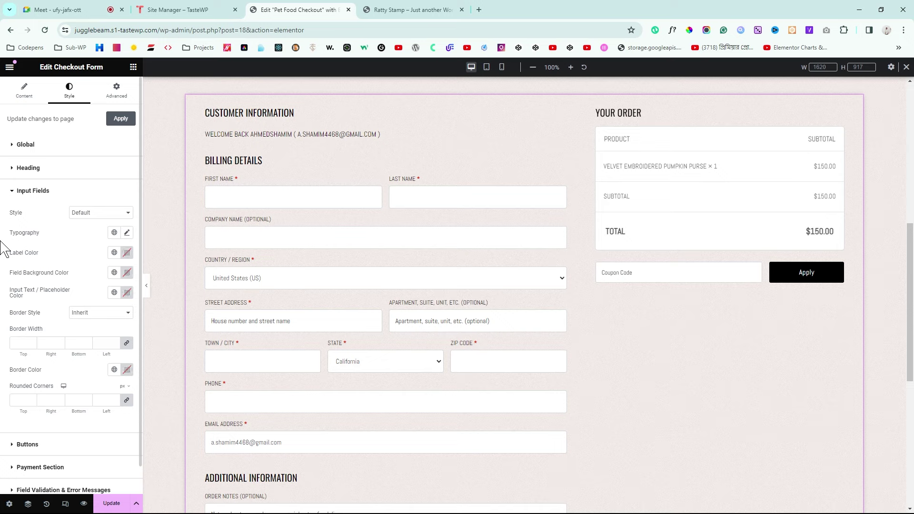
Step: Make the field backgrounds fully transparent and the borders slightly transparent black (#000000FA)
{"action": "scroll", "coordinate": [1, 248], "scroll_direction": "down", "scroll_amount": 1}
{"action": "scroll", "coordinate": [1, 247], "scroll_direction": "up", "scroll_amount": 1}
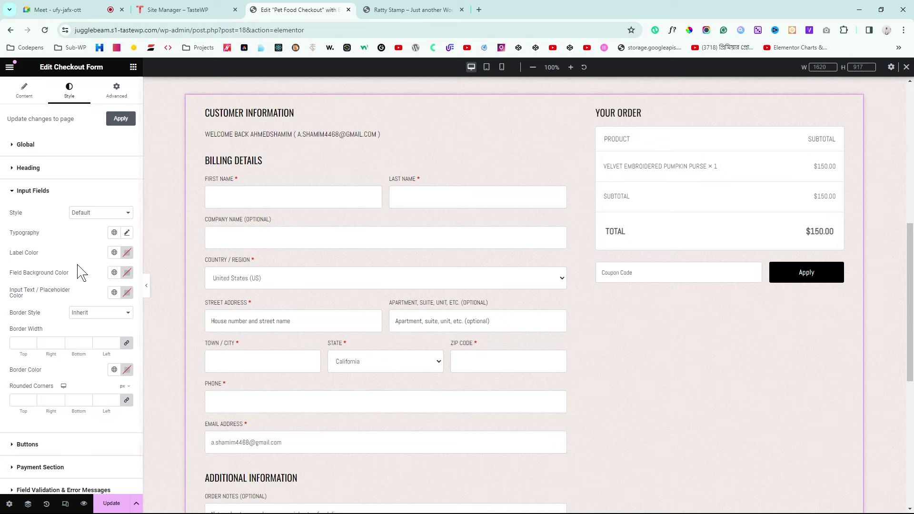
{"action": "left_click", "coordinate": [126, 273]}
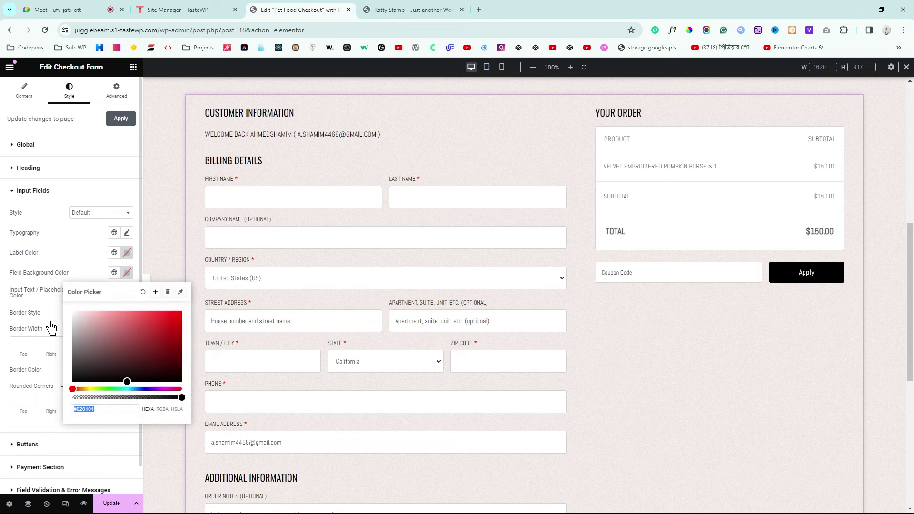
{"action": "left_click_drag", "start_coordinate": [157, 398], "coordinate": [70, 398]}
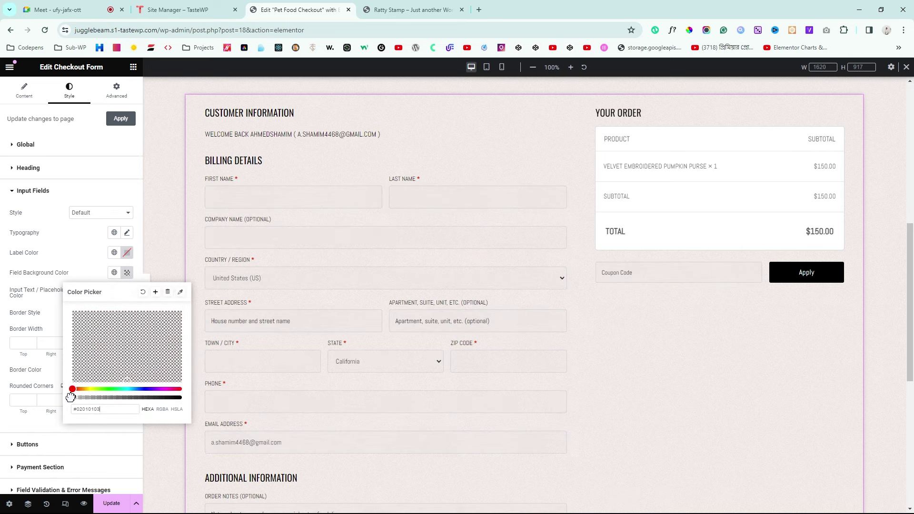
{"action": "left_click", "coordinate": [4, 345]}
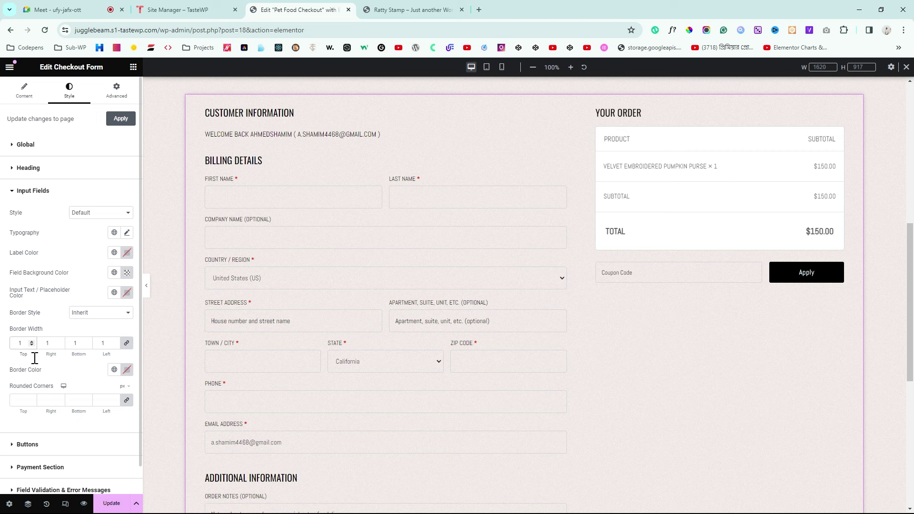
{"action": "left_click", "coordinate": [127, 370]}
{"action": "left_click_drag", "start_coordinate": [127, 320], "coordinate": [71, 318]}
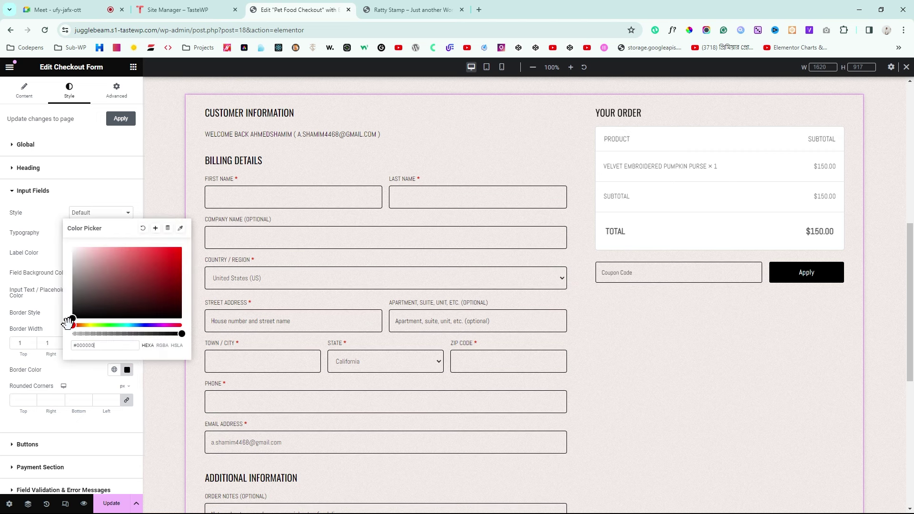
{"action": "left_click_drag", "start_coordinate": [181, 334], "coordinate": [124, 334]}
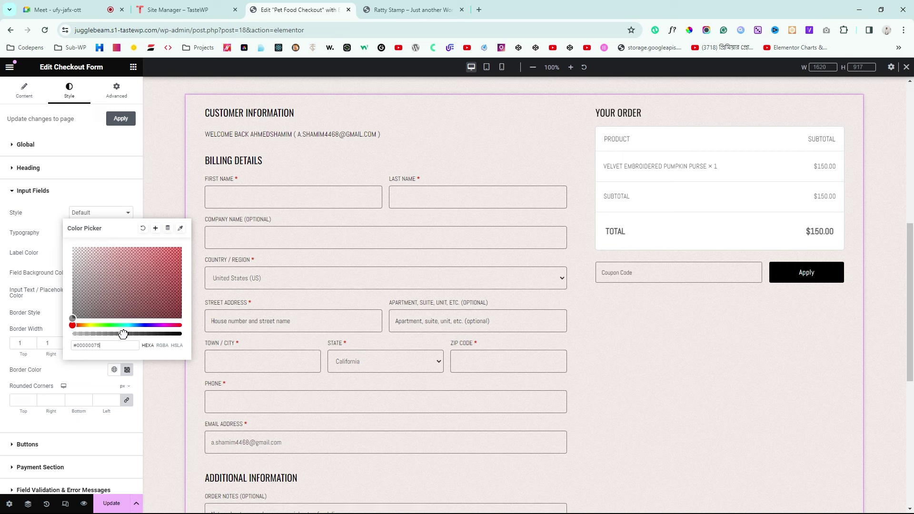
{"action": "left_click", "coordinate": [2, 286]}
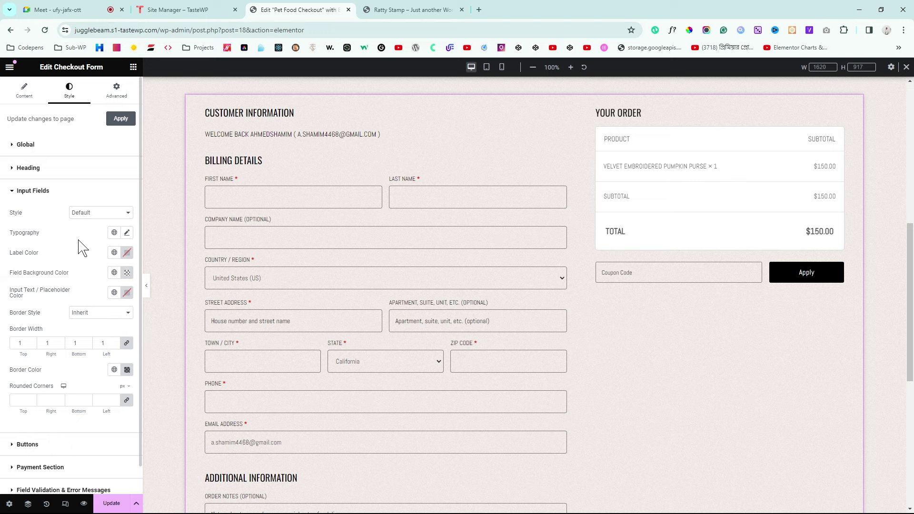
Step: Set the input fields' typography size to 16 px
{"action": "left_click", "coordinate": [126, 232]}
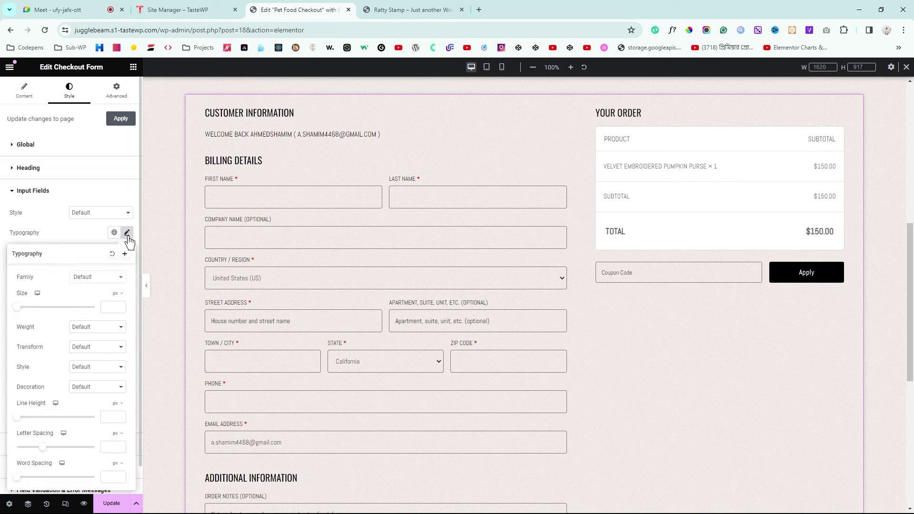
{"action": "left_click", "coordinate": [106, 285]}
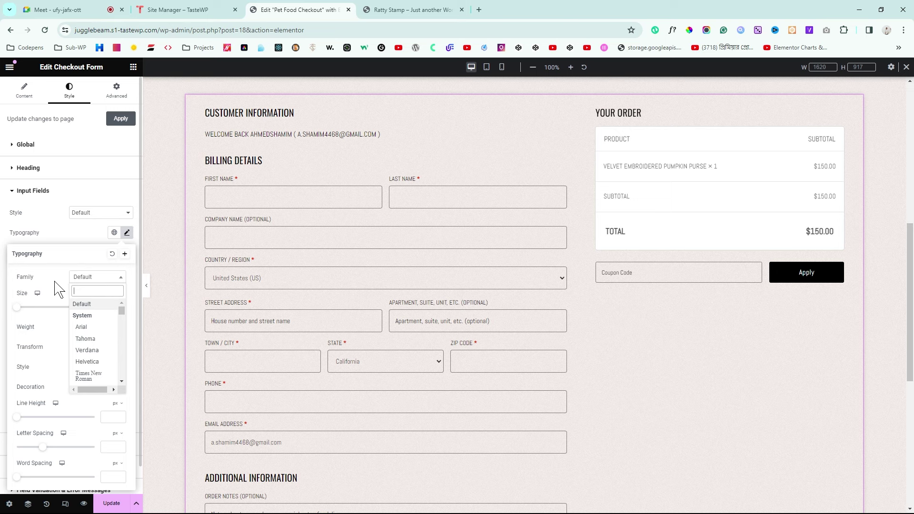
{"action": "left_click", "coordinate": [111, 307]}
{"action": "type", "text": "1"}
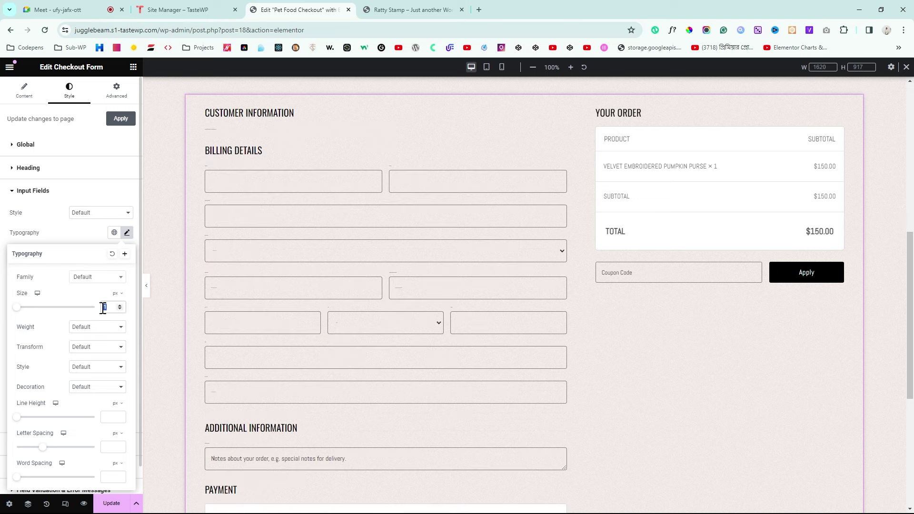
{"action": "type", "text": "8"}
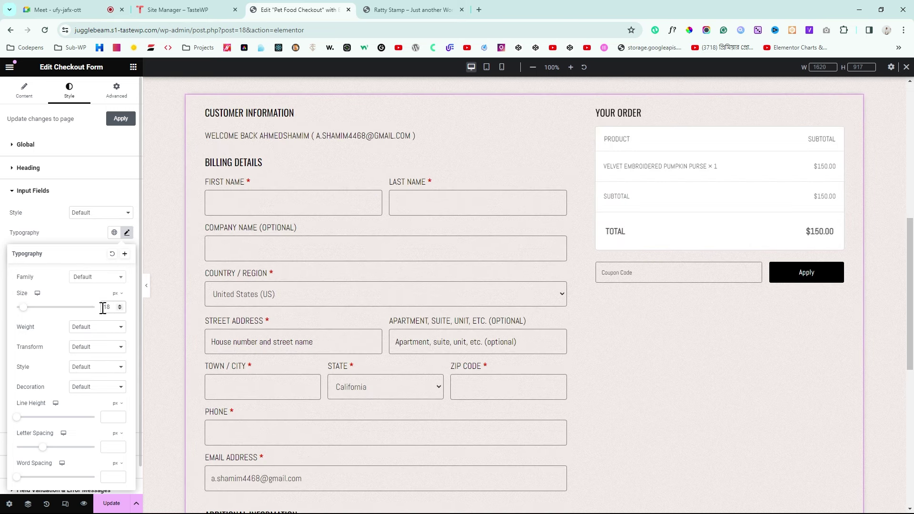
{"action": "left_click", "coordinate": [120, 310]}
{"action": "left_click", "coordinate": [120, 310]}
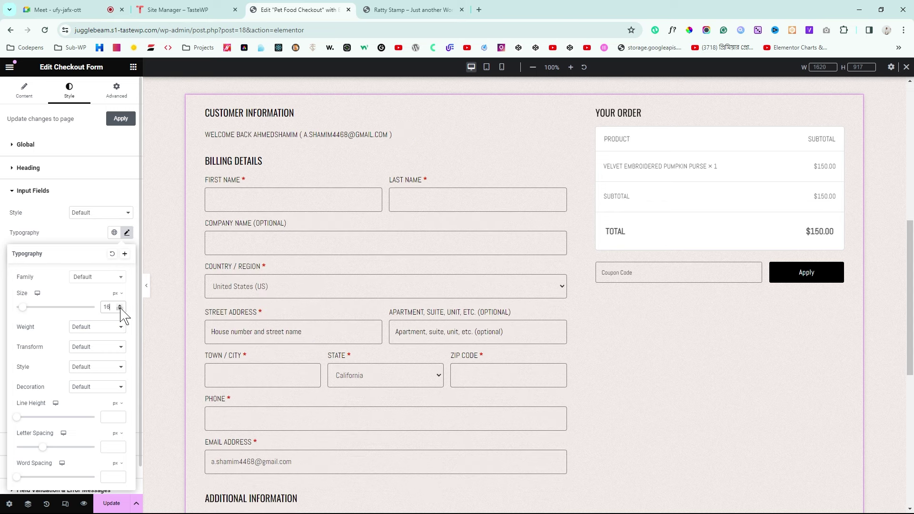
{"action": "left_click", "coordinate": [2, 248]}
Step: Compare the styled fields with the live checkout page, then expand Buttons
{"action": "scroll", "coordinate": [2, 297], "scroll_direction": "down", "scroll_amount": 1}
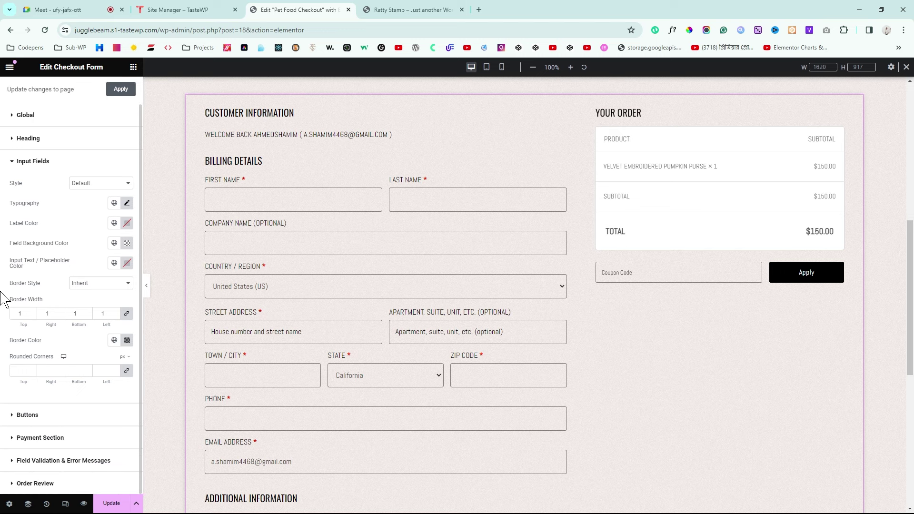
{"action": "scroll", "coordinate": [392, 341], "scroll_direction": "down", "scroll_amount": 5}
{"action": "scroll", "coordinate": [392, 348], "scroll_direction": "down", "scroll_amount": 1}
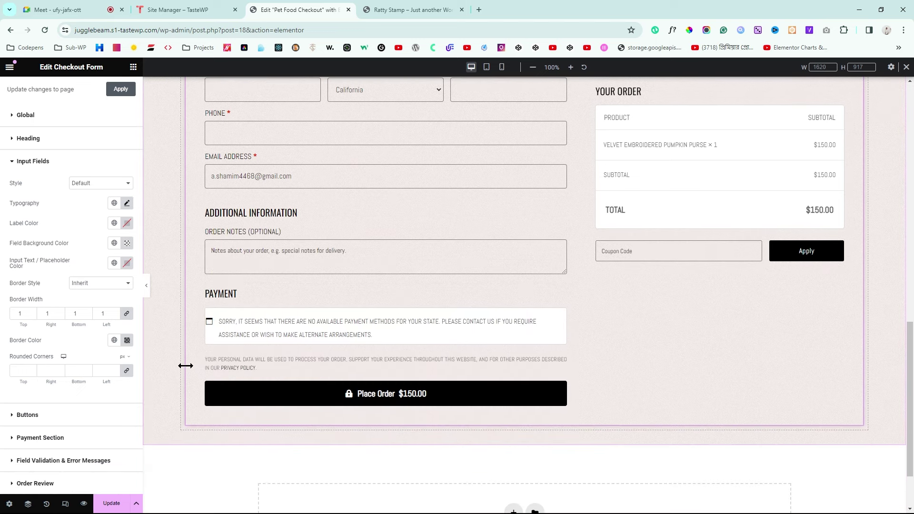
{"action": "left_click", "coordinate": [408, 9]}
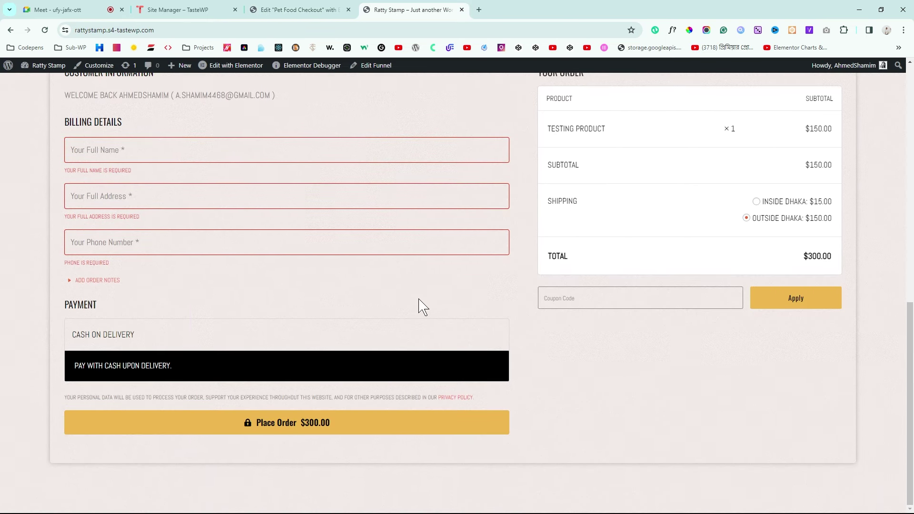
{"action": "left_click", "coordinate": [329, 9]}
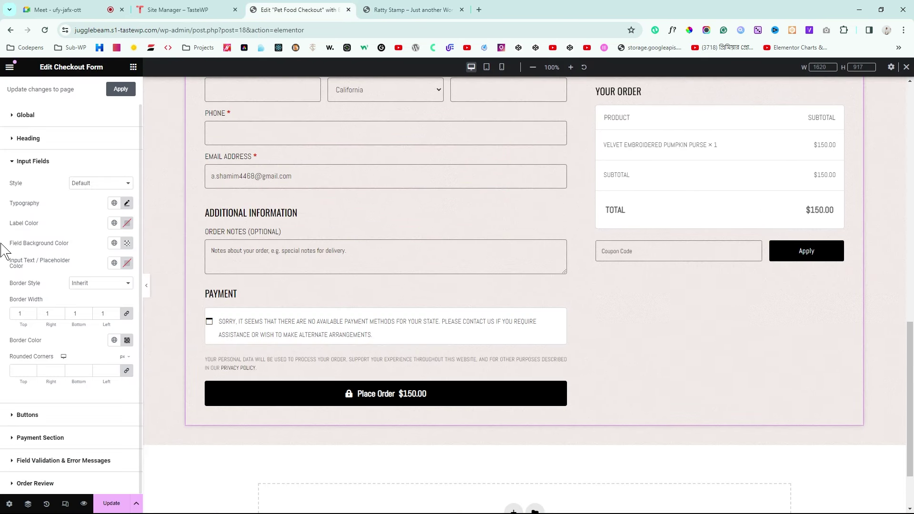
{"action": "left_click", "coordinate": [25, 415]}
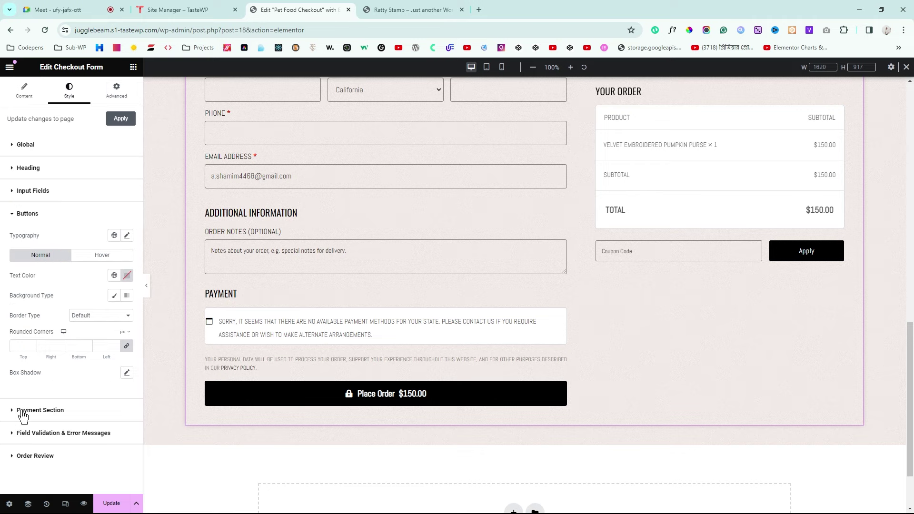
Step: Give the buttons a solid golden-yellow background sampled from the live Place Order button
{"action": "left_click", "coordinate": [114, 296]}
{"action": "left_click", "coordinate": [114, 315]}
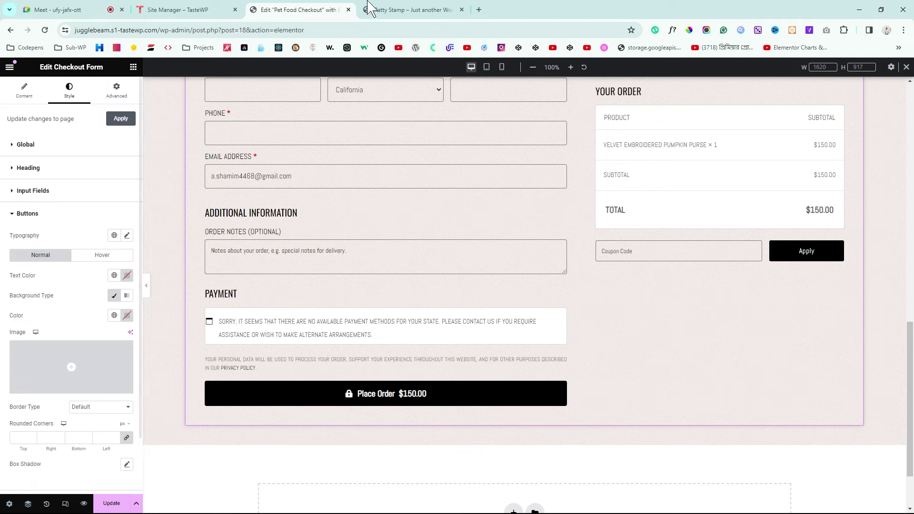
{"action": "left_click", "coordinate": [410, 9]}
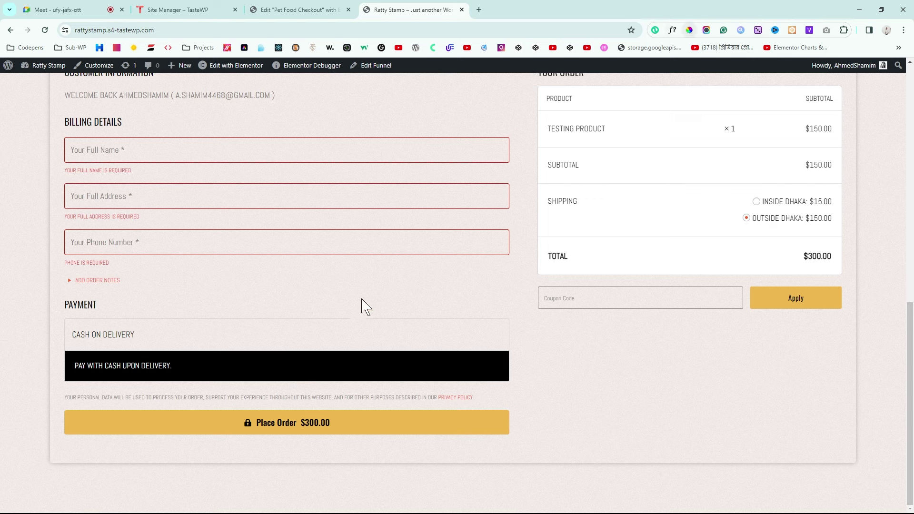
{"action": "key", "text": "alt+p"}
{"action": "left_click", "coordinate": [405, 419]}
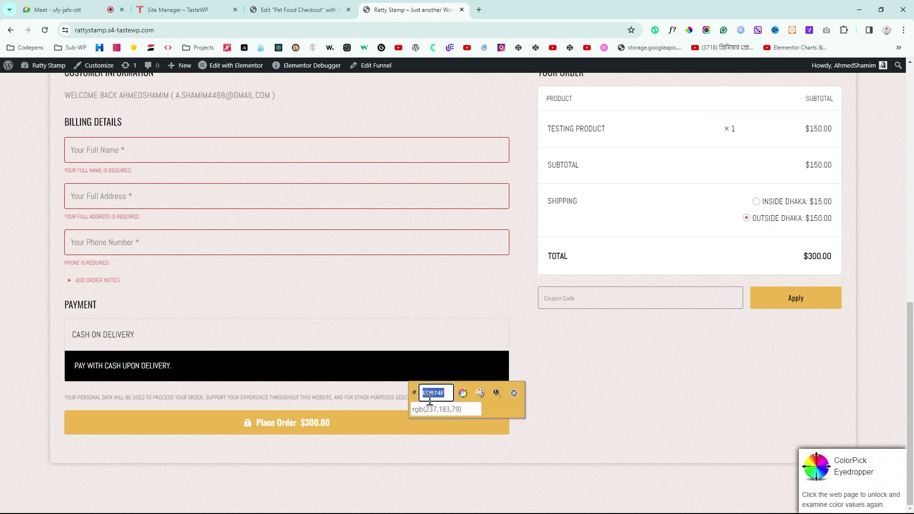
{"action": "left_click", "coordinate": [300, 10]}
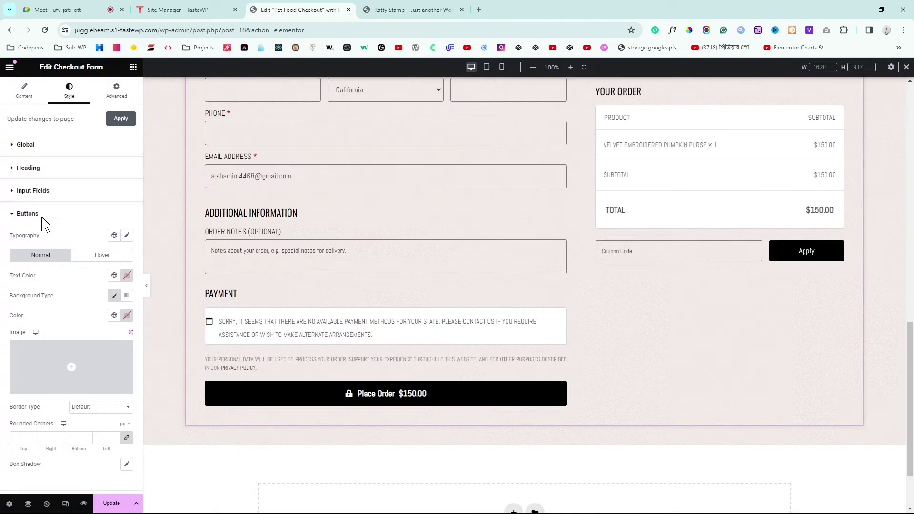
{"action": "left_click", "coordinate": [127, 315]}
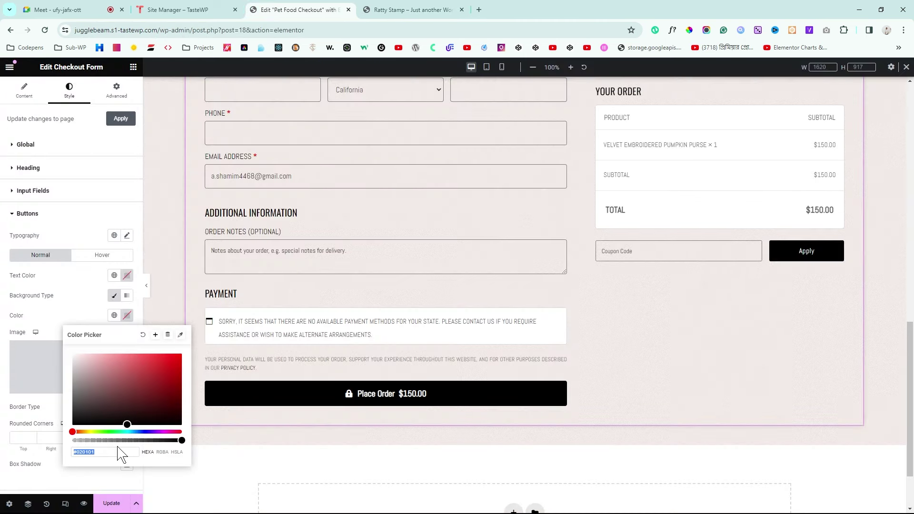
{"action": "key", "text": "ctrl+v"}
{"action": "left_click", "coordinate": [5, 364]}
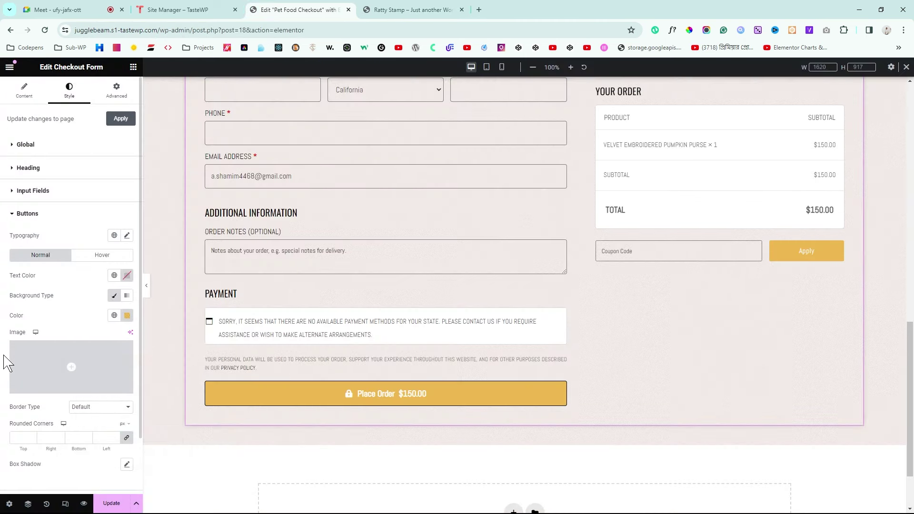
Step: Remove the button border, make button text black, and expand Payment Section styles
{"action": "left_click", "coordinate": [90, 434]}
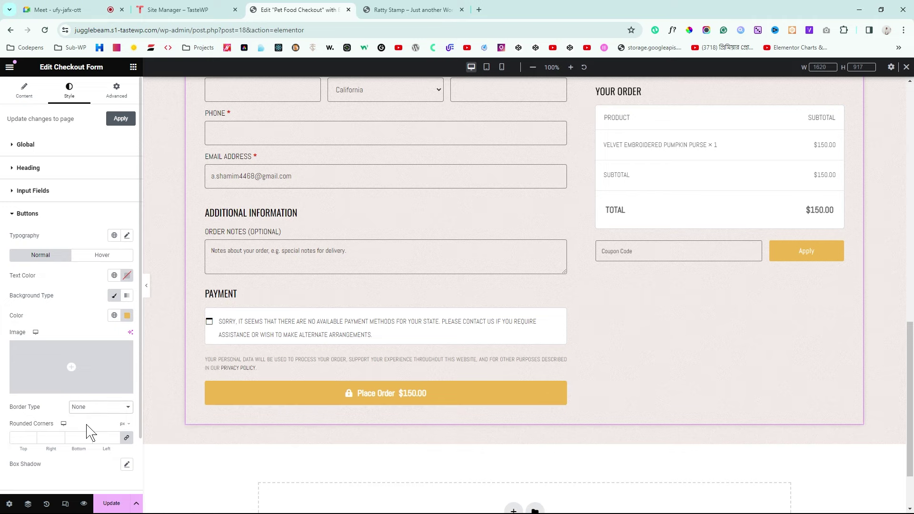
{"action": "left_click", "coordinate": [128, 276]}
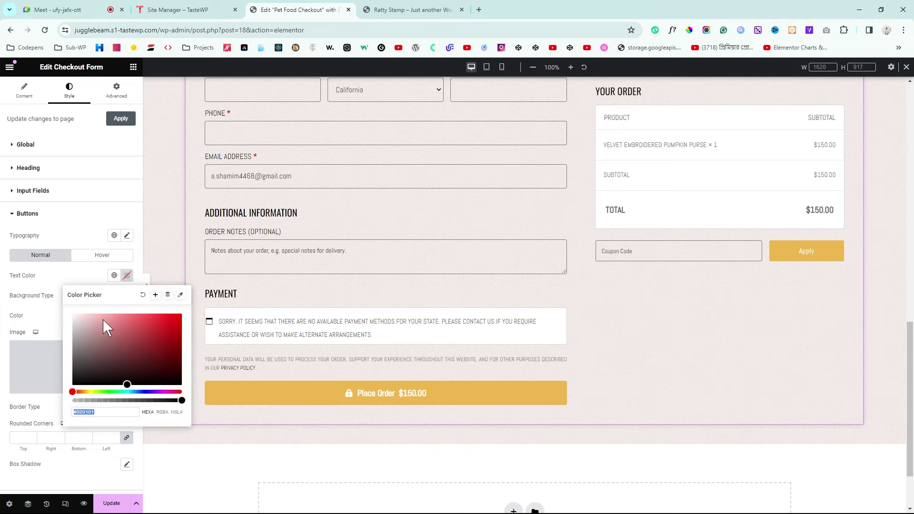
{"action": "left_click_drag", "start_coordinate": [83, 317], "coordinate": [73, 385]}
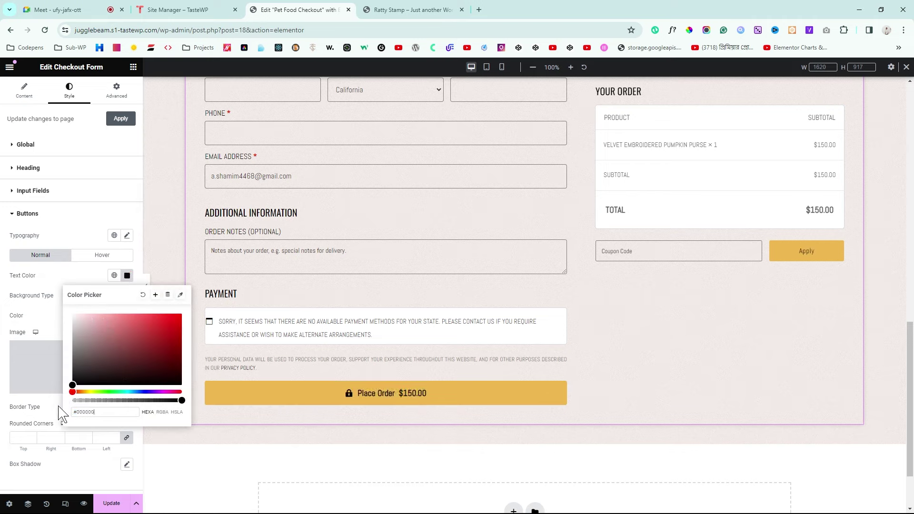
{"action": "left_click", "coordinate": [4, 333]}
{"action": "left_click", "coordinate": [102, 255]}
{"action": "left_click", "coordinate": [127, 276]}
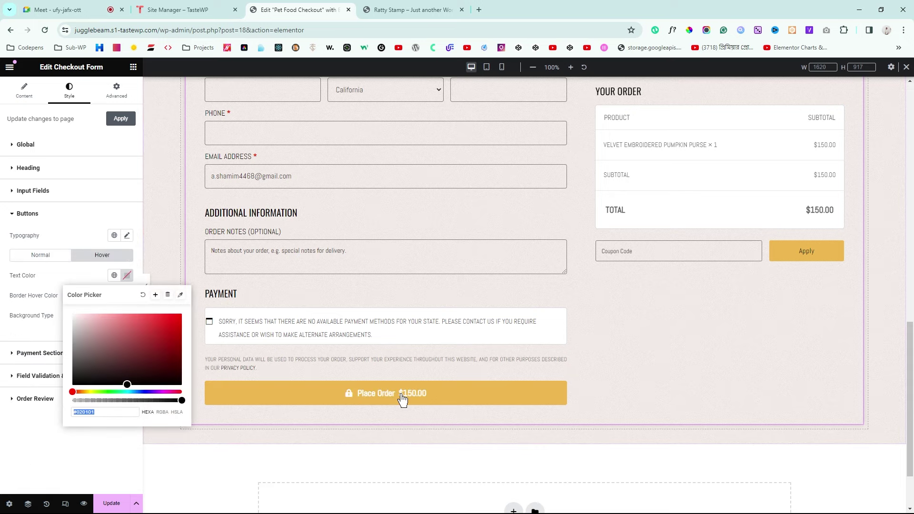
{"action": "left_click", "coordinate": [38, 352]}
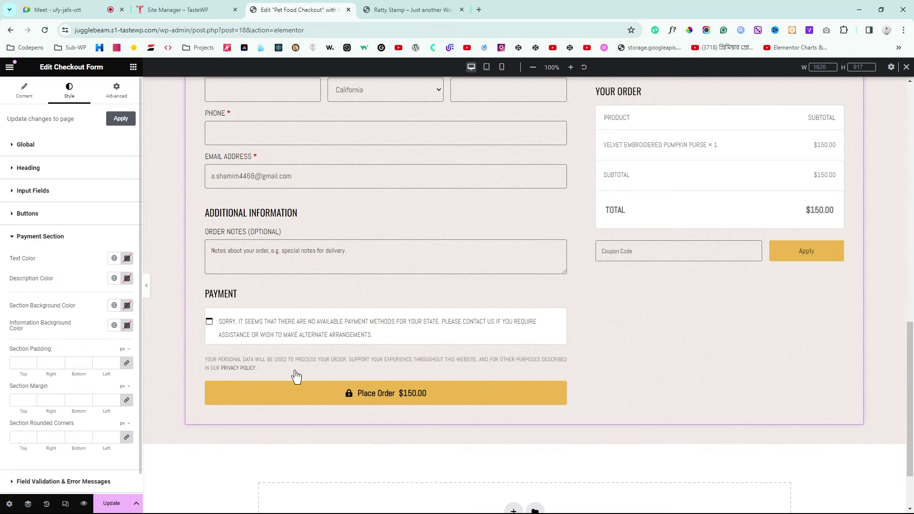
{"action": "scroll", "coordinate": [285, 372], "scroll_direction": "up", "scroll_amount": 6}
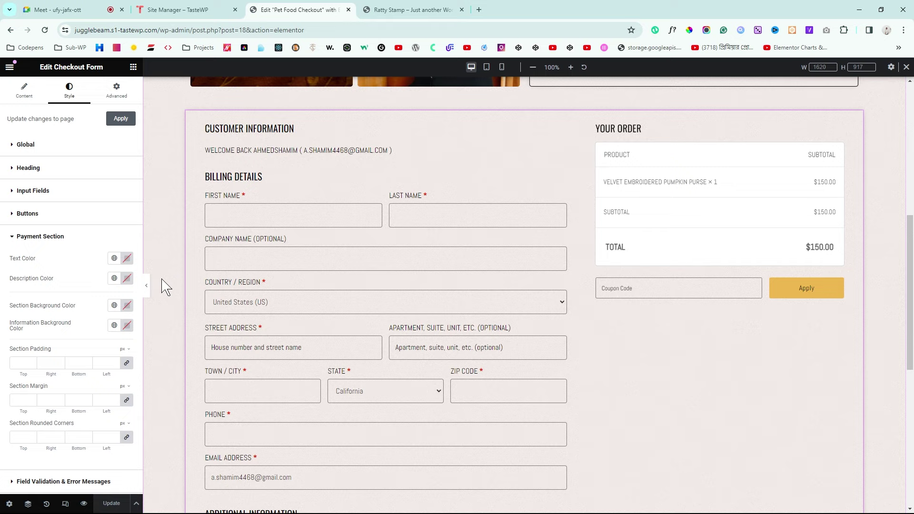
Step: Preview the checkout page changes and return to the editor
{"action": "left_click", "coordinate": [86, 504]}
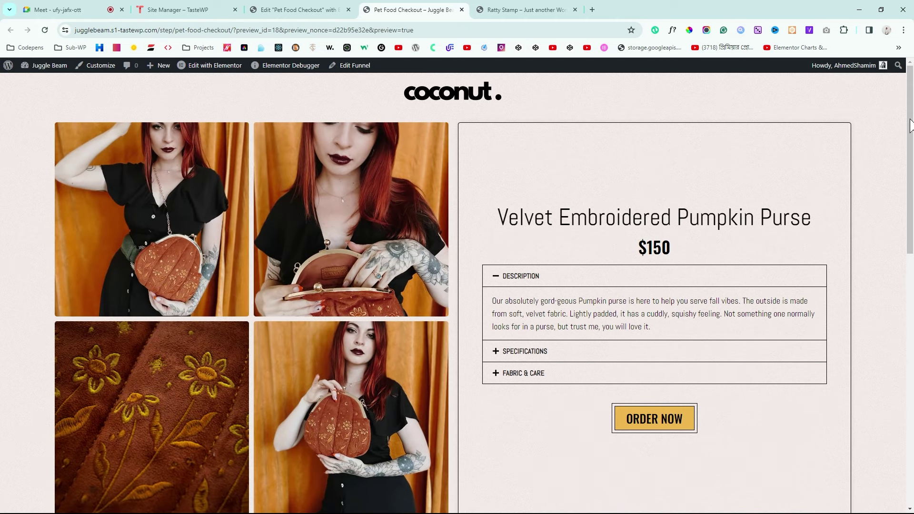
{"action": "left_click_drag", "start_coordinate": [911, 125], "coordinate": [911, 259]}
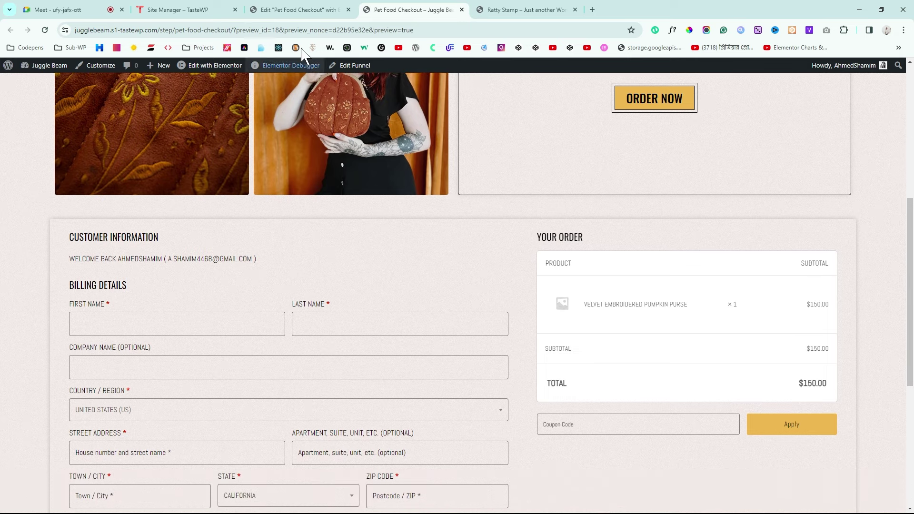
{"action": "left_click", "coordinate": [346, 8]}
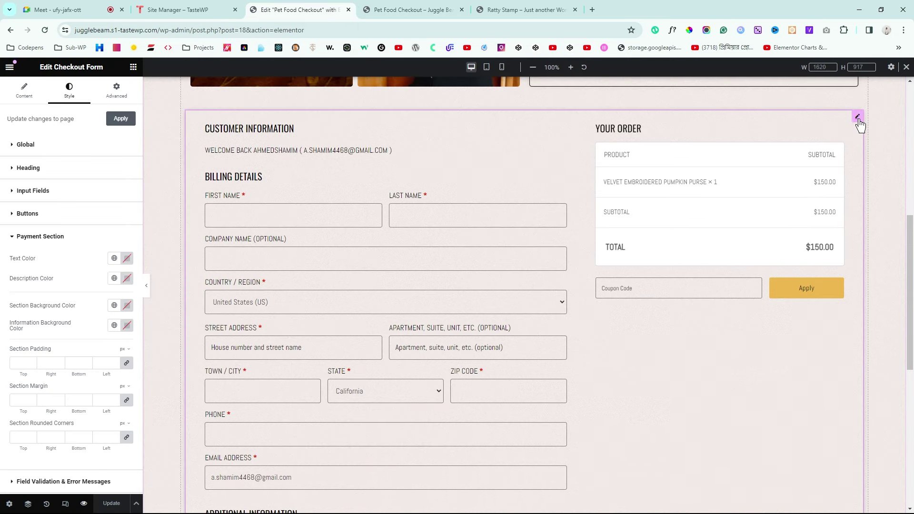
Step: Give the form a 5 px border radius under Advanced > Border, update, and reopen the preview
{"action": "left_click", "coordinate": [116, 91]}
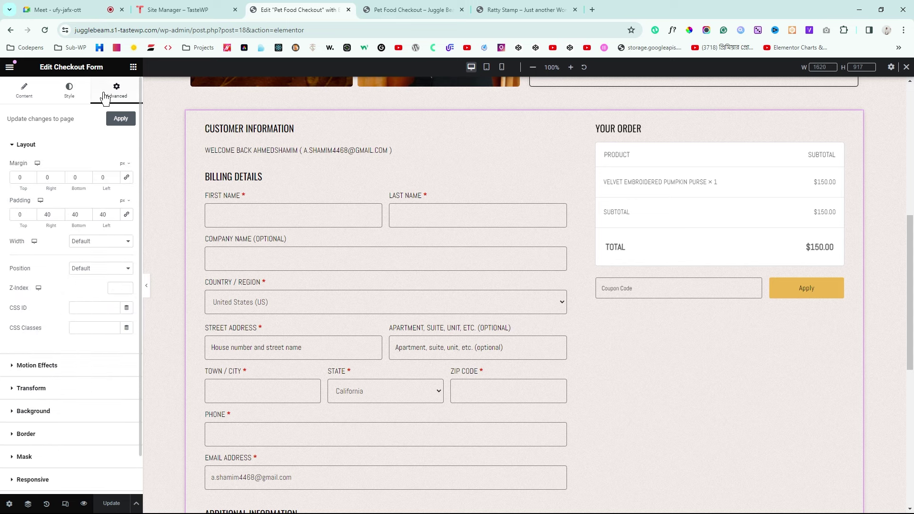
{"action": "left_click", "coordinate": [27, 436]}
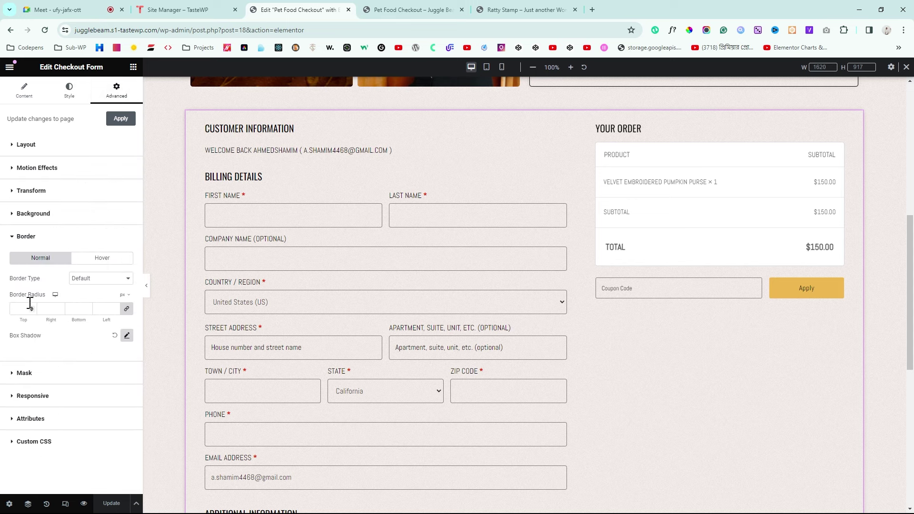
{"action": "type", "text": "3"}
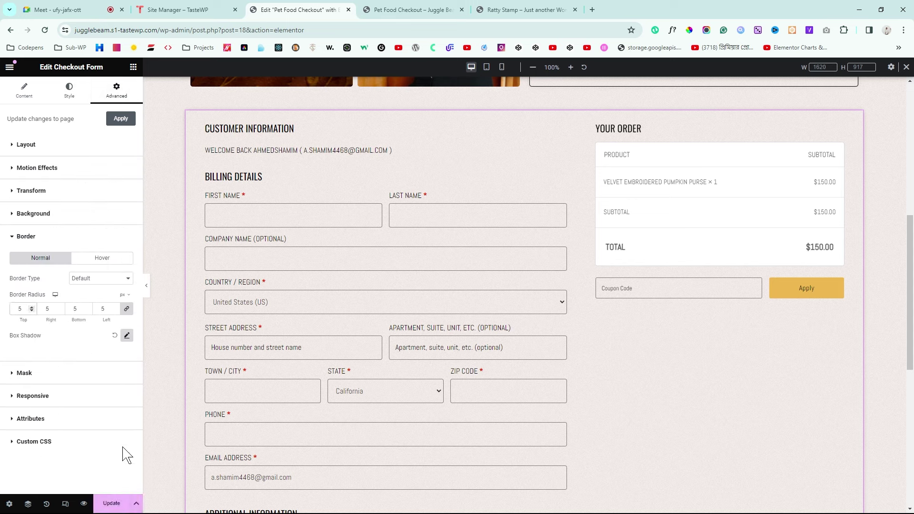
{"action": "left_click", "coordinate": [111, 503]}
{"action": "left_click", "coordinate": [459, 8]}
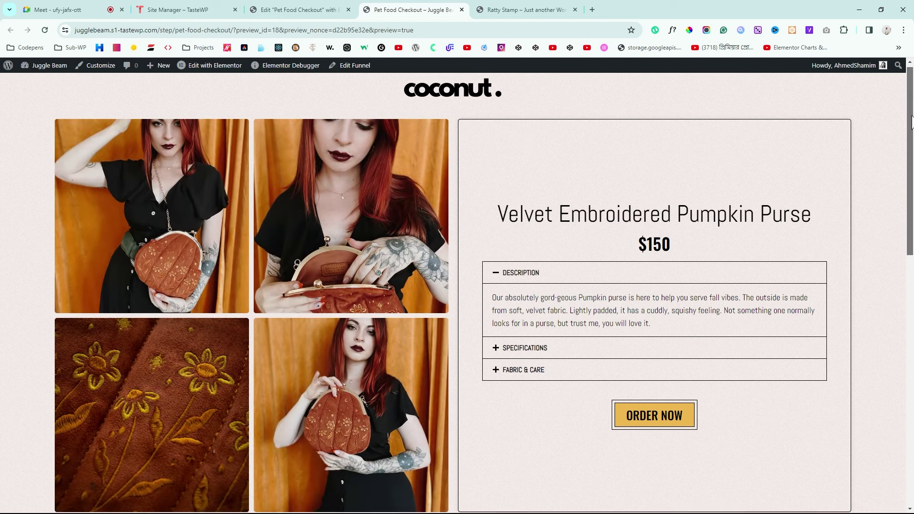
Step: Compare the preview with the reference checkout and try its Last Name and Company Name fields
{"action": "left_click_drag", "start_coordinate": [912, 145], "coordinate": [906, 418]}
{"action": "scroll", "coordinate": [910, 425], "scroll_direction": "up", "scroll_amount": 10}
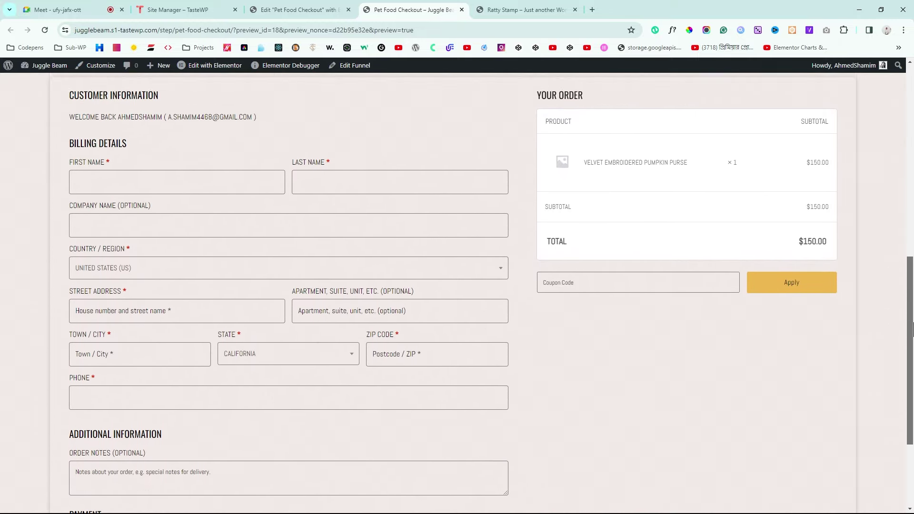
{"action": "left_click", "coordinate": [527, 9]}
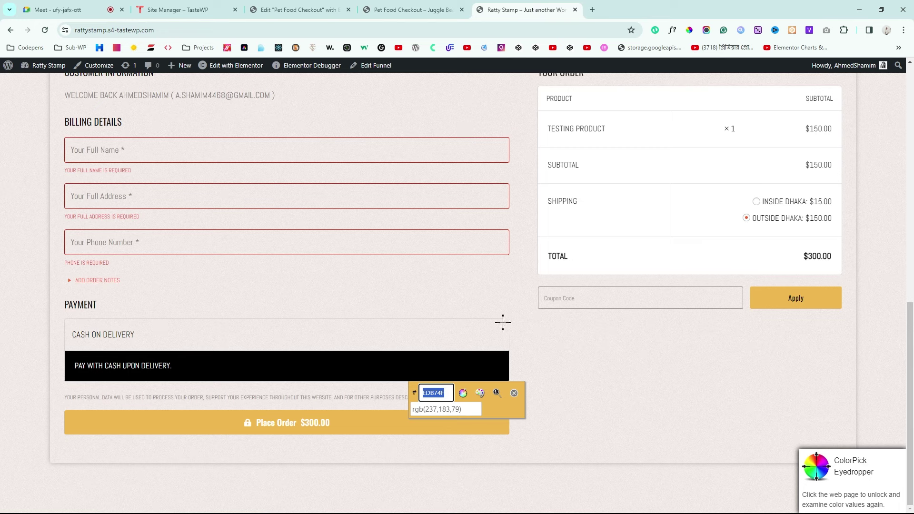
{"action": "left_click", "coordinate": [513, 395]}
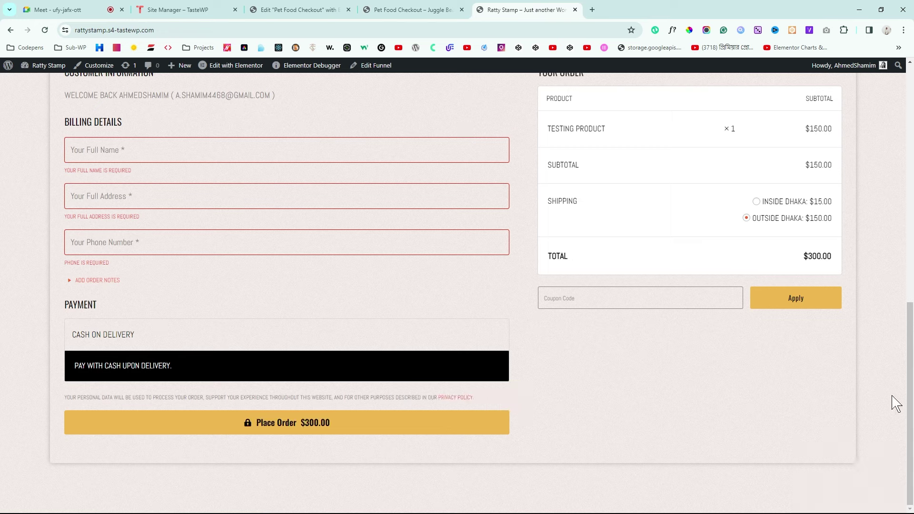
{"action": "scroll", "coordinate": [912, 400], "scroll_direction": "up", "scroll_amount": 1}
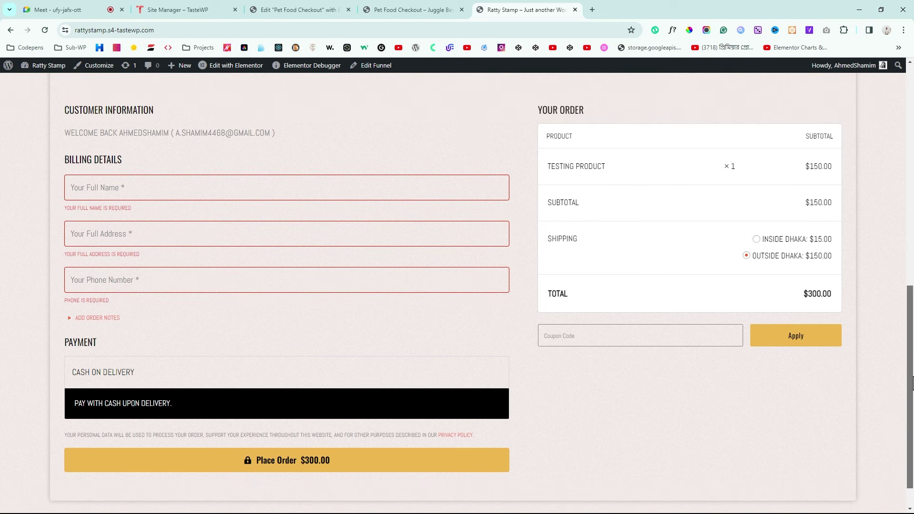
{"action": "left_click", "coordinate": [426, 10]}
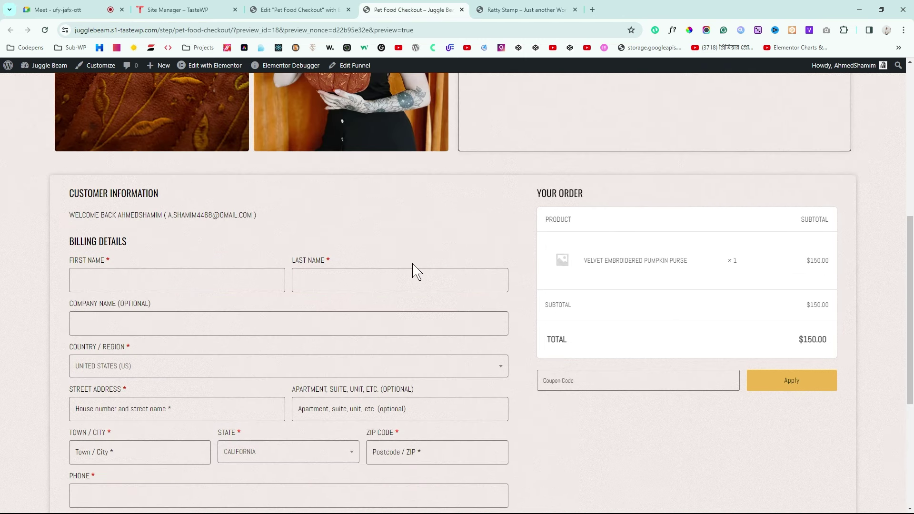
{"action": "scroll", "coordinate": [181, 217], "scroll_direction": "down", "scroll_amount": 2}
{"action": "left_click", "coordinate": [298, 181]}
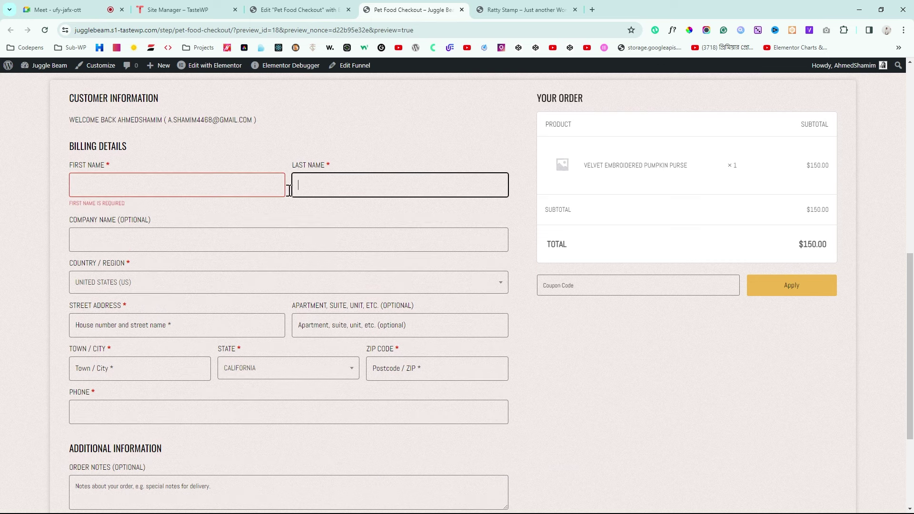
{"action": "left_click", "coordinate": [199, 242]}
{"action": "scroll", "coordinate": [193, 327], "scroll_direction": "down", "scroll_amount": 1}
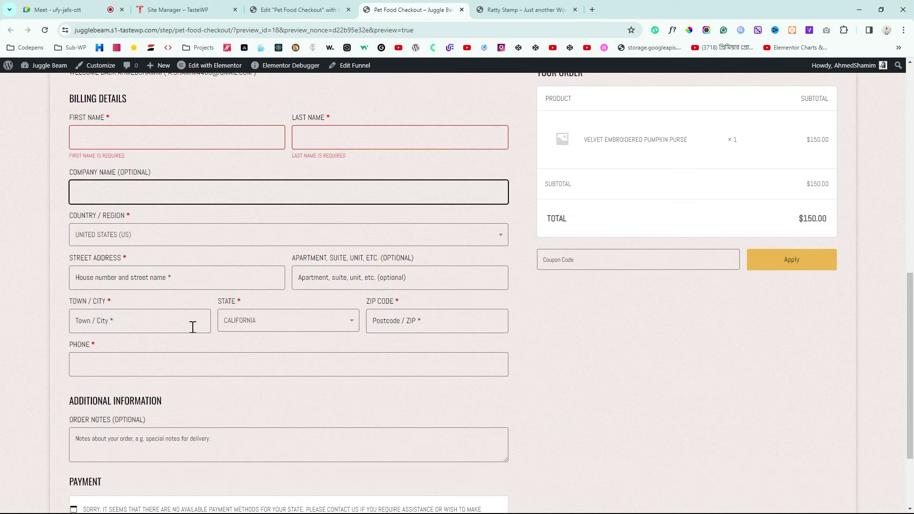
{"action": "scroll", "coordinate": [194, 324], "scroll_direction": "down", "scroll_amount": 2}
Step: Try the reference's Full Name, Full Address and Phone Number fields, then go to the Dashboard
{"action": "left_click", "coordinate": [524, 10]}
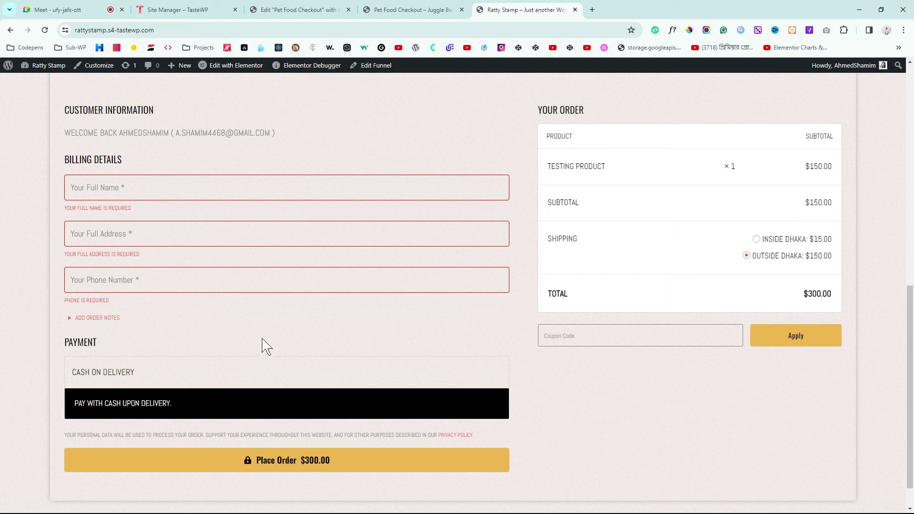
{"action": "left_click", "coordinate": [180, 195]}
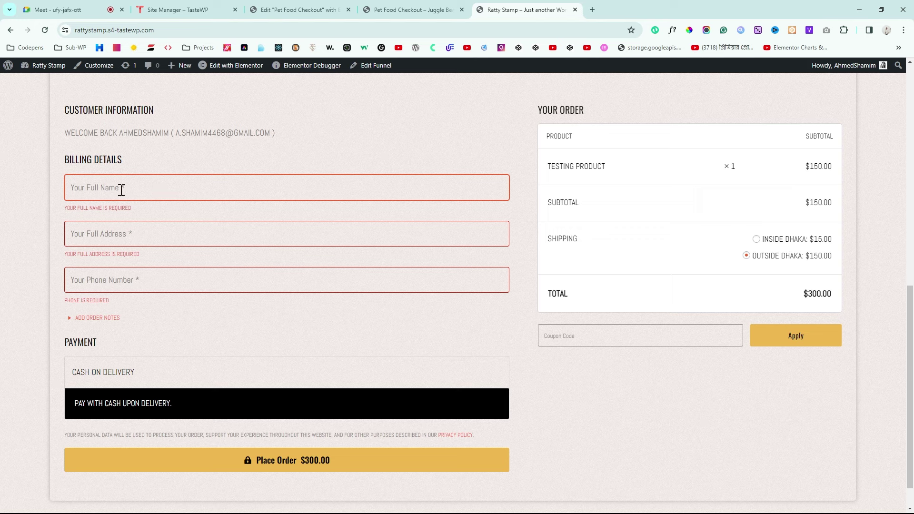
{"action": "left_click", "coordinate": [125, 237]}
{"action": "left_click", "coordinate": [116, 280]}
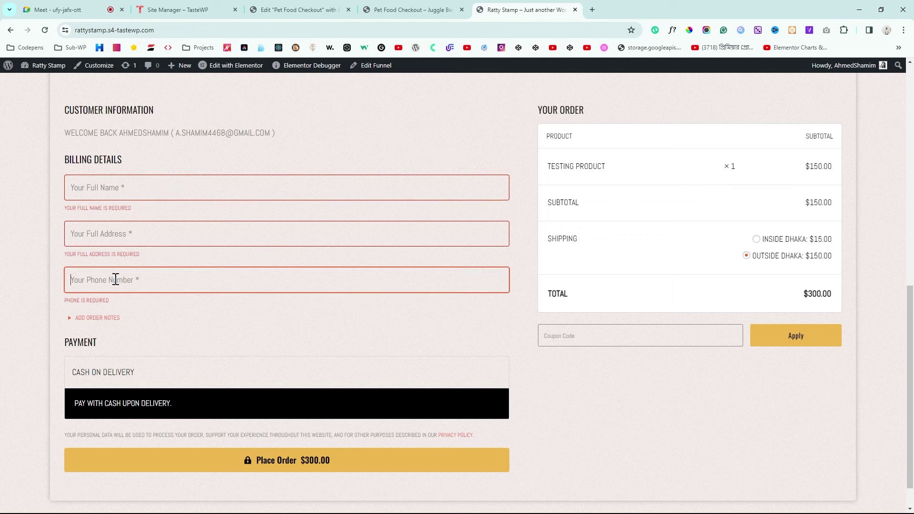
{"action": "left_click", "coordinate": [370, 8]}
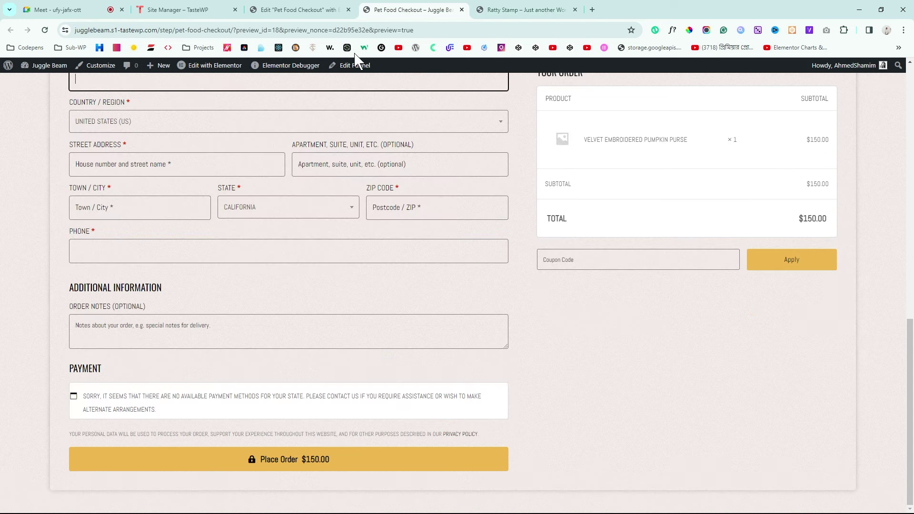
{"action": "scroll", "coordinate": [312, 238], "scroll_direction": "up", "scroll_amount": 3}
{"action": "scroll", "coordinate": [311, 242], "scroll_direction": "up", "scroll_amount": 2}
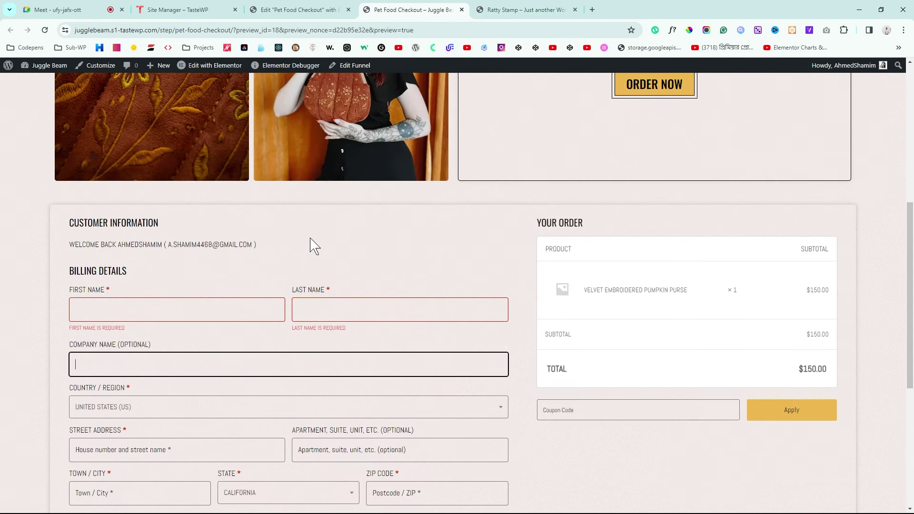
{"action": "scroll", "coordinate": [312, 243], "scroll_direction": "down", "scroll_amount": 6}
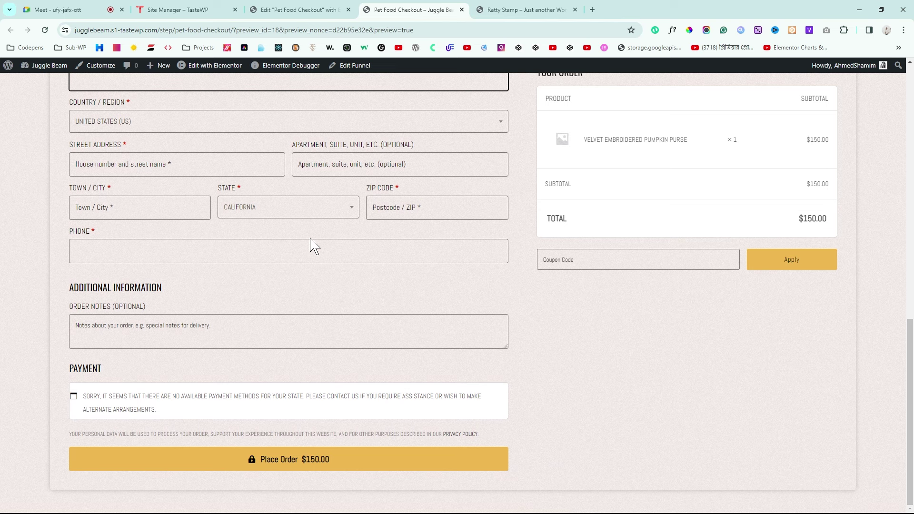
{"action": "left_click", "coordinate": [478, 10]}
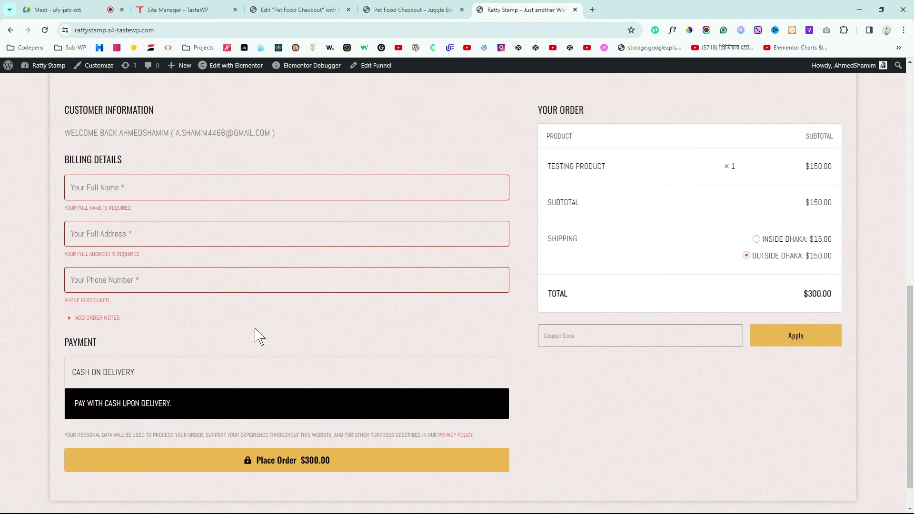
{"action": "scroll", "coordinate": [257, 334], "scroll_direction": "up", "scroll_amount": 3}
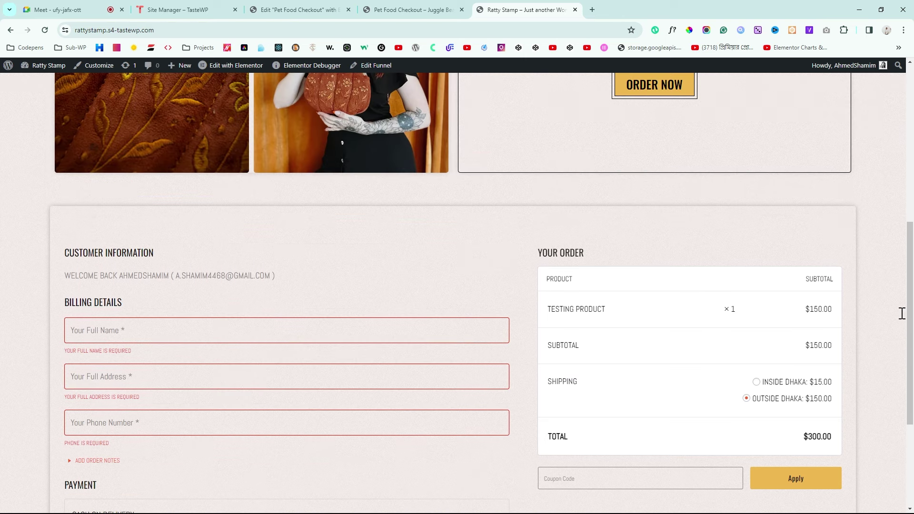
{"action": "left_click", "coordinate": [429, 10]}
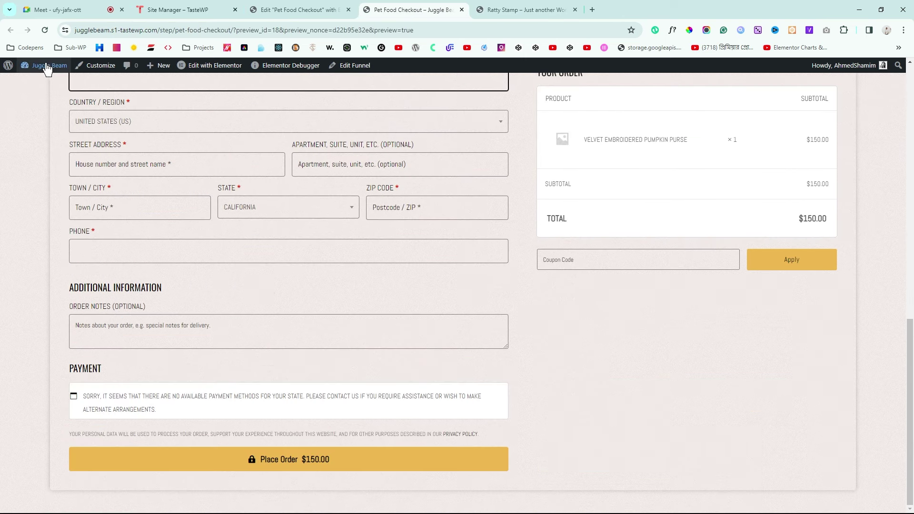
{"action": "left_click", "coordinate": [37, 82]}
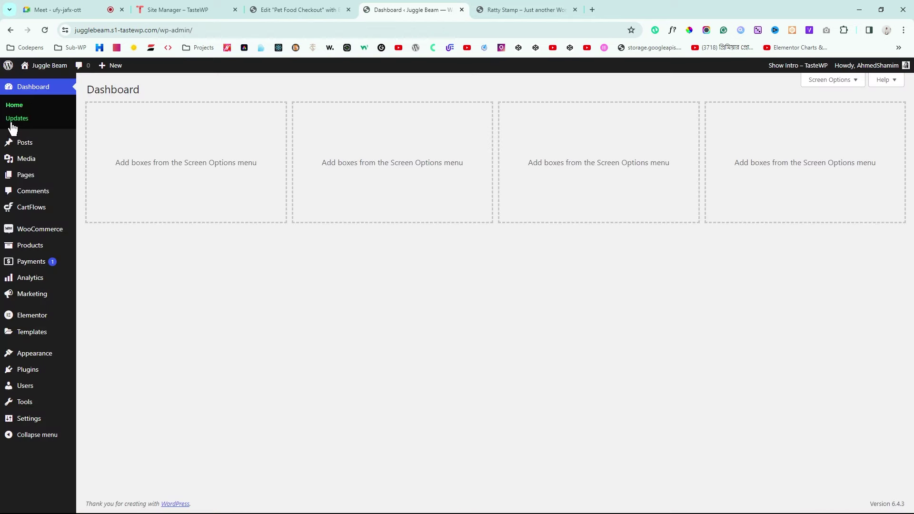
Step: Open the Checkout Form settings of the Landing Page funnel's Pet Food Checkout step
{"action": "mouse_move", "coordinate": [20, 207]}
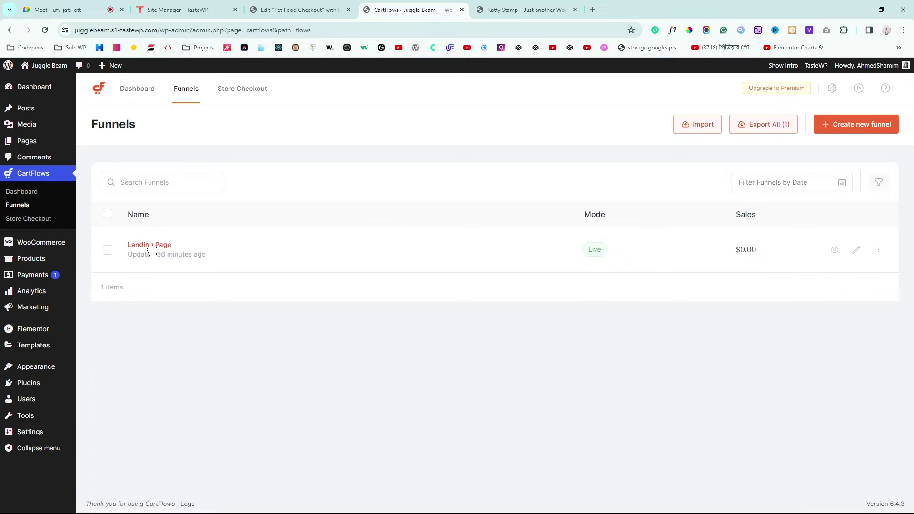
{"action": "left_click", "coordinate": [151, 245]}
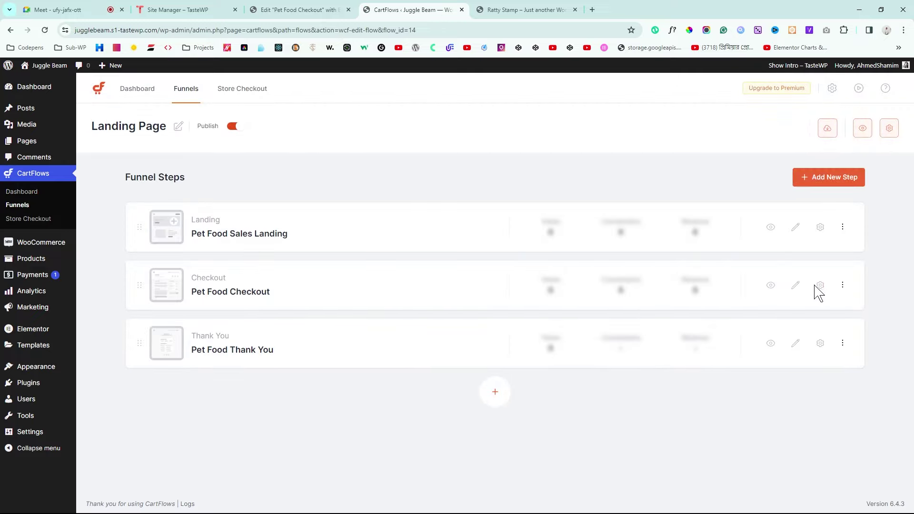
{"action": "left_click", "coordinate": [820, 285]}
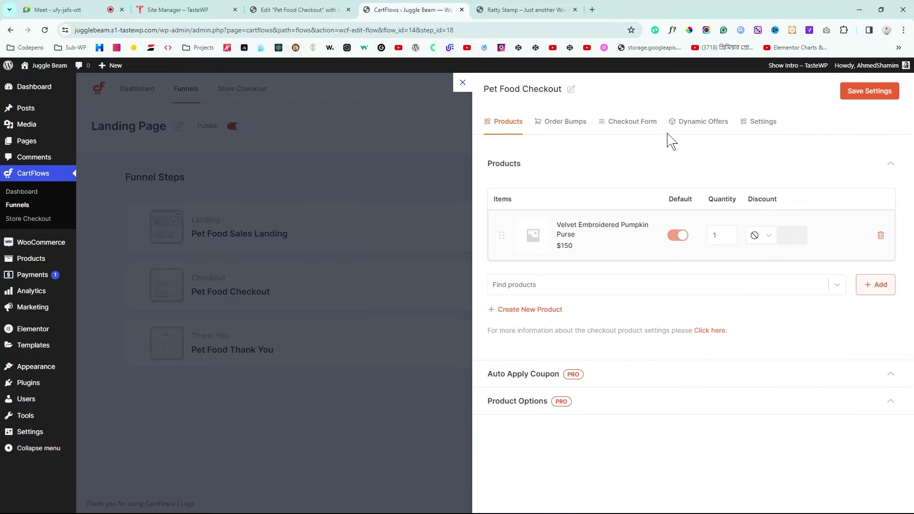
{"action": "left_click", "coordinate": [632, 130]}
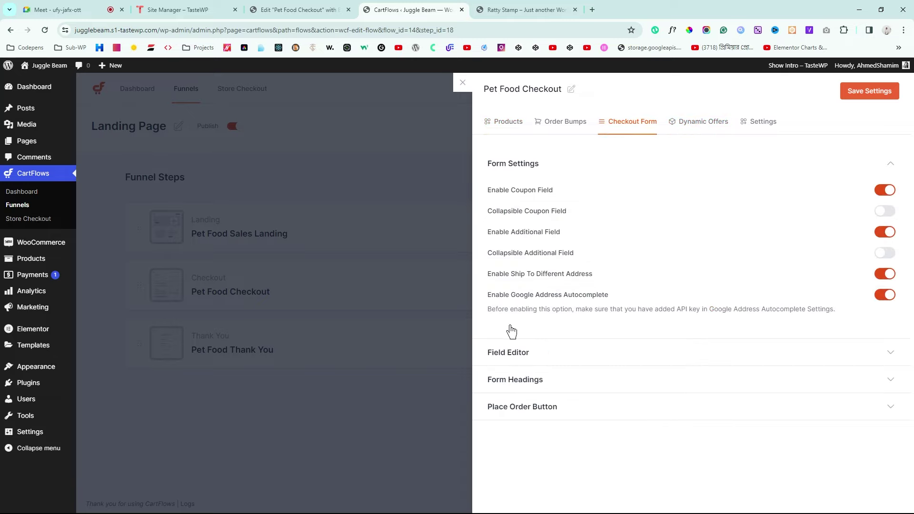
Step: Enable the Custom Field Editor and switch off Last name's Enable and Required toggles
{"action": "left_click", "coordinate": [496, 360]}
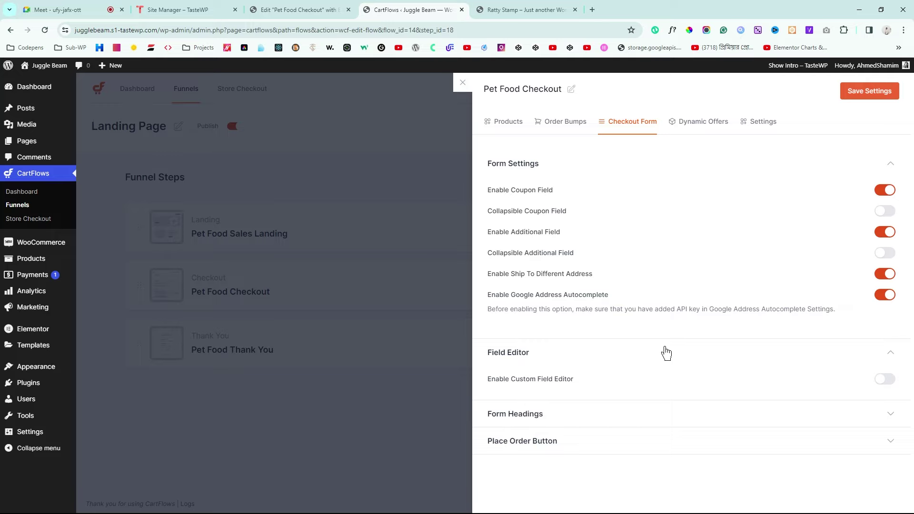
{"action": "left_click", "coordinate": [885, 380]}
{"action": "scroll", "coordinate": [637, 364], "scroll_direction": "down", "scroll_amount": 2}
{"action": "scroll", "coordinate": [637, 364], "scroll_direction": "down", "scroll_amount": 1}
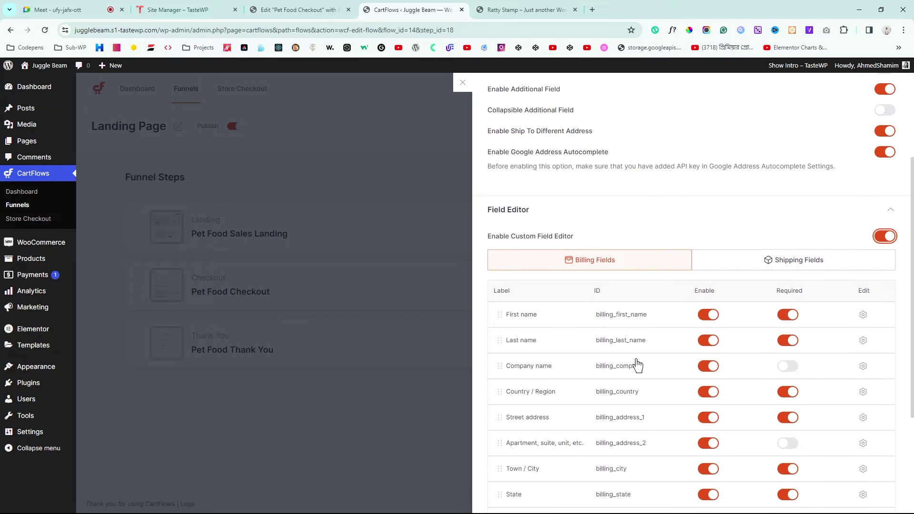
{"action": "scroll", "coordinate": [639, 366], "scroll_direction": "down", "scroll_amount": 3}
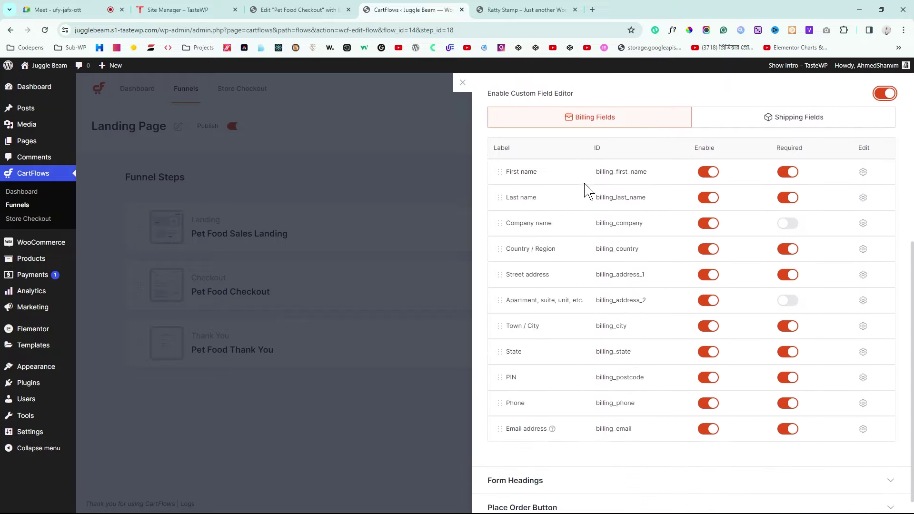
{"action": "left_click", "coordinate": [708, 197]}
{"action": "left_click", "coordinate": [788, 198]}
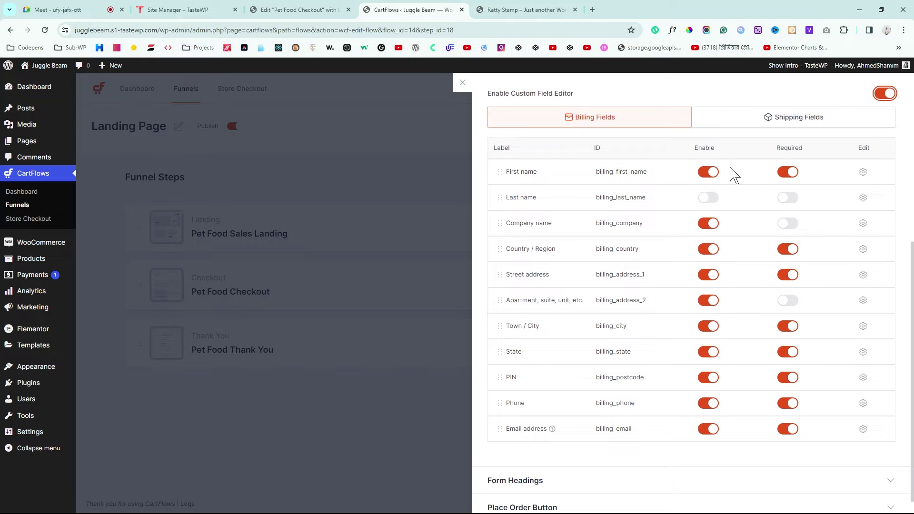
Step: Make the First name billing field full width in the CartFlows field editor
{"action": "left_click", "coordinate": [494, 10]}
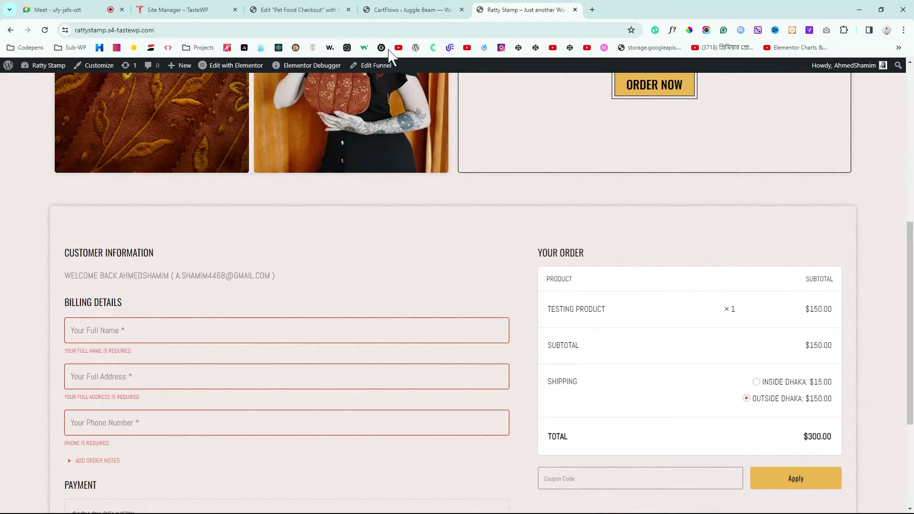
{"action": "left_click", "coordinate": [405, 9]}
{"action": "left_click", "coordinate": [297, 10]}
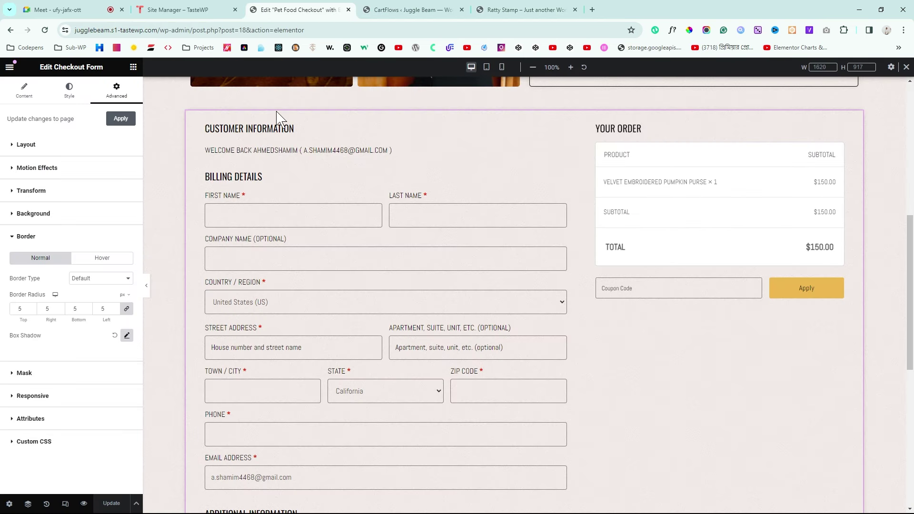
{"action": "key", "text": "ctrl+Tab"}
{"action": "key", "text": "ctrl+Tab"}
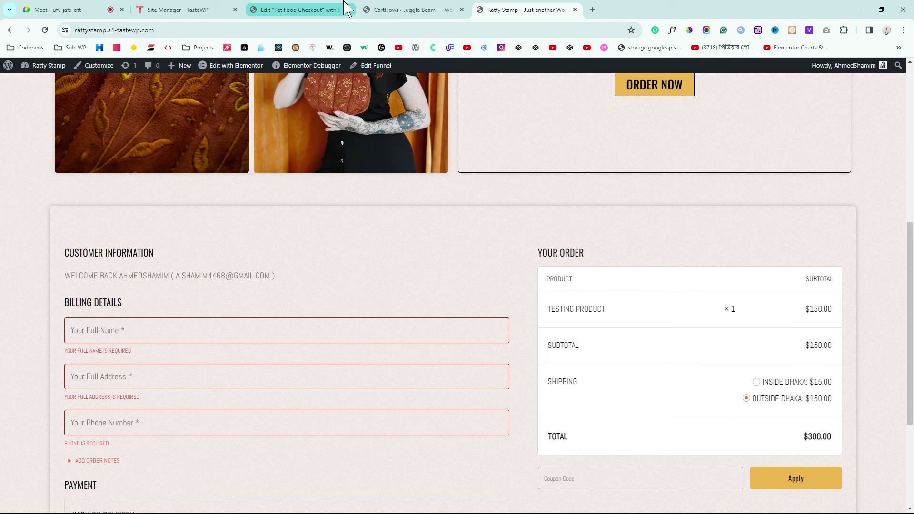
{"action": "left_click", "coordinate": [301, 12]}
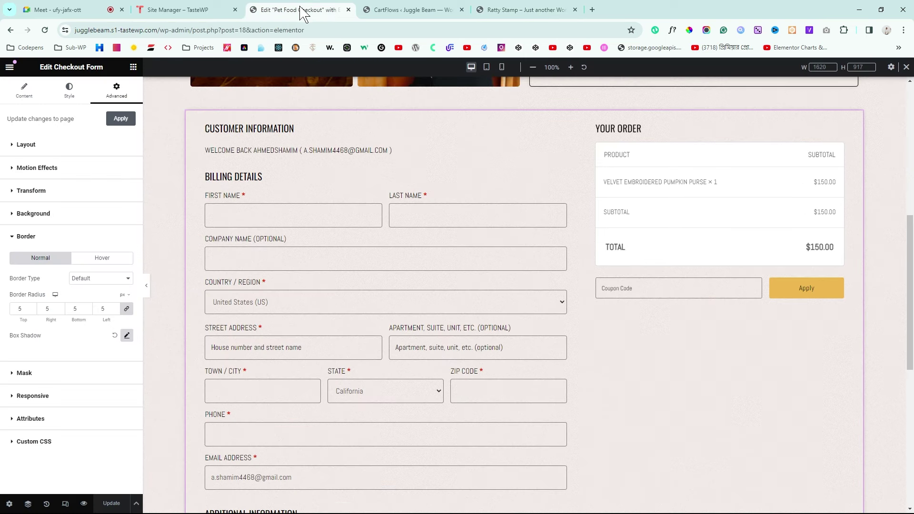
{"action": "left_click", "coordinate": [392, 10]}
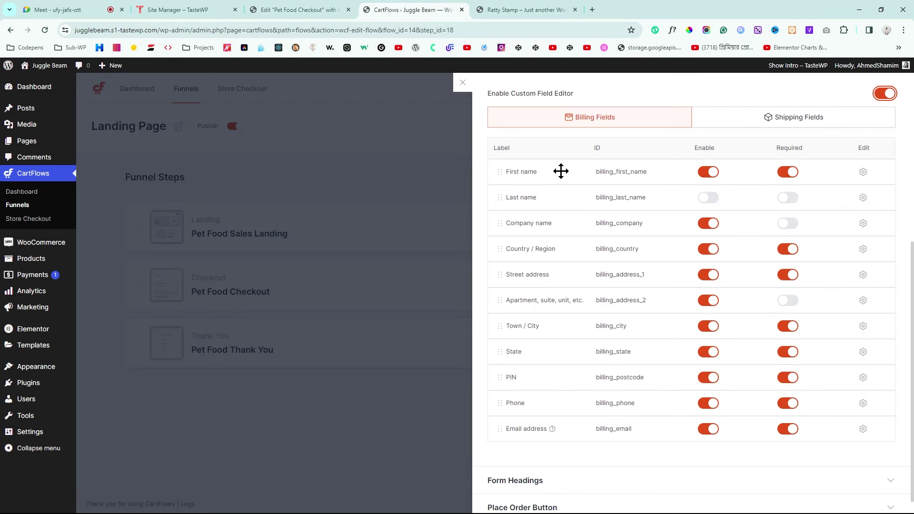
{"action": "left_click", "coordinate": [864, 172]}
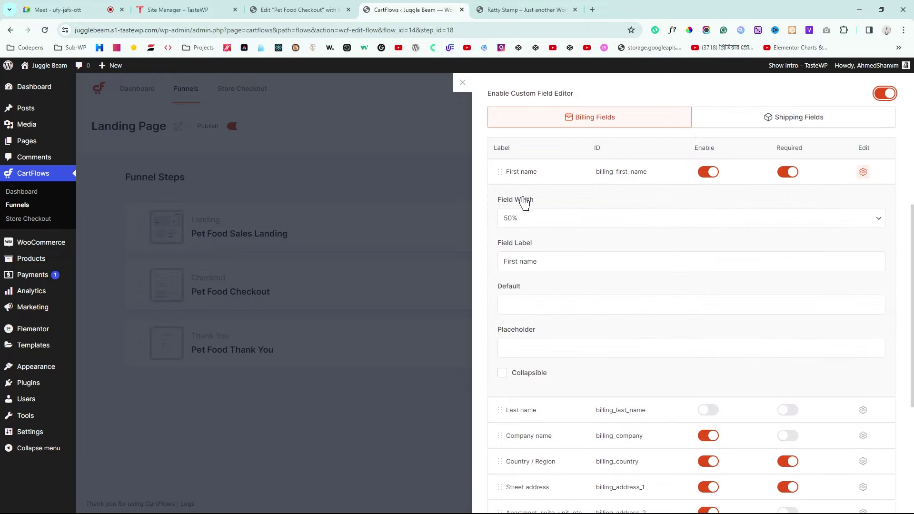
{"action": "left_click", "coordinate": [541, 219]}
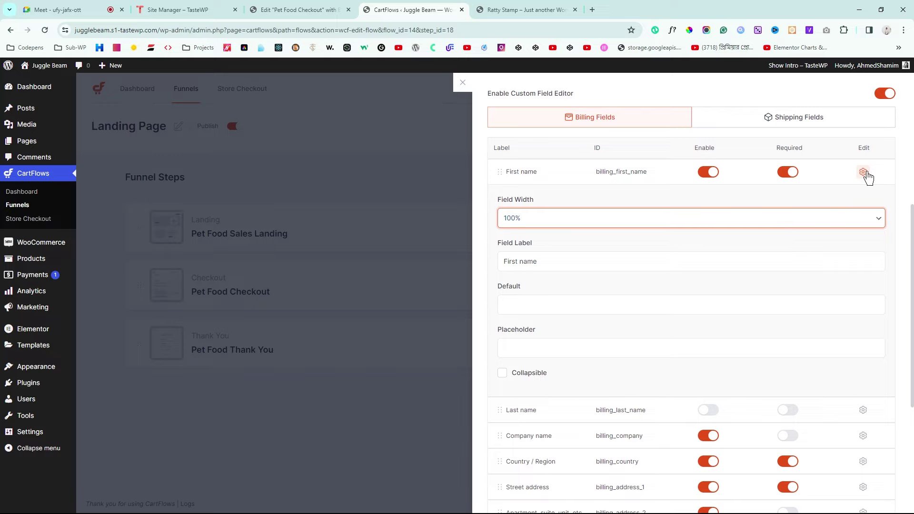
Step: Disable the Company name and Country / Region fields, making Country not required
{"action": "scroll", "coordinate": [639, 267], "scroll_direction": "down", "scroll_amount": 3}
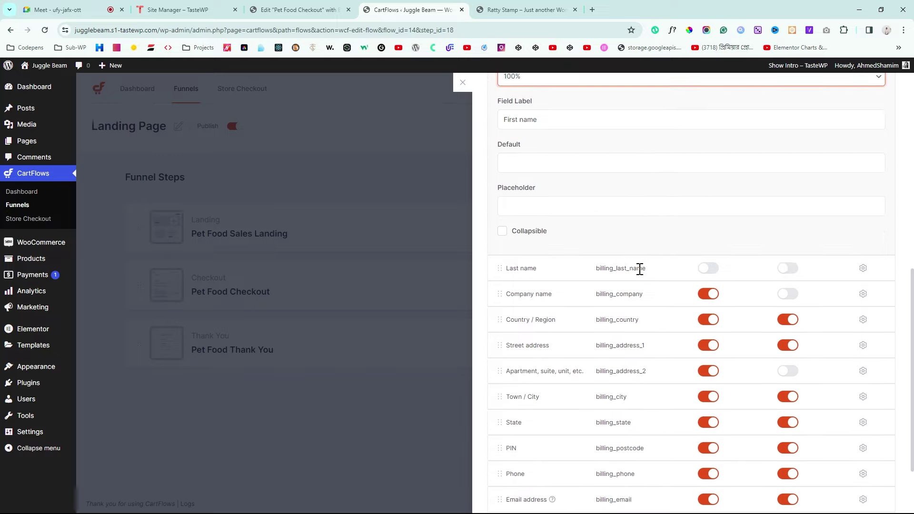
{"action": "left_click", "coordinate": [707, 293]}
{"action": "left_click", "coordinate": [708, 319]}
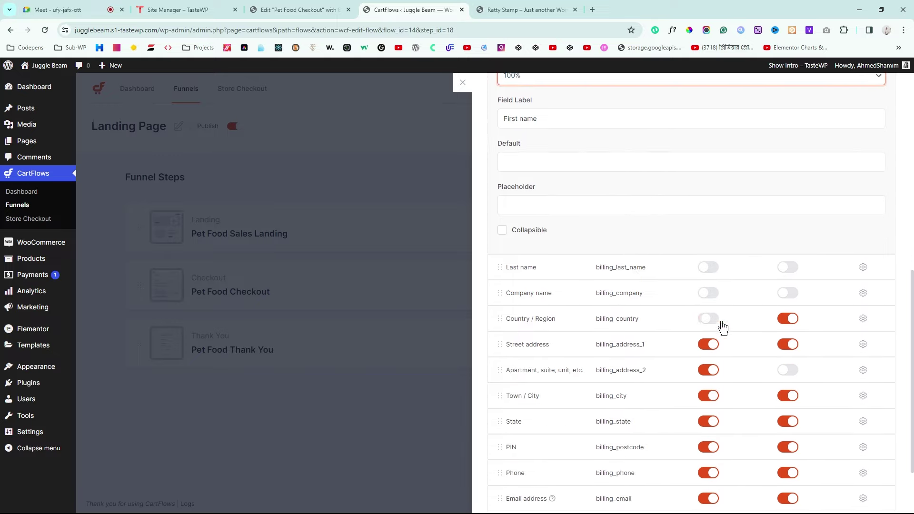
{"action": "left_click", "coordinate": [787, 319]}
Step: Label the Street address field 'Your Full Address' and use that text as its placeholder
{"action": "scroll", "coordinate": [785, 351], "scroll_direction": "down", "scroll_amount": 2}
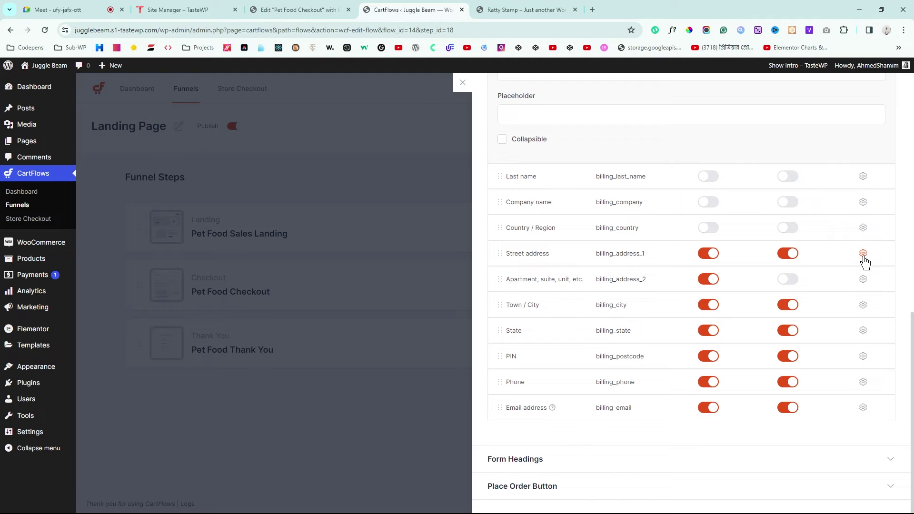
{"action": "left_click", "coordinate": [863, 255]}
{"action": "left_click", "coordinate": [532, 309]}
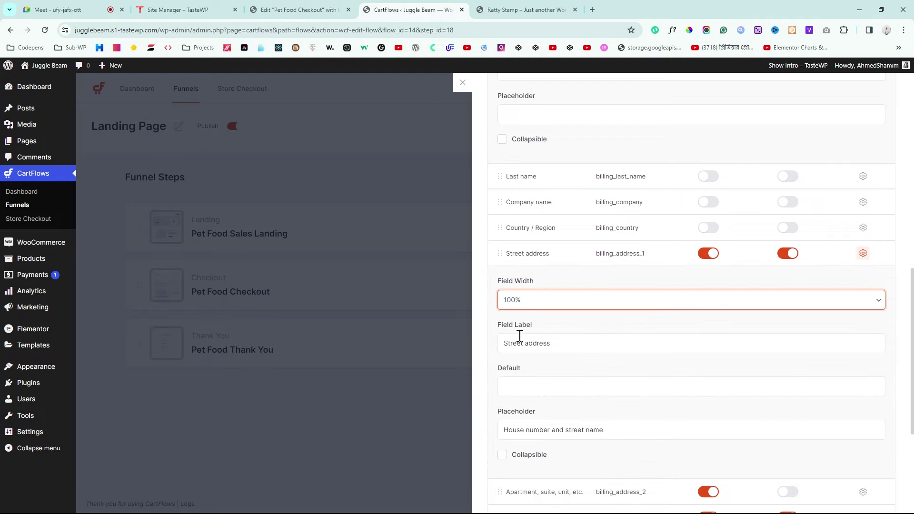
{"action": "scroll", "coordinate": [517, 338], "scroll_direction": "down", "scroll_amount": 1}
{"action": "left_click", "coordinate": [581, 300]}
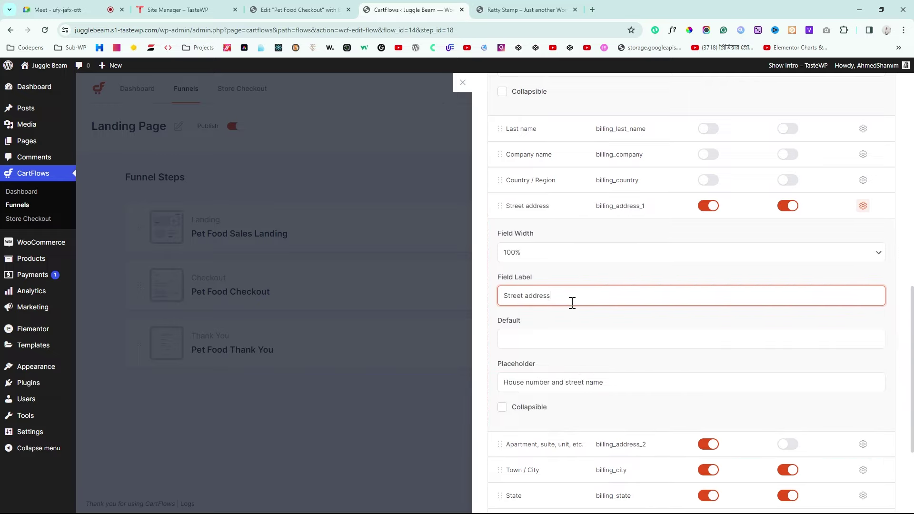
{"action": "key", "text": "ctrl+a"}
{"action": "key", "text": "BackSpace"}
{"action": "triple_click", "coordinate": [586, 303]}
{"action": "key", "text": "ctrl+c"}
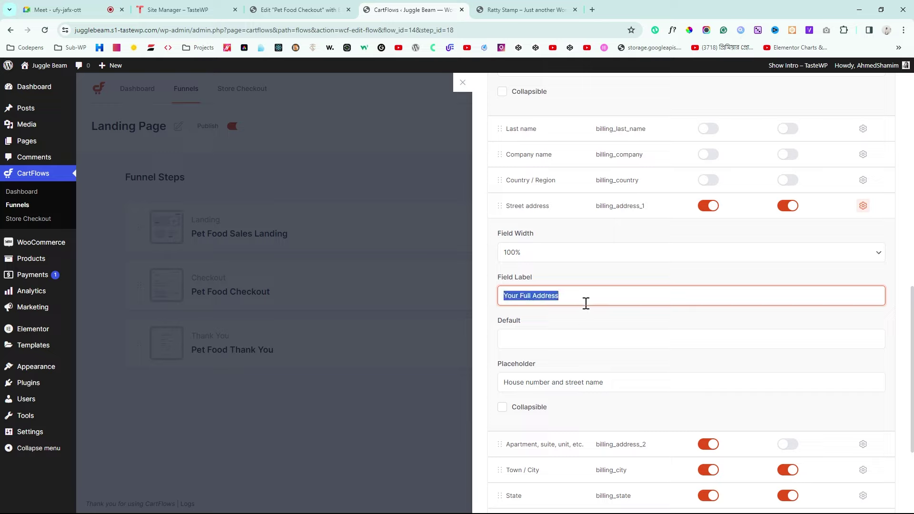
{"action": "left_click", "coordinate": [635, 384]}
{"action": "key", "text": "ctrl+v"}
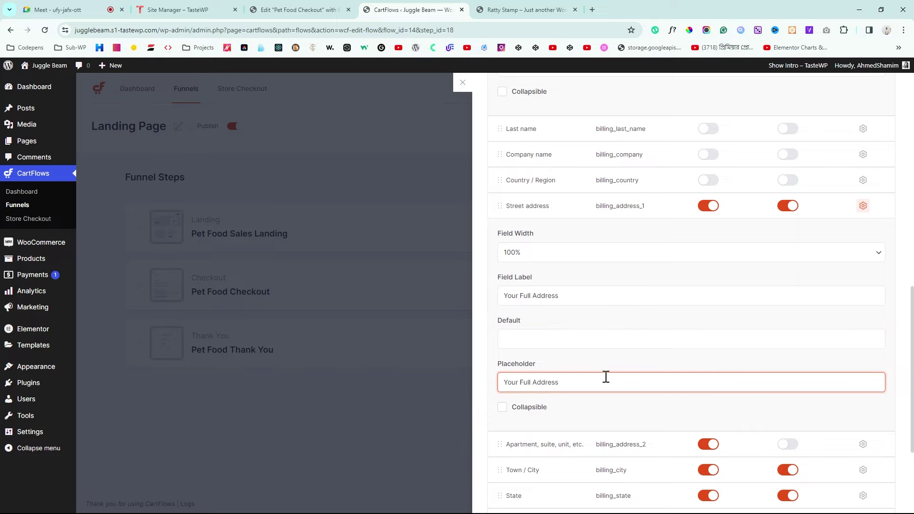
Step: Disable the Apartment, Town / City, State and PIN fields and make them not required
{"action": "scroll", "coordinate": [612, 376], "scroll_direction": "down", "scroll_amount": 1}
{"action": "scroll", "coordinate": [610, 374], "scroll_direction": "up", "scroll_amount": 1}
{"action": "scroll", "coordinate": [612, 373], "scroll_direction": "down", "scroll_amount": 3}
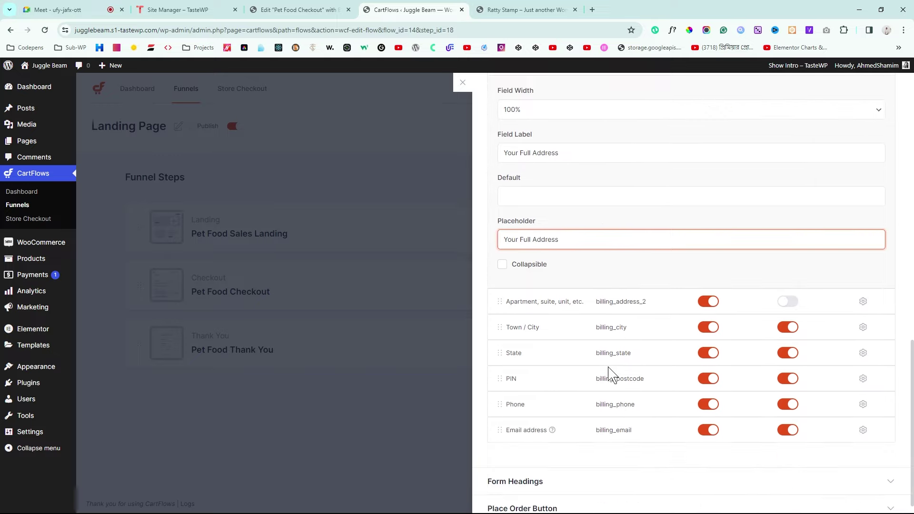
{"action": "left_click", "coordinate": [704, 304]}
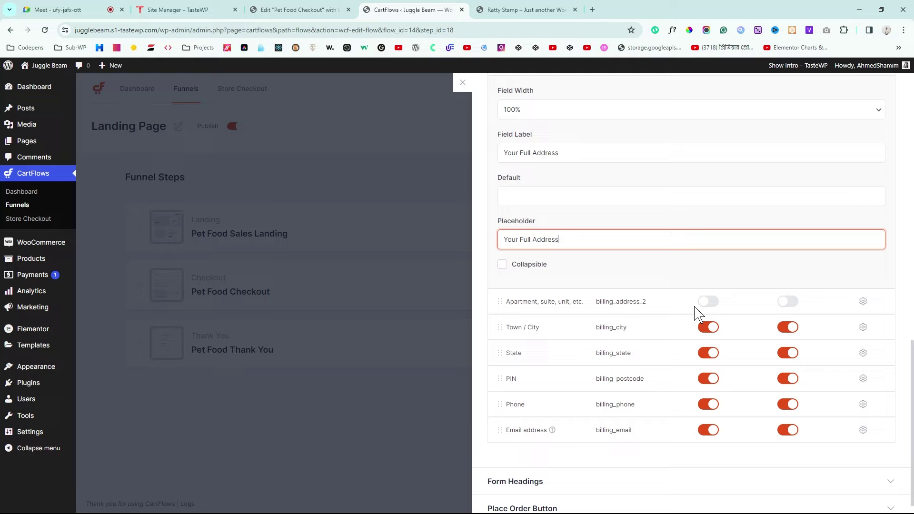
{"action": "left_click", "coordinate": [708, 329]}
{"action": "left_click", "coordinate": [785, 331]}
{"action": "left_click", "coordinate": [787, 354]}
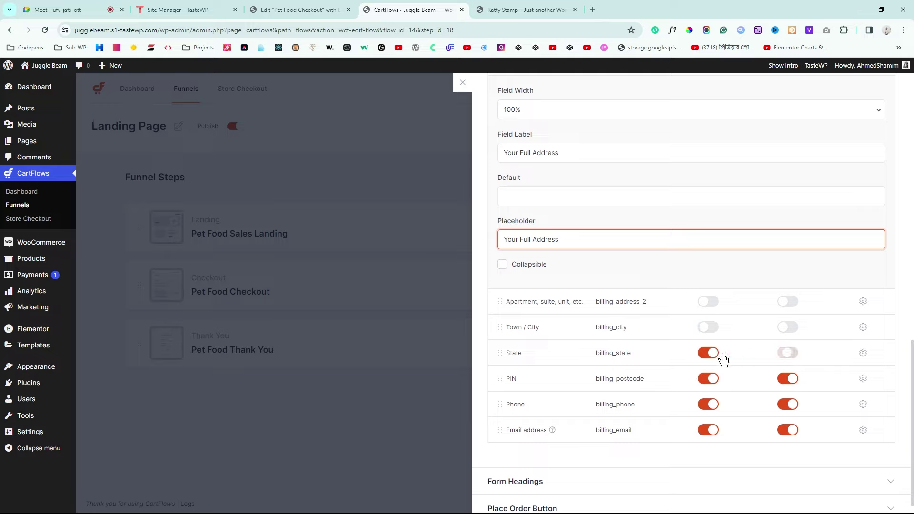
{"action": "left_click", "coordinate": [705, 355]}
{"action": "left_click", "coordinate": [705, 380]}
{"action": "left_click", "coordinate": [786, 379]}
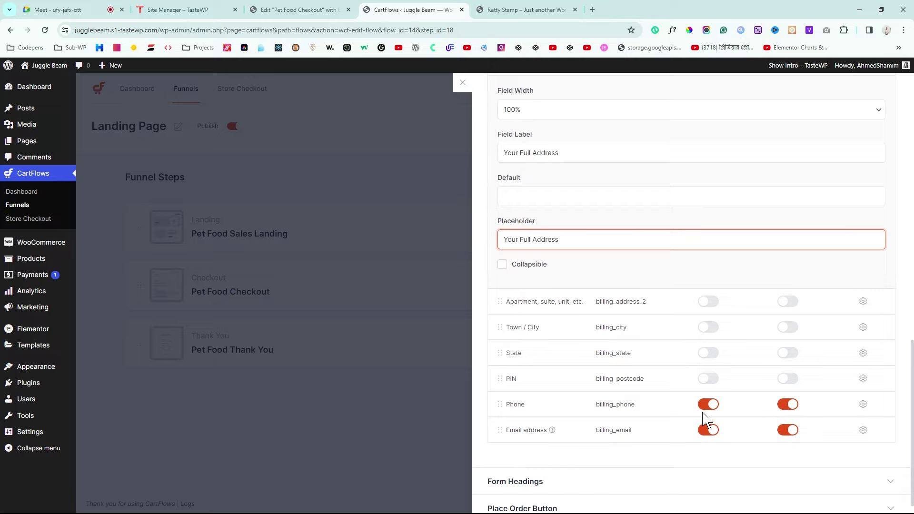
Step: Paste the copied text into the Phone field's placeholder
{"action": "scroll", "coordinate": [581, 403], "scroll_direction": "down", "scroll_amount": 1}
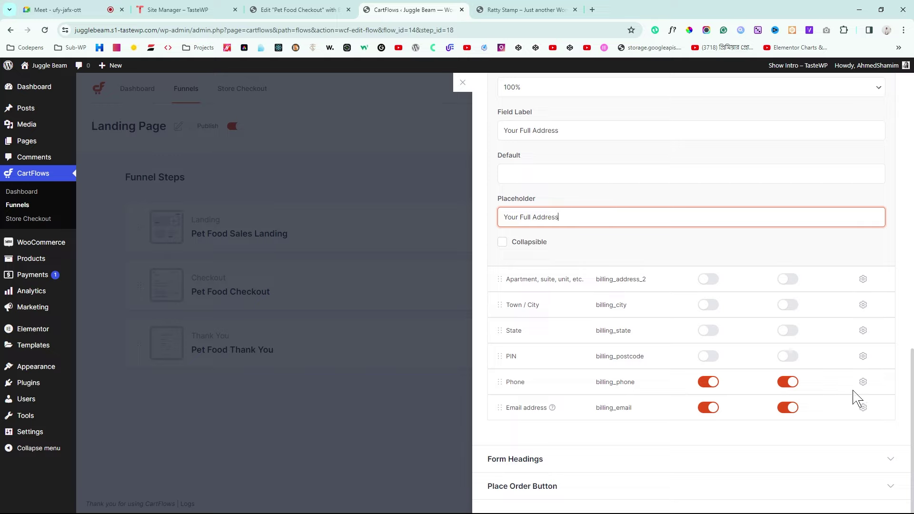
{"action": "left_click", "coordinate": [863, 386]}
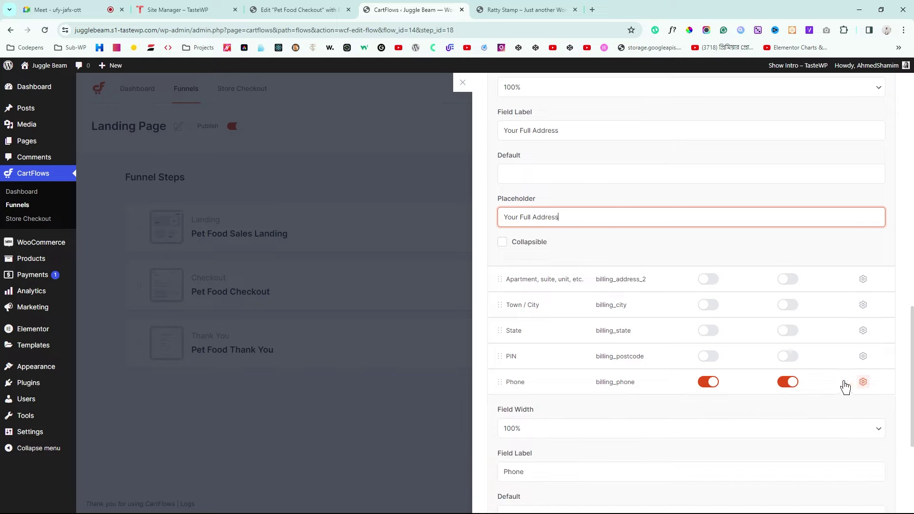
{"action": "scroll", "coordinate": [842, 385], "scroll_direction": "down", "scroll_amount": 3}
{"action": "left_click", "coordinate": [538, 413]}
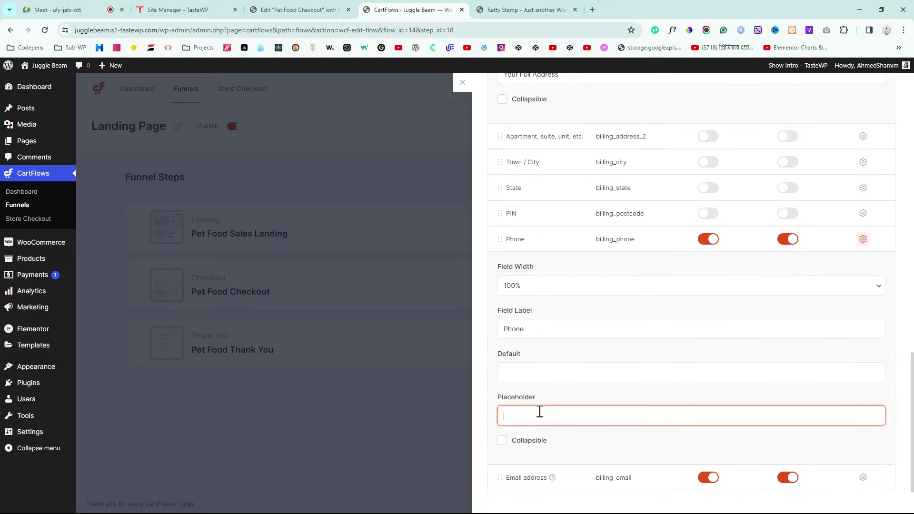
{"action": "type", "text": "Your Full Address"}
{"action": "scroll", "coordinate": [863, 398], "scroll_direction": "down", "scroll_amount": 1}
{"action": "scroll", "coordinate": [863, 398], "scroll_direction": "up", "scroll_amount": 10}
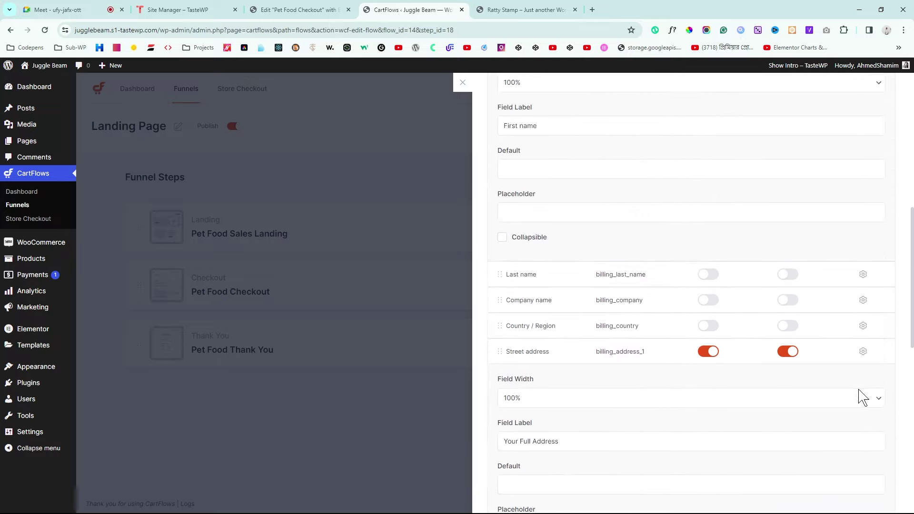
{"action": "scroll", "coordinate": [860, 396], "scroll_direction": "up", "scroll_amount": 12}
{"action": "scroll", "coordinate": [735, 188], "scroll_direction": "down", "scroll_amount": 2}
{"action": "scroll", "coordinate": [753, 195], "scroll_direction": "up", "scroll_amount": 2}
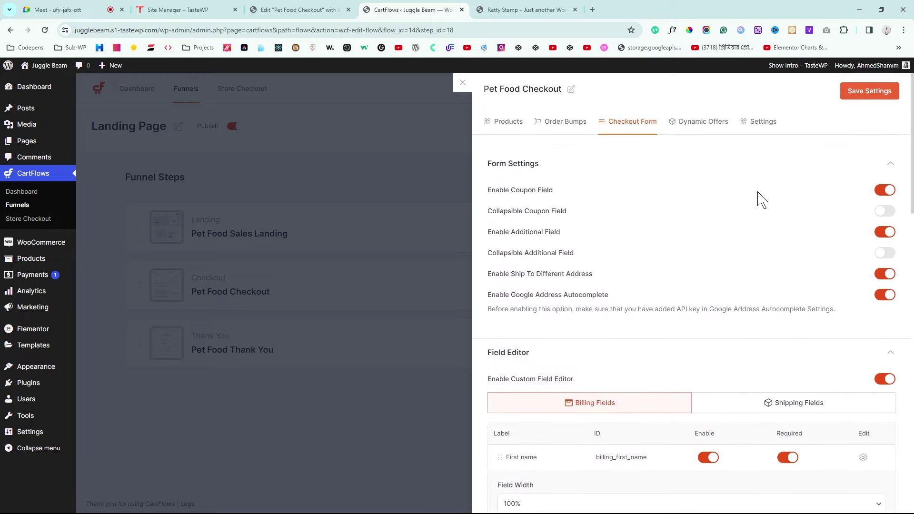
Step: Save the CartFlows checkout form field settings
{"action": "left_click", "coordinate": [873, 96]}
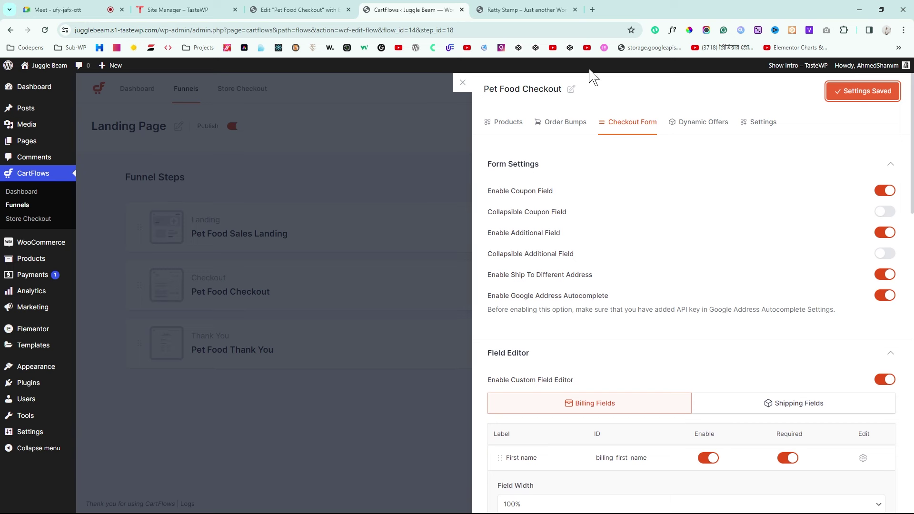
{"action": "left_click", "coordinate": [496, 10]}
{"action": "left_click", "coordinate": [412, 10]}
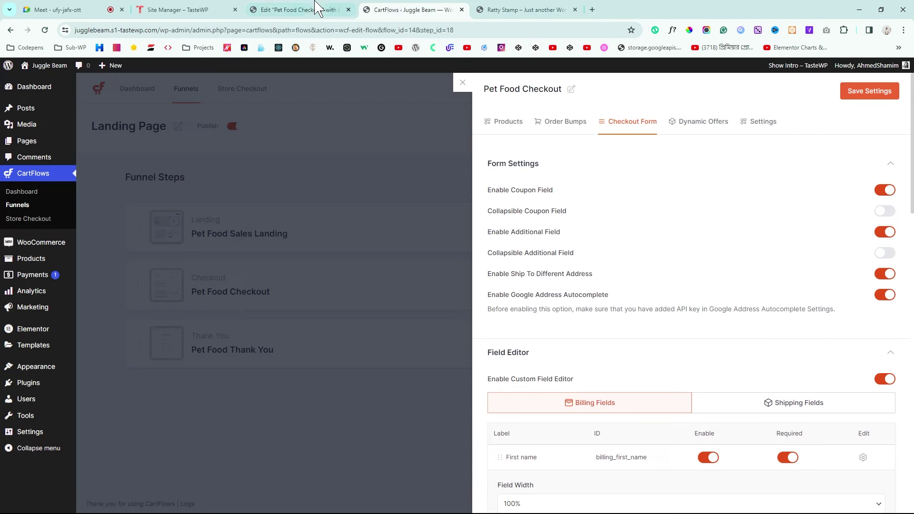
Step: Reload the Elementor checkout editor and check the First Name, Your Full Address and Phone fields
{"action": "left_click", "coordinate": [317, 10]}
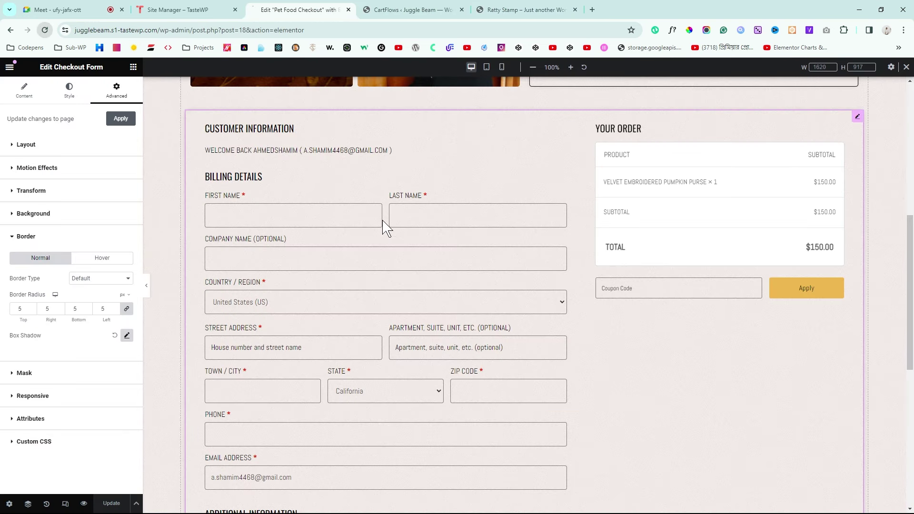
{"action": "key", "text": "F5"}
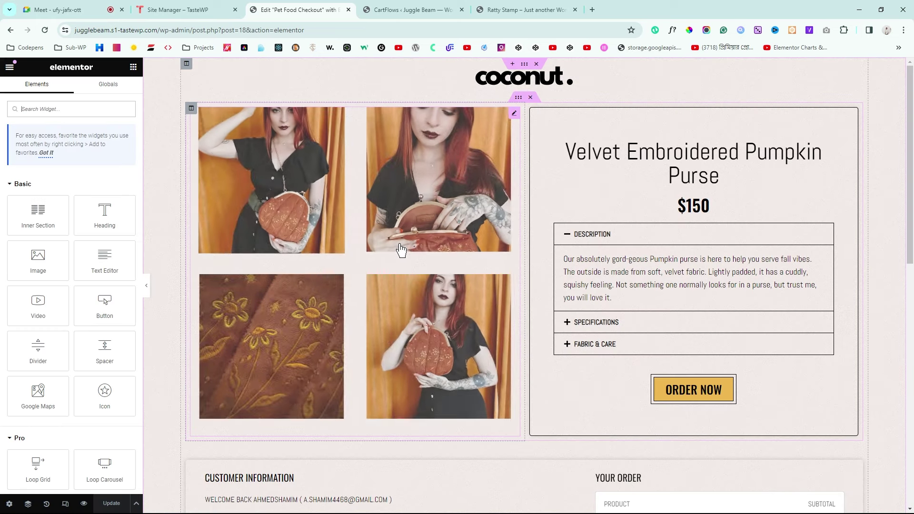
{"action": "left_click_drag", "start_coordinate": [912, 131], "coordinate": [912, 281]}
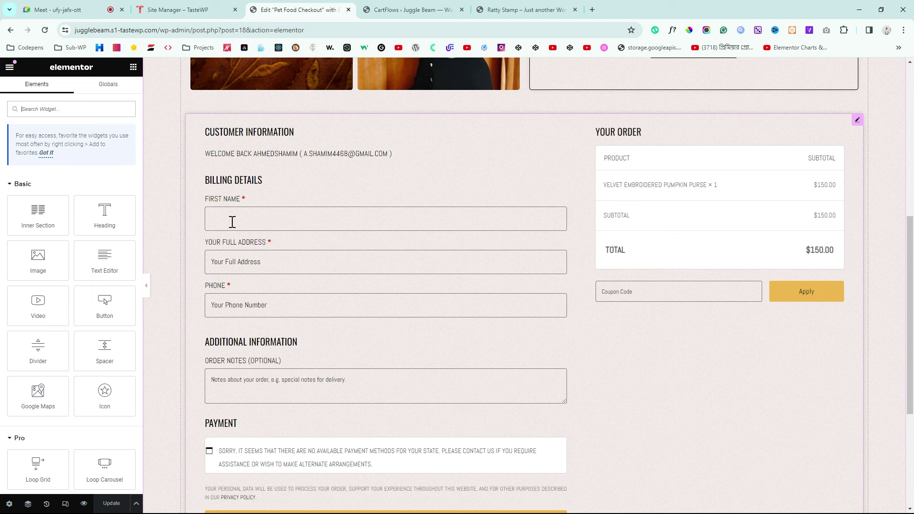
{"action": "left_click", "coordinate": [228, 224]}
{"action": "left_click", "coordinate": [275, 268]}
{"action": "left_click", "coordinate": [274, 306]}
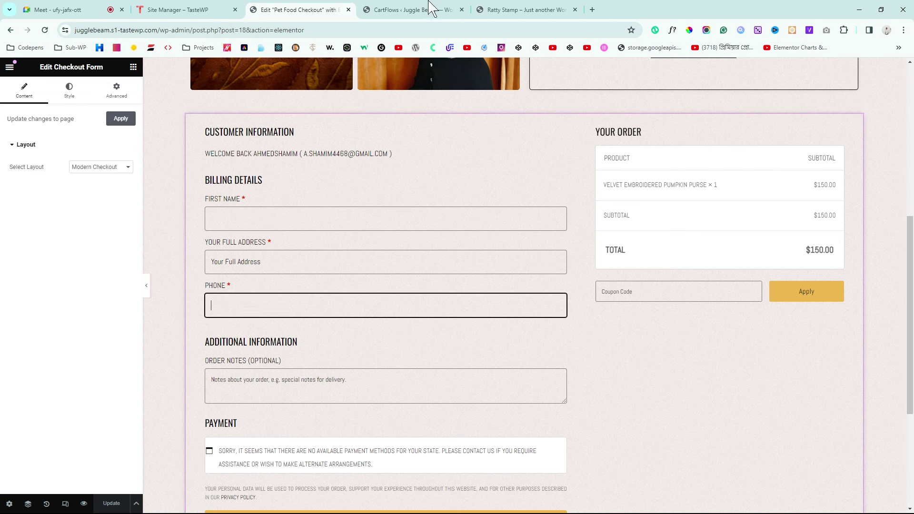
Step: Go back from the Elementor preview to the CartFlows checkout form settings
{"action": "left_click", "coordinate": [256, 210]}
{"action": "left_click", "coordinate": [504, 10]}
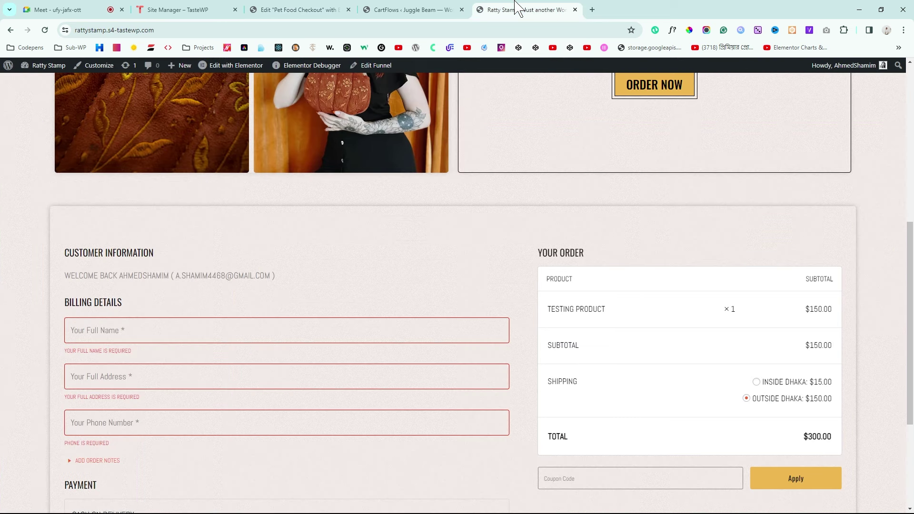
{"action": "left_click", "coordinate": [419, 7]}
{"action": "left_click", "coordinate": [483, 8]}
{"action": "left_click", "coordinate": [308, 10]}
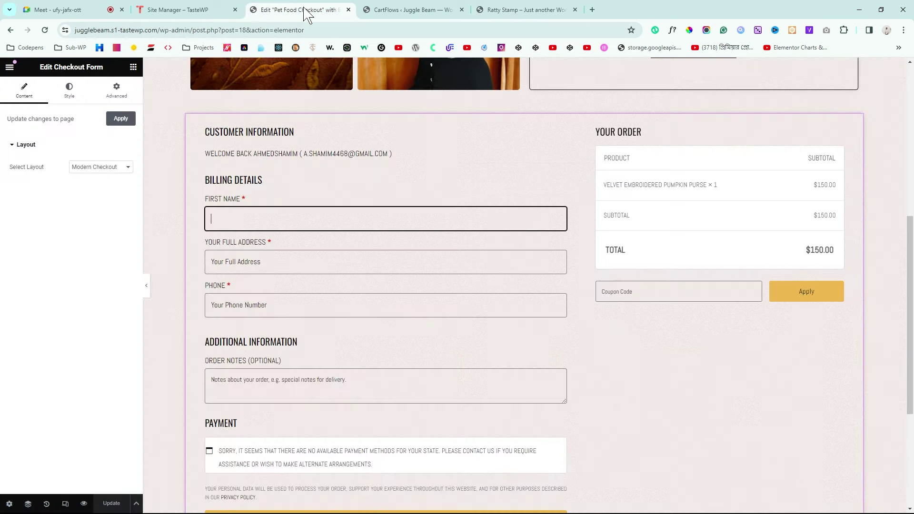
{"action": "left_click", "coordinate": [394, 7]}
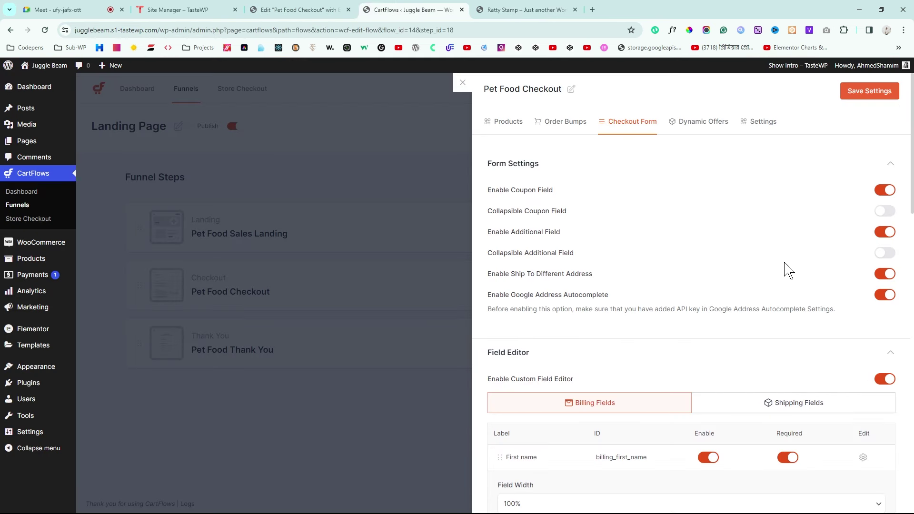
Step: Give the First name field the placeholder 'Your Full Name' and save the settings
{"action": "scroll", "coordinate": [789, 270], "scroll_direction": "down", "scroll_amount": 1}
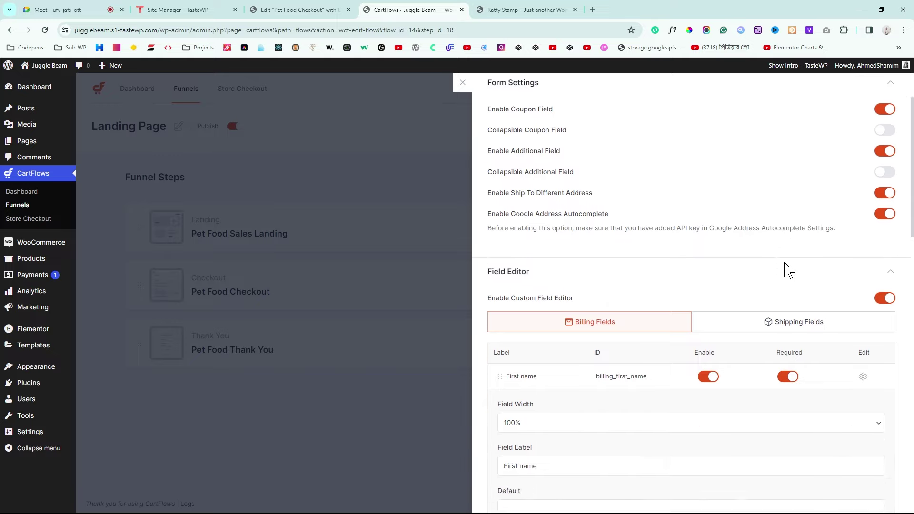
{"action": "left_click", "coordinate": [863, 410]}
{"action": "scroll", "coordinate": [818, 407], "scroll_direction": "down", "scroll_amount": 2}
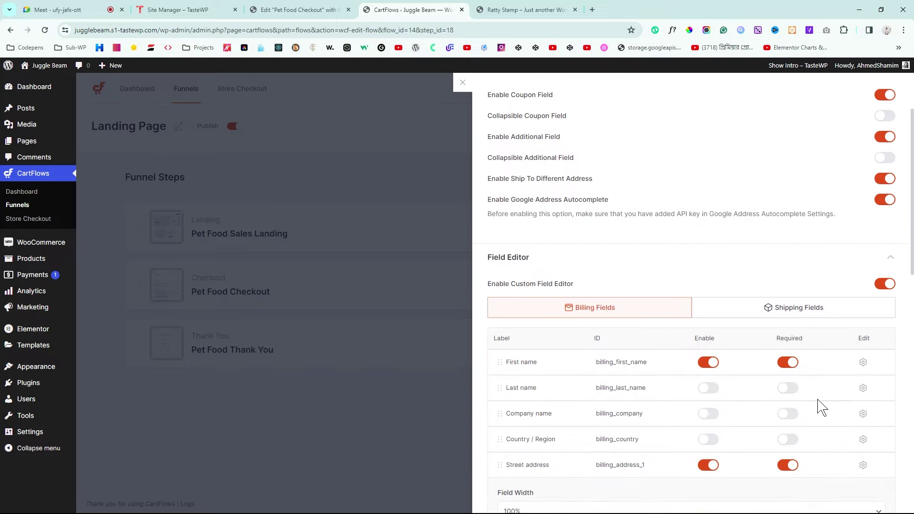
{"action": "left_click", "coordinate": [863, 315]}
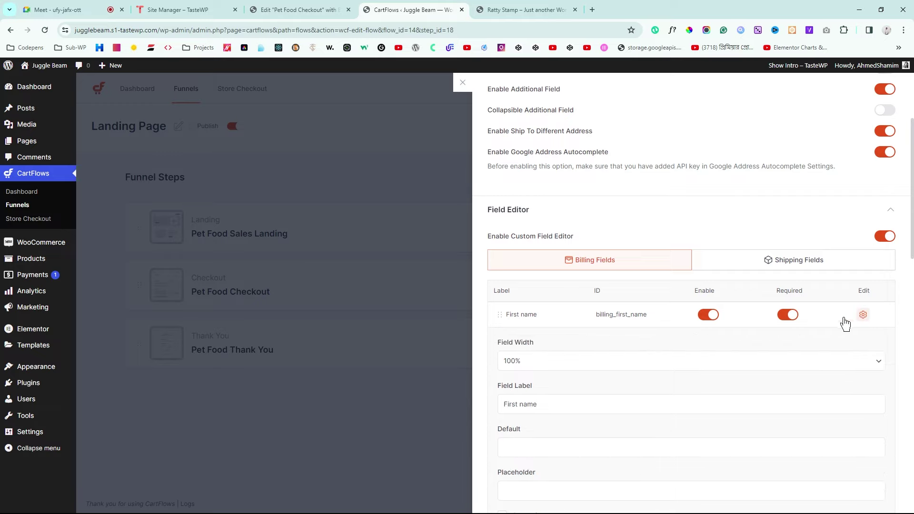
{"action": "scroll", "coordinate": [678, 358], "scroll_direction": "down", "scroll_amount": 2}
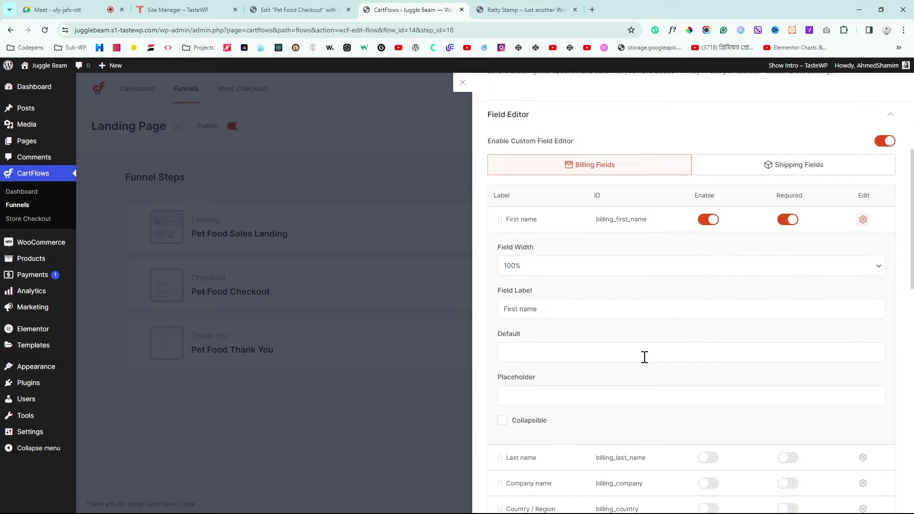
{"action": "left_click", "coordinate": [548, 393]}
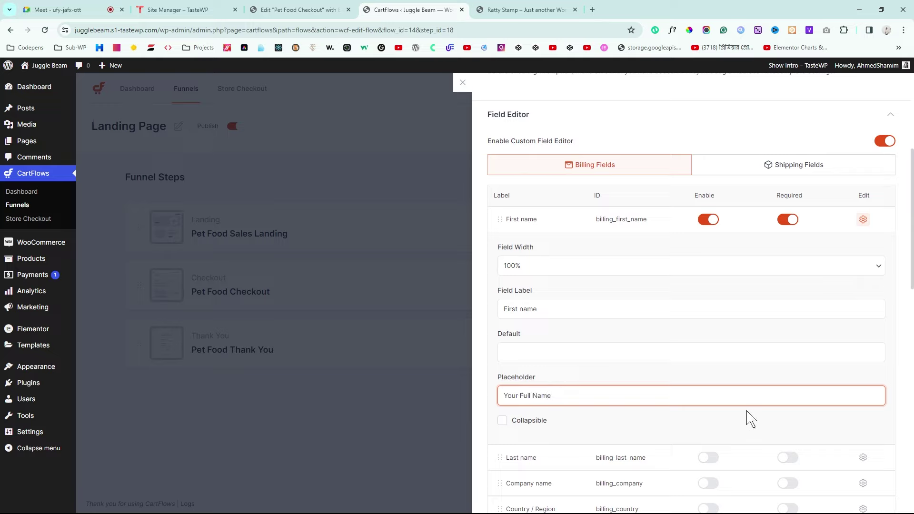
{"action": "scroll", "coordinate": [910, 254], "scroll_direction": "up", "scroll_amount": 5}
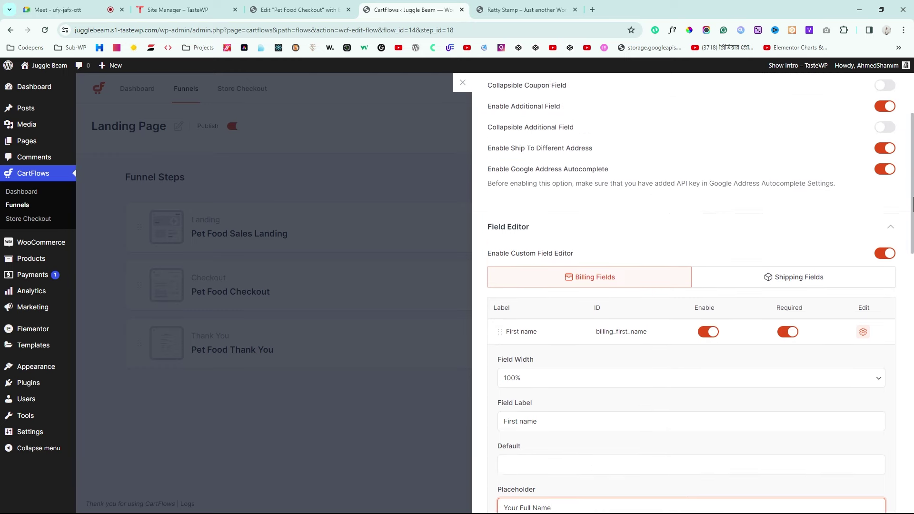
{"action": "left_click", "coordinate": [874, 95]}
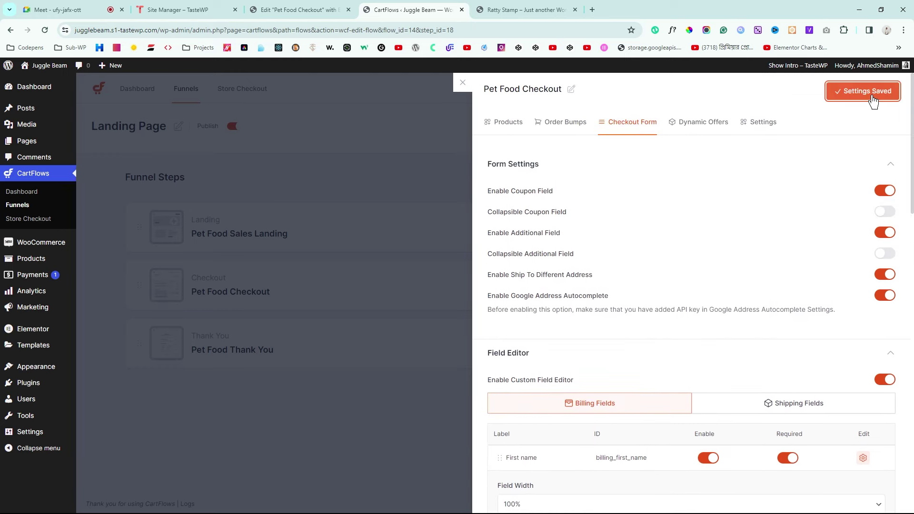
Step: Reload the Elementor editor to confirm the 'Your Full Name' placeholder, then return to CartFlows
{"action": "left_click", "coordinate": [518, 10]}
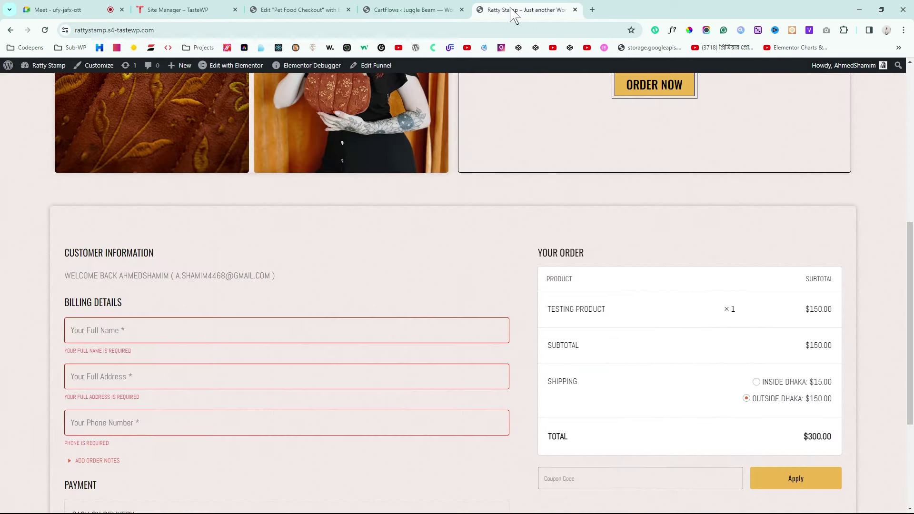
{"action": "left_click", "coordinate": [295, 10]}
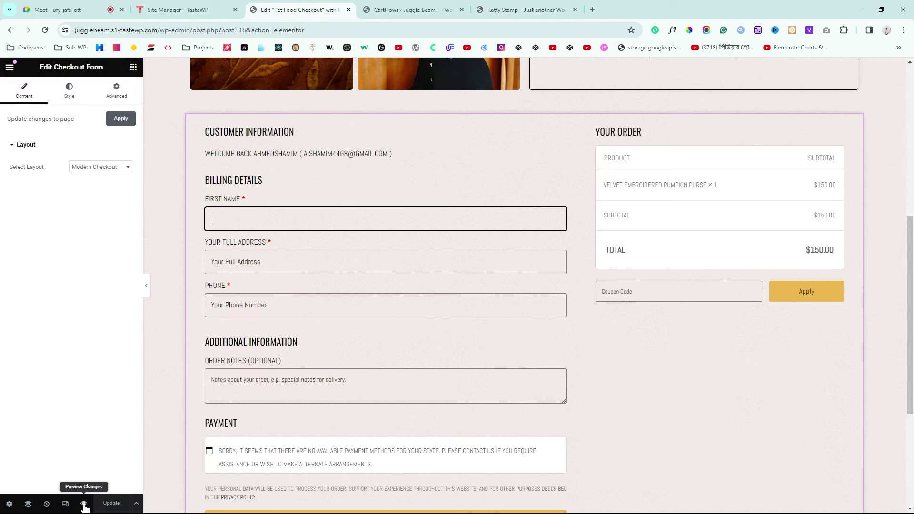
{"action": "left_click", "coordinate": [45, 30]}
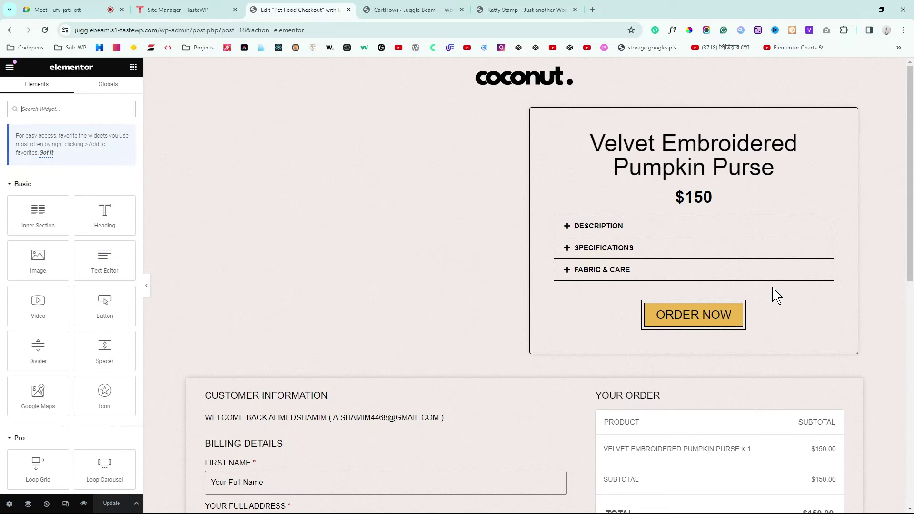
{"action": "left_click_drag", "start_coordinate": [913, 142], "coordinate": [913, 311]}
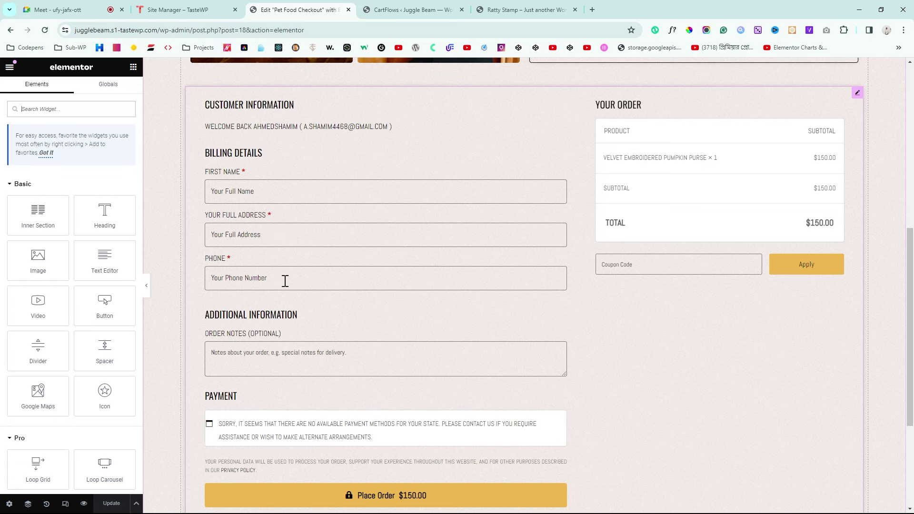
{"action": "left_click", "coordinate": [524, 10]}
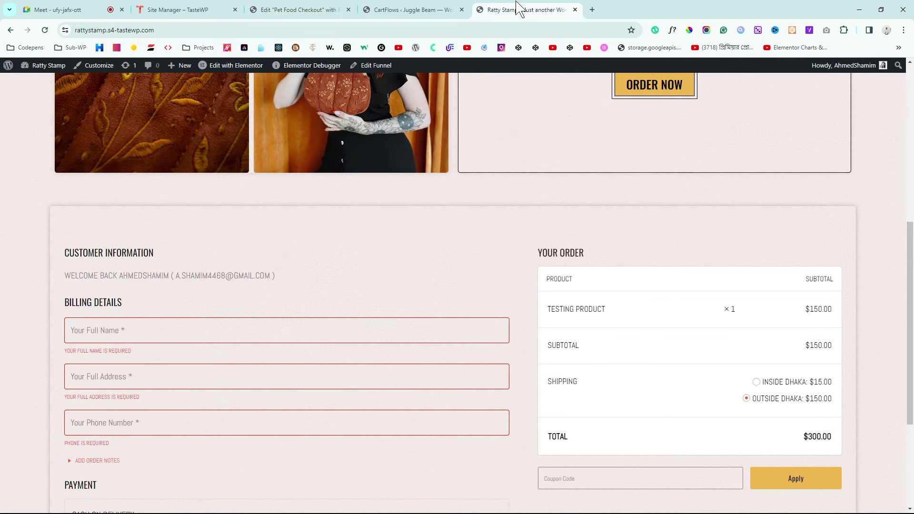
{"action": "left_click", "coordinate": [434, 8]}
Step: Reopen the First name field settings and select its 'Your Full Name' placeholder text
{"action": "scroll", "coordinate": [633, 268], "scroll_direction": "down", "scroll_amount": 2}
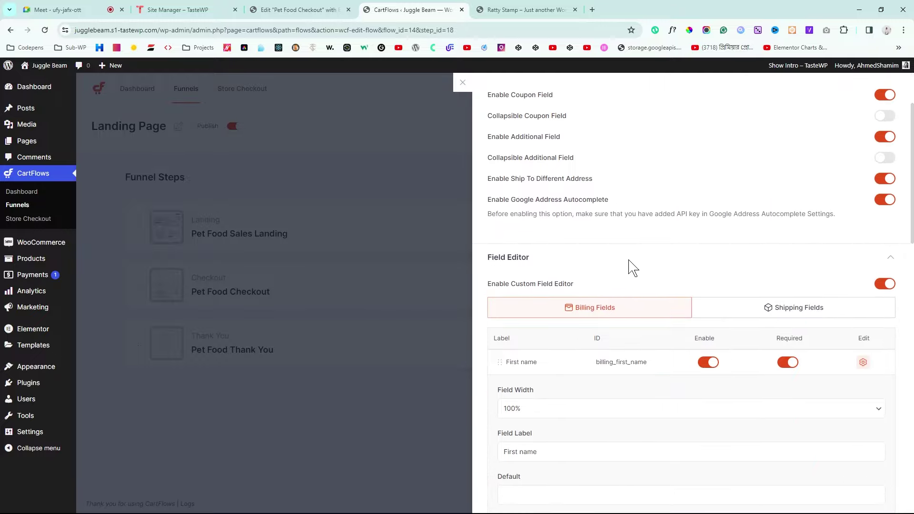
{"action": "left_click", "coordinate": [863, 362]}
{"action": "scroll", "coordinate": [820, 380], "scroll_direction": "down", "scroll_amount": 3}
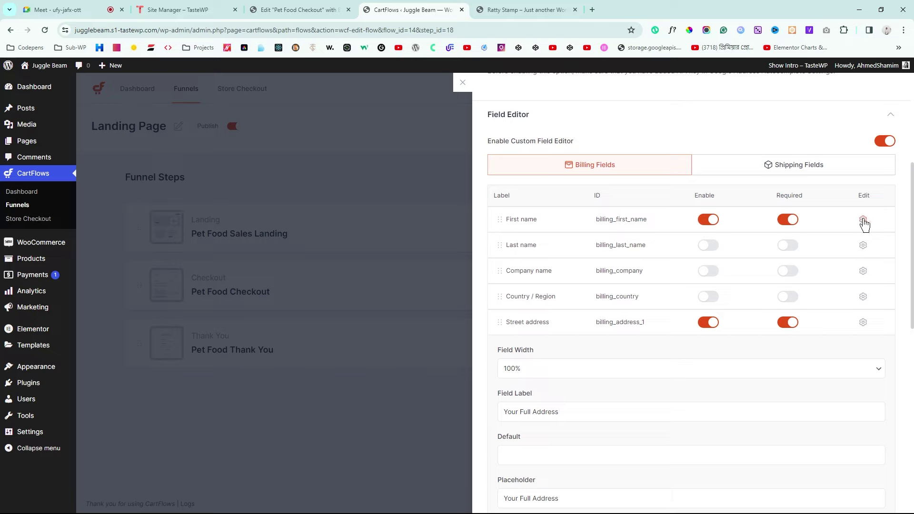
{"action": "left_click", "coordinate": [864, 220]}
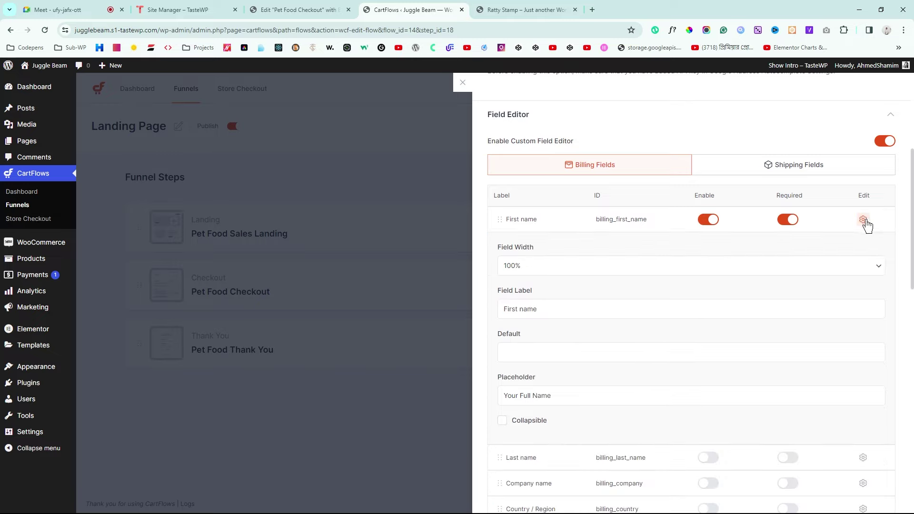
{"action": "left_click", "coordinate": [543, 310]}
{"action": "left_click", "coordinate": [589, 396]}
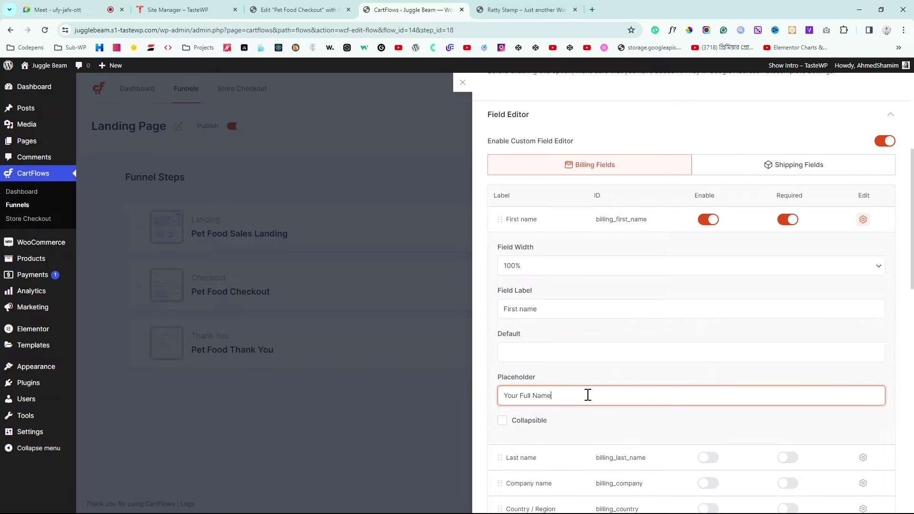
{"action": "key", "text": "ctrl+a"}
{"action": "key", "text": "ctrl+c"}
Step: Change the First name label to 'Your Full Name', save, and return to the Elementor editor
{"action": "left_click", "coordinate": [570, 307]}
{"action": "key", "text": "ctrl+a"}
{"action": "key", "text": "ctrl+v"}
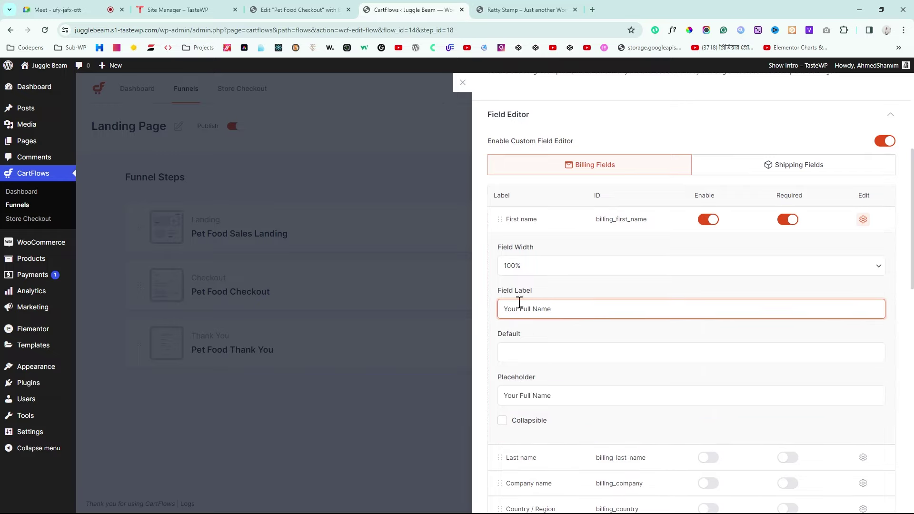
{"action": "scroll", "coordinate": [755, 310], "scroll_direction": "up", "scroll_amount": 5}
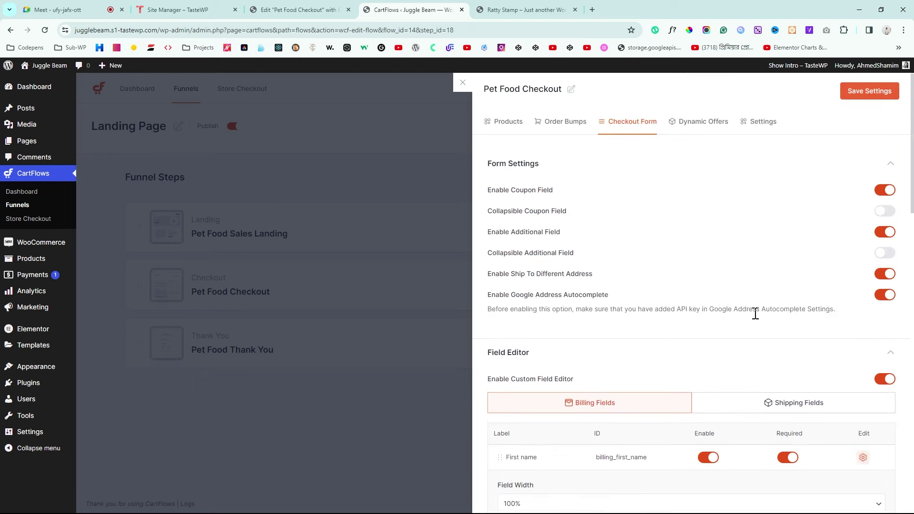
{"action": "left_click", "coordinate": [870, 94]}
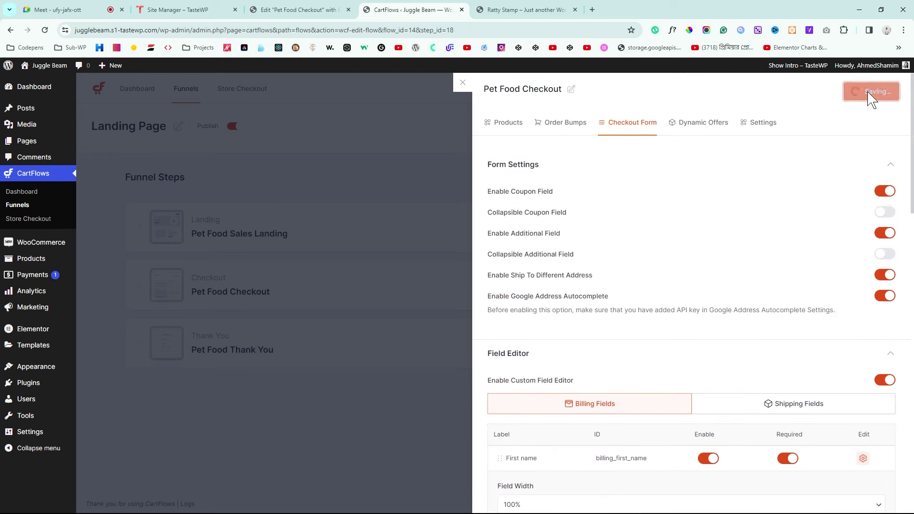
{"action": "left_click", "coordinate": [551, 8]}
{"action": "left_click", "coordinate": [412, 9]}
Step: Set the checkout form's payment text and description colours to black (#000000) and update the page
{"action": "left_click", "coordinate": [282, 9]}
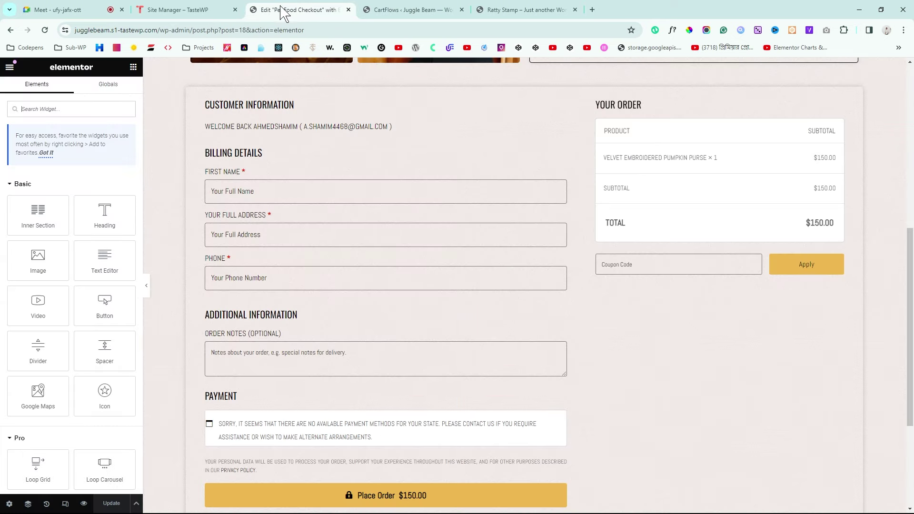
{"action": "scroll", "coordinate": [459, 270], "scroll_direction": "down", "scroll_amount": 1}
{"action": "scroll", "coordinate": [457, 262], "scroll_direction": "up", "scroll_amount": 2}
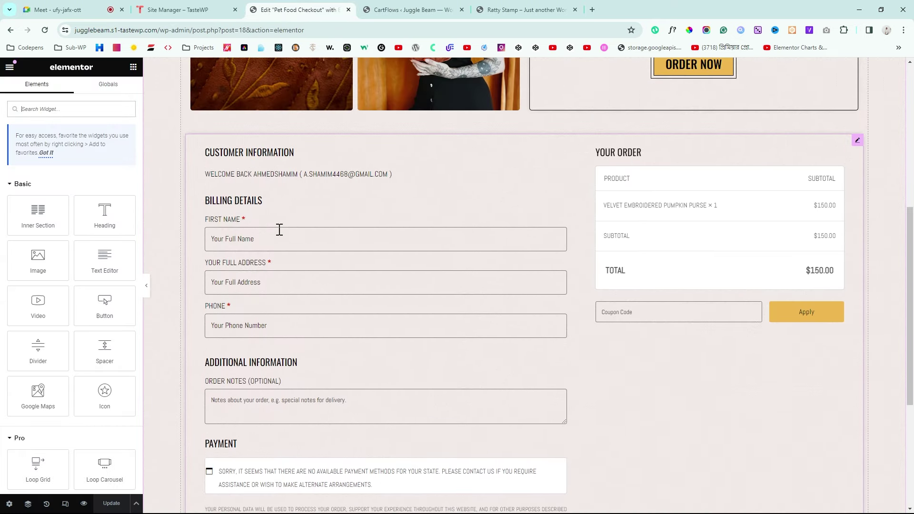
{"action": "left_click", "coordinate": [857, 140]}
{"action": "left_click", "coordinate": [70, 92]}
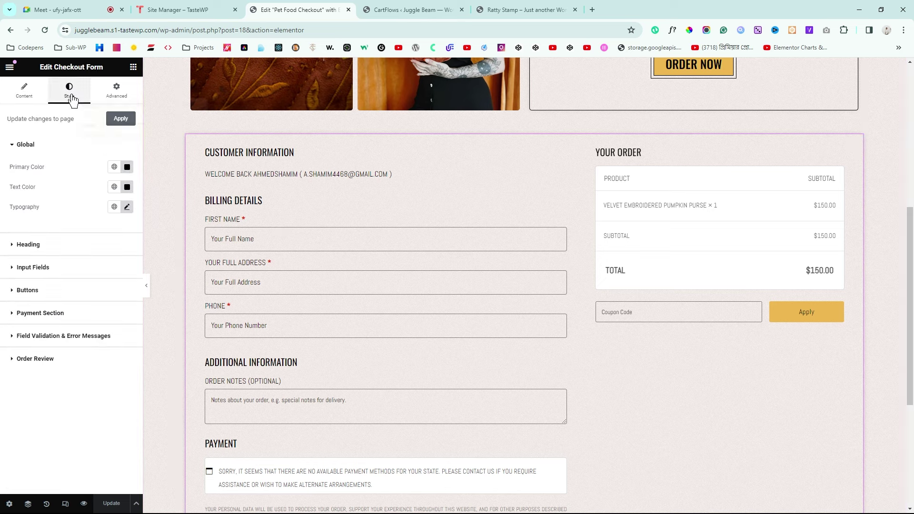
{"action": "left_click", "coordinate": [34, 314]}
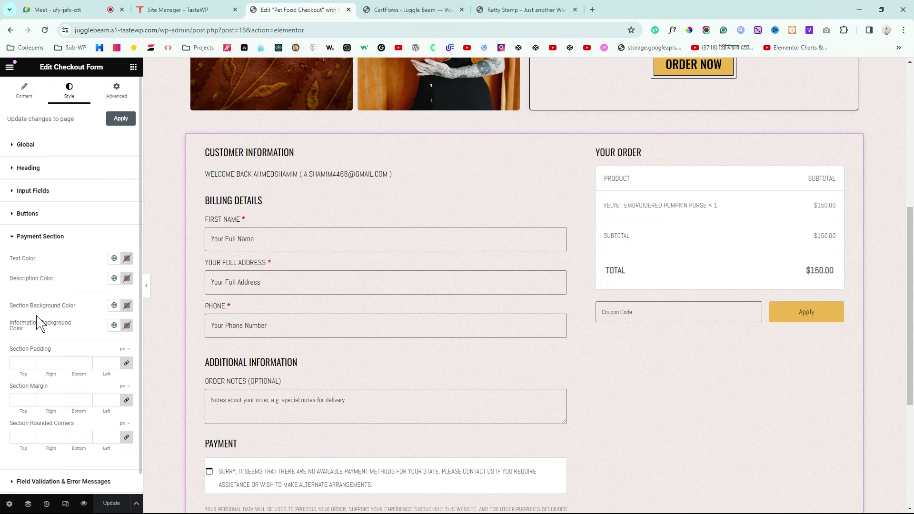
{"action": "left_click", "coordinate": [126, 258]}
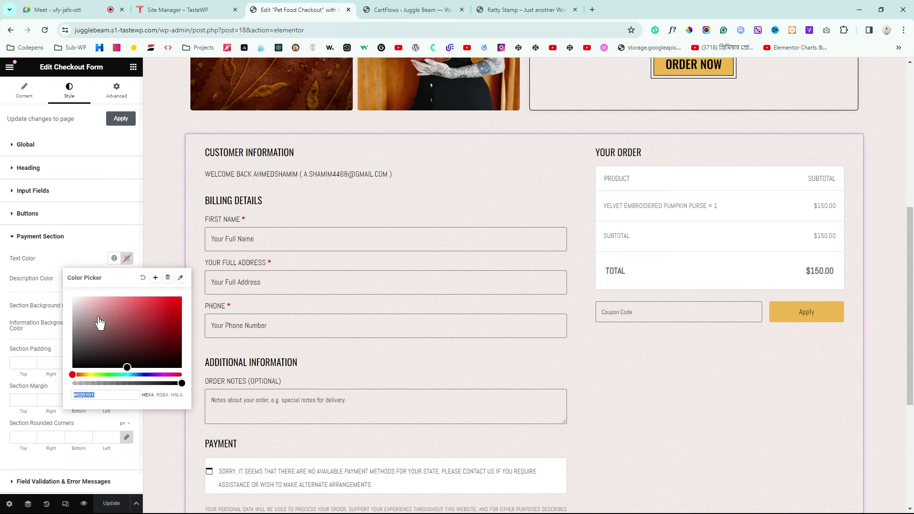
{"action": "mouse_move", "coordinate": [96, 328]}
{"action": "left_mouse_down"}
{"action": "mouse_move", "coordinate": [83, 336]}
{"action": "mouse_move", "coordinate": [79, 294]}
{"action": "mouse_move", "coordinate": [84, 349]}
{"action": "mouse_move", "coordinate": [51, 402]}
{"action": "left_mouse_up"}
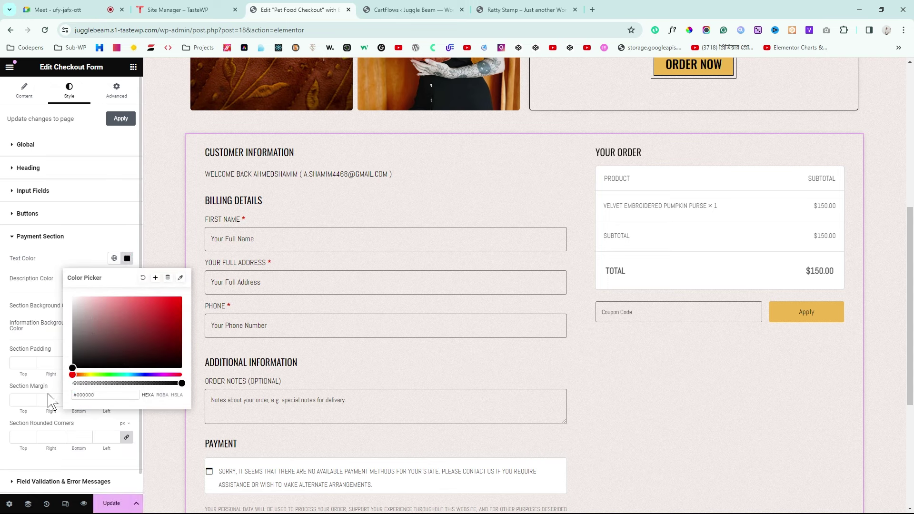
{"action": "left_click", "coordinate": [6, 324]}
{"action": "left_click", "coordinate": [127, 278]}
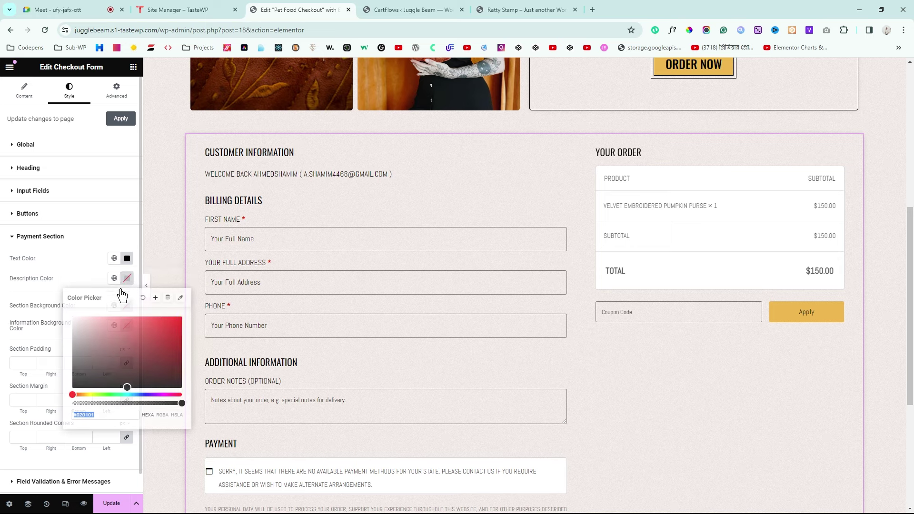
{"action": "left_click", "coordinate": [3, 369]}
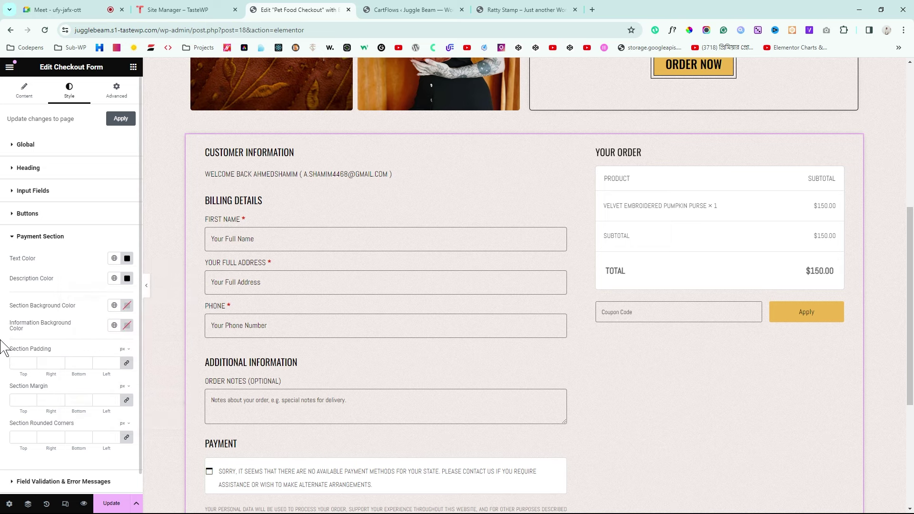
{"action": "scroll", "coordinate": [3, 346], "scroll_direction": "down", "scroll_amount": 1}
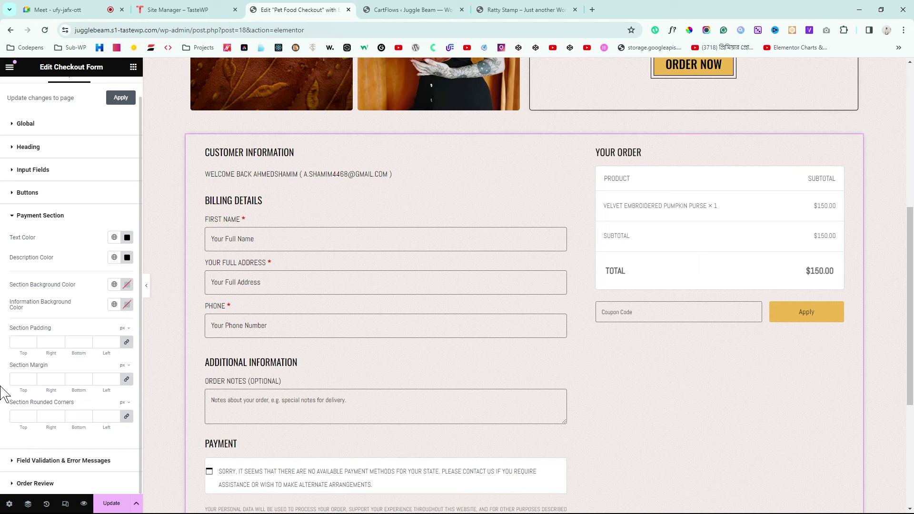
{"action": "left_click", "coordinate": [111, 504]}
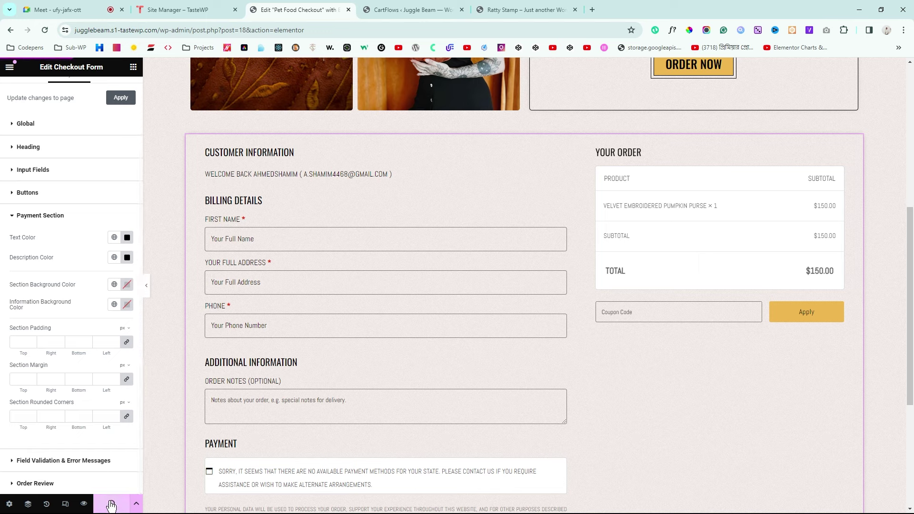
Step: Set the order review text colour to black (#000000) and update the page
{"action": "scroll", "coordinate": [495, 342], "scroll_direction": "down", "scroll_amount": 2}
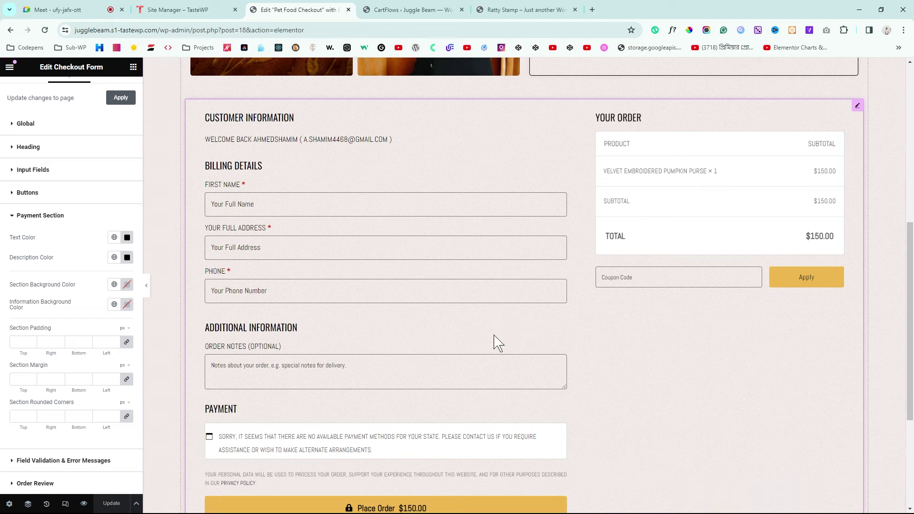
{"action": "left_click", "coordinate": [35, 484]}
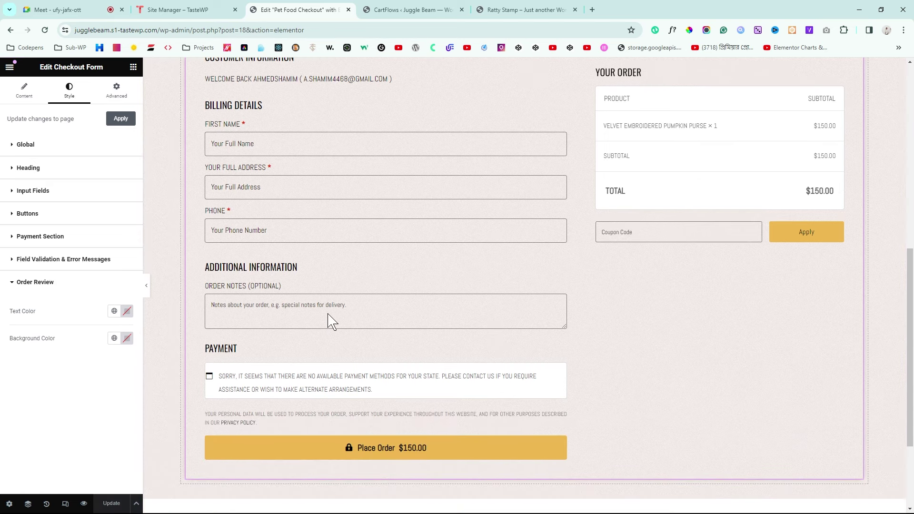
{"action": "scroll", "coordinate": [360, 305], "scroll_direction": "up", "scroll_amount": 2}
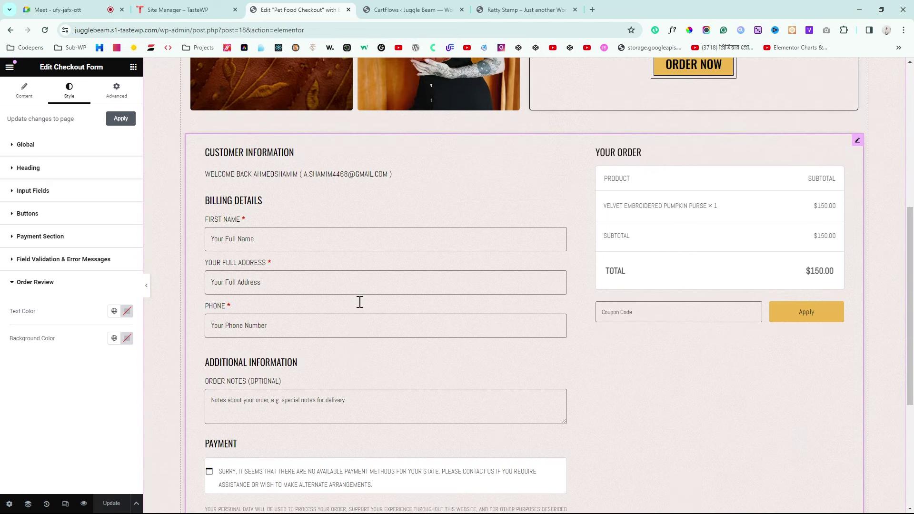
{"action": "left_click", "coordinate": [127, 311]}
{"action": "left_click_drag", "start_coordinate": [80, 377], "coordinate": [67, 440]}
{"action": "left_click", "coordinate": [34, 450]}
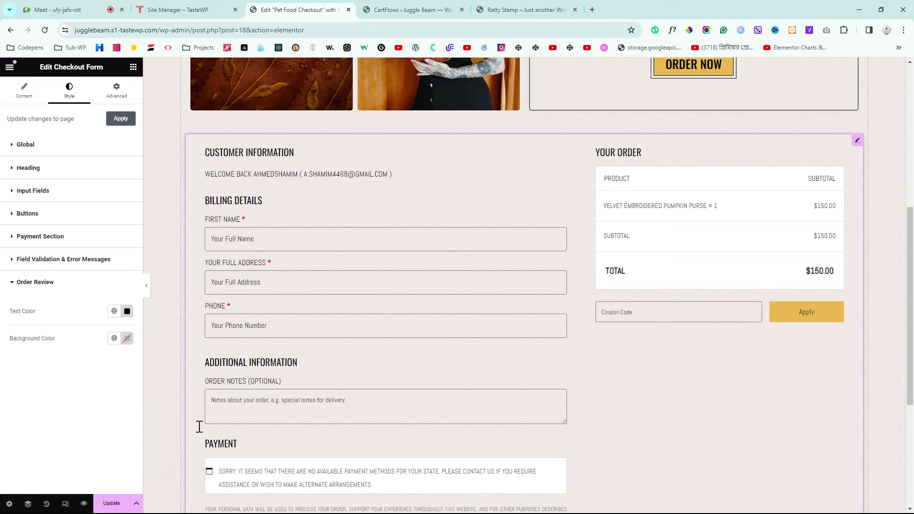
{"action": "left_click", "coordinate": [112, 504]}
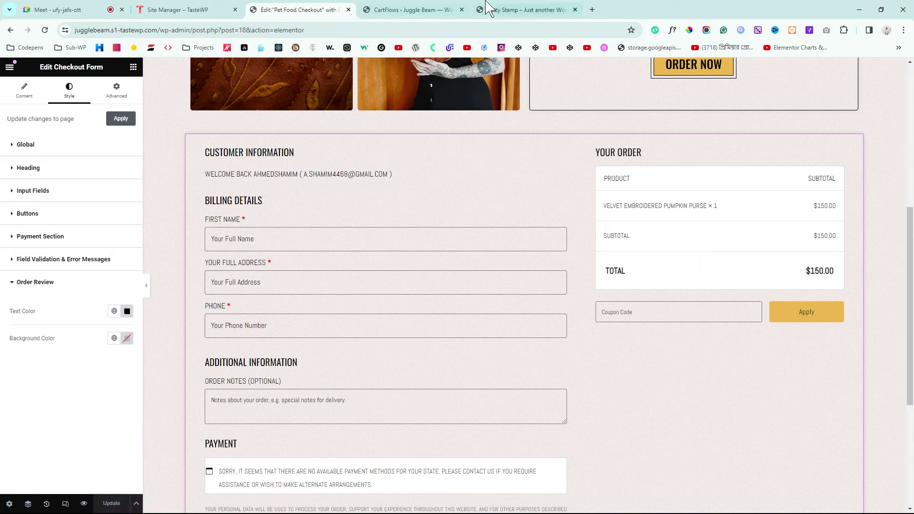
Step: Preview the saved Pet Food Checkout page and scroll down to its checkout form
{"action": "left_click", "coordinate": [84, 504]}
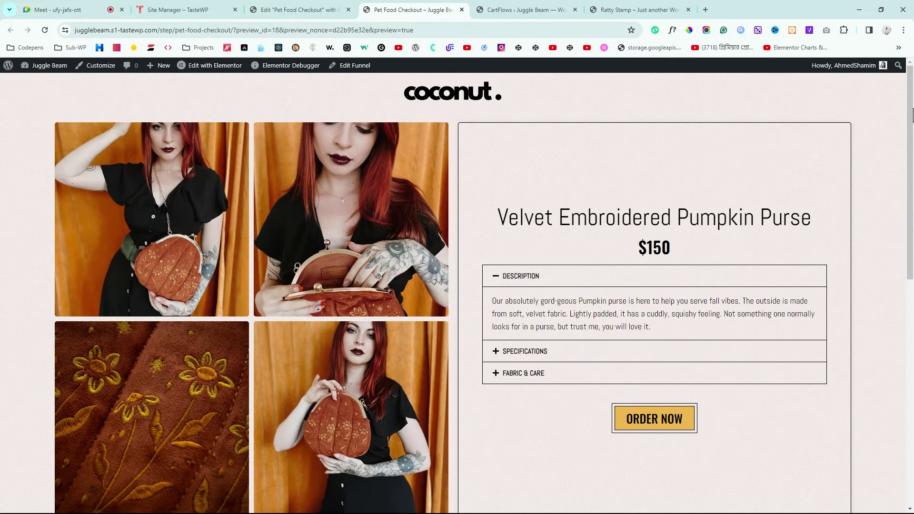
{"action": "left_click_drag", "start_coordinate": [913, 116], "coordinate": [910, 308]}
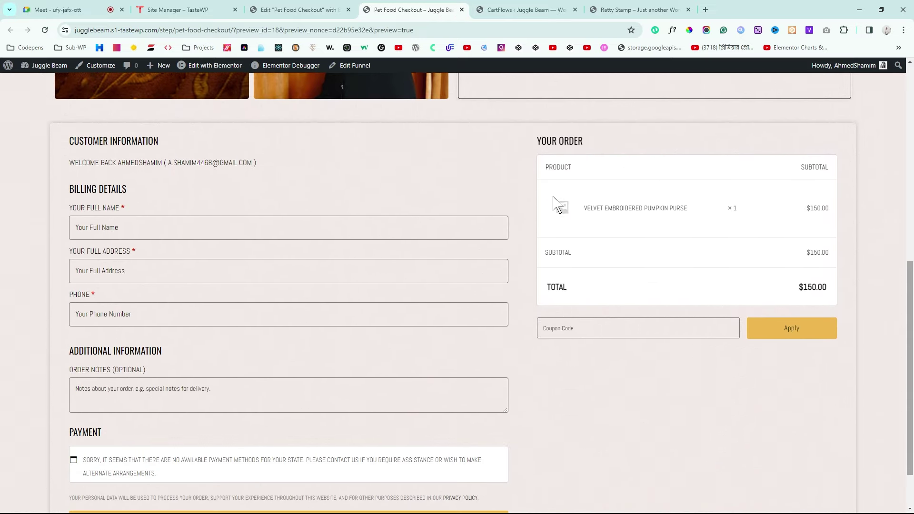
{"action": "left_click", "coordinate": [305, 7]}
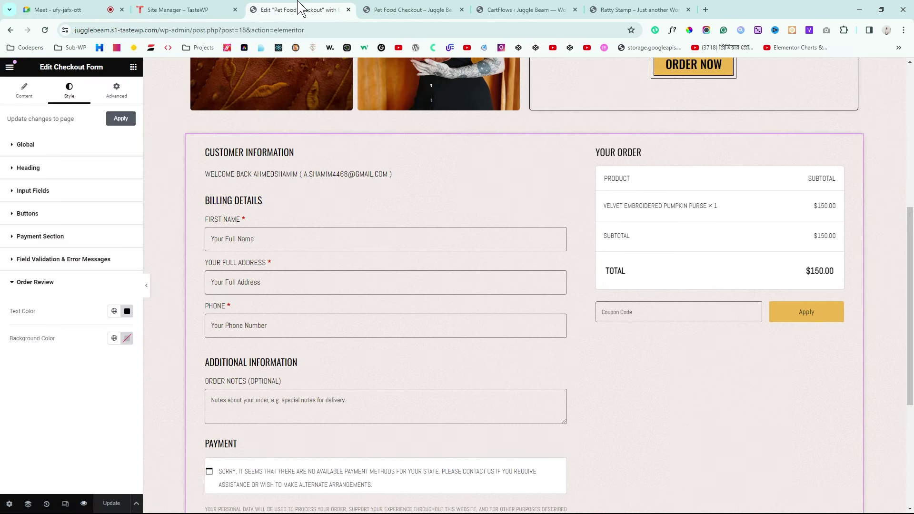
{"action": "left_click", "coordinate": [388, 3]}
Step: Turn off Display product images in the Pet Food Checkout step's advanced settings and save
{"action": "left_click", "coordinate": [503, 10]}
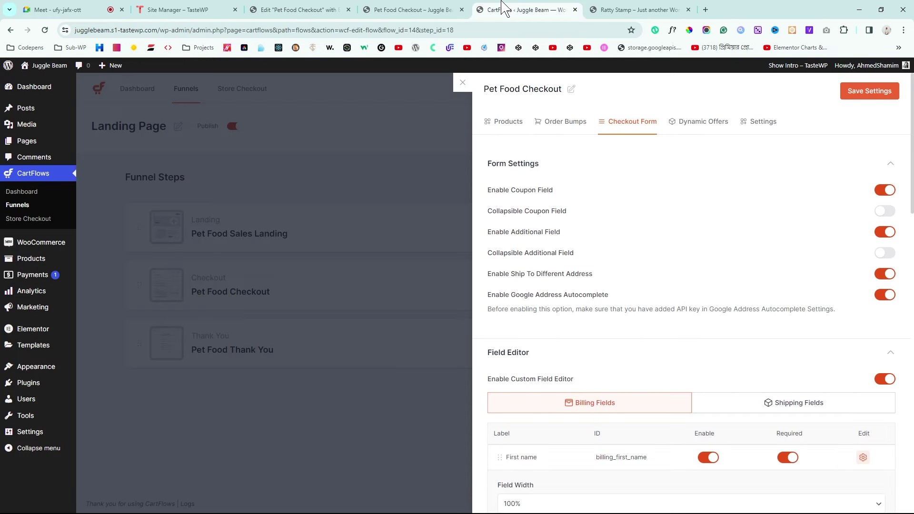
{"action": "left_click", "coordinate": [762, 125]}
{"action": "left_click", "coordinate": [728, 446]}
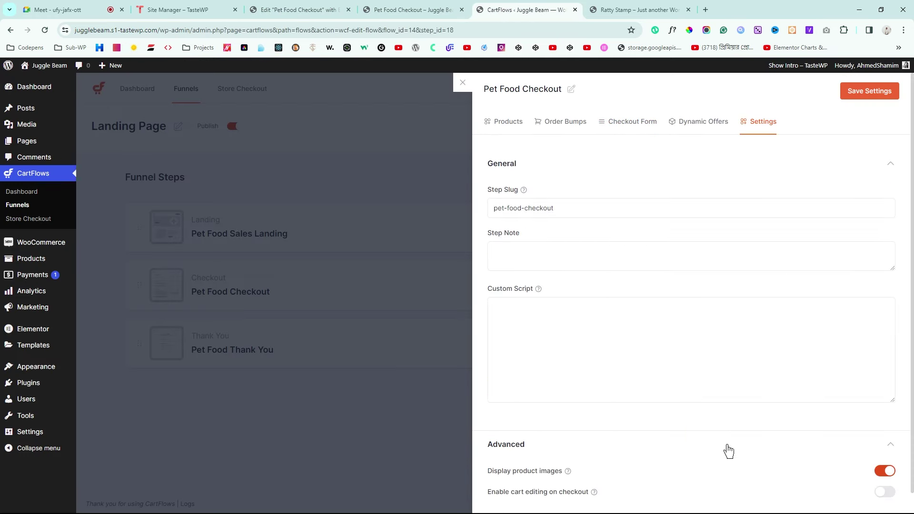
{"action": "scroll", "coordinate": [704, 423], "scroll_direction": "down", "scroll_amount": 1}
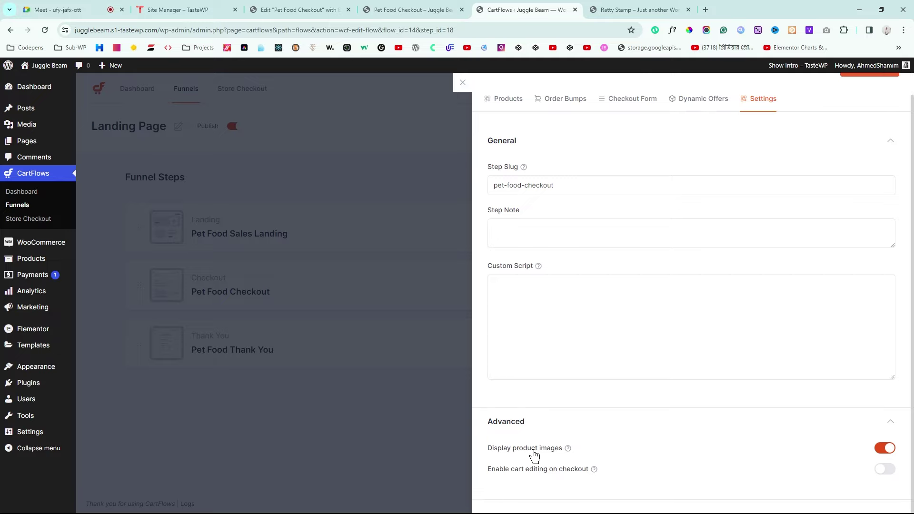
{"action": "left_click", "coordinate": [418, 10], "text": "ctrl"}
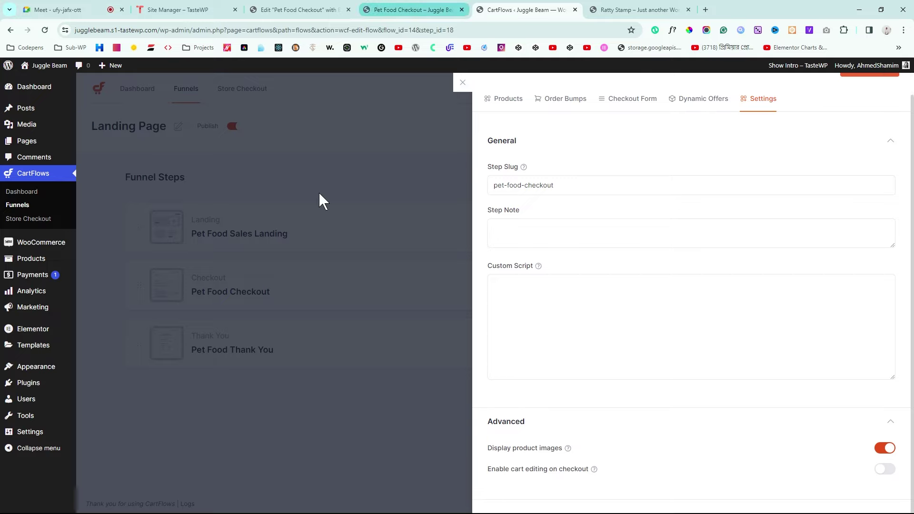
{"action": "left_click", "coordinate": [883, 449]}
{"action": "scroll", "coordinate": [694, 416], "scroll_direction": "up", "scroll_amount": 1}
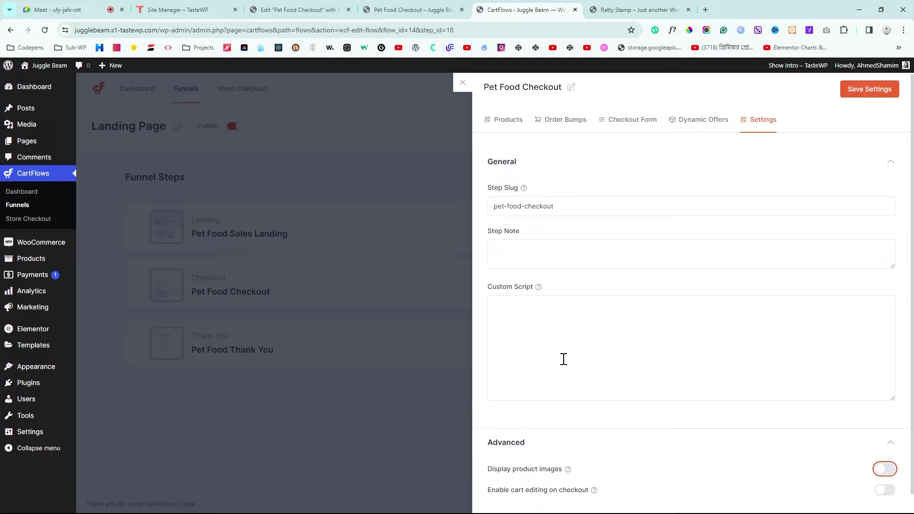
{"action": "scroll", "coordinate": [561, 367], "scroll_direction": "down", "scroll_amount": 1}
{"action": "scroll", "coordinate": [833, 457], "scroll_direction": "up", "scroll_amount": 1}
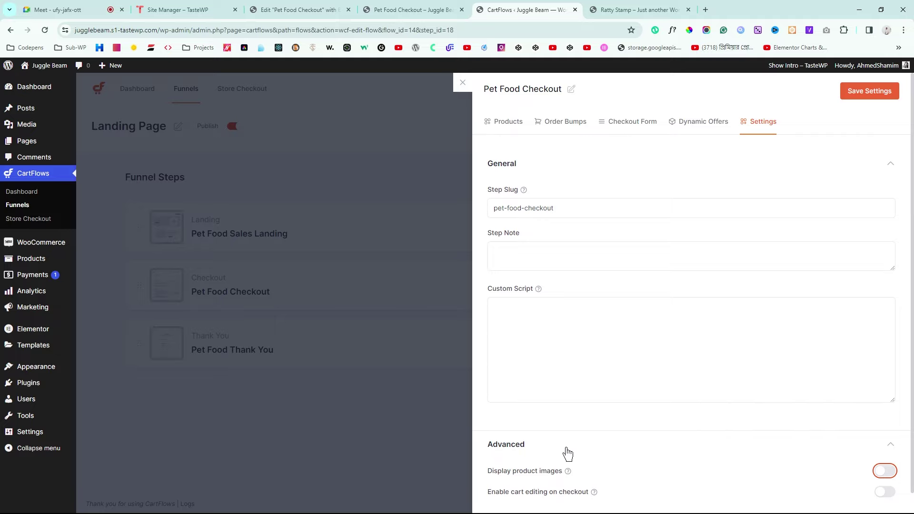
{"action": "left_click", "coordinate": [872, 92]}
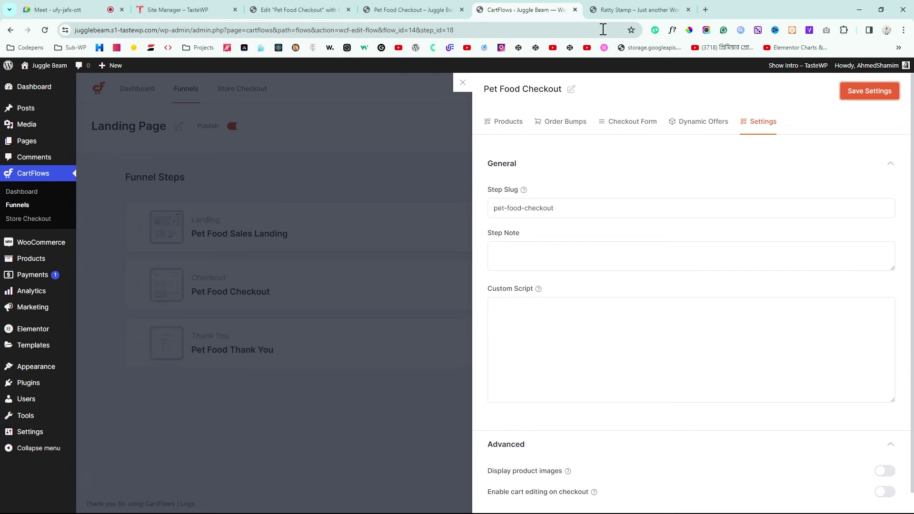
{"action": "left_click", "coordinate": [635, 8]}
Step: Scroll through the checkout preview, which reports no available payment methods
{"action": "left_click", "coordinate": [428, 9]}
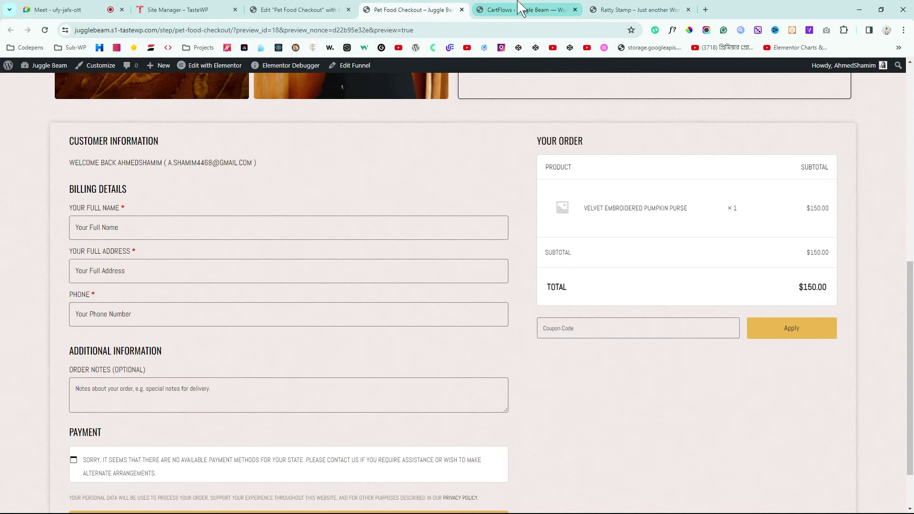
{"action": "left_click", "coordinate": [522, 9]}
{"action": "left_click", "coordinate": [428, 7]}
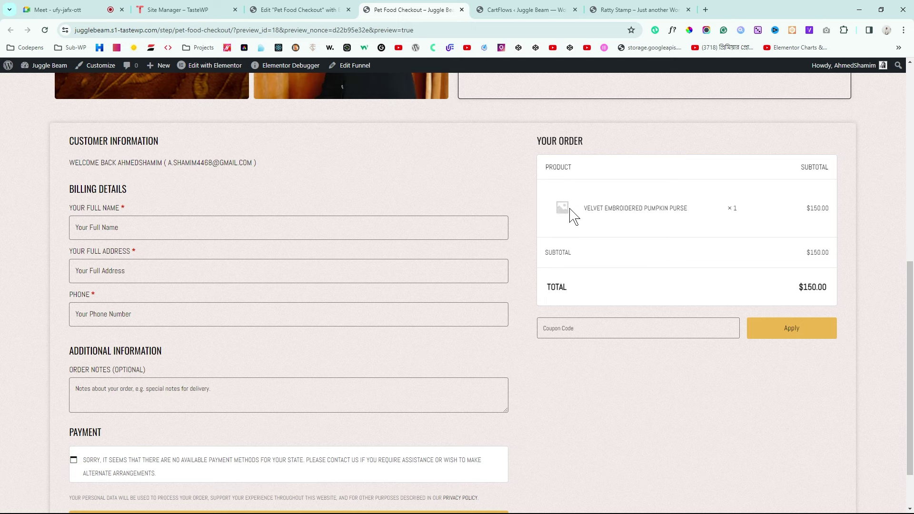
{"action": "scroll", "coordinate": [573, 217], "scroll_direction": "down", "scroll_amount": 2}
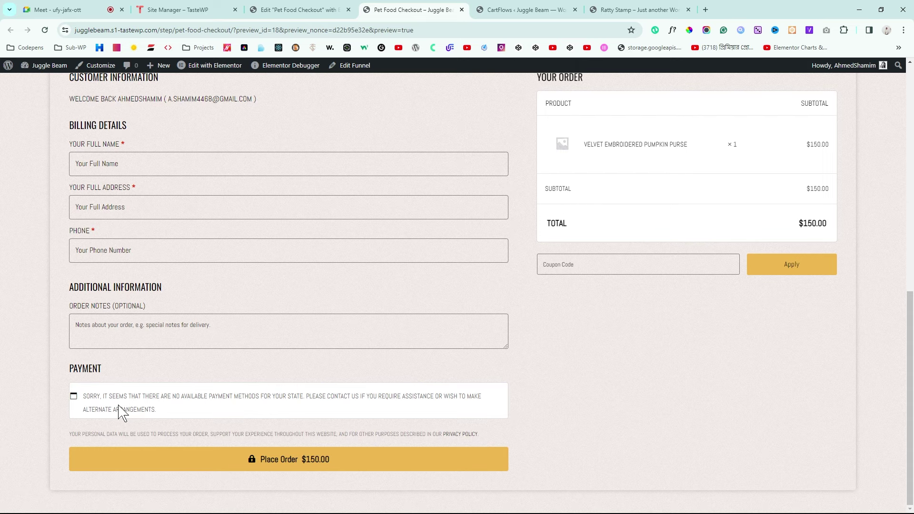
{"action": "scroll", "coordinate": [267, 398], "scroll_direction": "up", "scroll_amount": 6}
{"action": "scroll", "coordinate": [269, 399], "scroll_direction": "down", "scroll_amount": 3}
{"action": "scroll", "coordinate": [270, 399], "scroll_direction": "up", "scroll_amount": 5}
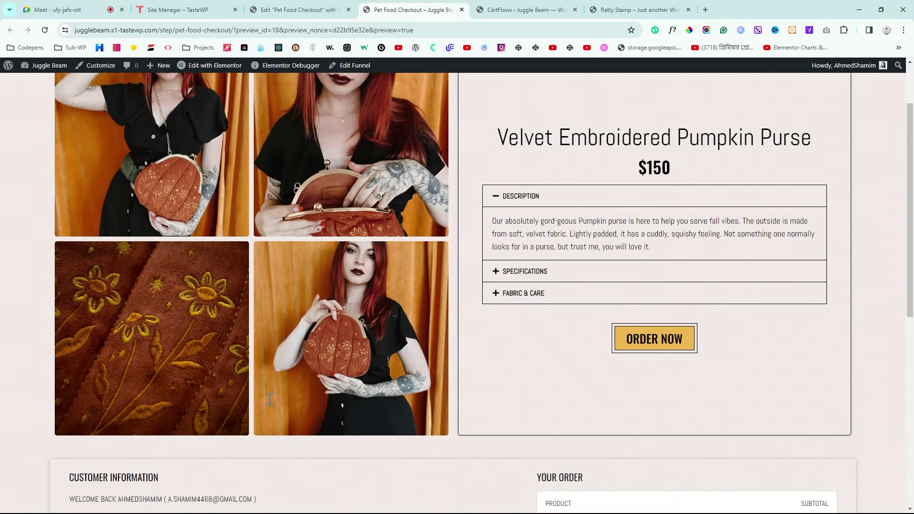
{"action": "scroll", "coordinate": [269, 400], "scroll_direction": "down", "scroll_amount": 5}
{"action": "scroll", "coordinate": [269, 399], "scroll_direction": "up", "scroll_amount": 6}
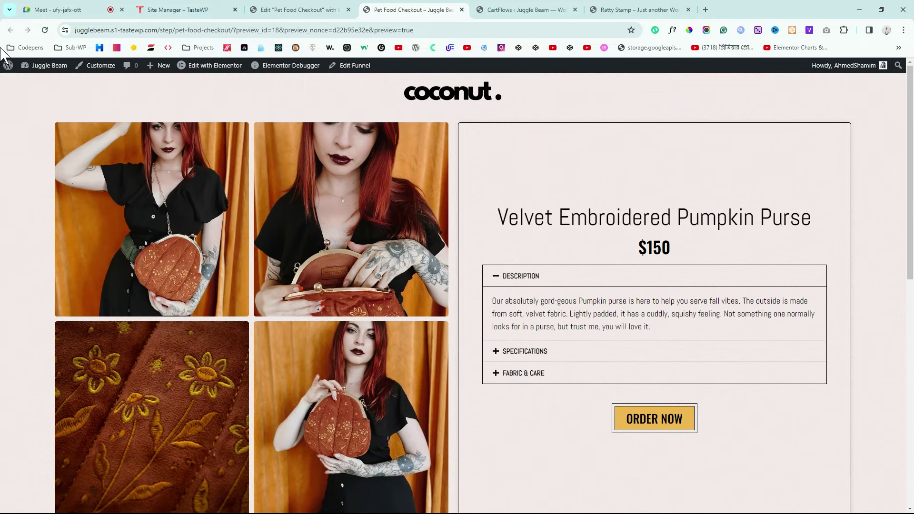
{"action": "mouse_move", "coordinate": [48, 68]}
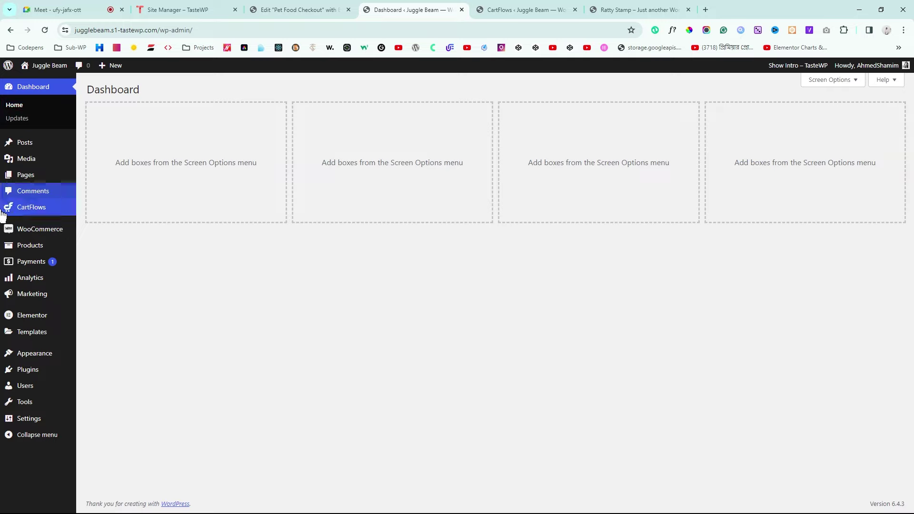
Step: Enable Cash on delivery in WooCommerce's payment settings and save the changes
{"action": "mouse_move", "coordinate": [72, 231]}
{"action": "left_click", "coordinate": [96, 284]}
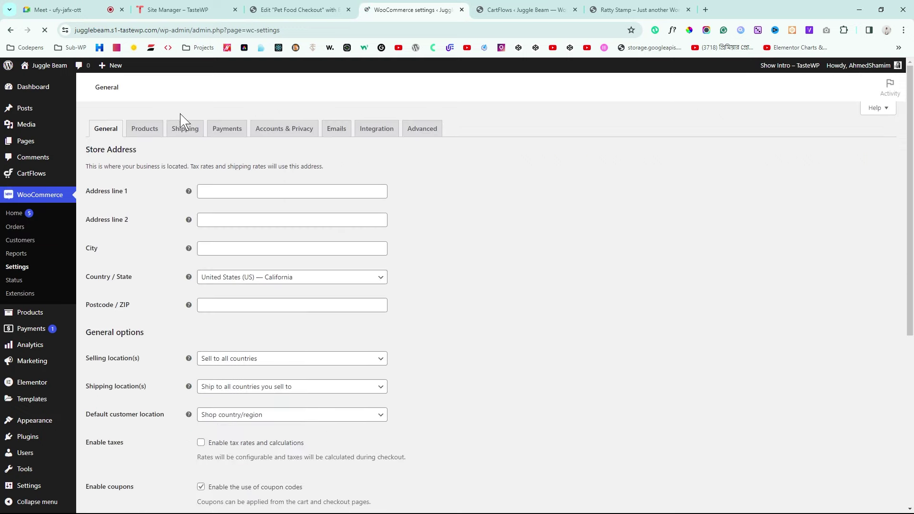
{"action": "left_click", "coordinate": [219, 134]}
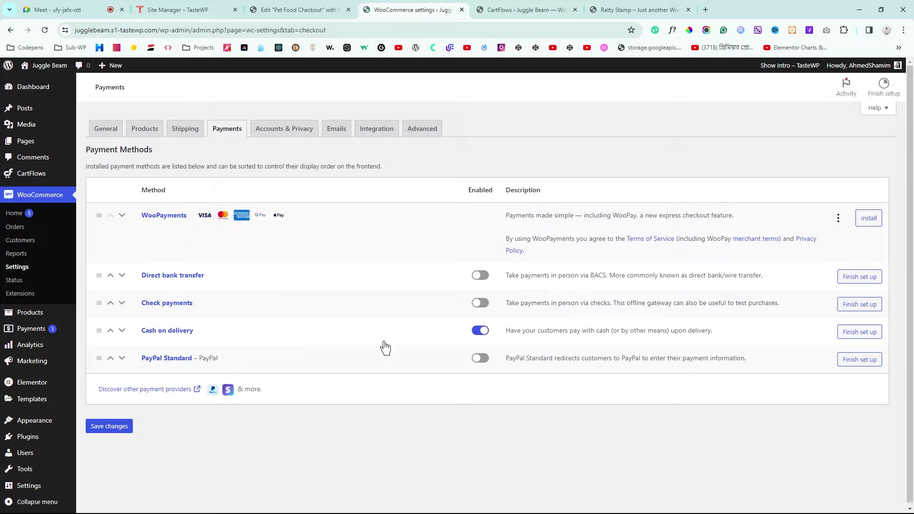
{"action": "left_click", "coordinate": [110, 427]}
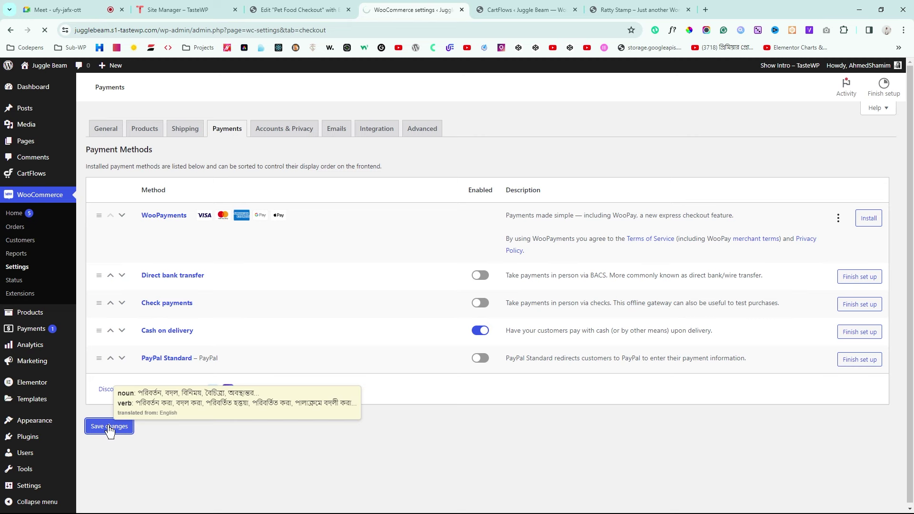
{"action": "left_click", "coordinate": [521, 9]}
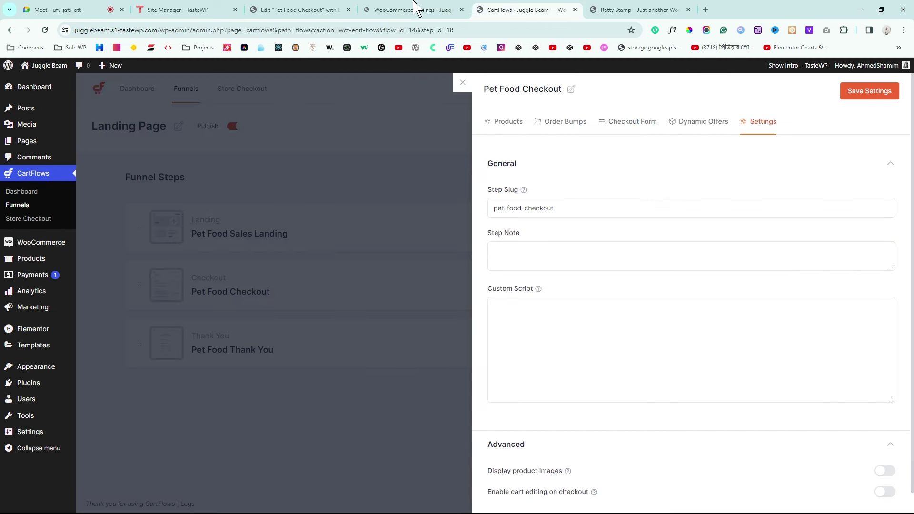
Step: Preview the edited checkout page from the editor, then close that preview tab
{"action": "left_click", "coordinate": [310, 10]}
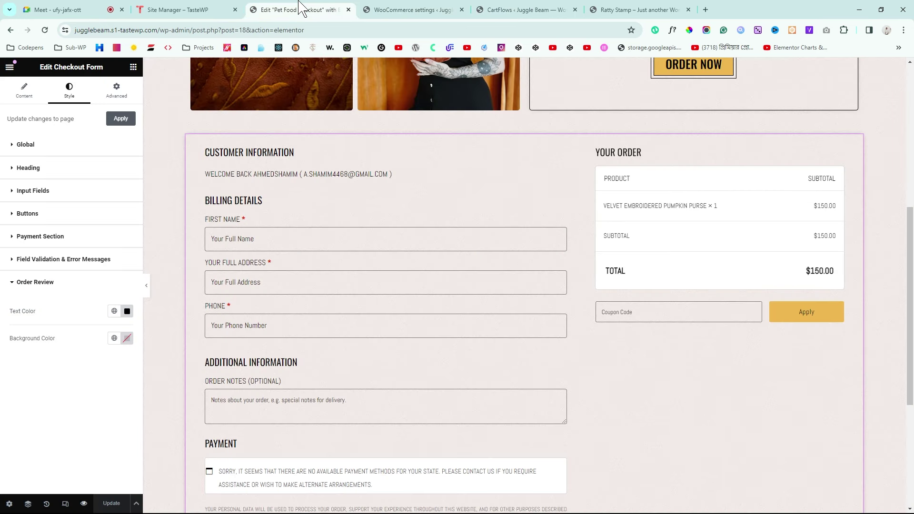
{"action": "left_click", "coordinate": [85, 504]}
{"action": "left_click_drag", "start_coordinate": [383, 8], "coordinate": [752, 9]}
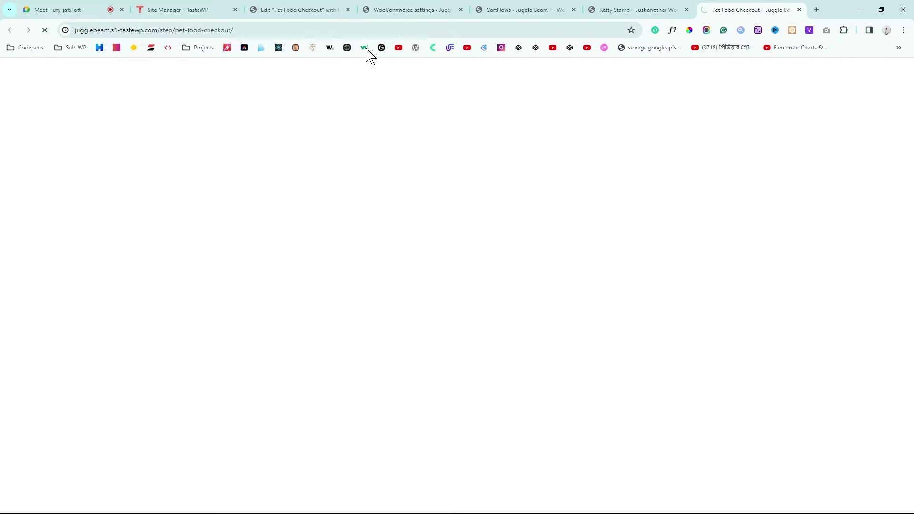
{"action": "left_click", "coordinate": [799, 10]}
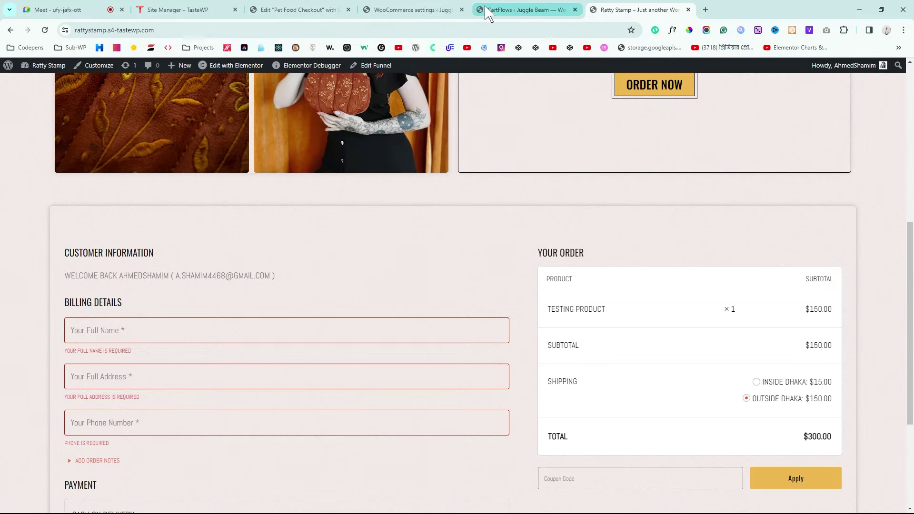
{"action": "scroll", "coordinate": [529, 88], "scroll_direction": "down", "scroll_amount": 1}
{"action": "scroll", "coordinate": [533, 89], "scroll_direction": "up", "scroll_amount": 3}
Step: Launch the live preview of the Pet Food Checkout step from the Landing Page funnel
{"action": "left_click", "coordinate": [547, 10]}
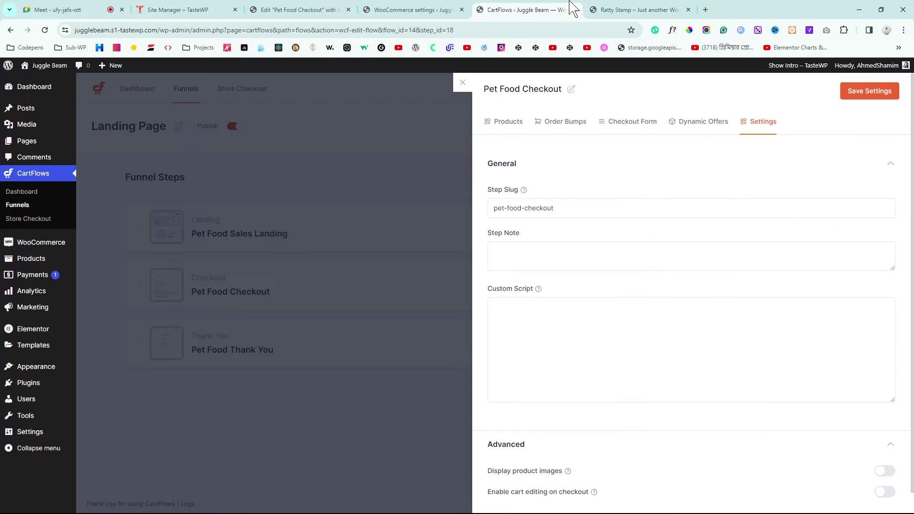
{"action": "left_click", "coordinate": [463, 84]}
{"action": "mouse_move", "coordinate": [37, 67]}
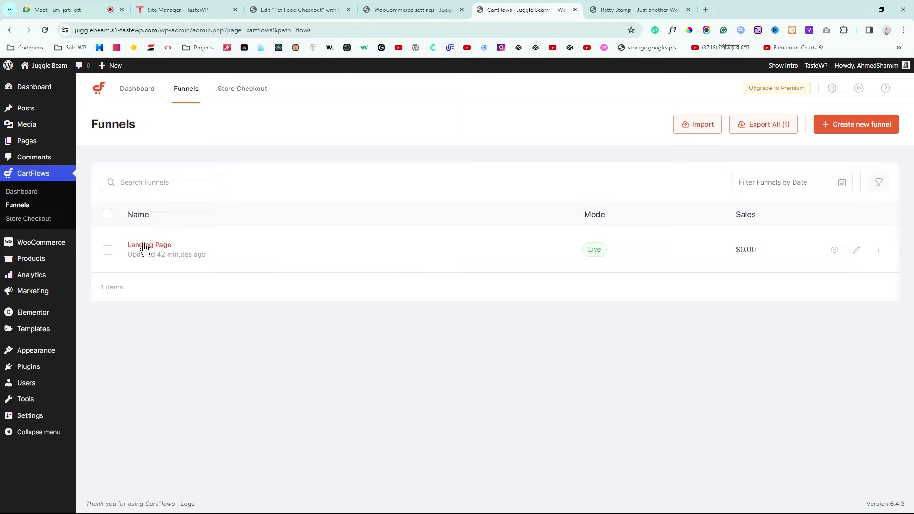
{"action": "left_click", "coordinate": [147, 245]}
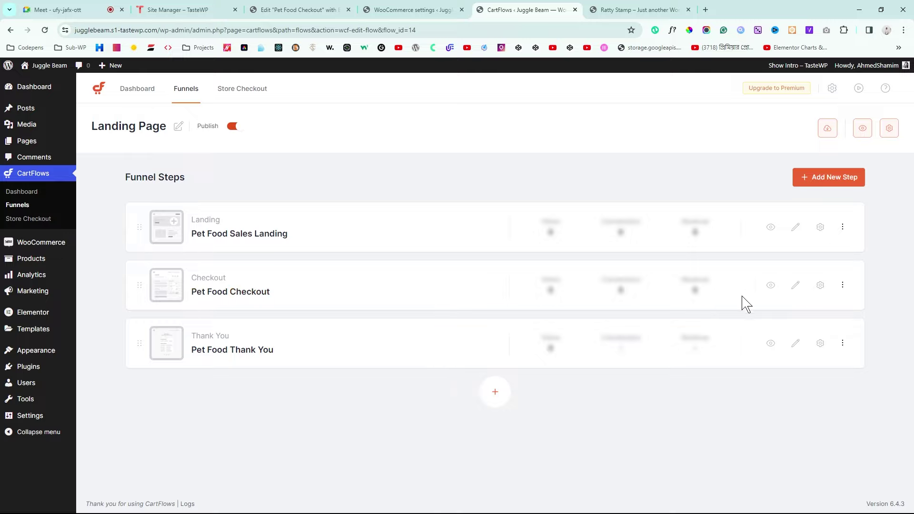
{"action": "left_click", "coordinate": [771, 285]}
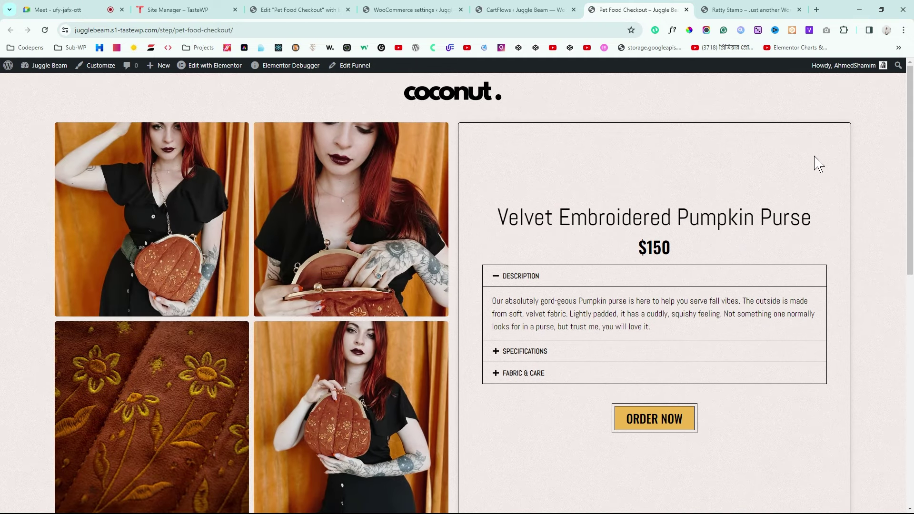
Step: Scroll down to Billing Details and enter the test customer's full name
{"action": "left_click_drag", "start_coordinate": [909, 139], "coordinate": [913, 293]}
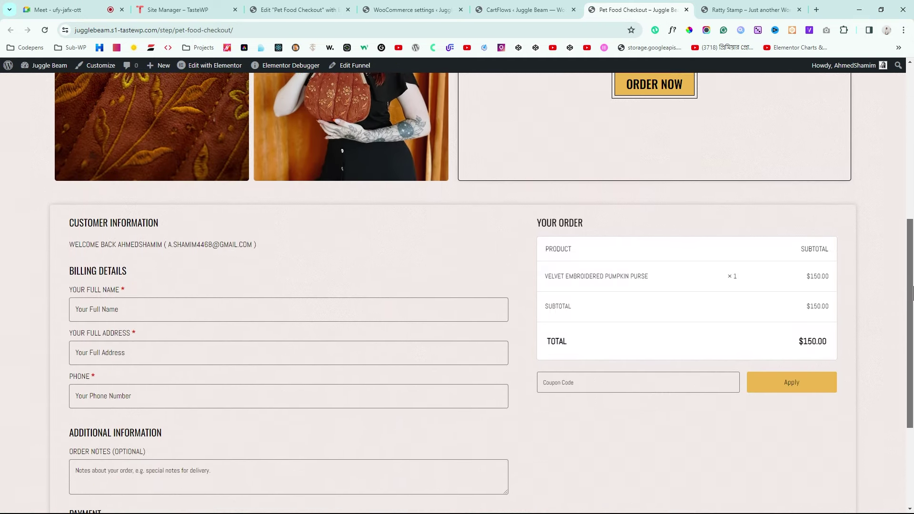
{"action": "scroll", "coordinate": [117, 350], "scroll_direction": "down", "scroll_amount": 4}
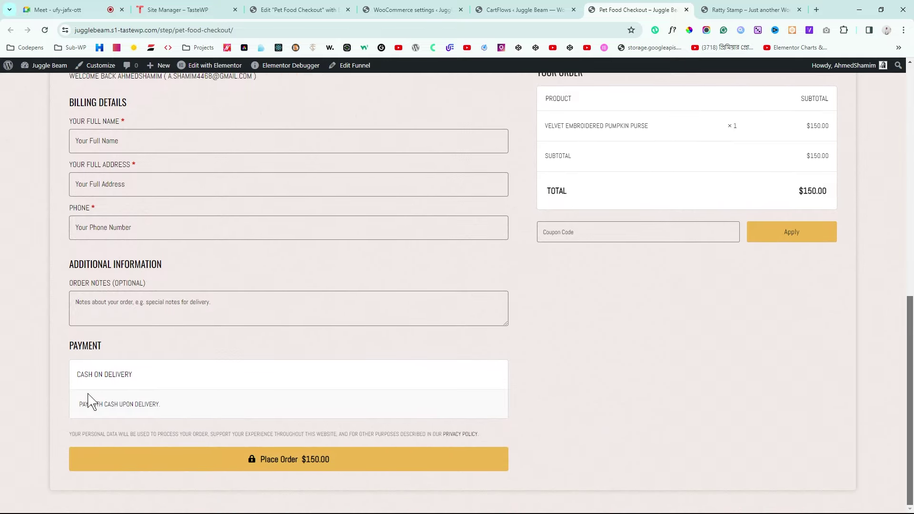
{"action": "scroll", "coordinate": [356, 396], "scroll_direction": "up", "scroll_amount": 3}
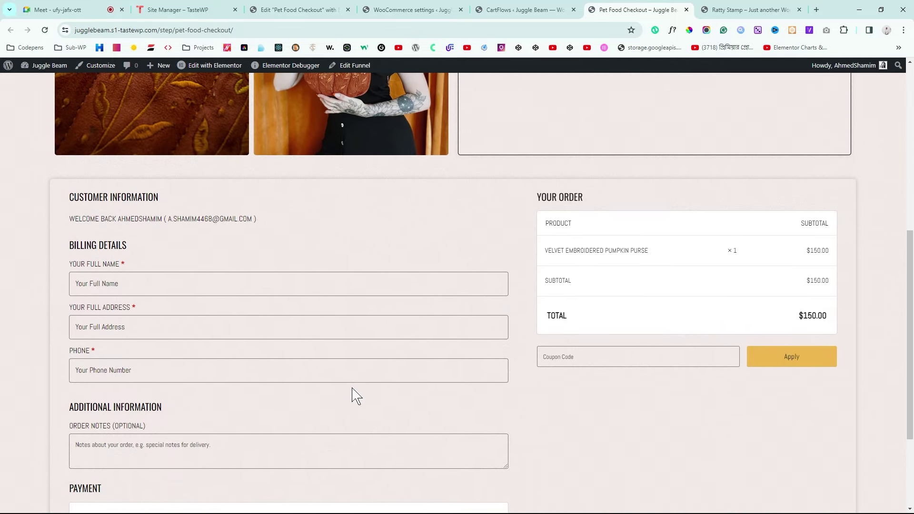
{"action": "scroll", "coordinate": [357, 396], "scroll_direction": "down", "scroll_amount": 3}
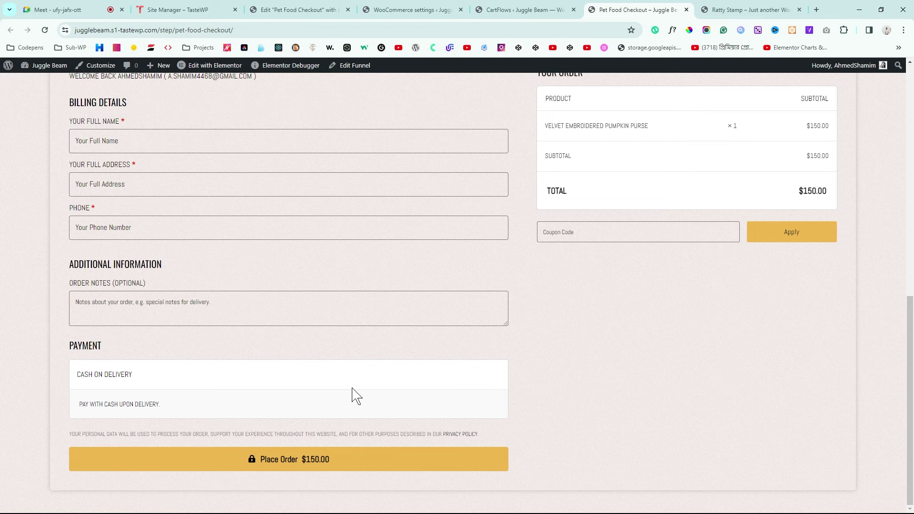
{"action": "scroll", "coordinate": [357, 397], "scroll_direction": "up", "scroll_amount": 10}
{"action": "scroll", "coordinate": [352, 394], "scroll_direction": "down", "scroll_amount": 2}
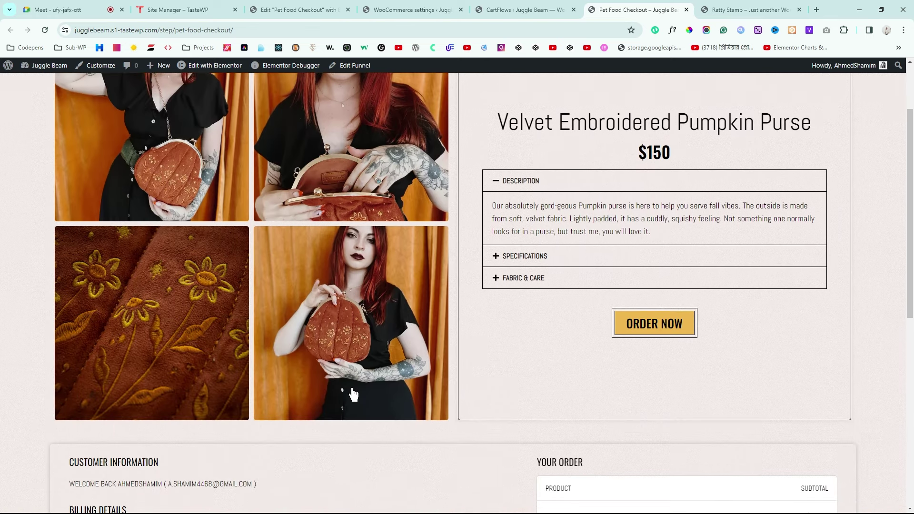
{"action": "scroll", "coordinate": [353, 394], "scroll_direction": "down", "scroll_amount": 8}
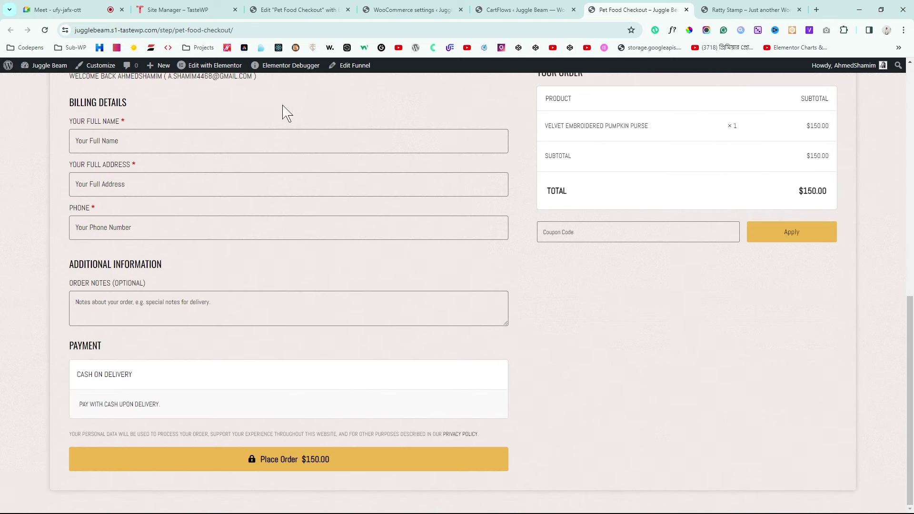
{"action": "left_click", "coordinate": [154, 142]}
{"action": "type", "text": "Ahmed"}
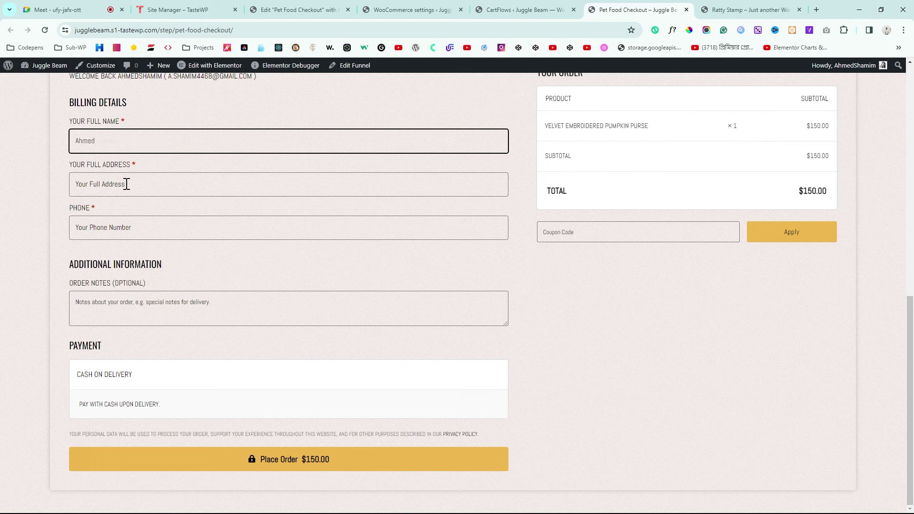
Step: Fill in the test customer's delivery address and phone number
{"action": "left_click", "coordinate": [126, 184]}
{"action": "type", "text": "Lalbagh, Dhaka, 1205"}
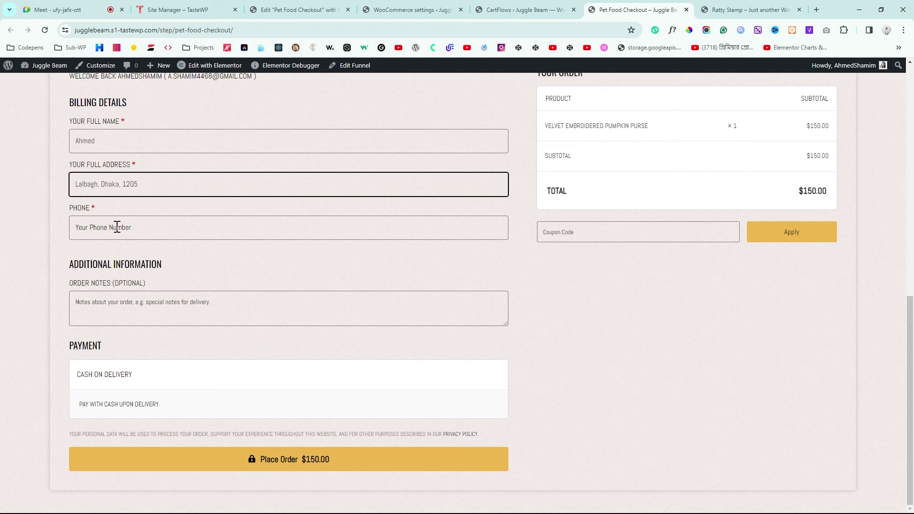
{"action": "left_click", "coordinate": [117, 227]}
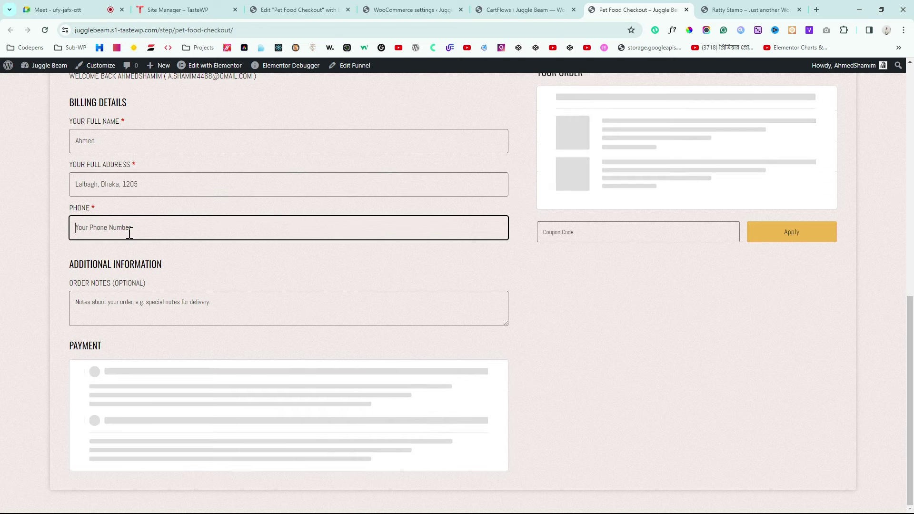
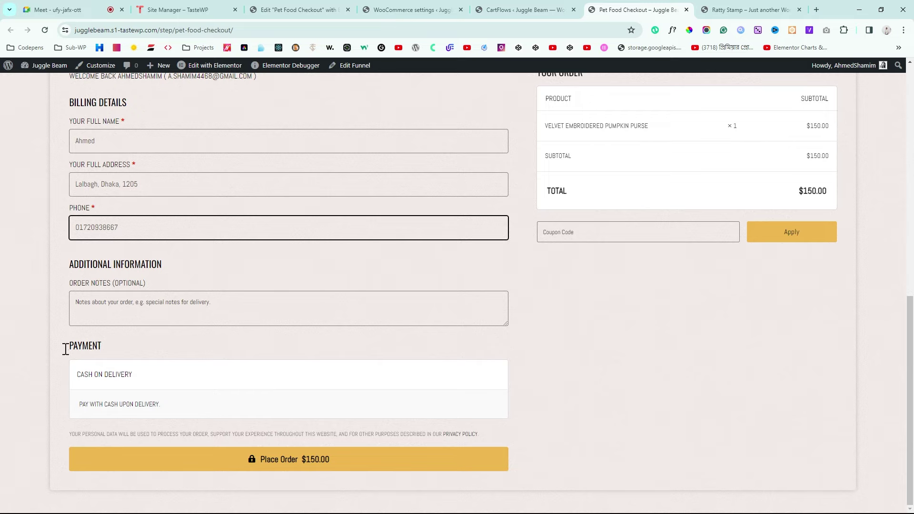
Step: Place the $150 cash-on-delivery test order and return to the Google Meet call
{"action": "left_click", "coordinate": [288, 460]}
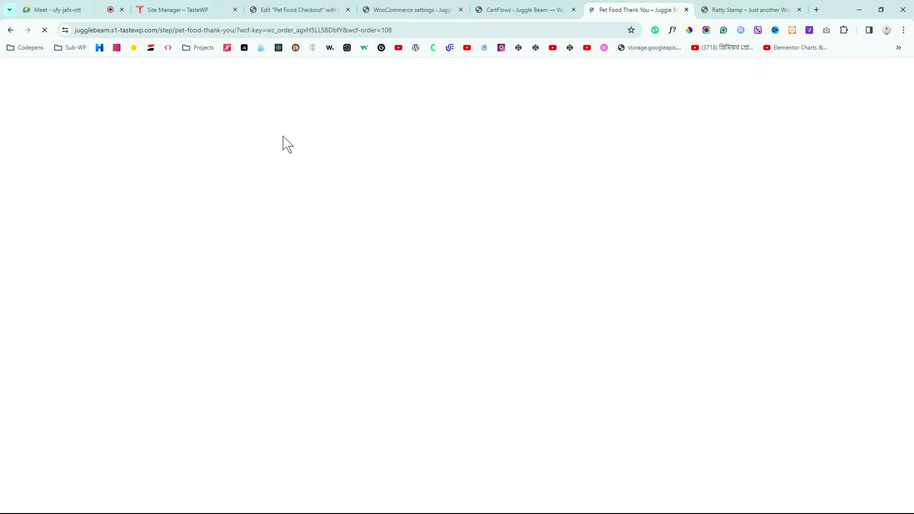
{"action": "left_click", "coordinate": [71, 10]}
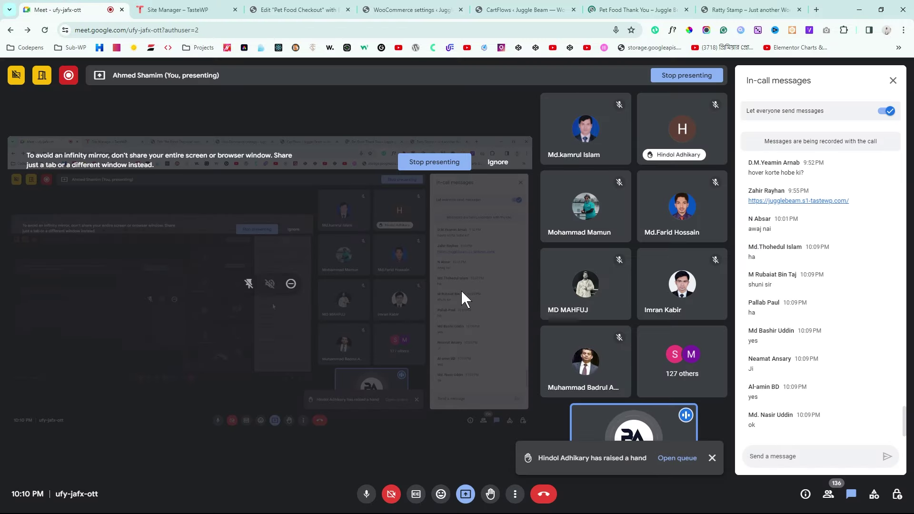